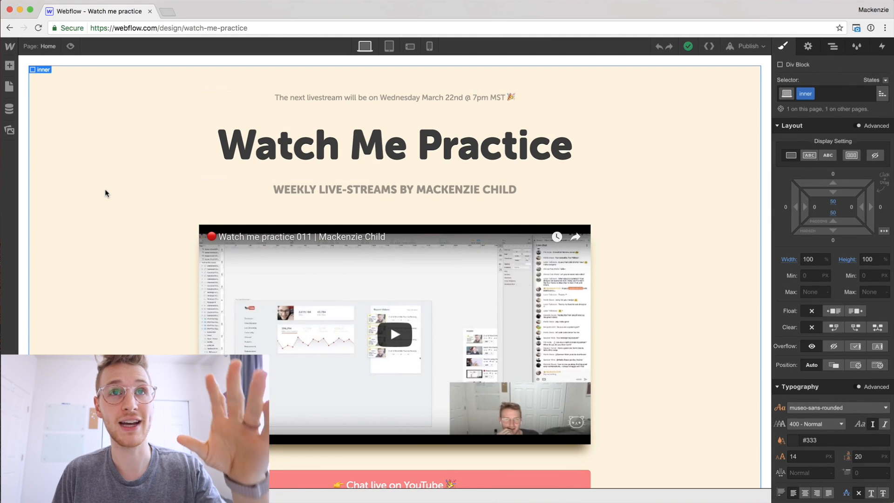
Look over the existing Watch Me Practice homepage, from the heading and video down to the grid of livestream episodes
scroll(105, 192, "down", 6)
scroll(105, 190, "down", 5)
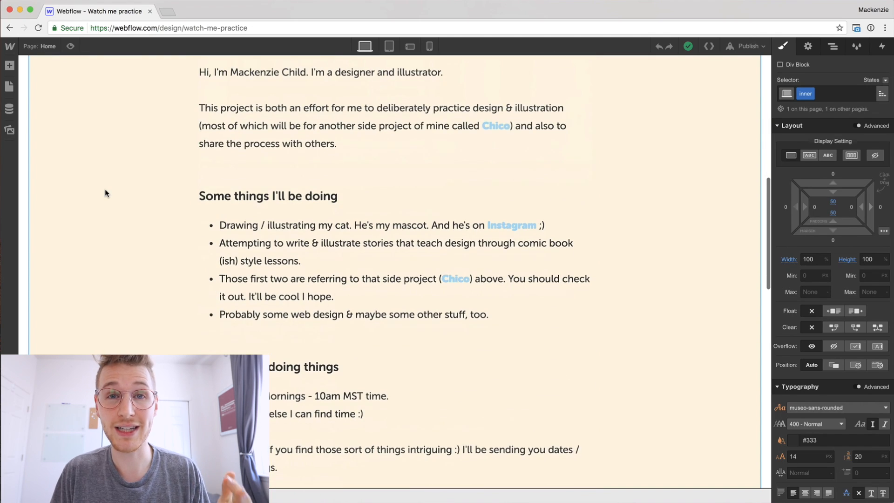
scroll(104, 191, "down", 10)
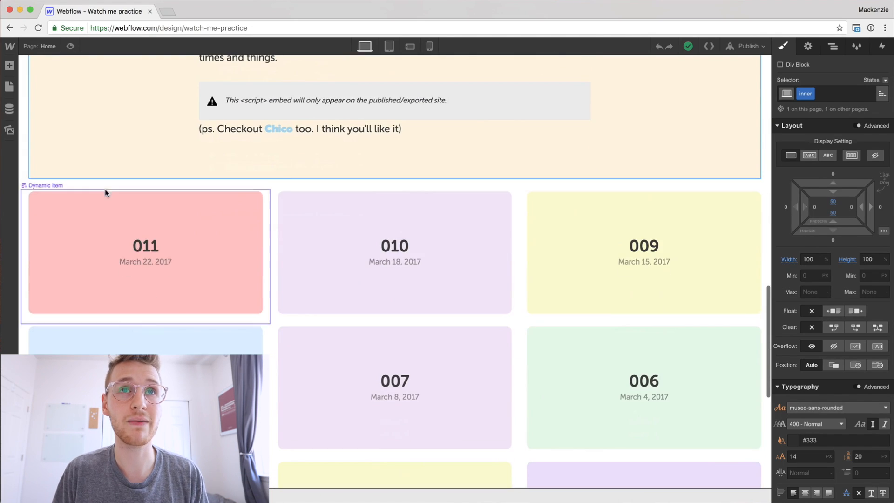
scroll(587, 264, "up", 8)
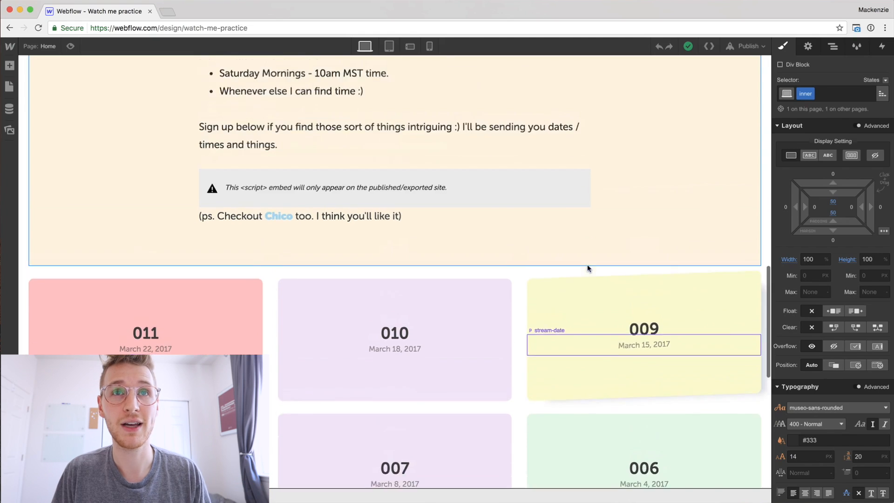
scroll(605, 262, "up", 7)
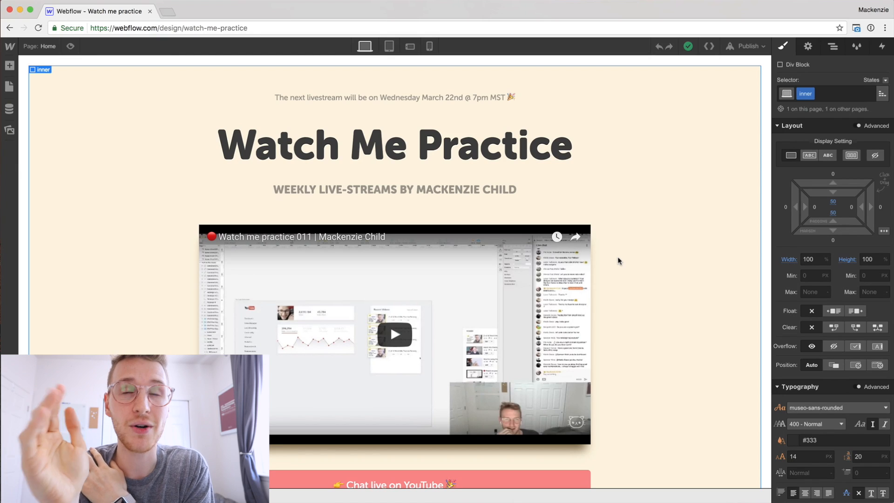
Open the Livestreams collection and view its settings and field structure
left_click(9, 112)
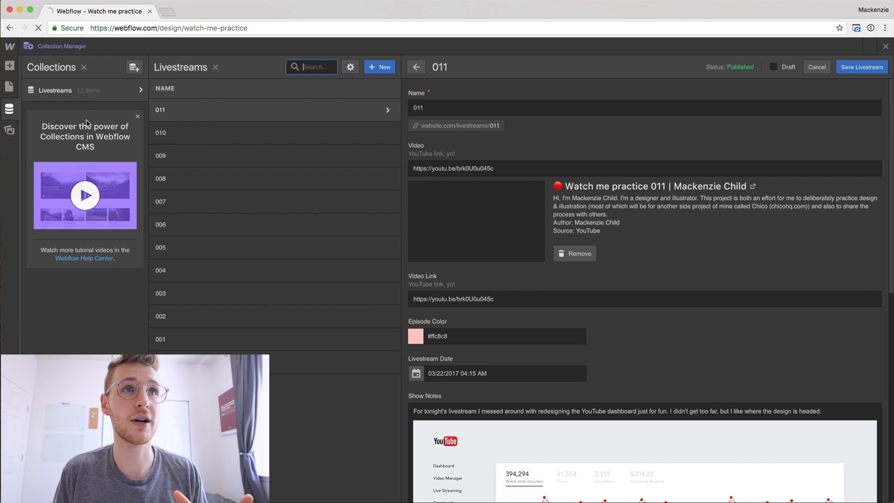
left_click(83, 93)
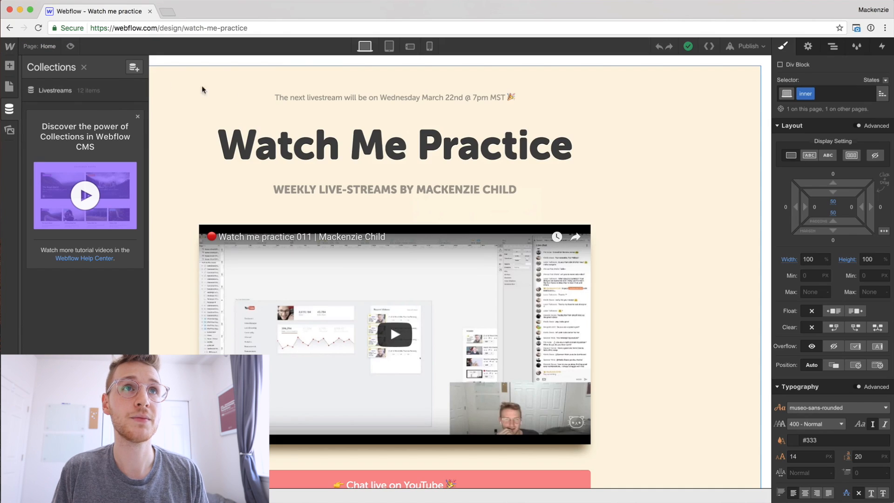
left_click(91, 90)
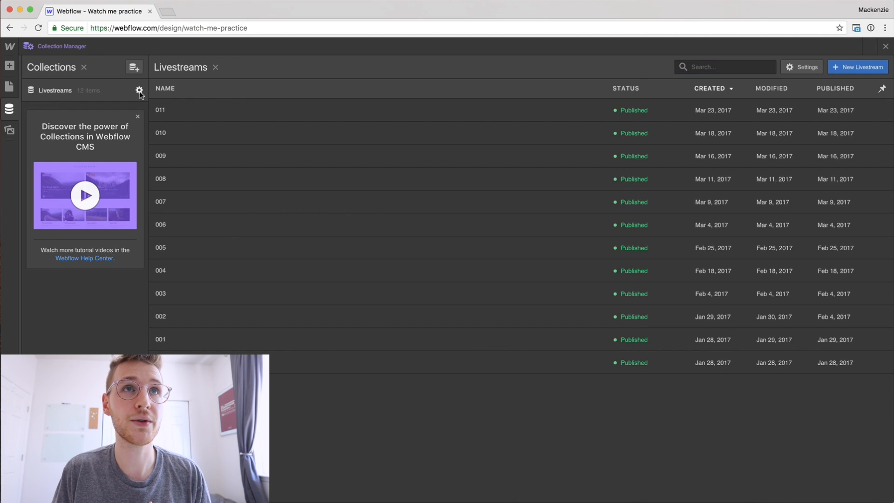
left_click(139, 91)
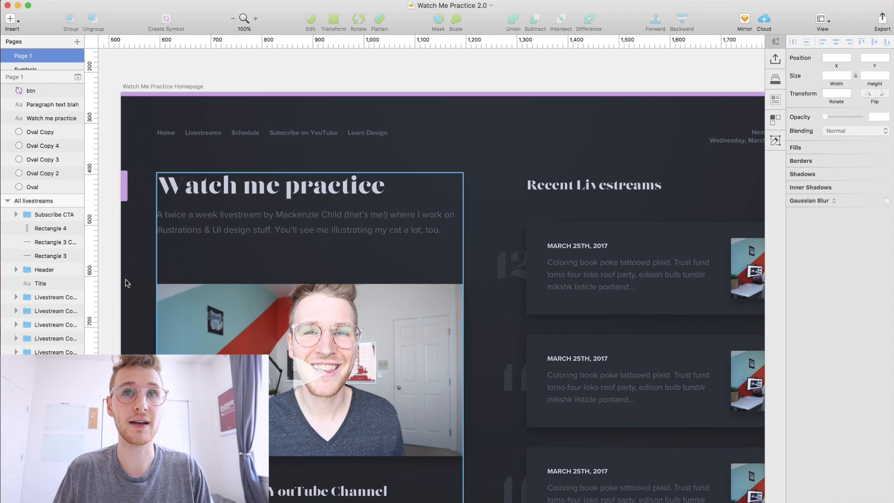
Switch to Sketch and examine the homepage mockup, across to the Recent Livestreams column and the colour swatches
scroll(102, 334, "down", 1)
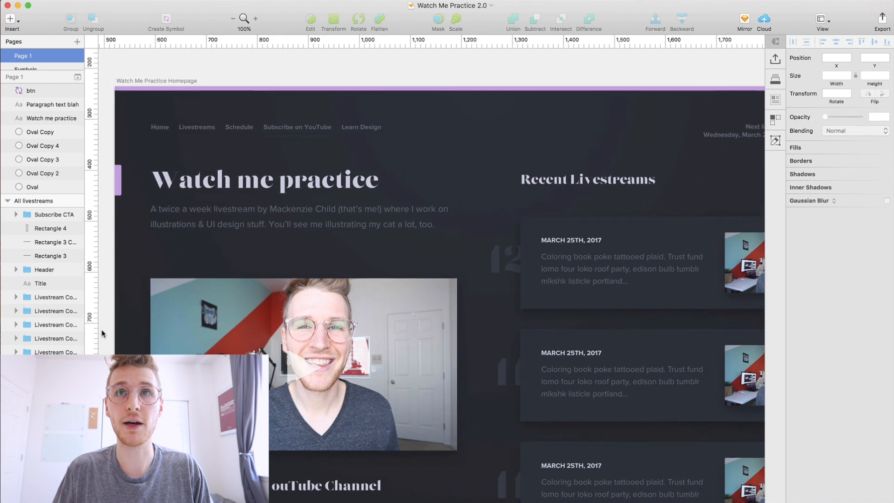
scroll(103, 333, "down", 3)
scroll(102, 333, "right", 10)
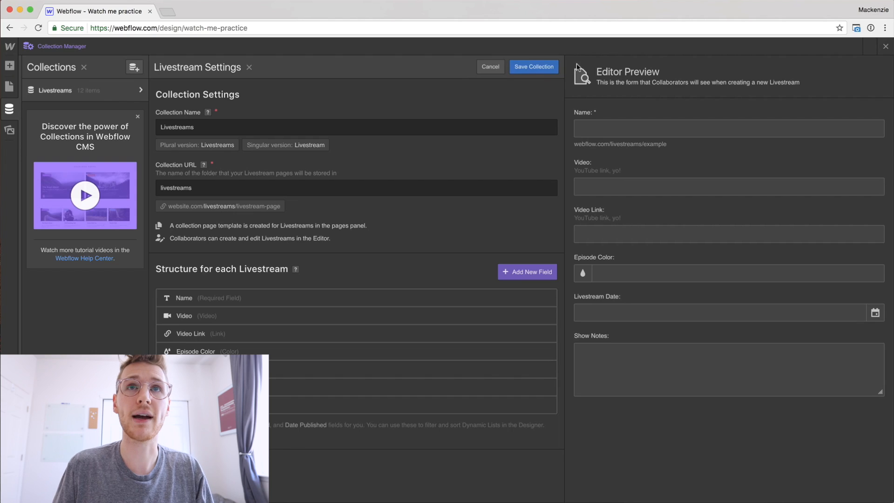
Return to Webflow, close the Livestreams collection settings unsaved, and open the project's font settings in a separate browser tab
left_click(490, 67)
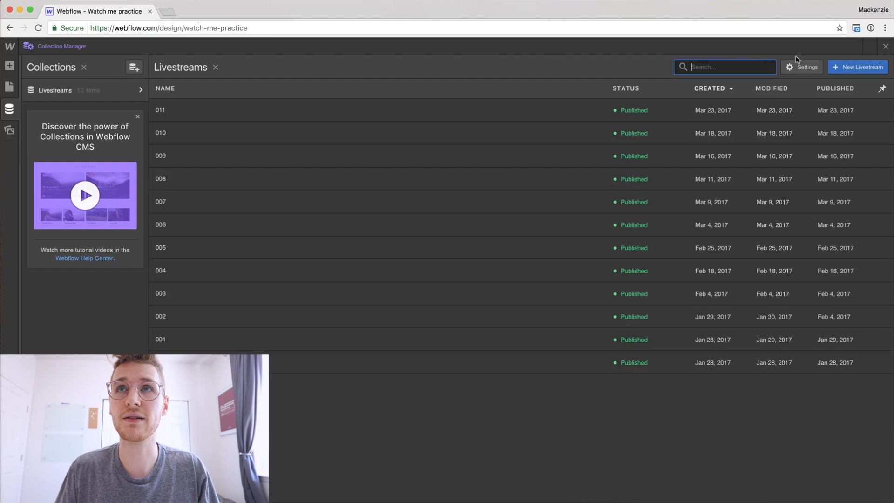
left_click(885, 47)
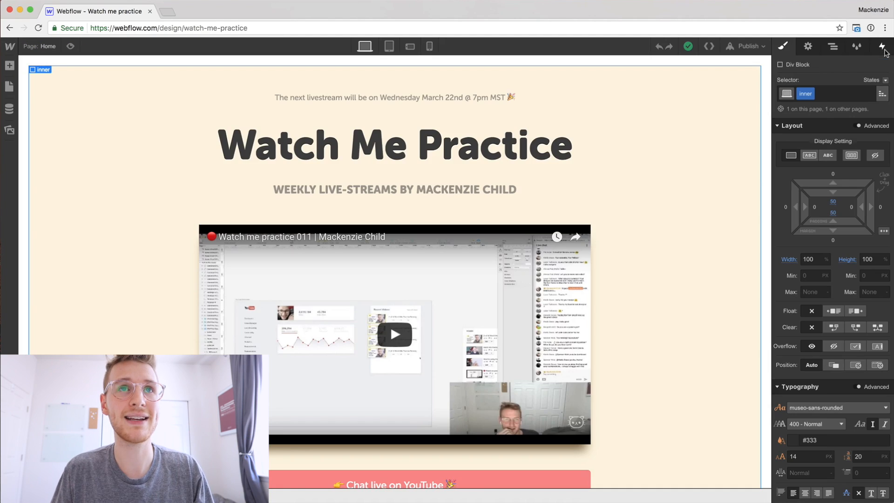
left_click(11, 47)
left_click(46, 73, "super")
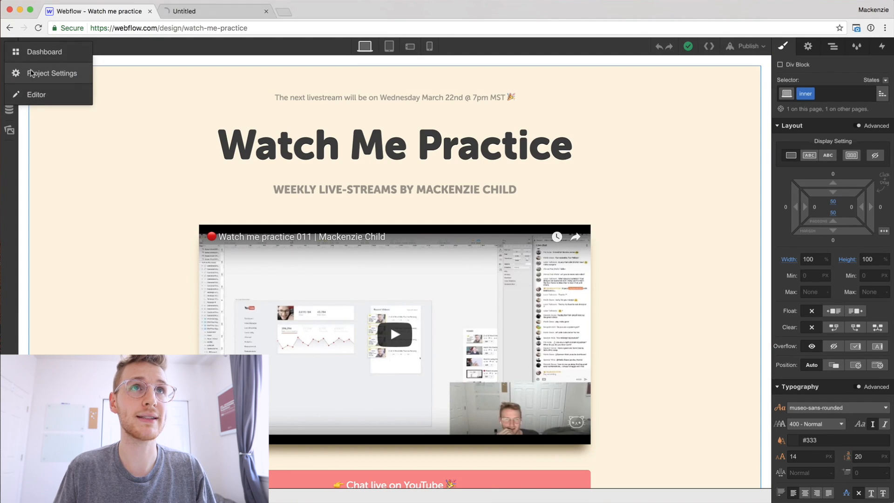
left_click(196, 13)
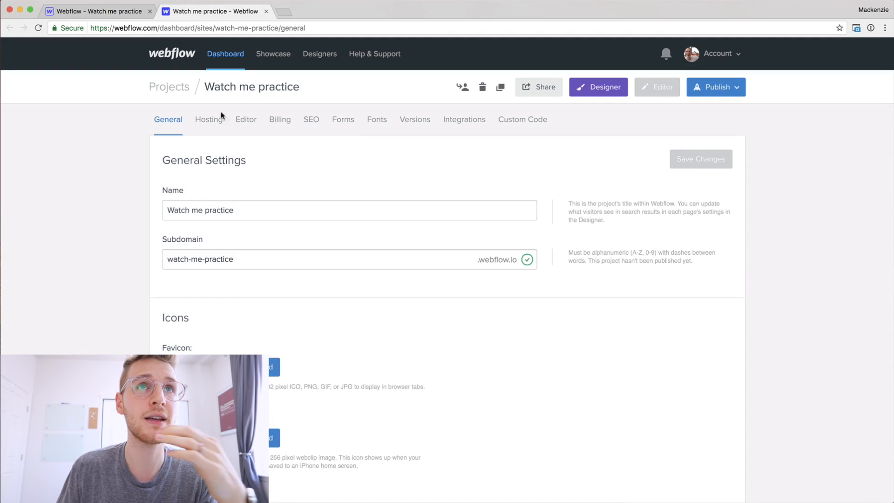
left_click(378, 122)
scroll(327, 275, "down", 6)
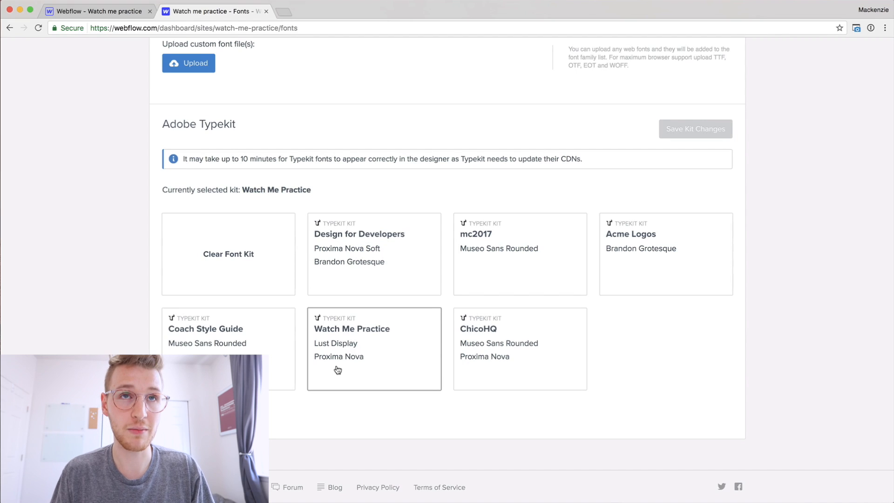
Check the typography of the Sketch mockup and select the Watch Me Practice Typekit kit in the project's font settings
key("super+Tab")
scroll(337, 369, "up", 2)
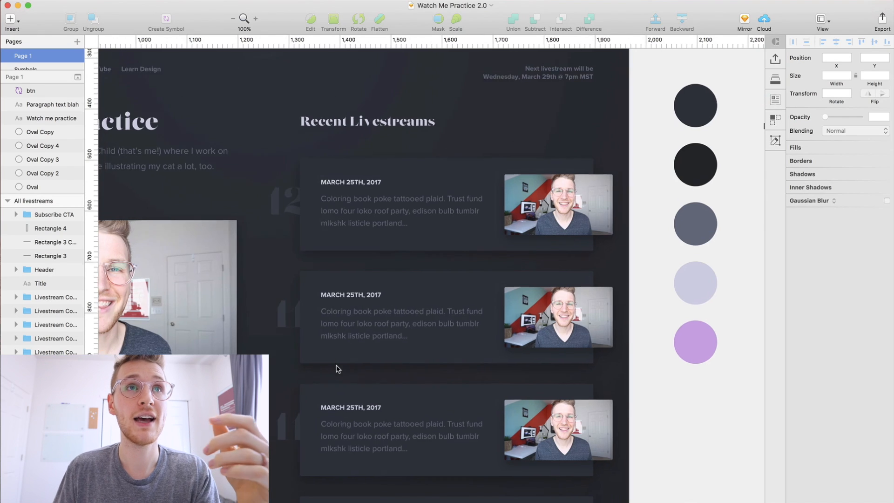
scroll(337, 369, "left", 7)
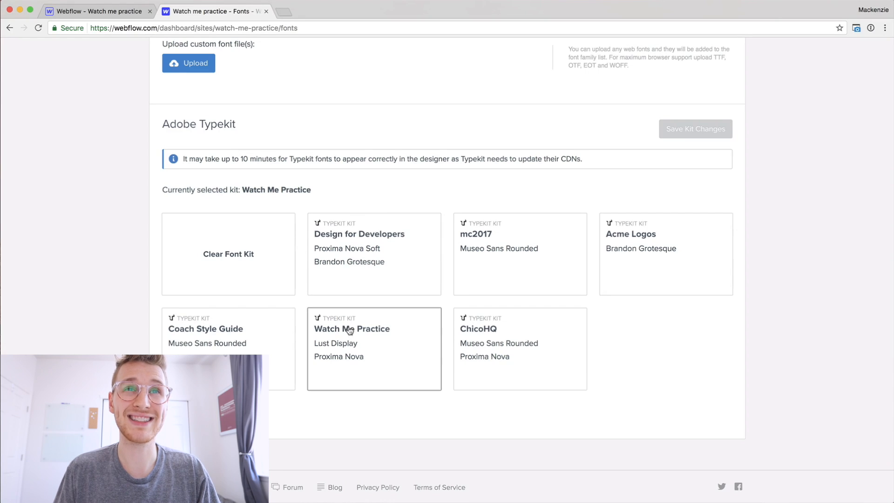
left_click(352, 335)
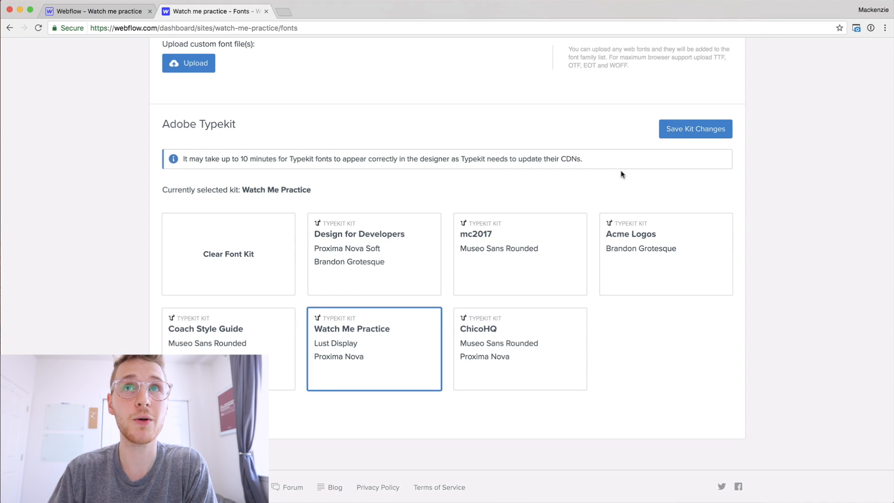
Browse the list of available Google Fonts and close it without choosing one
left_click(242, 210)
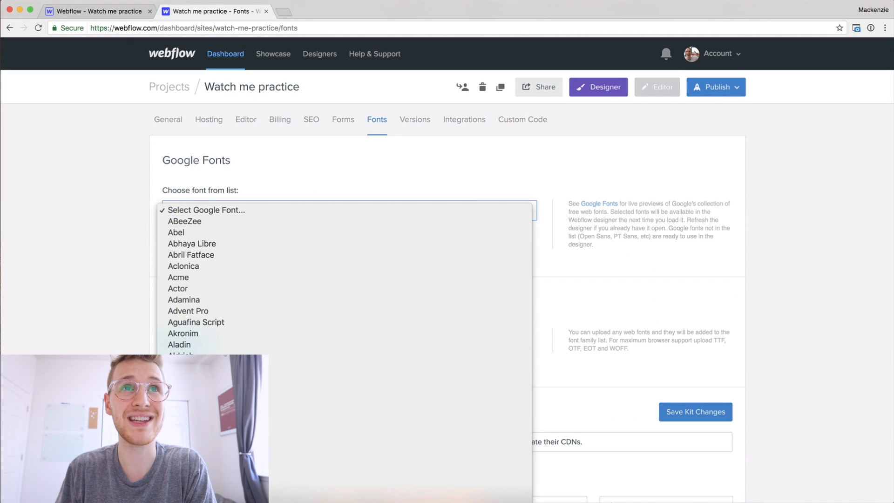
scroll(259, 334, "down", 5)
scroll(260, 334, "up", 5)
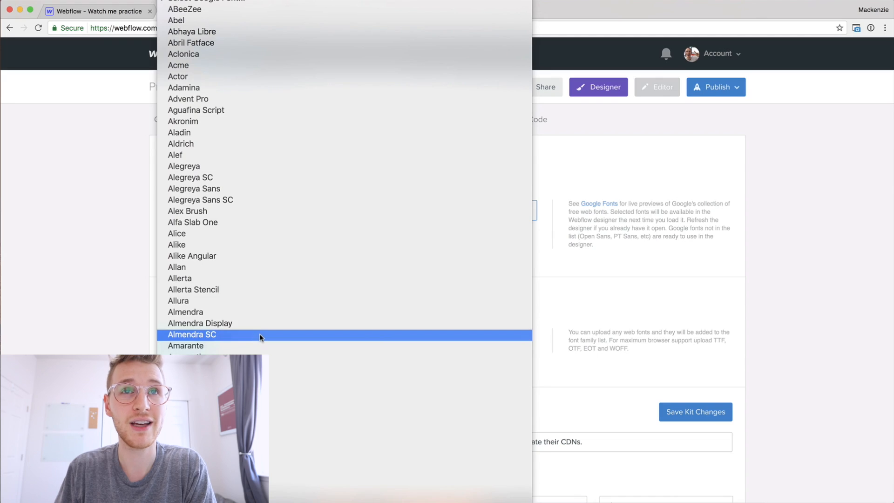
left_click(111, 257)
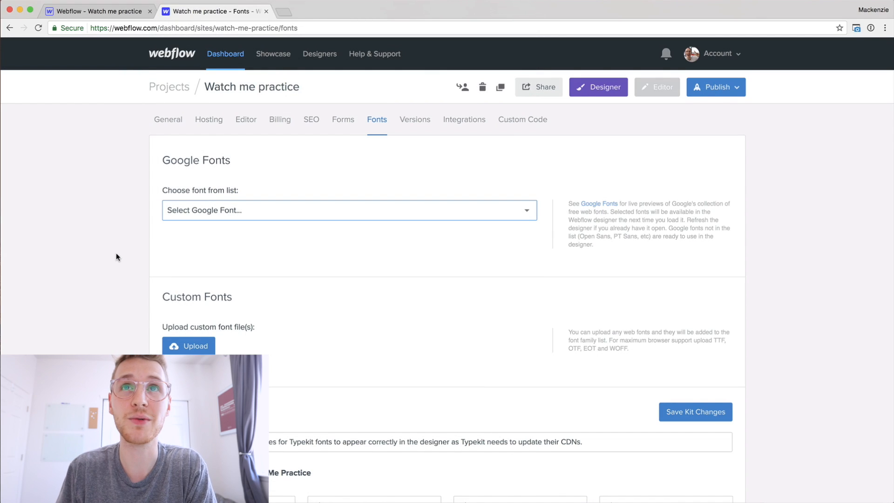
Save the Typekit kit changes and reopen the project in the Designer
scroll(638, 323, "down", 6)
left_click(712, 133)
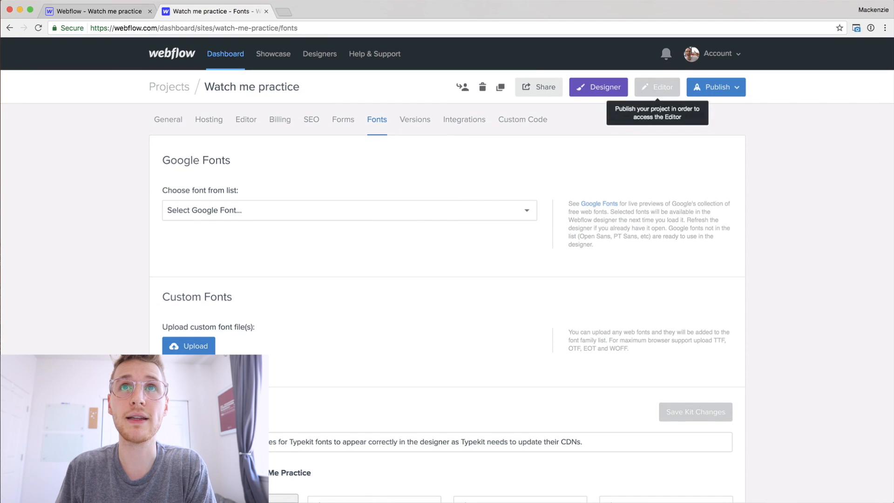
left_click(600, 93)
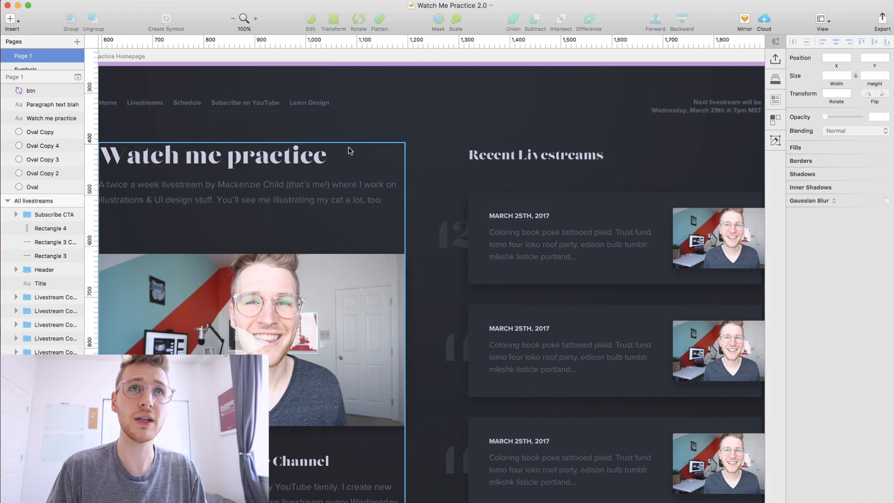
Sample the purple bar along the top edge of the Sketch homepage mockup, picking up the hex colour d3a6e7
scroll(349, 150, "left", 5)
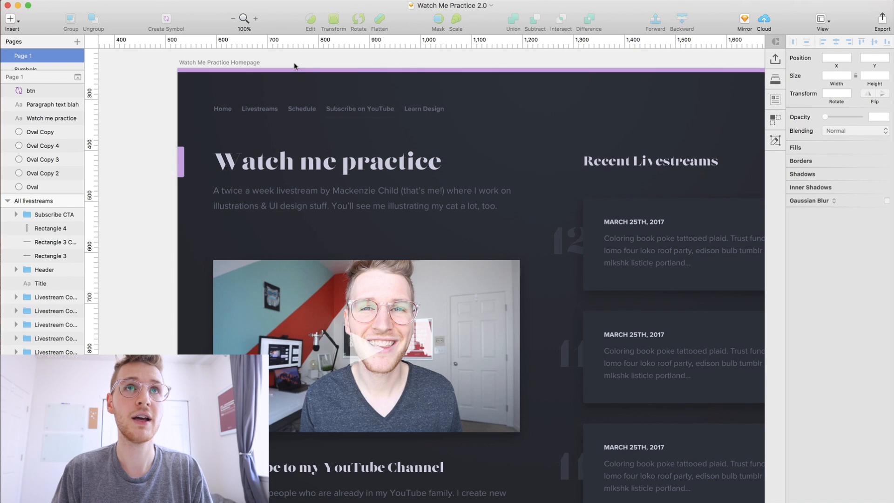
key("ctrl+c")
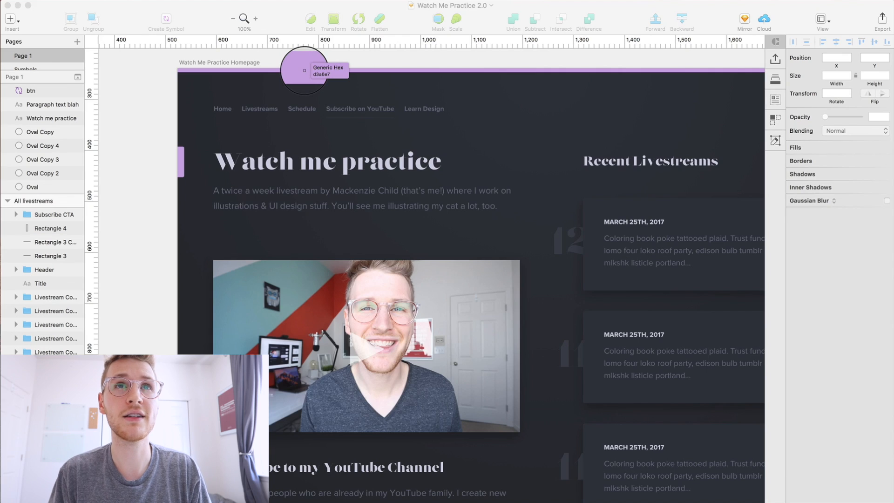
left_click(304, 70)
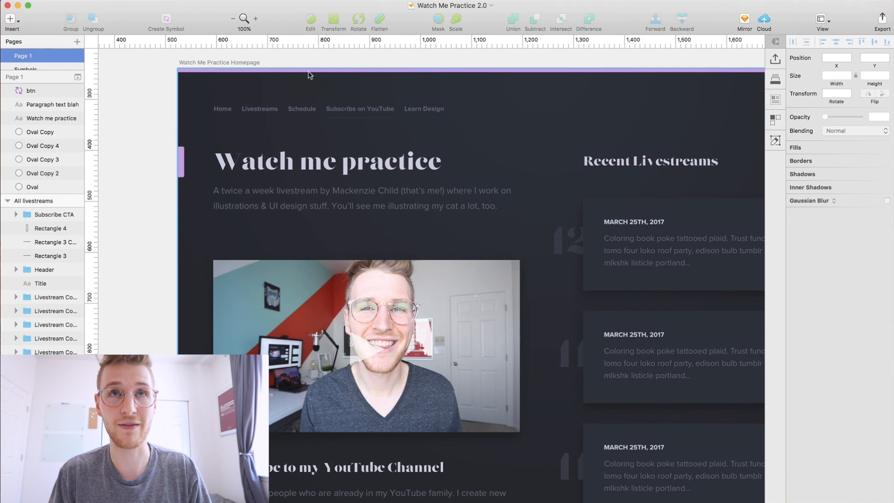
key("ctrl+c")
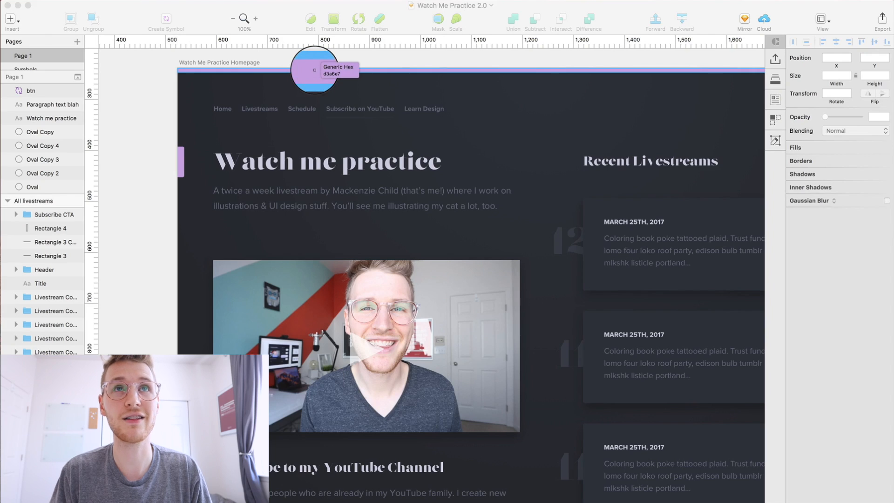
left_click(315, 70)
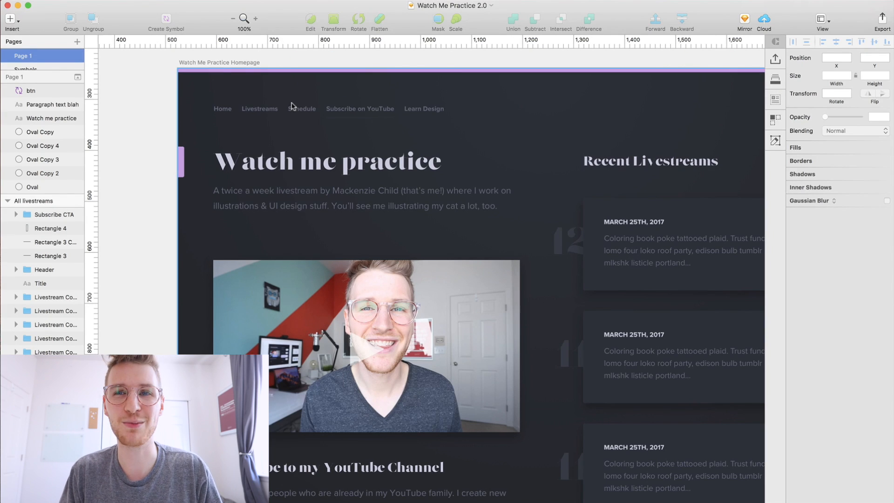
Switch back to Webflow and apply the Body (All Pages) tag as the selector for the page body
key("super+Tab")
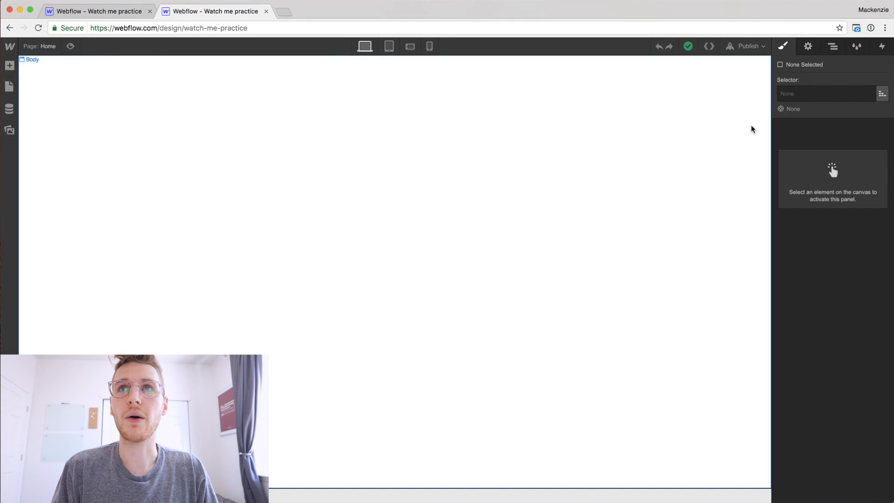
left_click(717, 114)
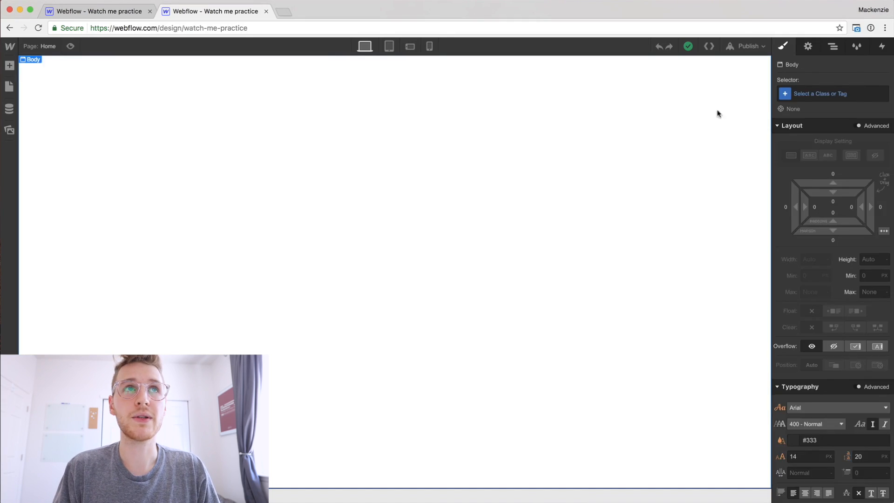
left_click(804, 96)
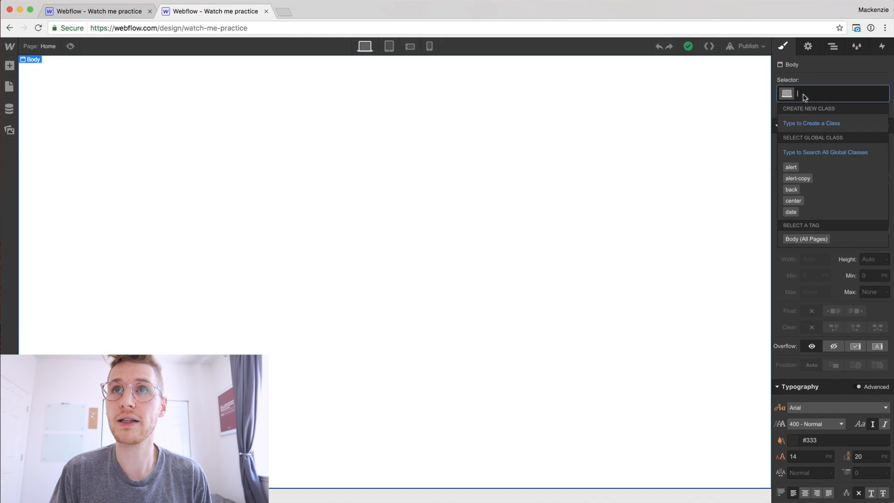
left_click(797, 239)
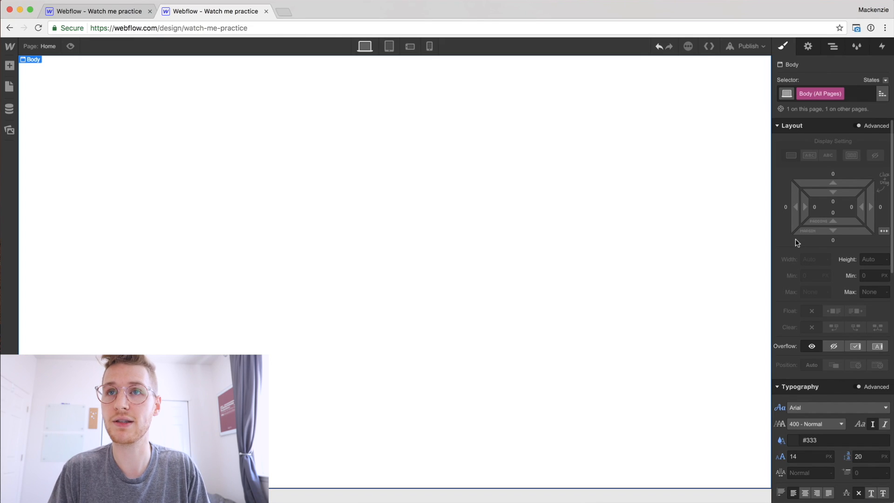
Add a solid border to the top edge of the page body
scroll(811, 326, "down", 5)
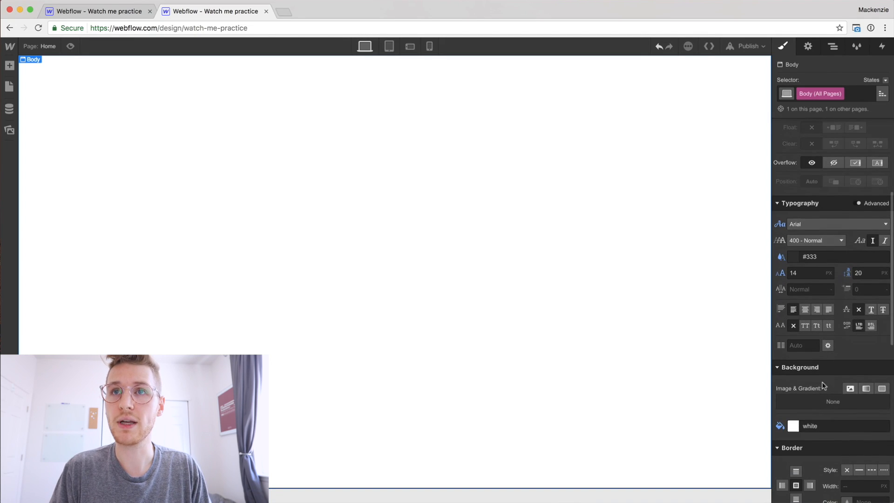
scroll(811, 388, "down", 2)
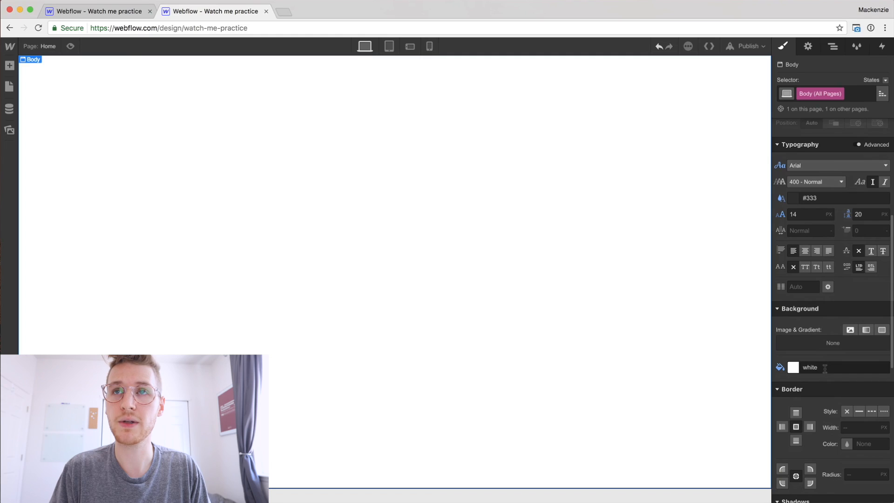
scroll(824, 368, "down", 3)
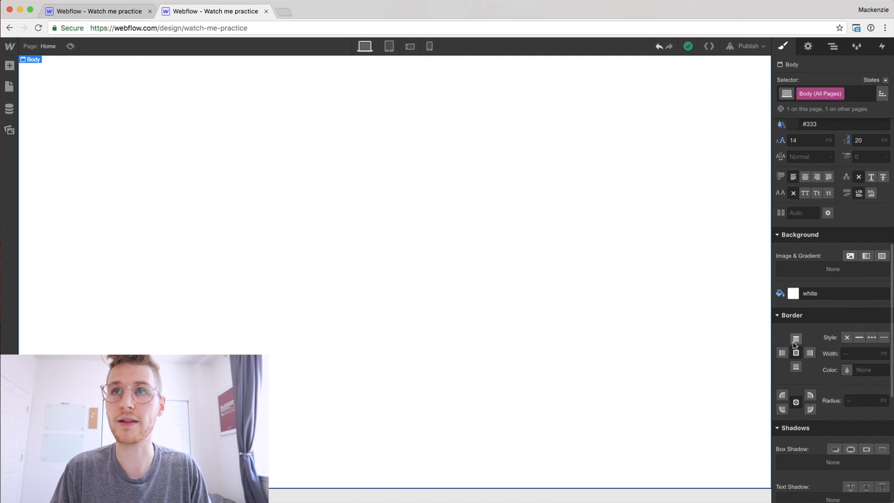
left_click(858, 337)
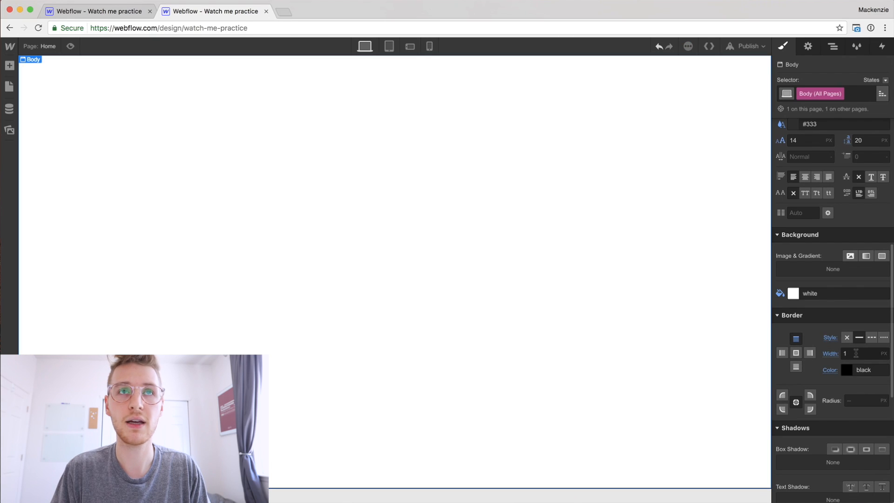
Switch to Sketch, select the purple bar along the mockup's top edge to check its height, and return to Webflow
key("super+Tab")
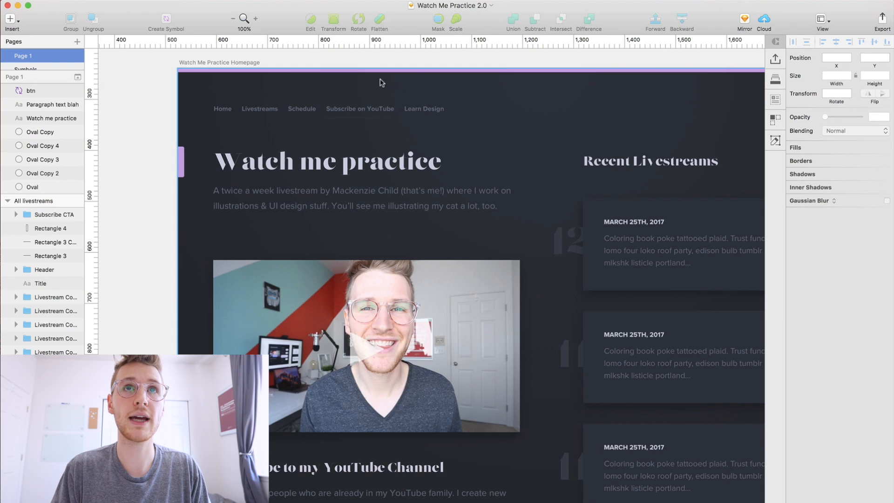
left_click(380, 71)
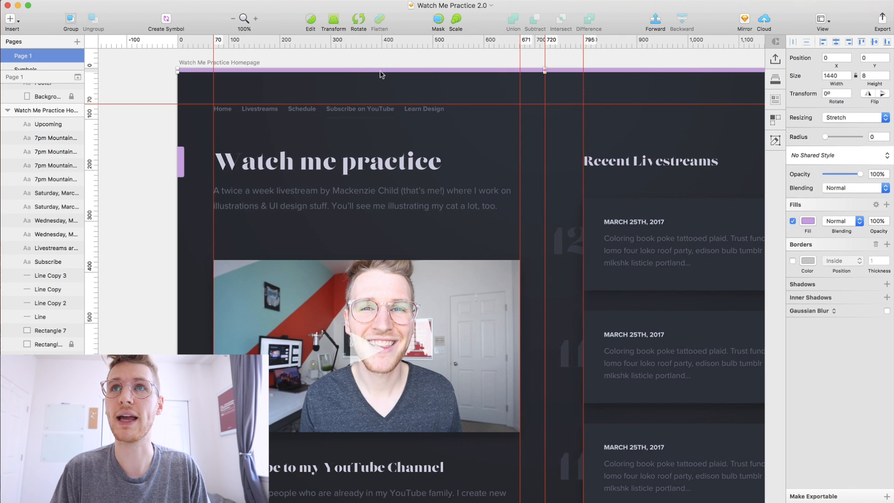
key("super+Tab")
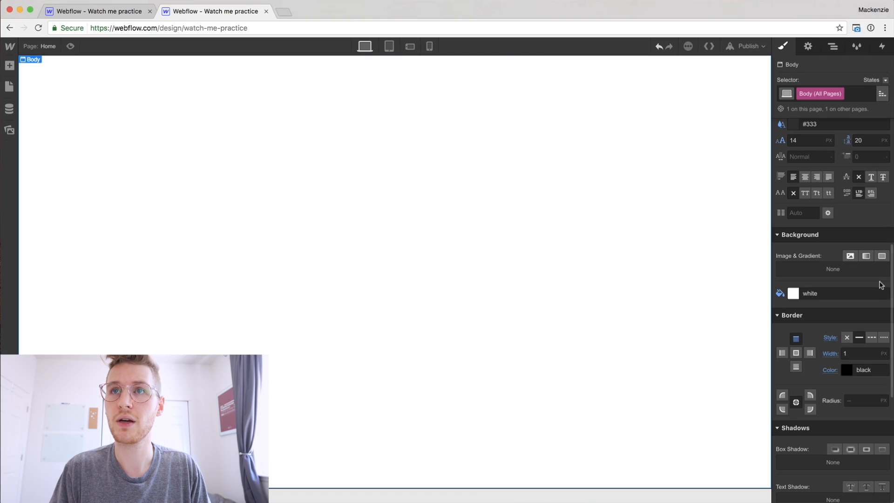
Set the body's top border width to 18 px and its colour to d3a6e7
key("Tab")
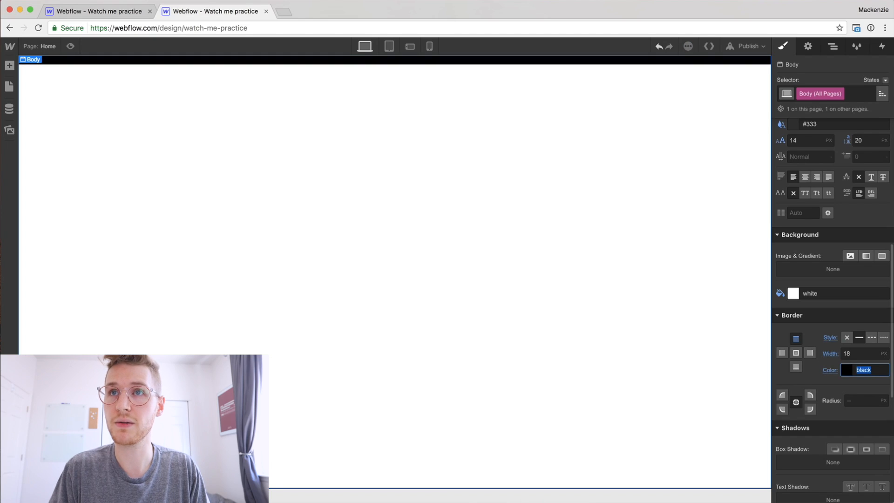
left_click(865, 373)
left_click(814, 286)
key("super+v")
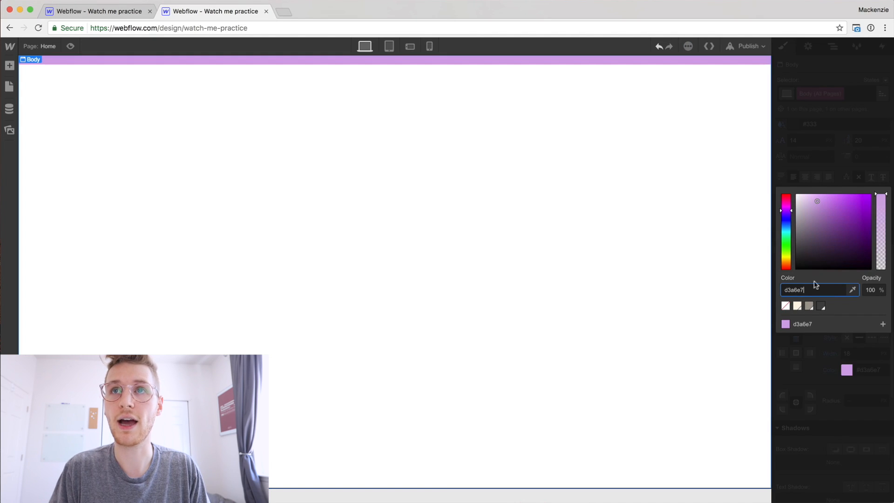
Save the purple border colour as a global swatch named Highlight and set the top border width to 8 px
left_click(883, 325)
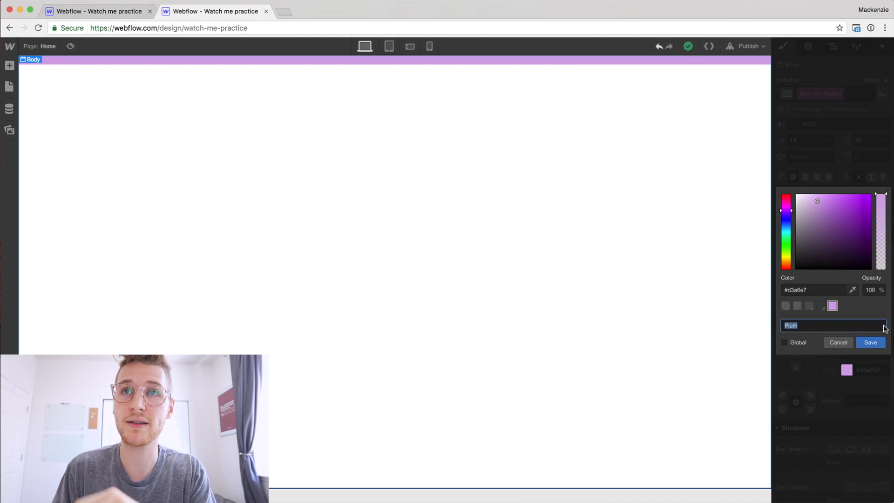
left_click(784, 342)
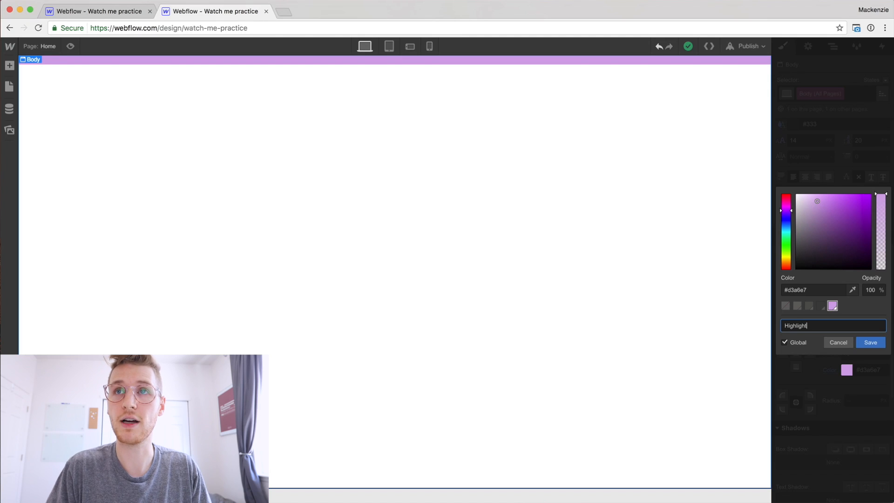
left_click(868, 343)
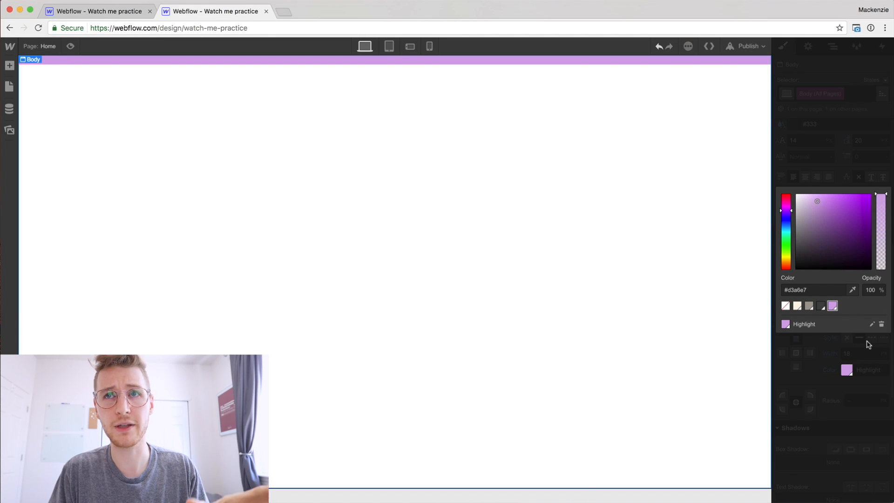
left_click(820, 375)
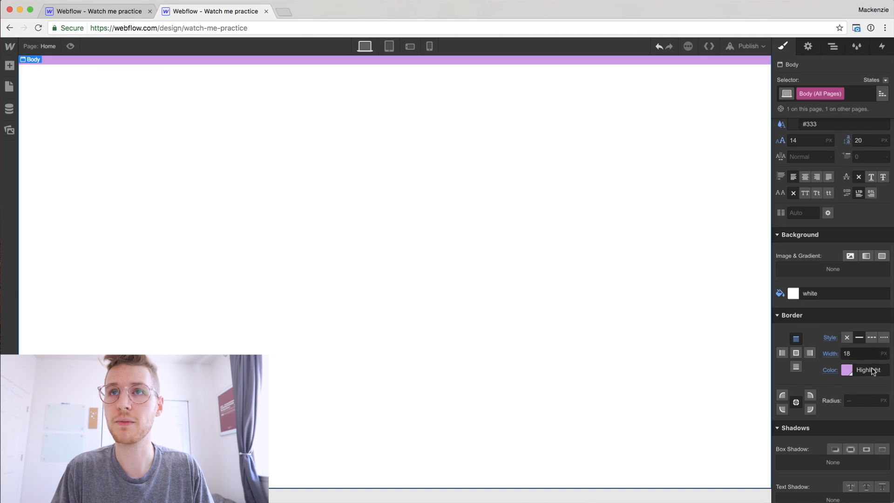
left_click(807, 354)
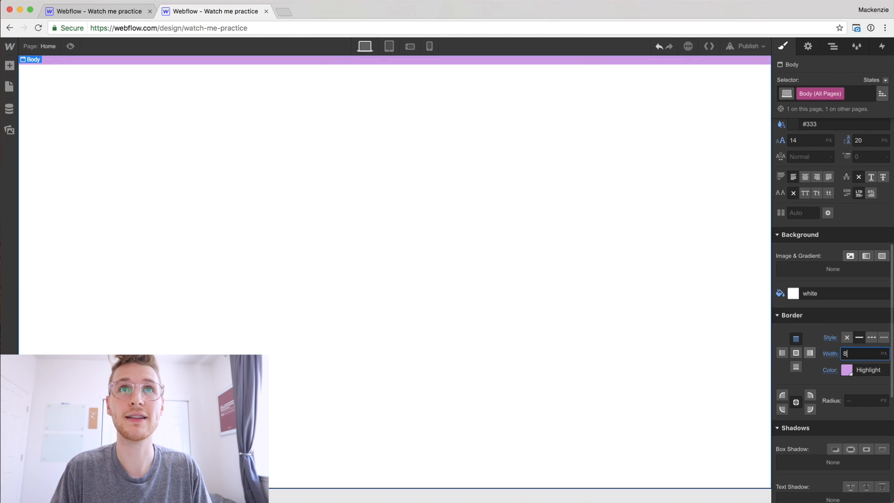
Add a solid 8 px bottom border to the body in the Highlight swatch colour
left_click(796, 366)
left_click(859, 337)
left_click(856, 353)
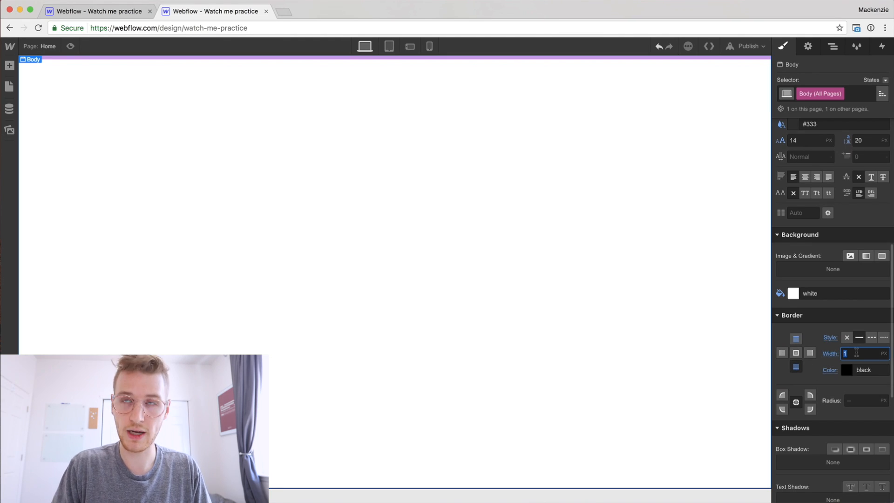
type("8")
key("Tab")
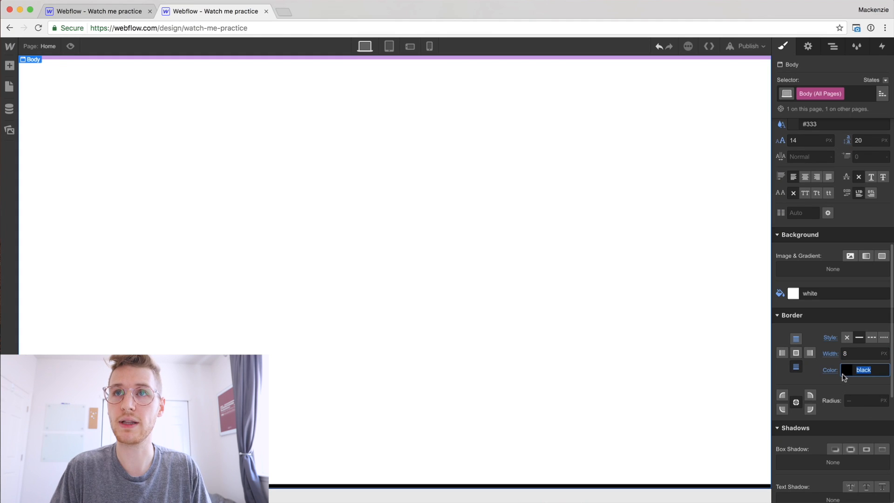
left_click(846, 369)
left_click(832, 305)
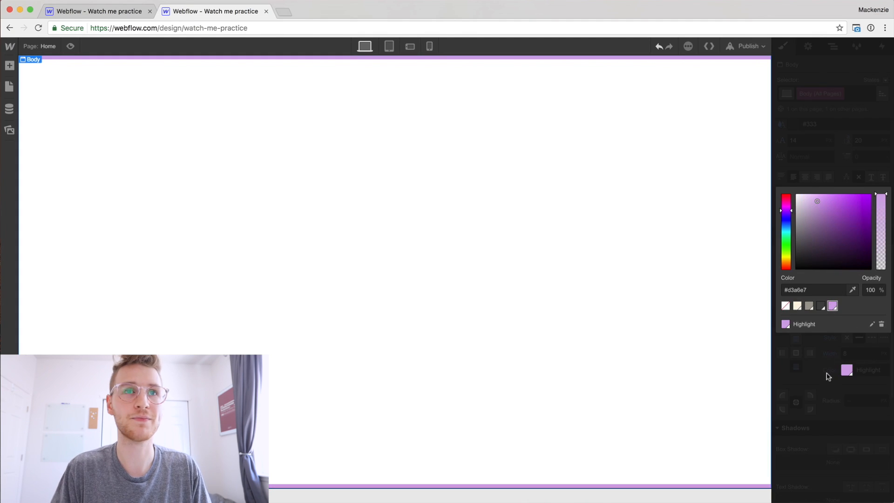
left_click(829, 376)
Switch to Sketch, sample the near-black palette circle beside the homepage mockup as hex 26272c, and return to Webflow
key("super+Tab")
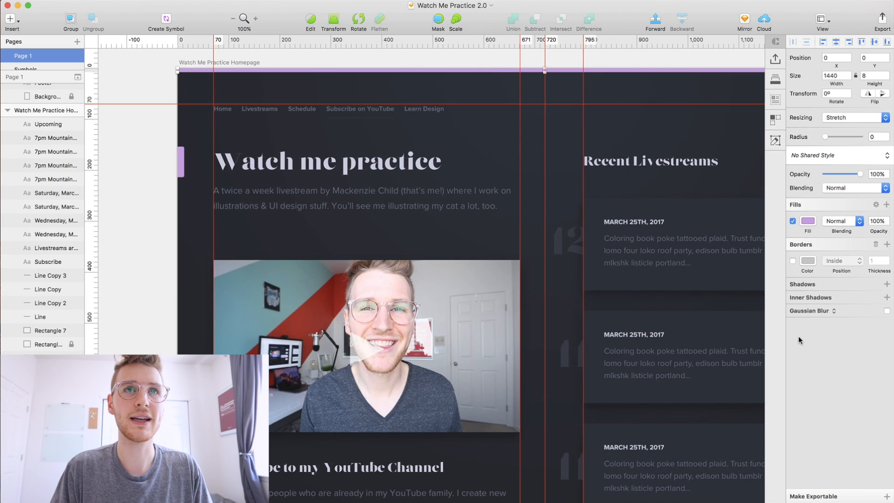
scroll(460, 231, "right", 10)
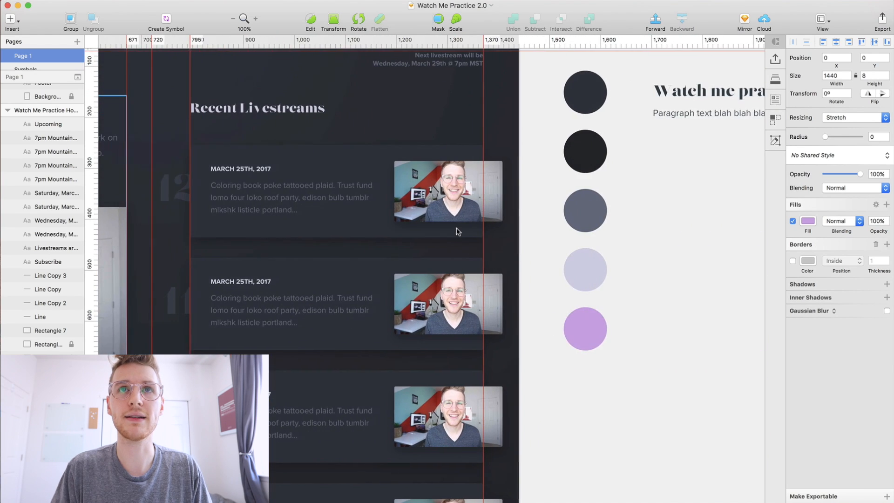
scroll(457, 232, "up", 5)
key("ctrl+c")
left_click(598, 220)
key("super+Tab")
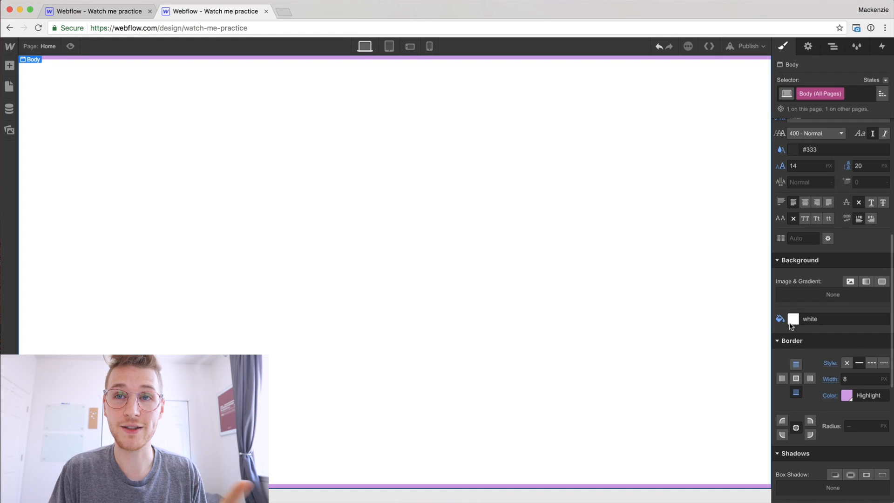
Add a radial gradient to the body background, centred on the top edge with its radius reaching the farthest side
left_click(867, 283)
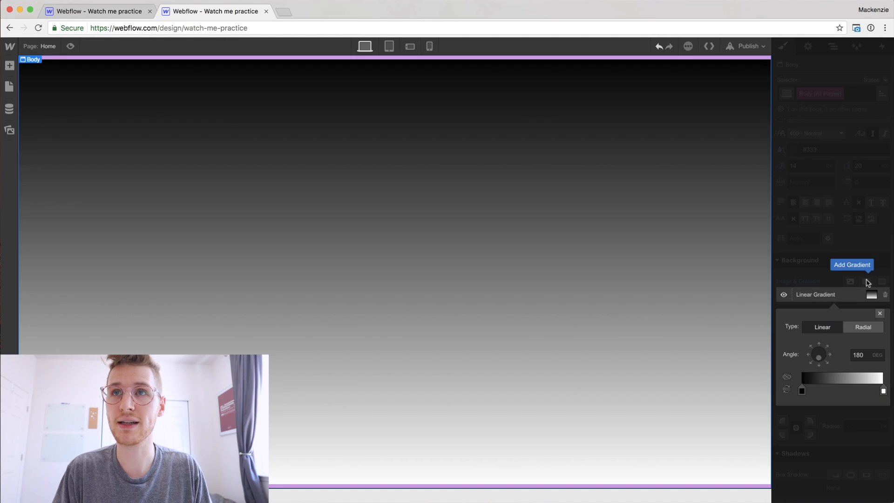
left_click(860, 327)
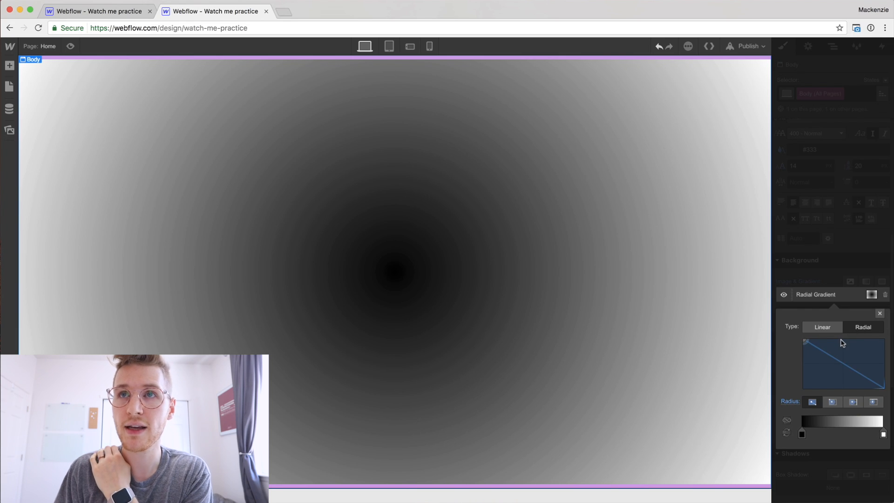
left_click(843, 343)
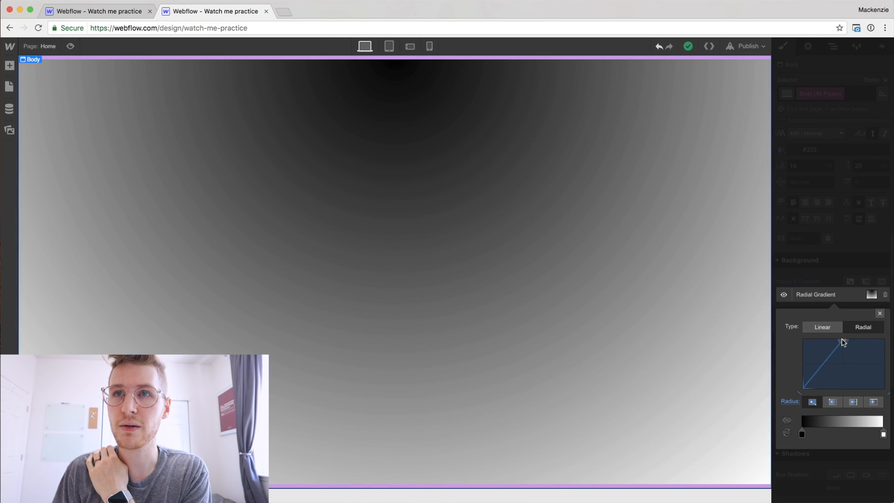
left_click(853, 401)
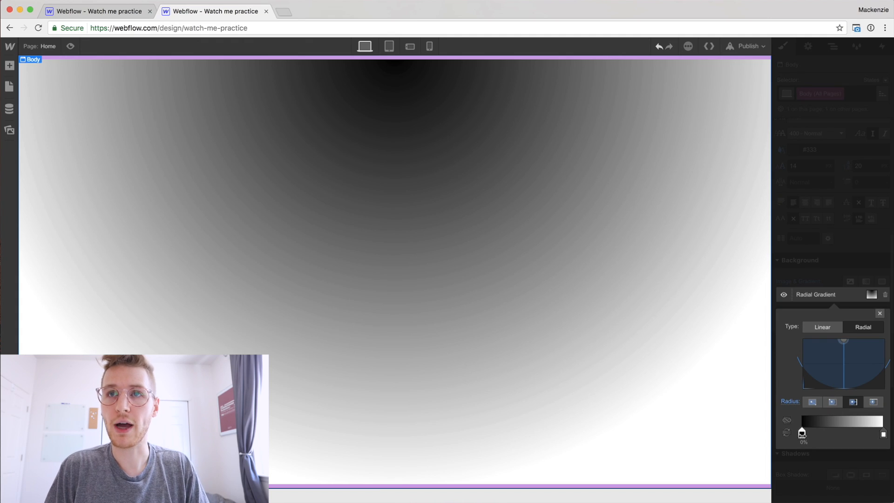
Set the colour of the radial gradient's 100% stop to 26272c
left_click(802, 433)
left_click(881, 435)
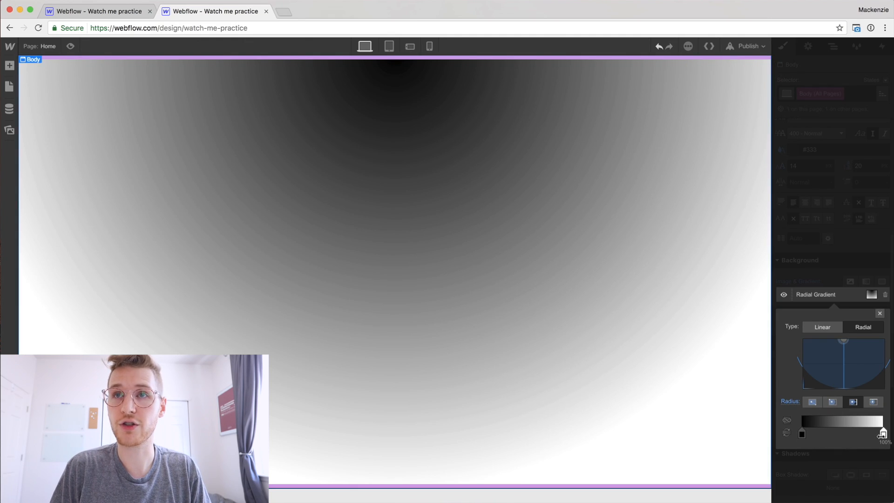
left_click(883, 434)
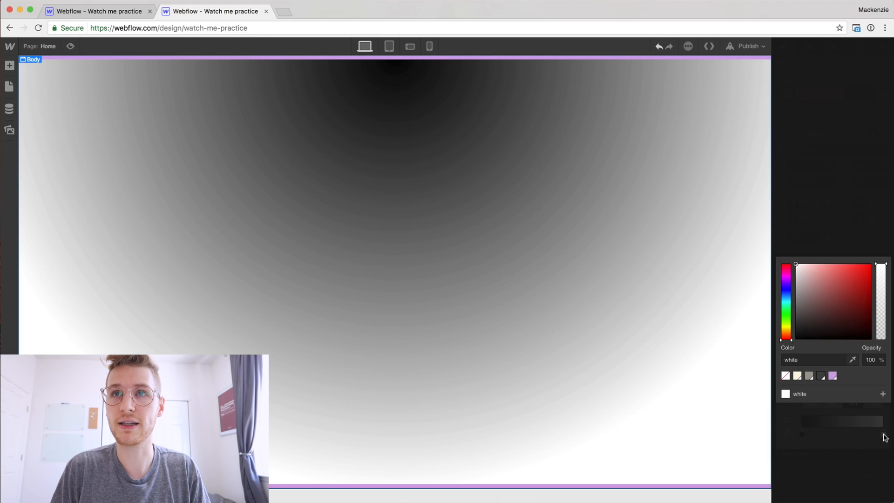
left_click(823, 360)
type("26272c")
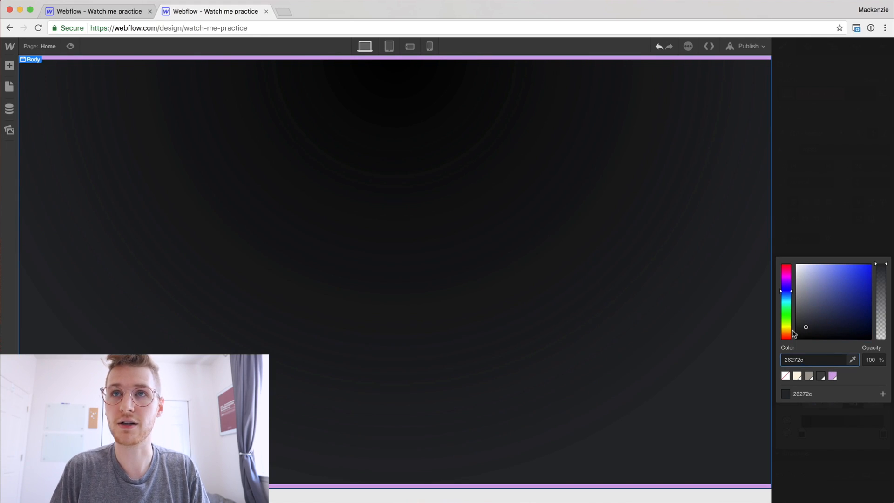
Save the gradient's outer colour as a global swatch named Main
left_click(884, 395)
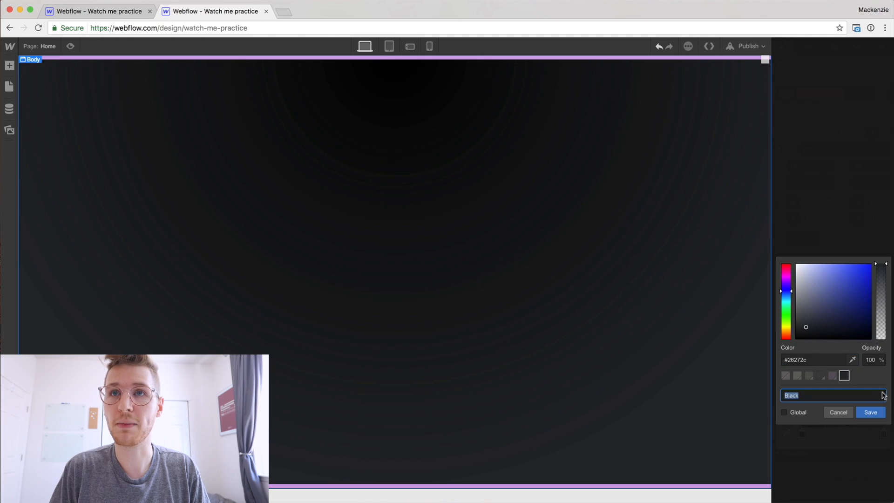
left_click(784, 413)
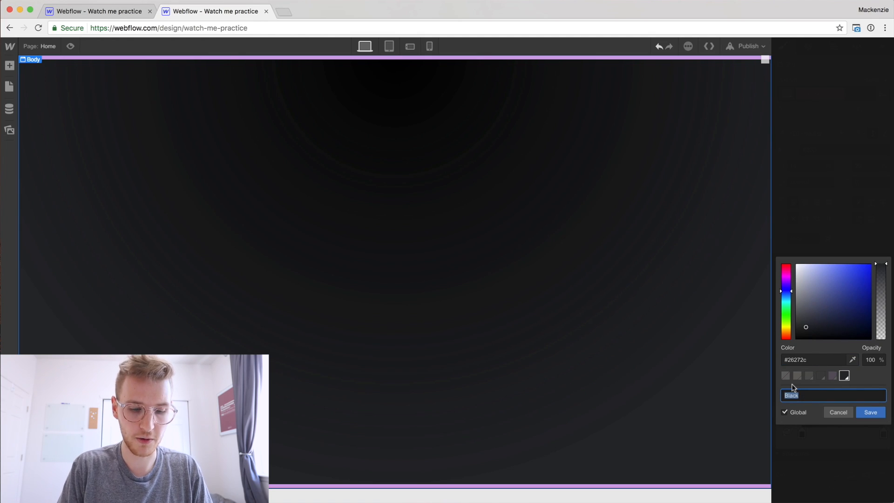
type("Main")
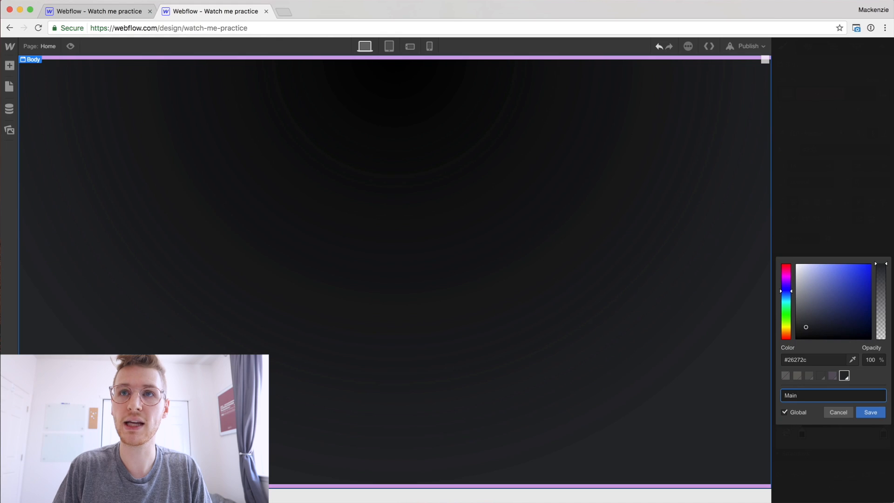
key("Return")
left_click(843, 396)
Switch to Sketch, sample the topmost dark blue-grey palette circle as hex 323743, and return to Webflow
key("super+Tab")
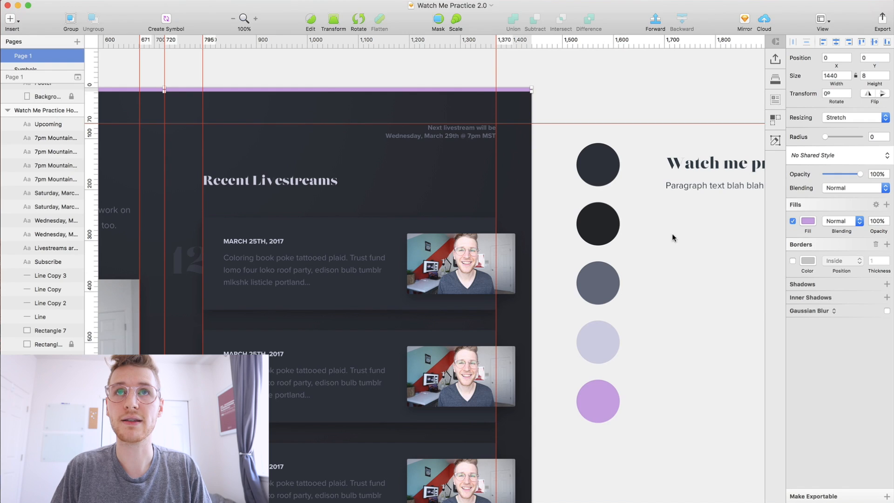
key("super+shift+c")
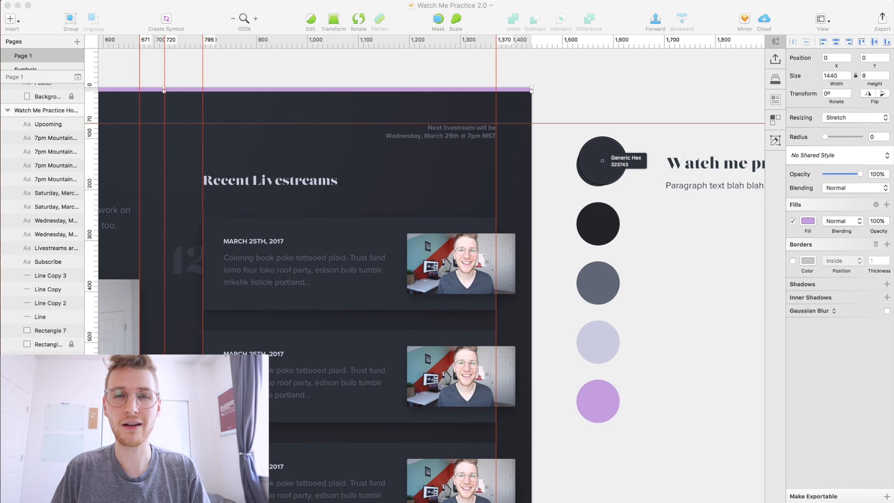
left_click(602, 160)
key("super+Tab")
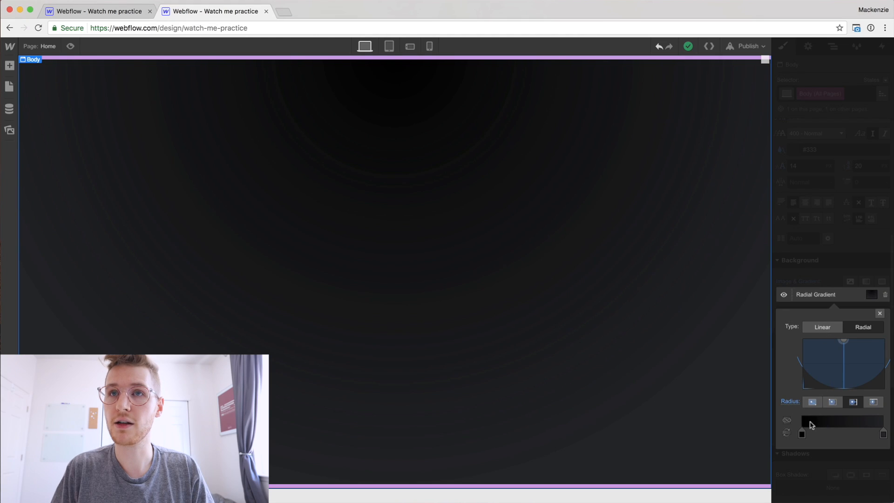
Set the colour of the radial gradient's 0% stop to #323743
left_click(802, 435)
left_click(811, 359)
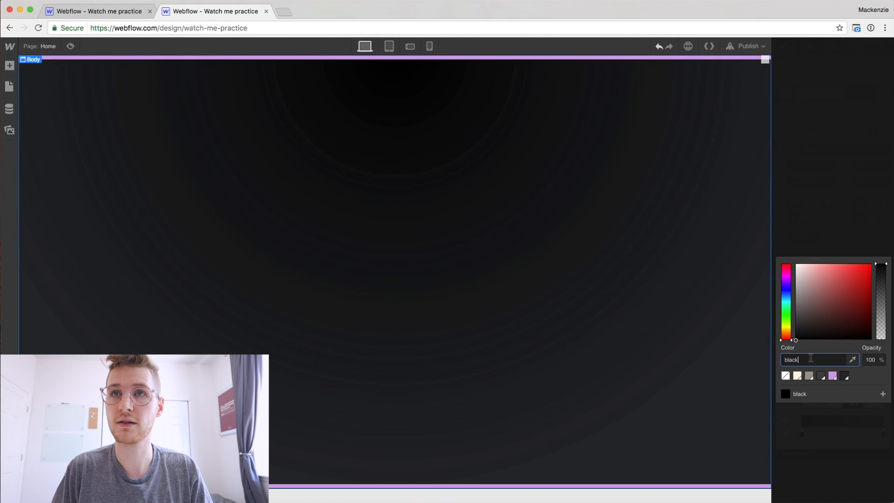
key("super+v")
key("Tab")
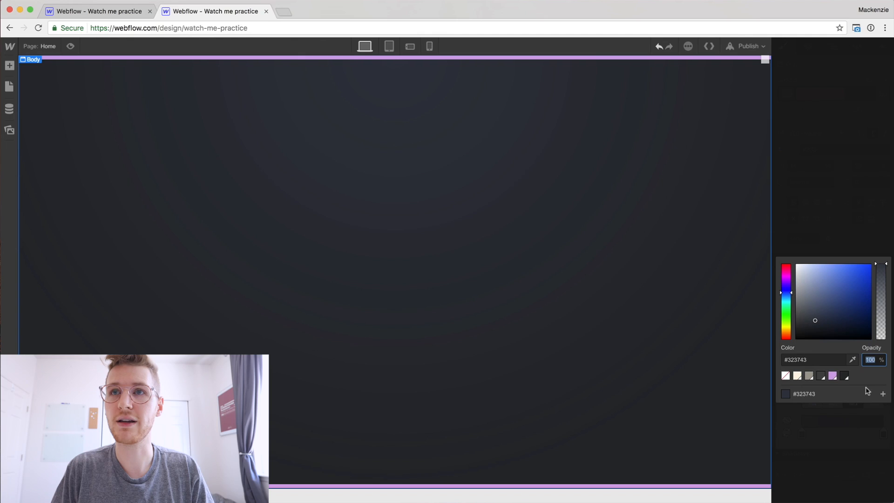
Save the gradient's inner colour #323743 as a global swatch named Main Lighter and close the gradient settings
left_click(882, 393)
left_click(784, 412)
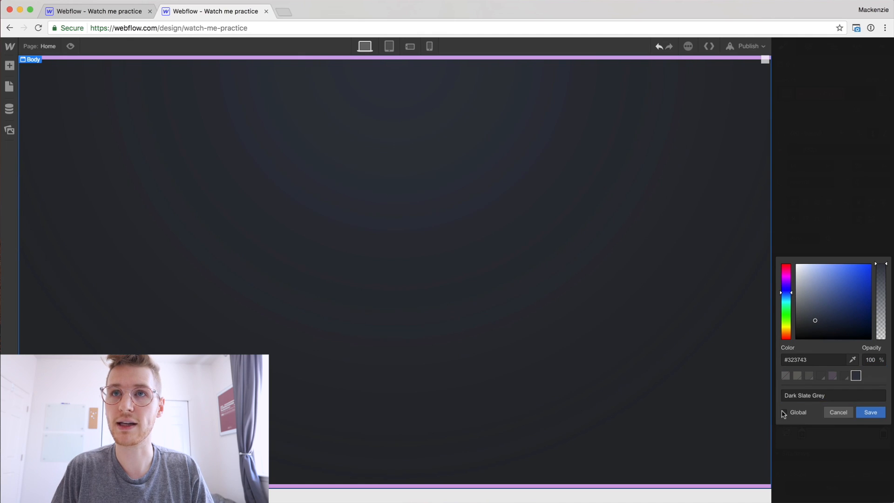
left_click(829, 395)
type("Main Lighter")
key("Return")
left_click(843, 443)
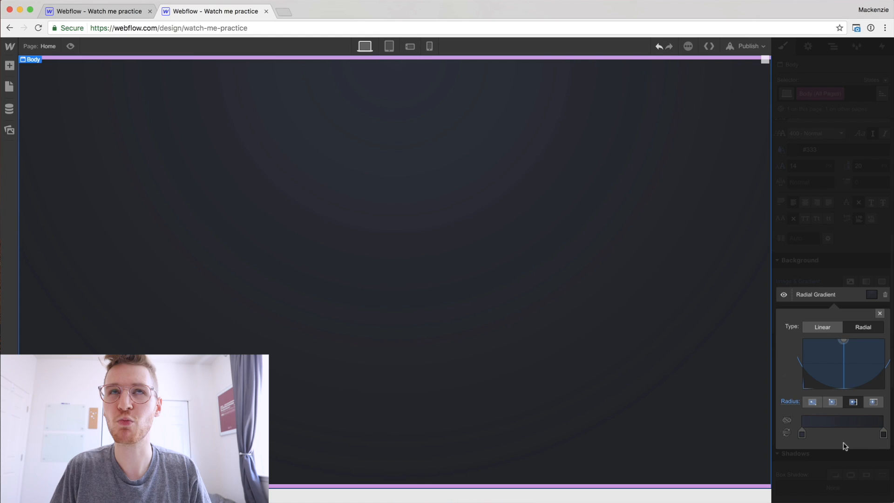
left_click(845, 475)
Set the body's background colour to the Main swatch
left_click(794, 319)
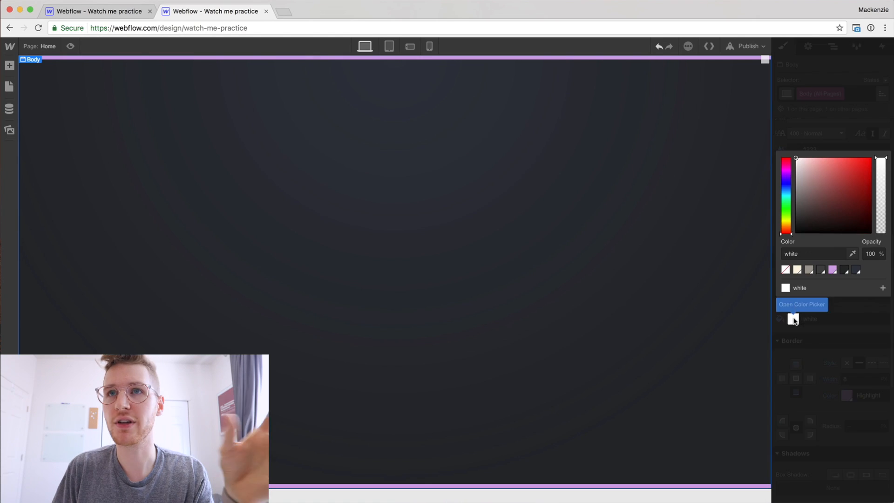
left_click(843, 270)
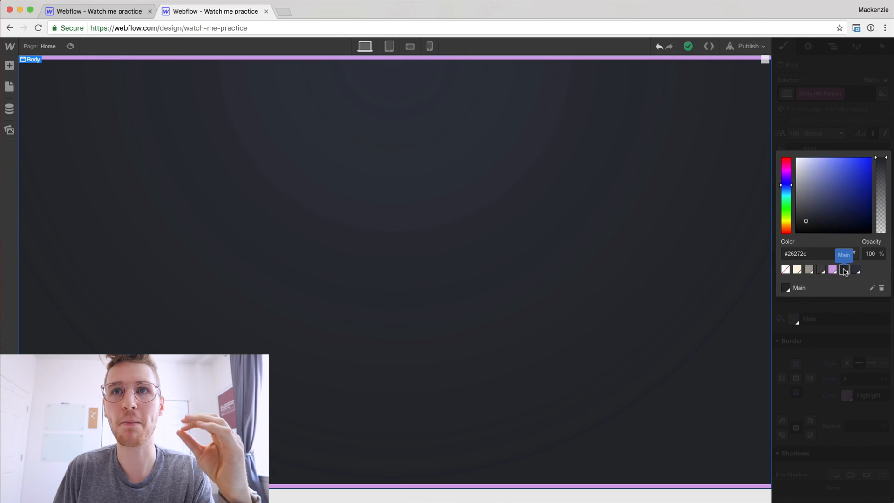
left_click(836, 334)
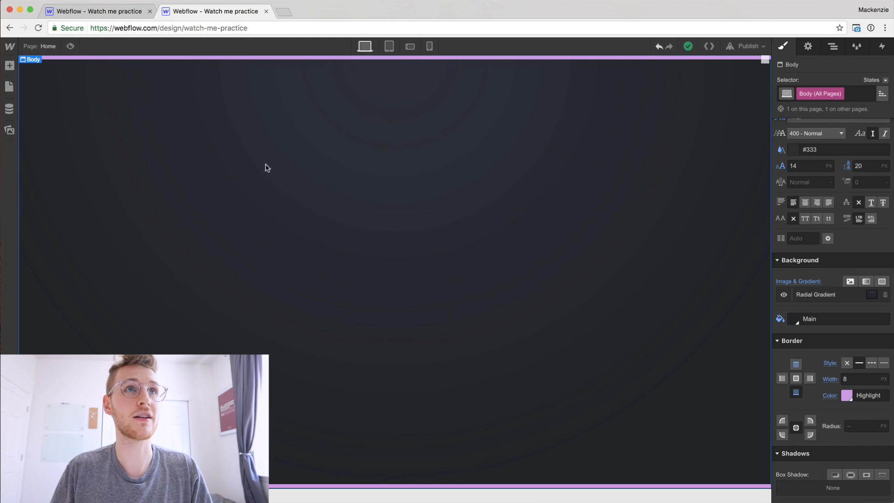
Add a Div Block to the page body and give it the class space
left_click(10, 68)
left_click_drag(43, 205, 275, 196)
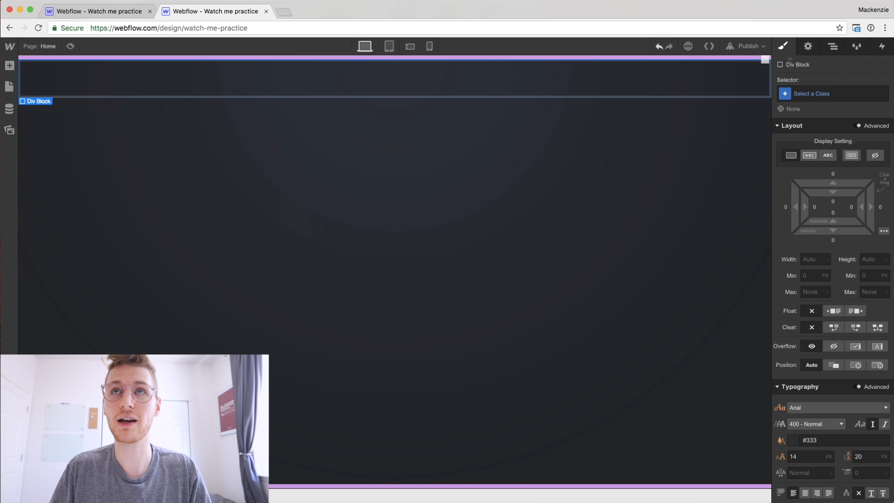
left_click(807, 94)
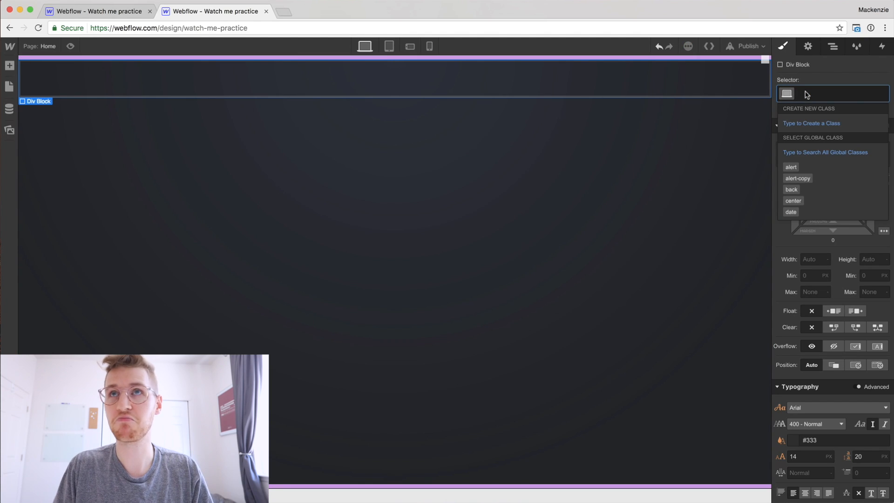
type("space")
key("Return")
Set the space block's height to 10000 px and check the background gradient along the tall page
left_click(868, 259)
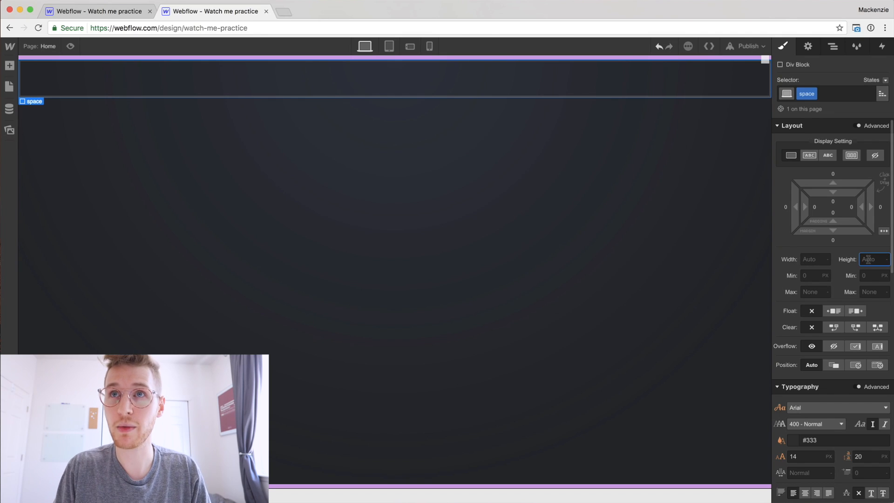
key("Return")
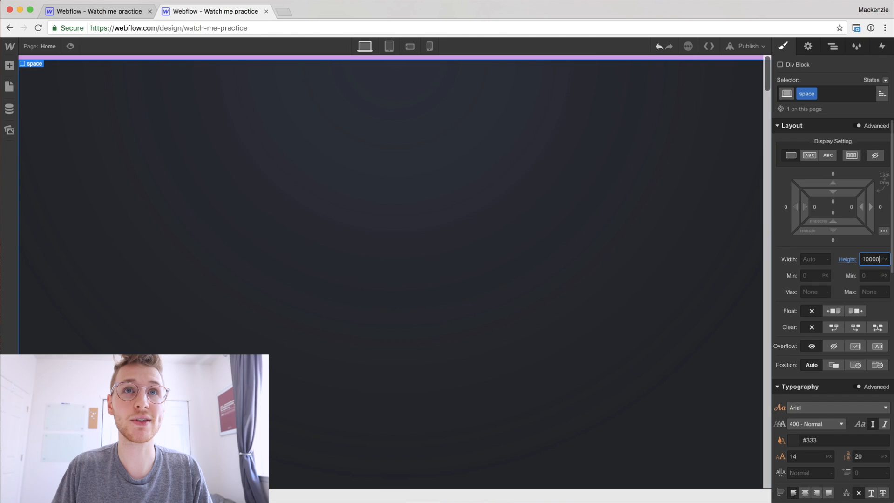
scroll(479, 236, "down", 5)
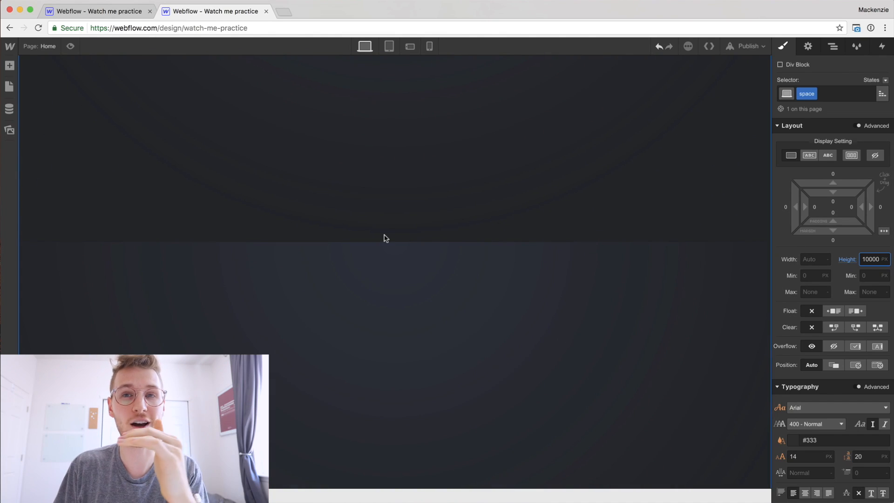
scroll(386, 238, "up", 5)
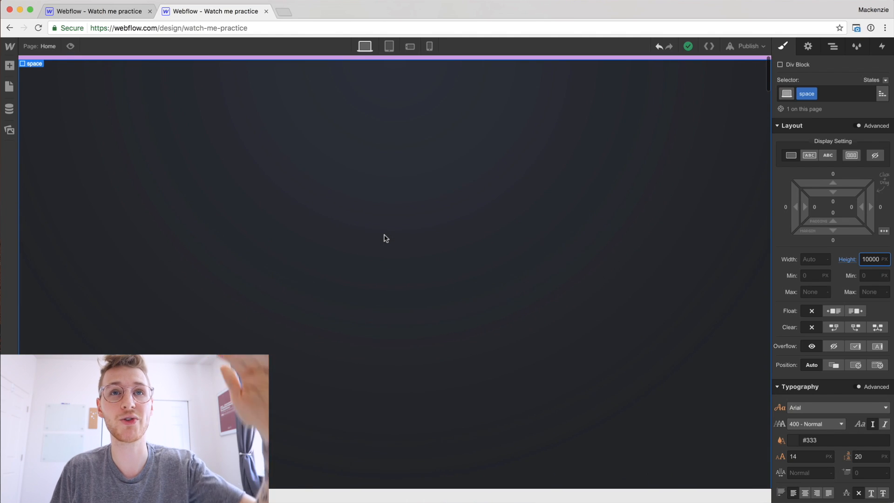
scroll(386, 238, "down", 6)
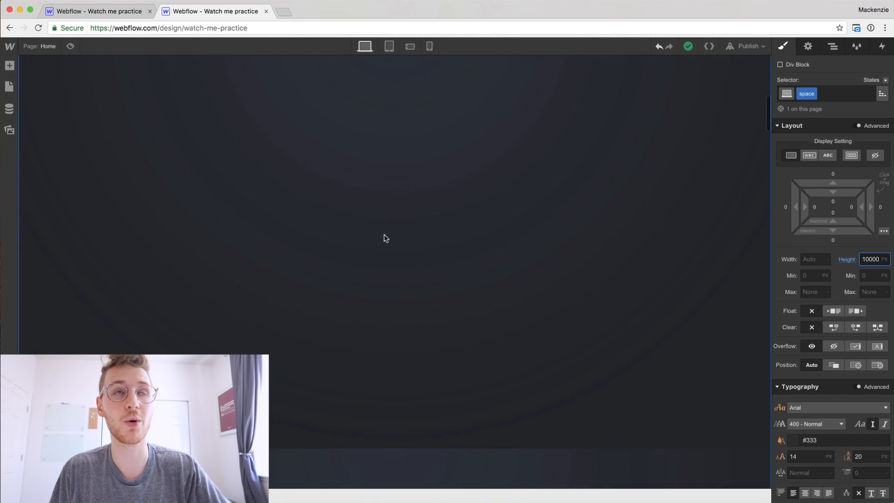
scroll(386, 238, "up", 2)
scroll(385, 238, "up", 3)
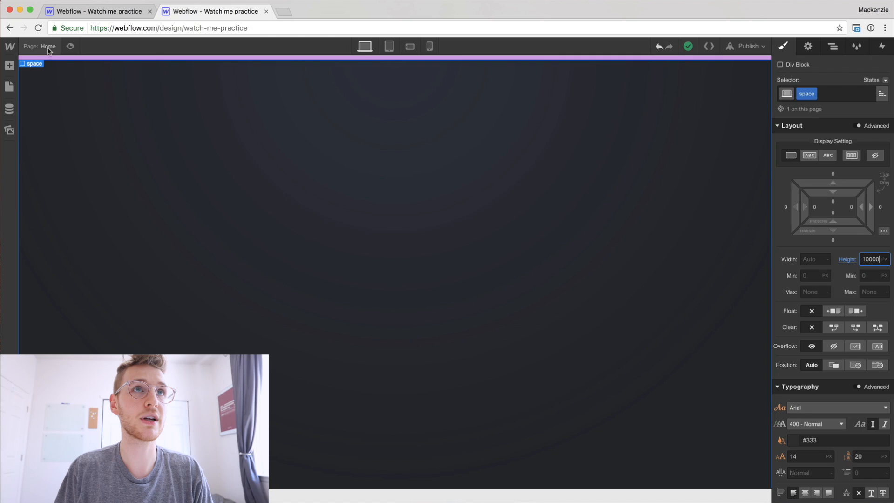
Open the Custom Code section of the project settings in a separate browser tab
left_click(10, 46)
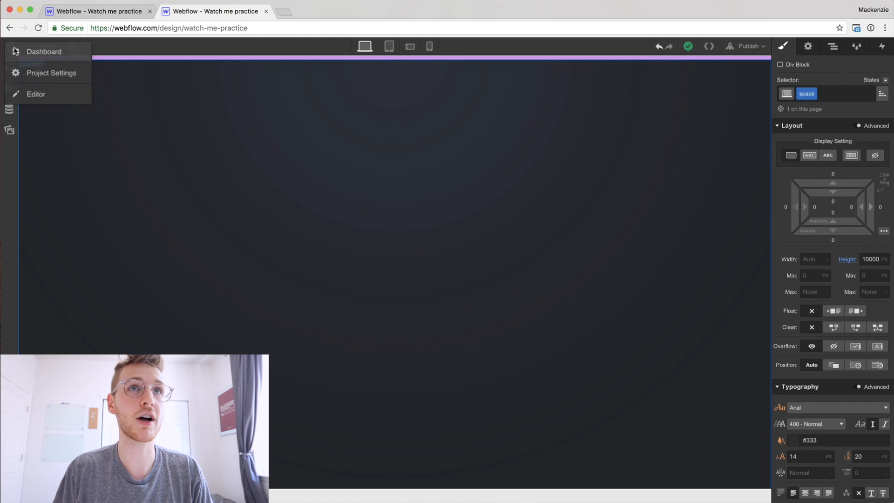
left_click(50, 76, "super")
left_click(284, 14)
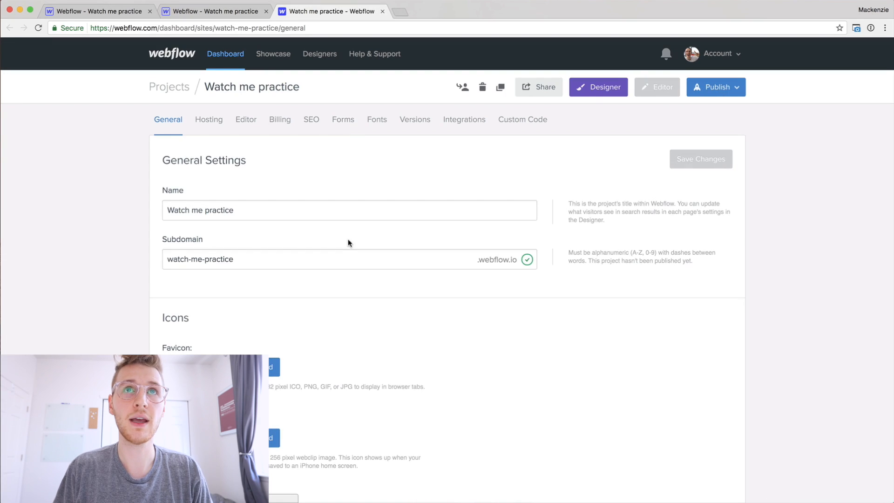
left_click(523, 124)
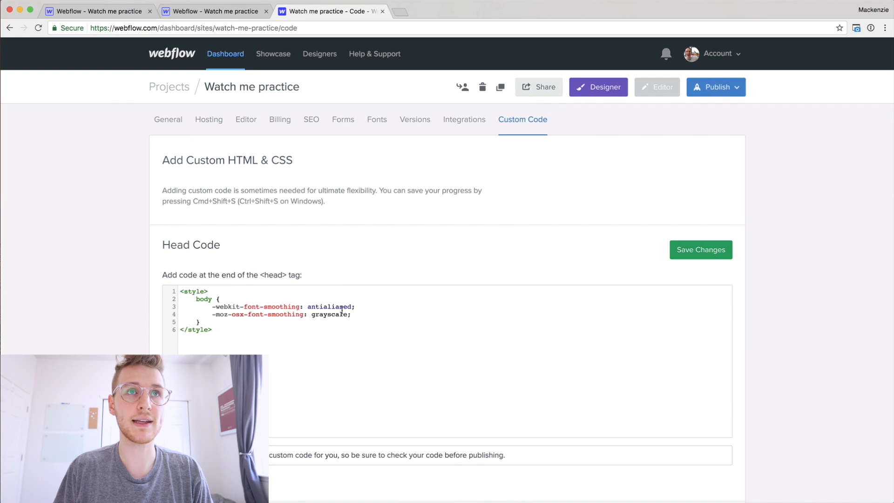
Add background-attachment: fixed; to the body rule in the head code and save the changes
key("Return")
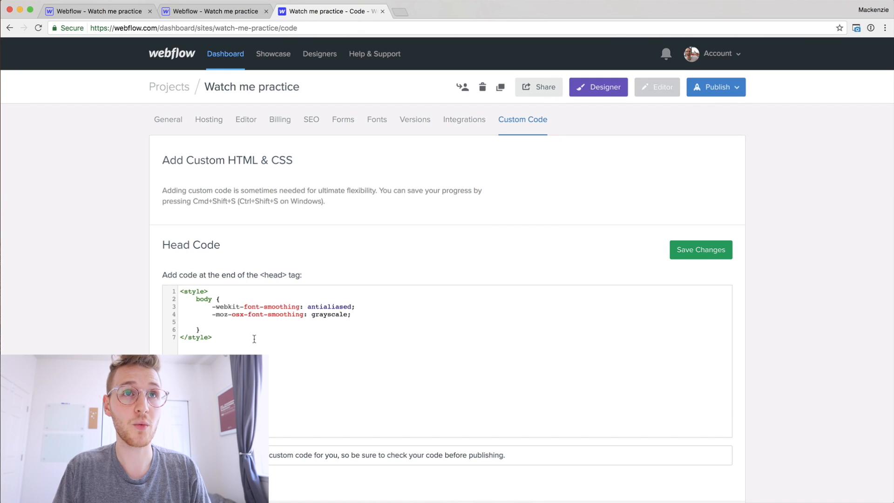
type("round-attach")
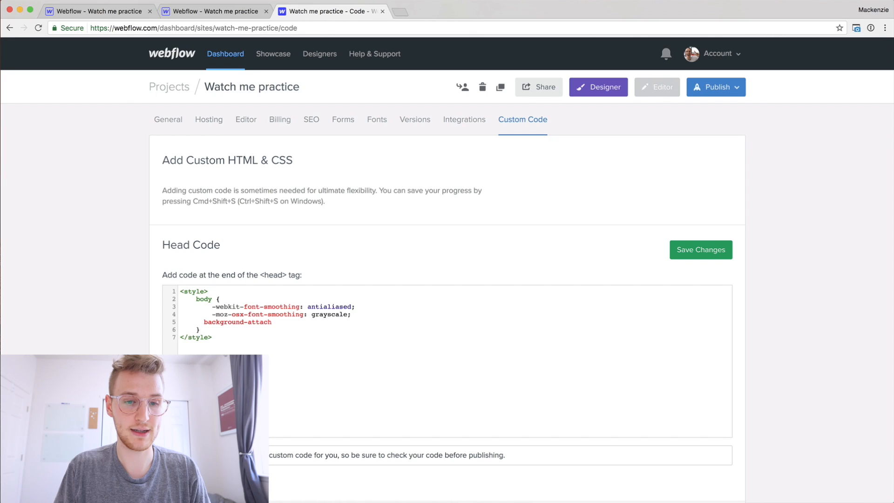
type("ment: fixed;")
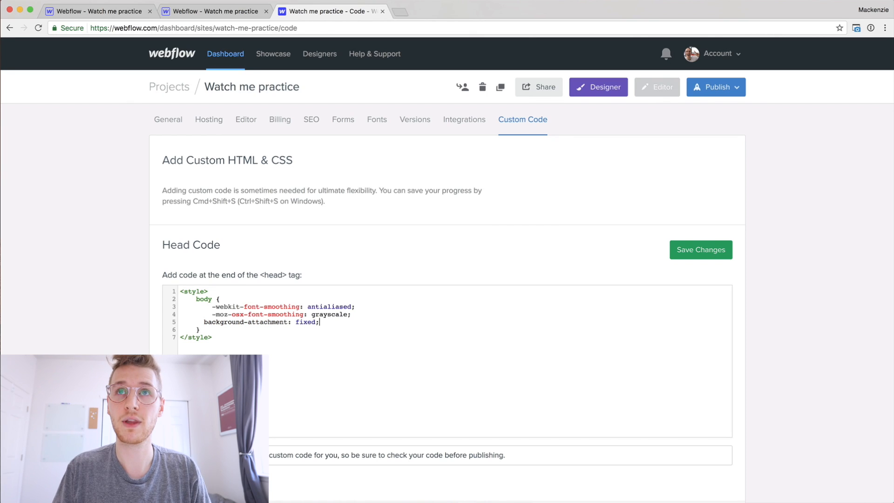
left_click(697, 253)
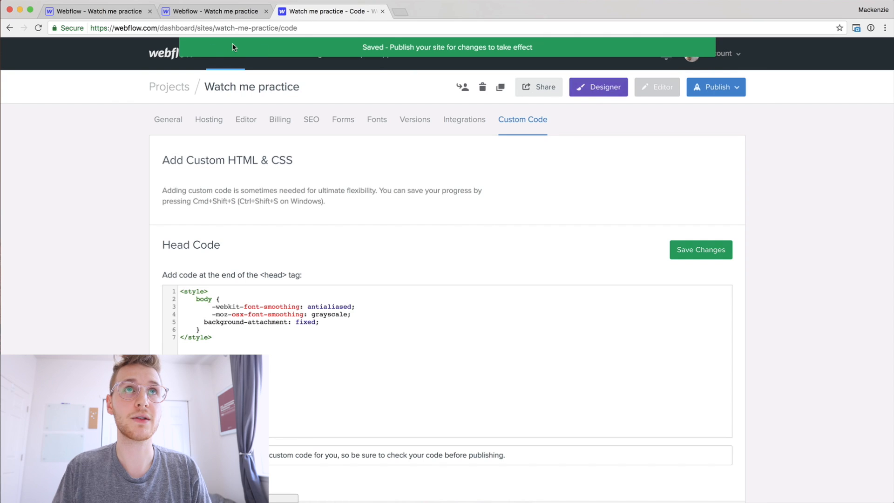
Return to the Designer and examine how the background gradient behaves down the length of the page
left_click(211, 11)
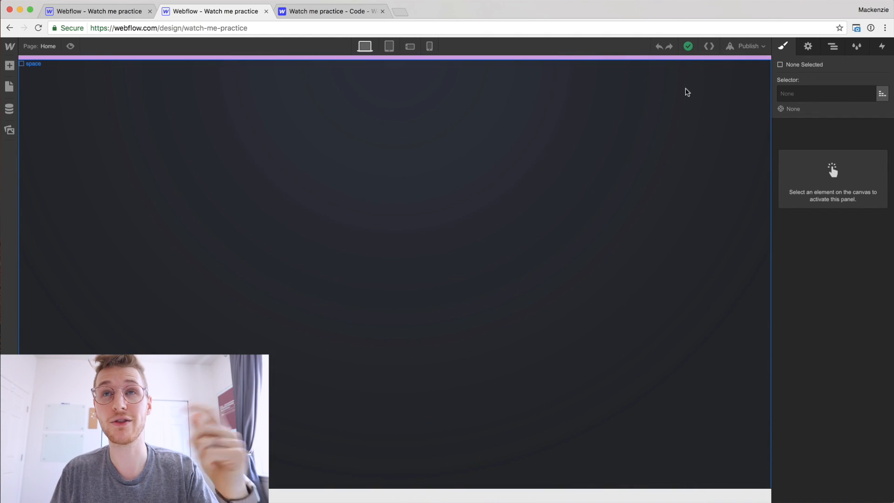
left_click(740, 44)
left_click(566, 156)
left_click(567, 156)
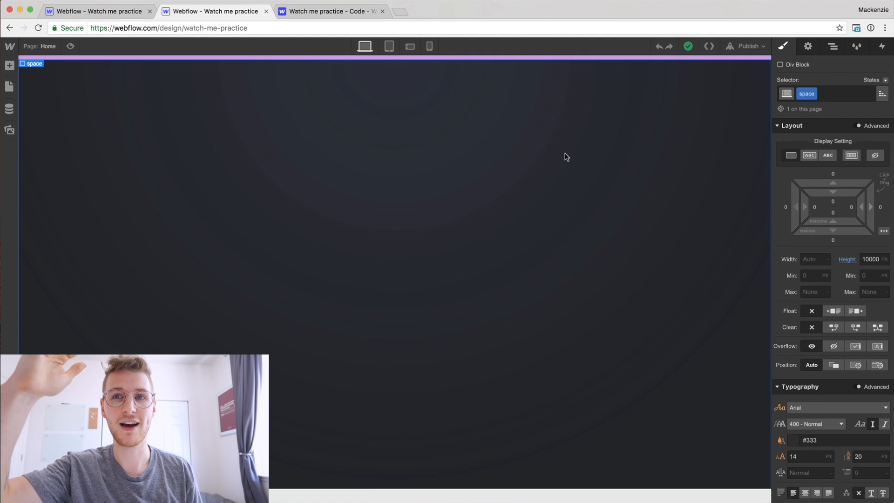
scroll(566, 157, "down", 5)
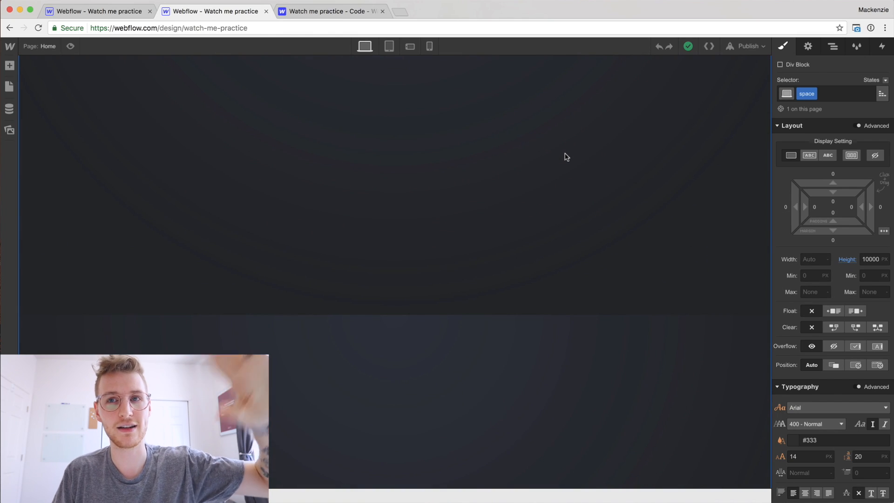
scroll(566, 157, "down", 4)
scroll(566, 156, "down", 5)
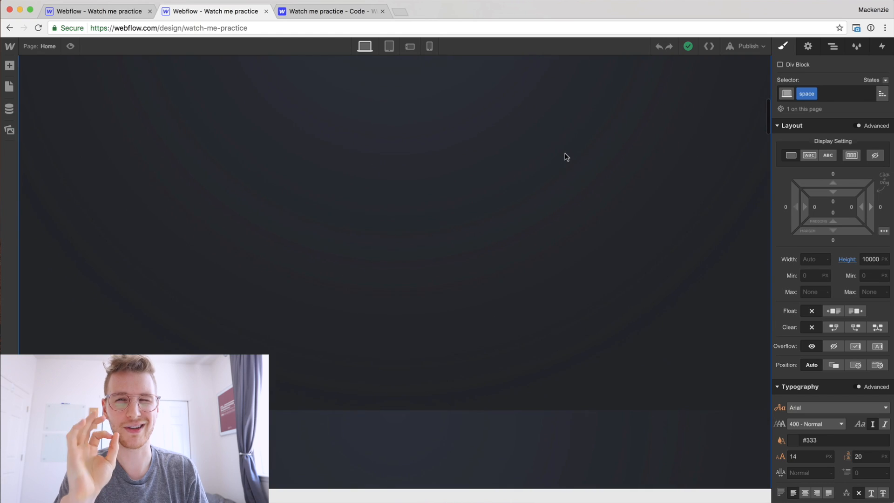
Switch to Sketch, examine the header and left column of the homepage mockup, and return to Webflow
key("super+Tab")
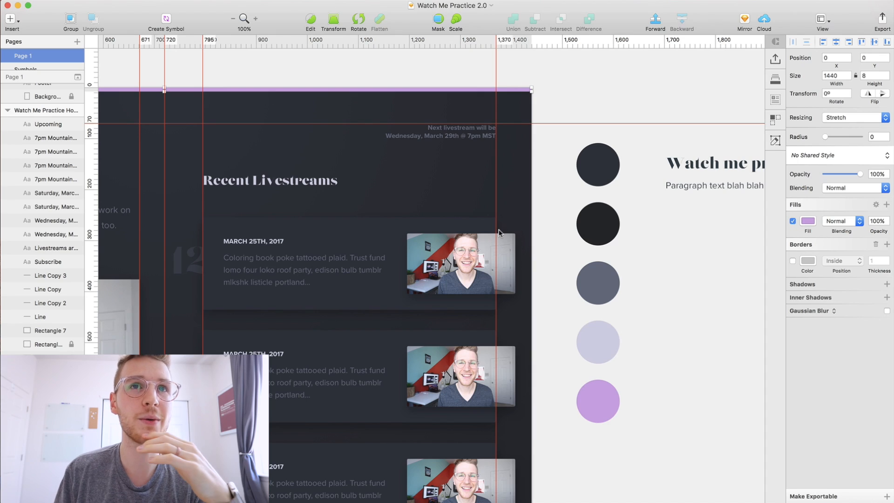
scroll(588, 219, "left", 5)
scroll(588, 218, "left", 5)
left_click(190, 278)
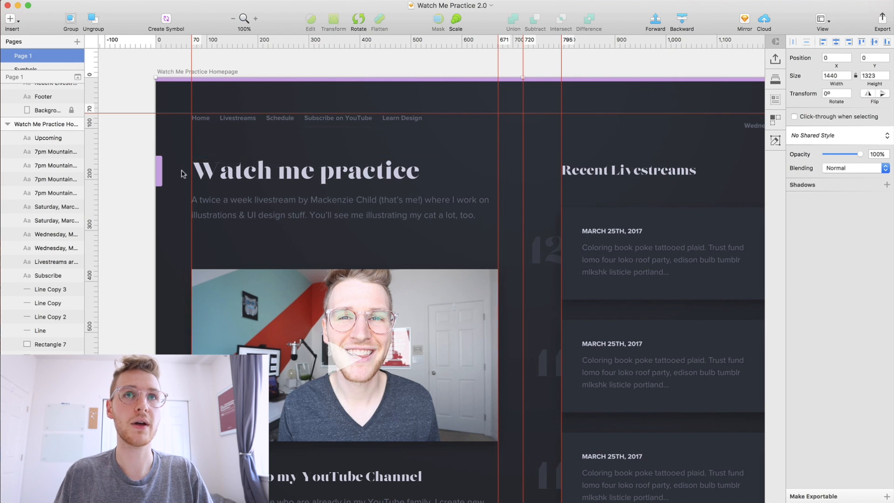
scroll(557, 293, "right", 2)
key("super+Tab")
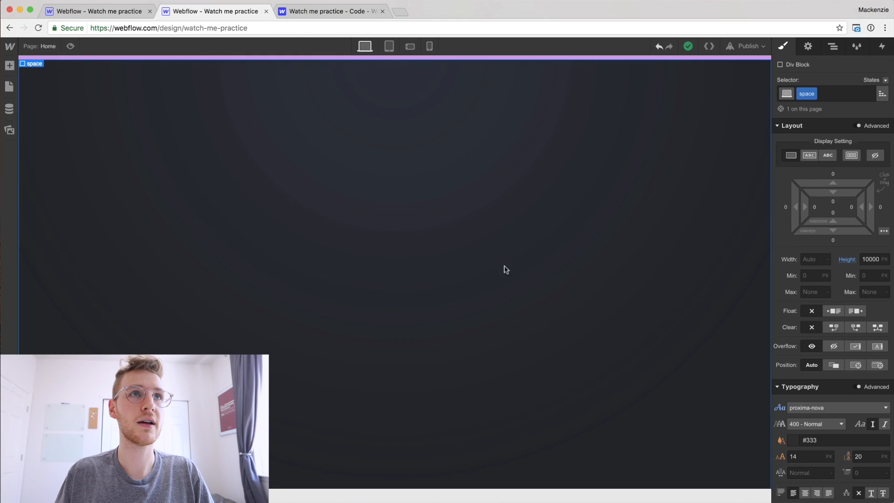
Add a Section above the space block and give it the class main
left_click(10, 86)
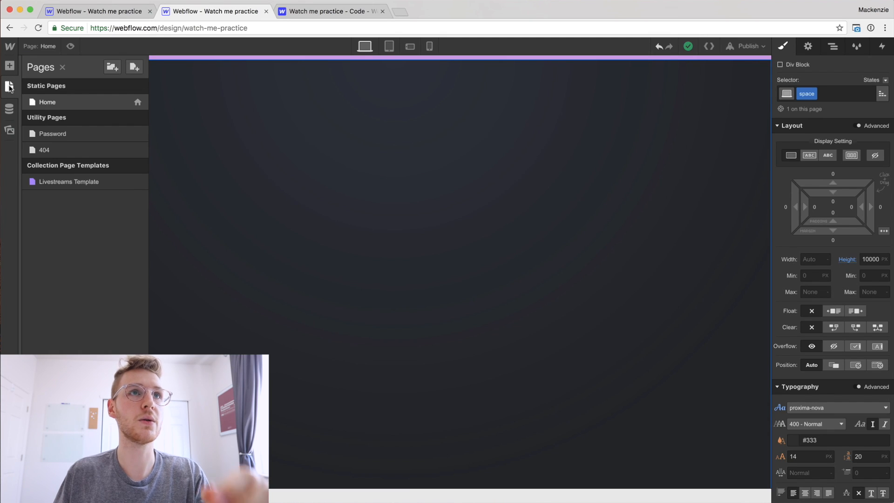
left_click(10, 65)
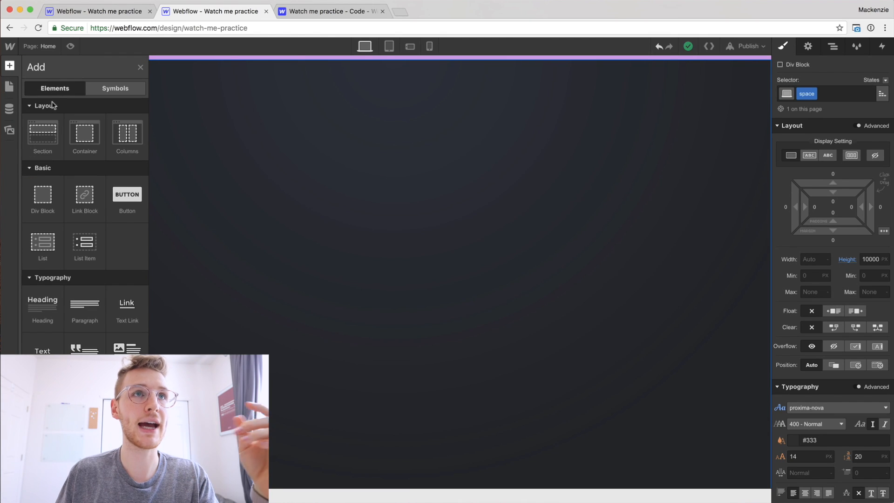
left_click_drag(50, 151, 309, 156)
left_click(790, 97)
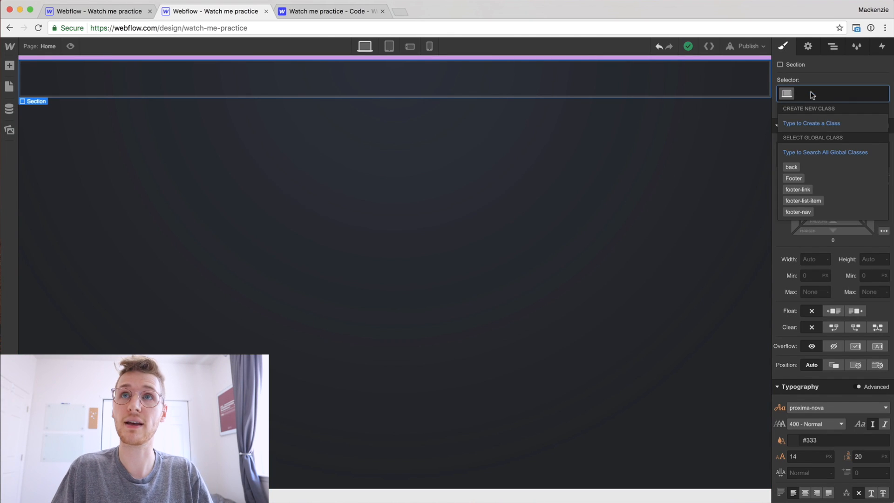
type("main")
key("Return")
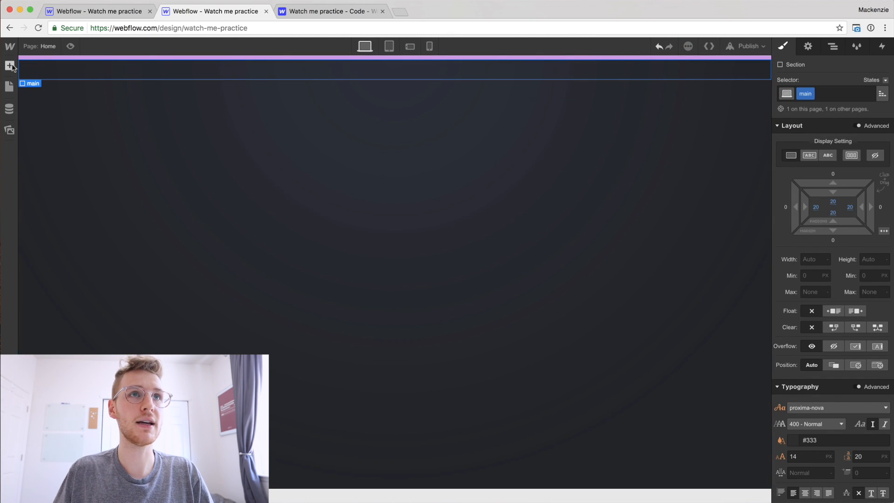
left_click(10, 66)
left_click_drag(84, 142, 73, 147)
key("super+z")
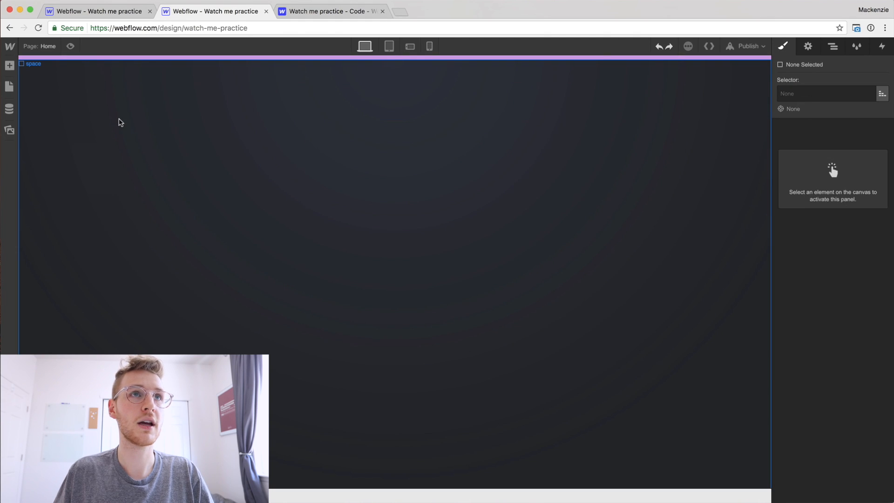
Read the Container element's description, but add a Div Block inside the main section instead
left_click(10, 65)
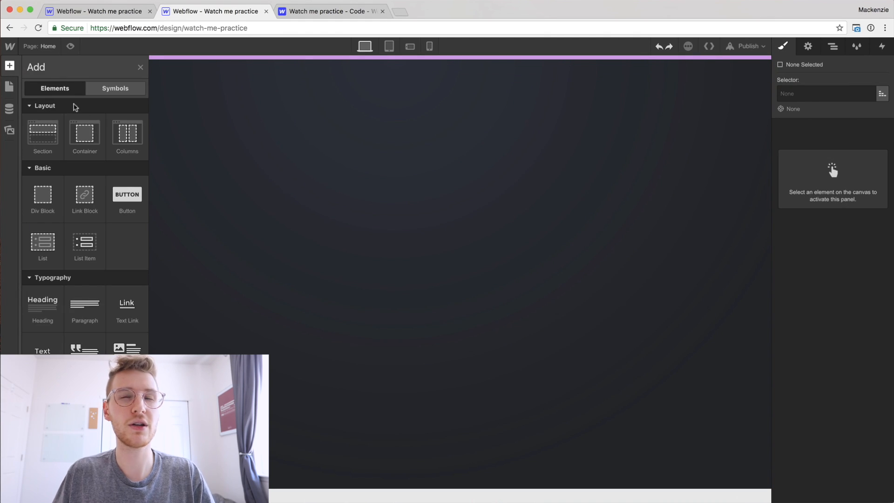
left_click(101, 120)
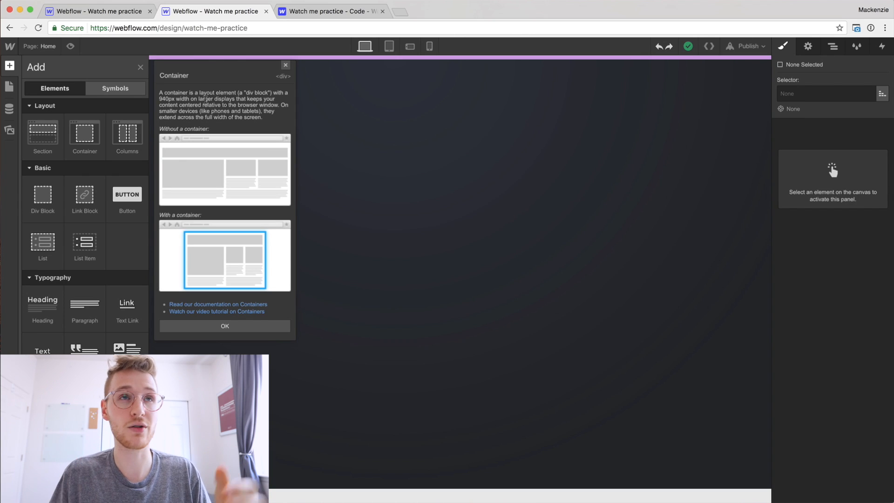
left_click_drag(43, 194, 322, 72)
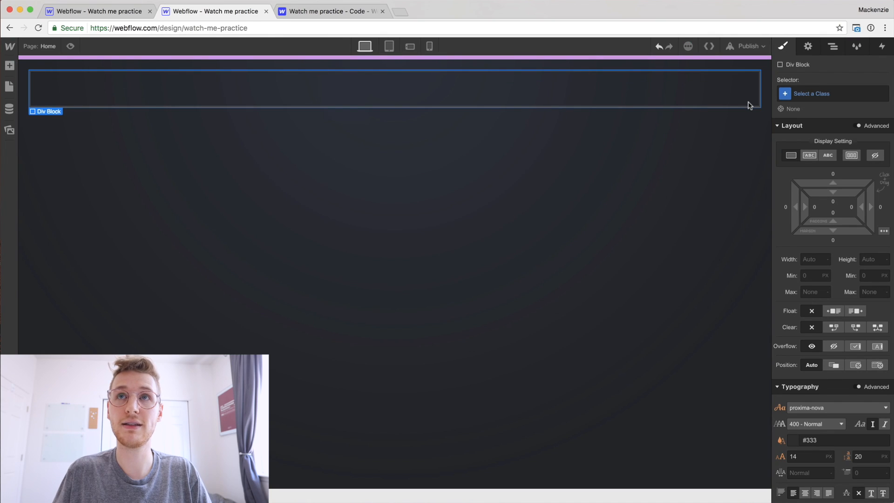
Give the new div block the class wrapper and set its width to 1300 px with a maximum width of 95%
left_click(821, 95)
type("wrapper")
key("Return")
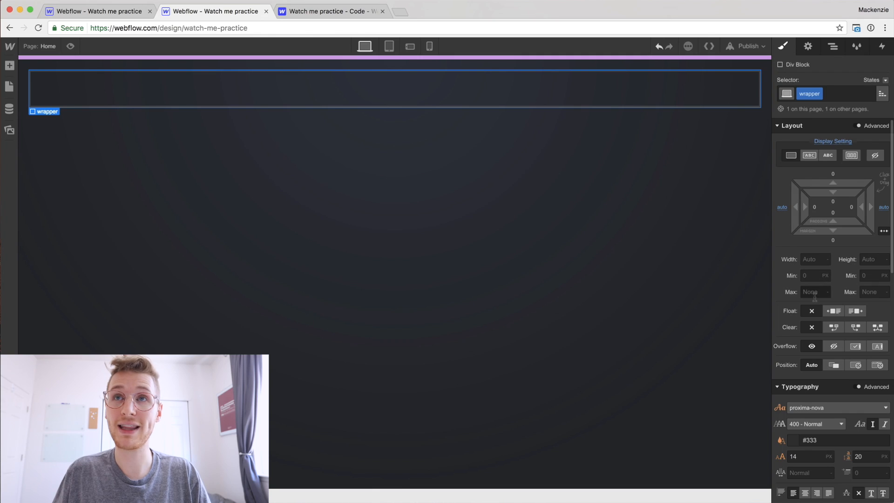
left_click(808, 259)
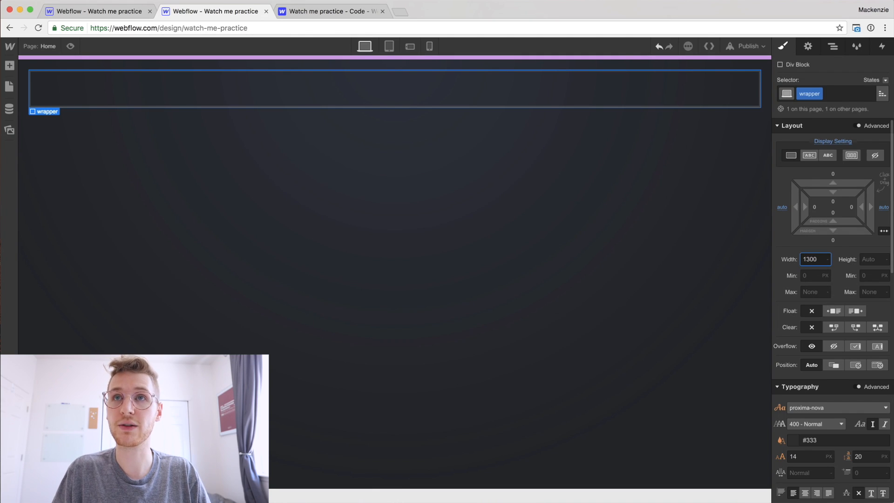
key("Tab")
key("Tab")
key("Tab")
key("Tab")
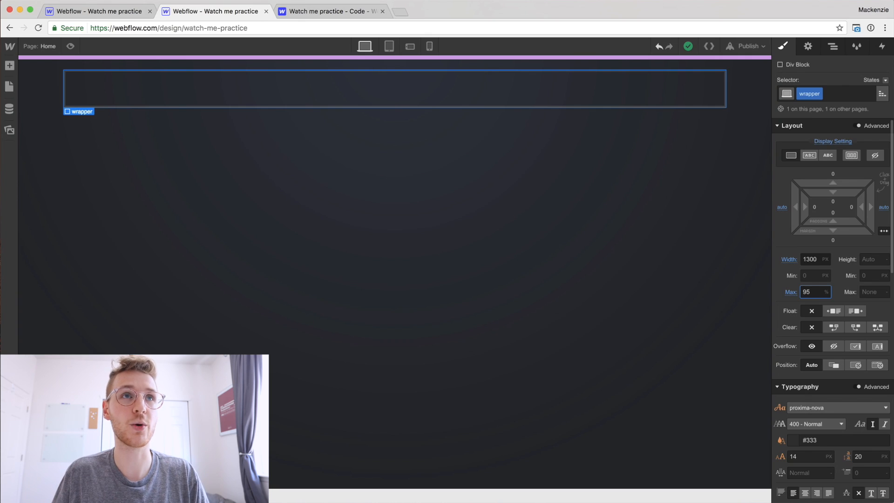
Insert a two-column Columns element inside the wrapper and give its first column the class col1
left_click(9, 66)
left_click_drag(119, 132, 197, 86)
left_click(161, 98)
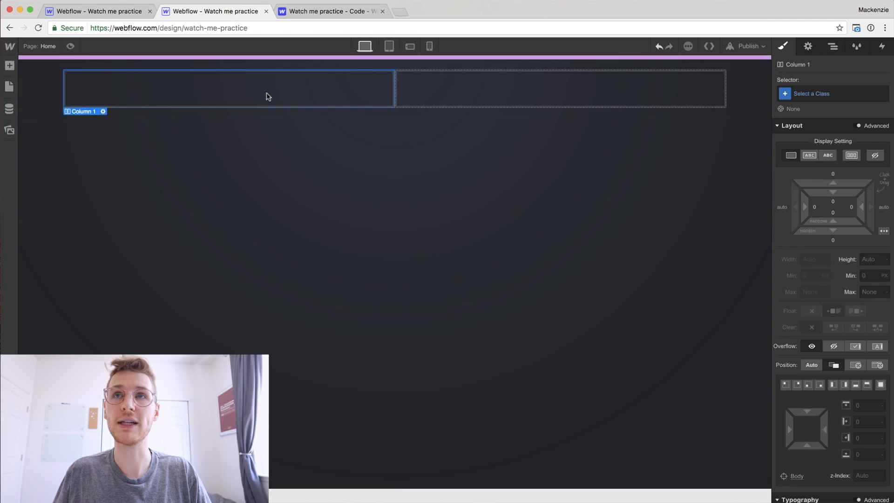
left_click(820, 95)
type("col1")
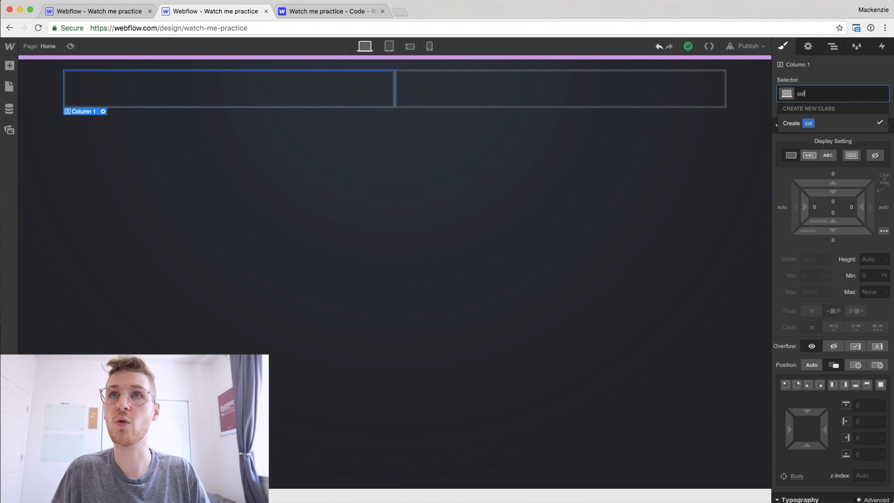
key("Return")
Give the second column the class col2 and change the desktop column split to 7 and 5
left_click(595, 102)
left_click(804, 94)
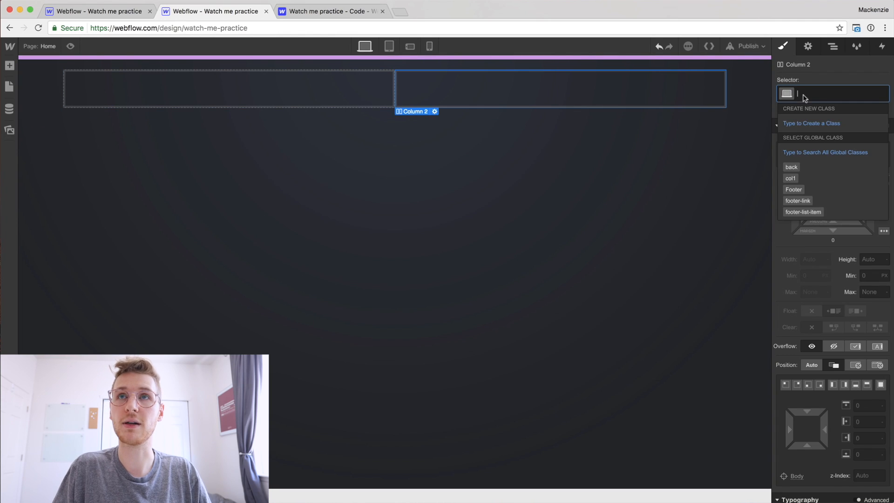
type("col2")
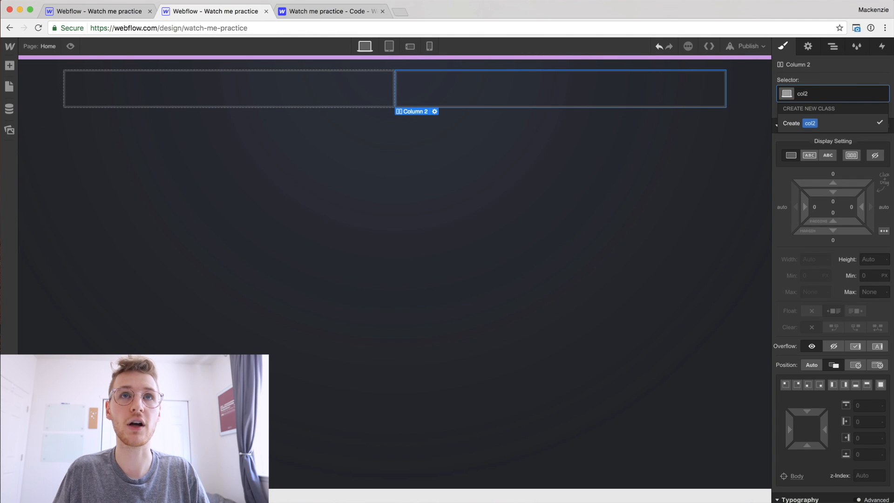
key("Return")
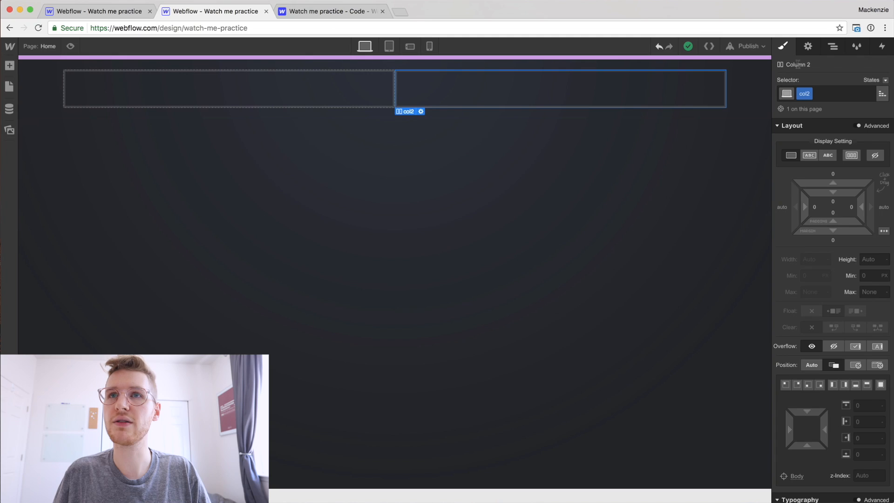
left_click(808, 47)
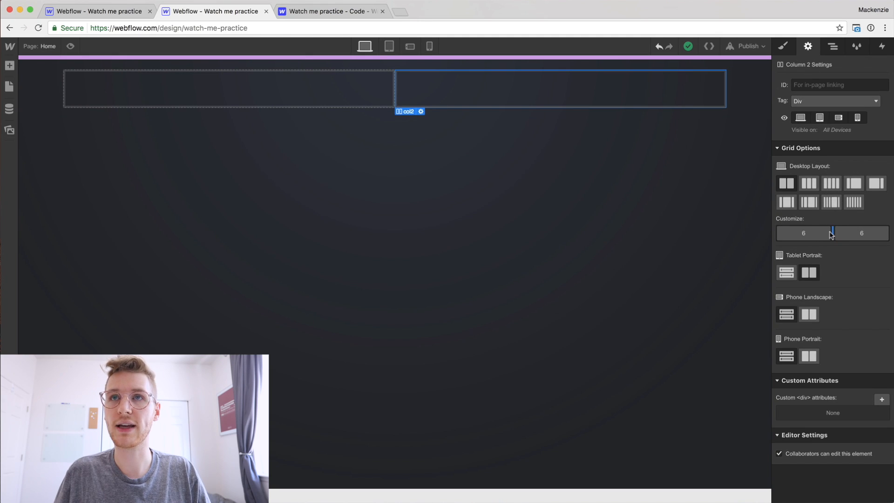
left_click_drag(841, 232, 842, 231)
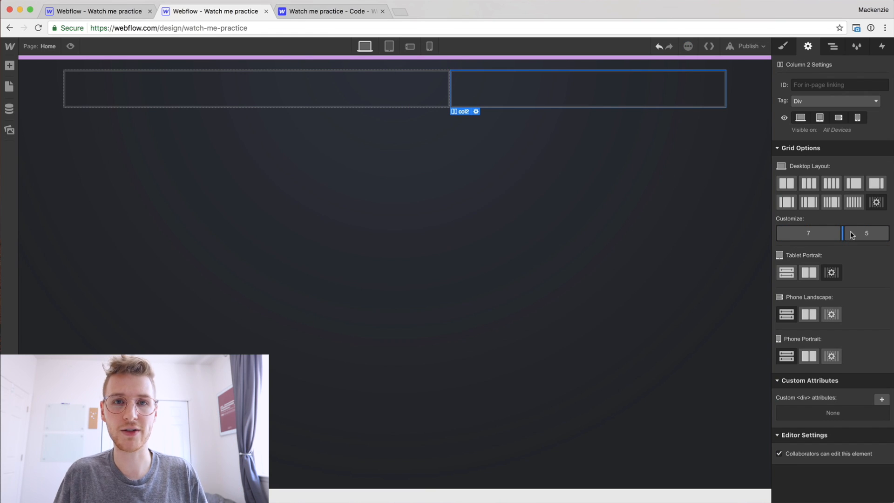
Add an H1 Heading element inside the col1 column
left_click(184, 92)
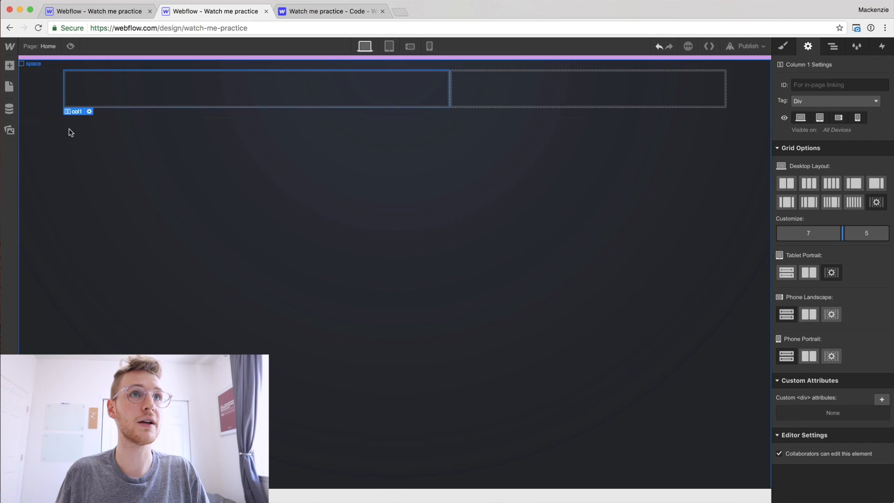
left_click(9, 65)
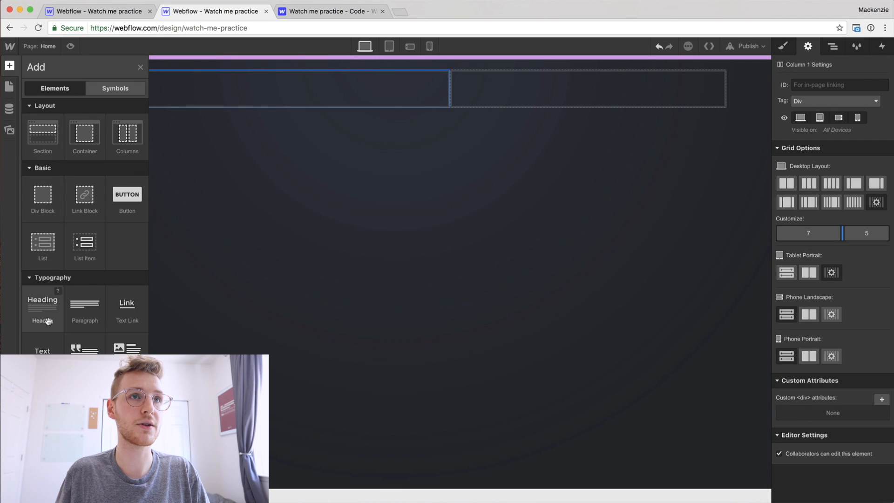
left_click_drag(43, 307, 210, 93)
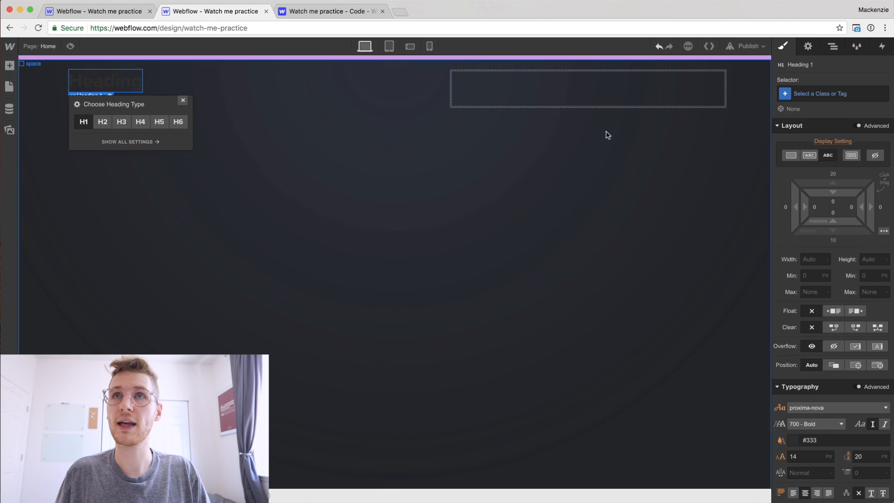
Target the All H1 Headings tag for styling and set its font to lust-display
left_click(813, 92)
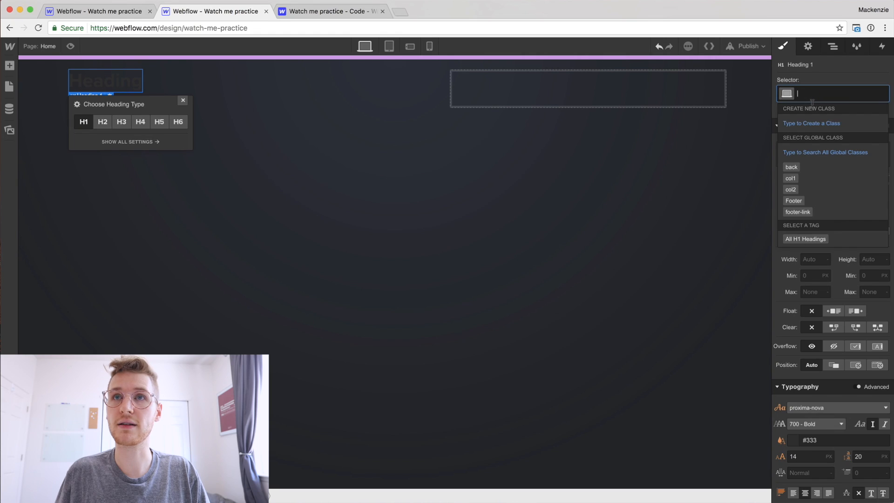
left_click(791, 238)
scroll(819, 233, "down", 5)
left_click(811, 229)
scroll(818, 269, "up", 4)
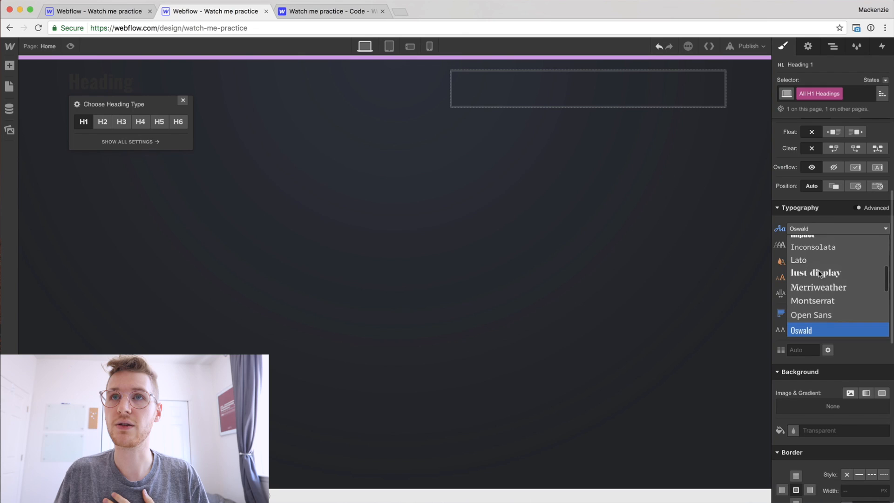
left_click(815, 272)
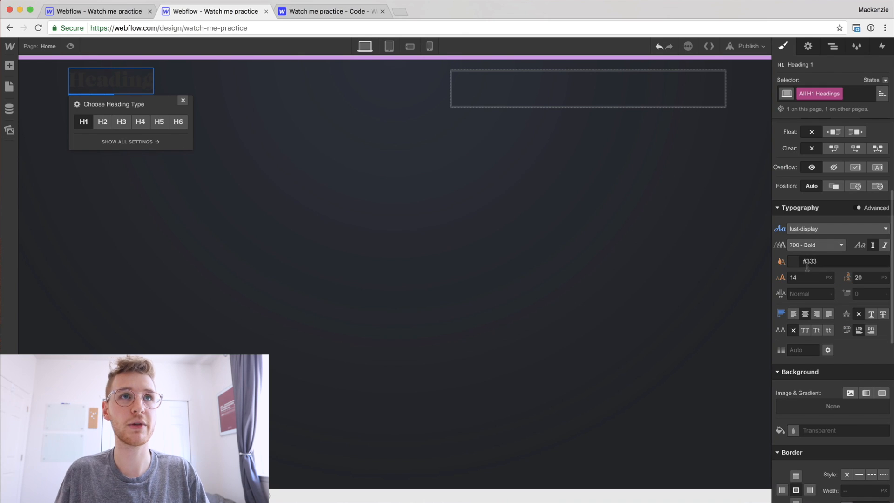
Get the light lavender colour from the Sketch mockup, apply #d2d2e7 to all H1 headings in Webflow, and save it as a global swatch
key("super+Tab")
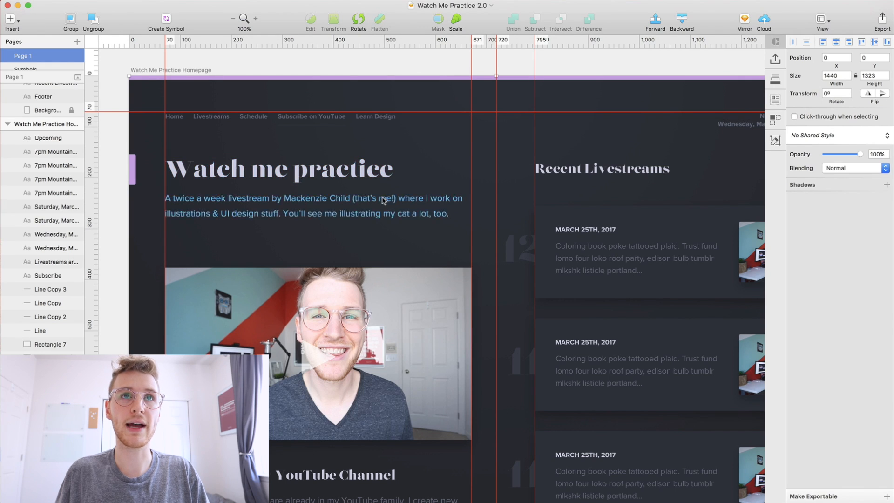
scroll(547, 195, "right", 8)
scroll(547, 194, "right", 3)
key("super+Tab")
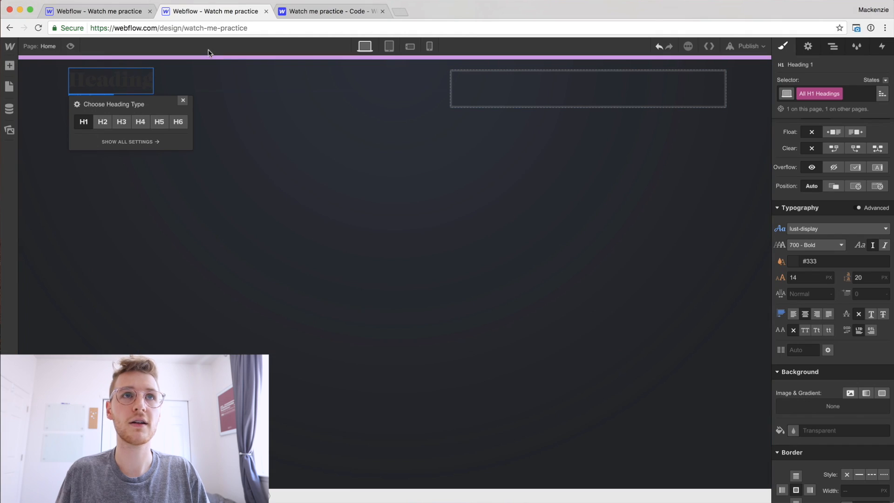
left_click(792, 264)
left_click(811, 254)
key("super+a")
type("#d2d2e7")
left_click(797, 289)
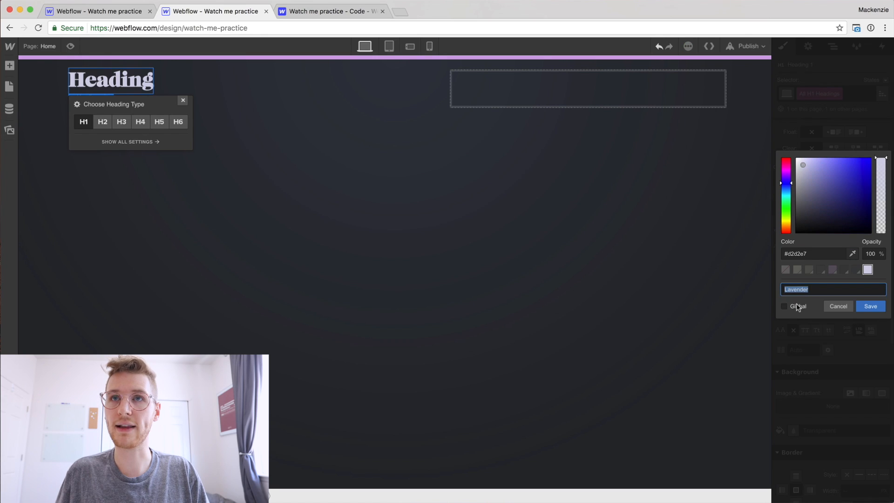
left_click(785, 306)
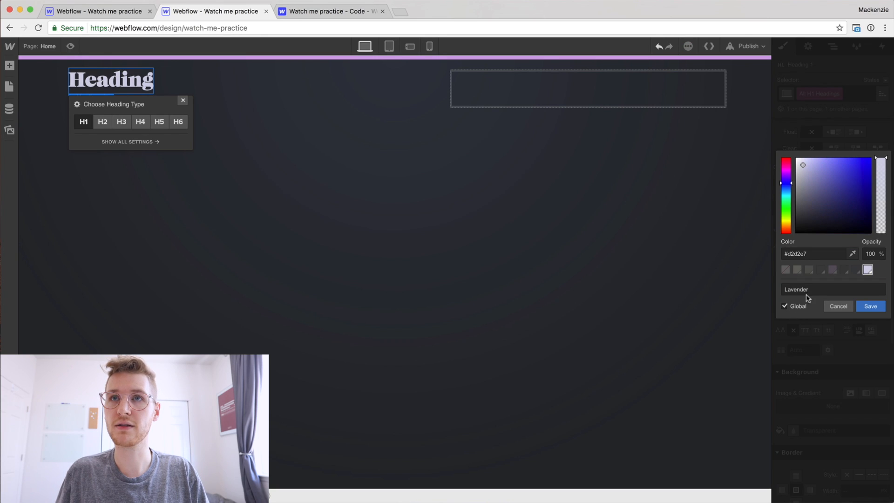
left_click(869, 307)
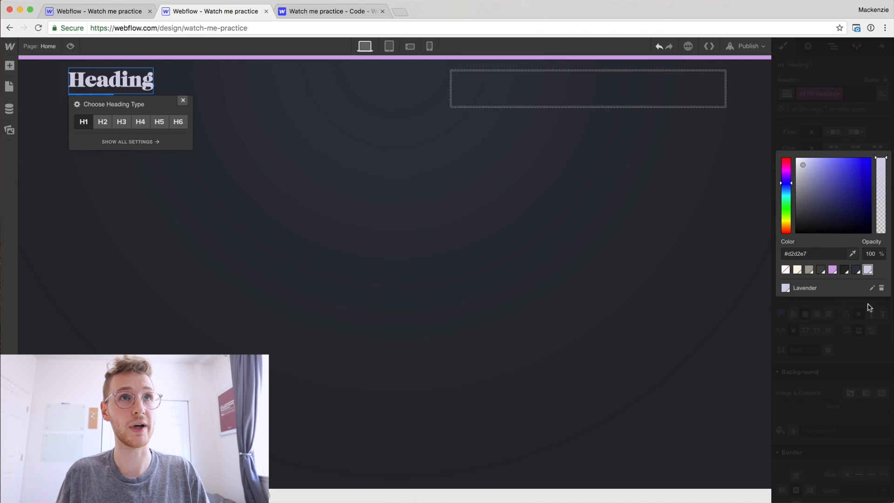
Check the page title's text size in the Sketch mockup and set the H1 font size to 45 px in Webflow
key("super+Tab")
scroll(315, 192, "left", 6)
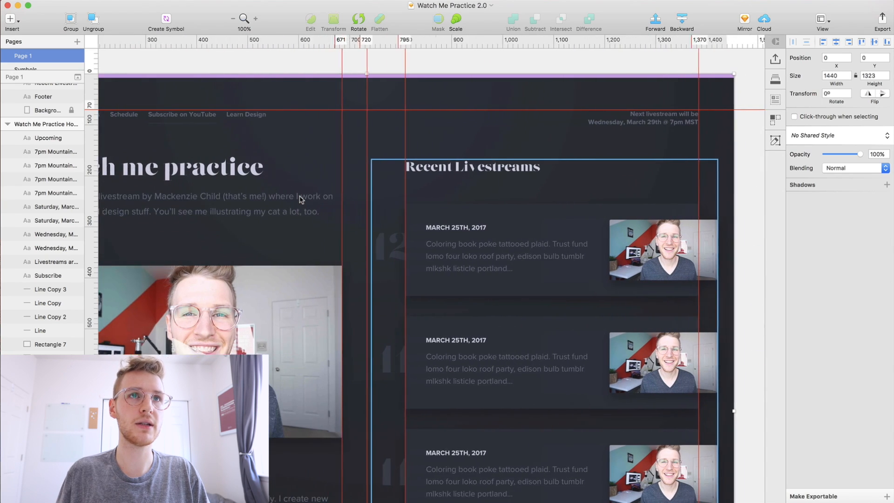
left_click(255, 171)
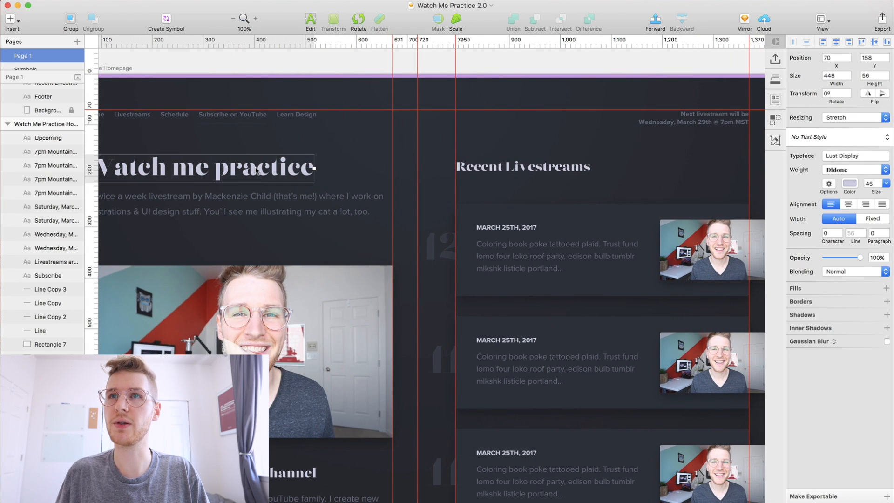
key("super+Tab")
scroll(880, 237, "up", 3)
left_click(804, 360)
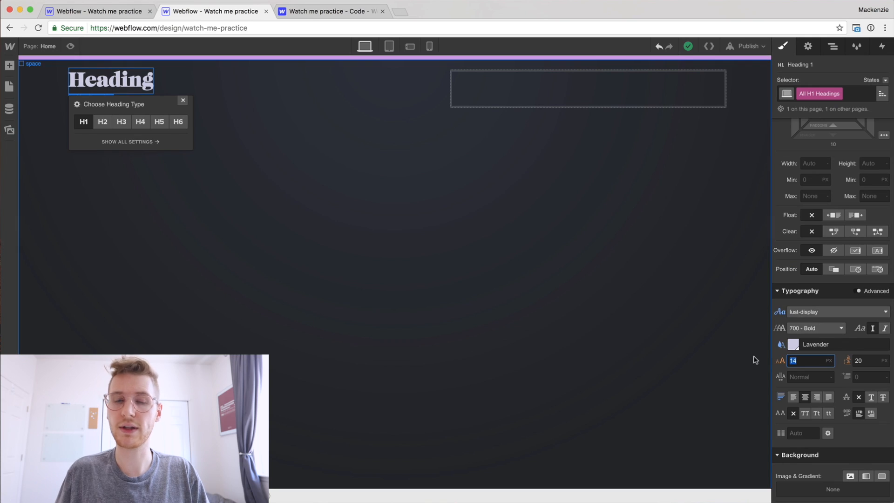
type("45")
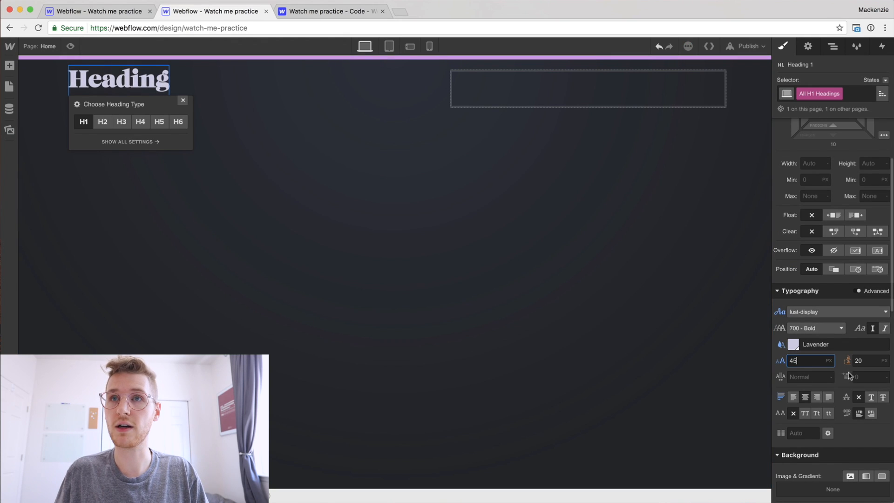
Calculate 45 * 1.5 and set the H1 line height to the rounded result, 68 px
left_click(863, 361)
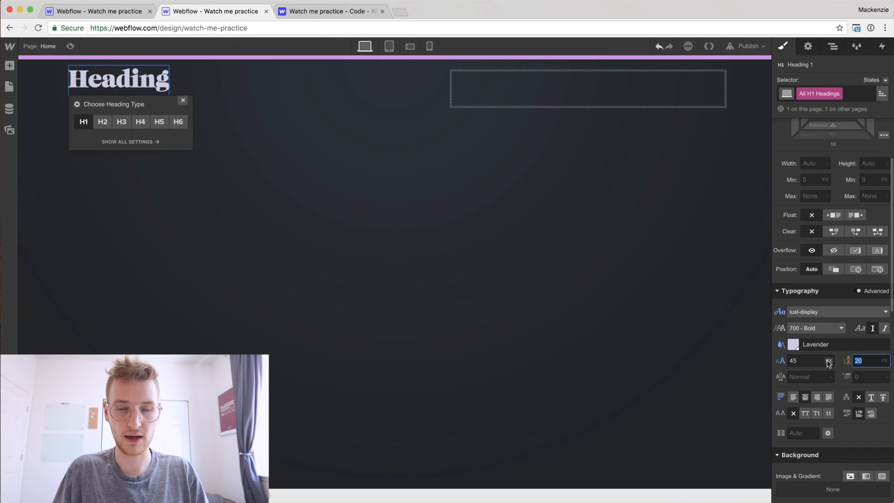
key("super+space")
type("45 * 1.5")
key("Escape")
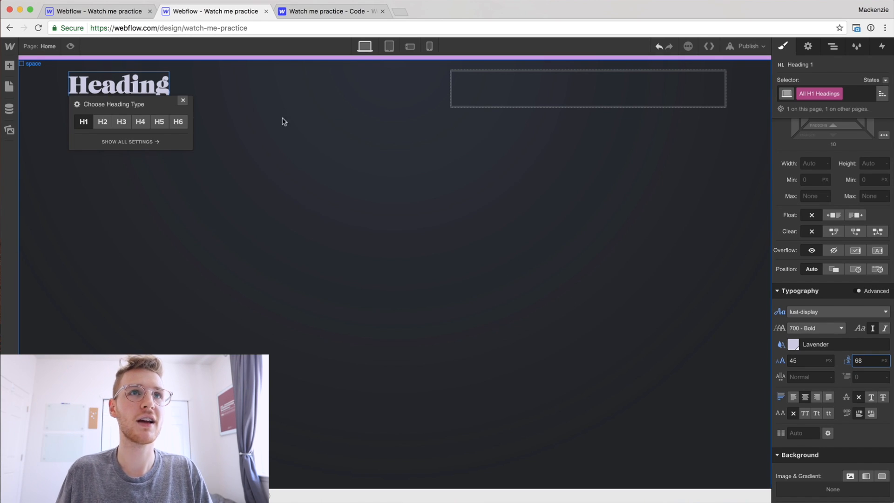
Replace the heading text with "Watch me practice" and add a Paragraph element beneath it in the first column
double_click(121, 87)
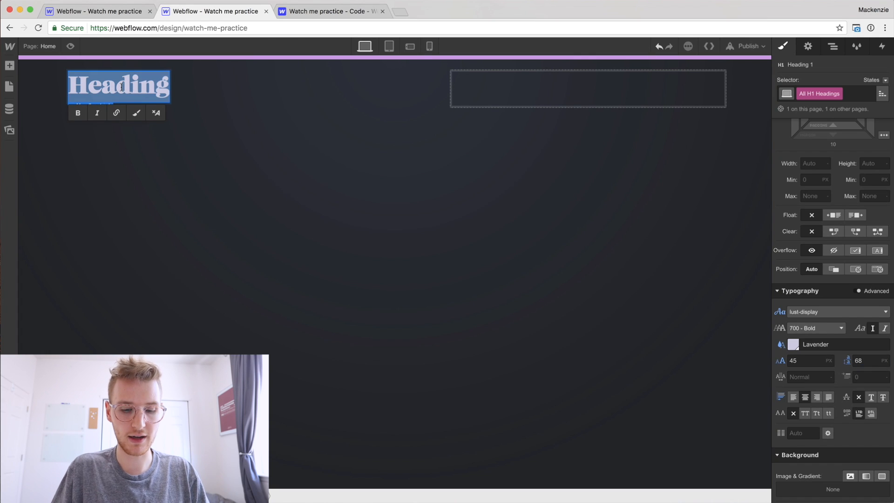
type("Watch me practice")
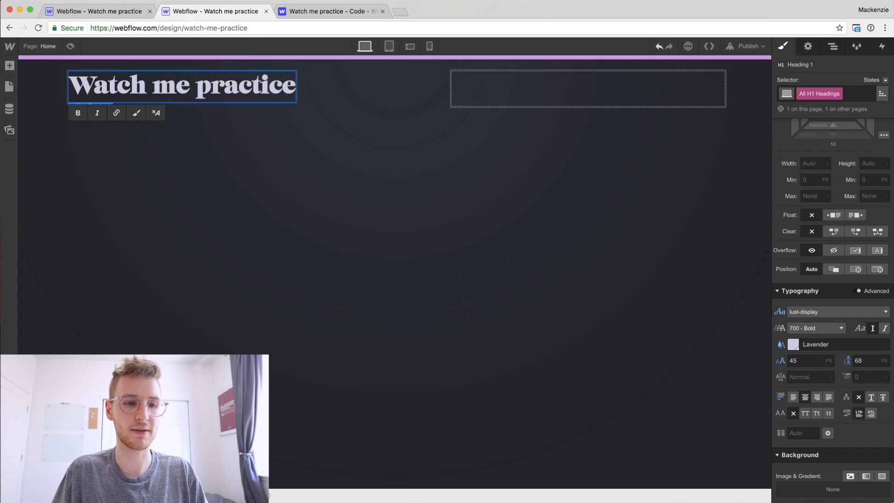
left_click(19, 320)
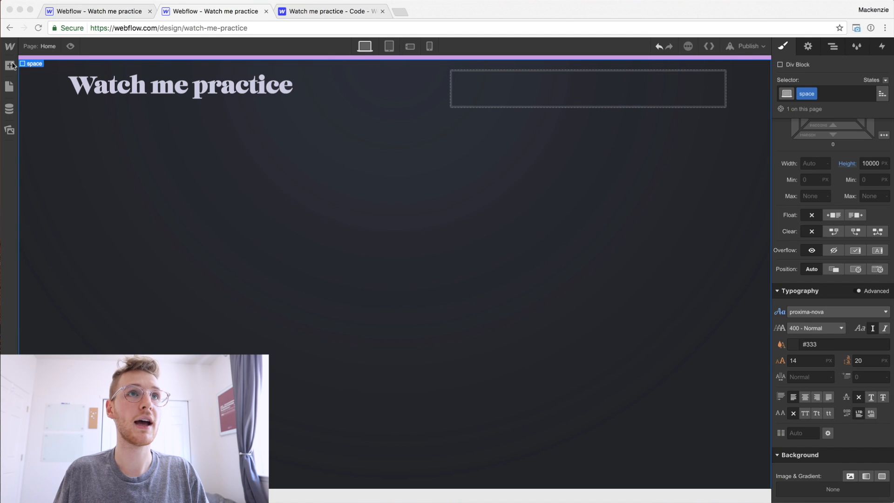
left_click(10, 65)
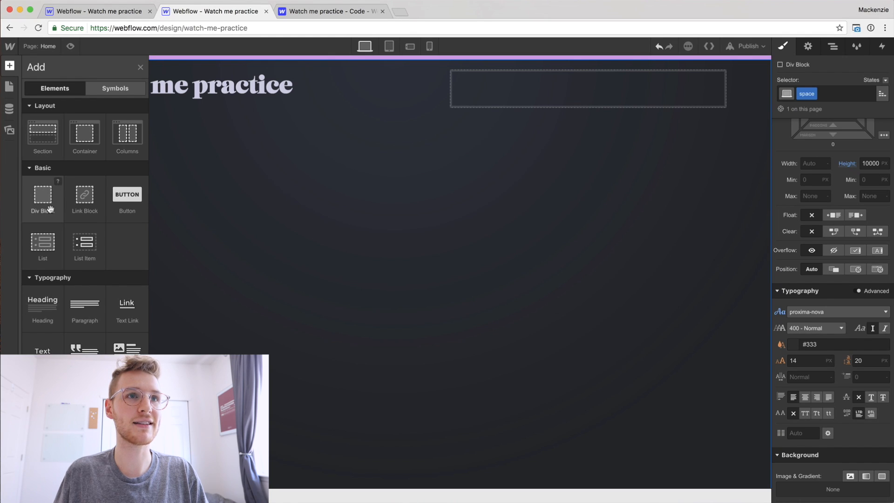
left_click_drag(85, 307, 244, 134)
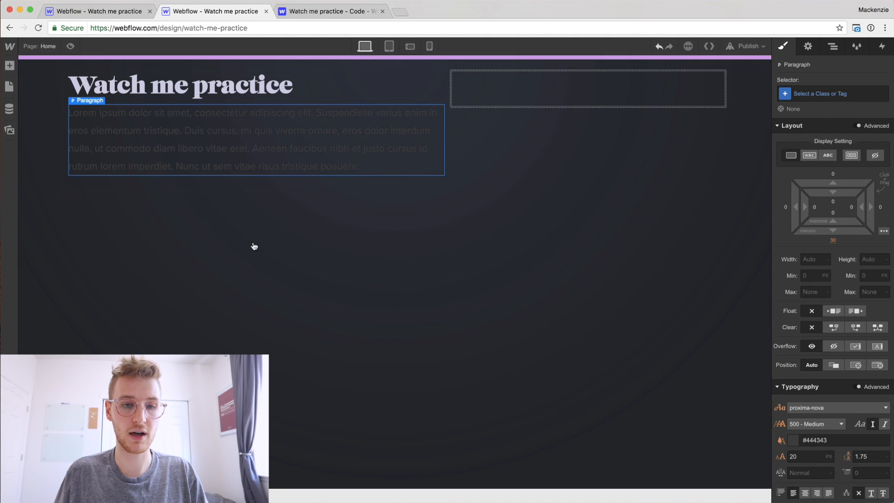
Copy the intro paragraph's grey text colour from the Sketch mockup, check its text size and line spacing, and return to Webflow
key("super+Tab")
scroll(270, 246, "left", 3)
left_click(234, 216)
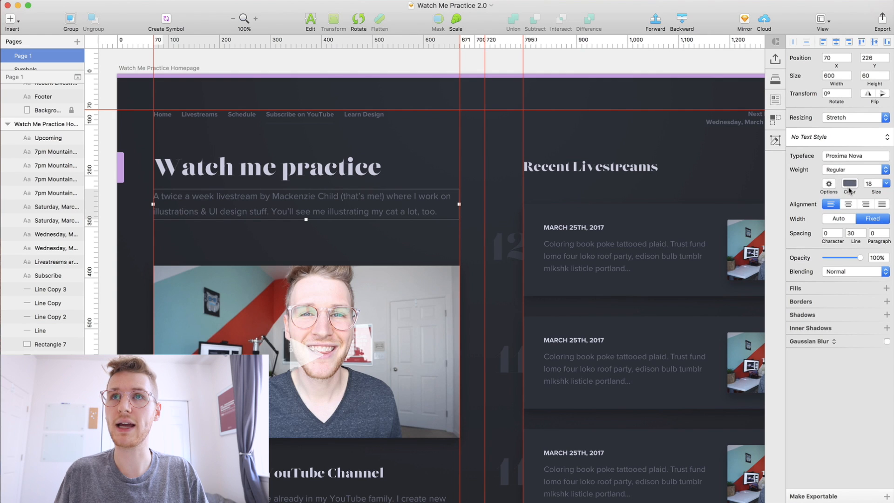
left_click(849, 186)
scroll(635, 290, "right", 5)
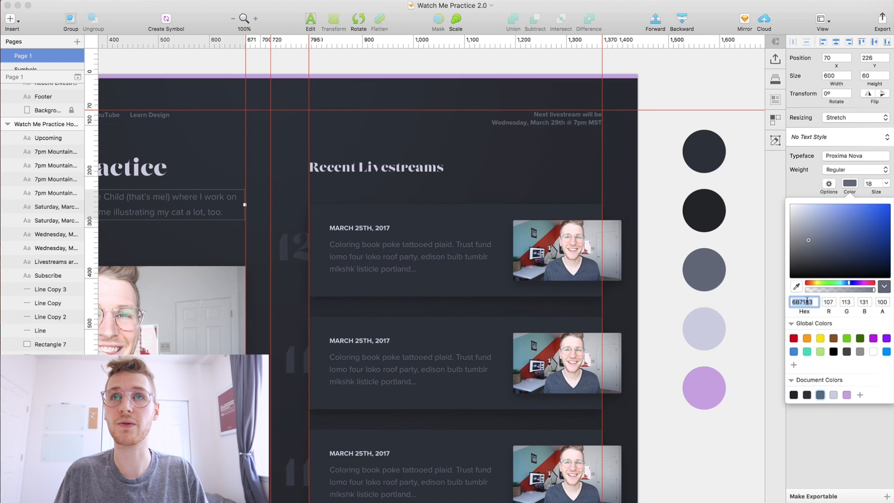
key("ctrl+c")
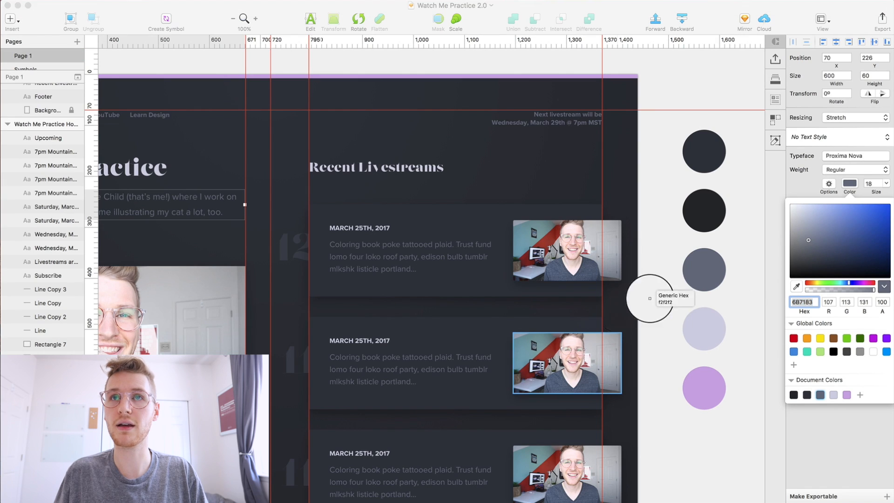
left_click(708, 274)
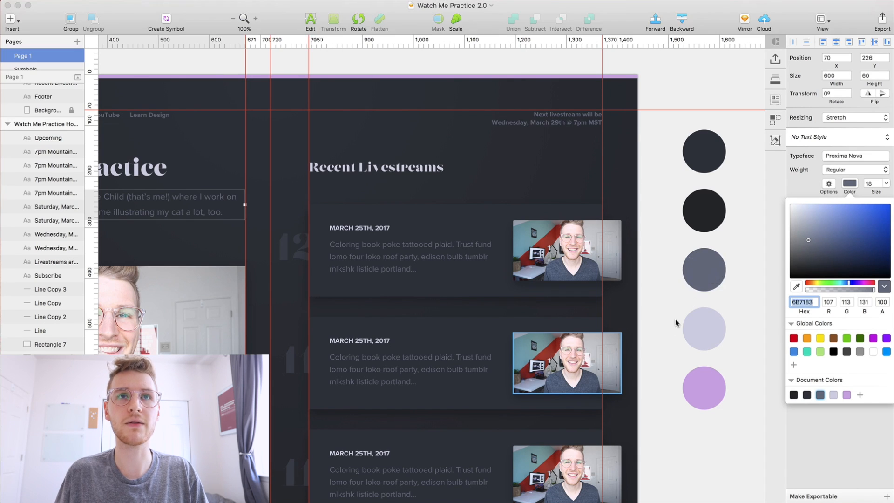
left_click(387, 187)
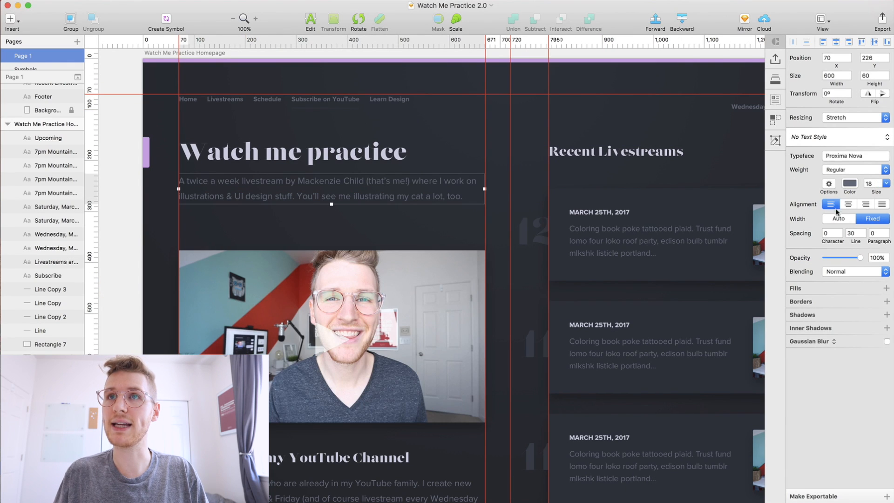
key("super+Tab")
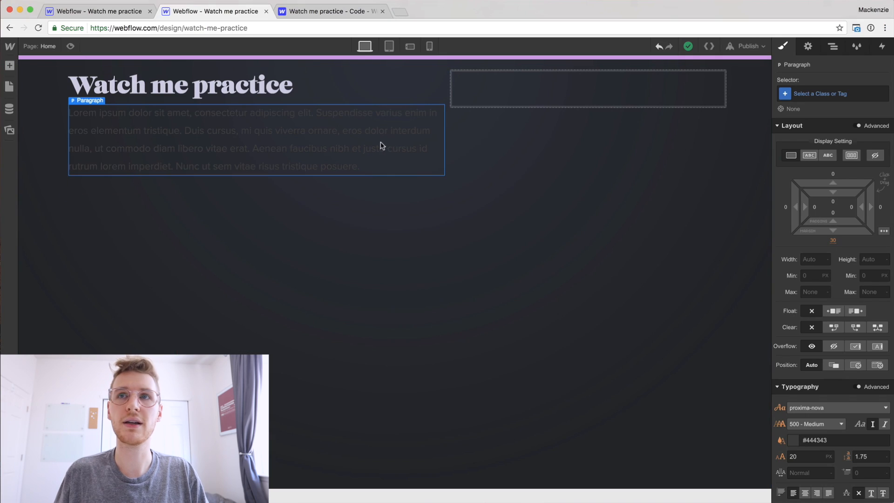
Target the All Paragraphs tag for the intro paragraph and set its text colour to #6a7185
left_click(812, 94)
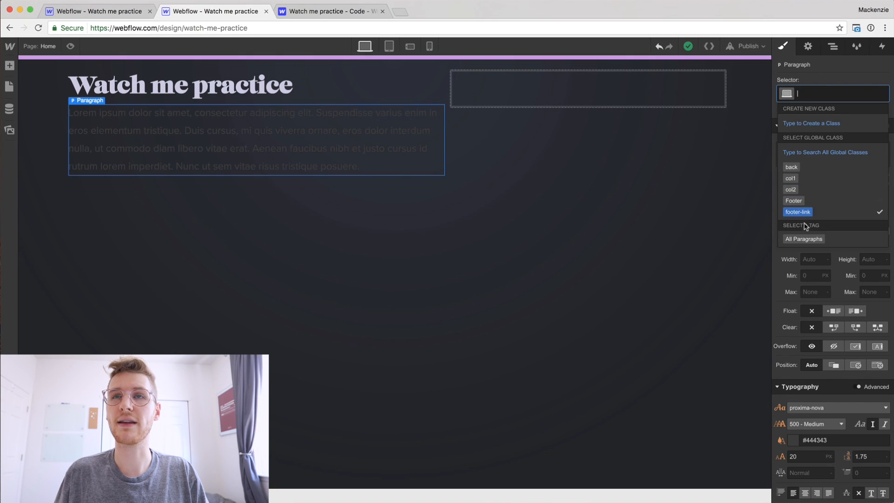
left_click(801, 240)
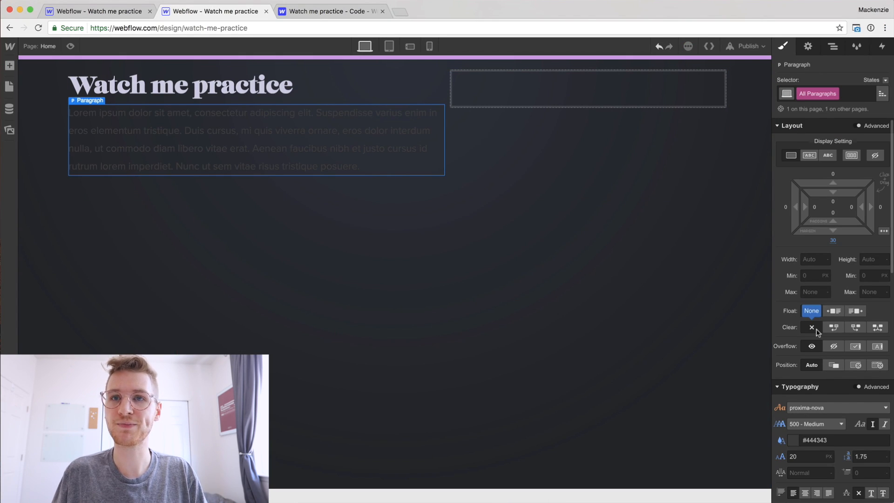
scroll(834, 413, "down", 3)
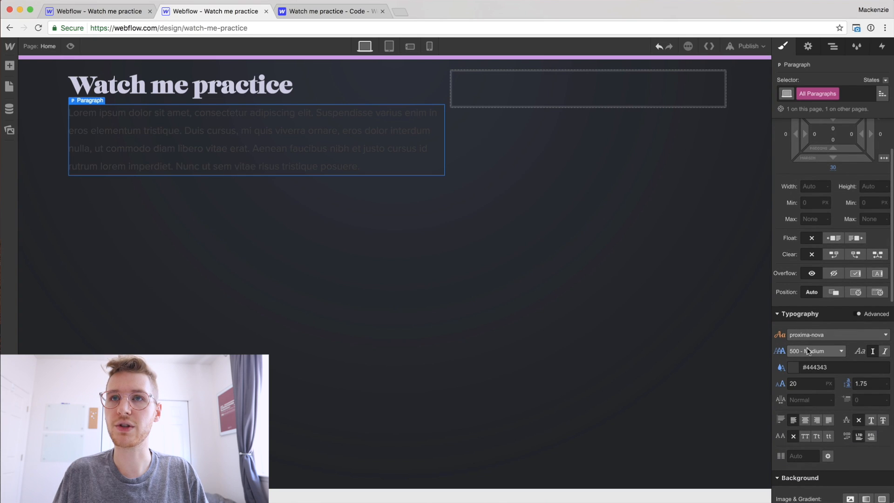
left_click(824, 369)
type("6a7185")
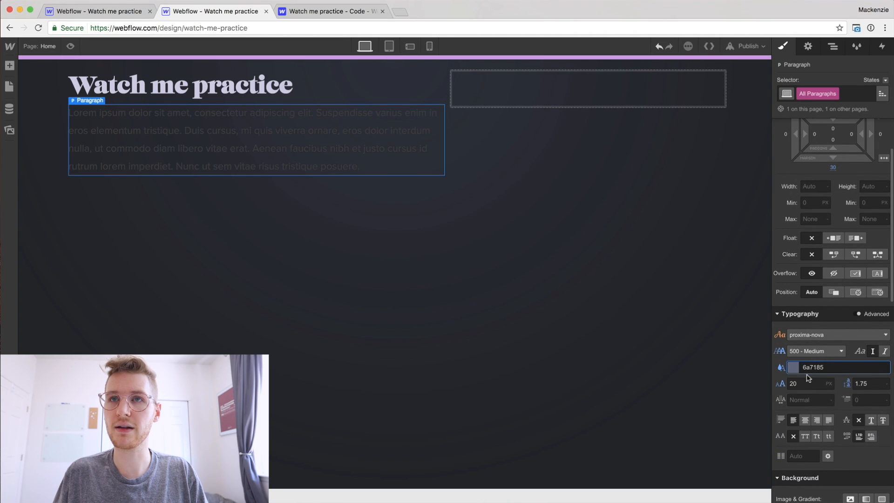
Save the paragraph text colour as a global swatch named "Copy Copy"
left_click(794, 367)
left_click(881, 322)
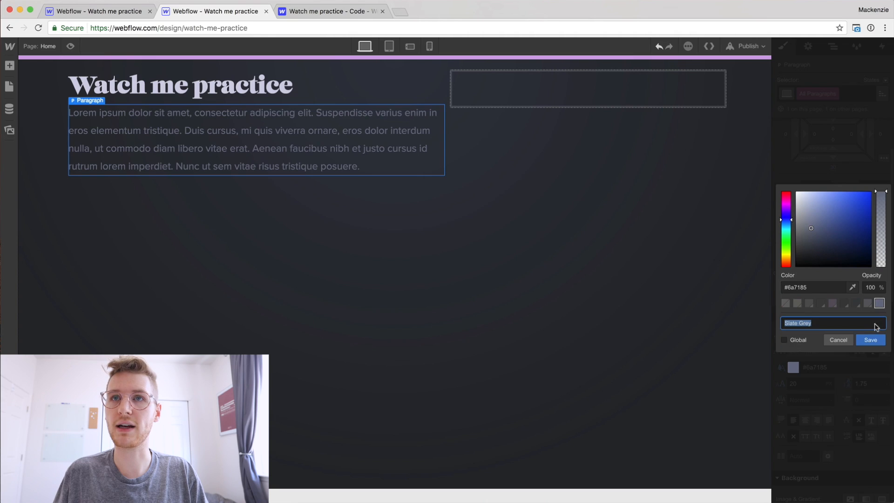
type("C")
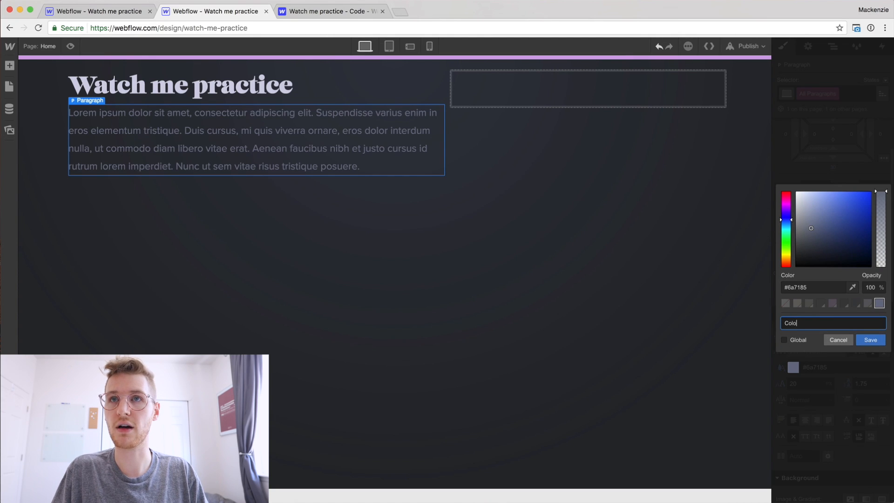
type("opy Copy")
left_click(785, 340)
left_click(869, 340)
Set the font size of all paragraphs to 18 px and their line height to 30 px
left_click(806, 381)
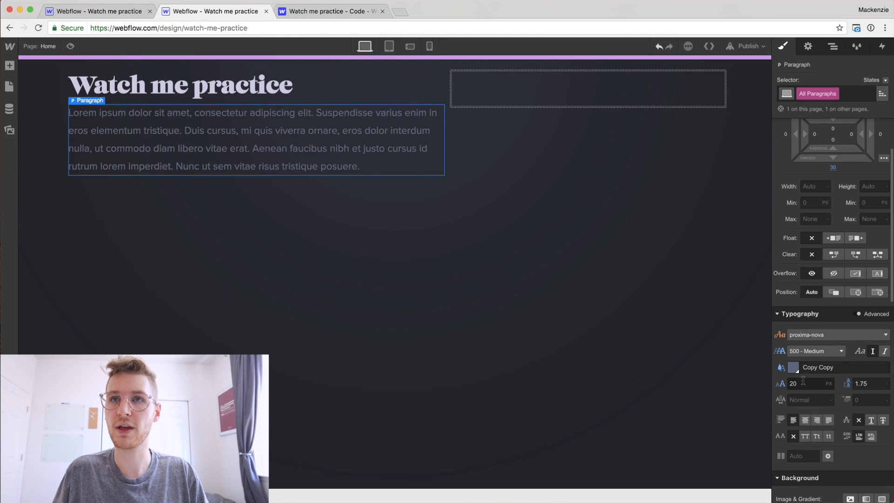
left_click(804, 382)
type("18")
key("Tab")
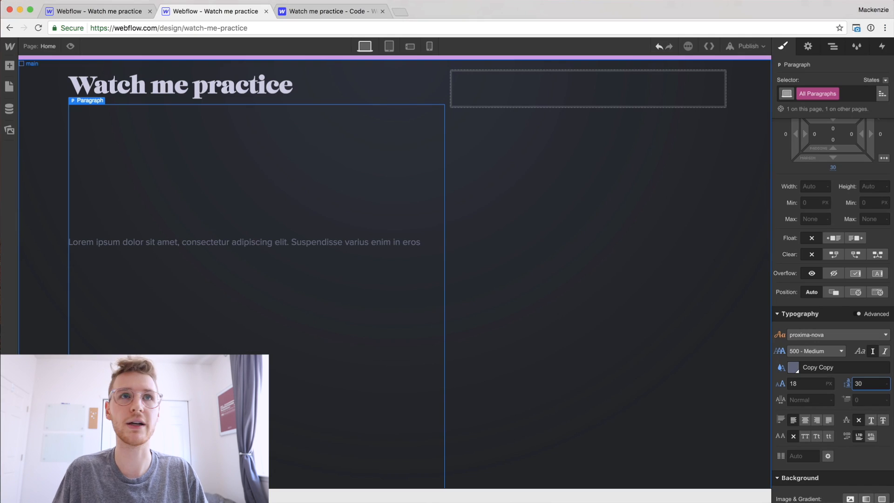
type("30")
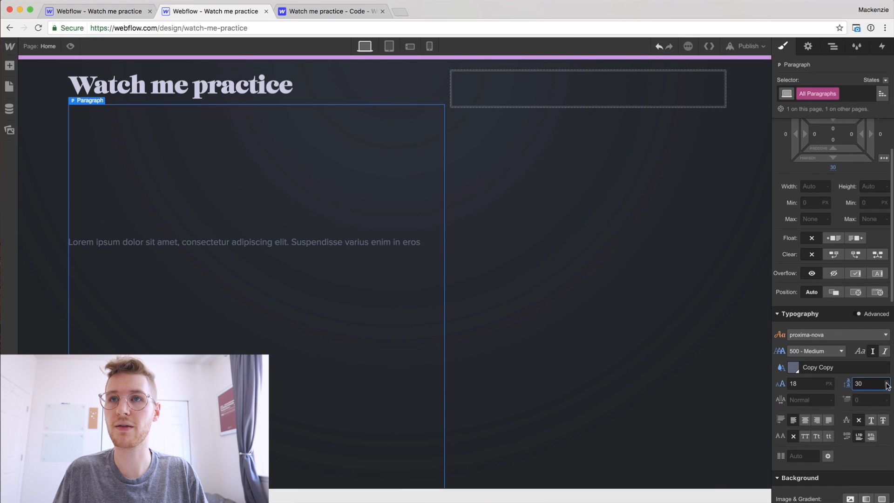
key("Return")
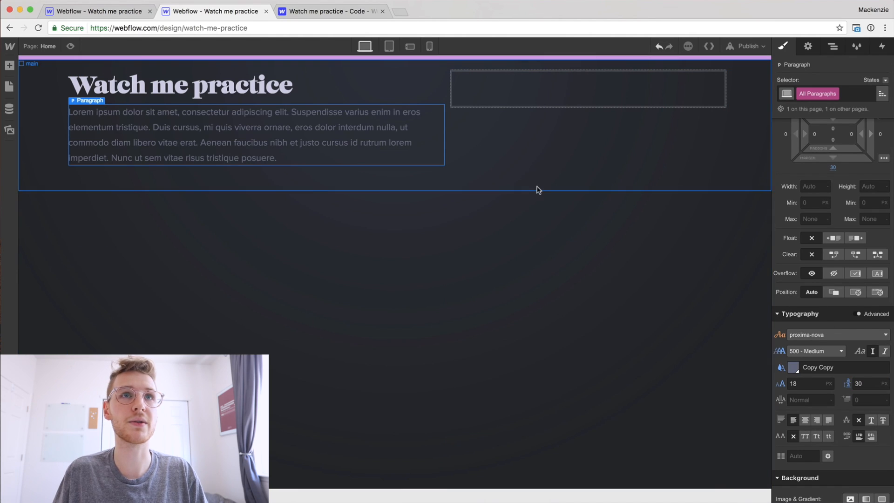
Copy the intro text from the Sketch mockup and replace the placeholder paragraph in Webflow with it
left_click(487, 213)
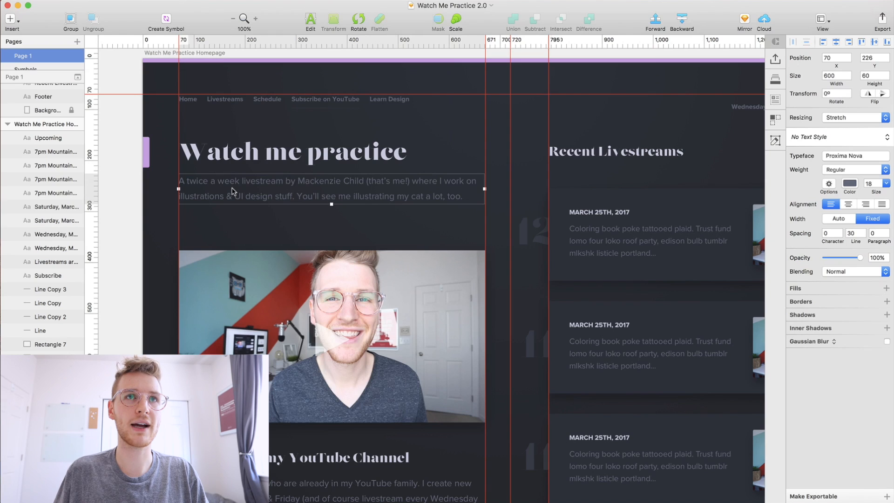
double_click(238, 188)
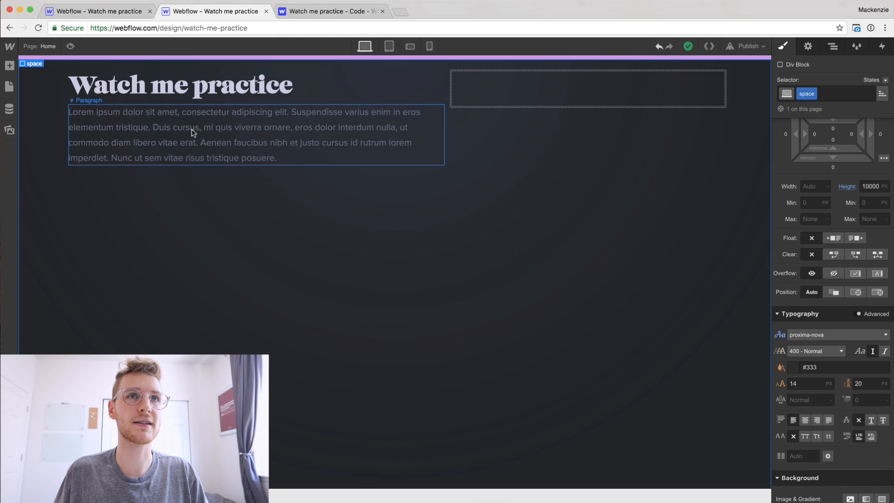
double_click(186, 127)
key("ctrl+a")
key("ctrl+v")
left_click(471, 169)
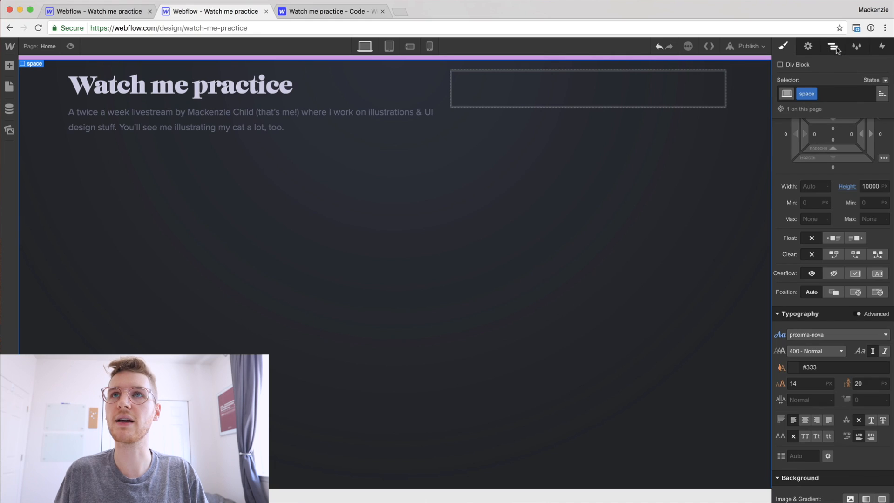
Move the main block out of the space div to directly under Body, and delete the empty space div
left_click(833, 47)
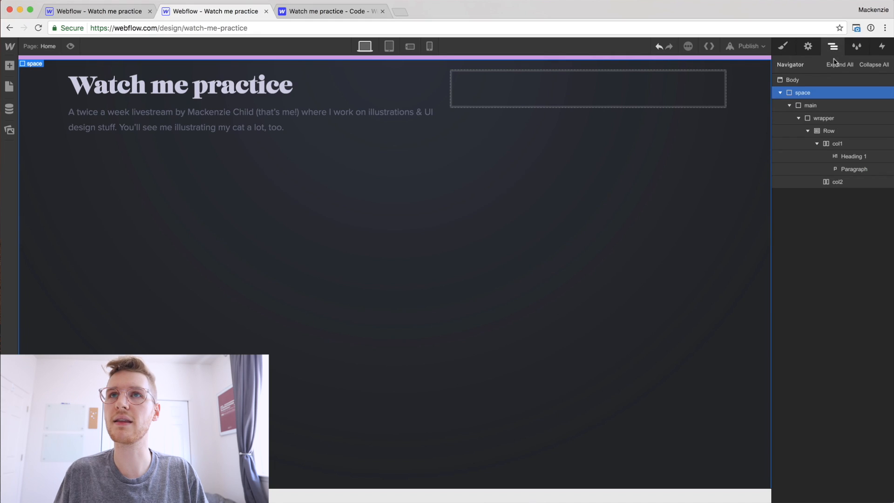
left_click(789, 107)
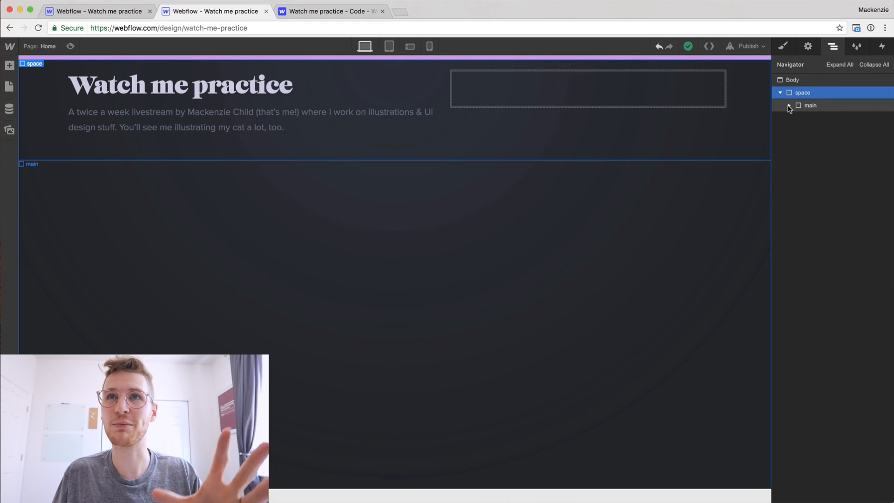
left_click(813, 107)
left_click_drag(810, 107, 801, 87)
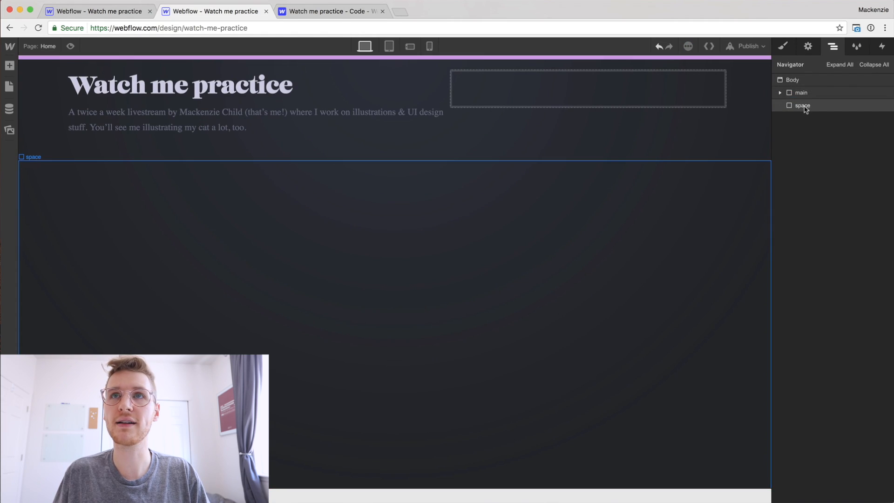
left_click(806, 108)
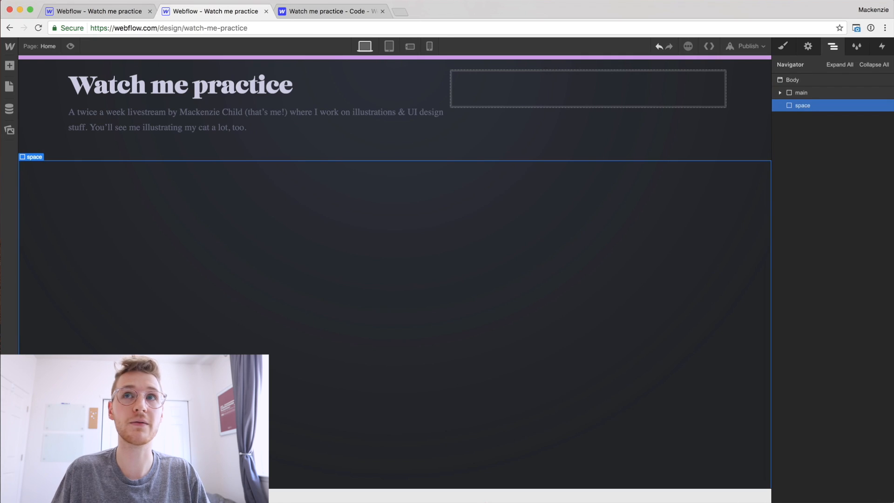
left_click(811, 85)
Clean up the site's styles by removing the unused "space" class
left_click(856, 47)
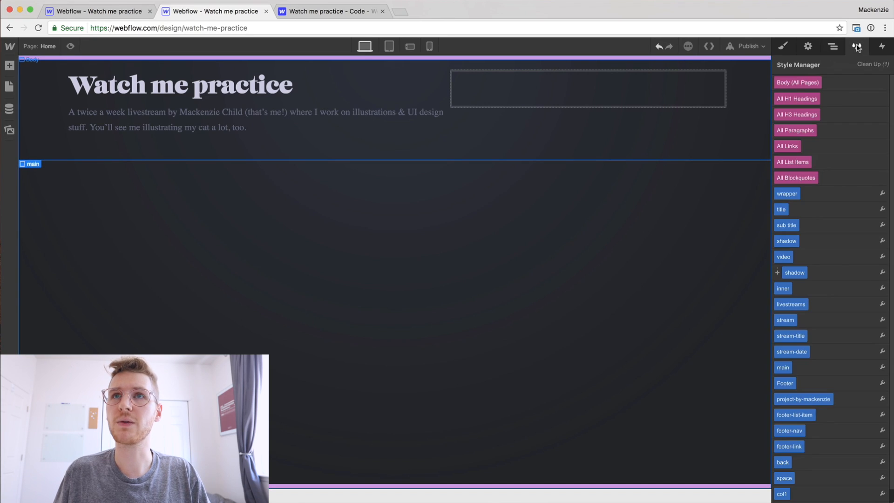
left_click(869, 66)
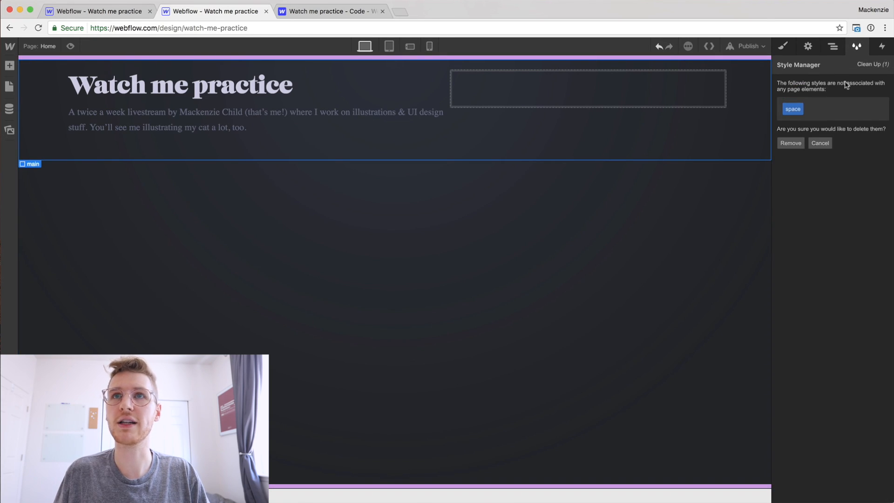
left_click(790, 144)
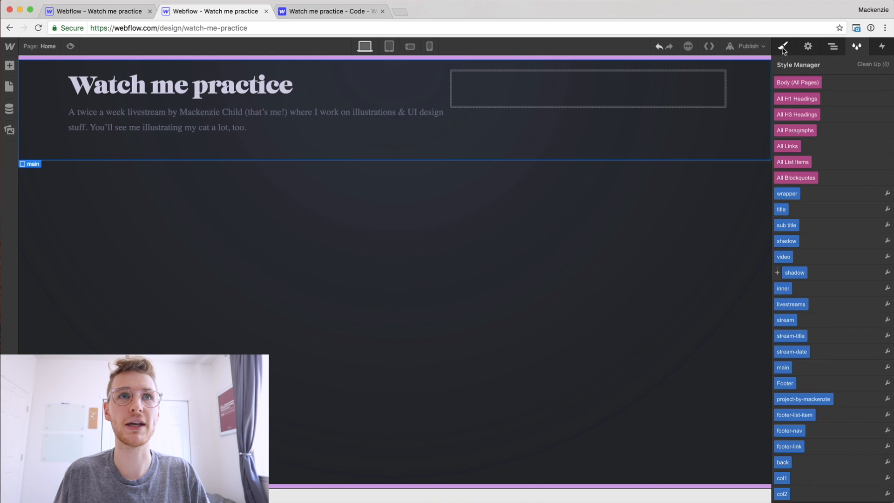
left_click(551, 216)
left_click(251, 122)
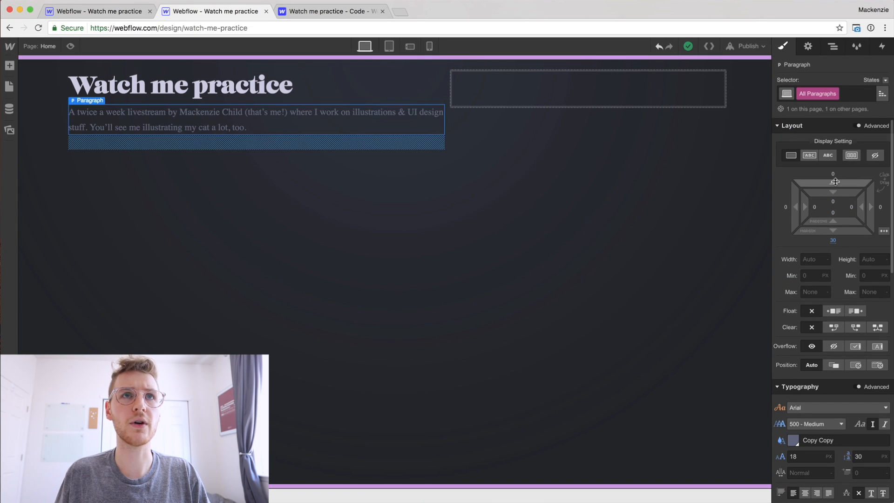
scroll(835, 181, "down", 5)
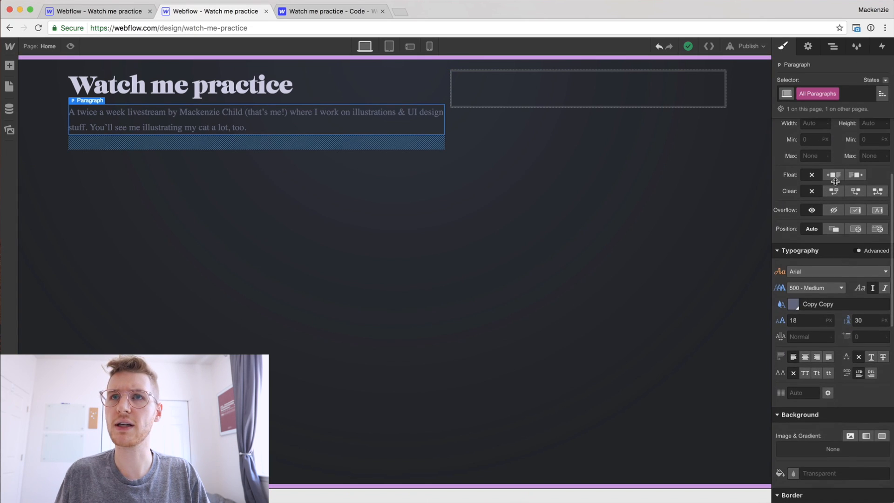
left_click(810, 272)
left_click(688, 263)
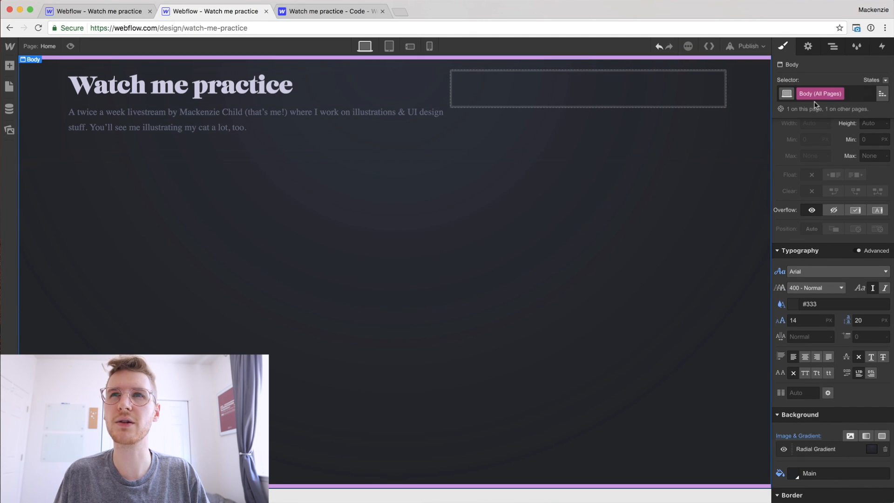
left_click(691, 85)
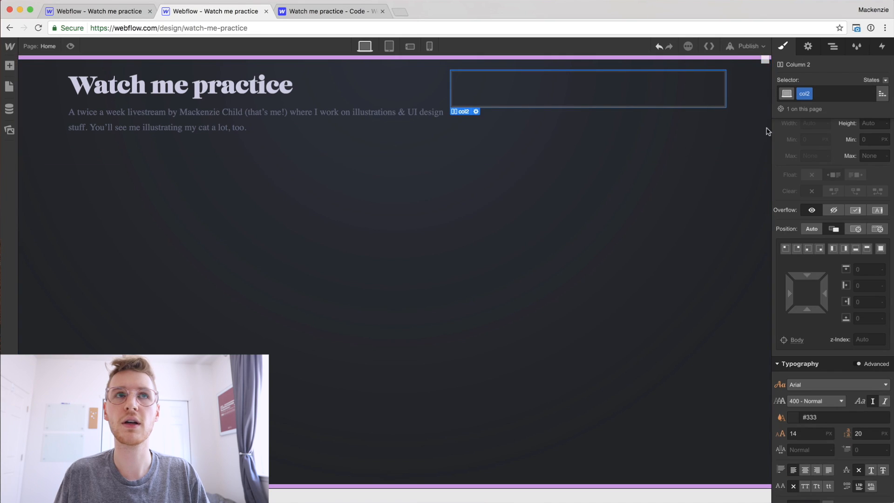
Target the Body (All Pages) tag on the page body and set its font to proxima-nova
left_click(739, 205)
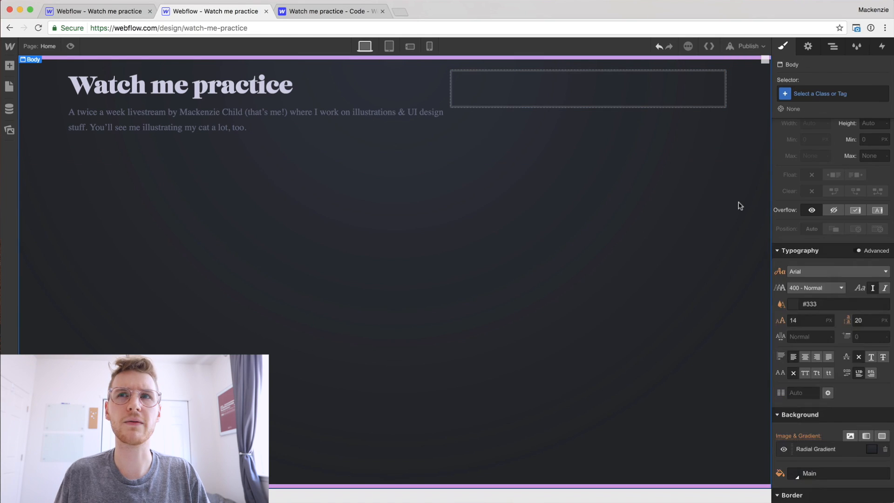
left_click(816, 95)
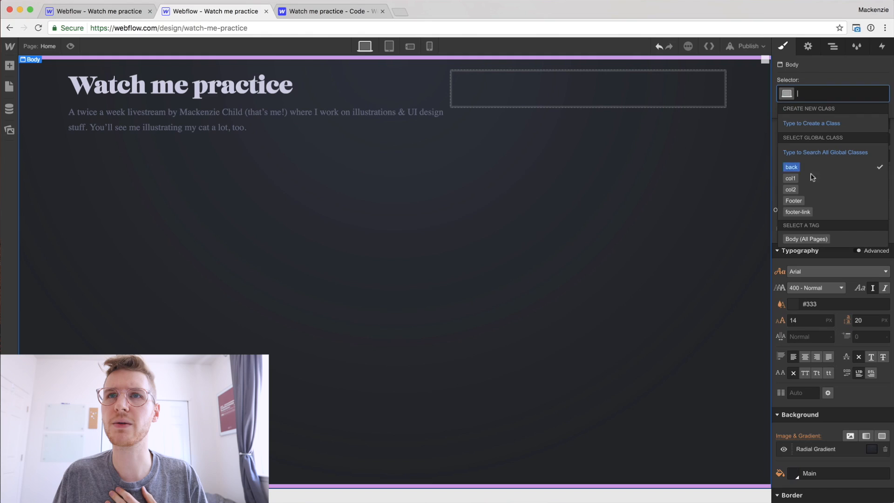
left_click(801, 240)
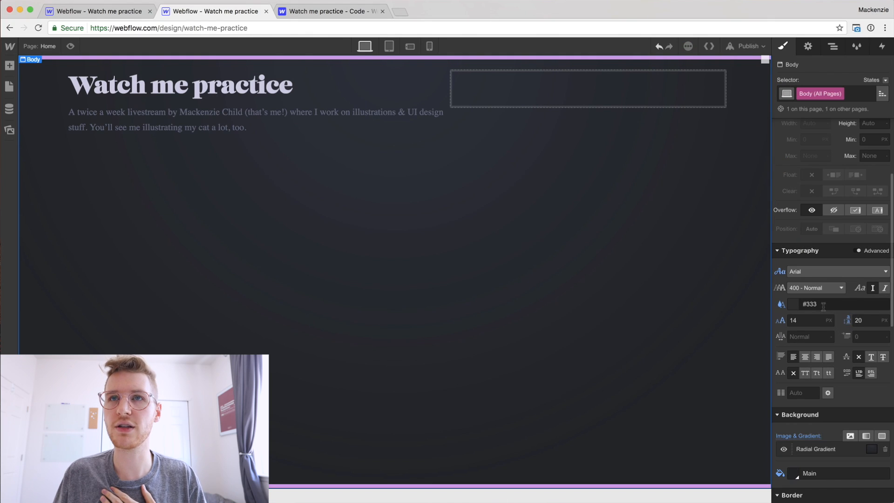
left_click(795, 272)
scroll(811, 324, "down", 5)
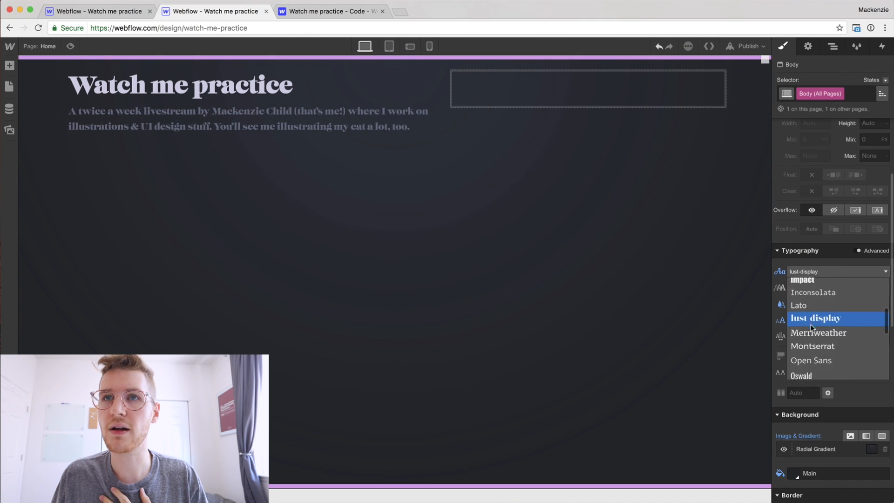
left_click(805, 350)
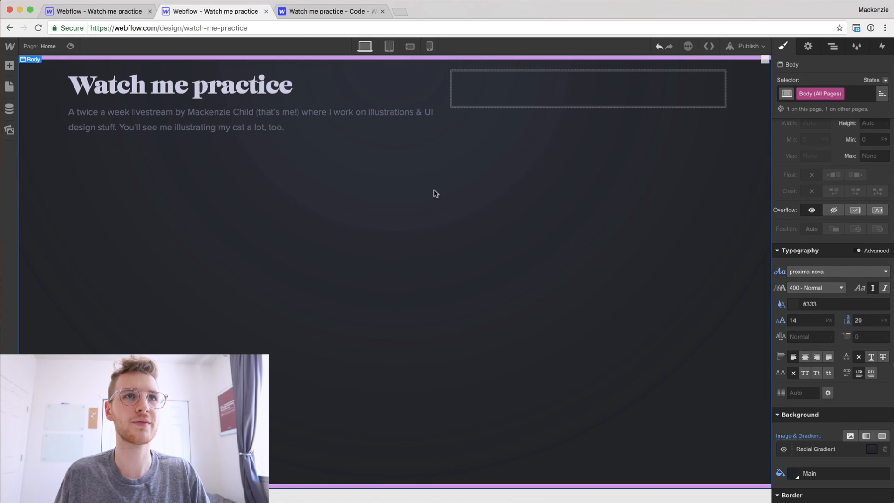
Switch to the Watch Me Practice homepage mockup in Sketch
scroll(822, 158, "up", 3)
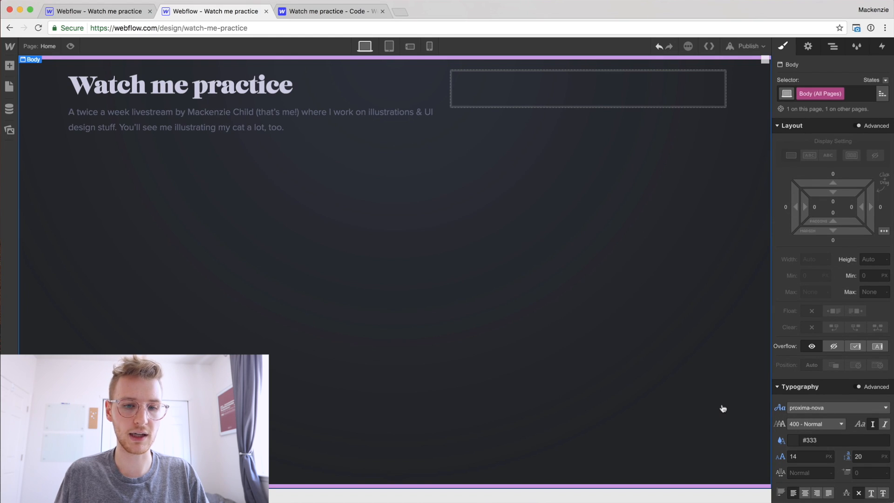
key("super+Tab")
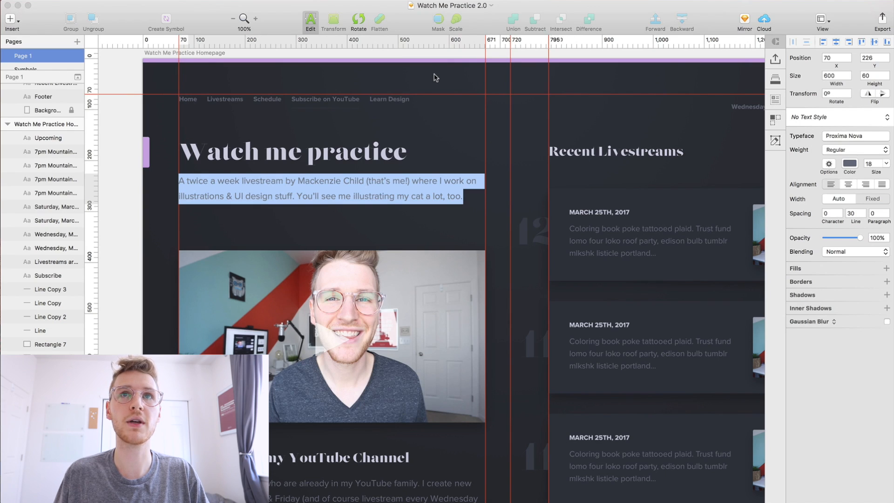
type("u")
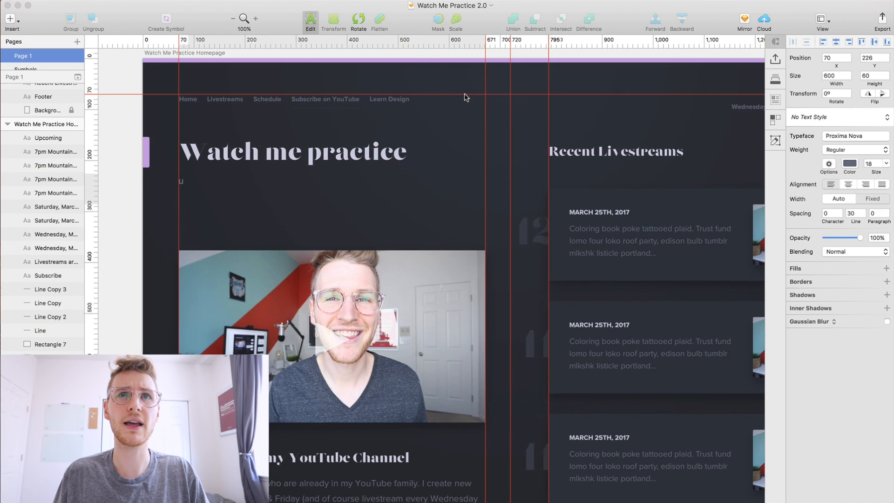
key("Escape")
key("super+z")
key("super+z")
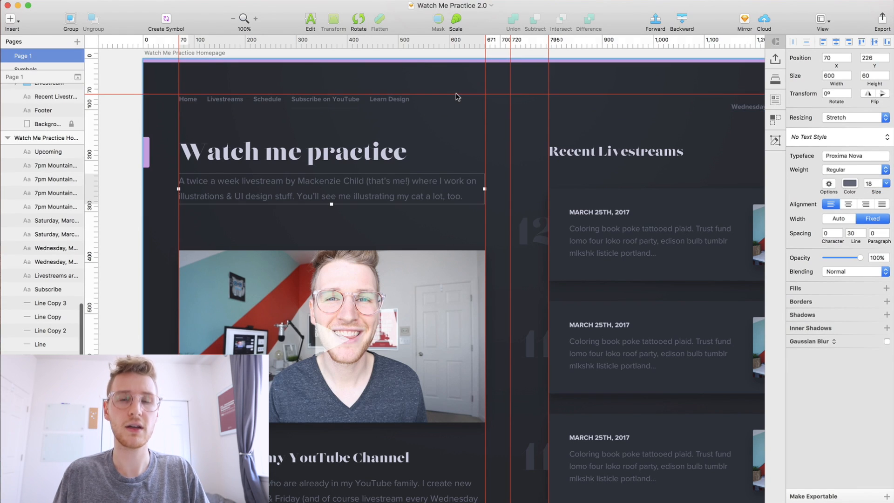
Draw a 70 by 70 square in the mockup from the artboard's upper edge down to the horizontal guide above the navigation
key("Escape")
key("u")
left_click_drag(466, 60, 430, 96)
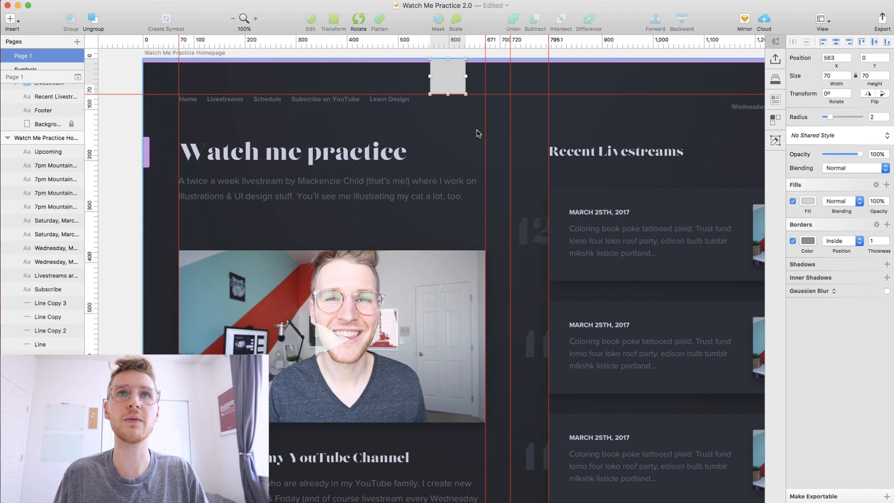
Switch back to Webflow and set the Body (All Pages) upper and lower padding to 70 px
key("super+Tab")
left_click_drag(833, 193, 847, 300)
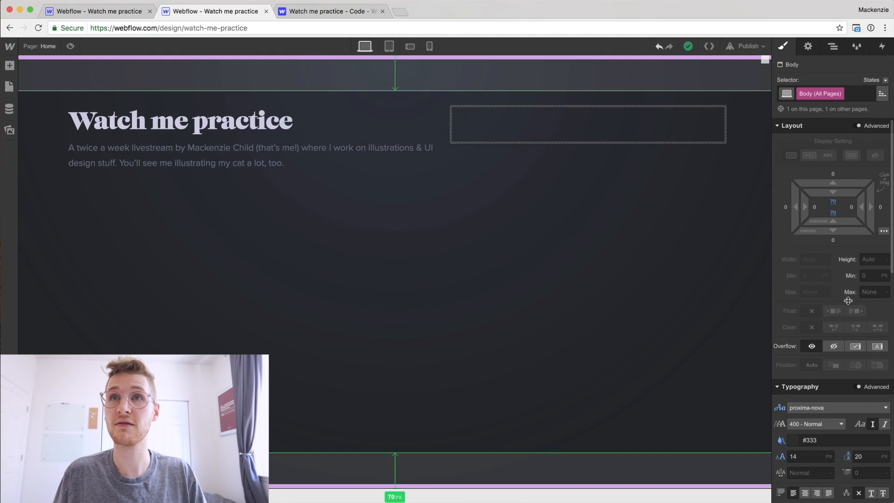
left_click_drag(848, 301, 848, 300)
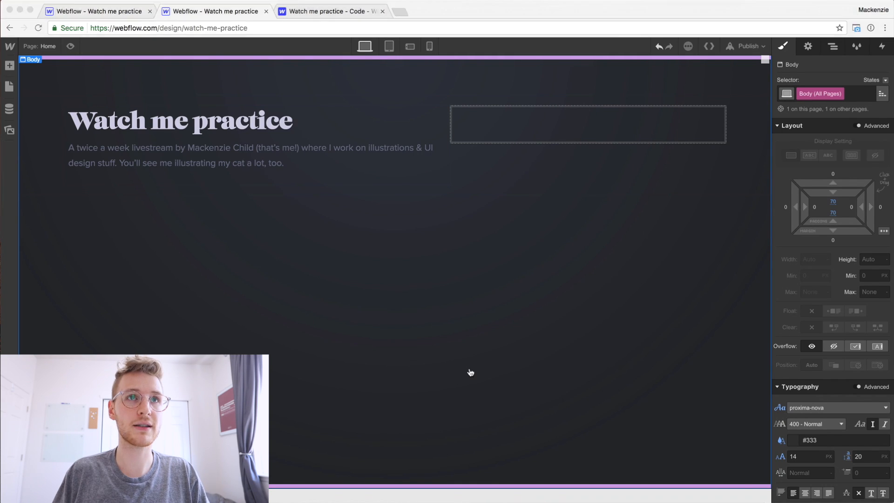
Check the Sketch mockup, return to the browser and copy the Watch Me Practice Overview video's URL from its YouTube edit page
key("super+Tab")
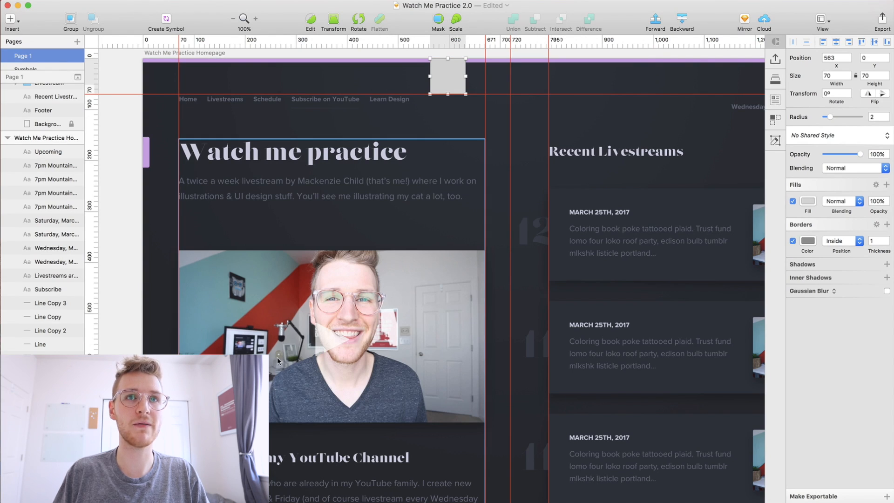
key("super+Tab")
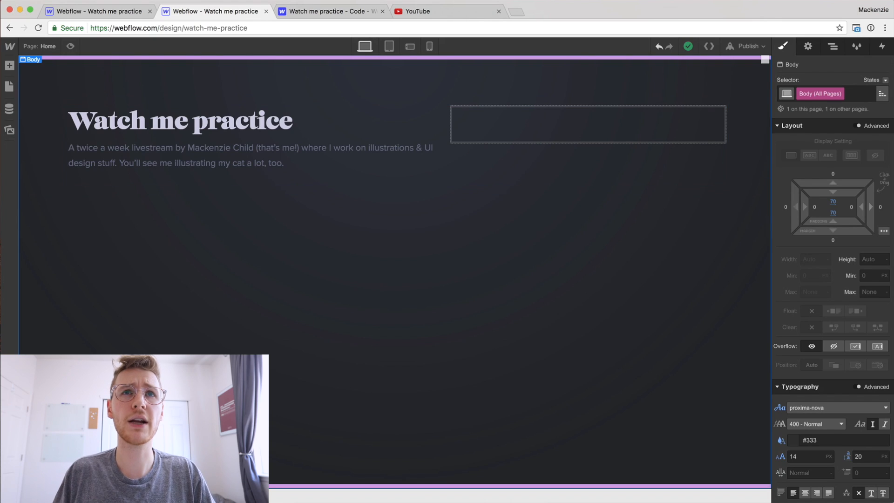
left_click(450, 13)
left_click(667, 268)
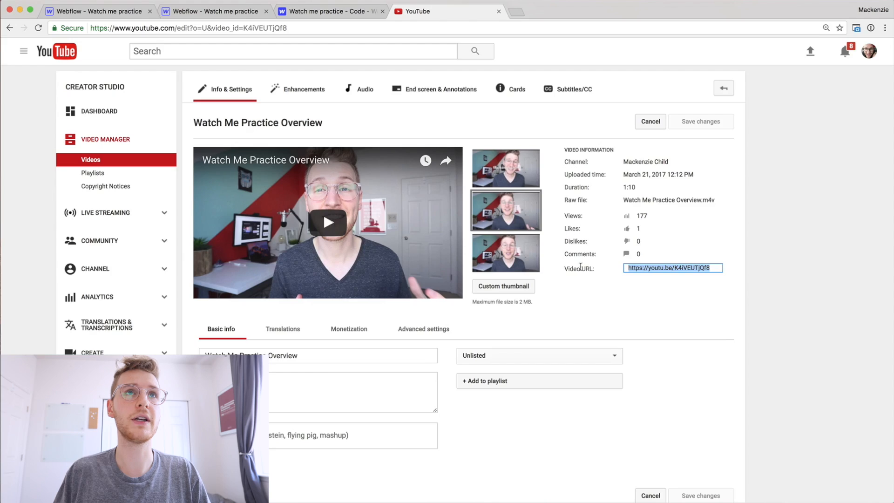
key("super+2")
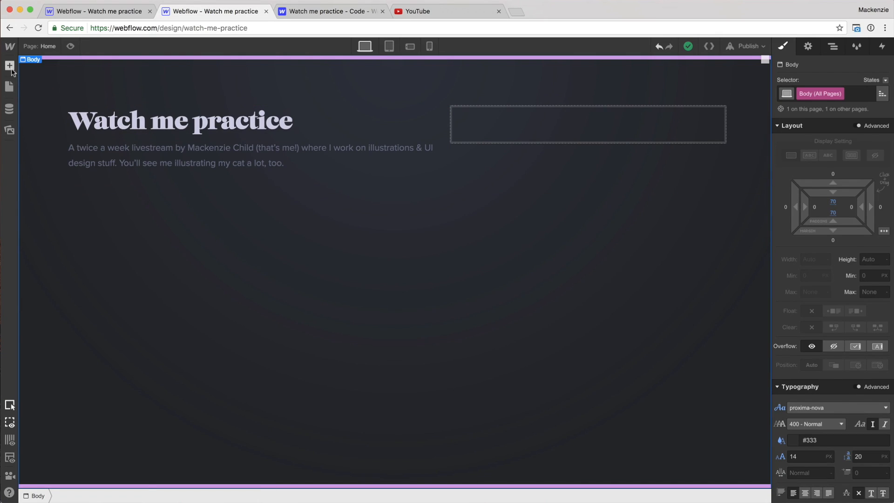
left_click(10, 68)
scroll(82, 279, "down", 3)
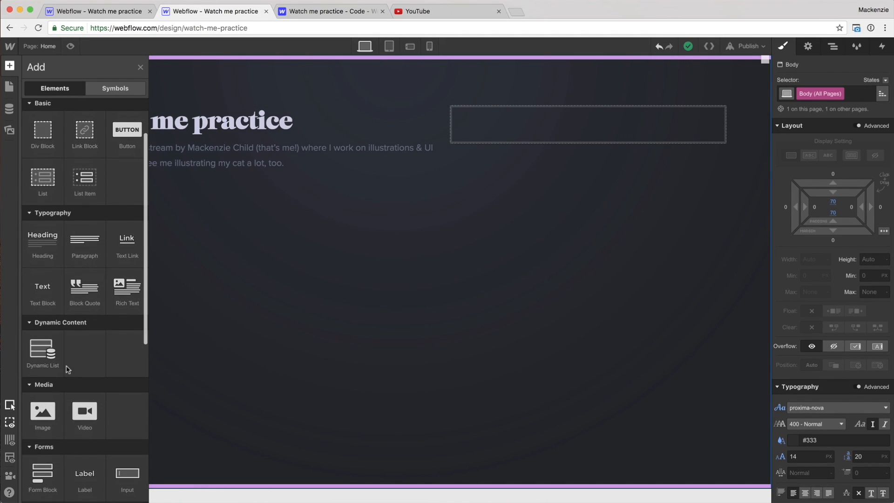
left_click_drag(77, 414, 195, 176)
left_click(120, 428)
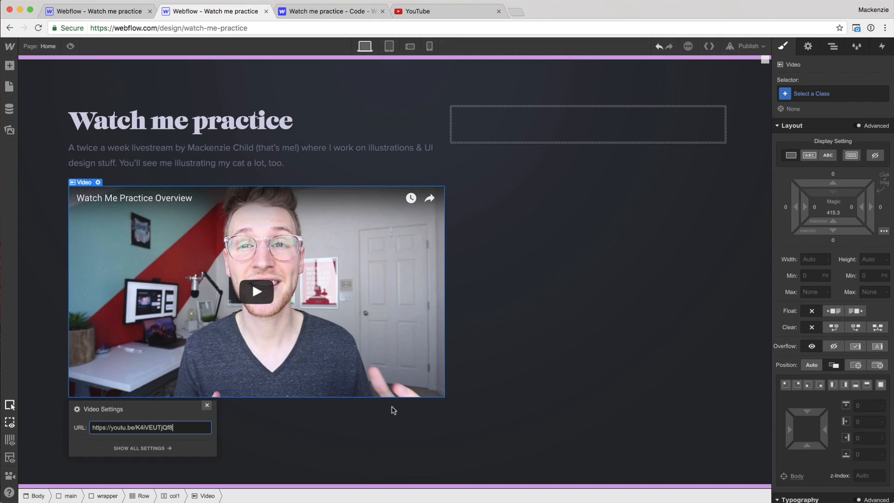
left_click(378, 440)
Apply the existing global class "shadow" to the Watch Me Practice Overview video
left_click(396, 281)
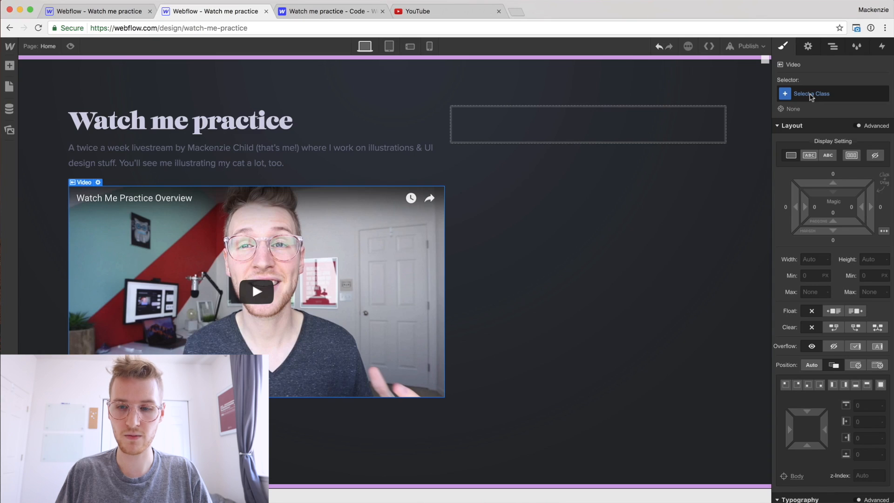
left_click(811, 94)
type("shado")
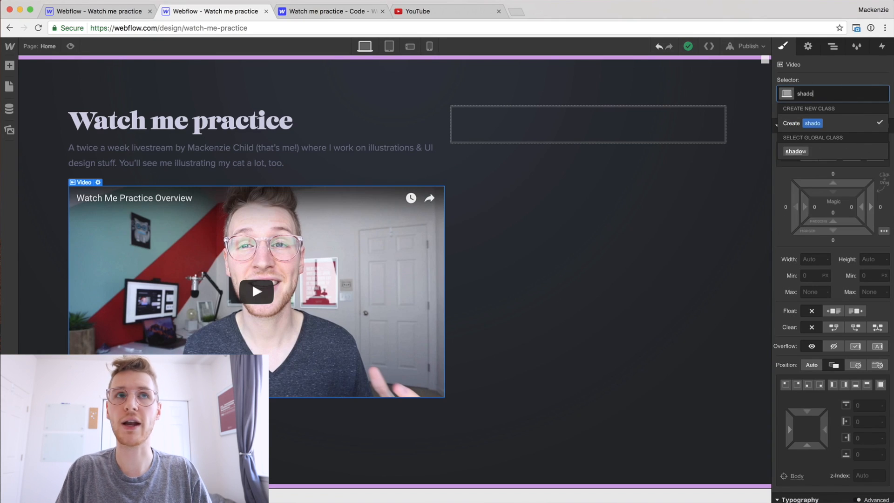
type("w")
key("Return")
Change the shadow class's drop shadow color to black at 25% opacity
scroll(825, 340, "down", 10)
scroll(827, 347, "down", 1)
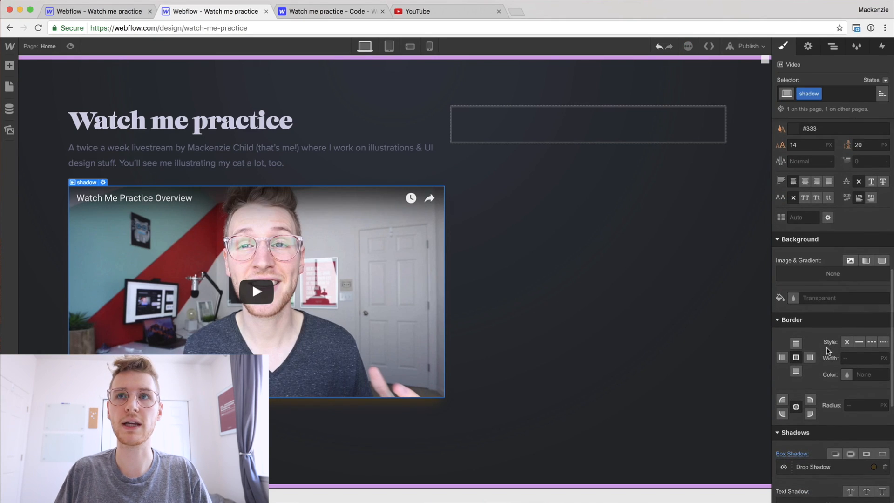
scroll(831, 326, "down", 4)
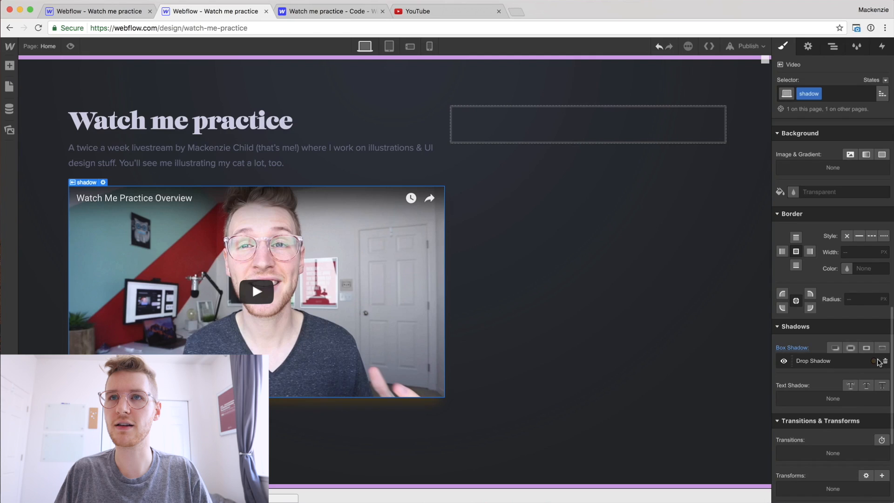
left_click(838, 361)
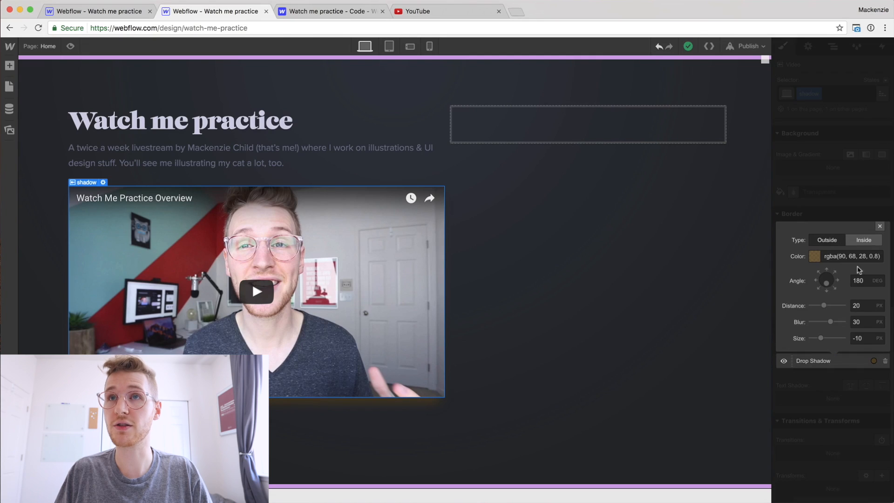
left_click(815, 255)
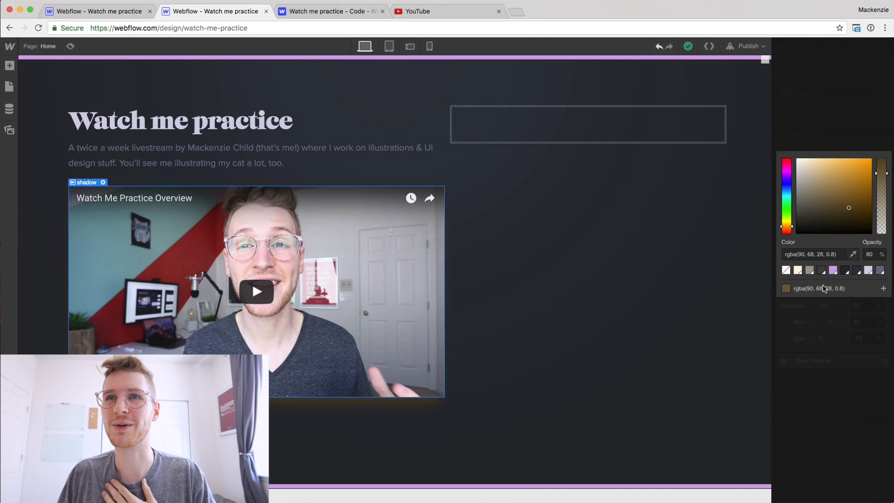
left_click_drag(834, 228, 795, 235)
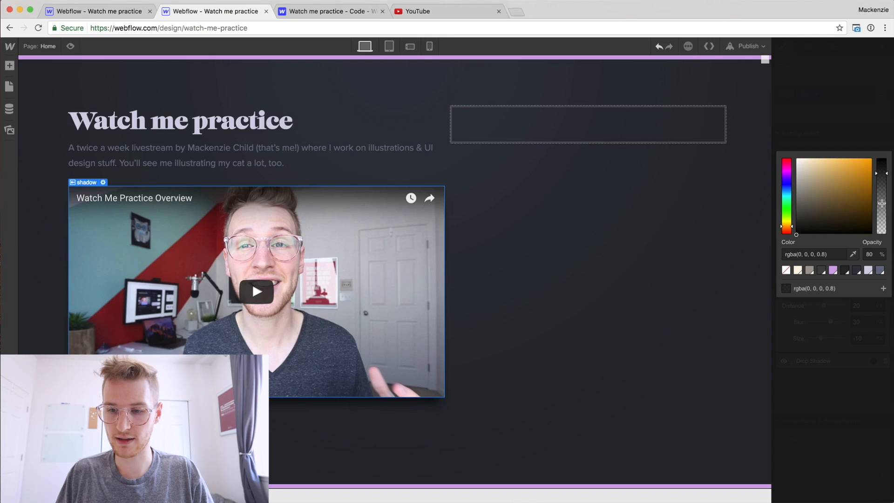
left_click(870, 253)
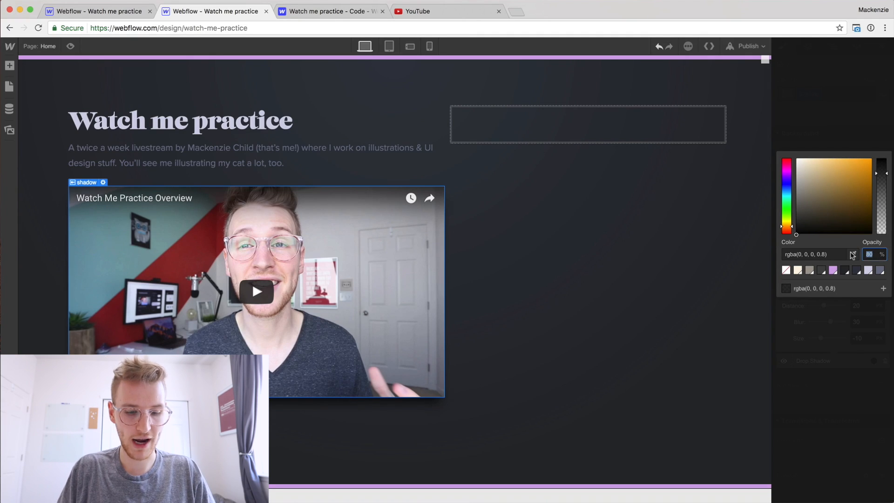
type("25")
key("Return")
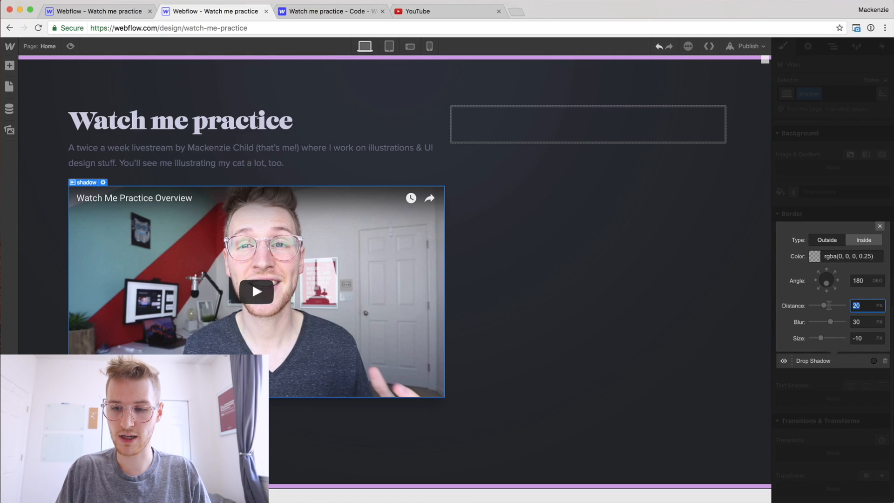
Set the drop shadow's distance to 9 px, blur to 18 px and size to 0
key("Tab")
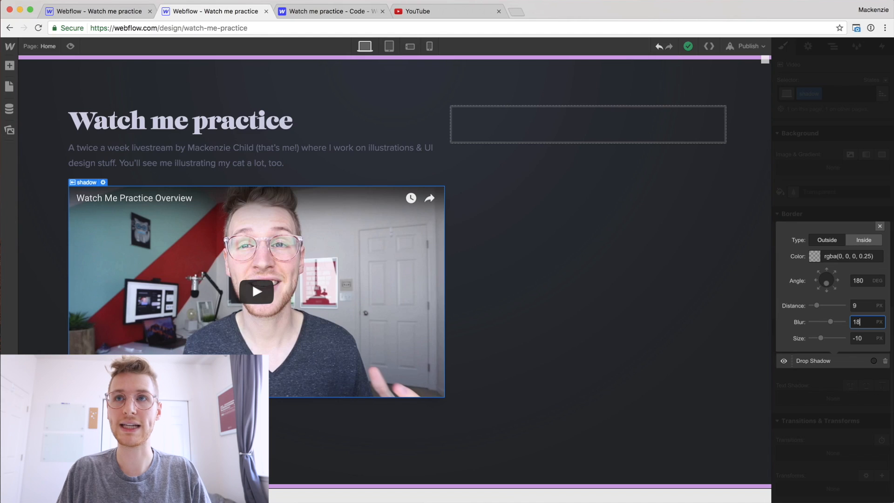
key("Tab")
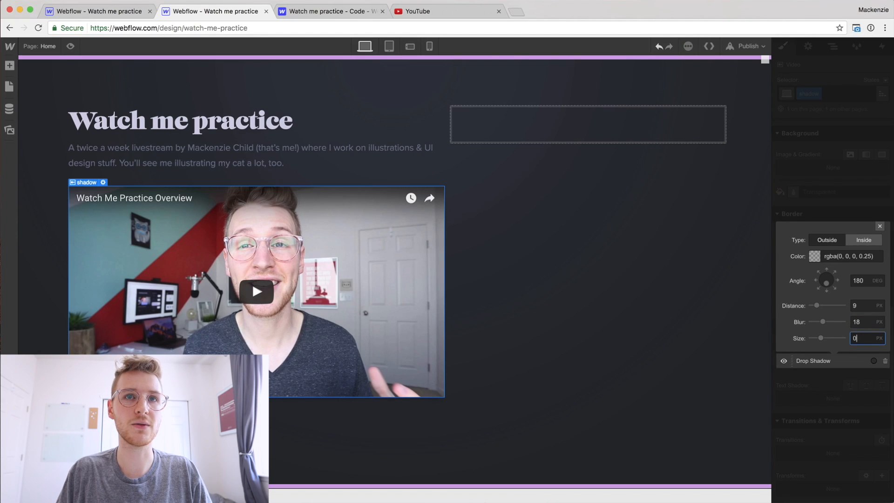
left_click(568, 405)
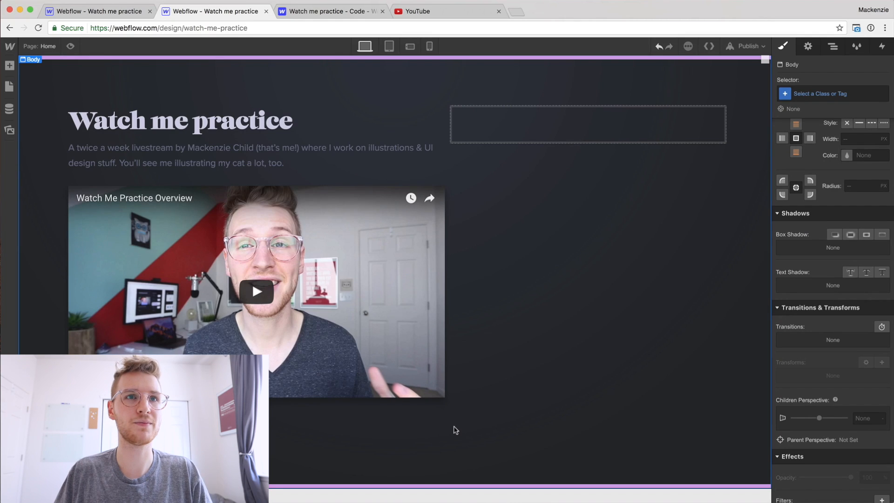
Replace the video's shadow class with the class "video" and set its upper and lower margins to 50 px
left_click(293, 386)
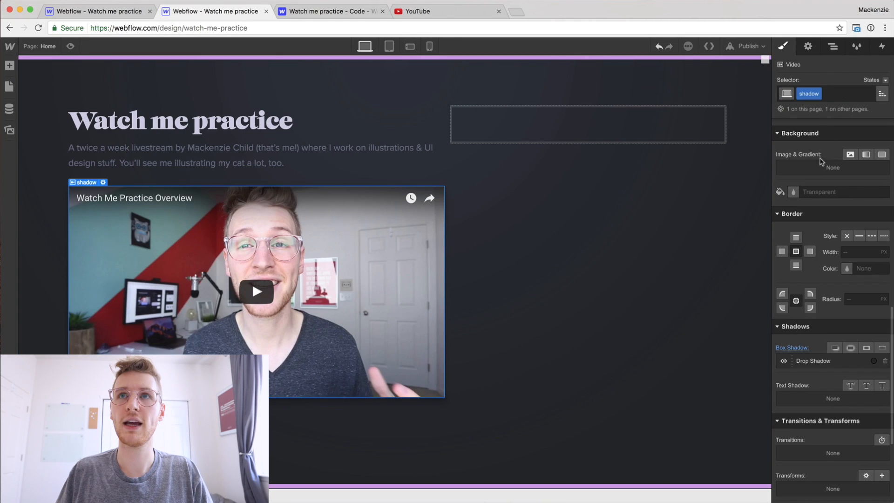
left_click(833, 93)
left_click(698, 168)
left_click(810, 95)
left_click(382, 205)
left_click(869, 95)
type("video")
key("Return")
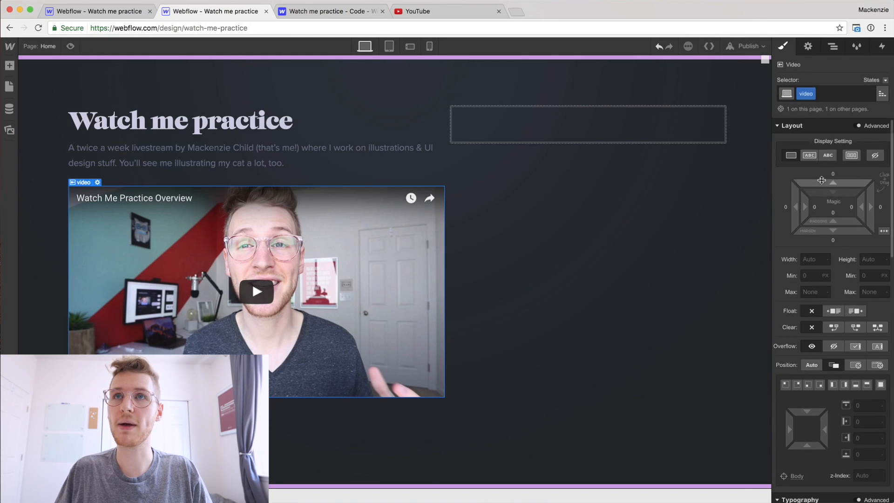
left_click_drag(828, 185, 826, 107)
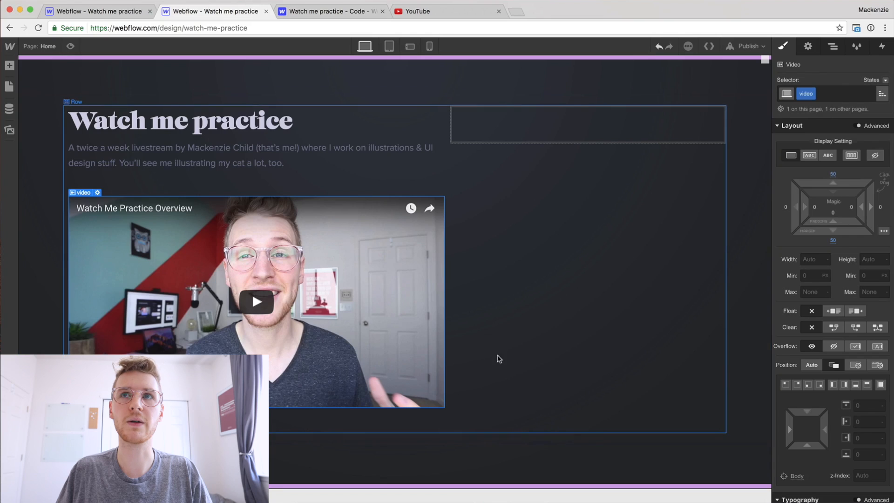
Add "shadow" to the video as a combo class on top of "video", and deselect the element
left_click(837, 94)
type("shadow")
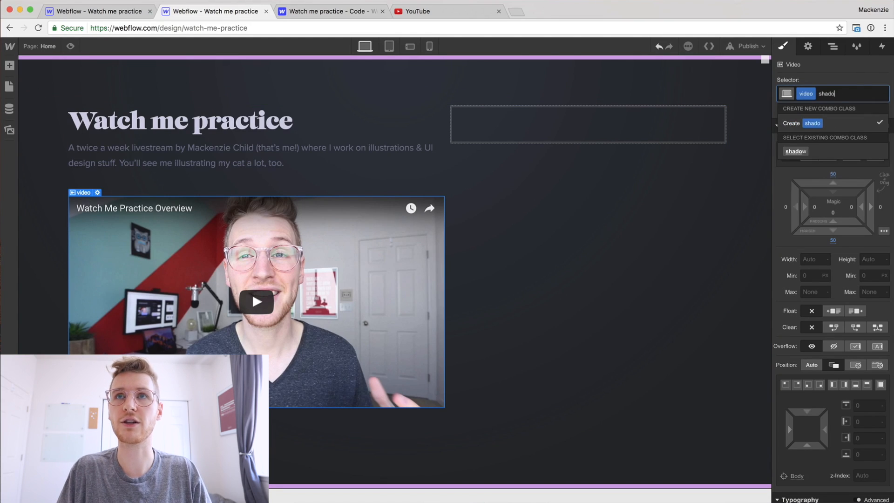
key("Return")
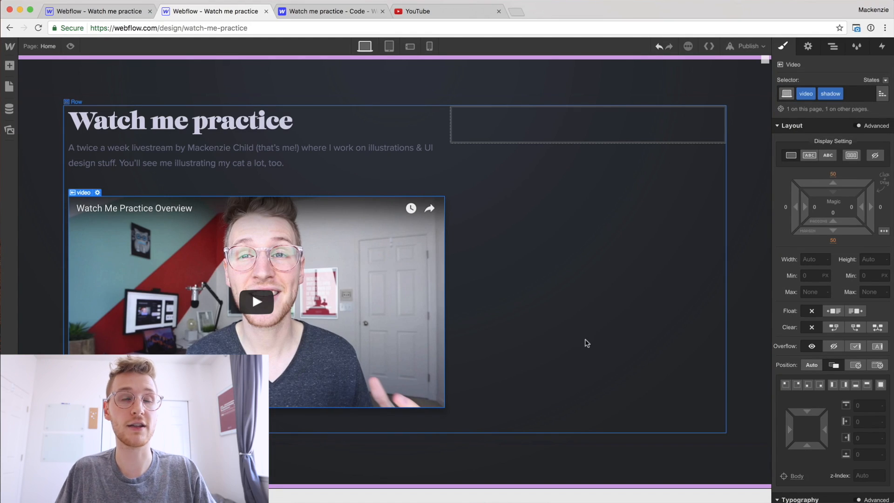
left_click(370, 453)
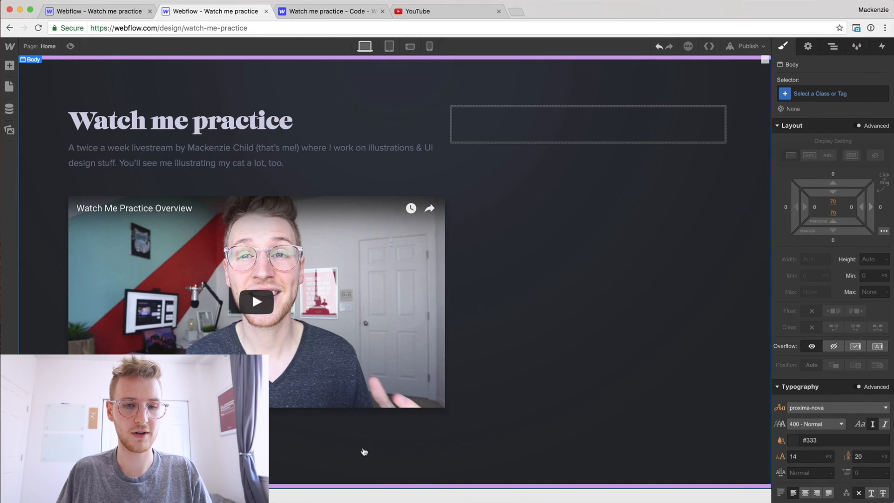
Switch to the Sketch mockup and copy the paragraph text beneath the "Subscribe to my YouTube Channel" heading
key("super+Tab")
scroll(363, 449, "down", 5)
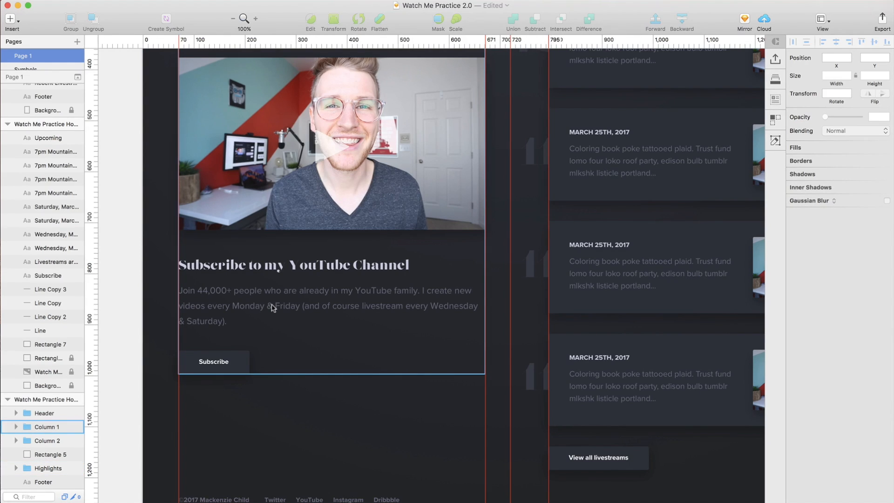
double_click(231, 311)
key("super+a")
Back in Webflow, add a heading below the video in col1 and set its type to H2
key("super+Tab")
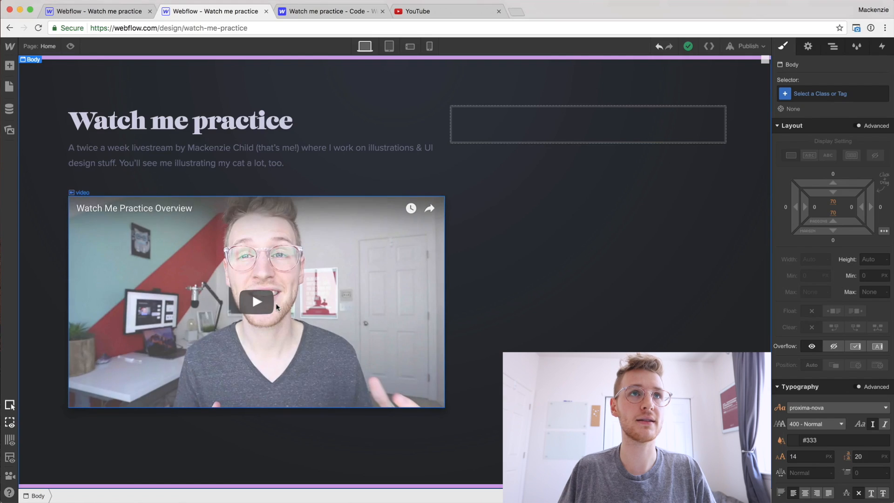
left_click(10, 66)
left_click_drag(42, 305, 172, 415)
scroll(172, 416, "down", 1)
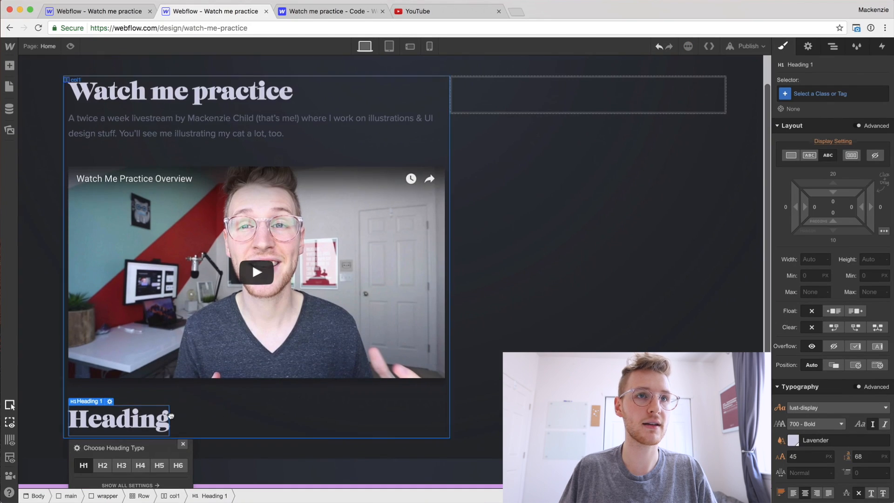
left_click(102, 476)
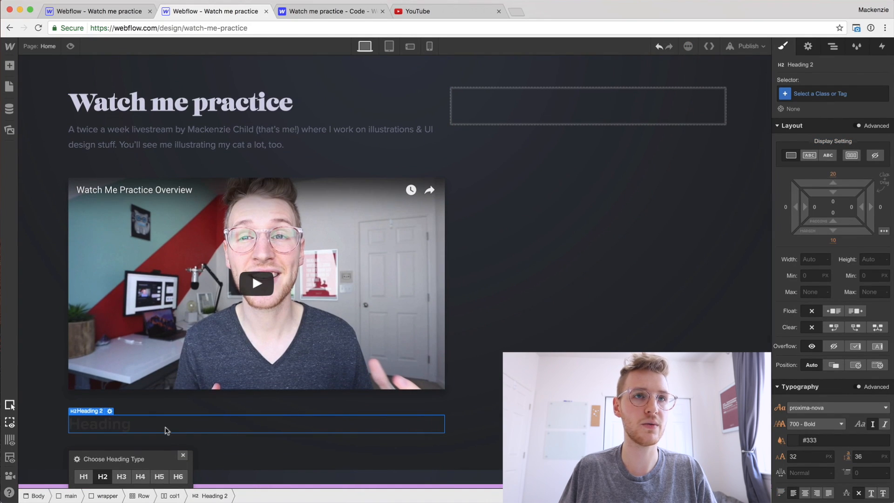
Target all H2 headings and set their font to lust-display and their text colour to the Lavender swatch
left_click(813, 95)
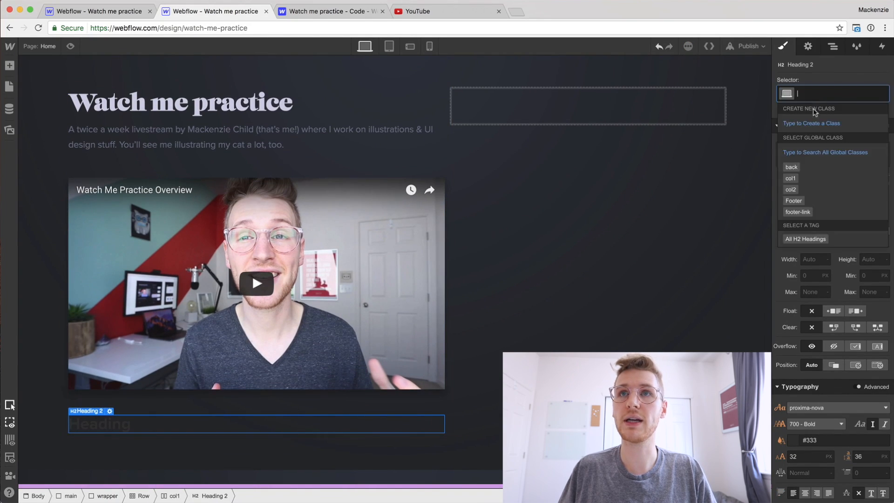
left_click(805, 239)
scroll(830, 291, "down", 3)
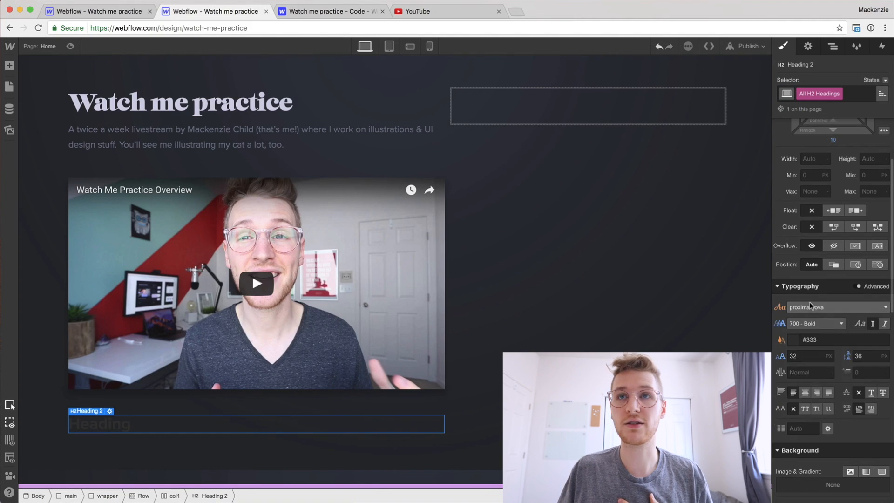
left_click(838, 307)
scroll(837, 389, "up", 3)
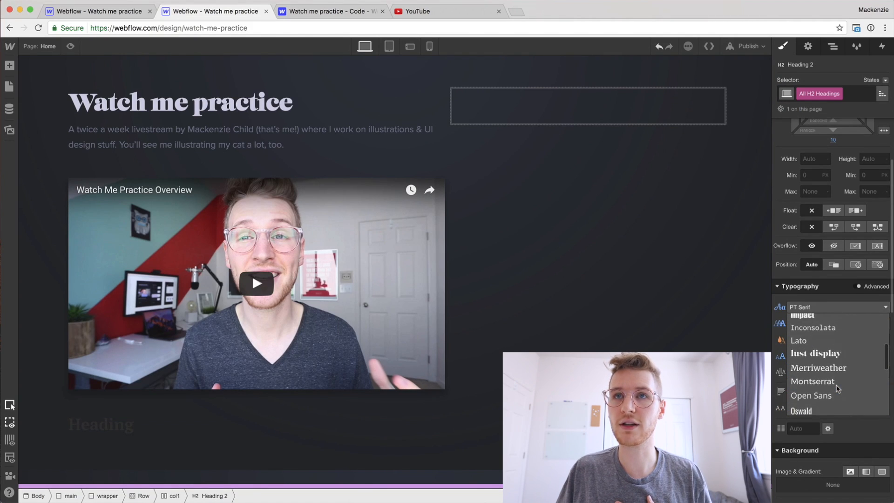
left_click(814, 357)
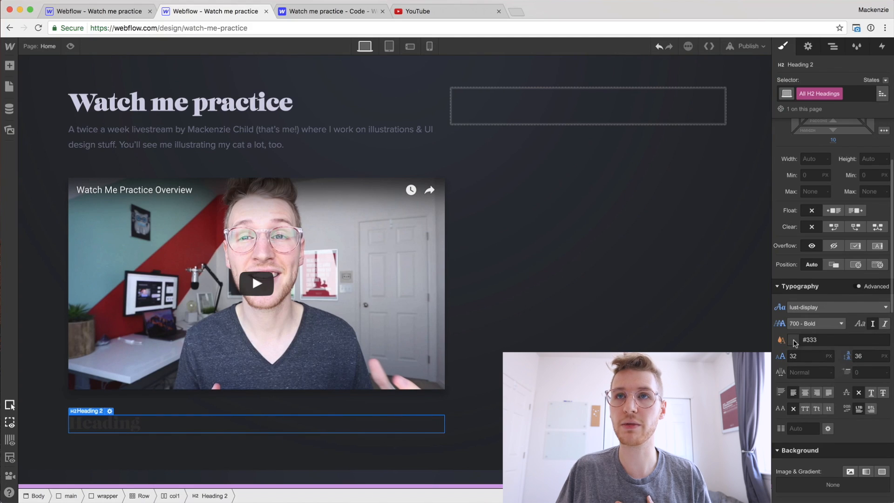
left_click(794, 341)
left_click(868, 275)
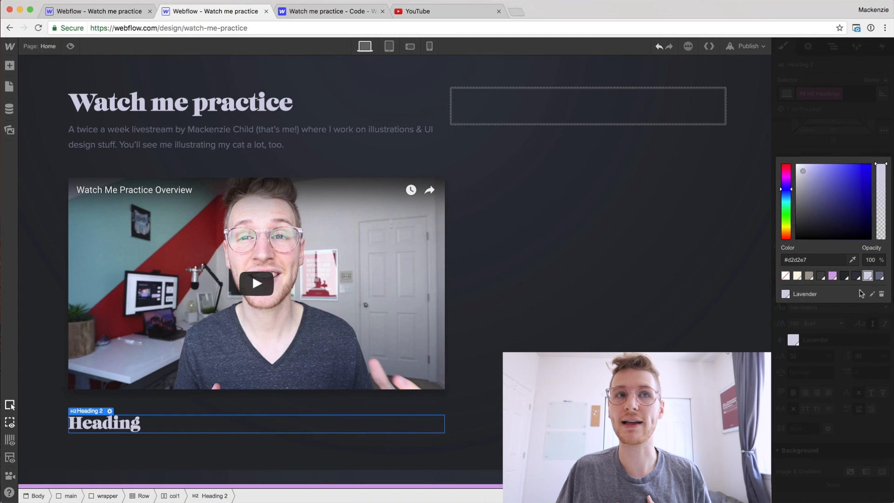
left_click(837, 337)
Check the subscribe heading's type settings in the Sketch mockup, and set Webflow's H2 headings to 25 px with 32 px line height
key("super+Tab")
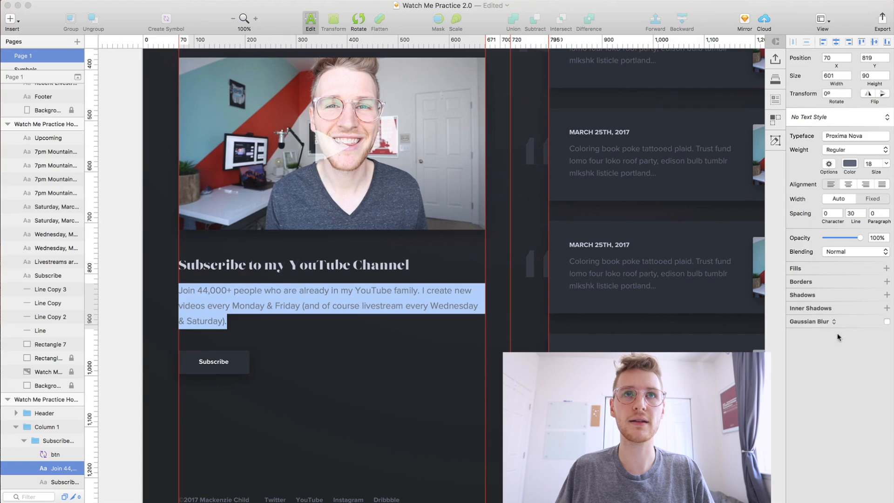
key("Escape")
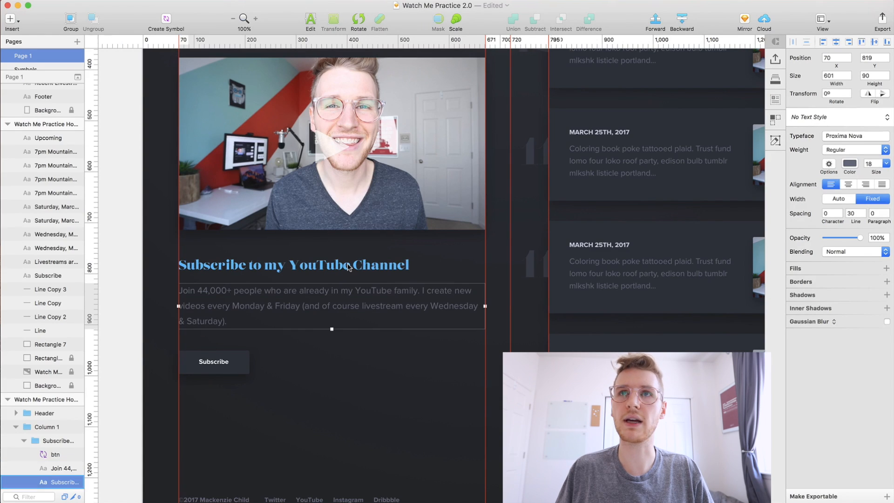
left_click(349, 266)
key("super+Tab")
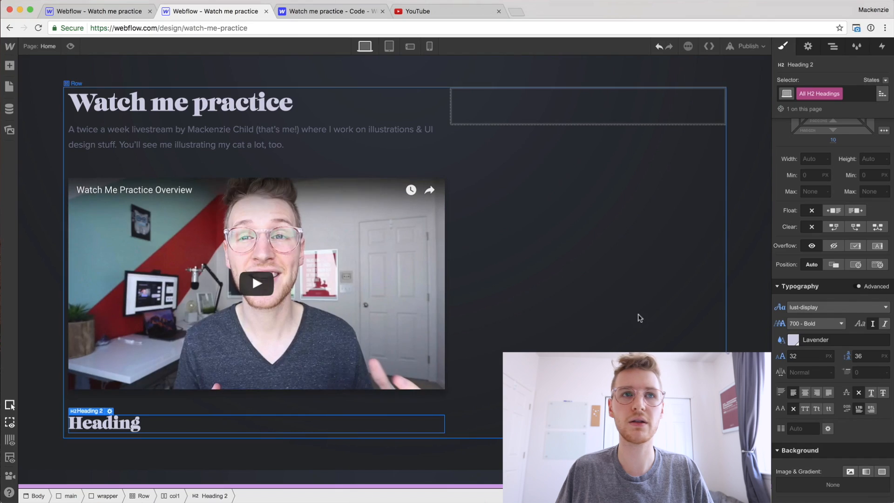
left_click(799, 357)
type("25")
key("Tab")
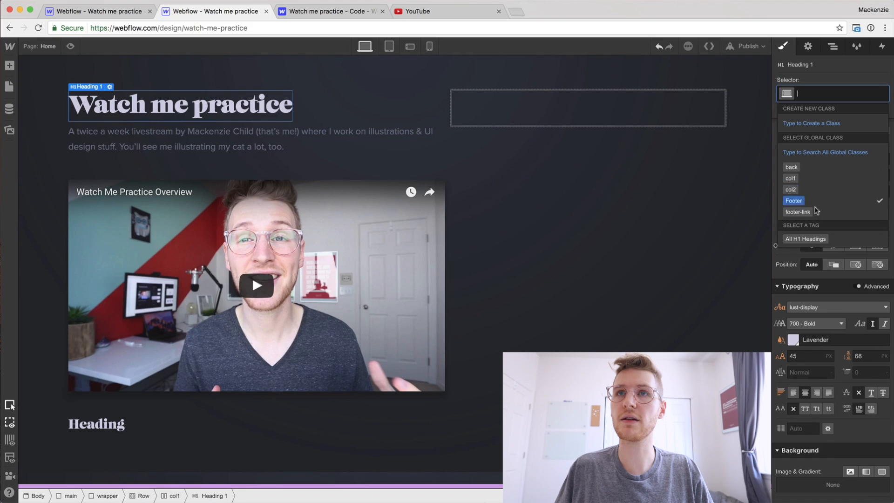
Set the font weight of all H1 headings and all H2 headings to 400 - Normal
left_click(804, 238)
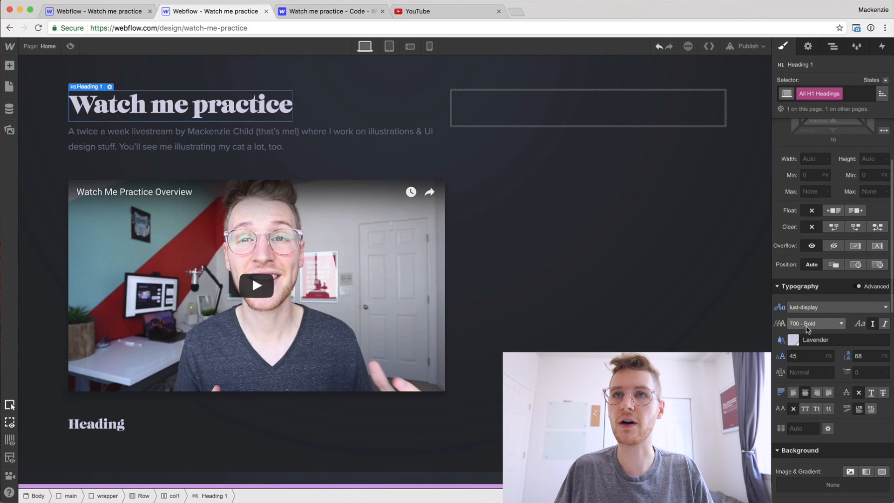
left_click(813, 324)
left_click(811, 365)
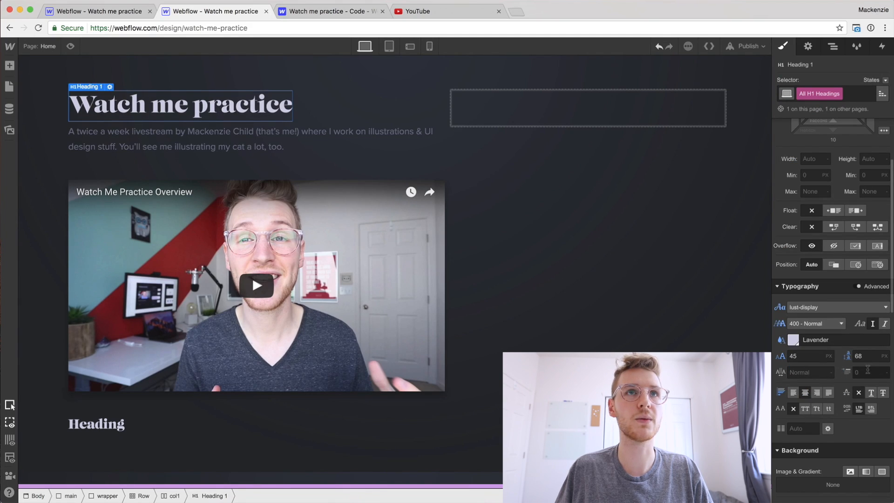
left_click(174, 429)
left_click(818, 93)
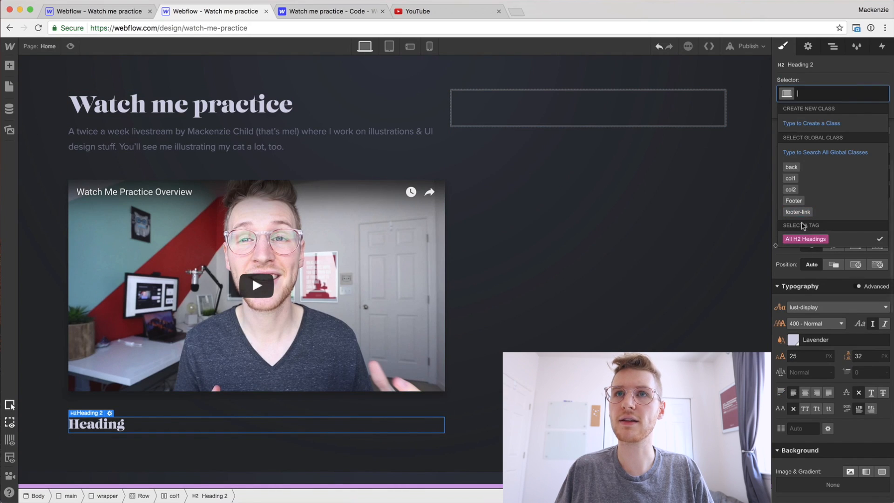
left_click(806, 238)
scroll(867, 379, "down", 2)
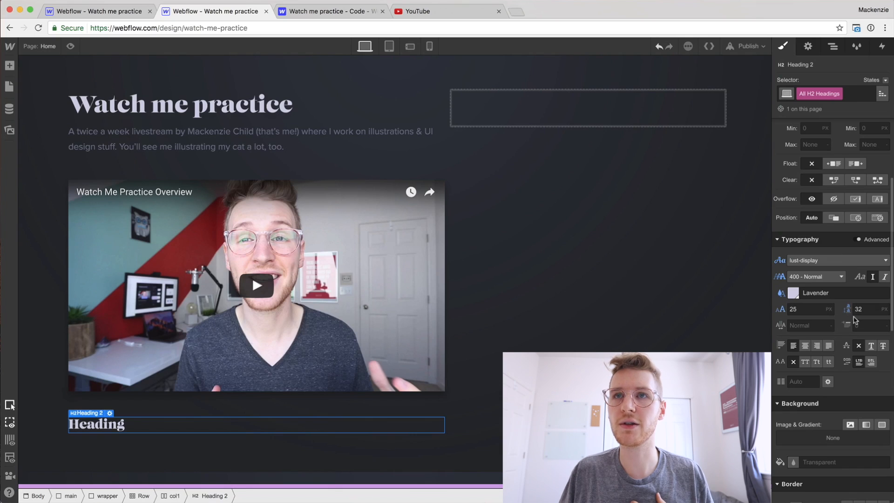
Replace the placeholder text of the H2 heading below the video with "Subscribe to my YouTube channel"
double_click(112, 425)
type("S")
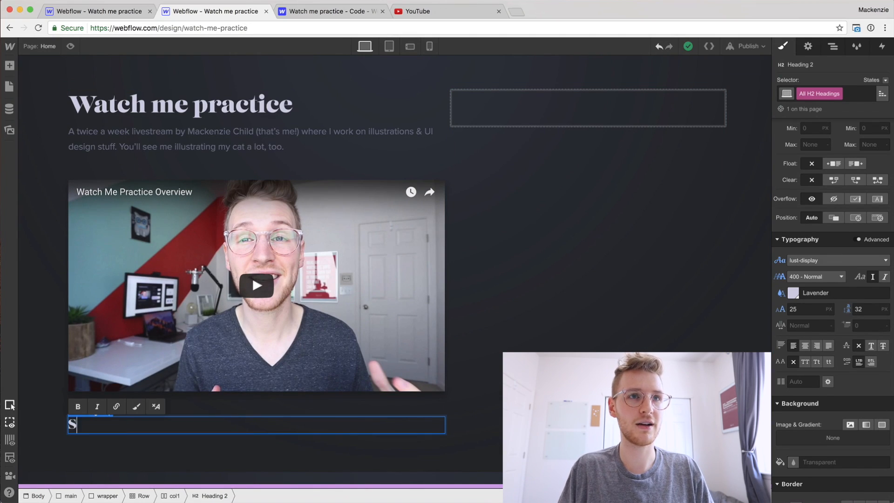
type("ubscribe to my ")
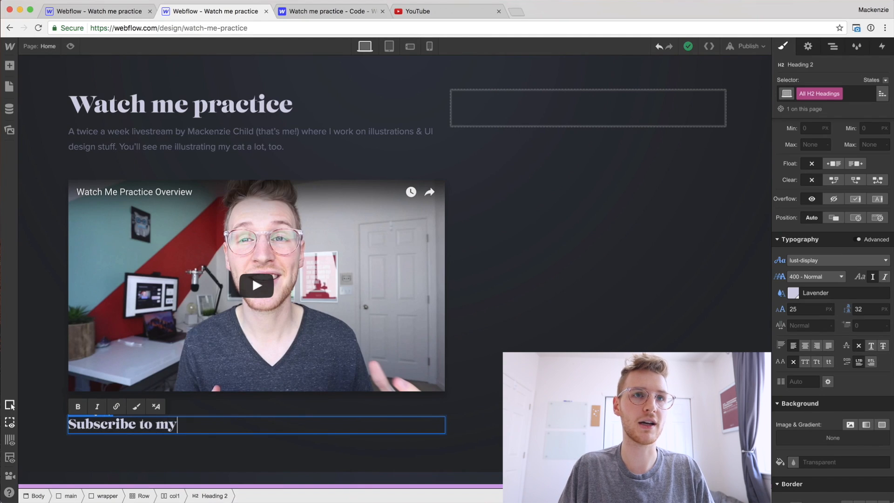
type("YouTube ch")
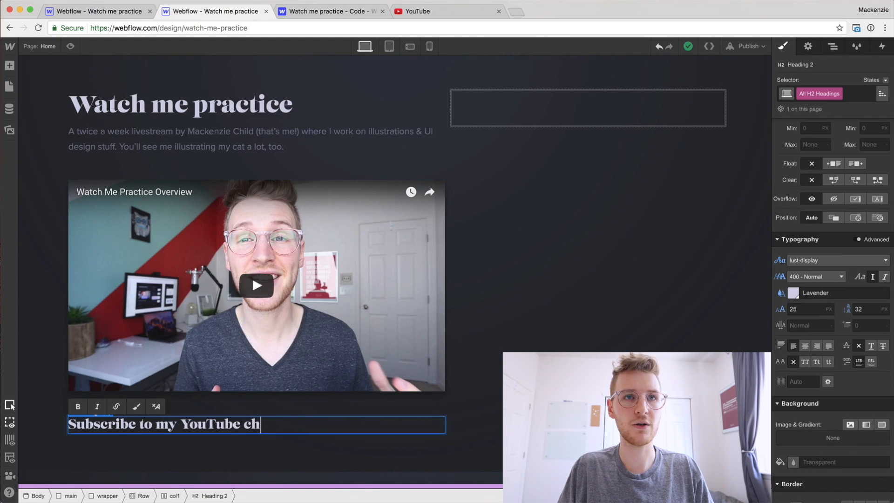
type("annel")
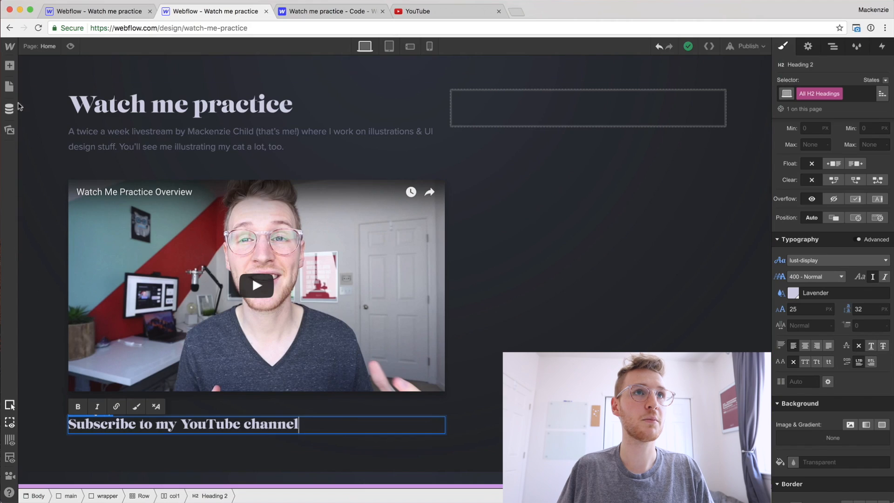
Add a paragraph below the subscribe heading and replace its placeholder with the copied "Join 44,000+ people" text
left_click(9, 65)
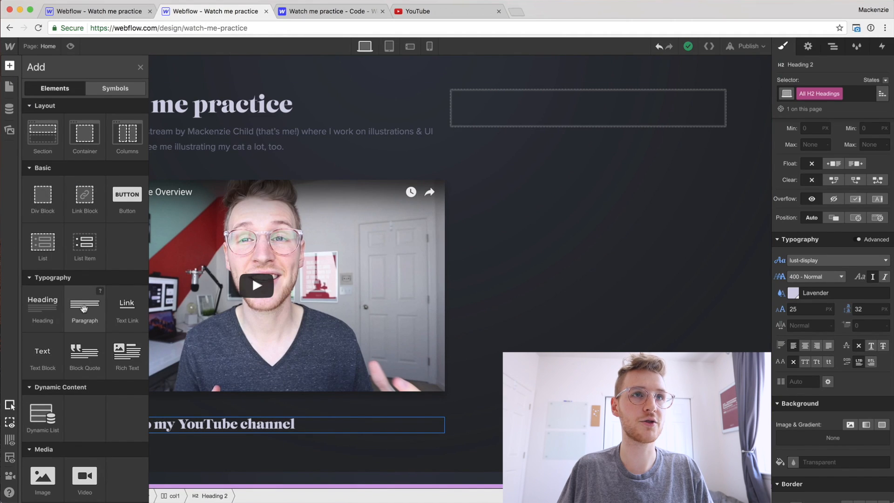
left_click_drag(148, 363, 182, 449)
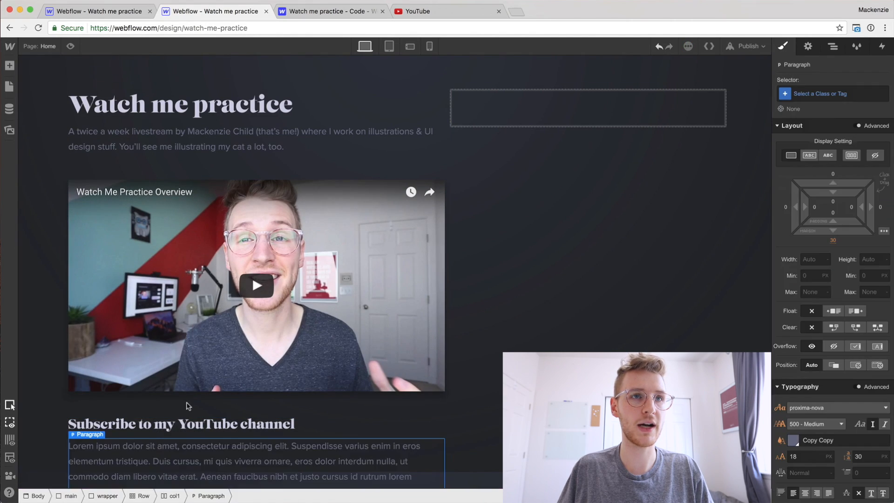
double_click(187, 405)
key("ctrl+a")
type("Join 44,000+ people who are already in my YouTube family. I create new videos every Monday & Friday (and of course livestream every Wednesday & Saturday).")
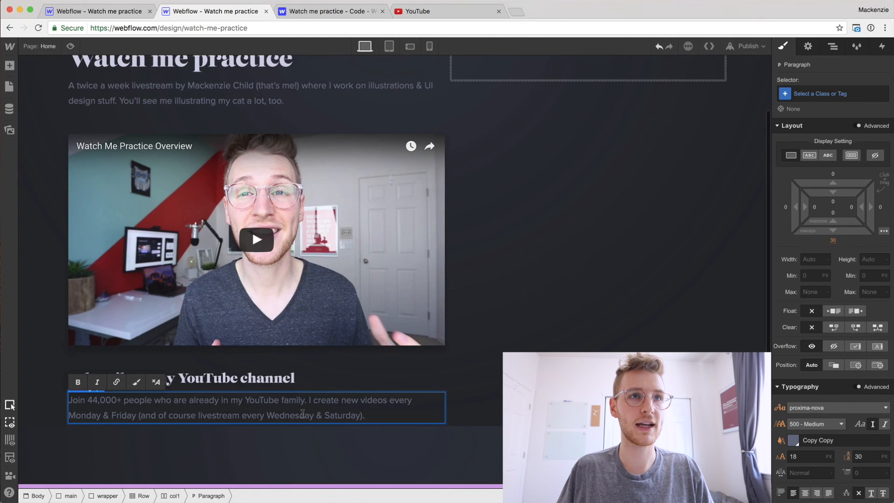
left_click(493, 394)
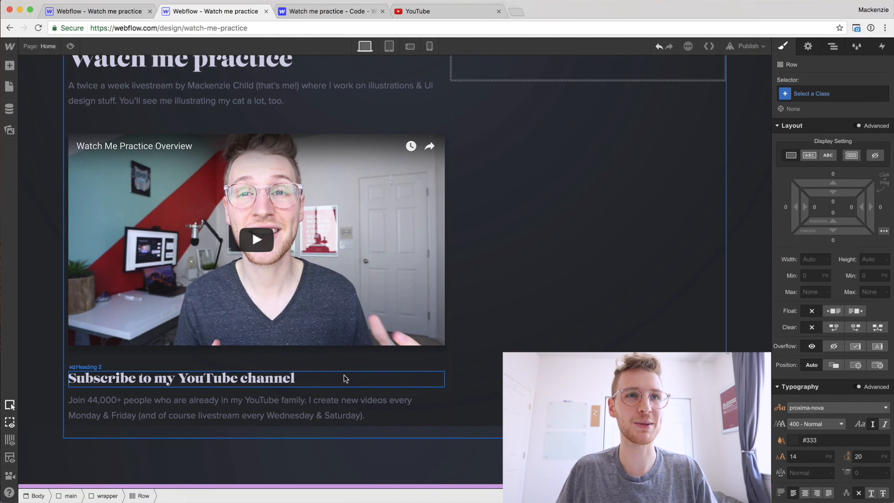
Add a button below the subscribe paragraph in col1 and give it the class "btn"
left_click(10, 72)
left_click(9, 66)
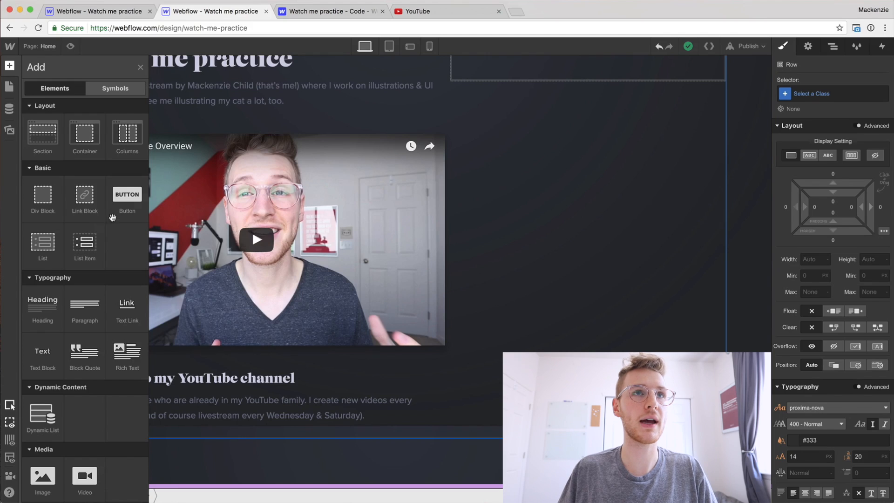
left_click_drag(154, 287, 188, 434)
scroll(189, 434, "down", 1)
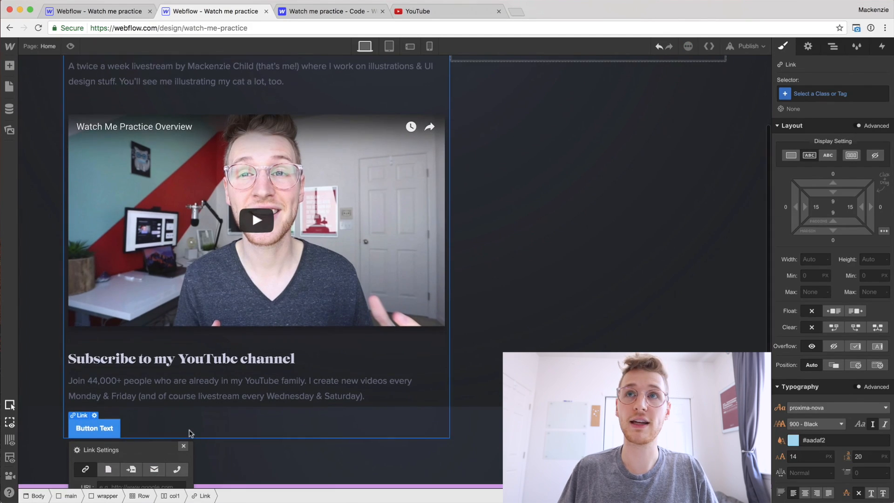
left_click(807, 95)
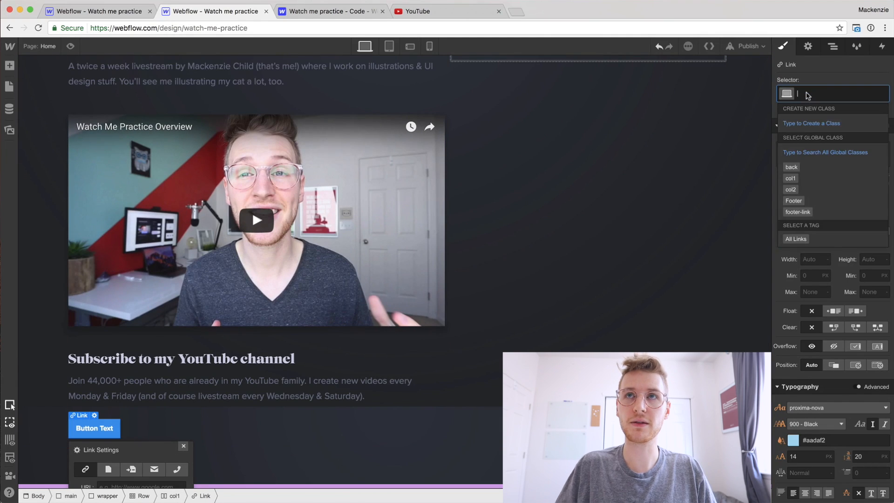
type("btn")
key("Return")
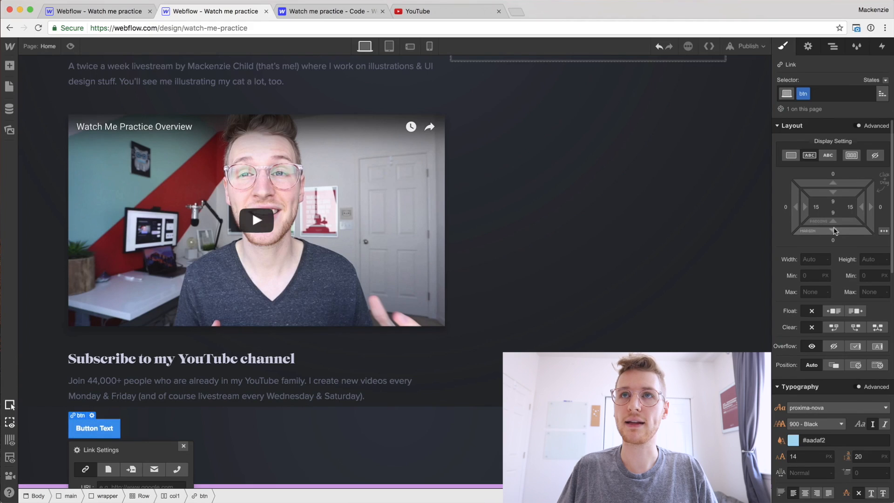
Set the btn class's padding to 16 px above and below and 40 px on both sides
scroll(834, 228, "down", 2)
scroll(834, 227, "up", 2)
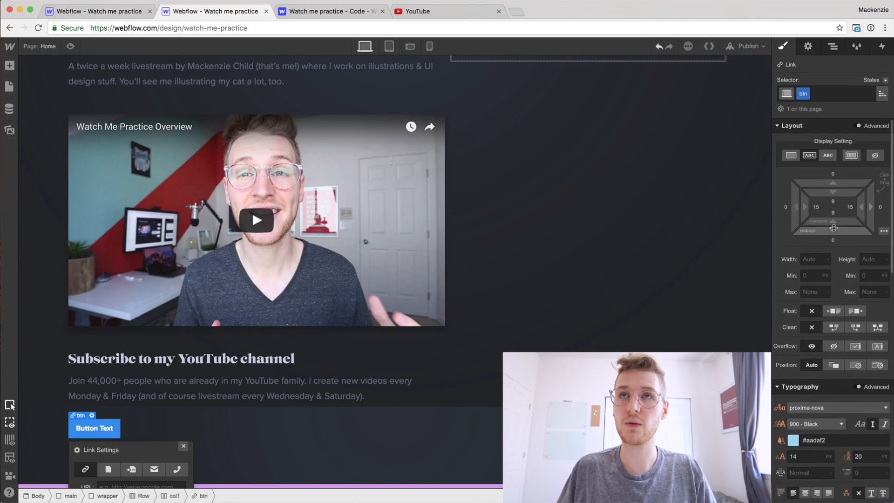
left_click_drag(833, 192, 843, 208)
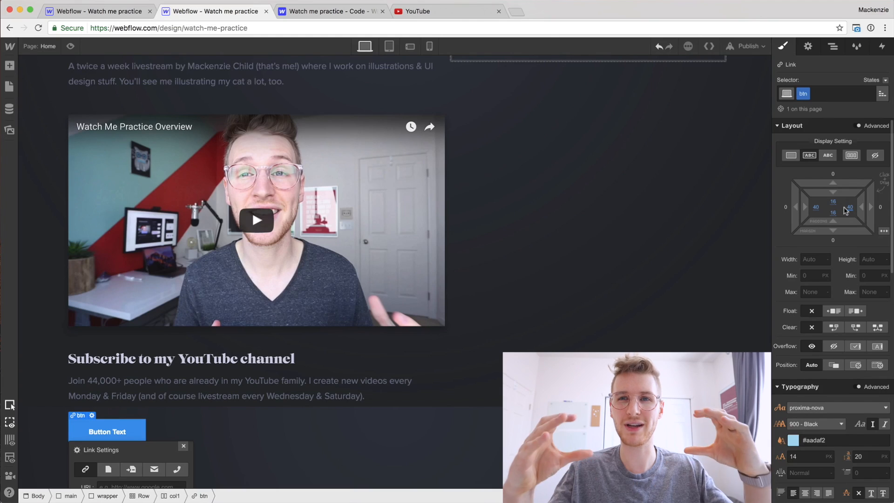
Set the button's text colour to the Lavender swatch
scroll(832, 227, "down", 3)
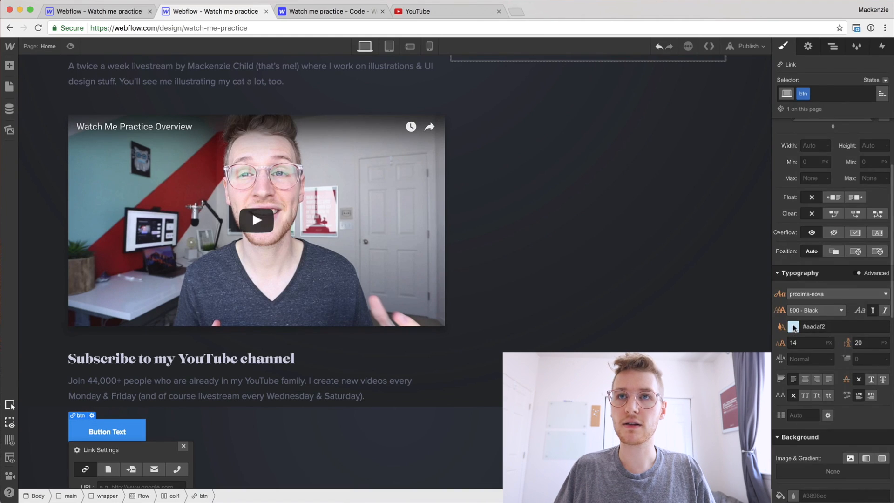
left_click(793, 327)
left_click_drag(827, 186, 794, 156)
left_click(867, 270)
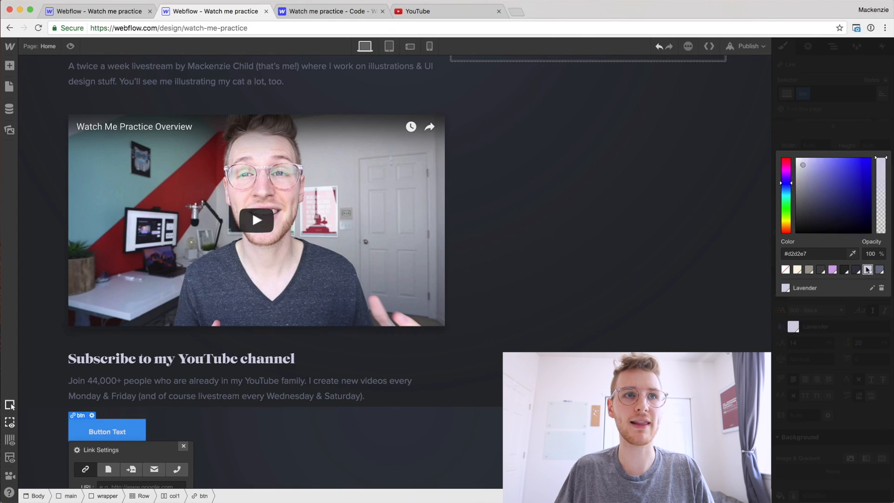
left_click(839, 349)
Set the button's background colour to the Main Lighter swatch and dismiss its link settings
scroll(831, 382, "down", 5)
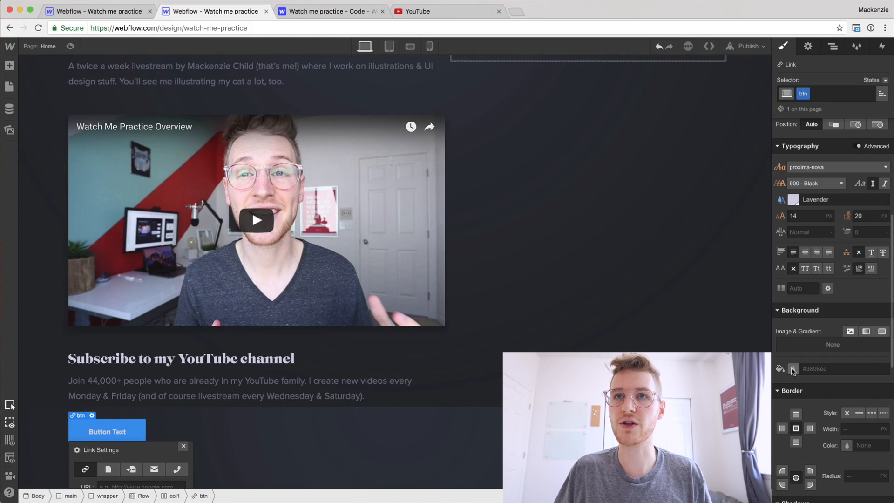
left_click(792, 369)
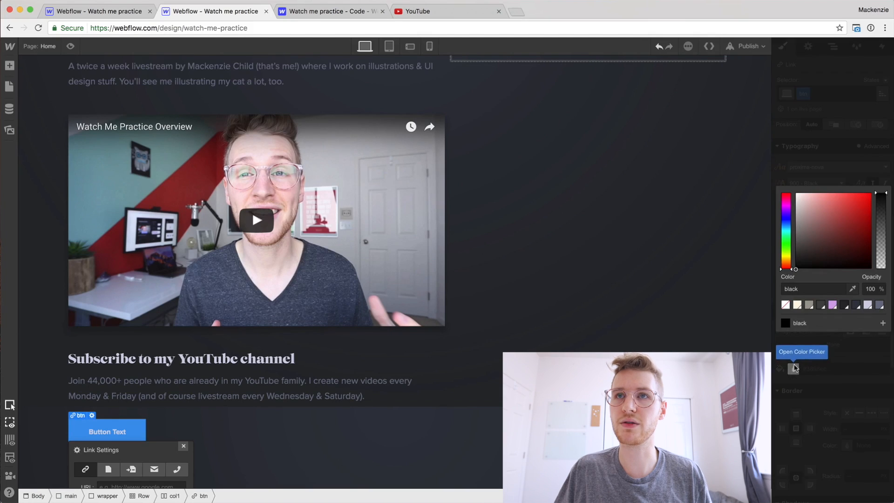
left_click(855, 305)
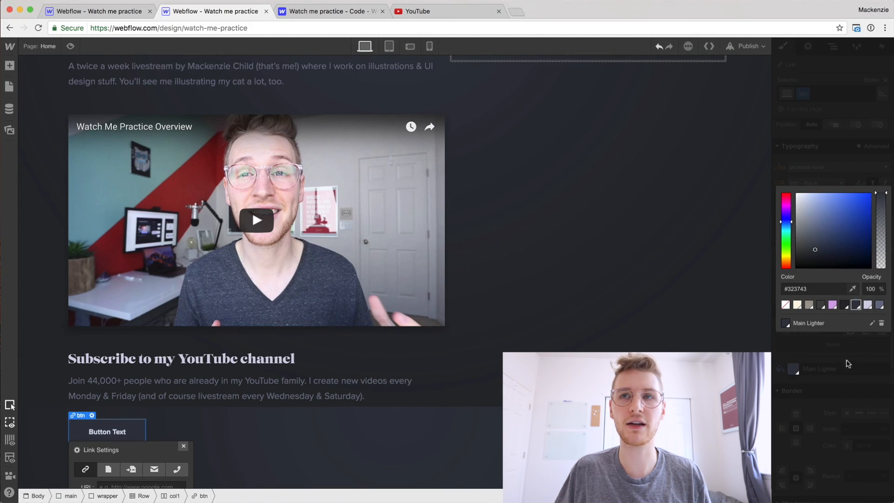
left_click(851, 338)
scroll(605, 233, "down", 1)
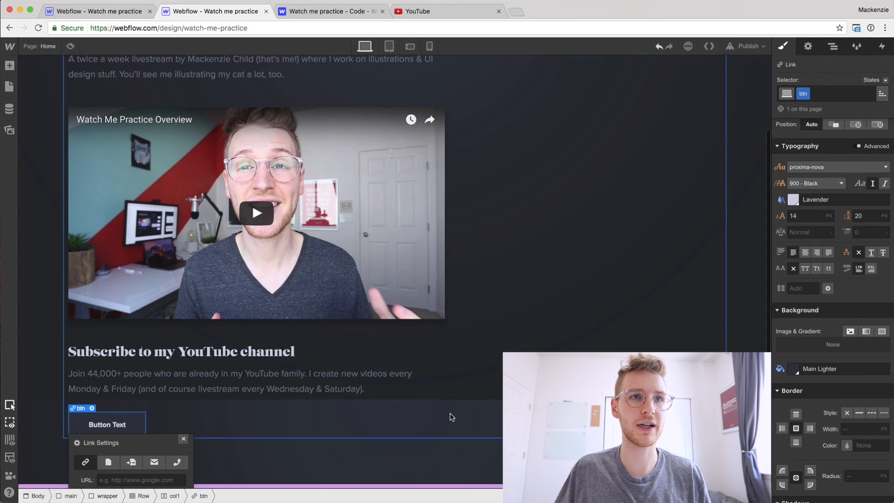
left_click(298, 428)
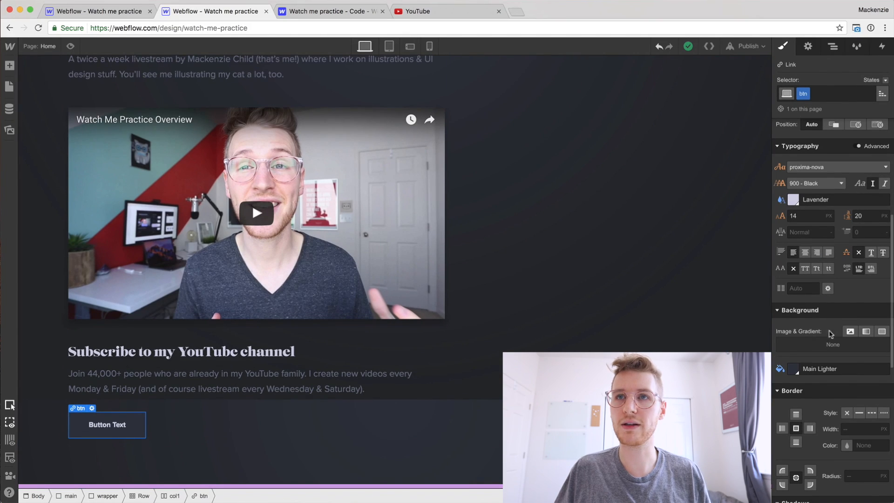
Set the btn class's border radius to 3 px on all corners
scroll(833, 345, "down", 3)
left_click(863, 393)
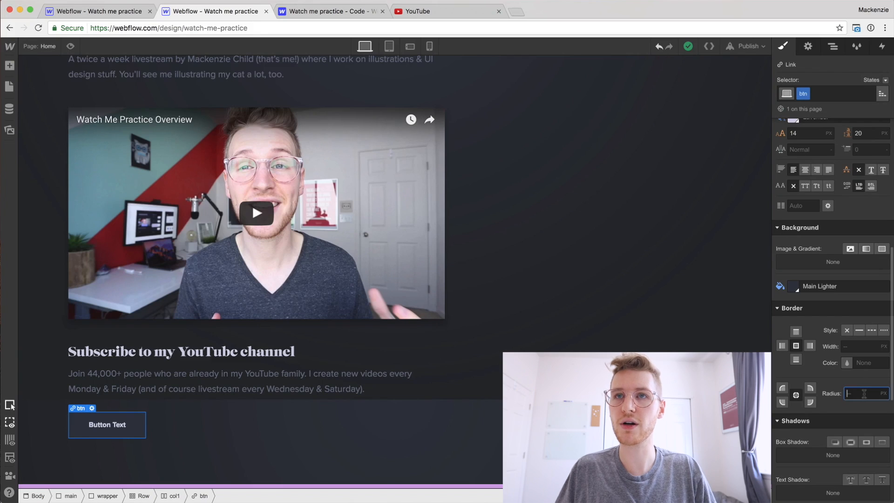
type("2")
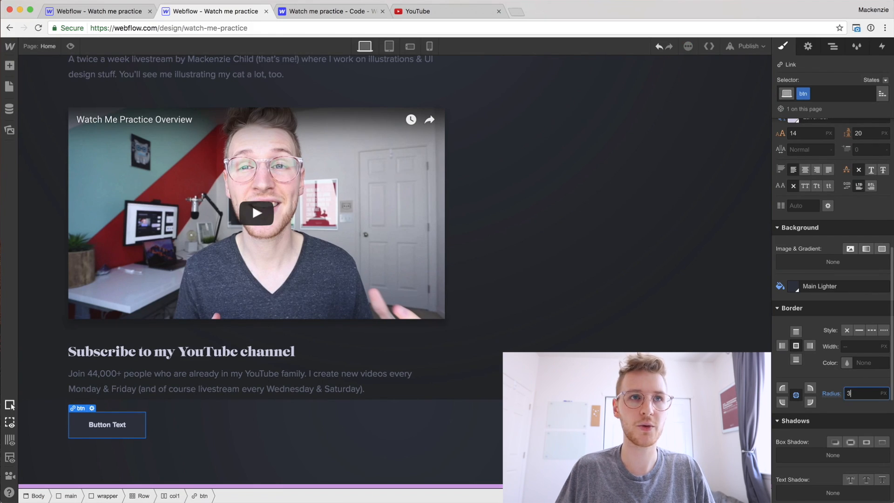
left_click(245, 430)
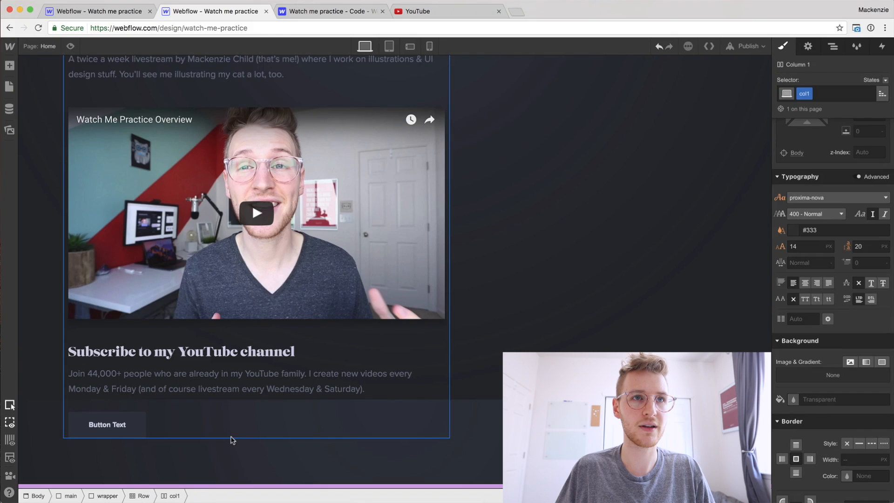
left_click(137, 425)
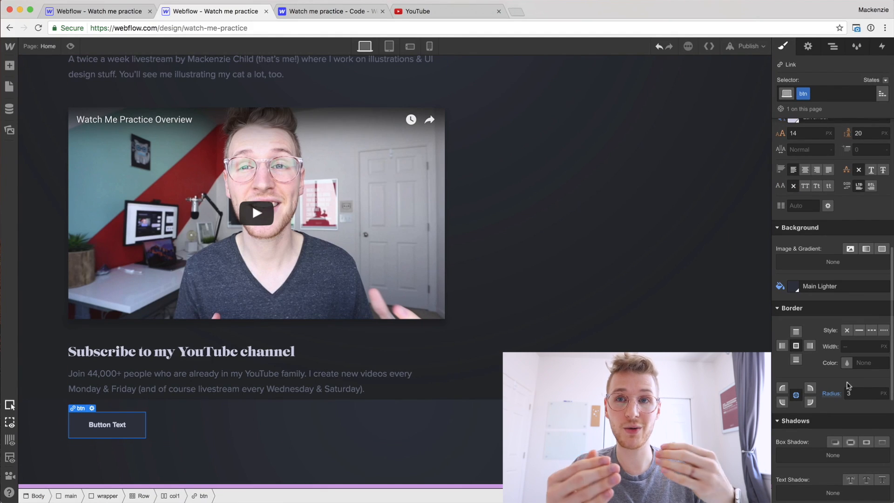
Check the button in the Sketch mockup and add an outside box shadow to the Webflow button in black at 25% opacity
key("super+Tab")
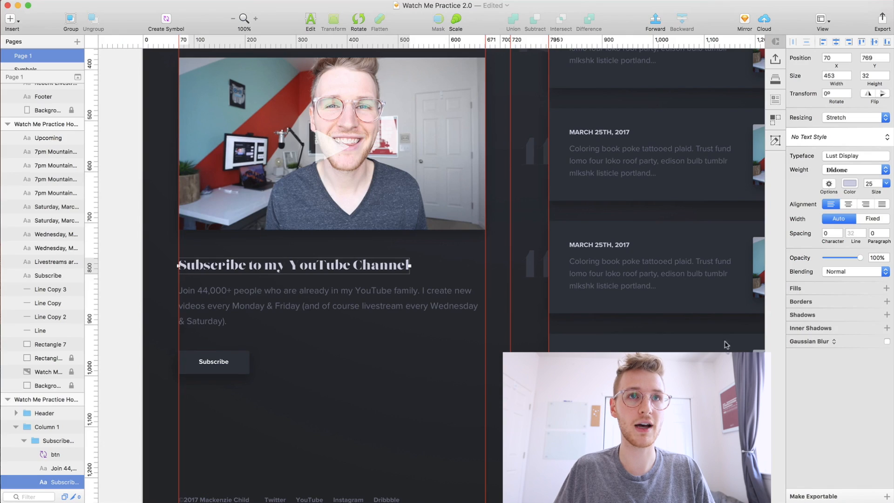
key("super+Tab")
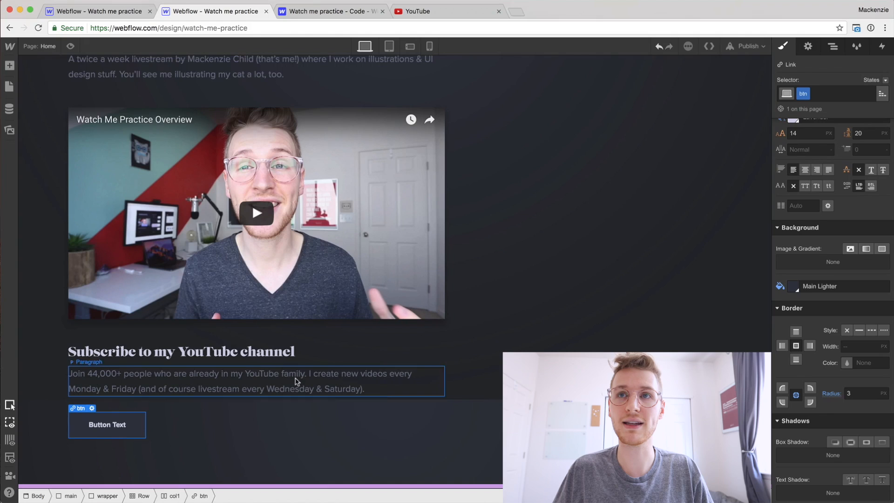
scroll(881, 271, "up", 1)
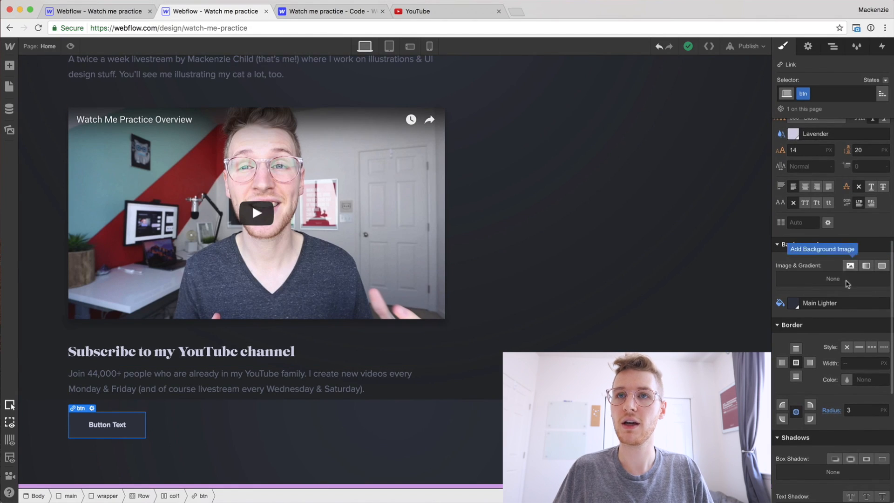
scroll(833, 308, "down", 5)
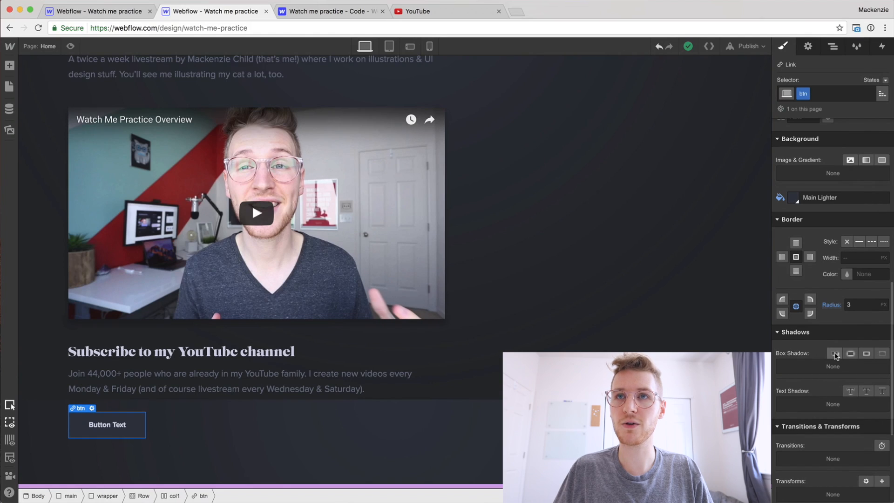
left_click(834, 355)
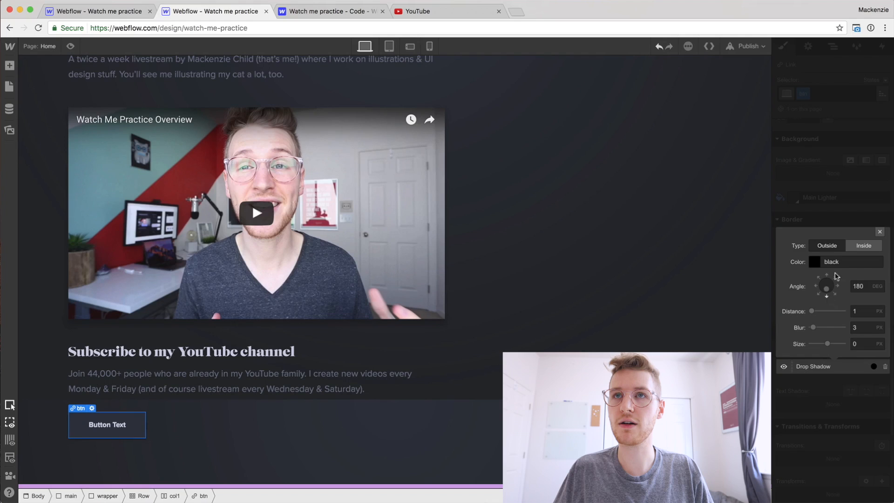
left_click(815, 264)
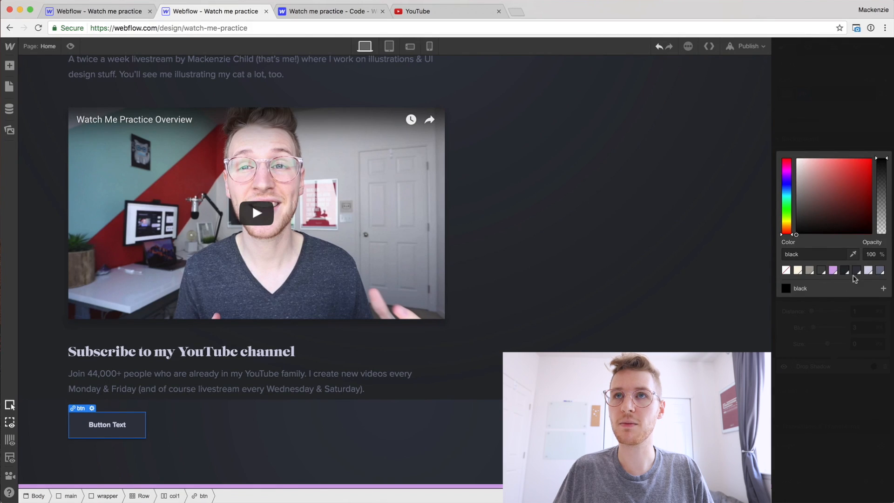
left_click(875, 254)
type("25")
key("Return")
Set the button shadow's distance to 9 px and its blur to 18 px, and deselect the button
left_click(861, 311)
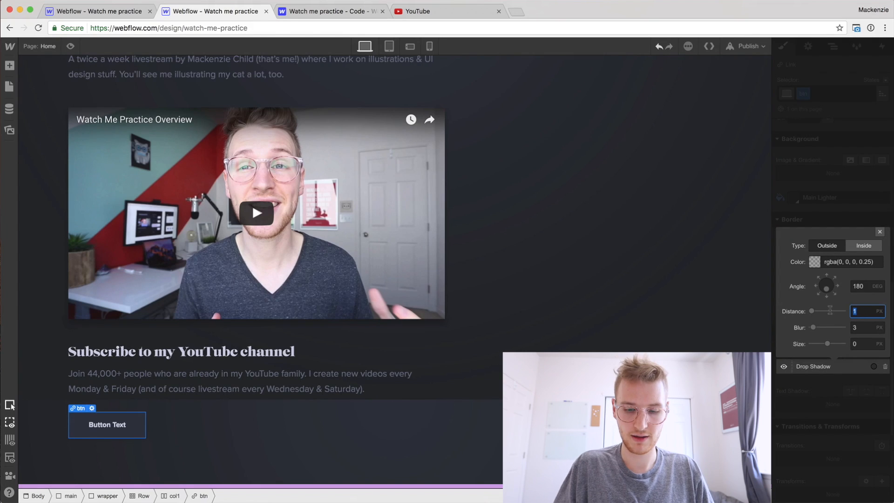
type("9")
key("Tab")
type("18")
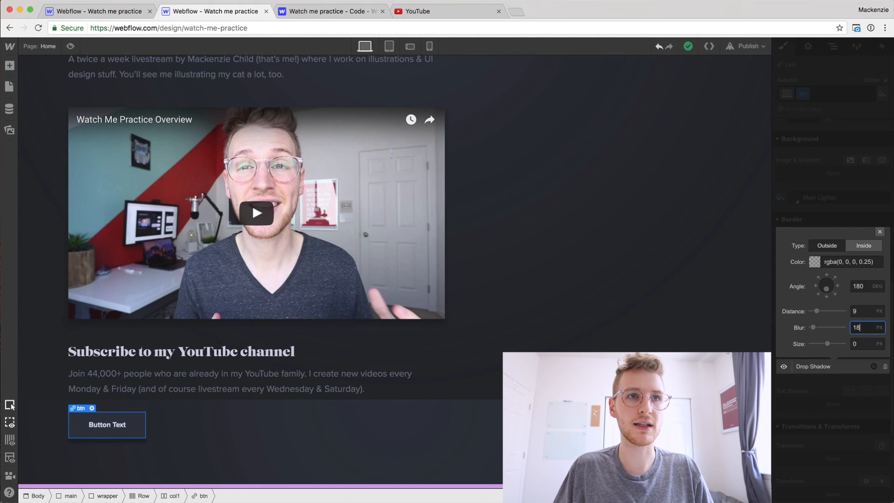
left_click(820, 147)
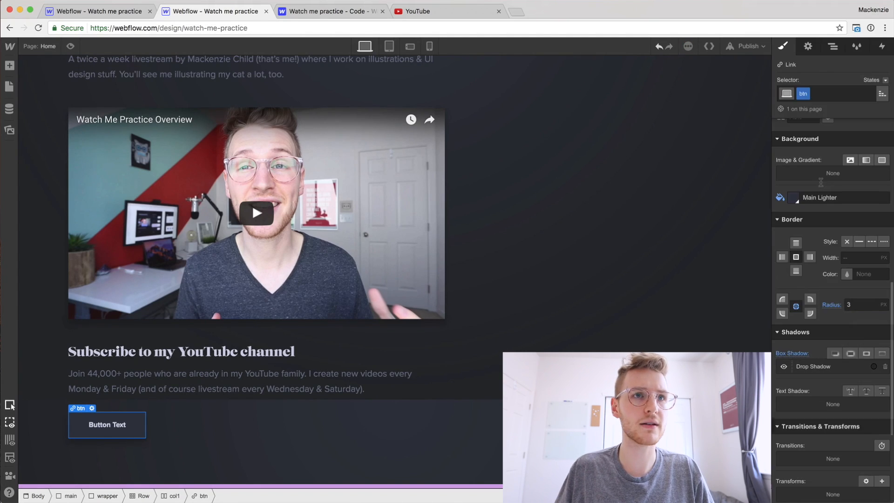
left_click(303, 419)
left_click(311, 463)
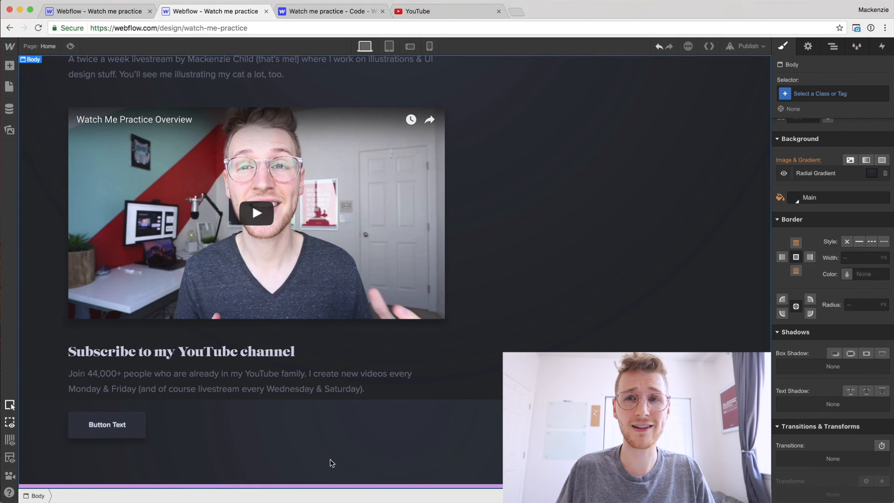
Set the background colour of the btn class's Hover state to the Highlight swatch
left_click(107, 424)
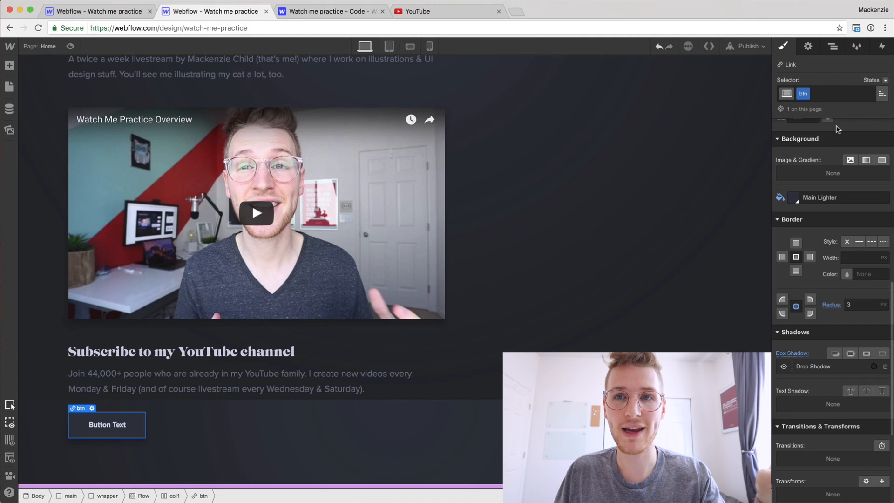
left_click(877, 81)
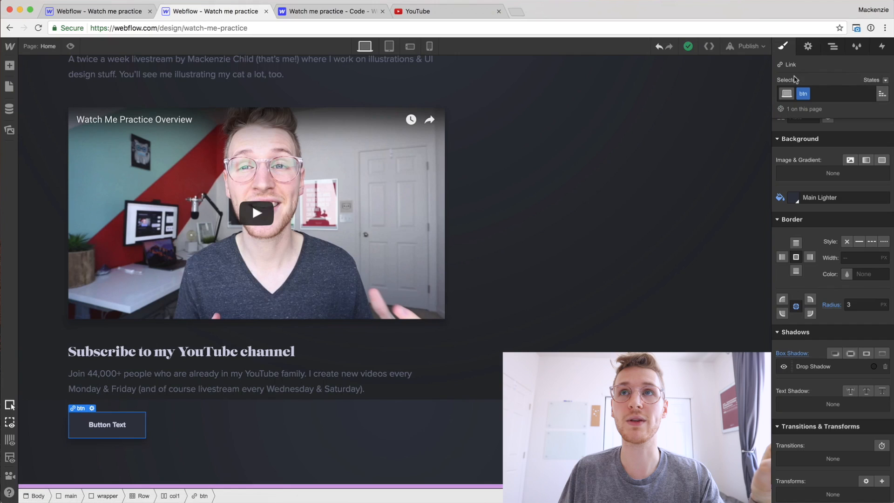
left_click(878, 81)
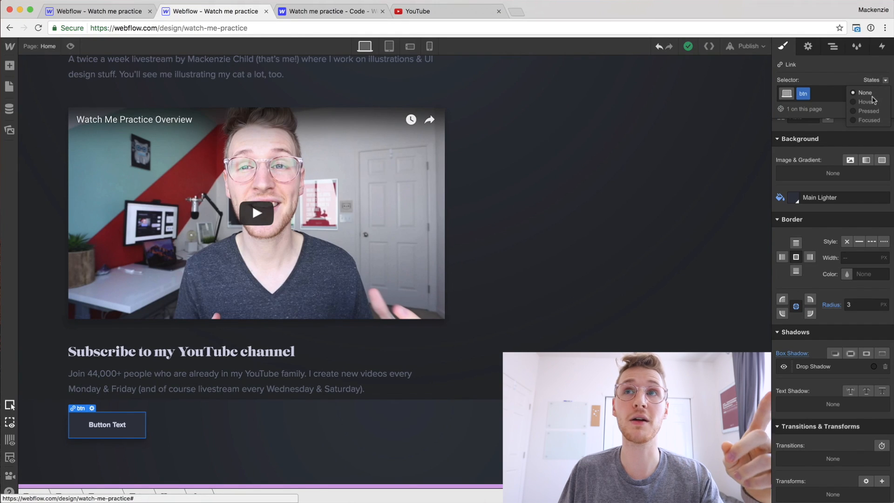
left_click(868, 98)
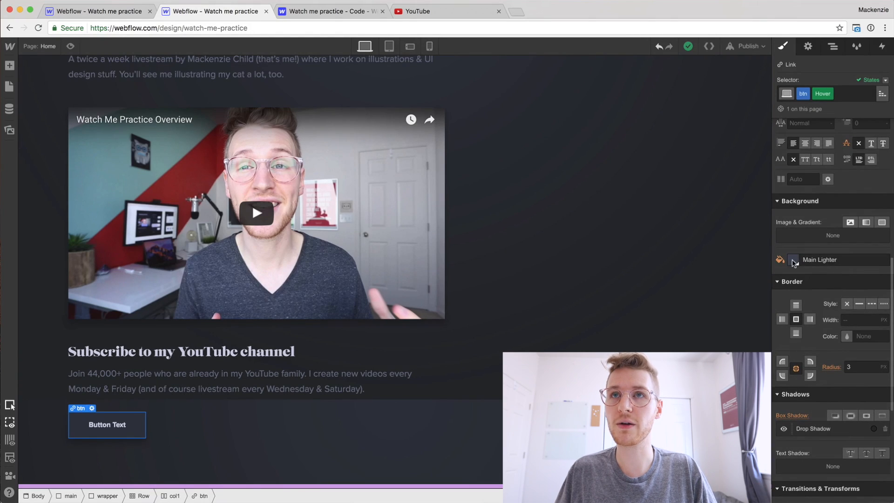
left_click(792, 262)
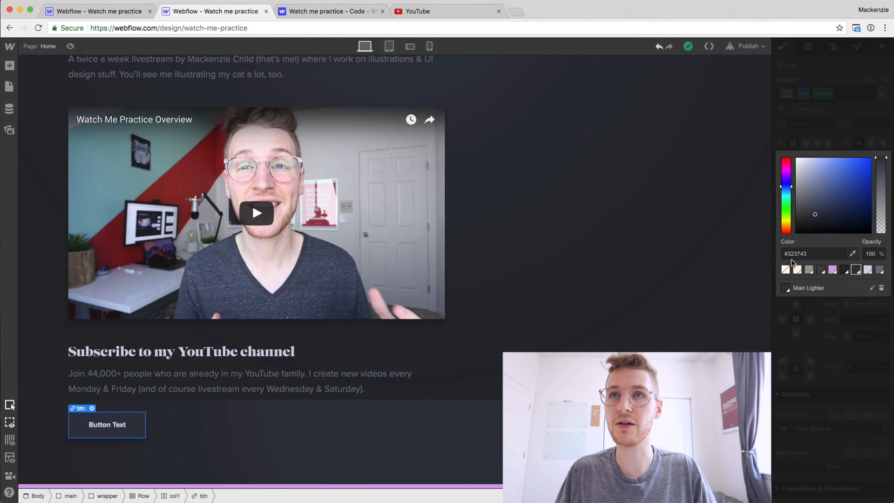
left_click(832, 269)
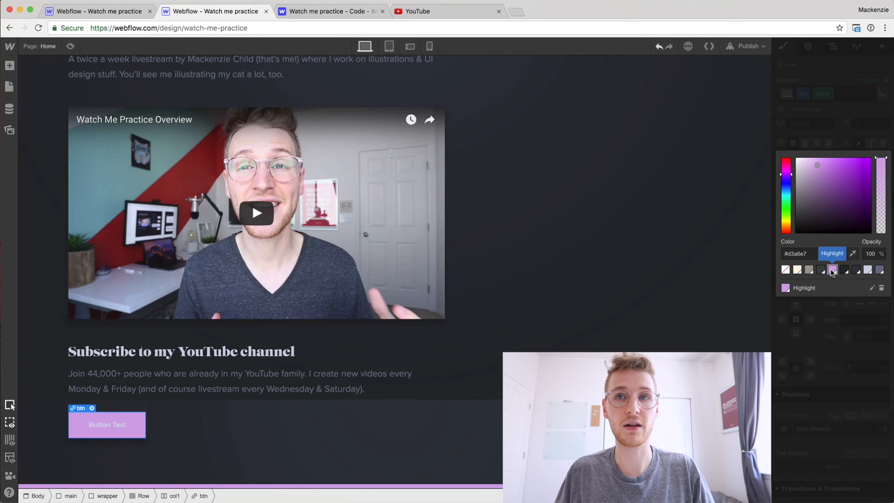
left_click(826, 357)
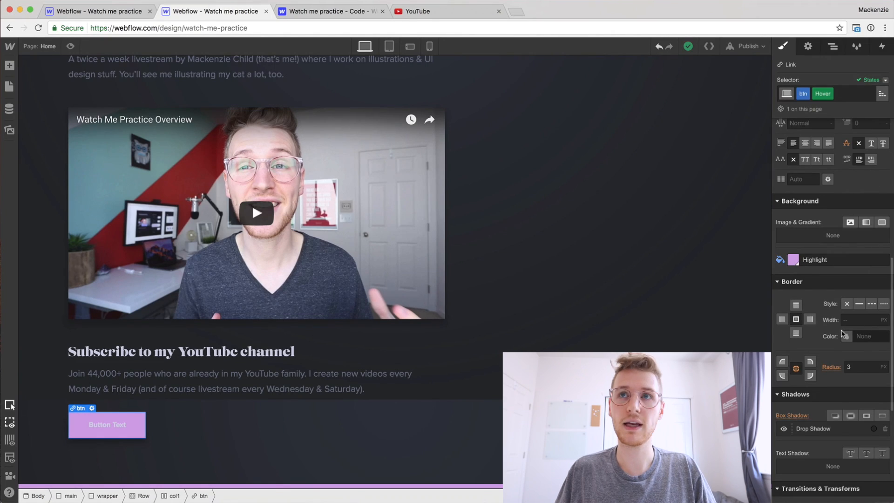
Return the btn class to its None state and add a Background Color transition
scroll(843, 332, "up", 5)
left_click(872, 79)
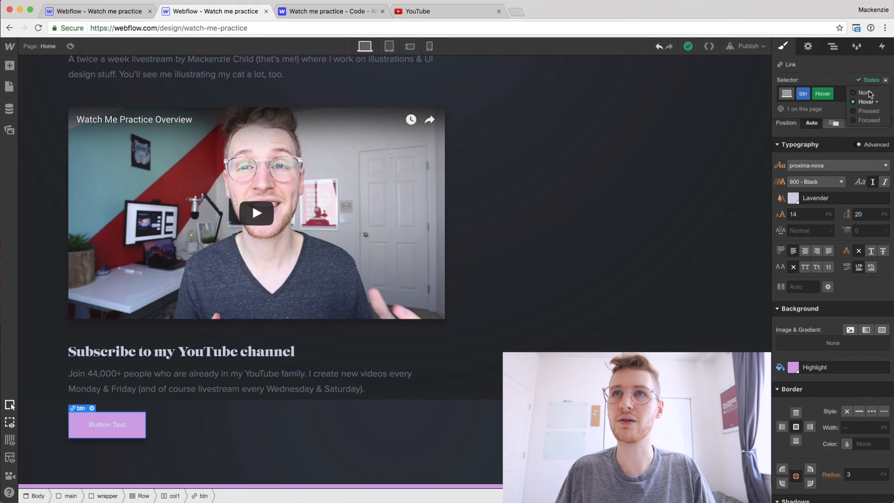
left_click(868, 102)
scroll(839, 226, "down", 5)
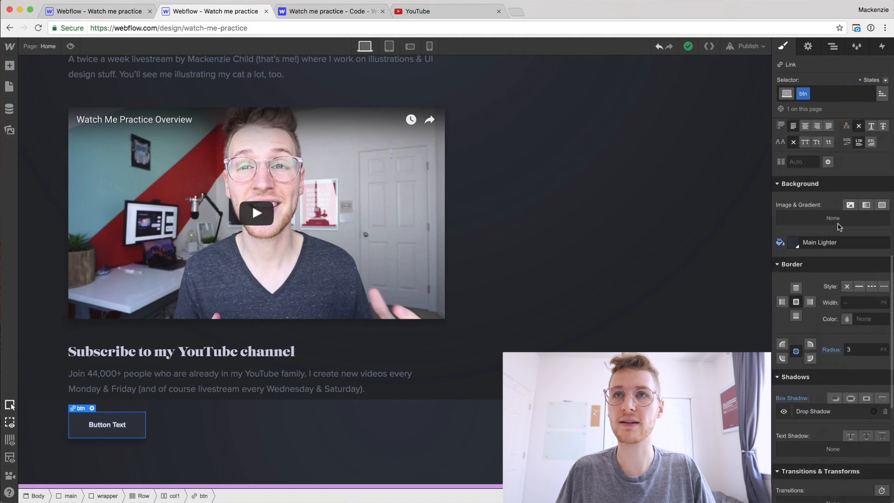
scroll(839, 226, "down", 5)
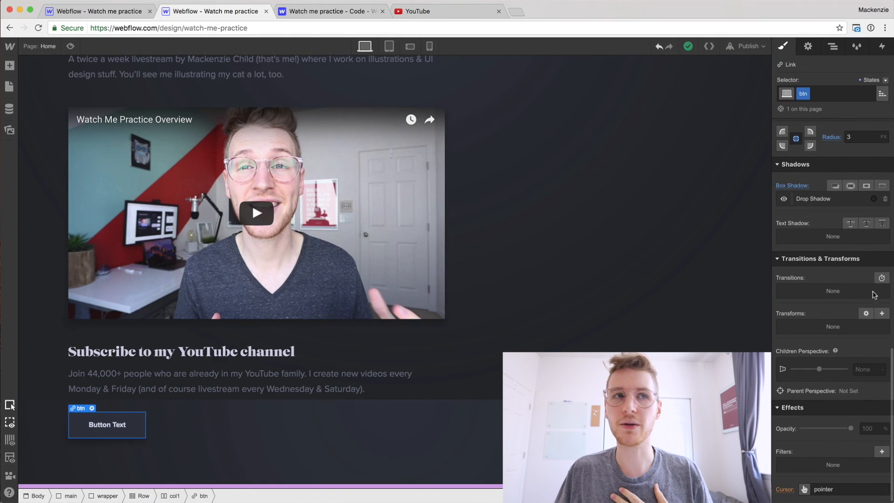
left_click(881, 278)
left_click(838, 325)
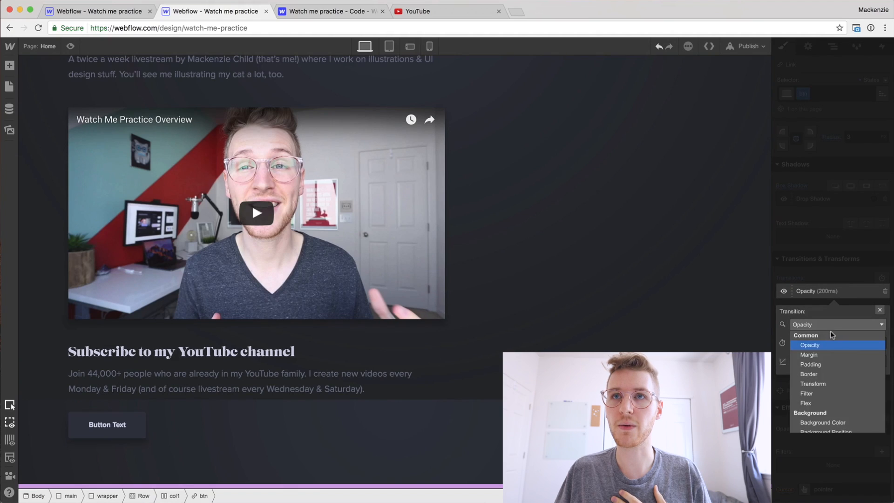
scroll(831, 356, "down", 3)
scroll(831, 355, "up", 2)
scroll(832, 359, "down", 1)
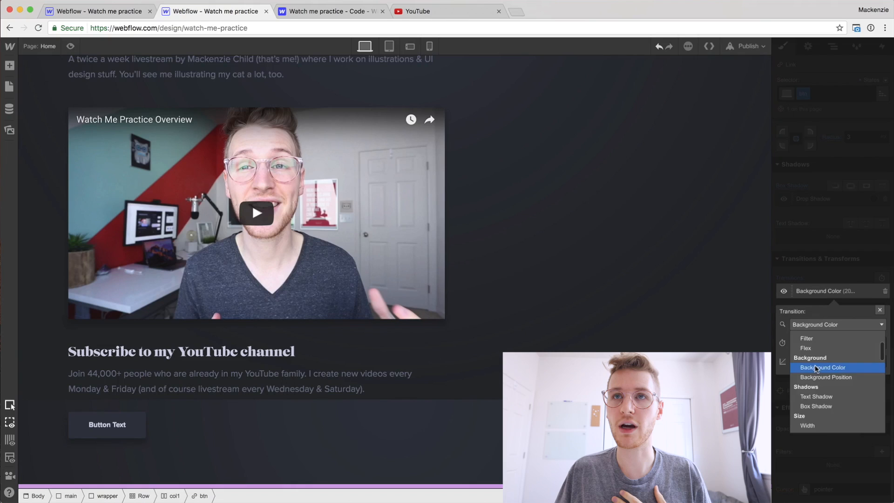
left_click(818, 365)
Set the Background Color transition's duration to 350 ms and its easing to Ease In Out Quart
left_click(861, 342)
type("250")
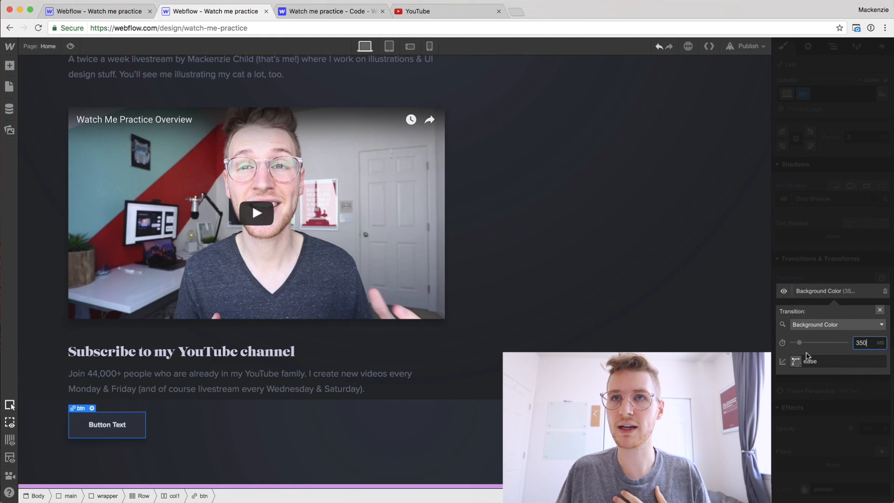
left_click(795, 362)
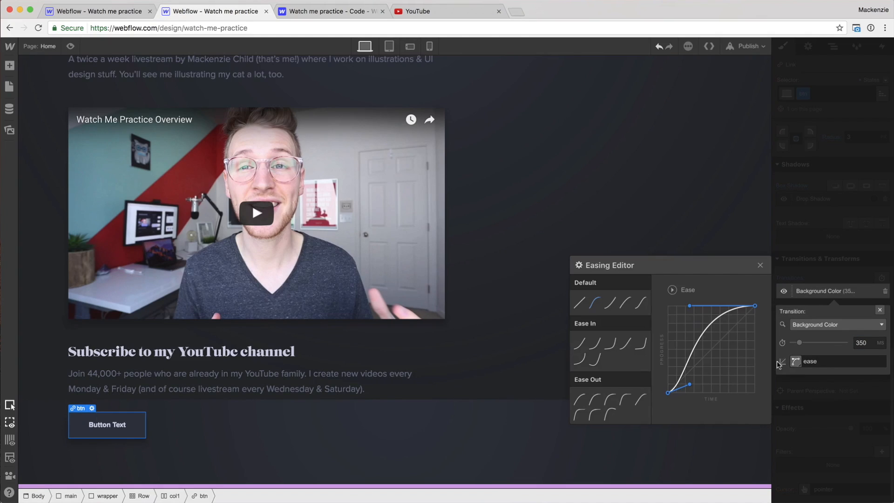
scroll(610, 414, "down", 3)
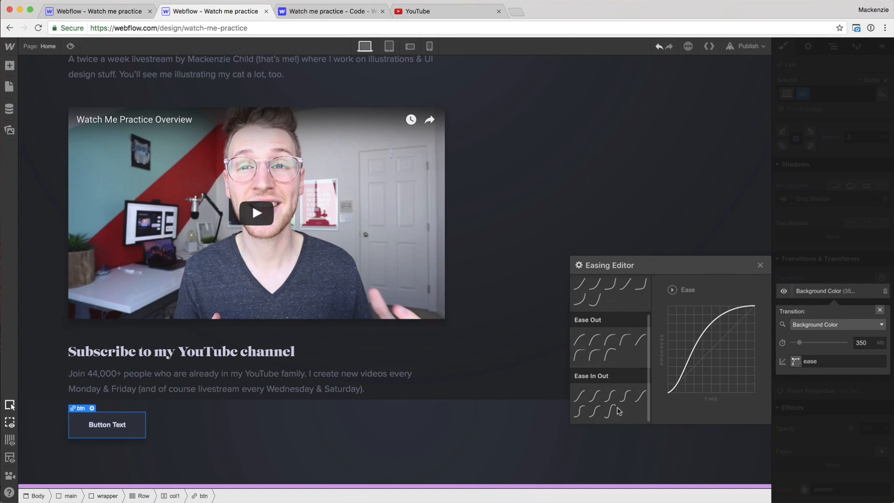
left_click(611, 397)
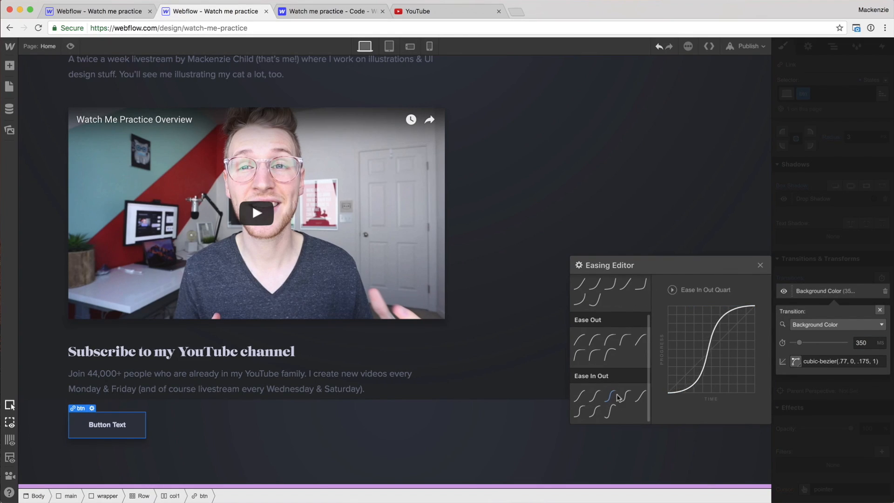
left_click(821, 417)
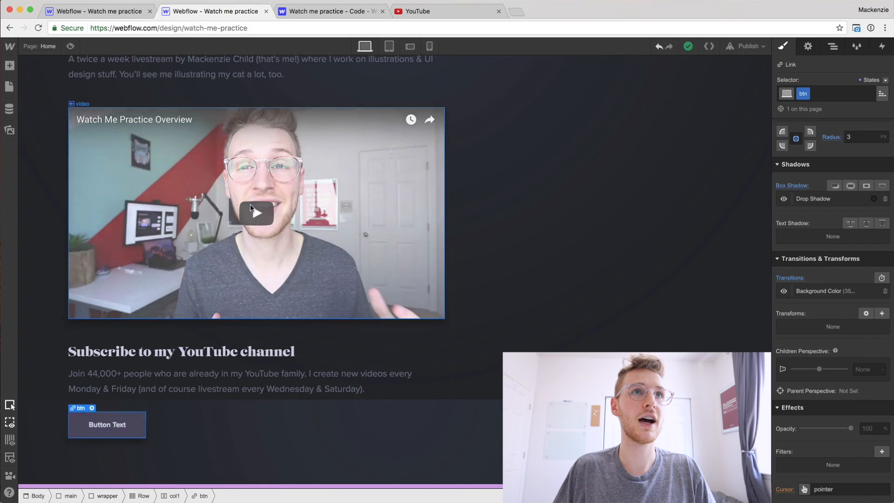
Preview the page to check the button and replace its label with "Subscribe"
left_click(70, 47)
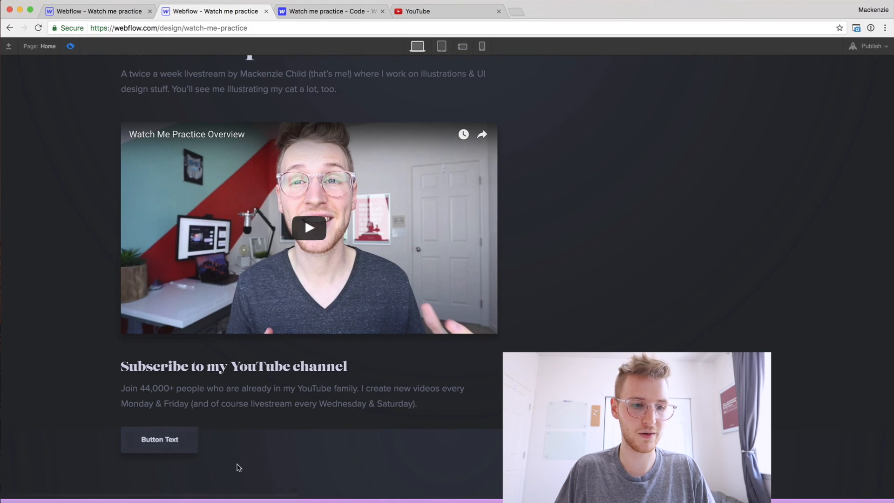
left_click(72, 46)
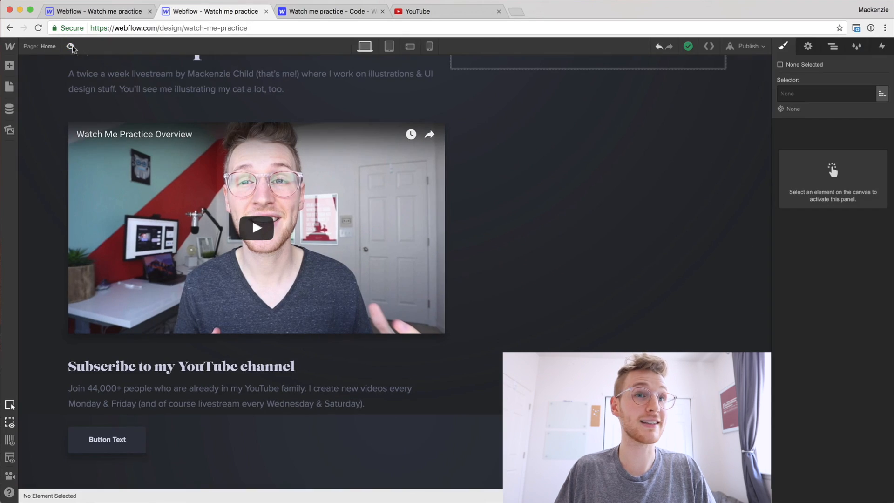
double_click(113, 438)
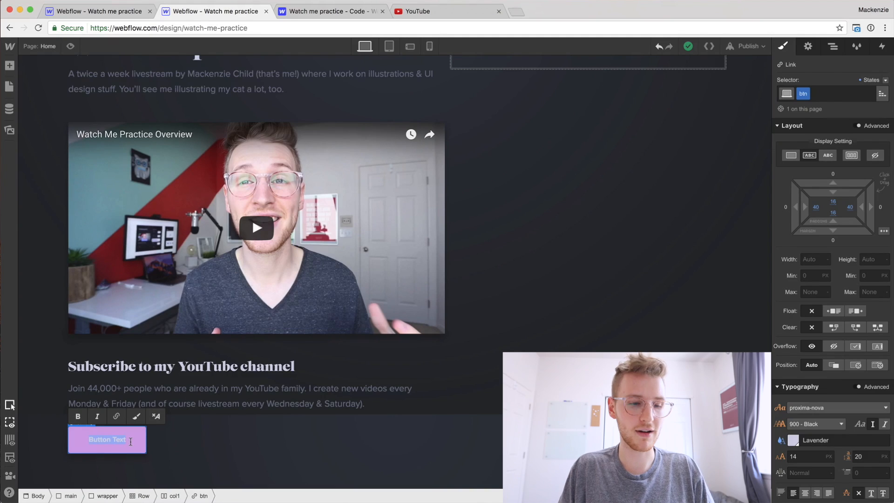
type("Subscribe")
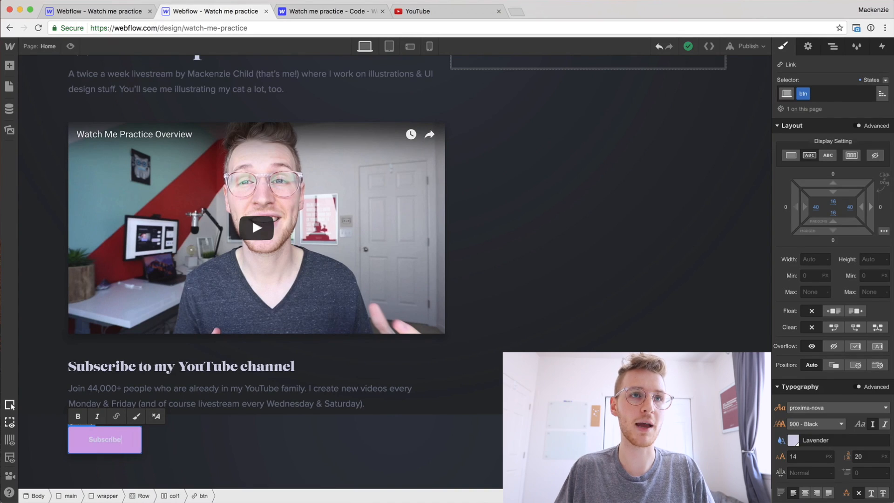
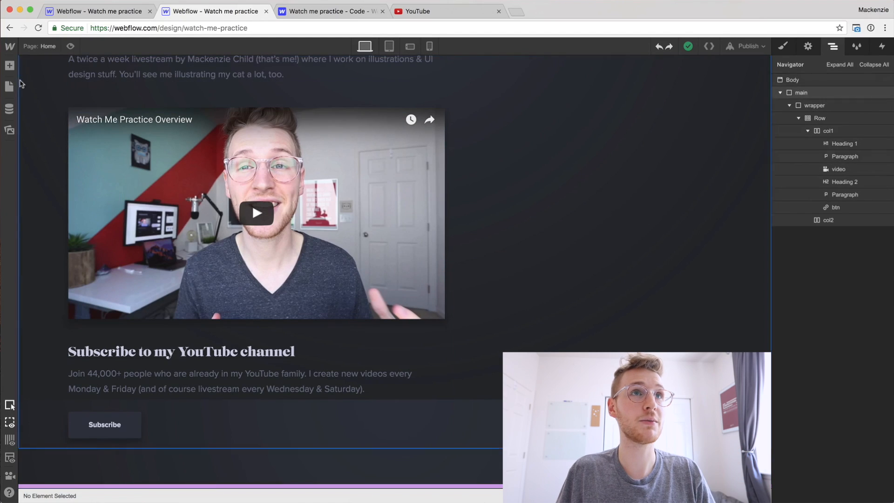
Add a div block below the video in col1 and nest the Heading 2, its paragraph and the btn link inside it
left_click(9, 65)
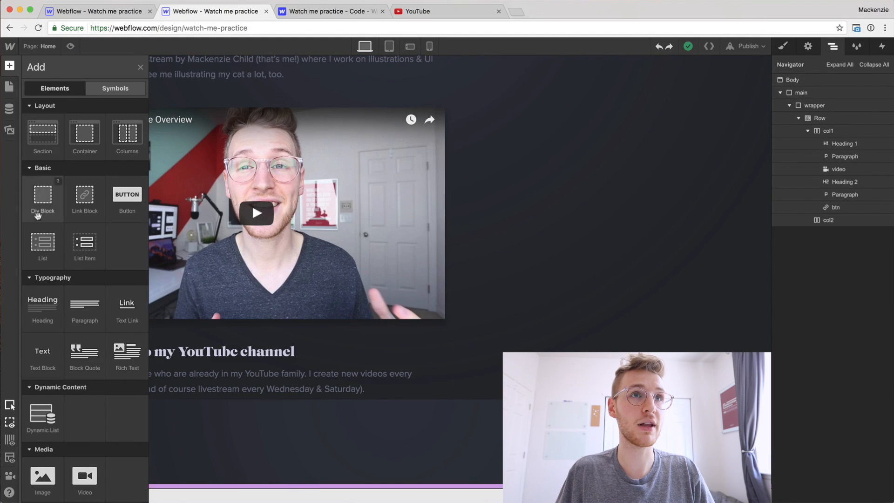
left_click_drag(70, 203, 834, 184)
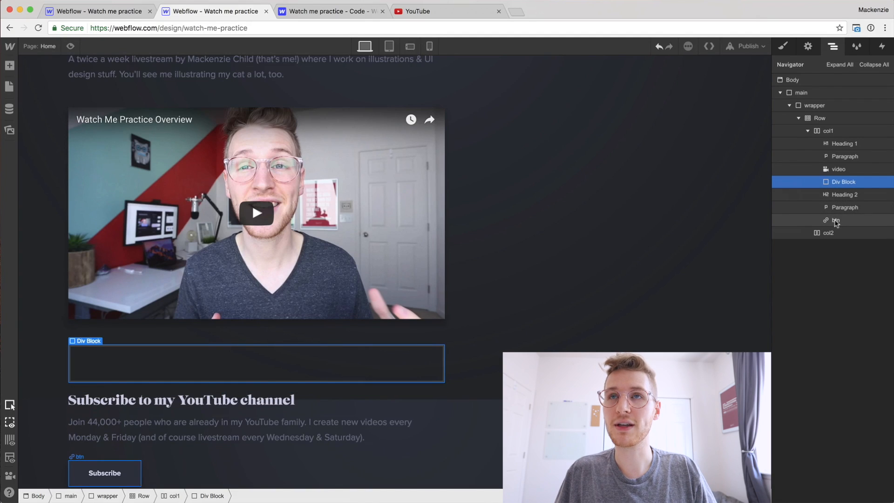
left_click_drag(836, 221, 843, 184)
left_click_drag(843, 223, 844, 193)
left_click_drag(843, 198, 843, 193)
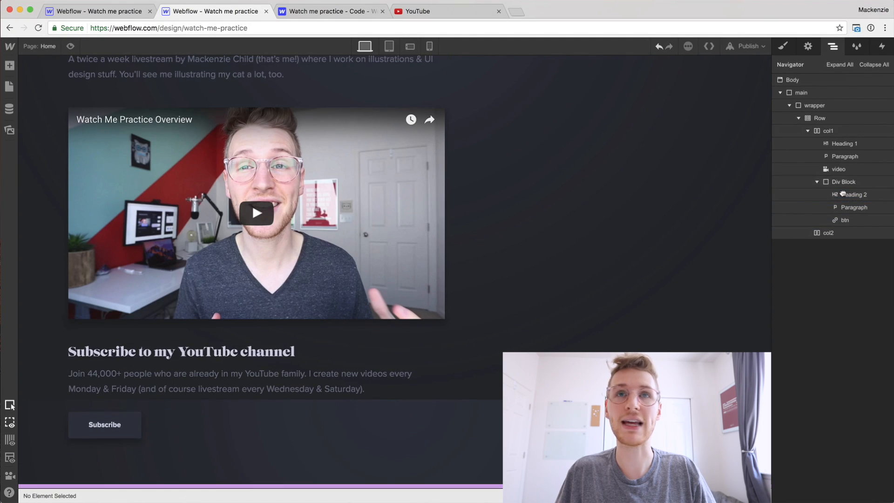
Give the new div block around the subscribe content the class subscribeBlock
left_click(842, 182)
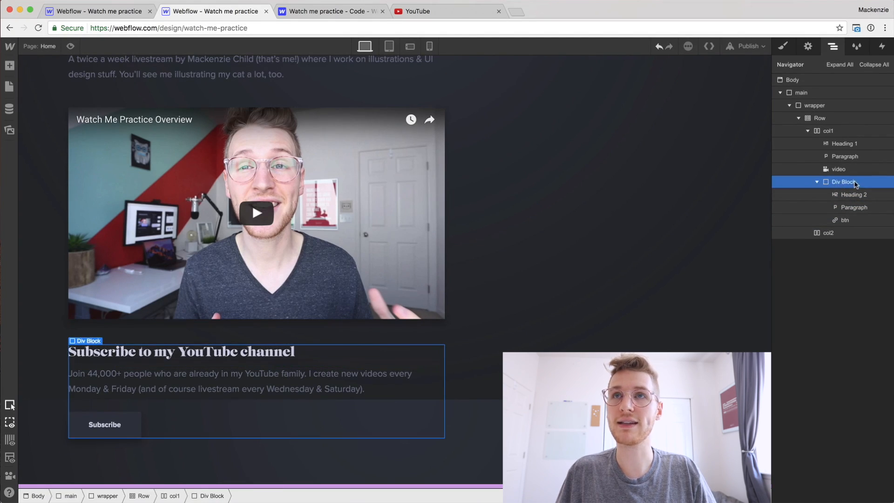
left_click(782, 46)
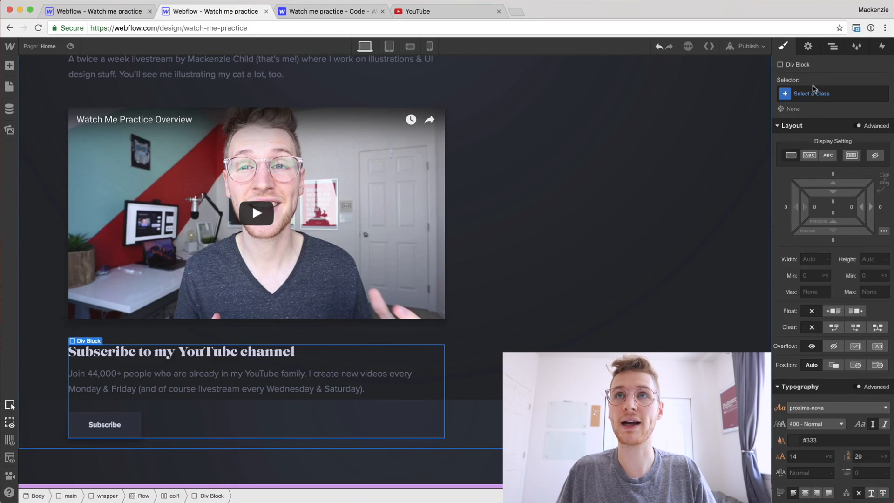
left_click(813, 96)
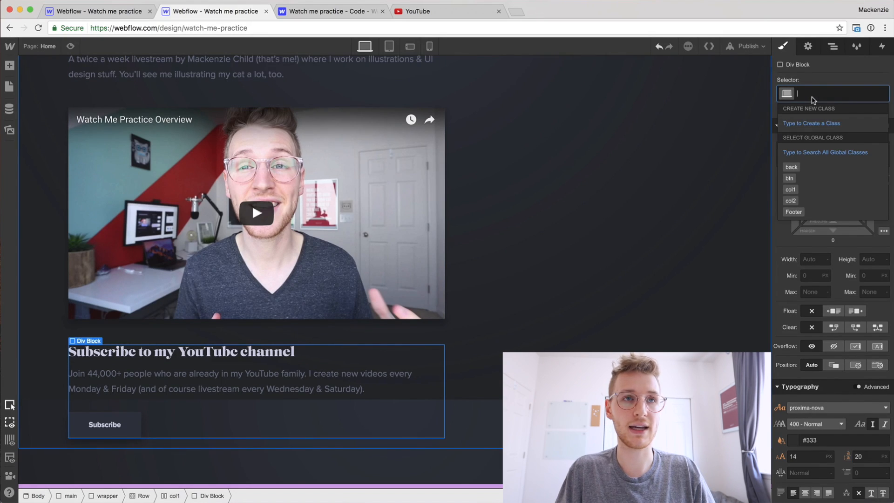
type("subscribeBlock")
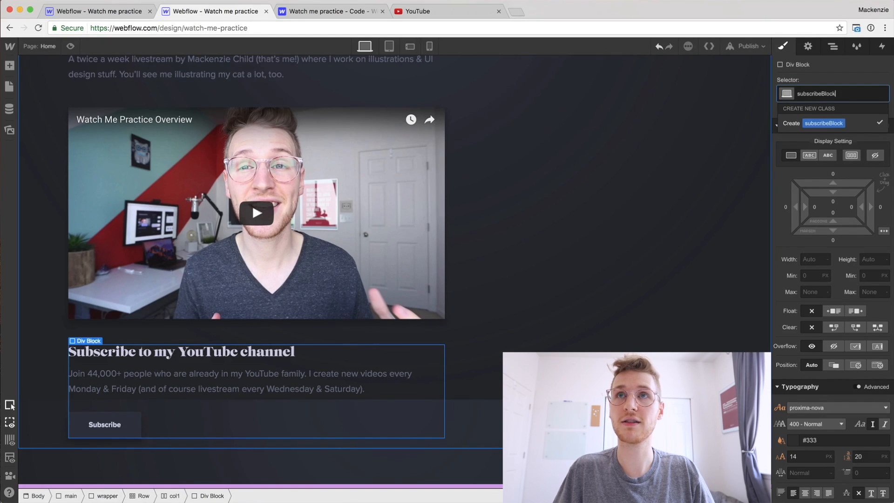
key("Return")
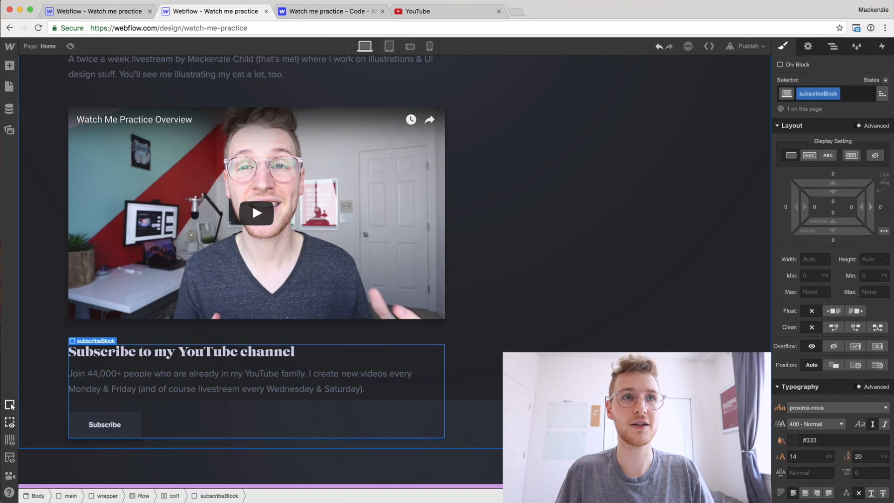
Turn the subscribeBlock div into a symbol named "Subscribe to YouTube CTA"
right_click(417, 426)
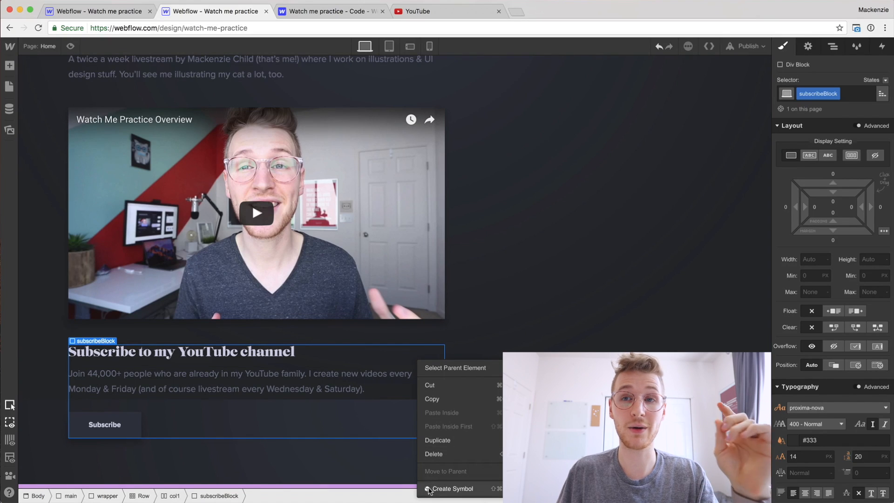
left_click(429, 488)
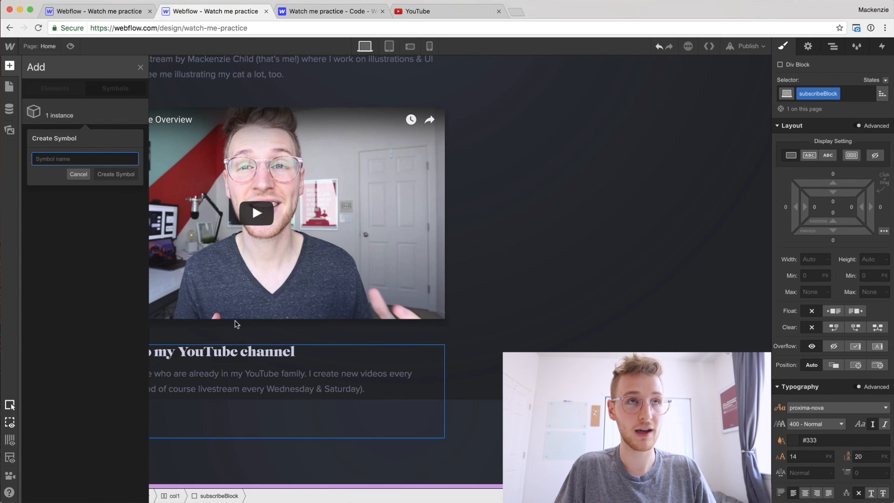
type("Subscribe to YouTube CTA")
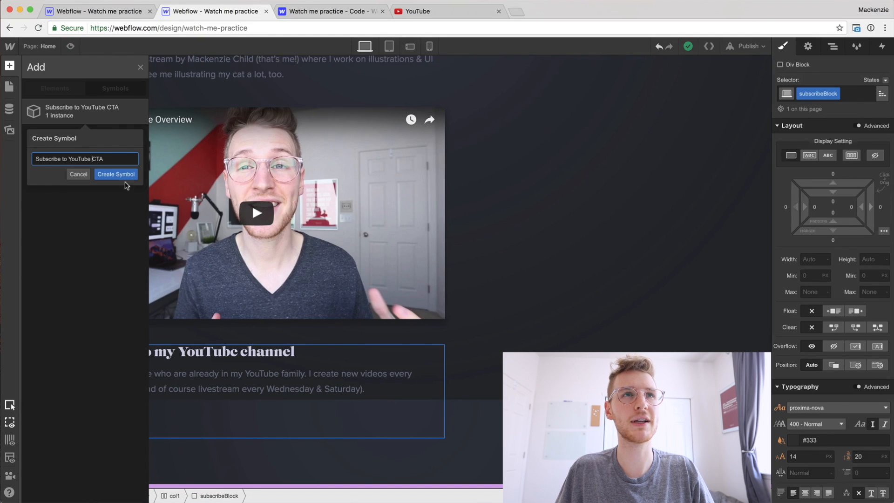
left_click(122, 175)
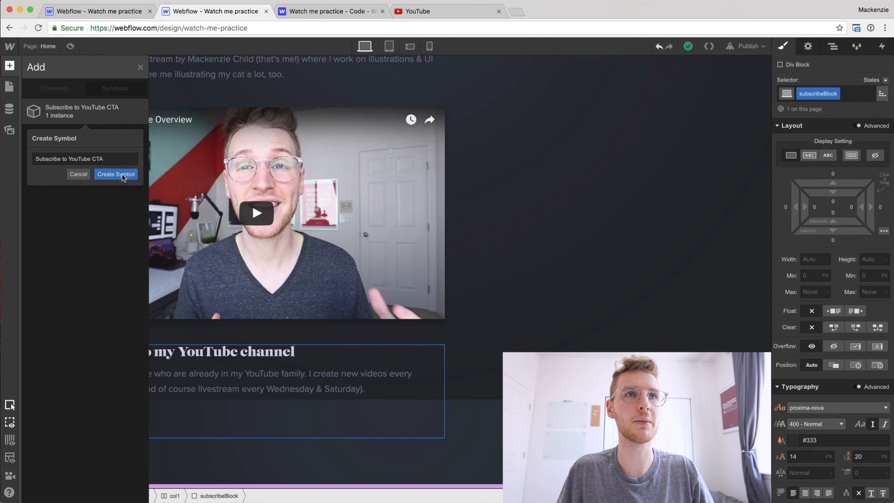
Try out the Subscribe to YouTube CTA symbol by placing an instance in the empty col2, and delete that instance
scroll(507, 343, "up", 4)
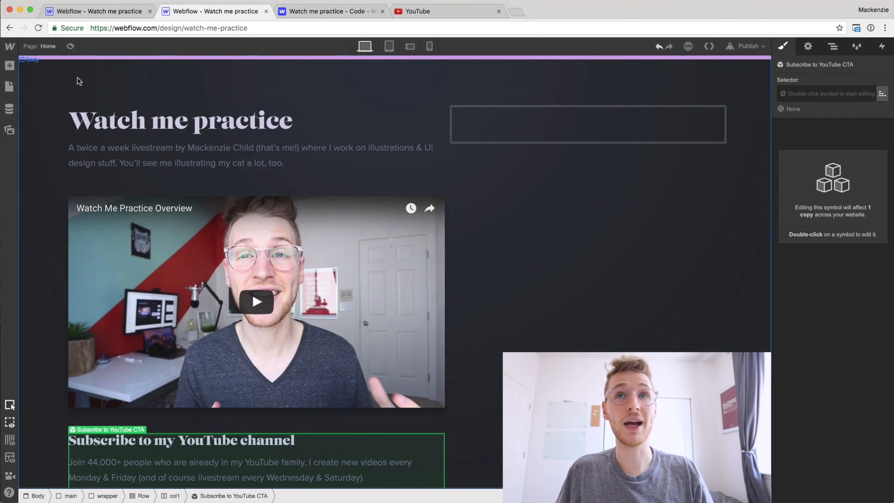
left_click(9, 66)
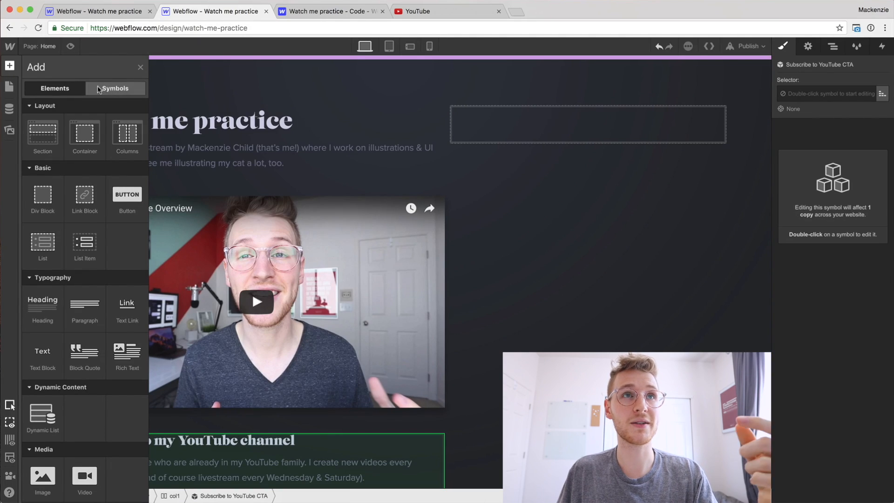
left_click(114, 88)
left_click_drag(50, 139, 505, 135)
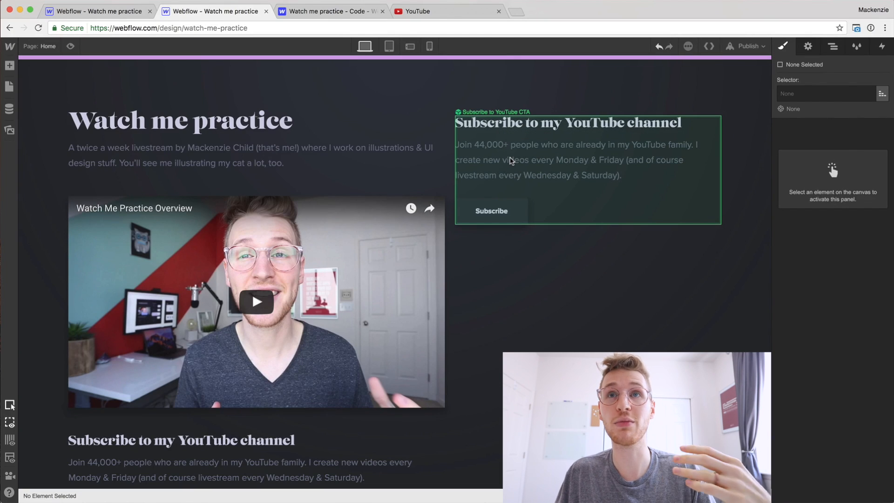
left_click(560, 153)
key("Delete")
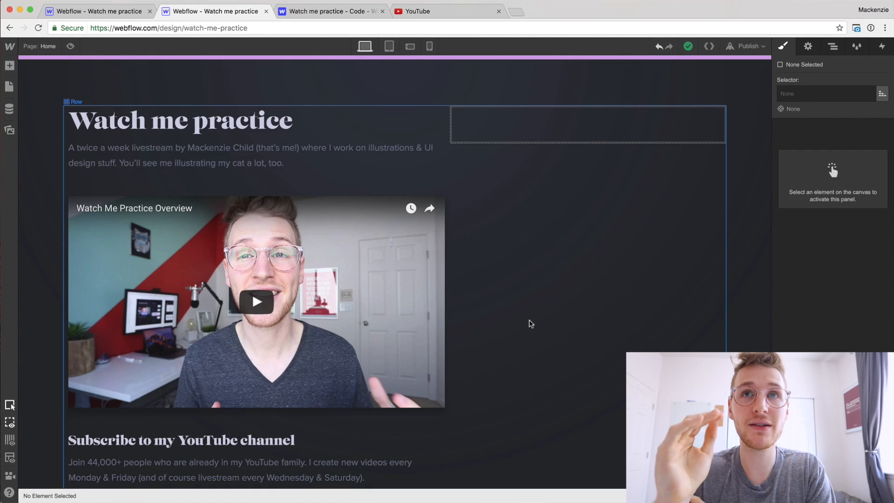
Switch to Sketch, delete the grey spacer square above the mockup's header and review the Recent Livestreams column
key("super+Tab")
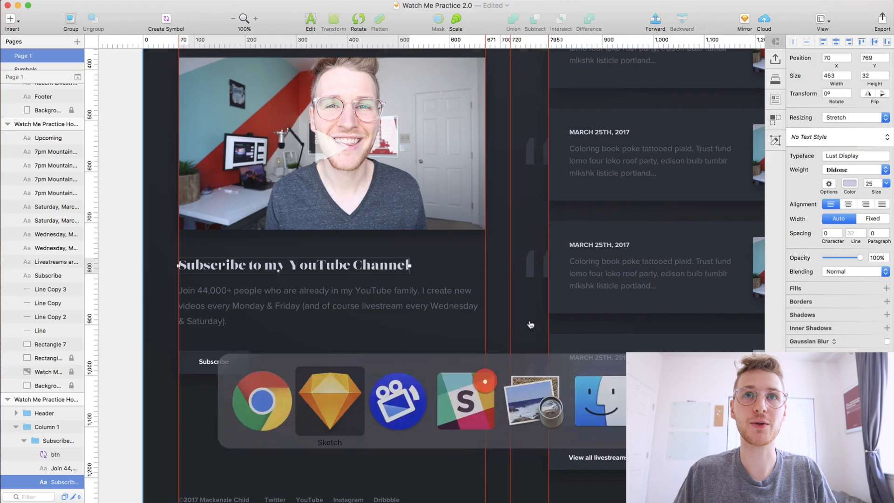
scroll(566, 275, "up", 5)
scroll(565, 275, "right", 6)
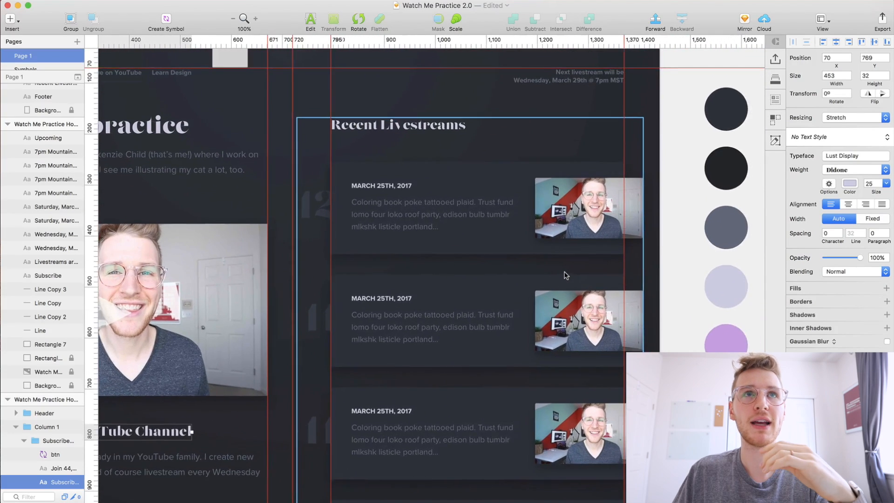
left_click(213, 71)
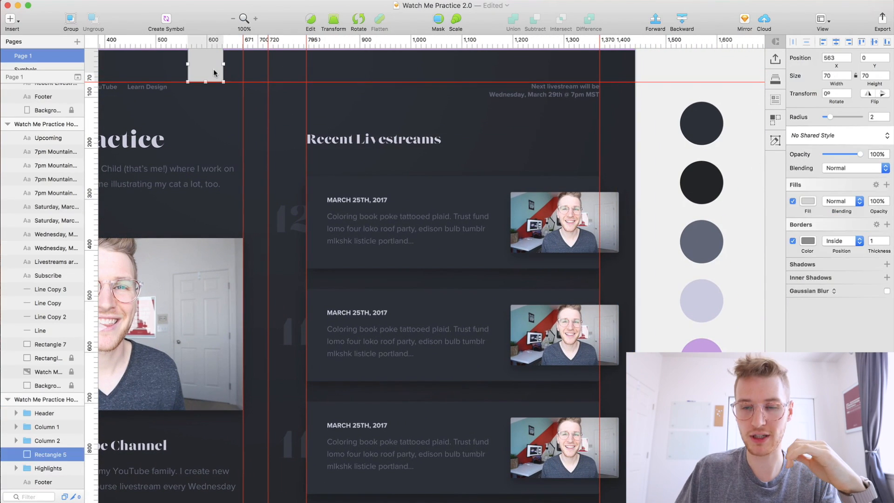
key("Delete")
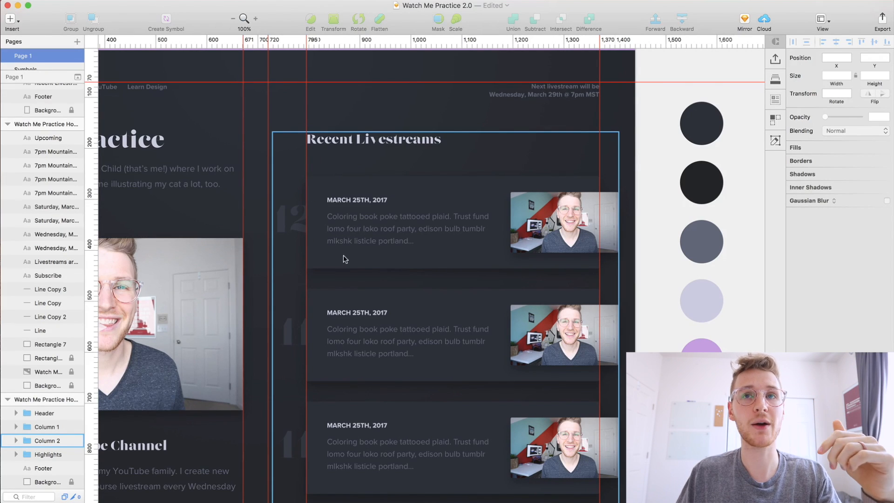
scroll(343, 256, "down", 3)
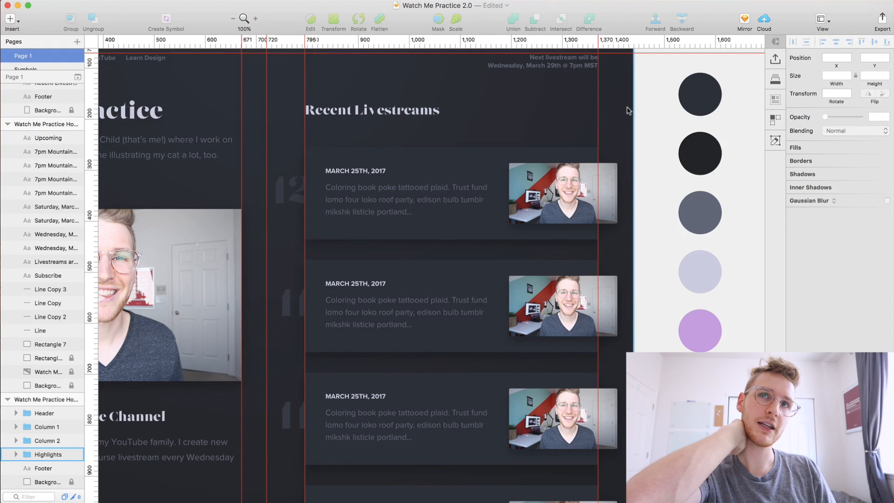
Switch back to Webflow in Chrome and examine the Livestreams collection's items and field settings
key("super+Tab")
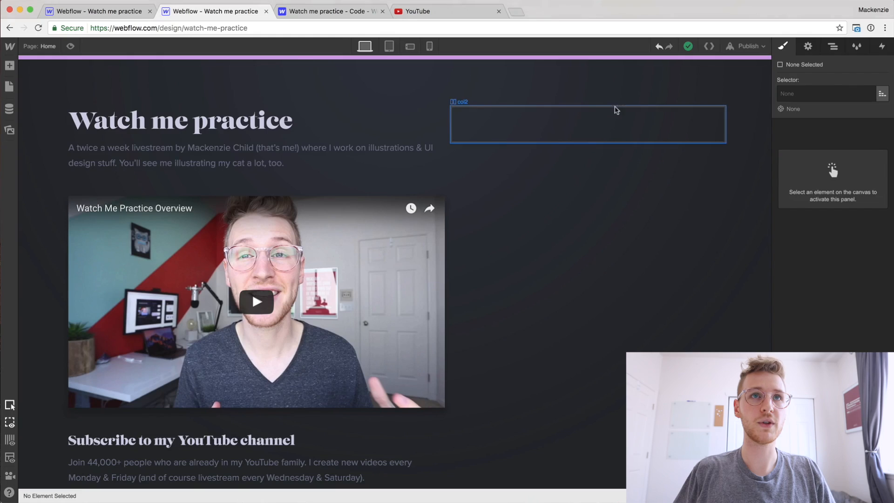
left_click(11, 110)
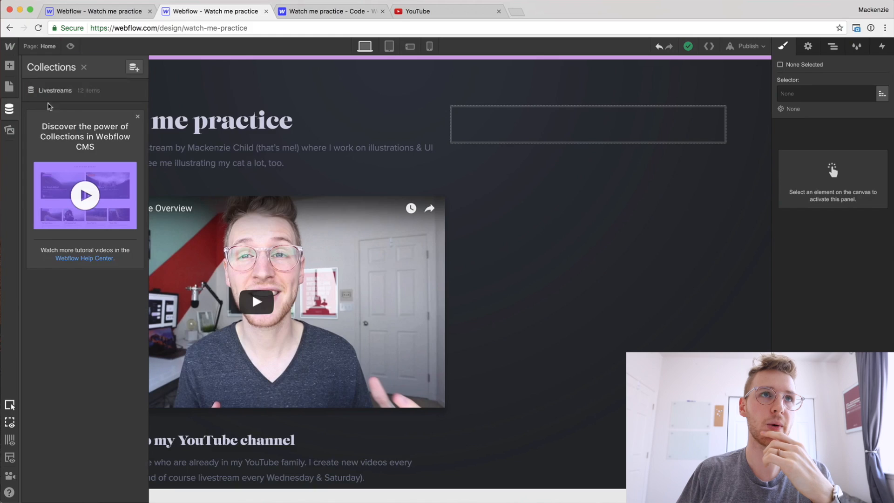
left_click(76, 93)
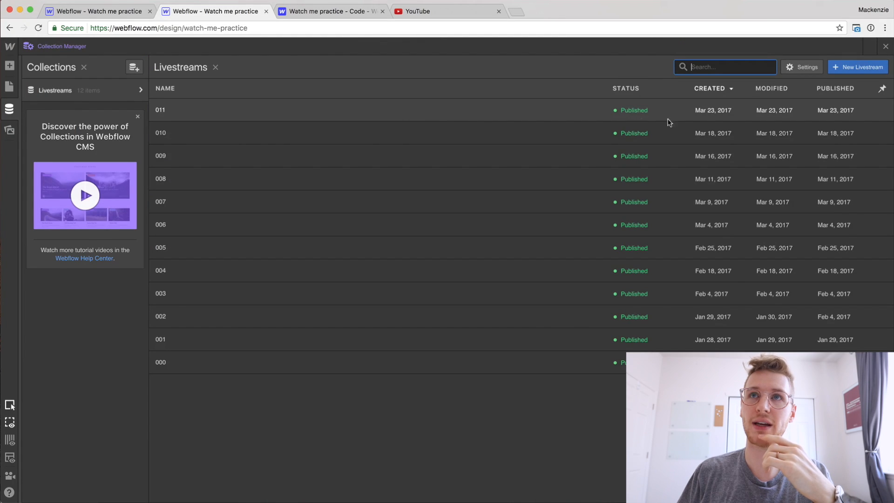
left_click(800, 68)
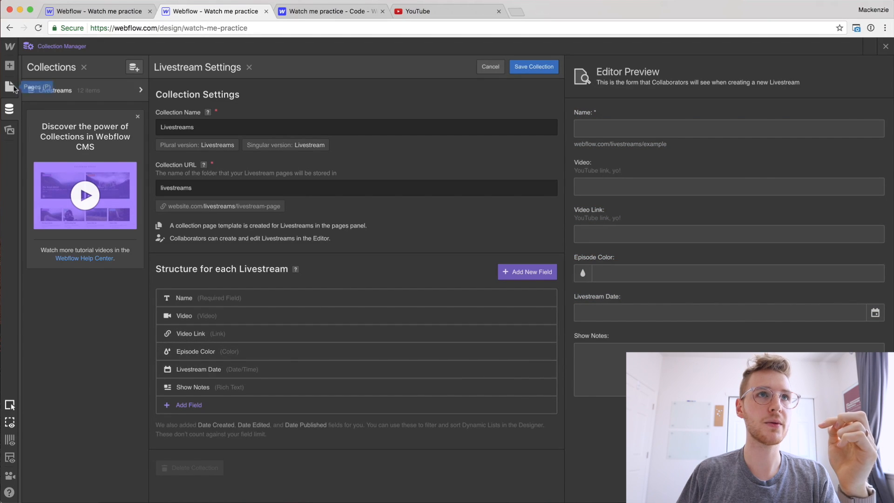
Open the Livestreams Template page and delete all of its top-level sections, including livestreams and Footer
left_click(11, 87)
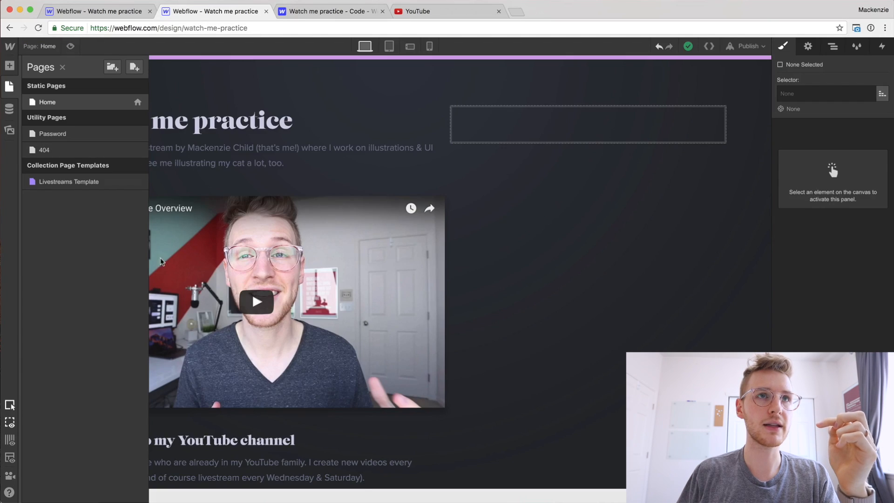
left_click(100, 182)
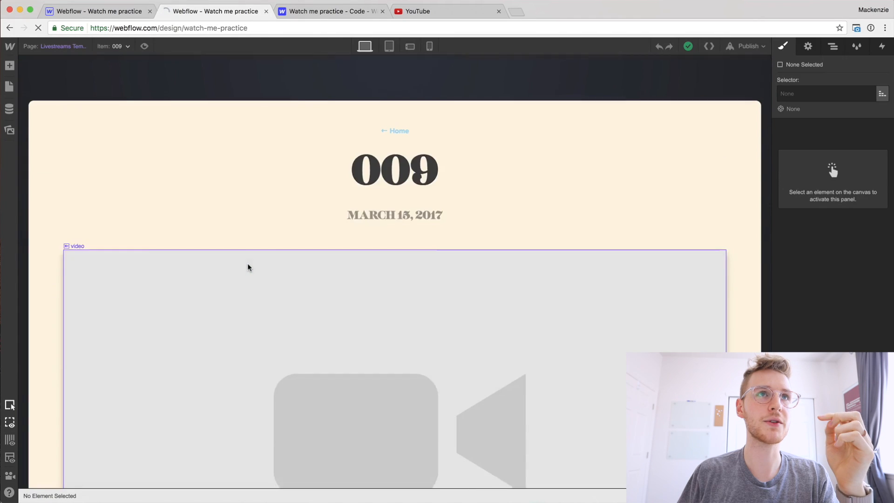
scroll(248, 266, "up", 10)
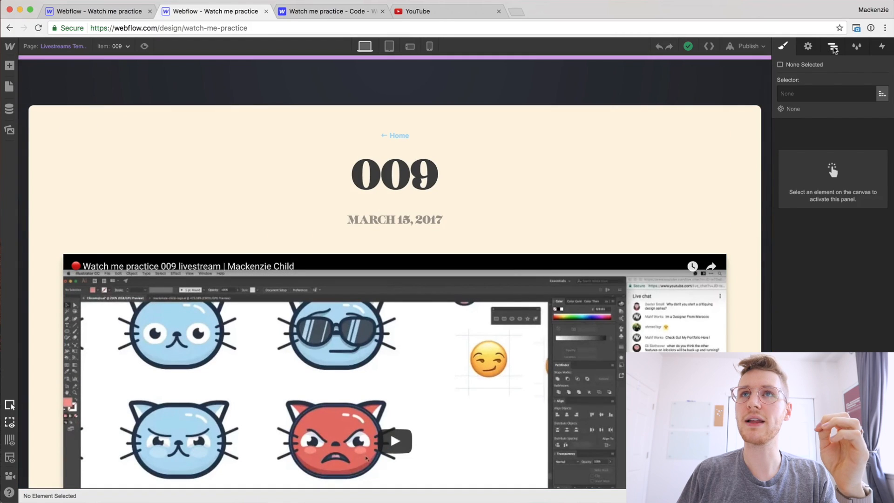
left_click(833, 46)
left_click(802, 93)
key("Delete")
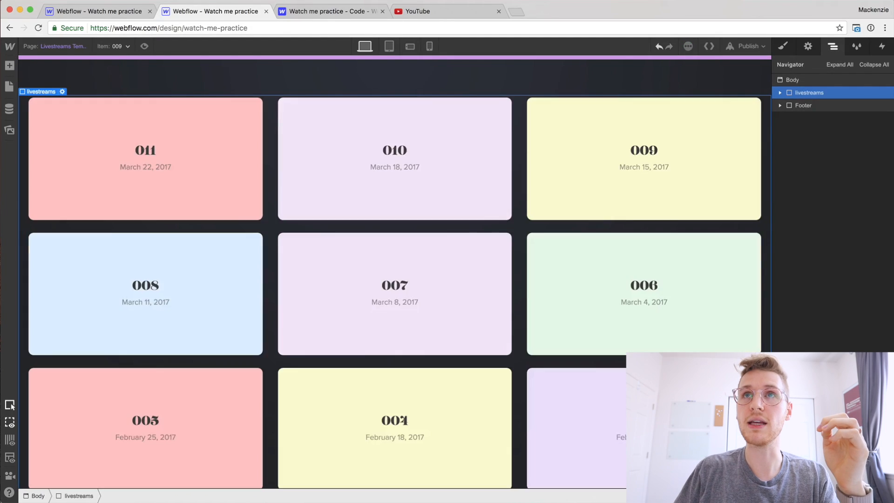
key("Delete")
key("Delete")
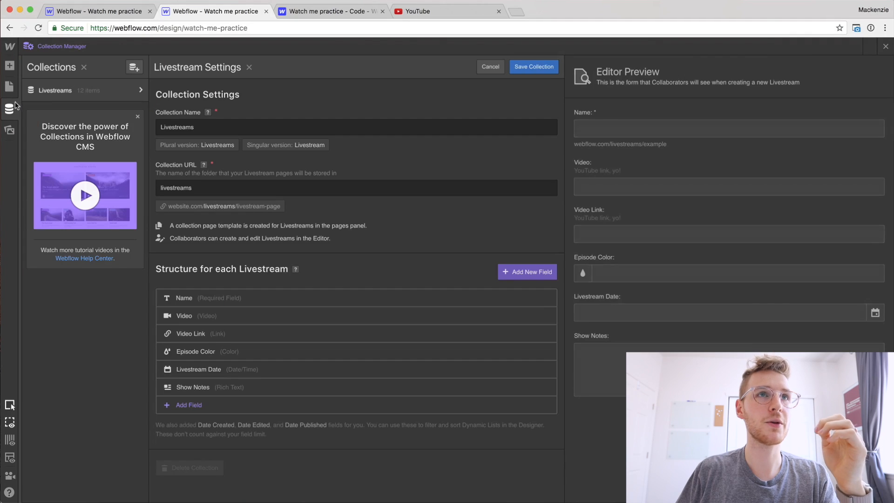
Delete the Episode Color field from the Livestreams collection, including its content
left_click(9, 108)
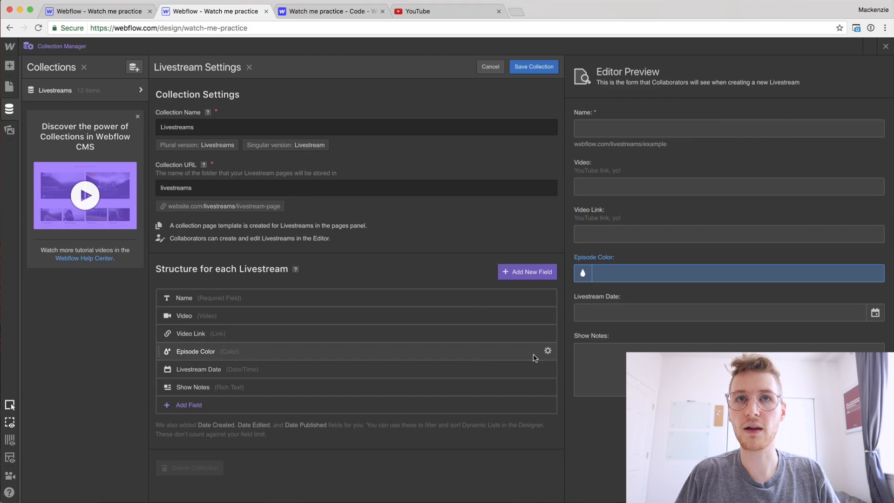
left_click(549, 352)
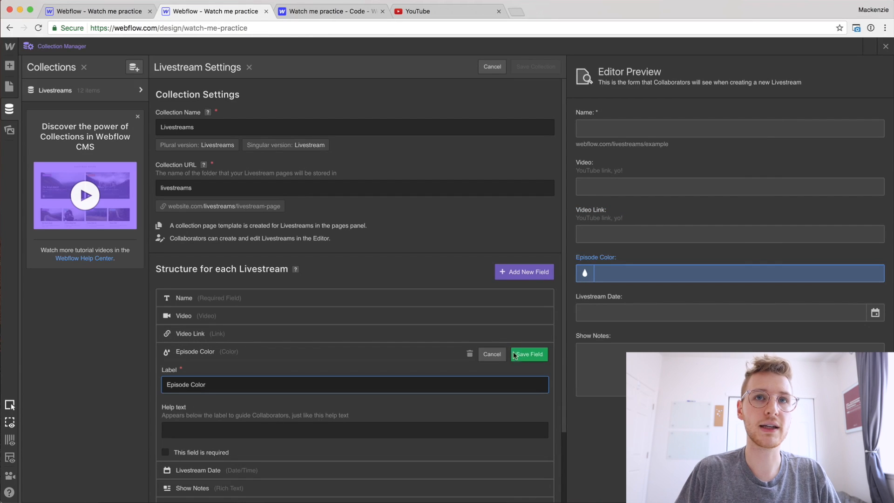
left_click(470, 354)
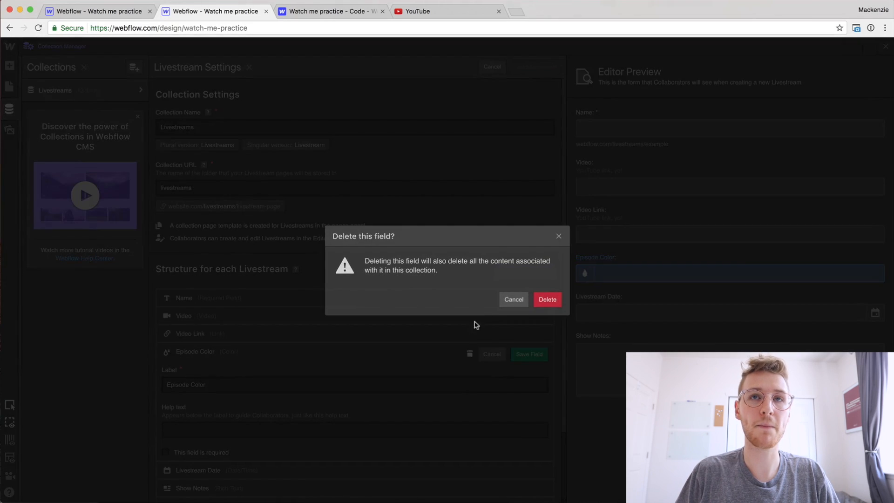
left_click(542, 300)
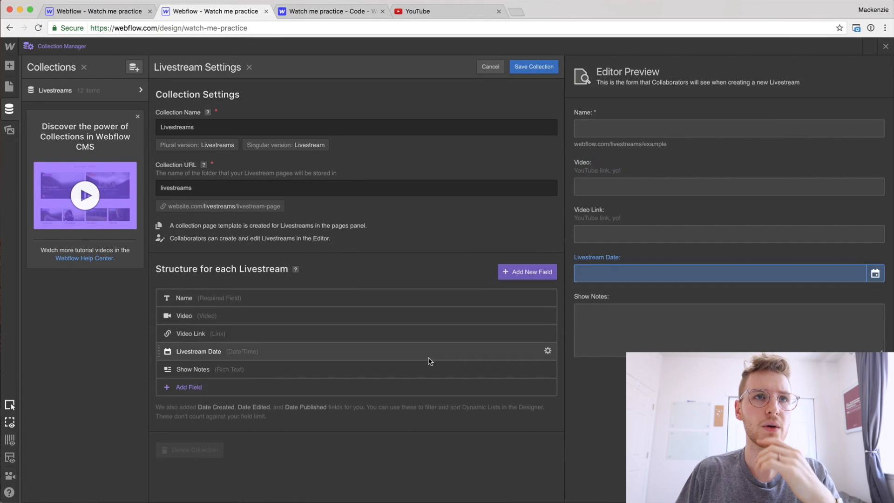
Add an Image field labelled Thumbnail to the Livestreams collection
left_click(265, 391)
left_click(307, 421)
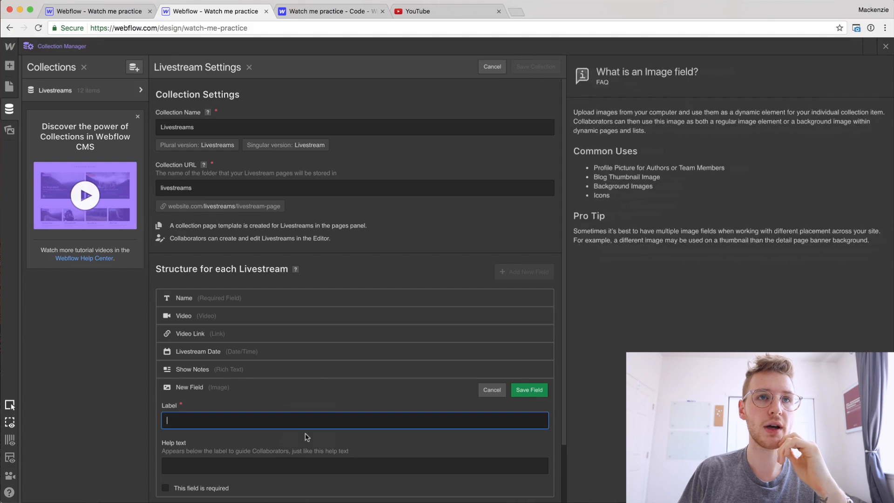
type("Thumbnail")
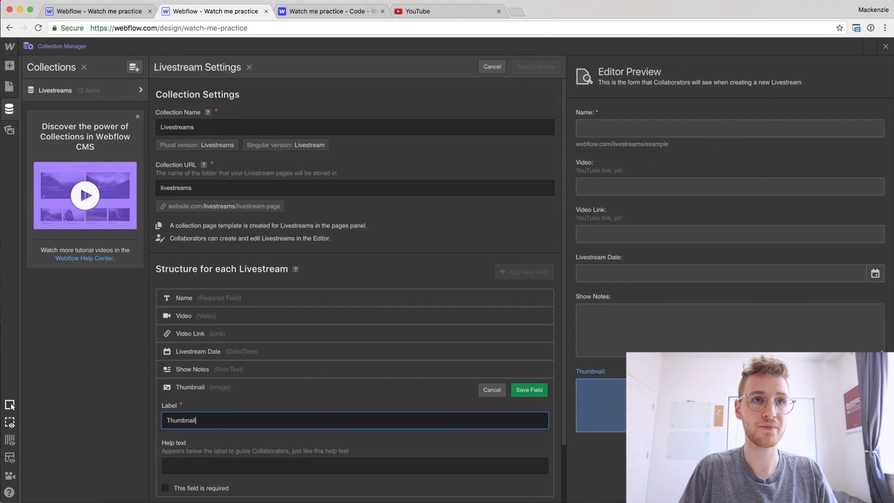
key("Return")
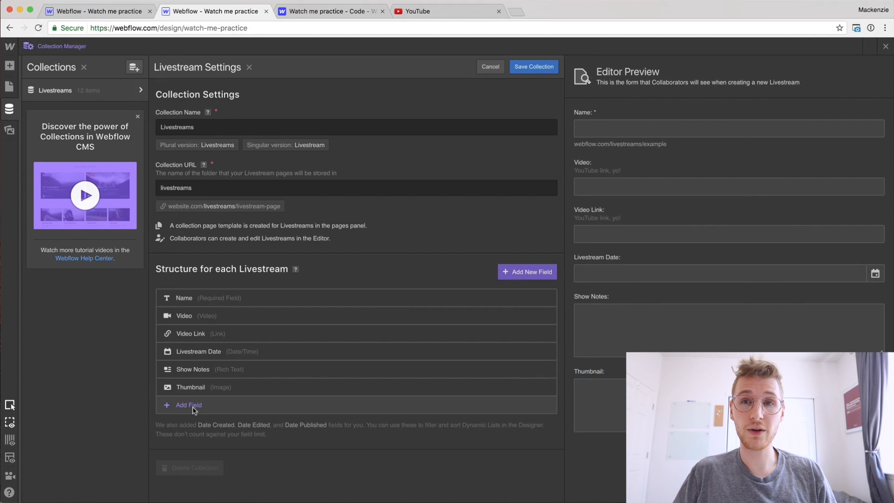
Check the Recent Livestreams column in Sketch, and back in Webflow in Chrome add a Number field labelled Livestream Number to the collection
key("super+Tab")
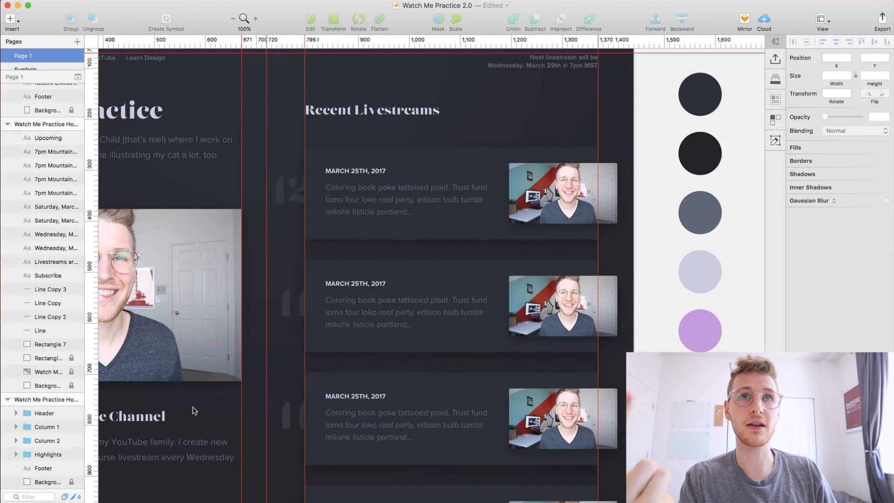
key("super+Tab")
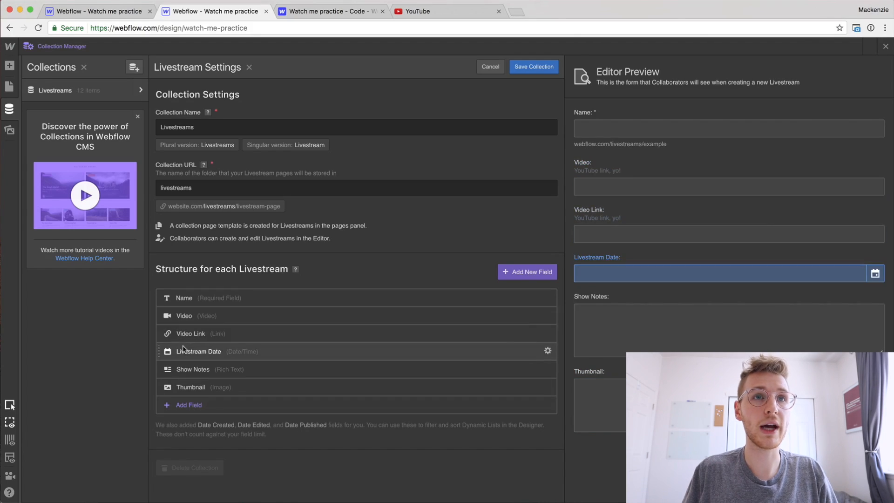
left_click(187, 405)
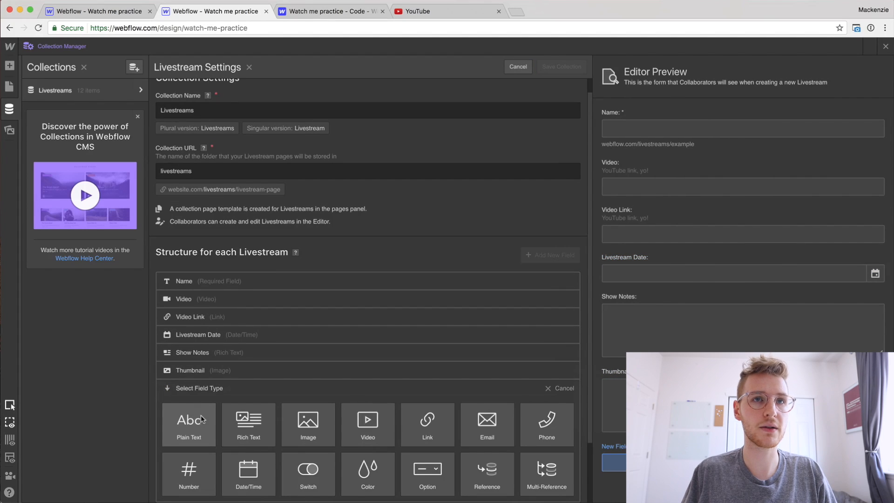
scroll(279, 419, "down", 2)
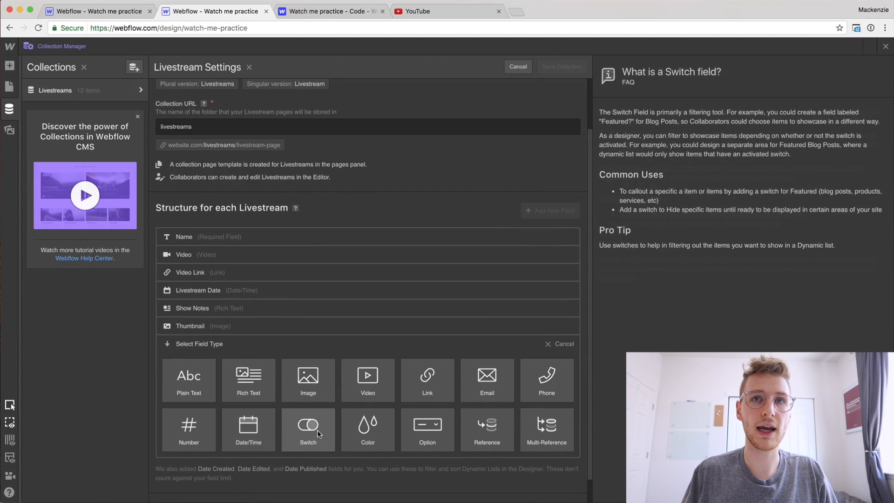
left_click(191, 433)
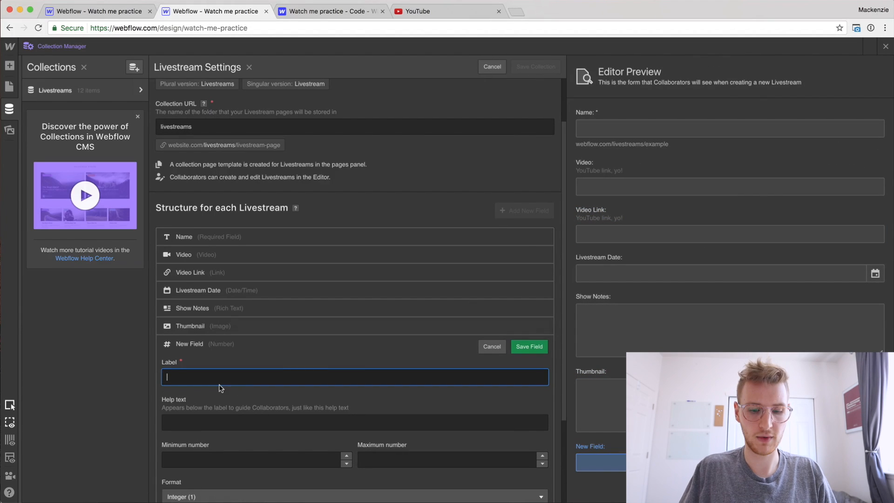
type("Livestream")
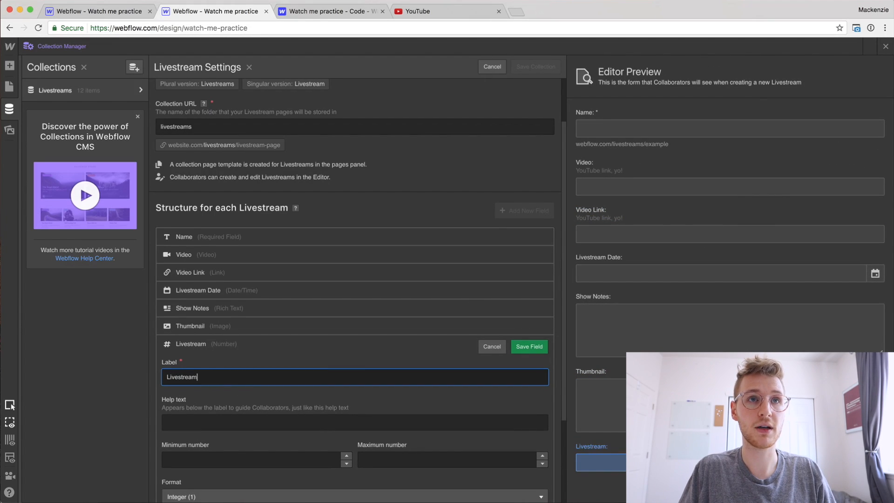
type(" Number")
key("Return")
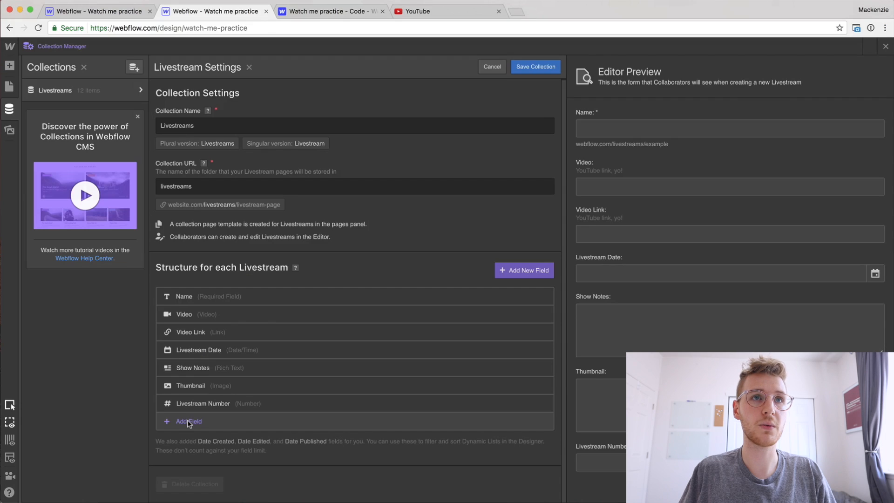
Add a Plain Text field labelled Excerpt to the Livestreams collection
left_click(188, 421)
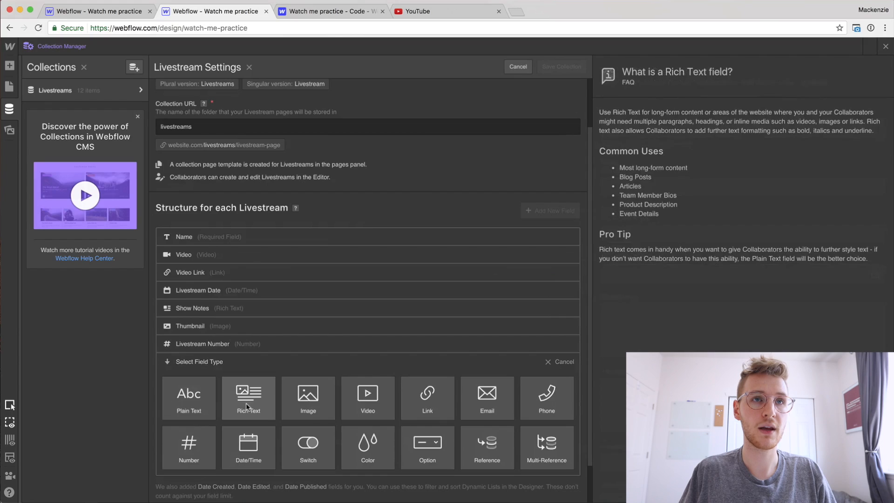
mouse_move(248, 402)
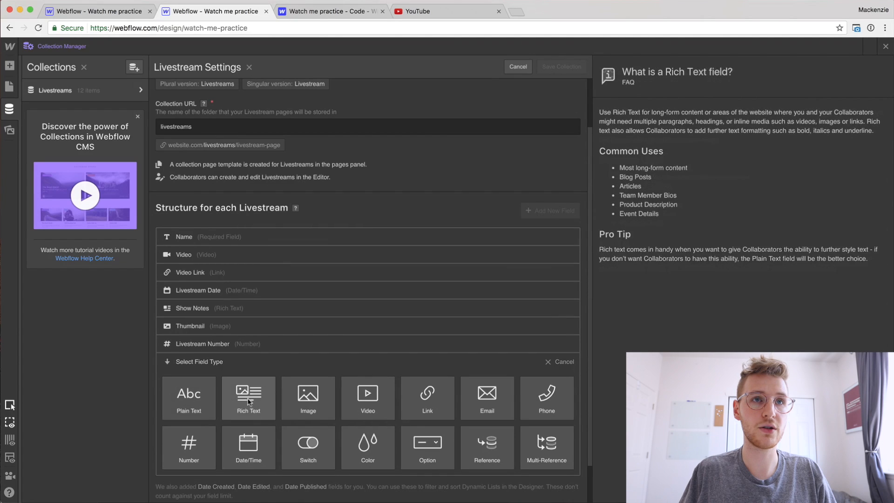
left_click(189, 396)
scroll(208, 473, "down", 2)
left_click(181, 396)
left_click(187, 307)
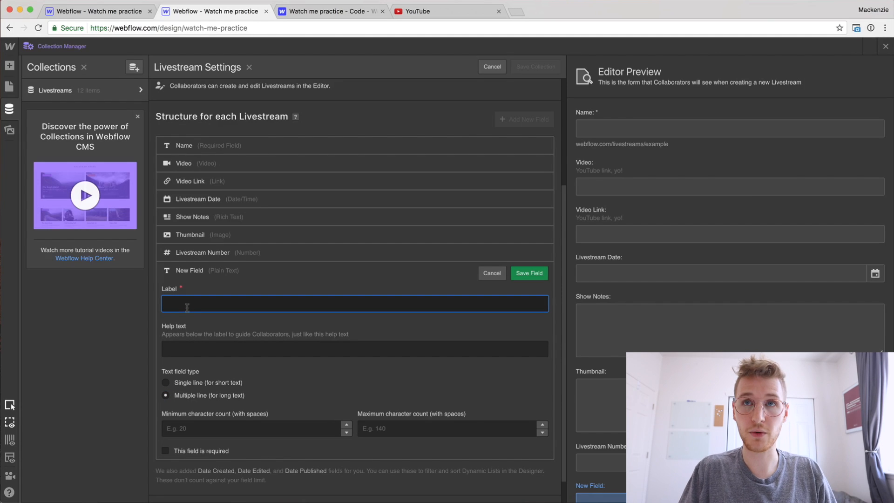
type("Exce")
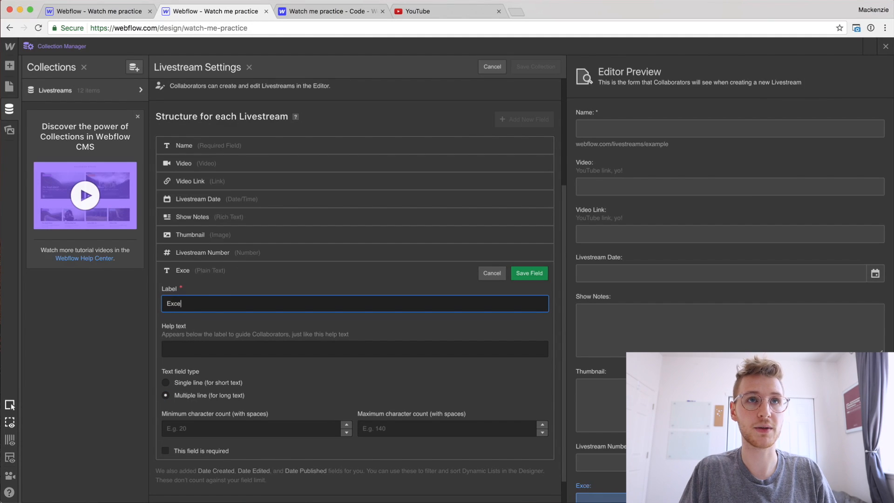
type("rpt")
key("Return")
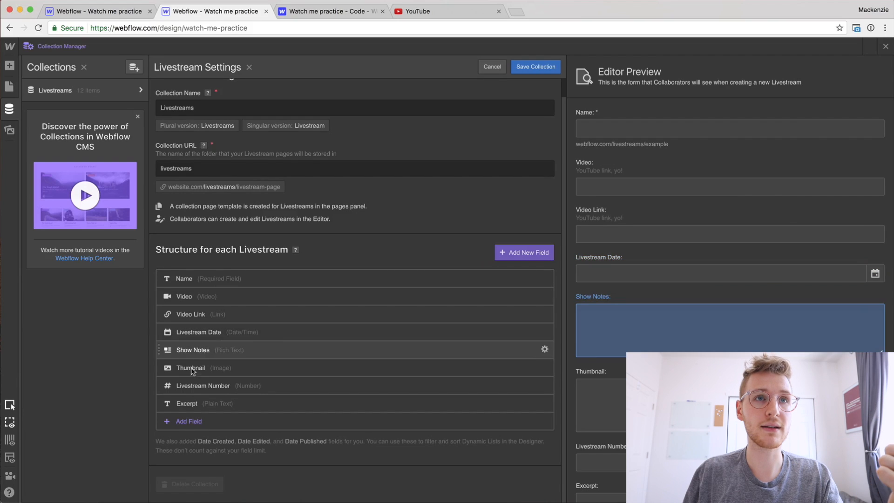
Reorder the Livestreams collection's fields so that Livestream Number sits directly below Name
left_click_drag(159, 385, 161, 298)
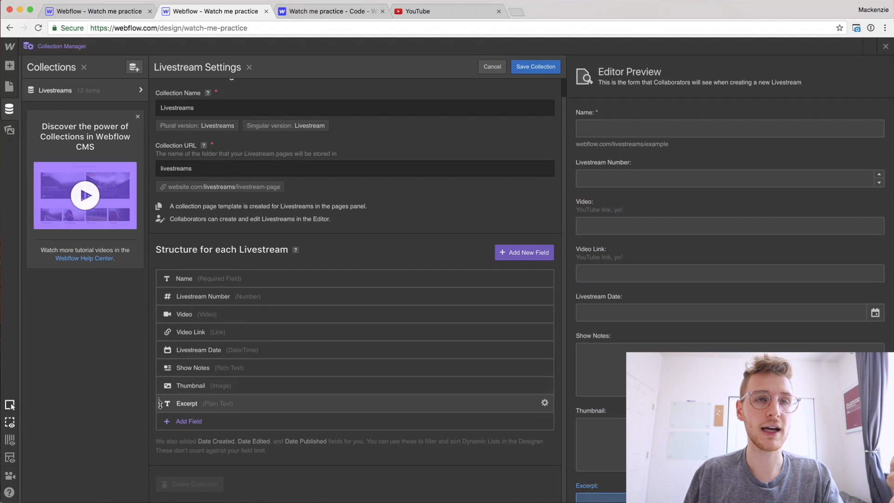
Move the Excerpt field above Show Notes in the Livestreams collection structure and save the collection
left_click_drag(159, 404, 160, 368)
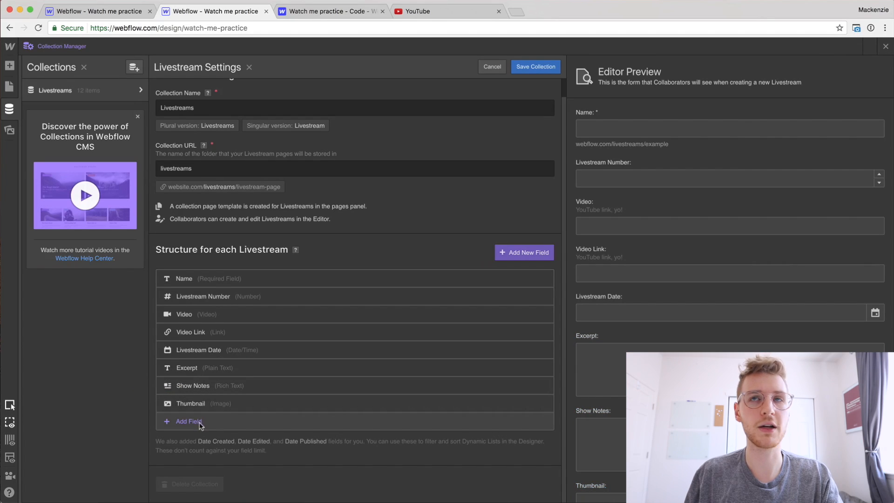
left_click(524, 67)
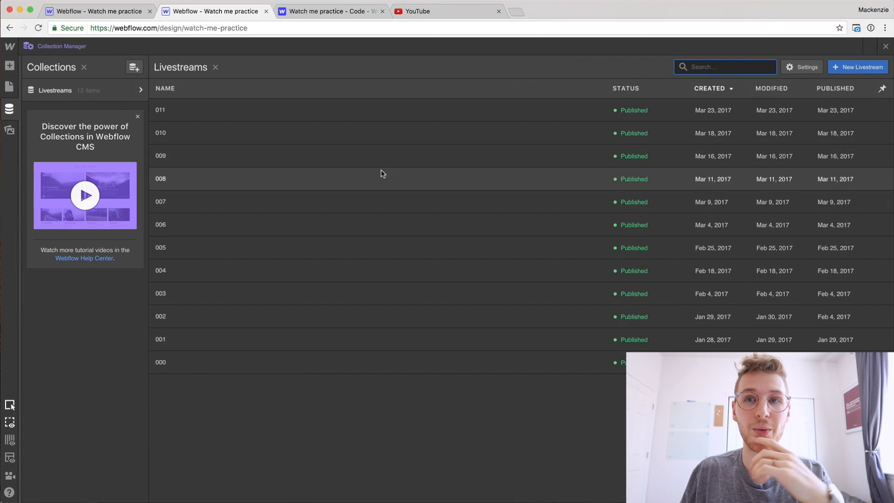
Open the livestream item 011, fill in its Livestream Number and save the item
left_click(342, 110)
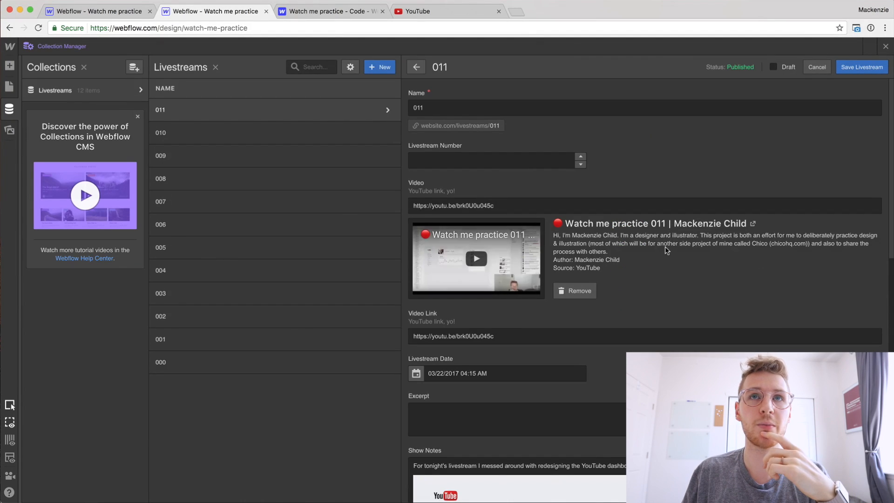
left_click(521, 159)
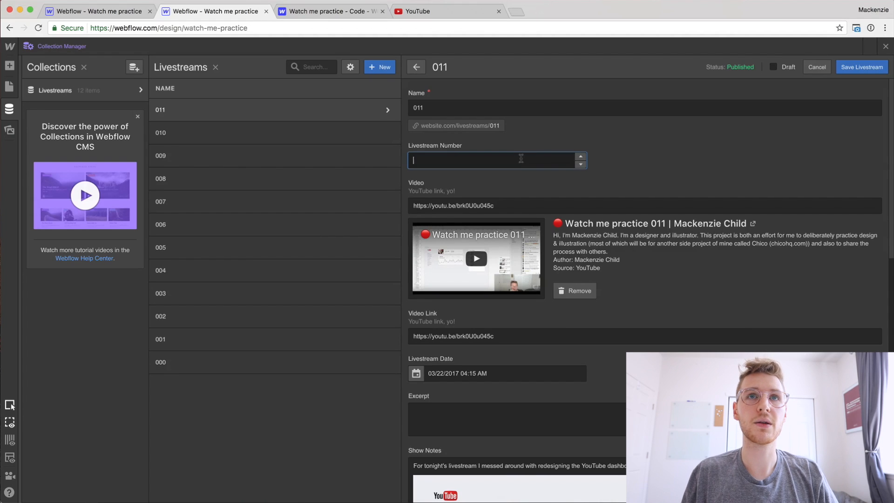
key("Return")
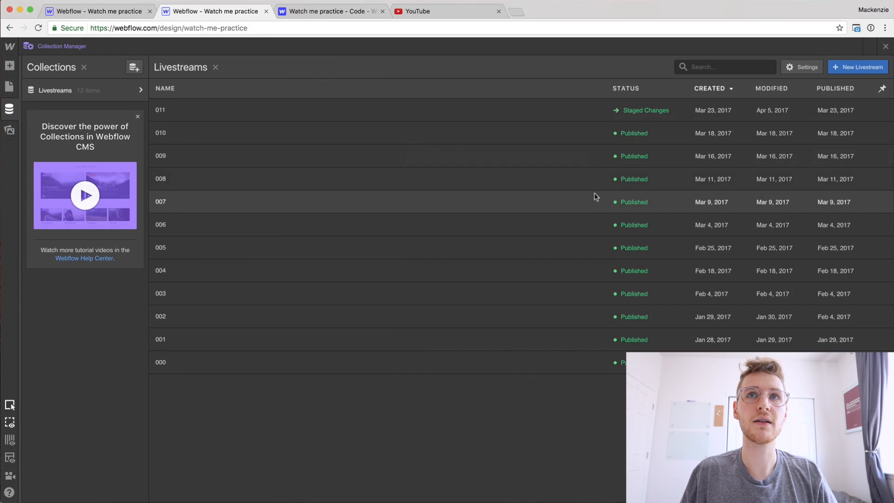
Reopen livestream 011 and copy the opening sentence block of its Show Notes into the Excerpt field
left_click(534, 113)
scroll(612, 168, "down", 5)
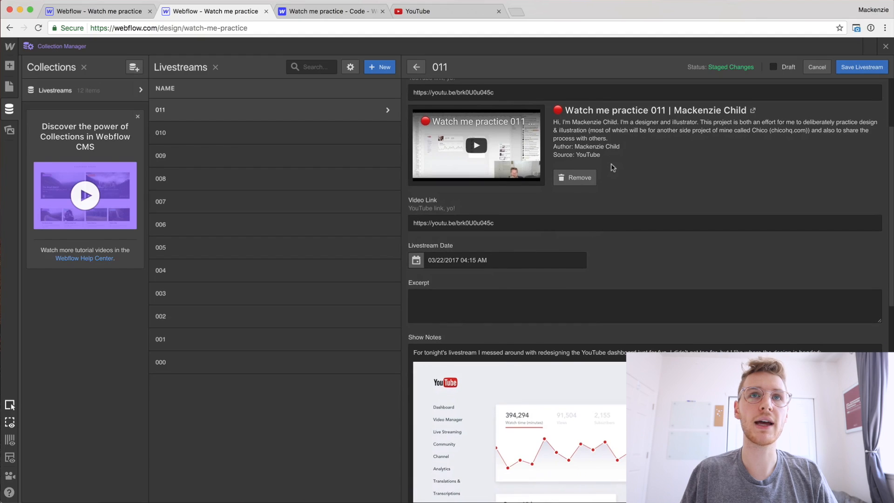
scroll(588, 194, "down", 4)
scroll(588, 199, "down", 1)
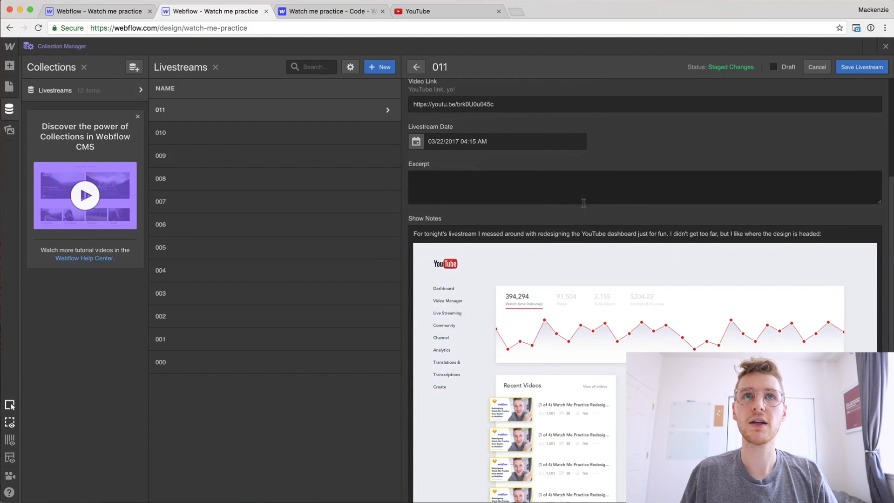
triple_click(826, 233)
key("ctrl+c")
left_click(521, 177)
key("ctrl+v")
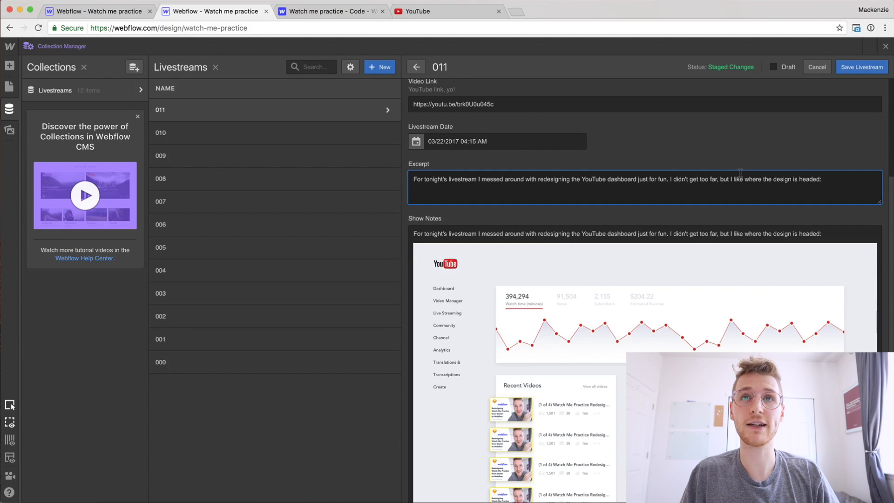
Add the desktop image "Screen Shot 2017-03-29 at 10.45.28 PM.png" as livestream 011's thumbnail and save the item
scroll(740, 172, "down", 8)
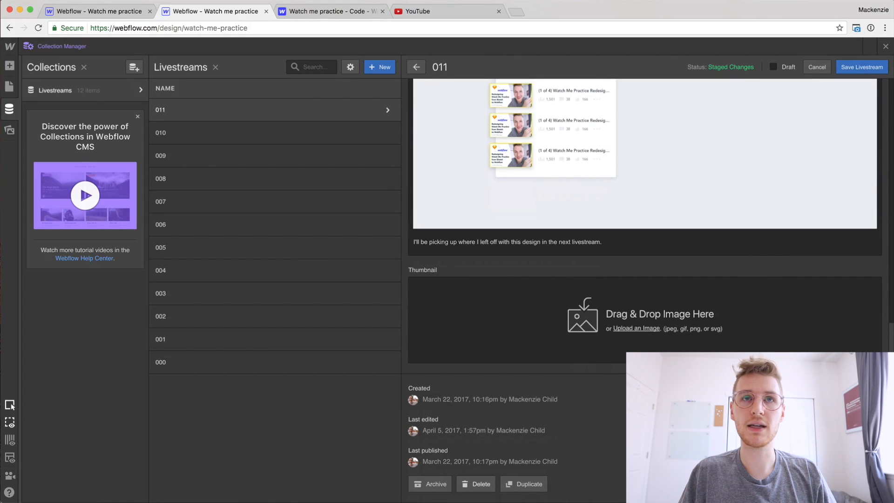
mouse_move(893, 502)
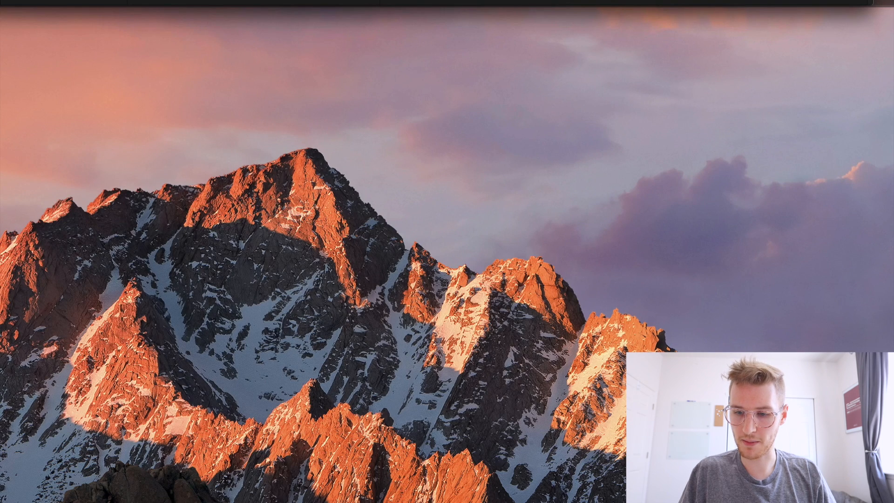
left_click_drag(893, 502, 652, 326)
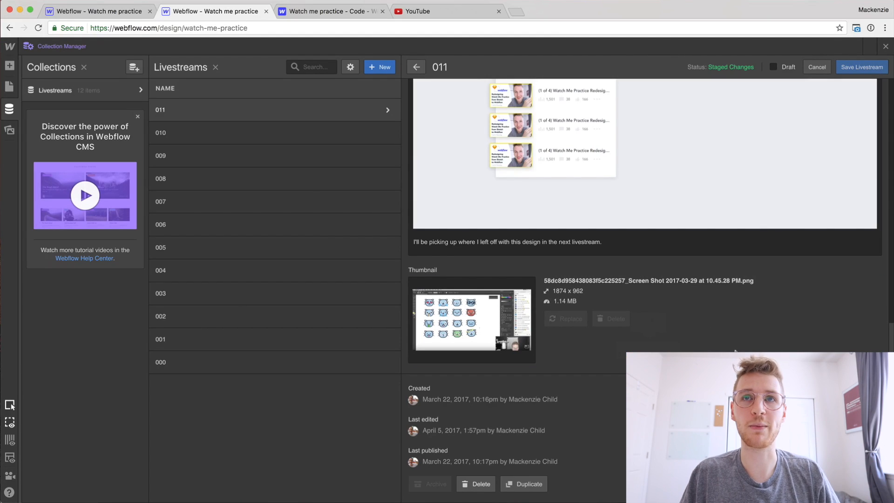
scroll(764, 269, "up", 10)
left_click(860, 67)
Open livestream 010, set its Livestream Number to 10 and paste the copied text into its Excerpt field
left_click(507, 137)
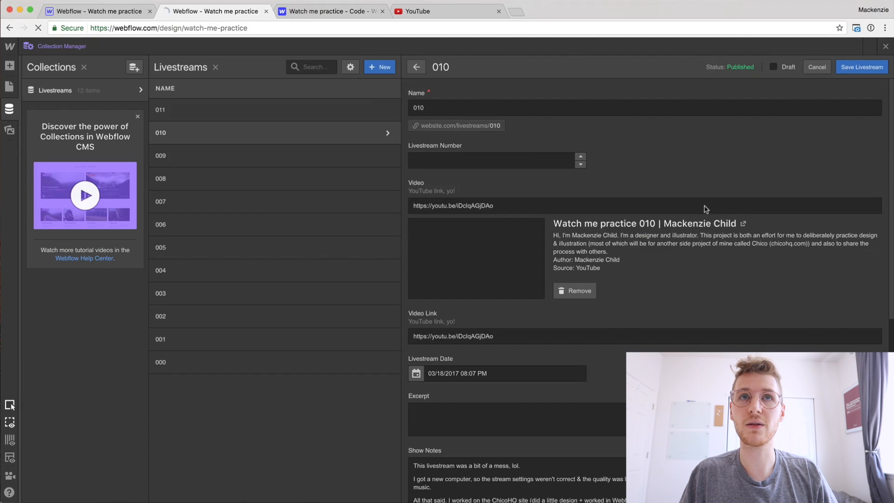
type("0")
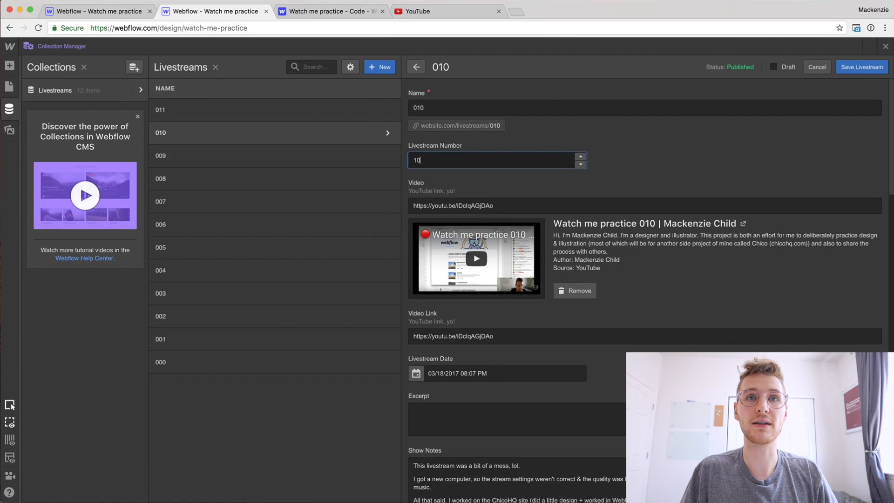
scroll(607, 250, "down", 3)
left_click(559, 278)
key("super+v")
Add the desktop image "Screen Shot 2017-03-29 at 10.45.28 PM.png" as livestream 010's thumbnail and save the item
scroll(594, 305, "down", 5)
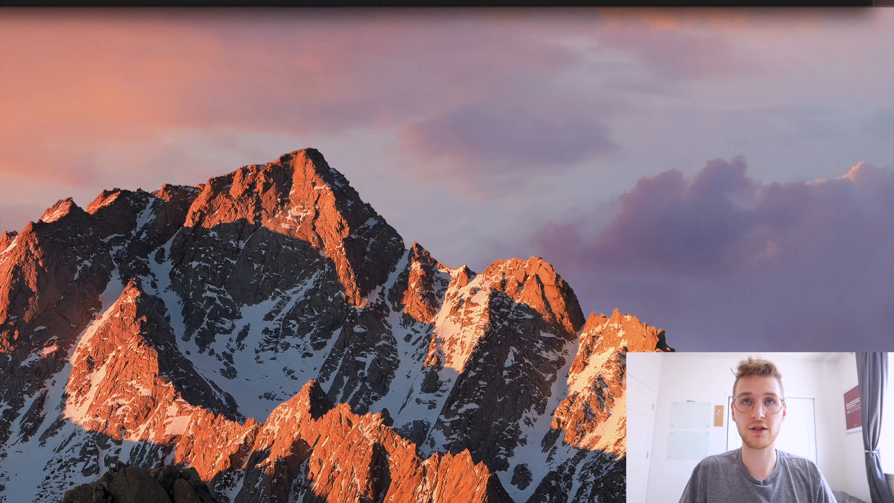
key("F11")
left_click_drag(660, 340, 655, 323)
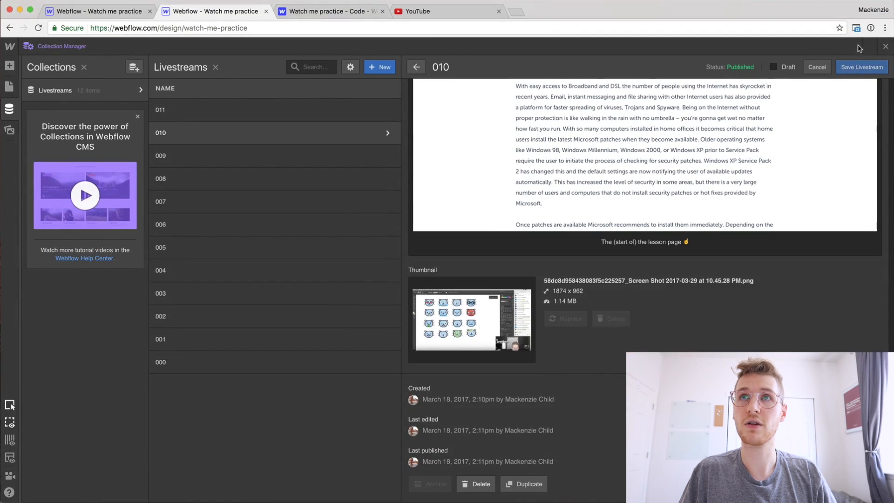
left_click(860, 67)
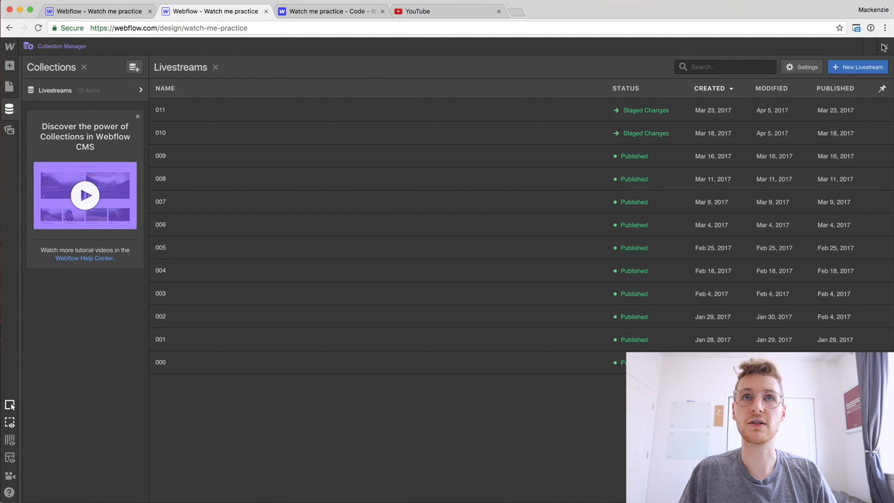
Close the collection manager and switch to the Home page for editing
left_click(884, 47)
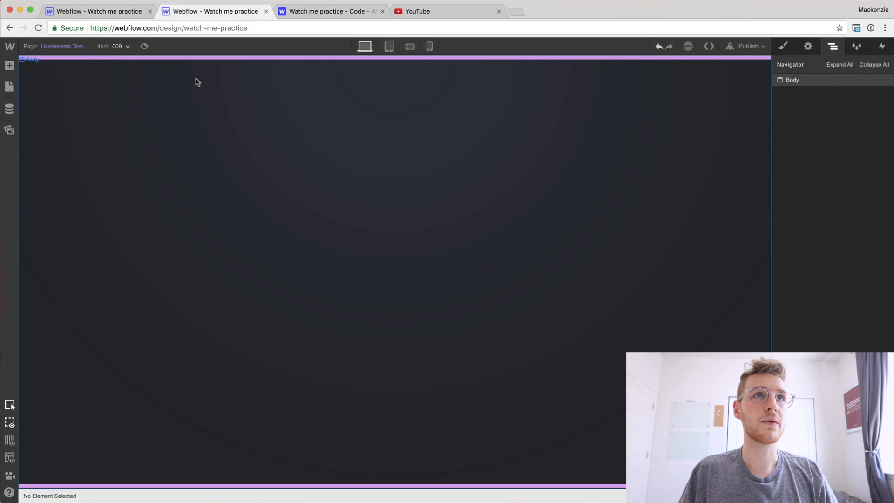
left_click(9, 87)
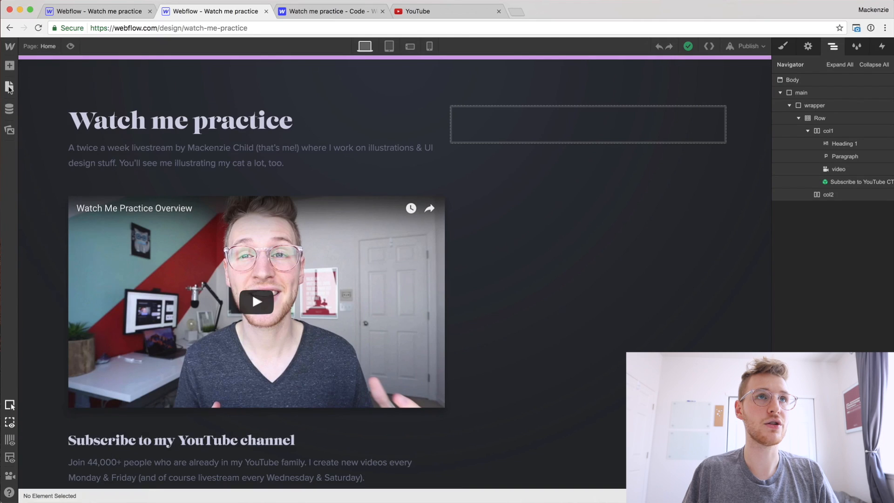
Add an H2 heading reading "Recent Livestreams" to the empty col2 column
left_click(9, 65)
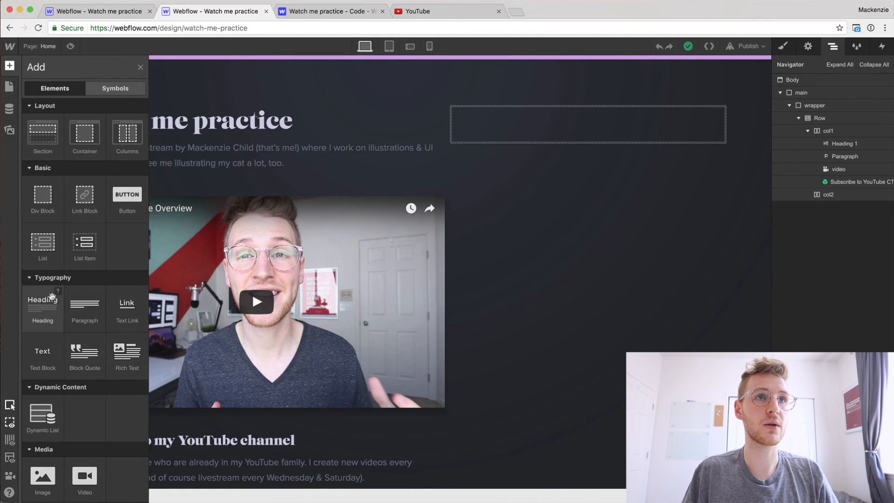
left_click_drag(45, 299, 545, 126)
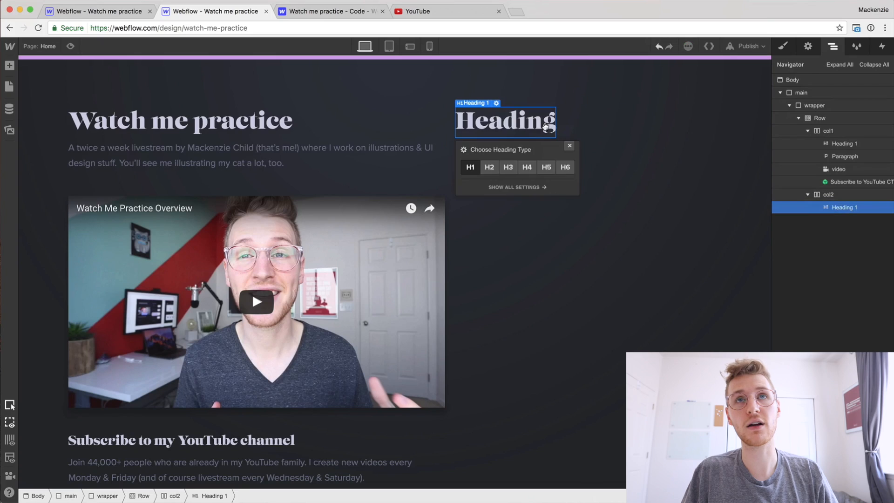
left_click(490, 168)
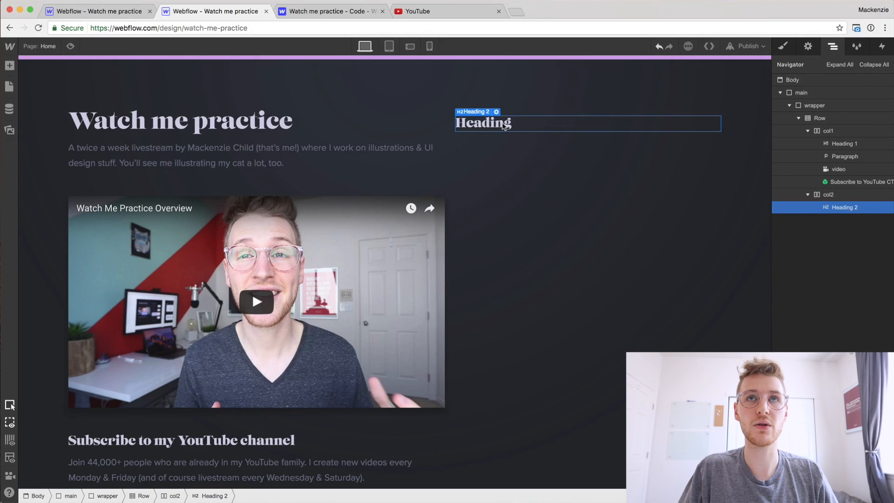
double_click(503, 124)
type("Recen")
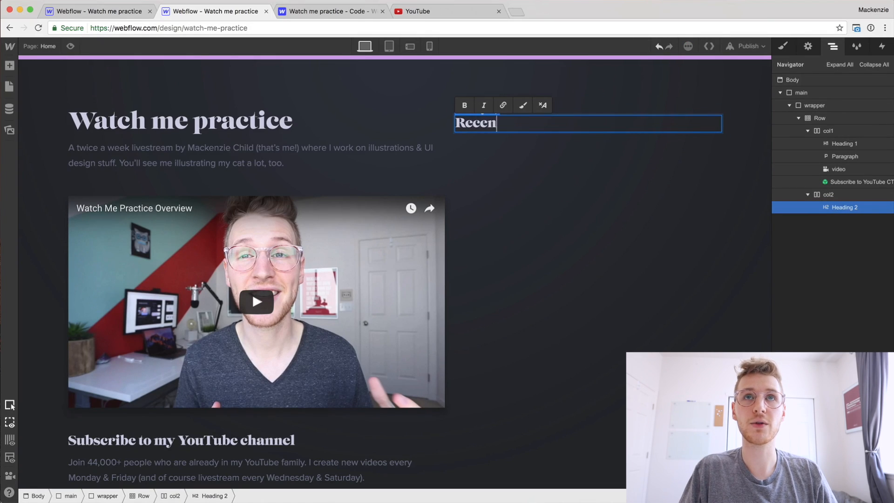
type("t Livestreams")
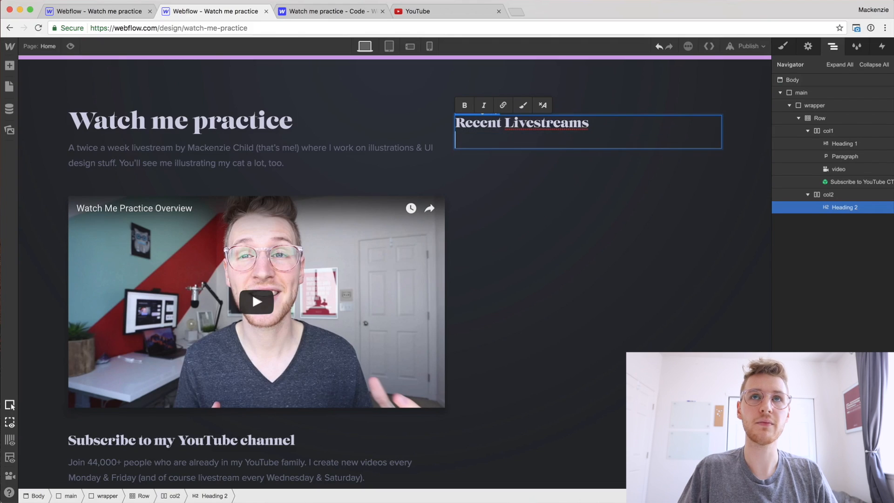
left_click(524, 158)
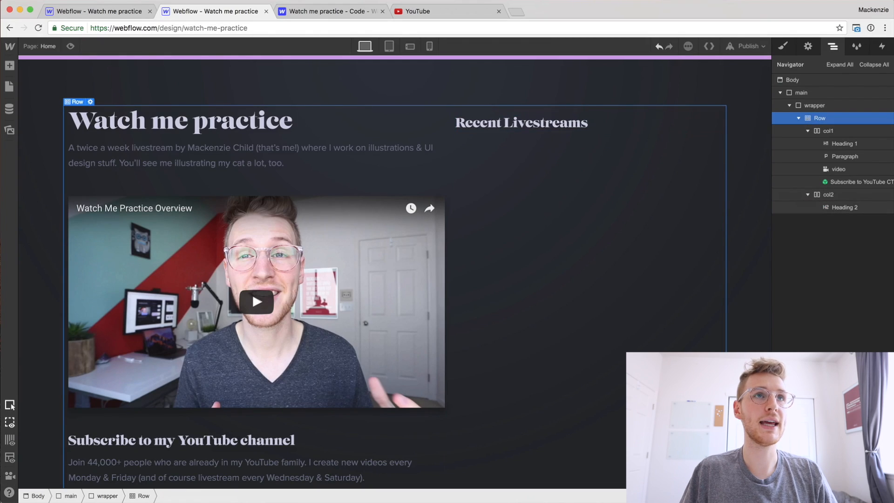
Add a Dynamic List directly below the Recent Livestreams heading in col2
left_click(9, 65)
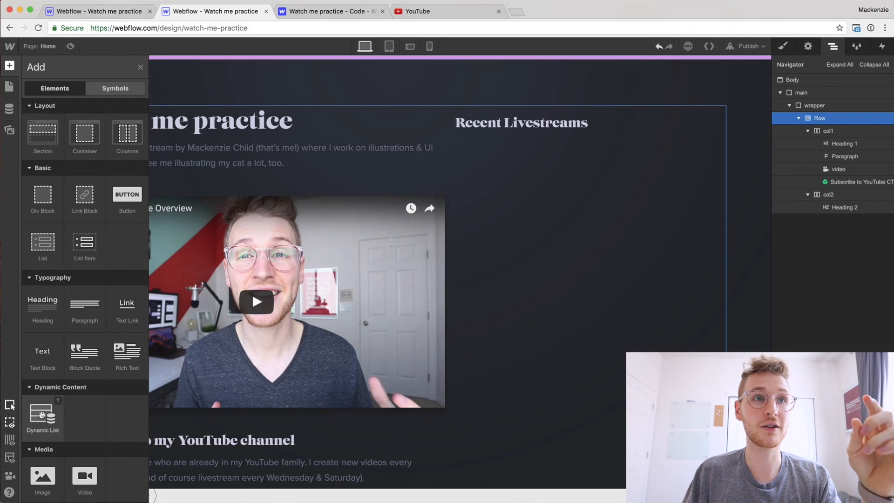
left_click_drag(52, 410, 509, 128)
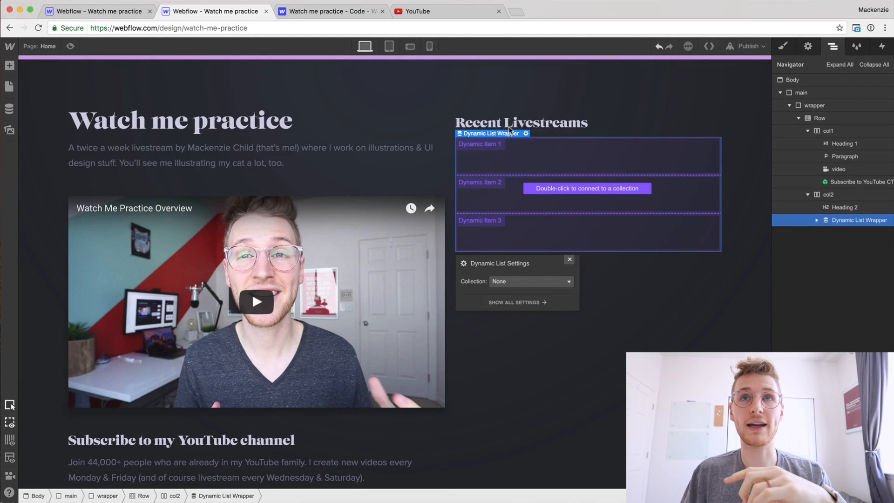
left_click_drag(553, 267, 694, 218)
Connect the dynamic list to the Livestreams collection and limit it to 4 items
left_click(675, 231)
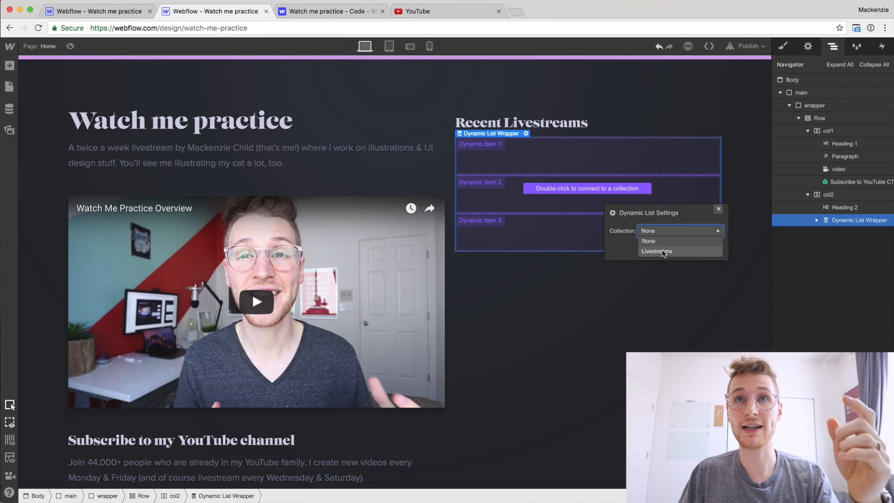
left_click(663, 251)
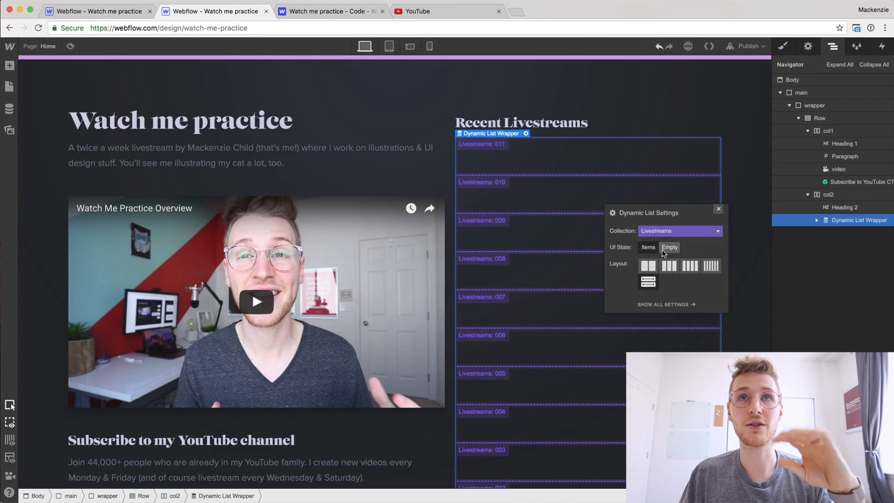
left_click(807, 49)
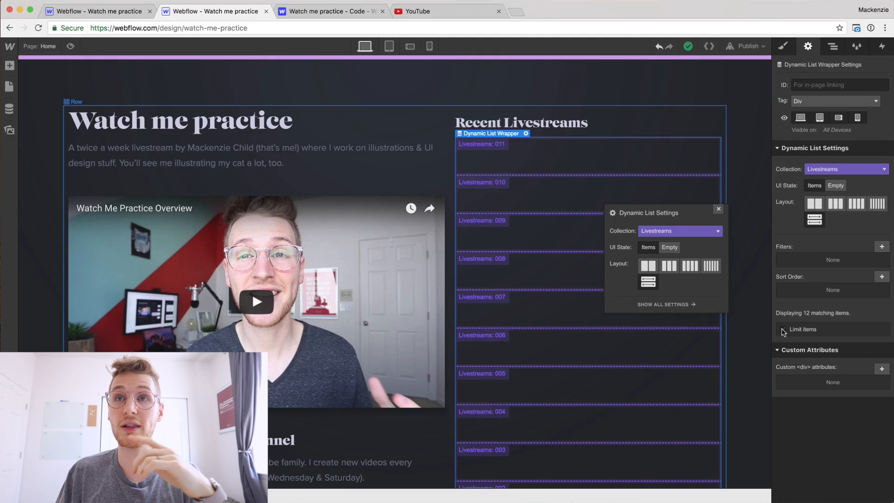
left_click(791, 329)
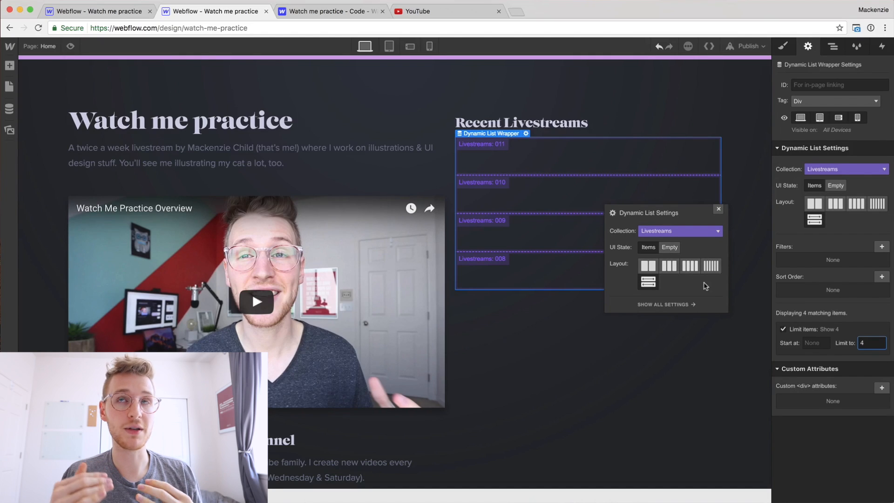
Insert a Link Block inside the dynamic item of the Recent Livestreams list
left_click(615, 154)
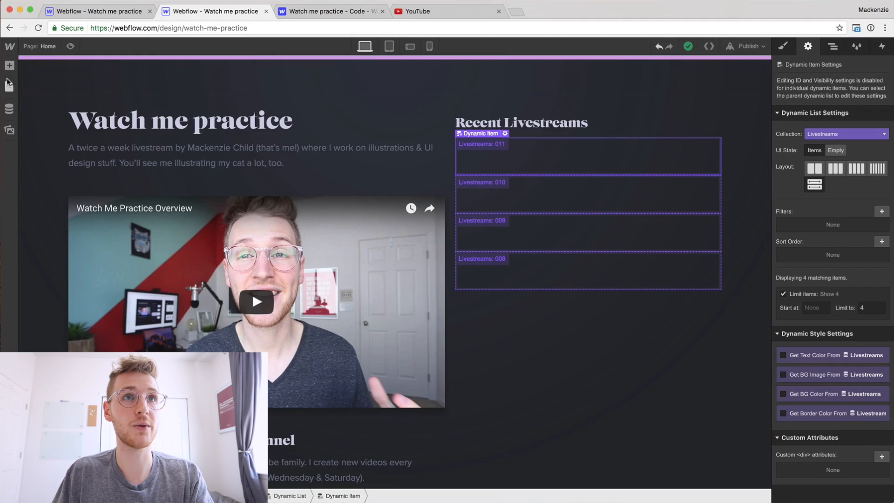
left_click(10, 66)
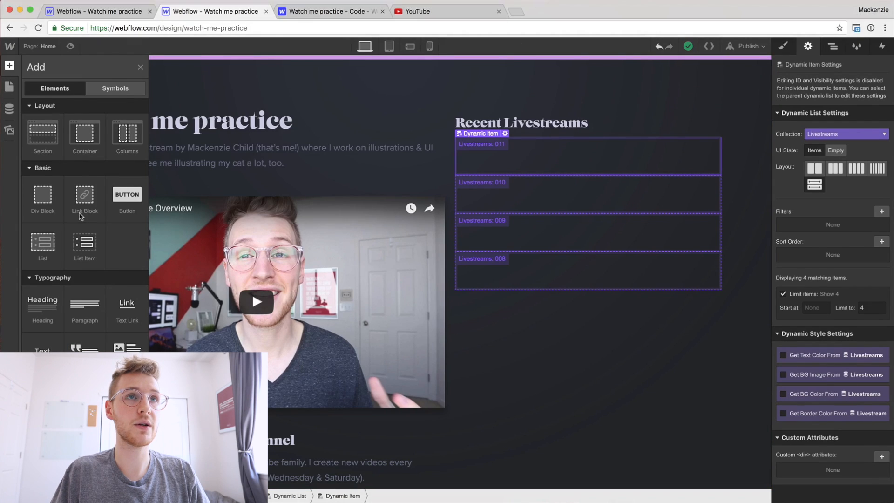
left_click_drag(84, 194, 512, 172)
Create the class "livestream" and assign it to the new link block
left_click(807, 48)
left_click(783, 48)
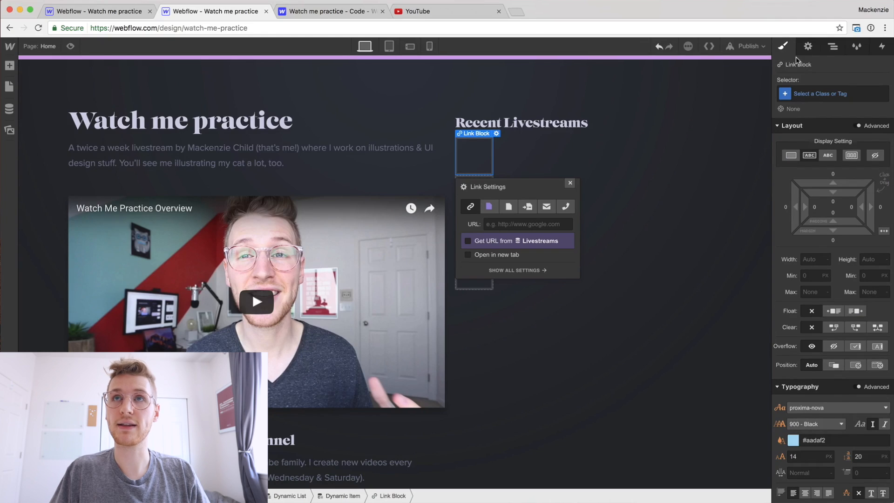
left_click(811, 95)
type("livestrea")
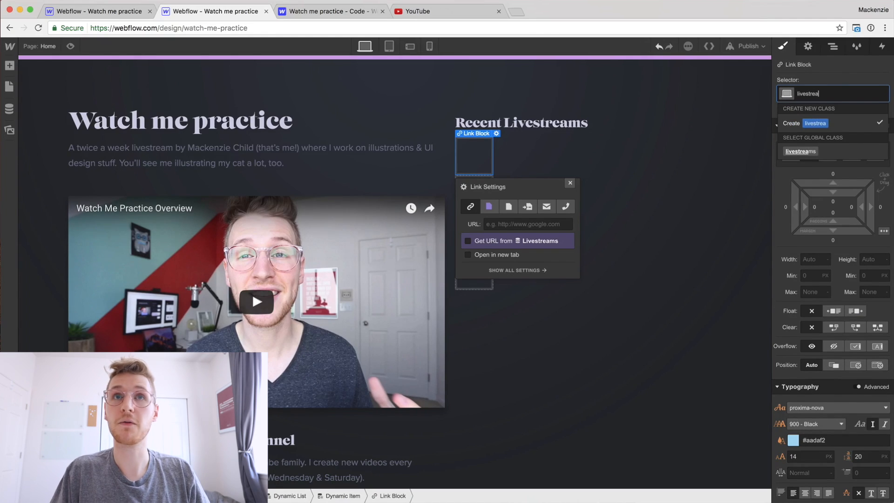
key("Return")
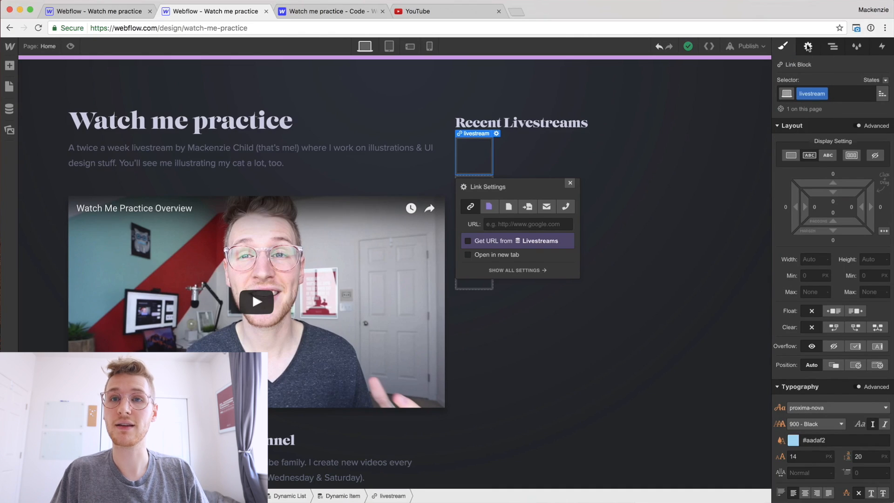
Link the livestream block to the Current Livestream detail page
left_click(808, 46)
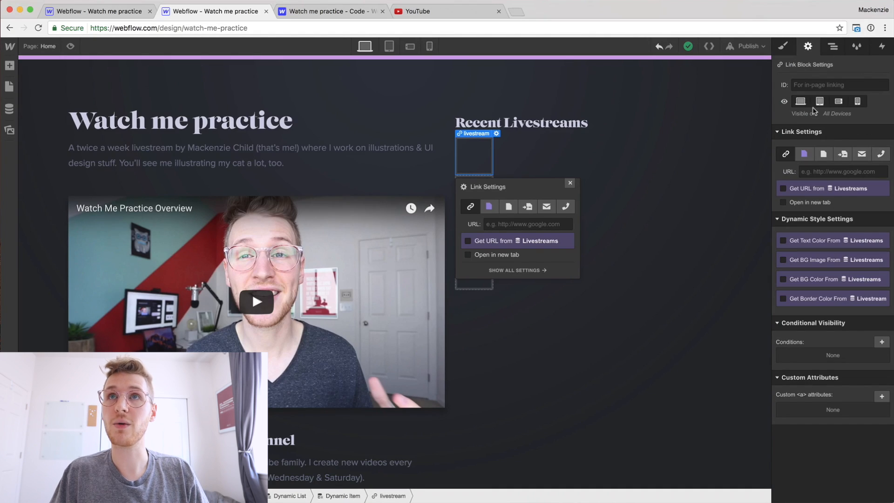
left_click(805, 155)
left_click(820, 173)
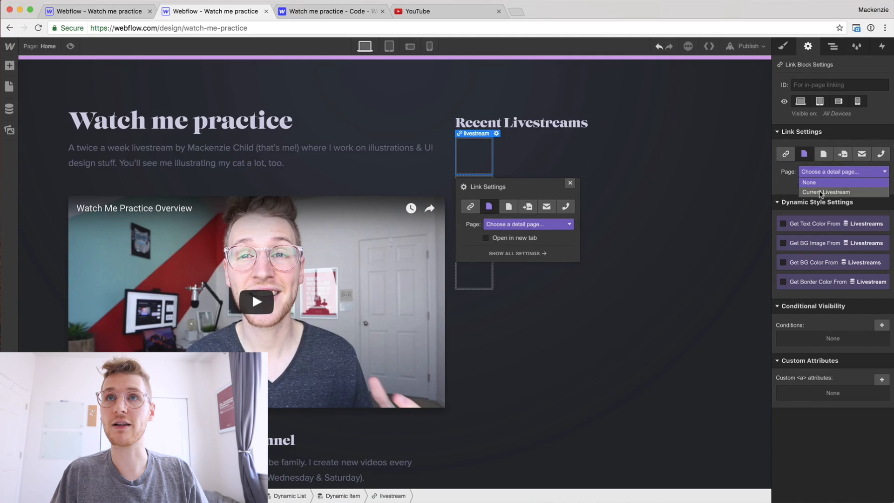
left_click(821, 192)
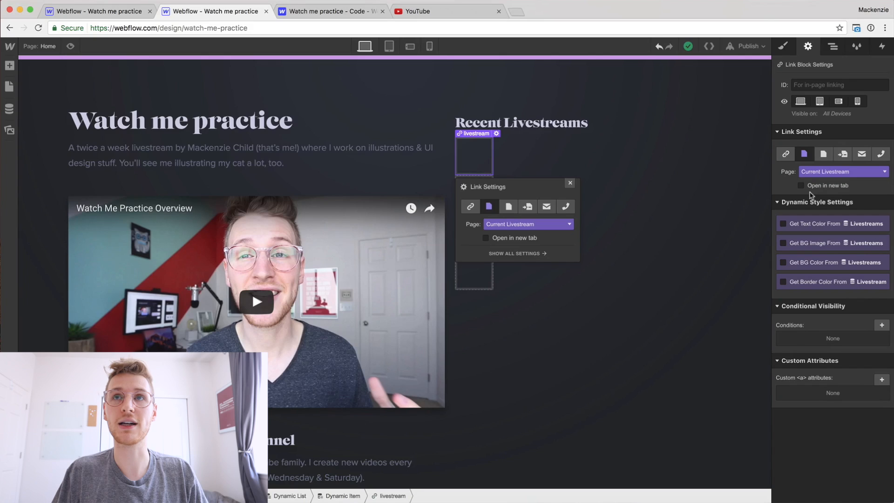
Give the livestream link block 35 px padding on all sides and a 30 px bottom margin
left_click(785, 47)
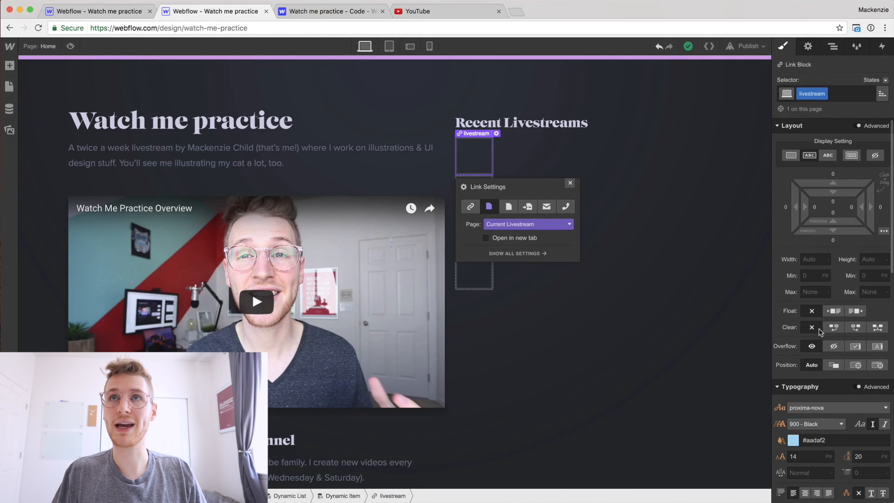
scroll(819, 326, "down", 3)
scroll(819, 302, "up", 1)
scroll(818, 186, "up", 2)
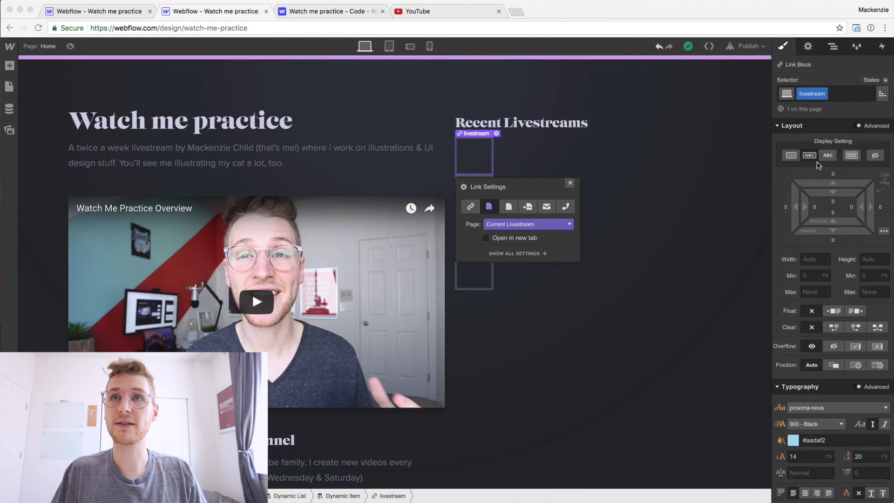
left_click_drag(809, 201, 857, 214)
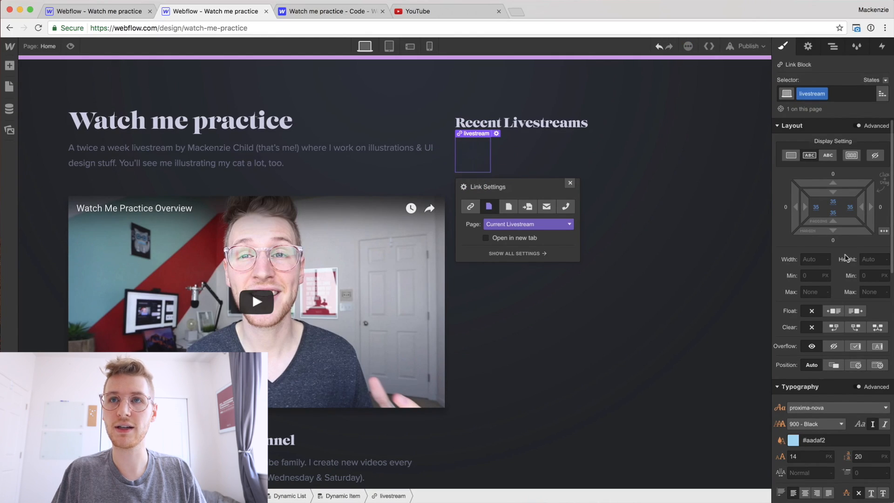
scroll(845, 257, "down", 3)
scroll(840, 237, "up", 3)
left_click_drag(837, 232, 838, 279)
Set the livestream block's background color to the Main Lighter swatch
scroll(819, 303, "down", 6)
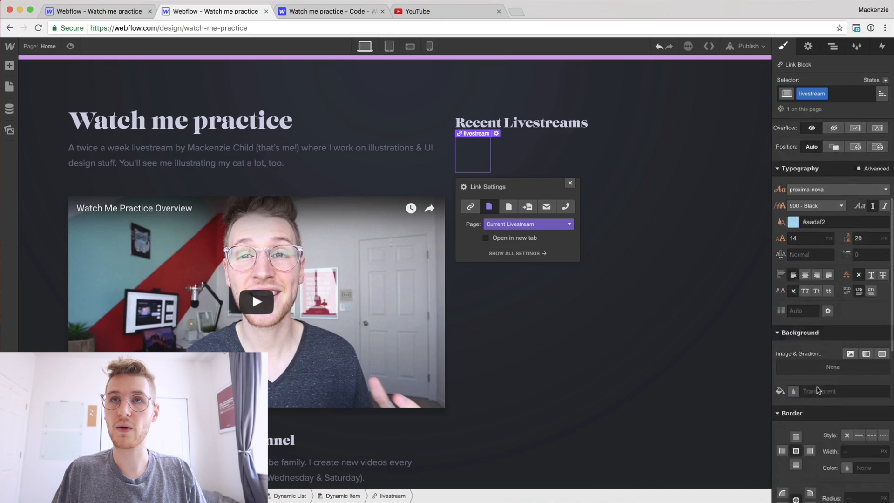
left_click(795, 338)
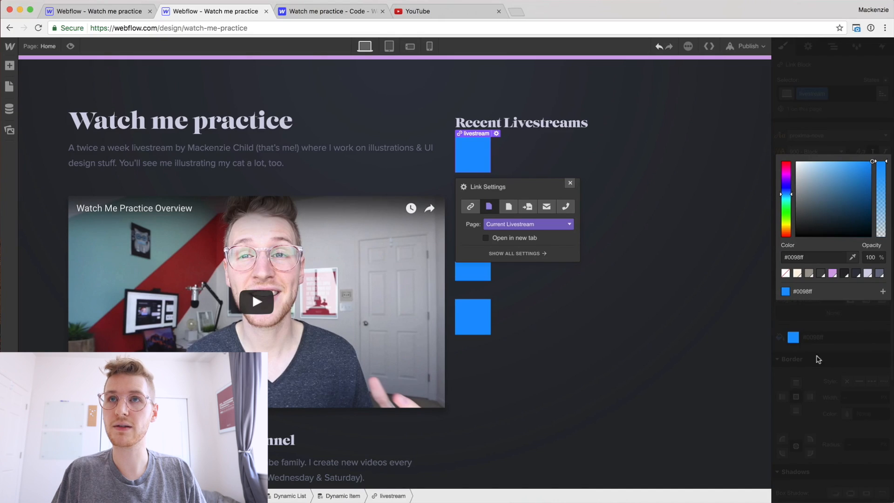
left_click(857, 274)
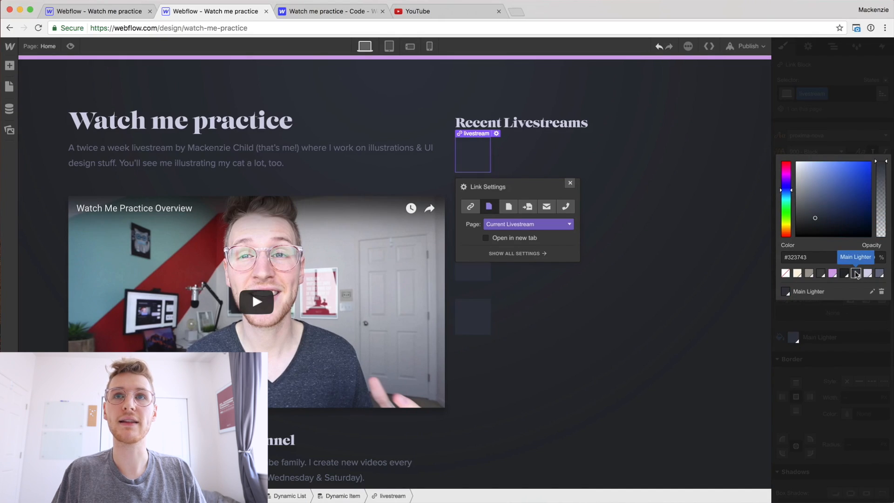
left_click(848, 346)
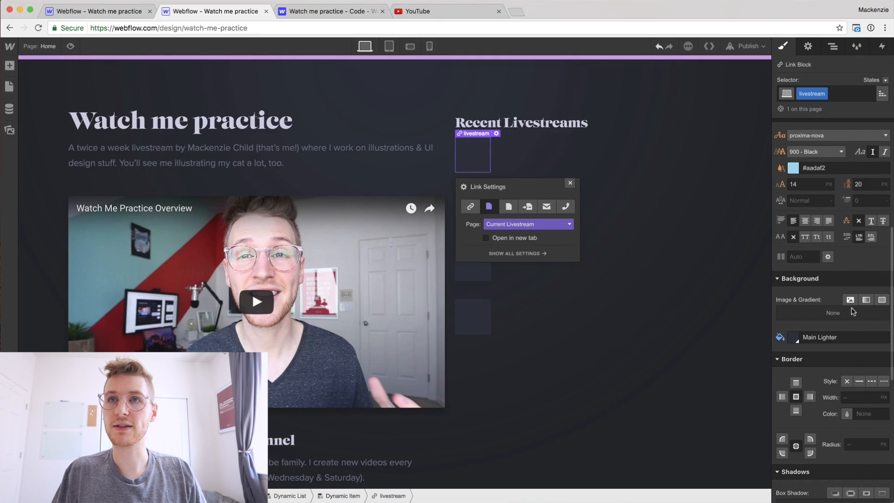
Add a drop shadow to the livestream block in black at 25% opacity, with distance 9 px and blur 18 px
scroll(856, 435, "down", 3)
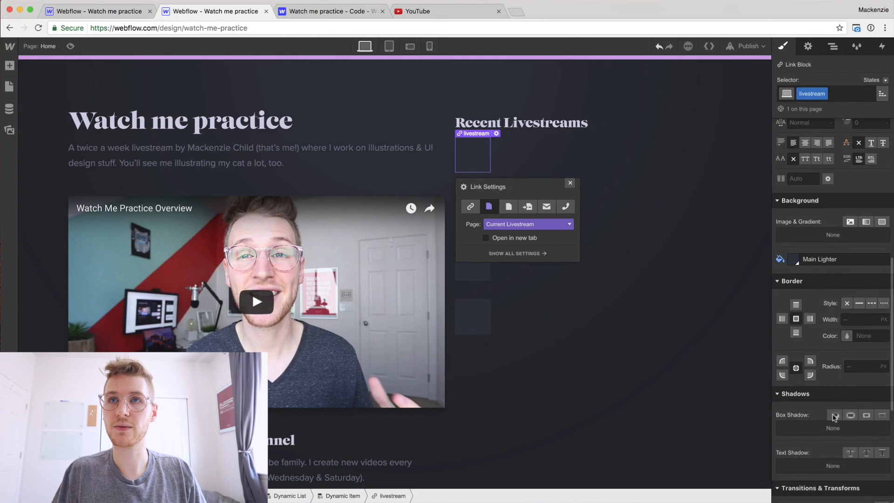
left_click(834, 415)
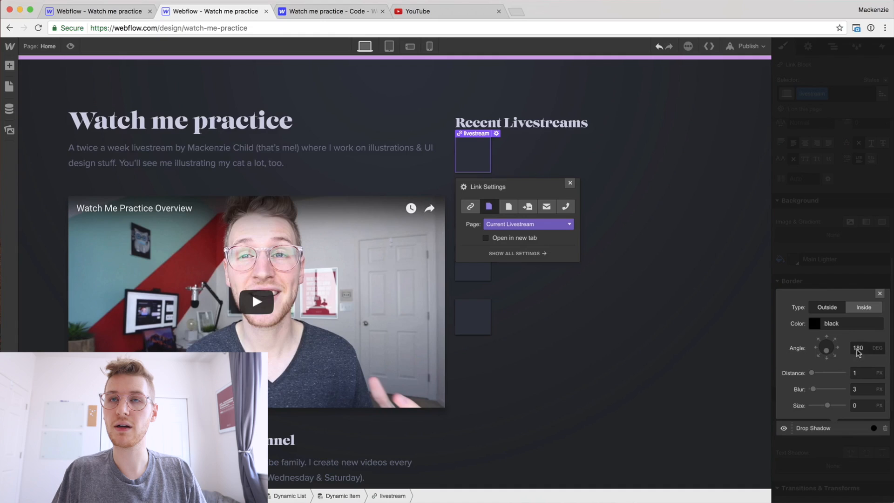
left_click(843, 323)
left_click(871, 254)
double_click(872, 254)
type("25")
key("Return")
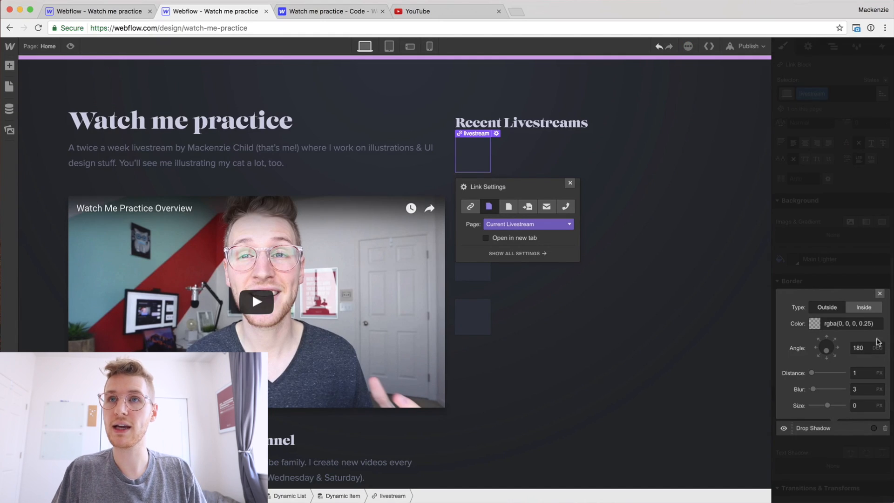
double_click(863, 377)
type("9")
key("Tab")
type("1")
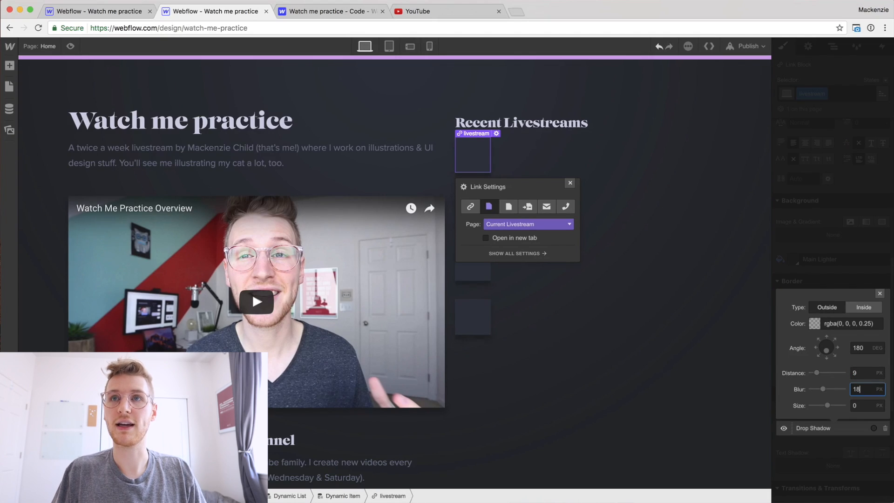
left_click(823, 278)
left_click(702, 188)
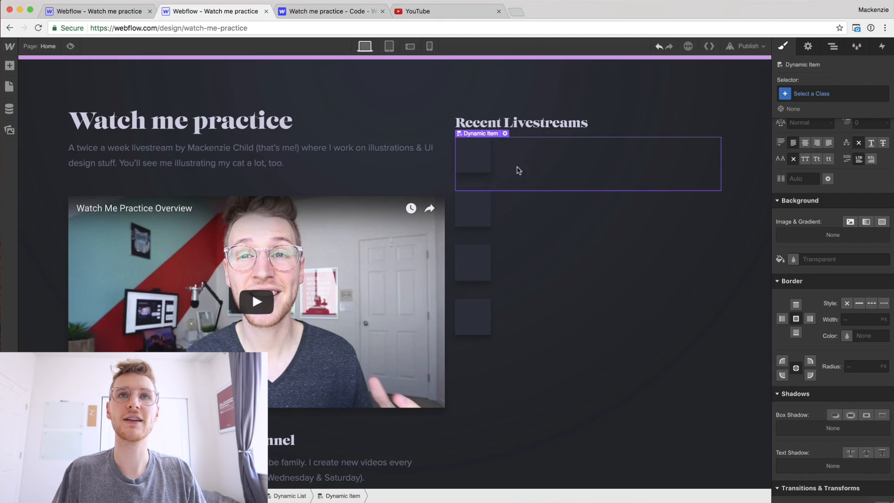
Round the corners of the livestream block with a 3 px border radius
left_click(477, 159)
scroll(858, 305, "down", 3)
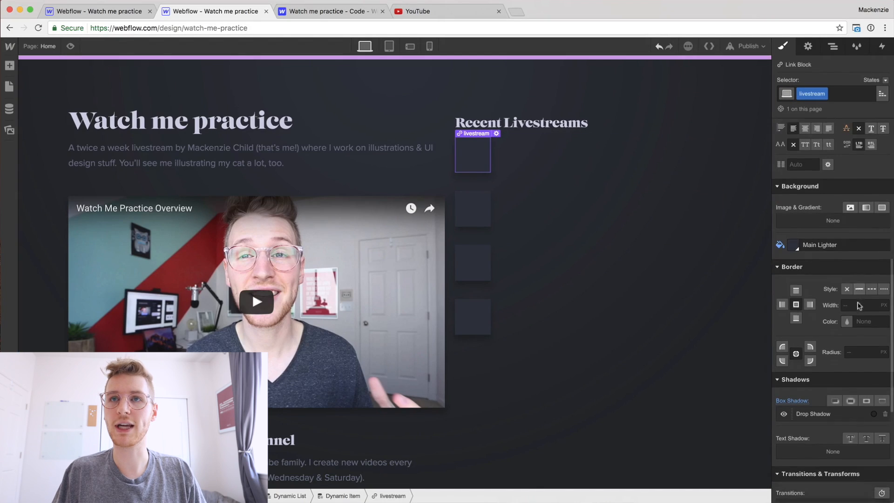
scroll(856, 438, "down", 3)
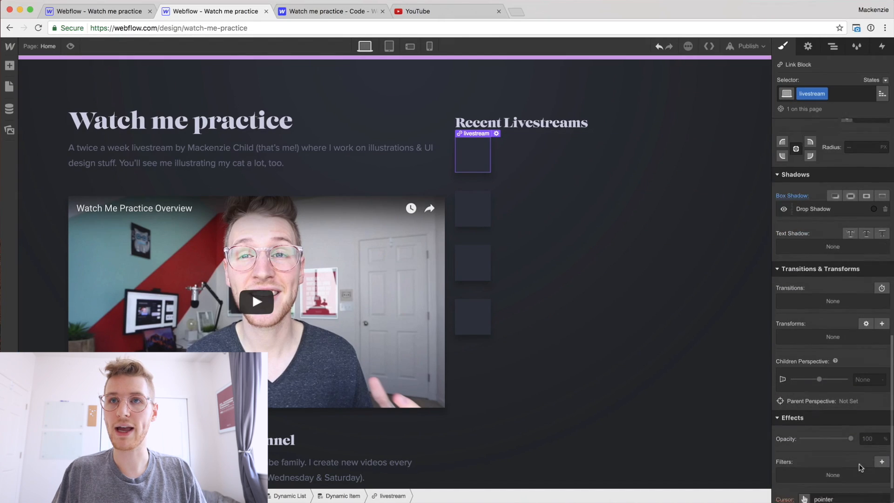
scroll(848, 419, "up", 5)
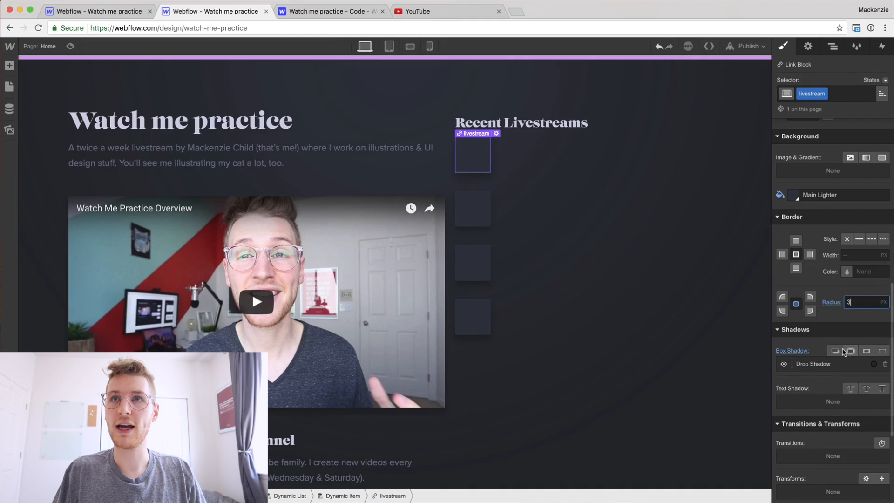
scroll(844, 352, "up", 10)
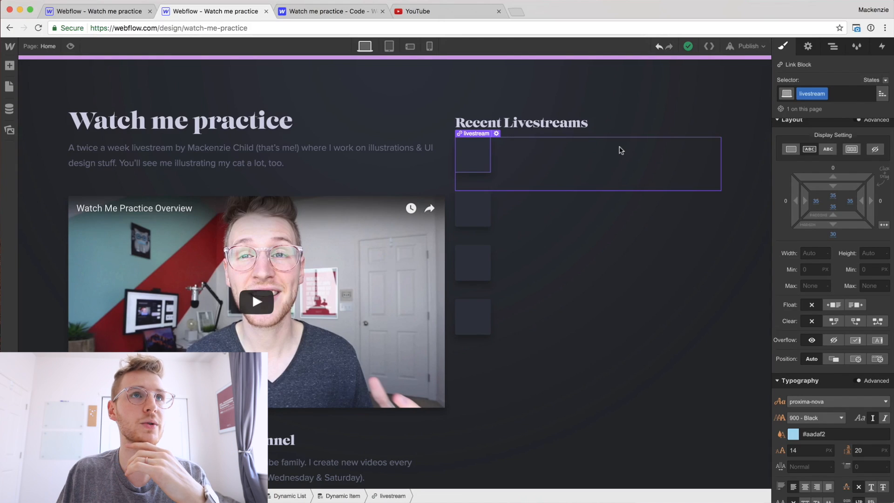
Insert a Text Block inside the livestream link block and assign it the new class "livestreamDate"
key("a")
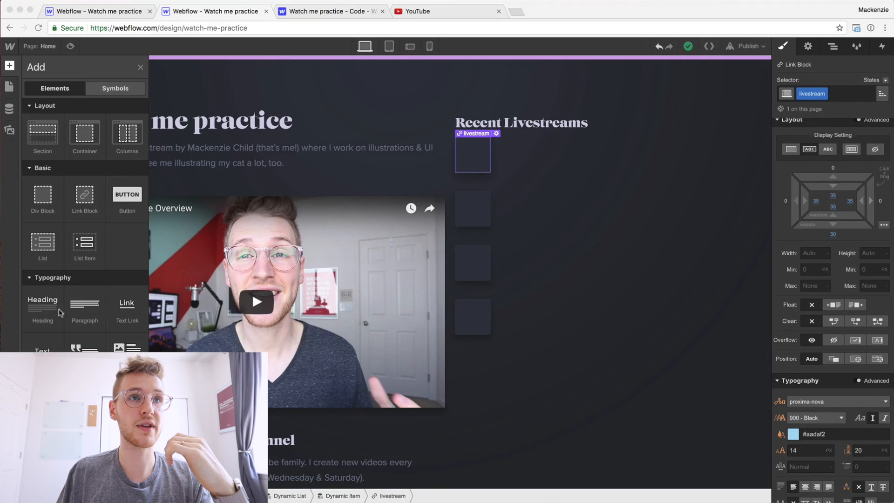
left_click_drag(44, 344, 513, 156)
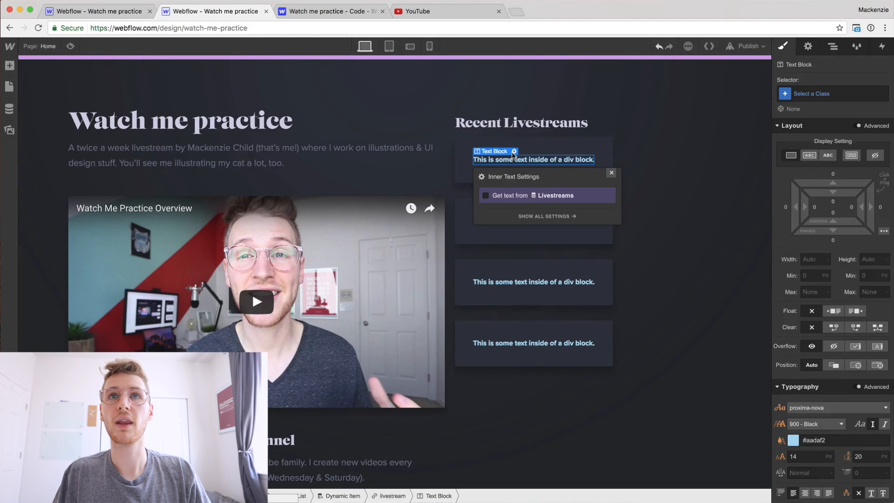
left_click(810, 95)
type("livestreamDate")
key("Return")
Style the livestreamDate text in Lavender at 13 px and all uppercase, consulting the date styling in the Sketch mockup
left_click(793, 349)
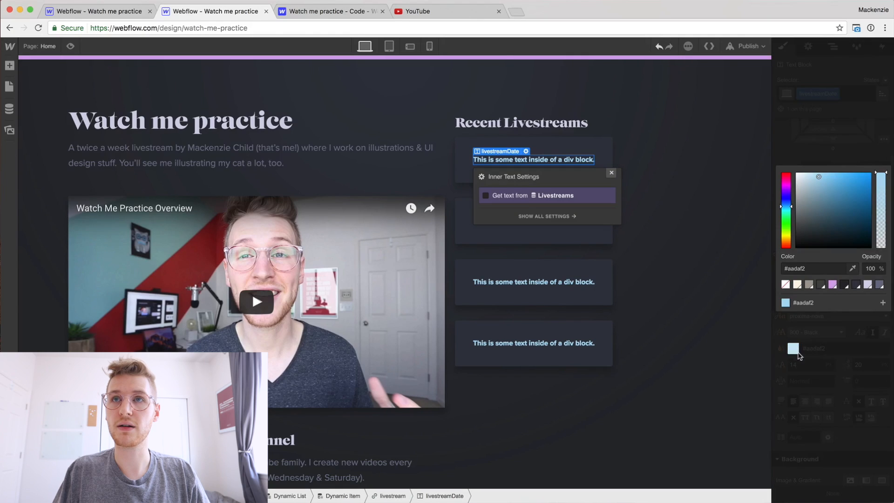
left_click(867, 284)
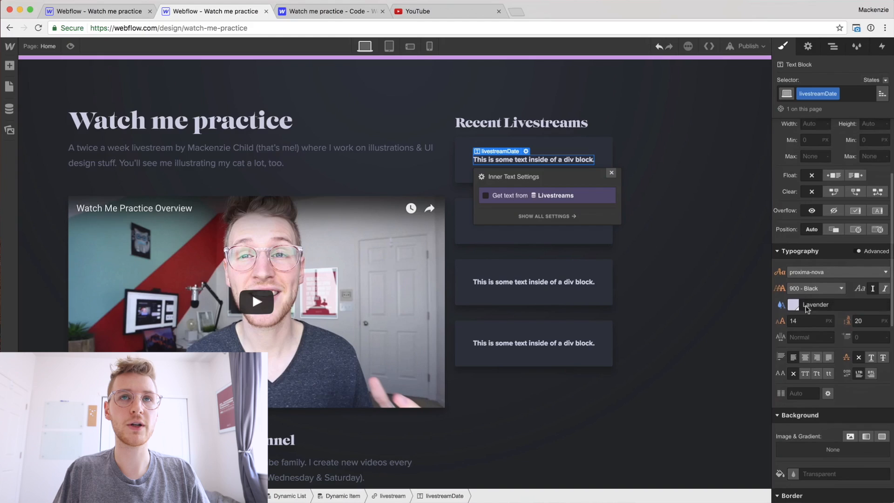
left_click(325, 409)
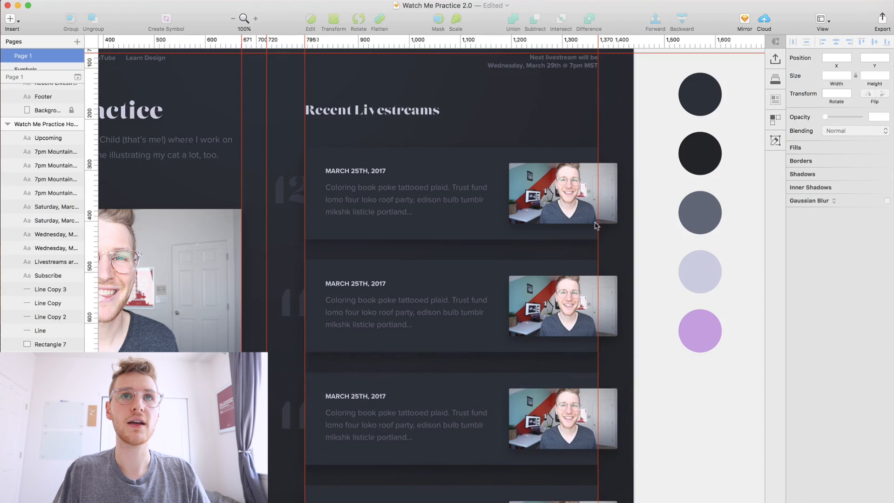
double_click(371, 173)
key("super+Tab")
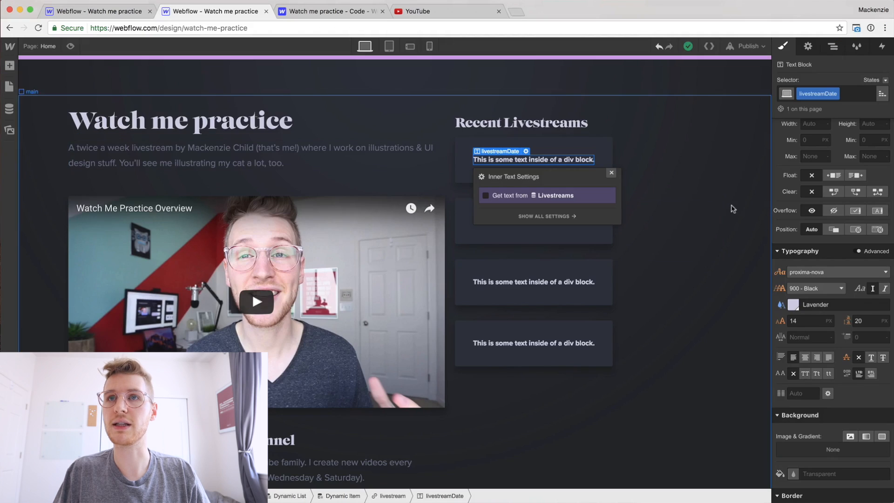
left_click_drag(803, 321, 770, 320)
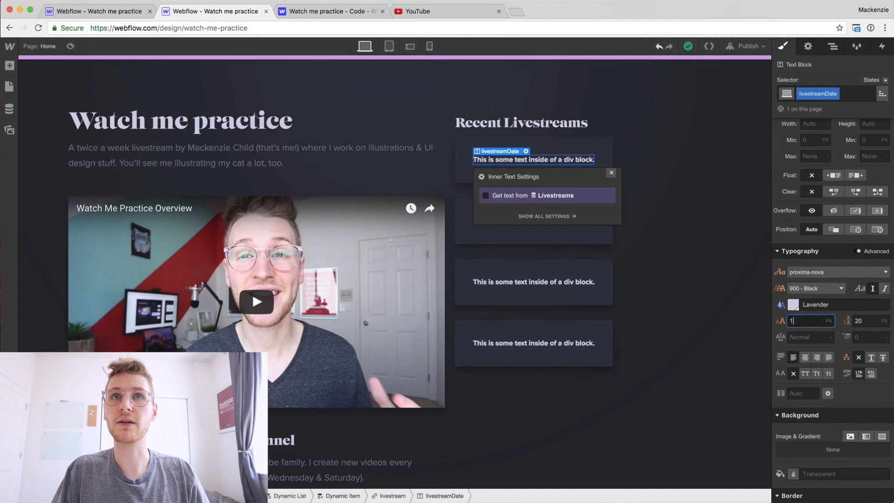
type("13")
key("Tab")
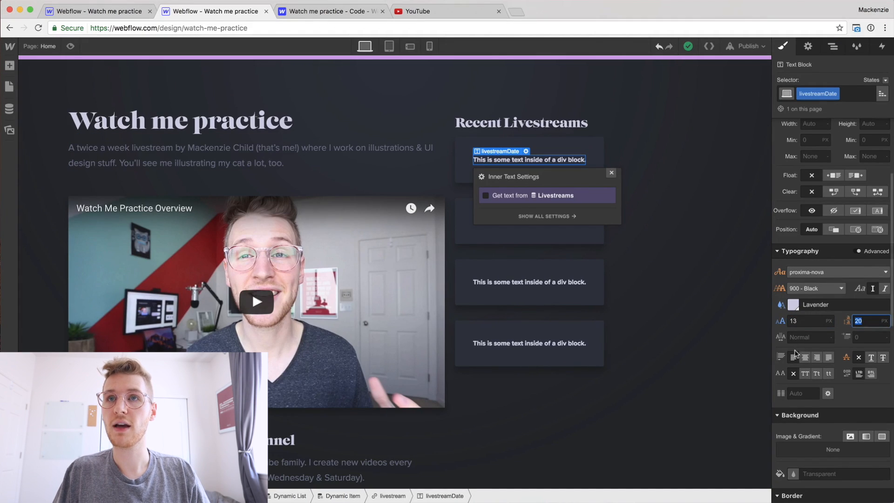
left_click(806, 373)
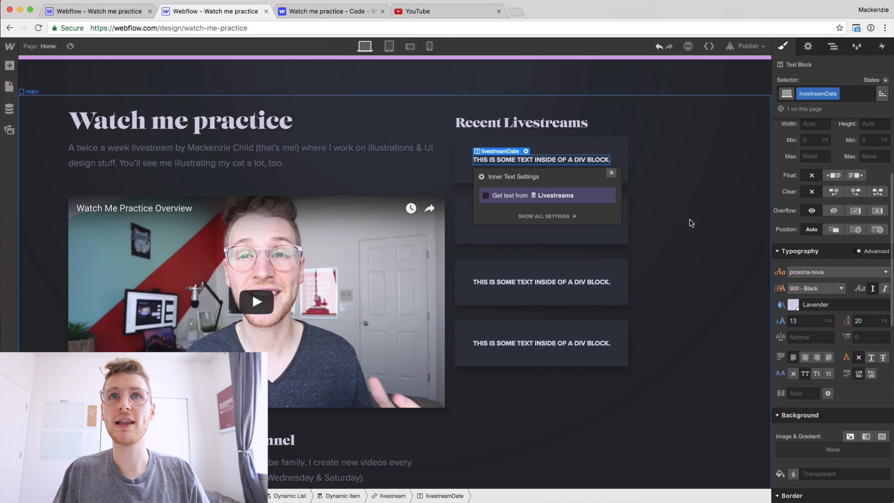
Bind the livestreamDate text to the Livestream Date field of the Livestreams collection
left_click_drag(567, 178, 654, 153)
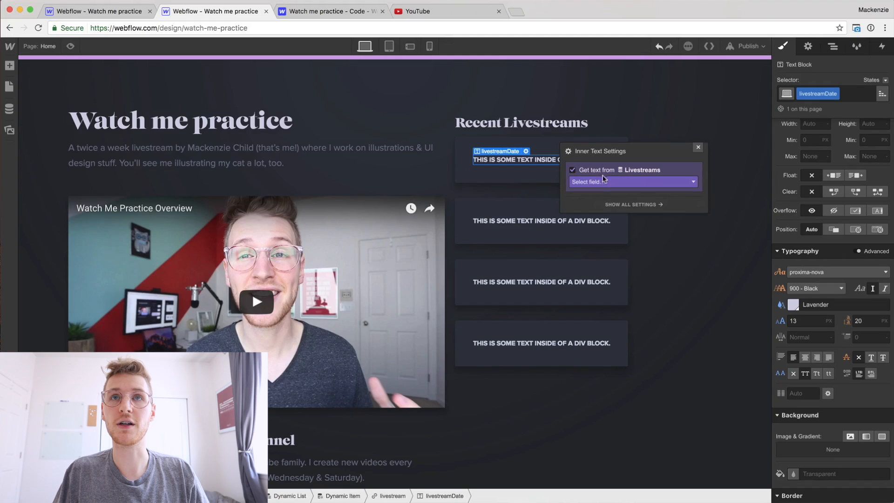
left_click(595, 181)
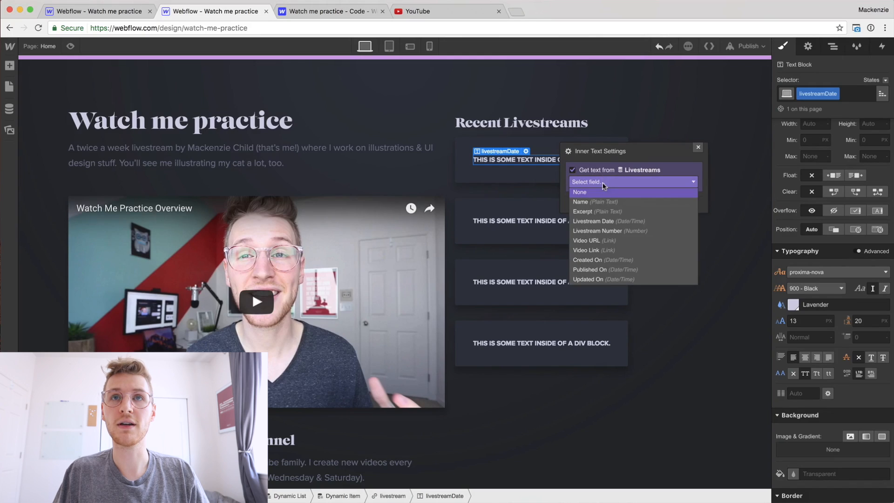
left_click(603, 225)
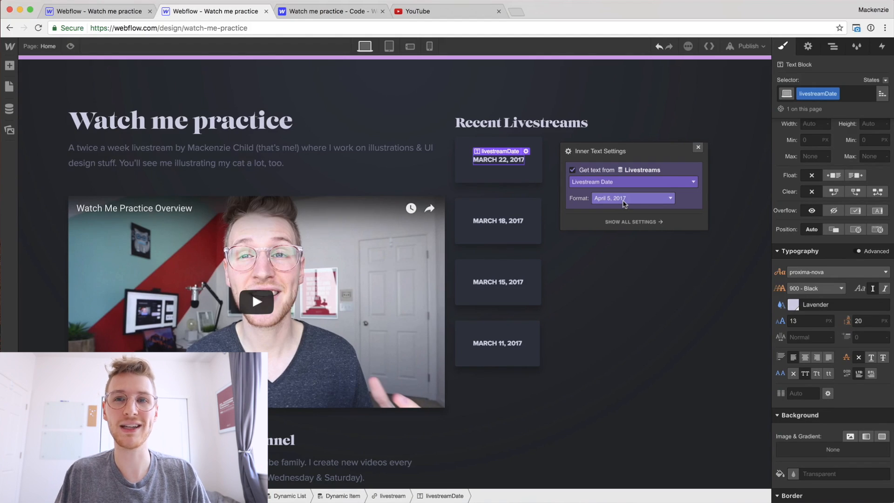
Insert a Paragraph inside the livestream link block, directly below the date
left_click(582, 240)
left_click(522, 169)
key("super+r")
key("a")
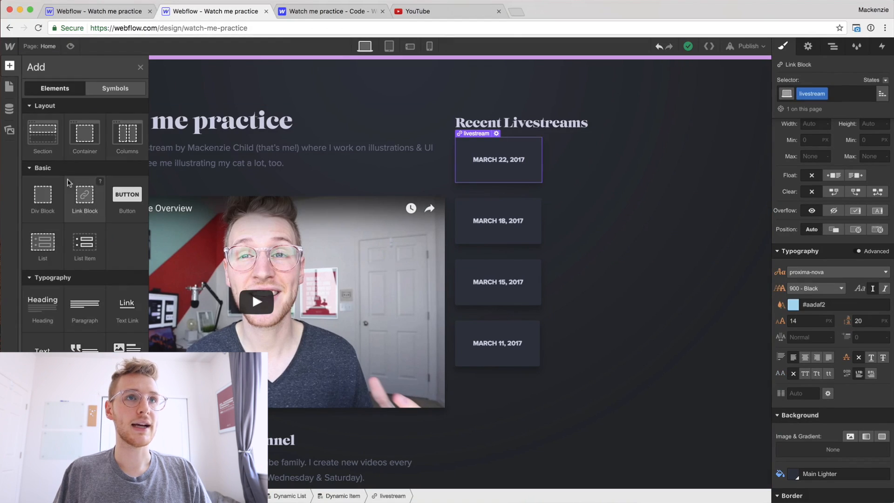
left_click_drag(91, 315, 485, 163)
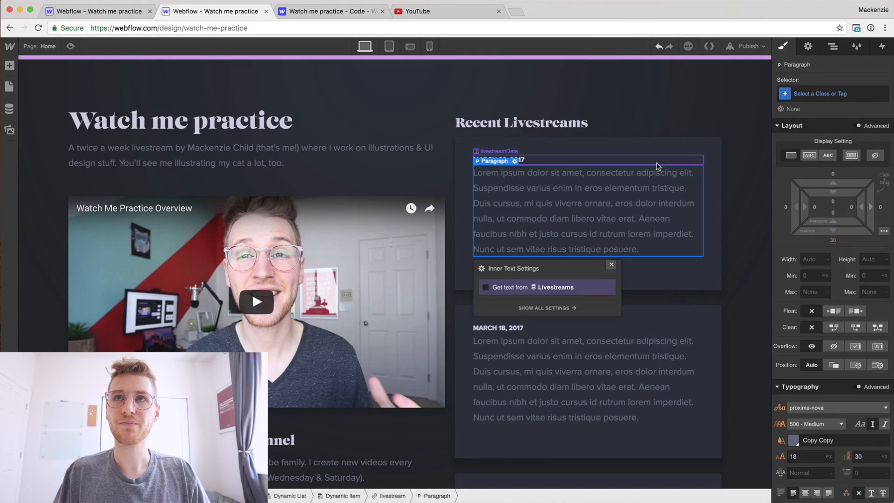
Assign the new class "livestreamExcerpt" to the paragraph below the livestream date
left_click(814, 92)
type("l")
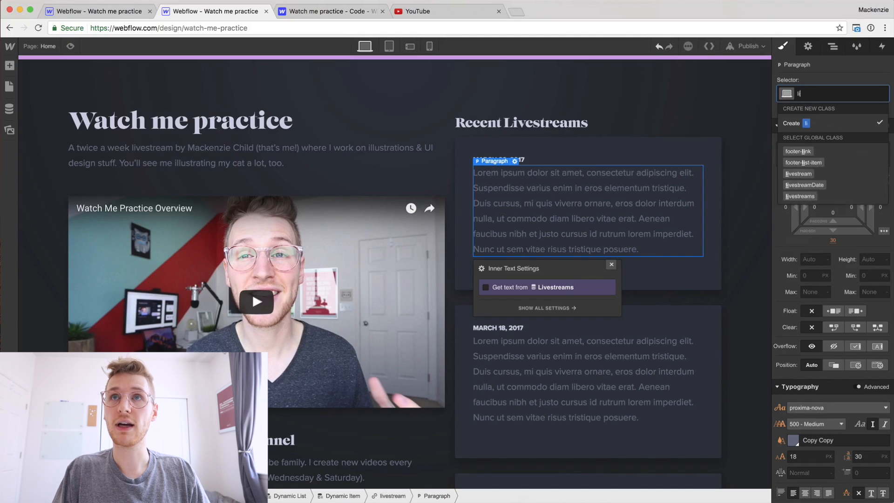
type("ivestreamExcerpt")
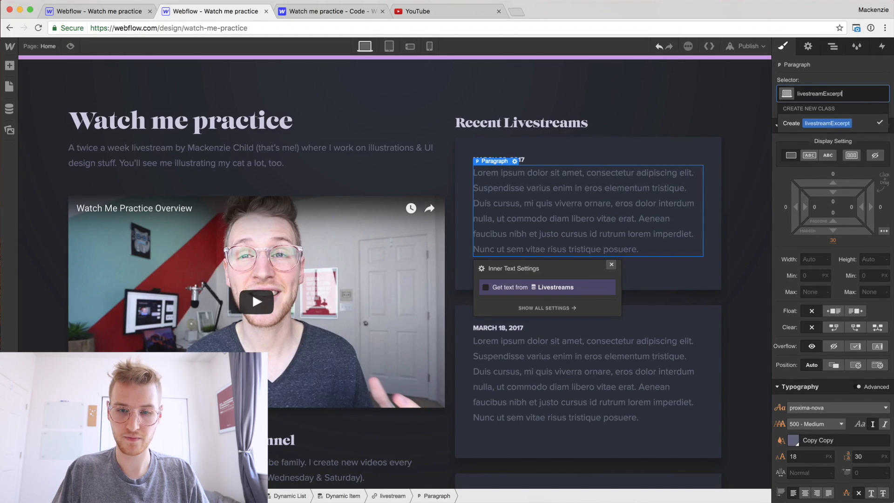
key("Return")
Consult the excerpt text styling in the Sketch mockup, and set the livestreamExcerpt paragraph's bottom margin to 0 in Webflow
key("super+Tab")
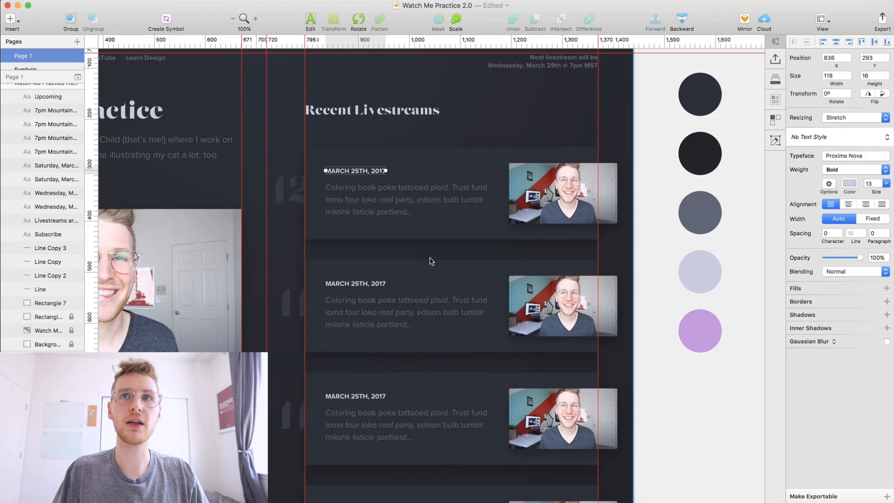
left_click(378, 196)
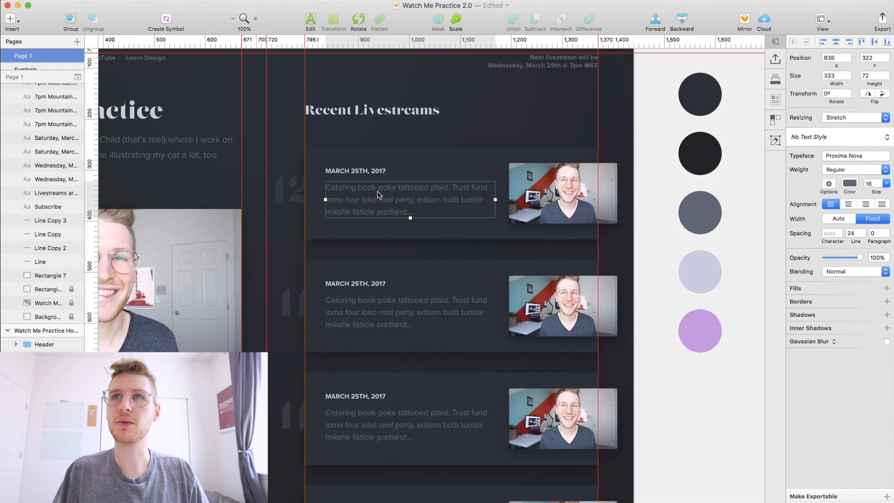
key("super+Tab")
scroll(833, 223, "down", 1)
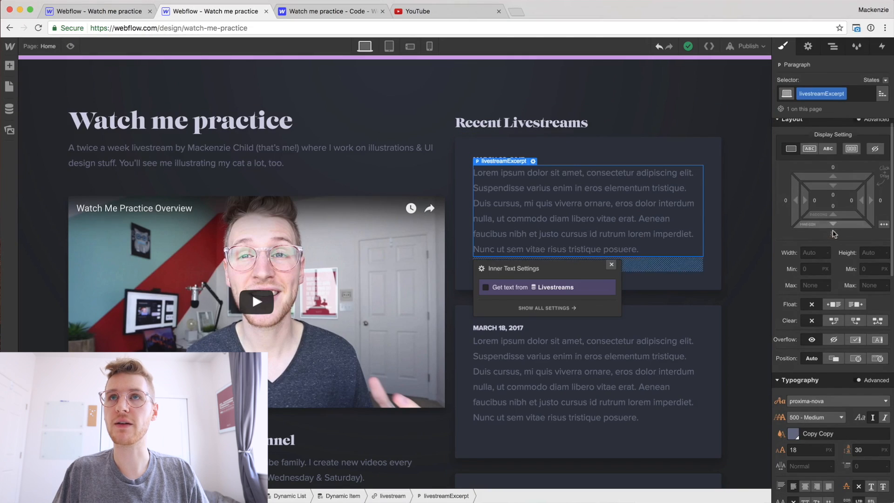
left_click(833, 234)
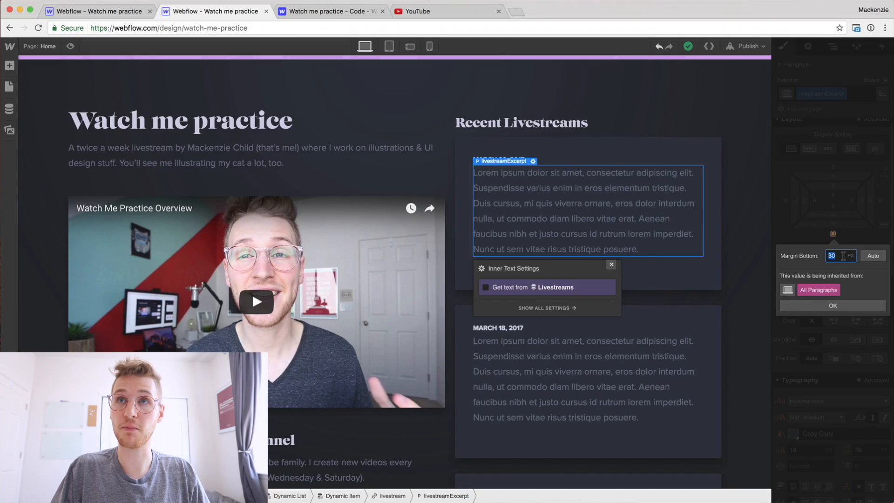
type("0")
key("Return")
Set the livestreamExcerpt text to a 16 px font size with a 24 px line height
scroll(809, 346, "down", 5)
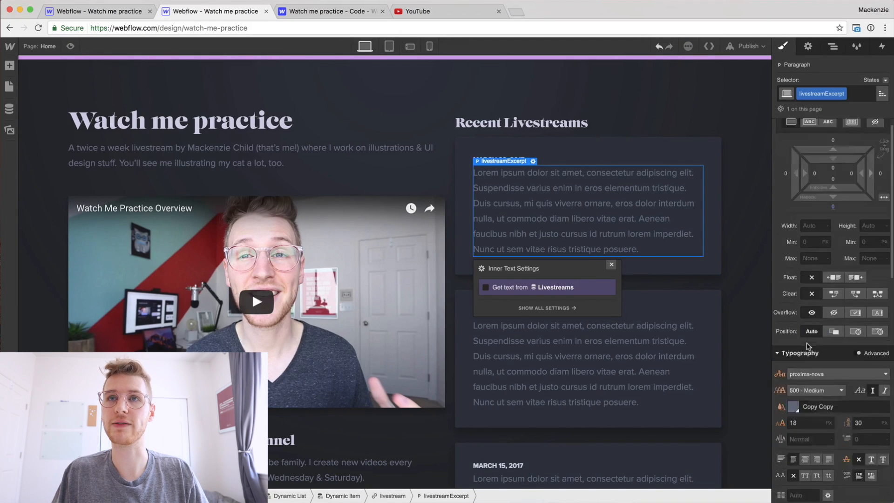
left_click(772, 323)
key("Down")
key("Down")
key("Tab")
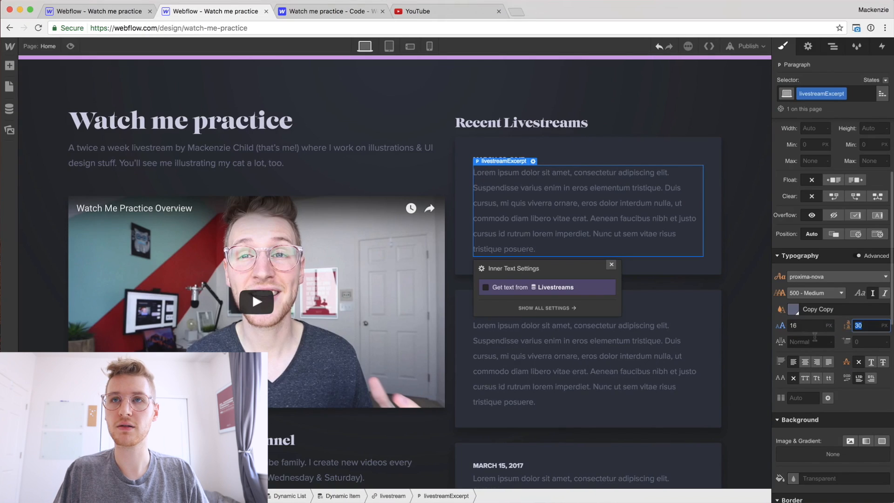
type("24")
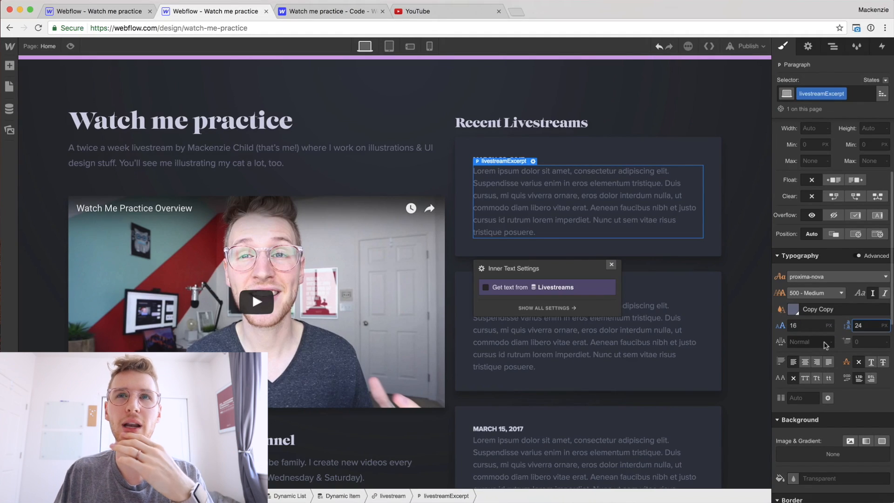
scroll(825, 345, "up", 5)
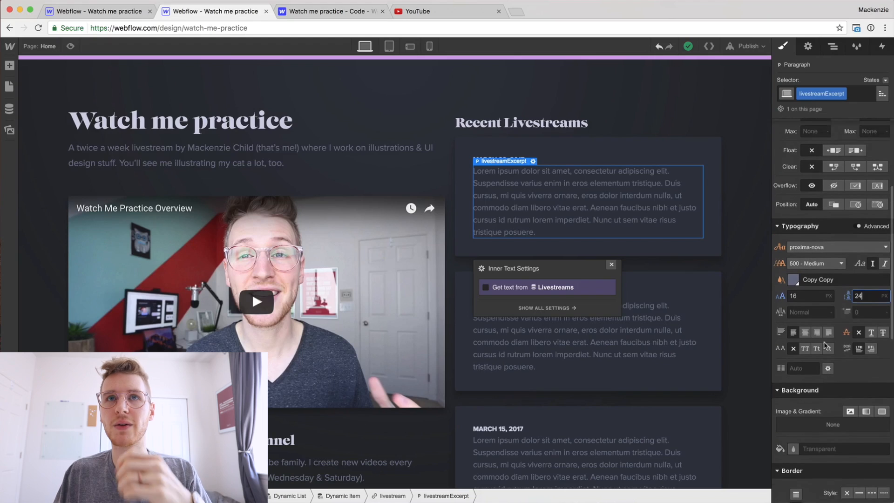
Compare the excerpt's width with the Sketch mockup and set the livestreamExcerpt width to 70% in Webflow
key("super+Tab")
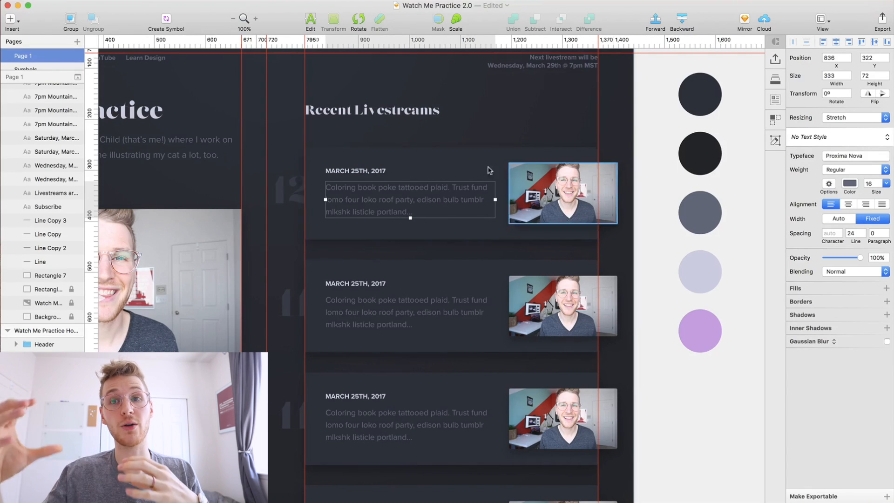
key("super+Tab")
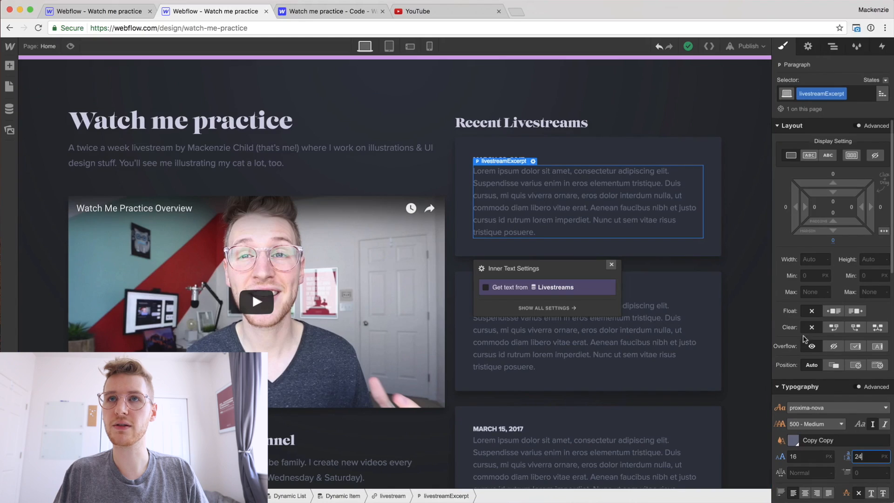
left_click(808, 259)
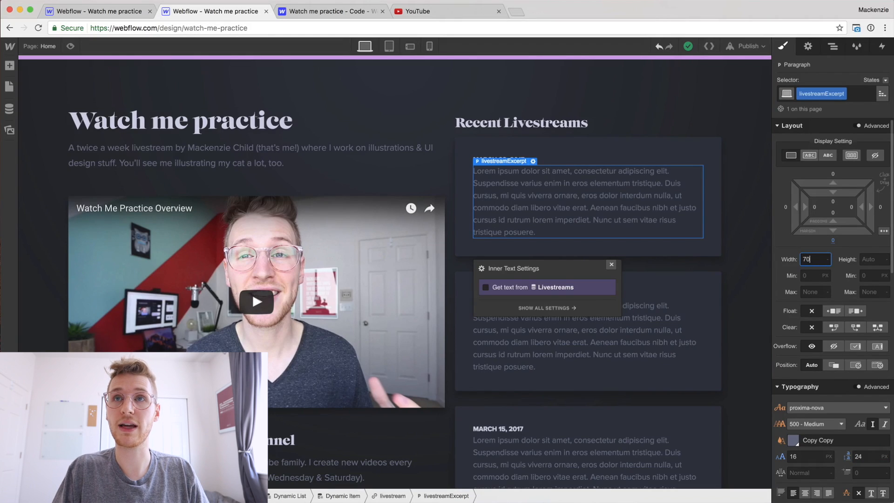
key("Return")
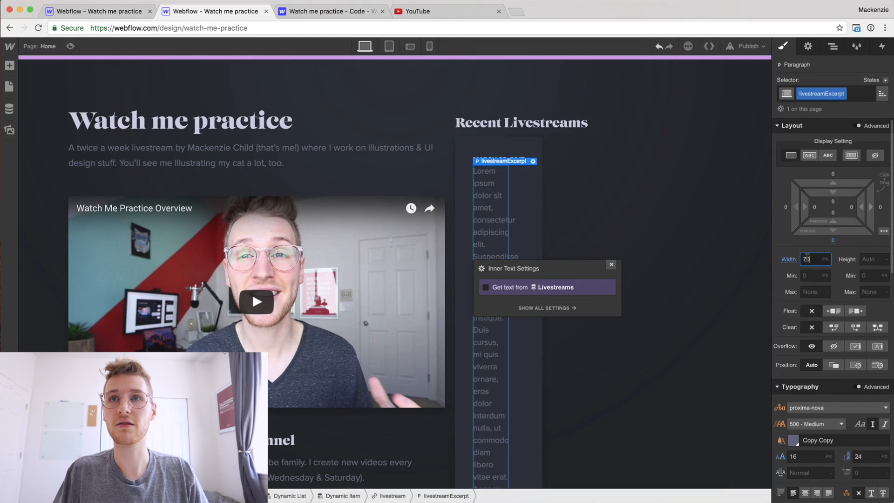
left_click(823, 260)
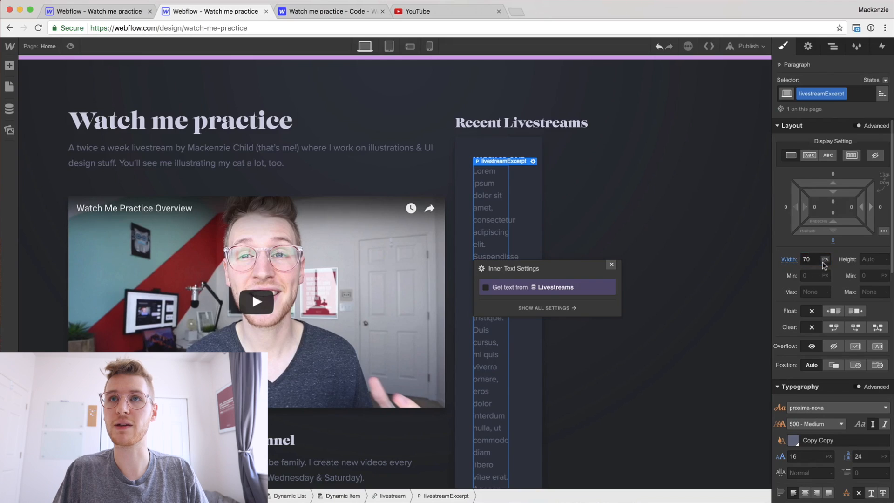
left_click(818, 273)
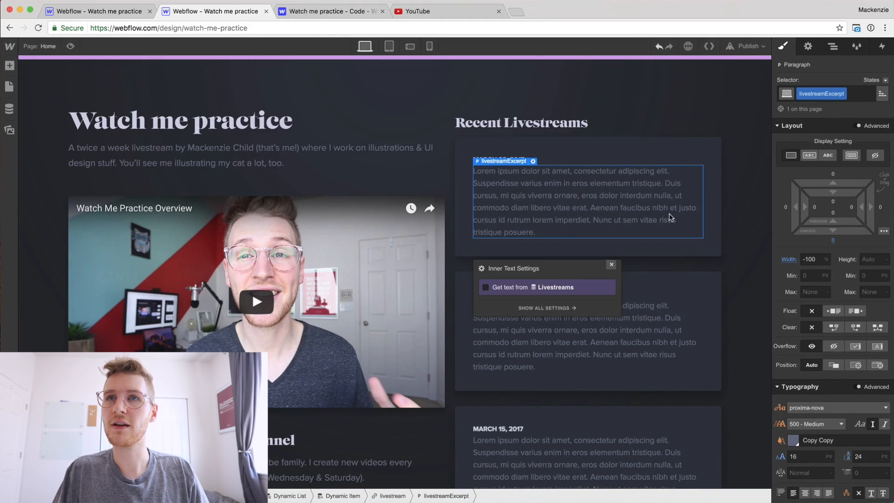
left_click(809, 259)
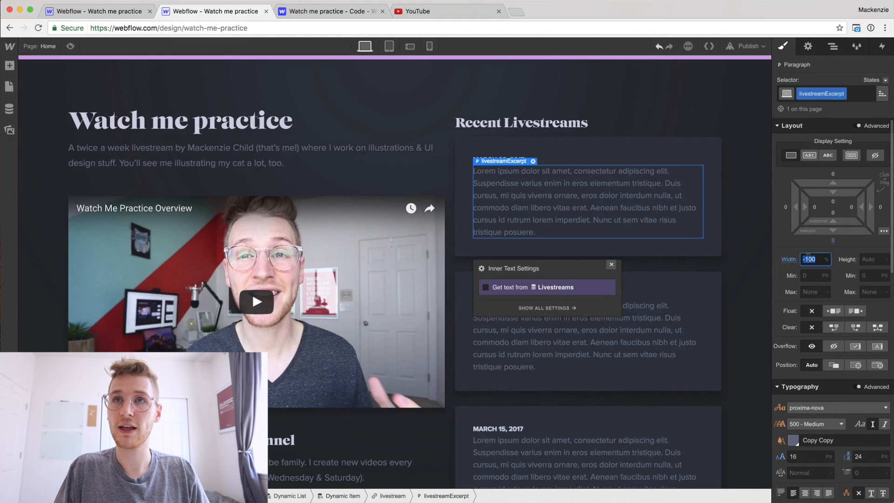
key("Return")
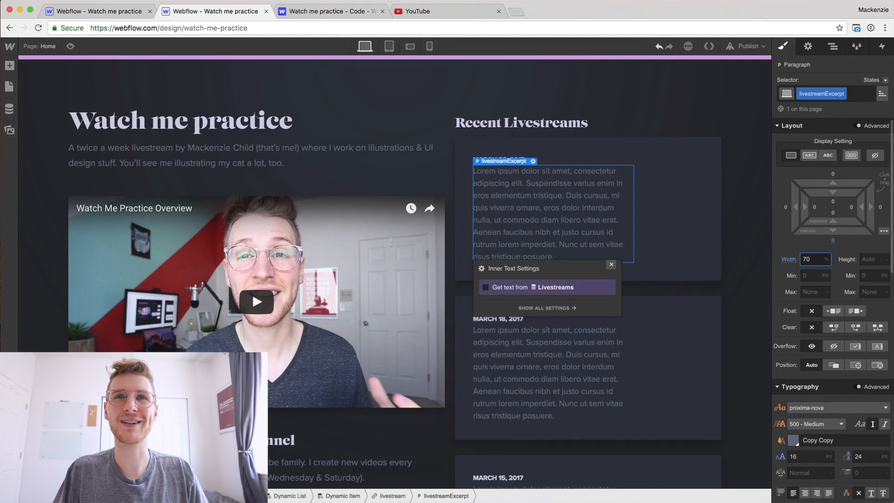
Bind the livestreamExcerpt paragraph's text to the Excerpt field of the Livestreams collection
scroll(575, 208, "down", 3)
left_click_drag(568, 207, 659, 146)
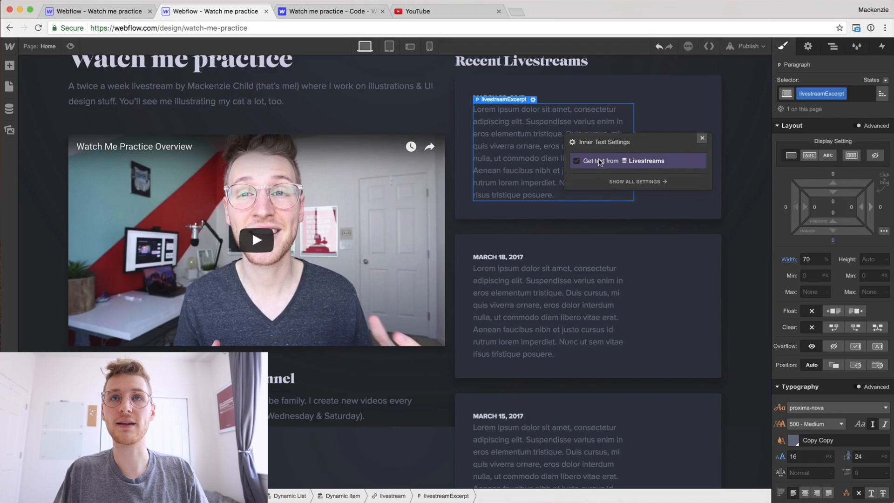
left_click(608, 172)
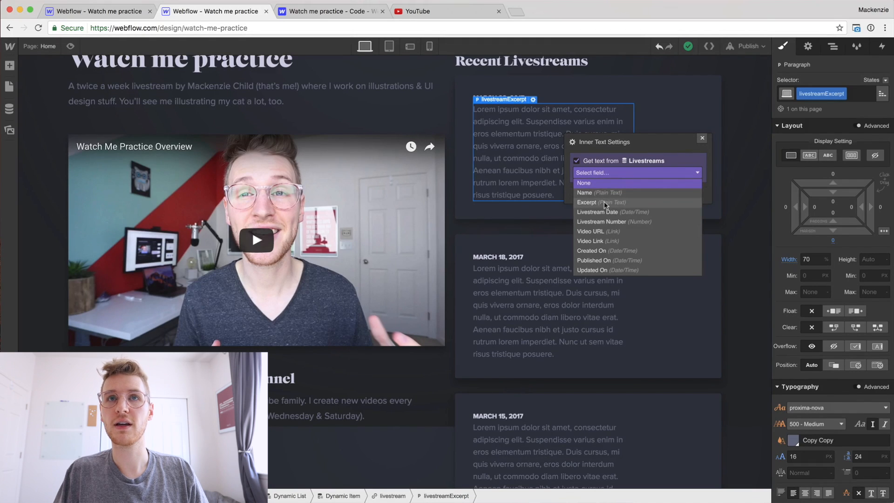
left_click(604, 202)
scroll(682, 303, "down", 2)
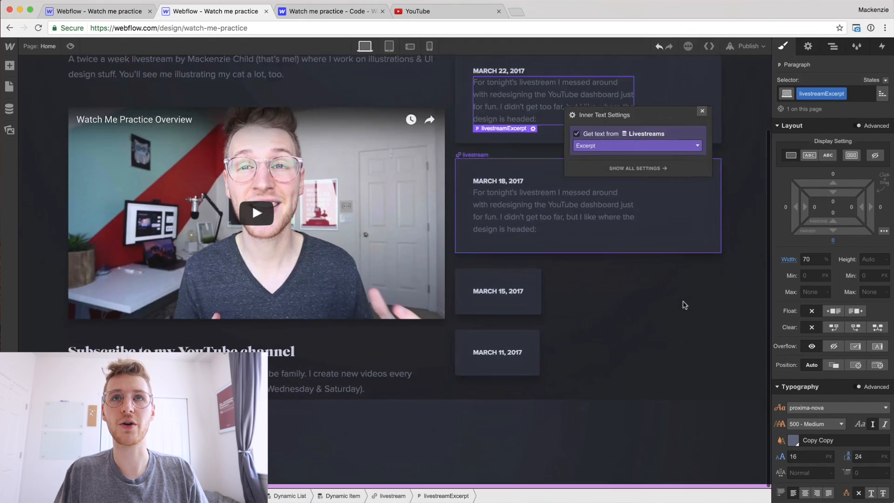
scroll(684, 305, "up", 4)
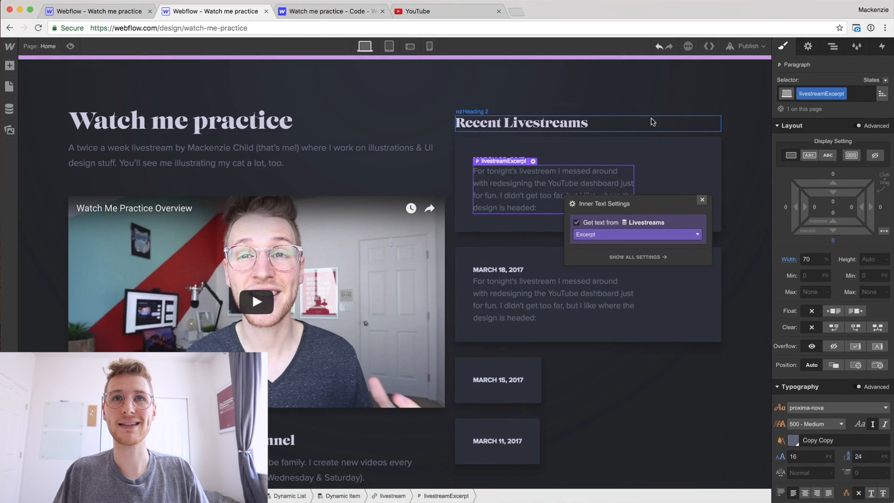
left_click(727, 178)
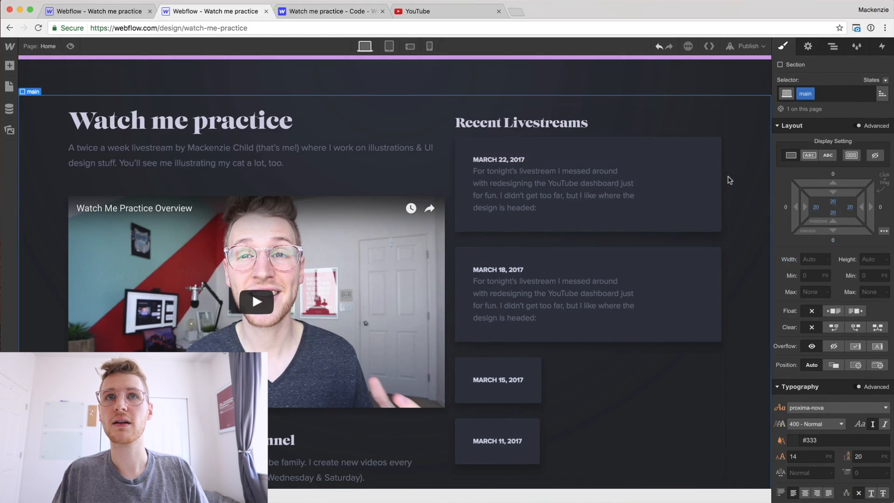
Open item 011 in the Livestreams collection and copy its full Excerpt text
left_click(590, 188)
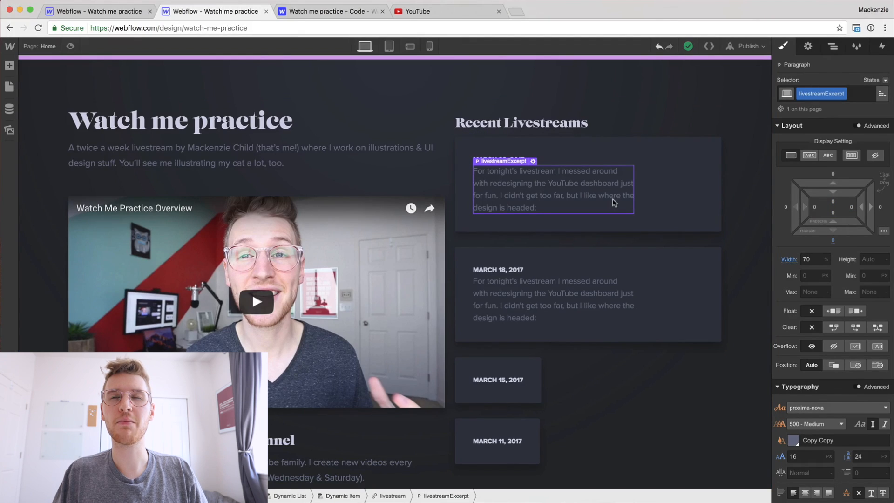
double_click(581, 199)
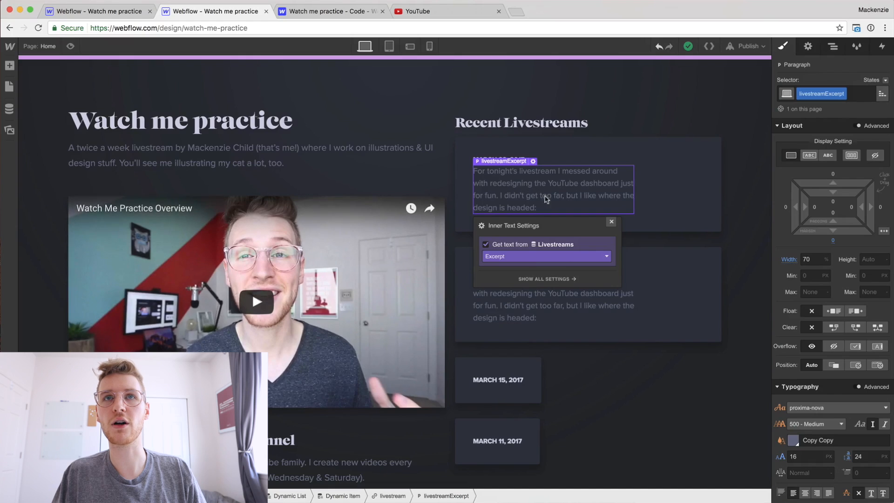
left_click(9, 109)
left_click(207, 114)
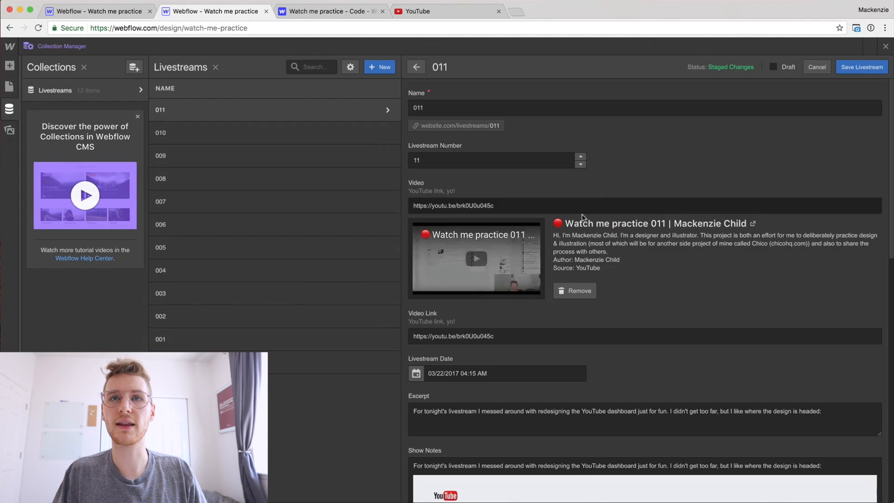
scroll(593, 359, "down", 1)
left_click(622, 339)
key("super+a")
key("super+c")
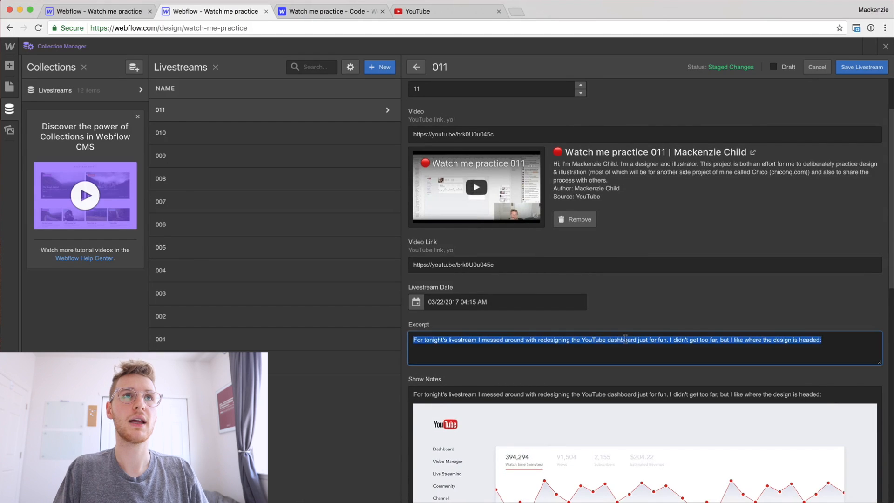
Search the web for "character counter online" and count the copied excerpt's characters on LetterCount.com
key("super+t")
type("charac")
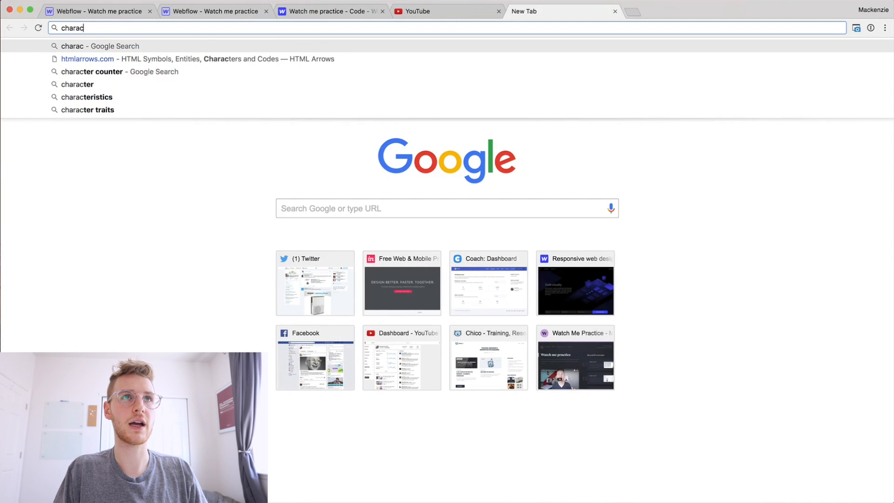
type("ter counter online")
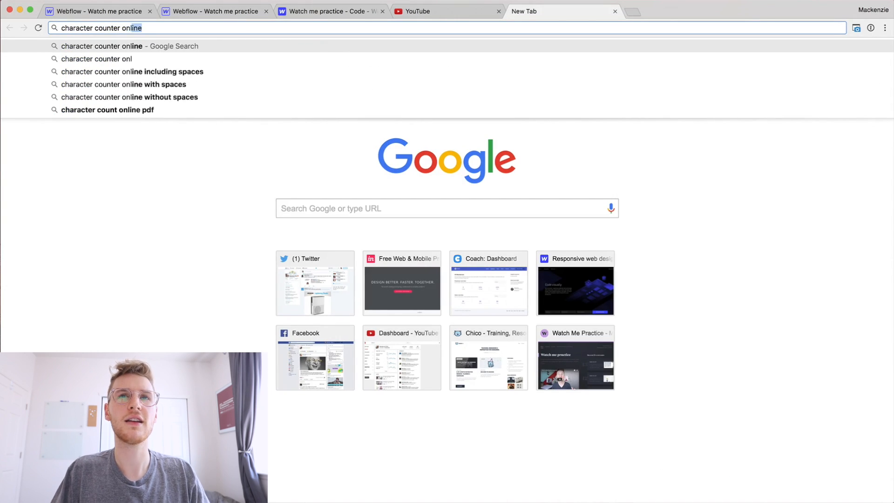
key("Return")
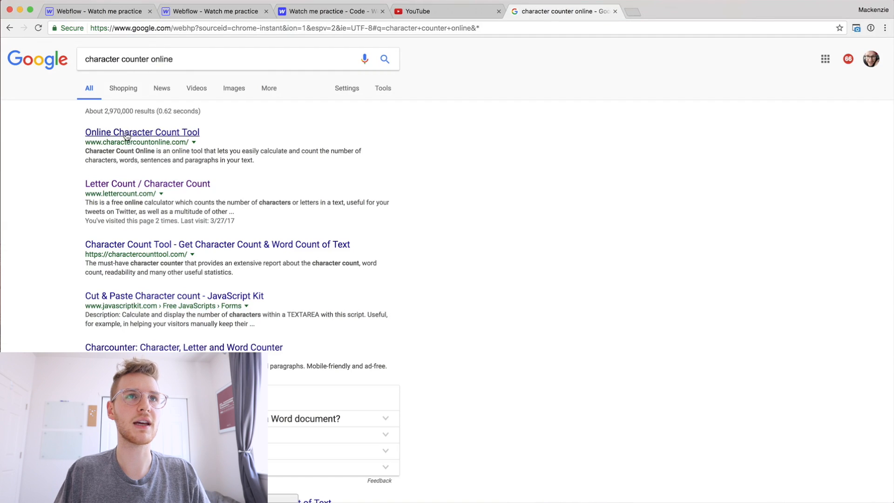
left_click(116, 188)
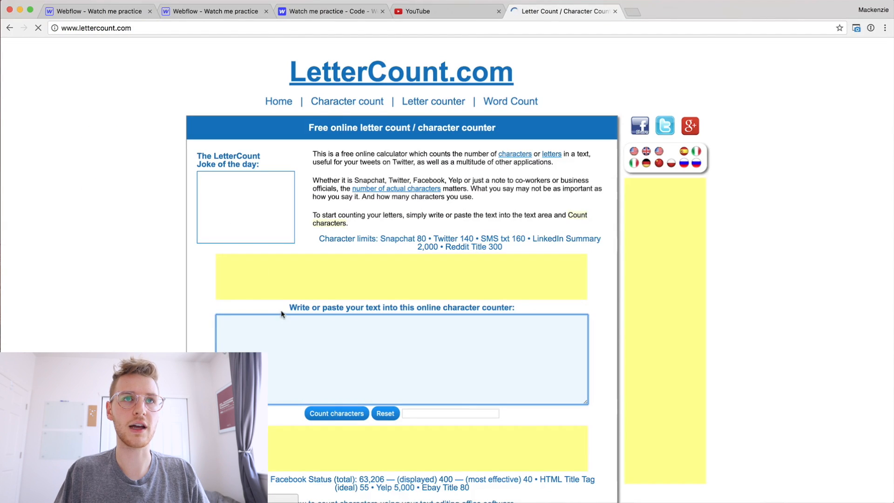
key("super+v")
left_click(350, 425)
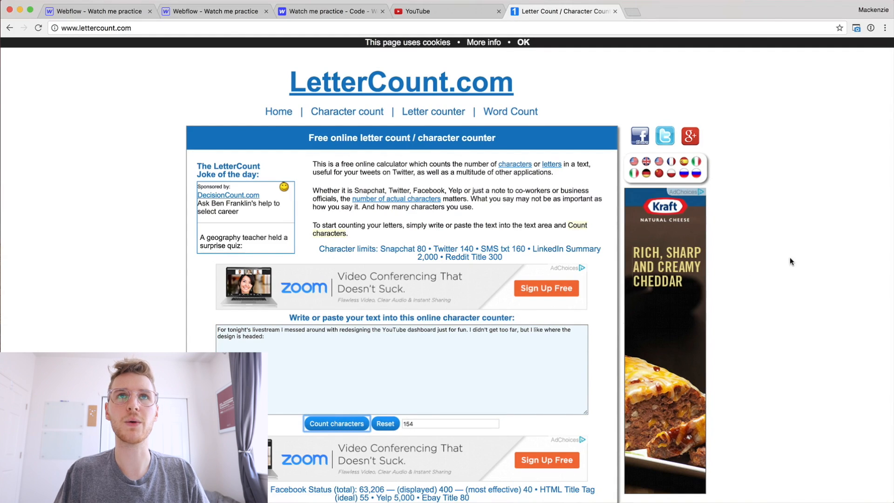
Return to Webflow and limit the Livestreams collection's Excerpt field to a maximum of 150 characters
key("super+w")
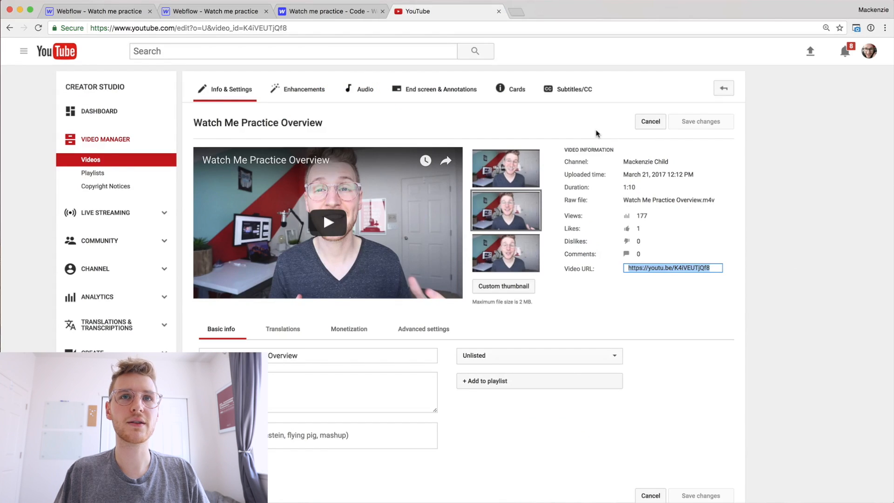
key("super+2")
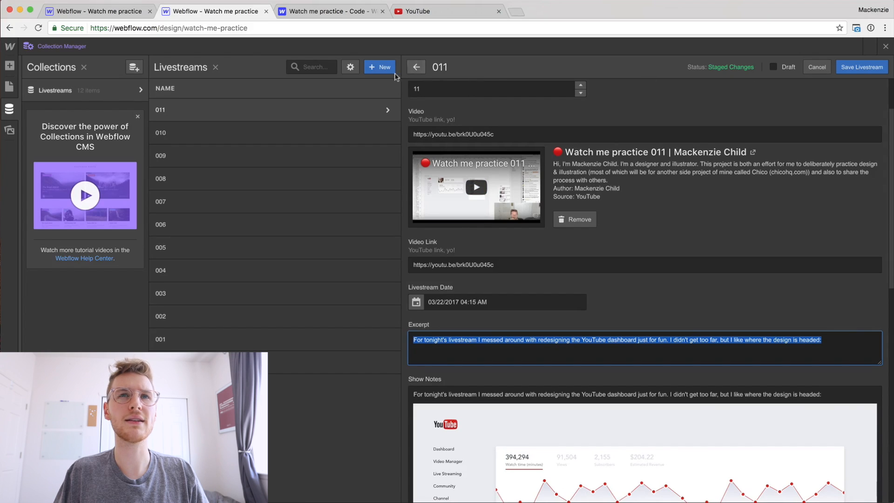
left_click(350, 67)
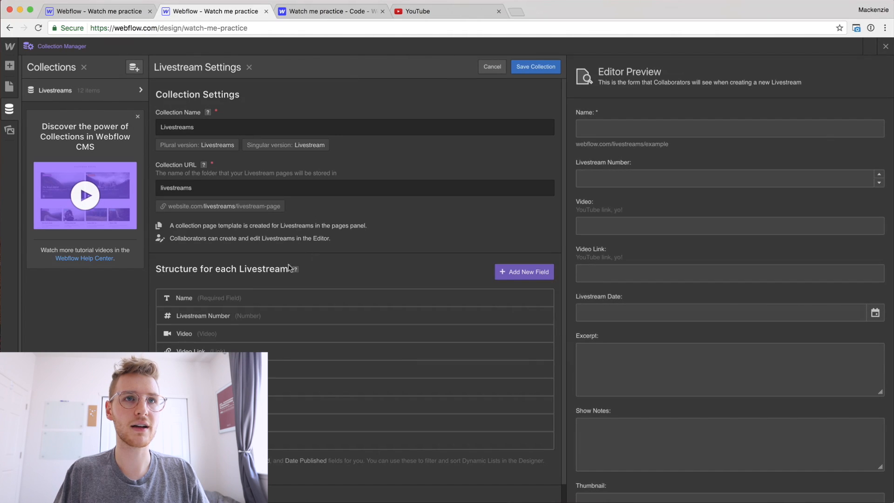
left_click(195, 387)
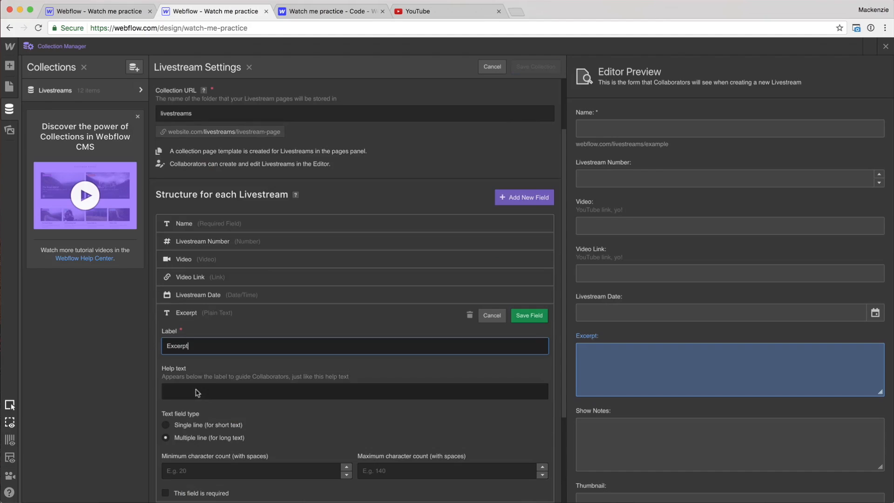
left_click(398, 397)
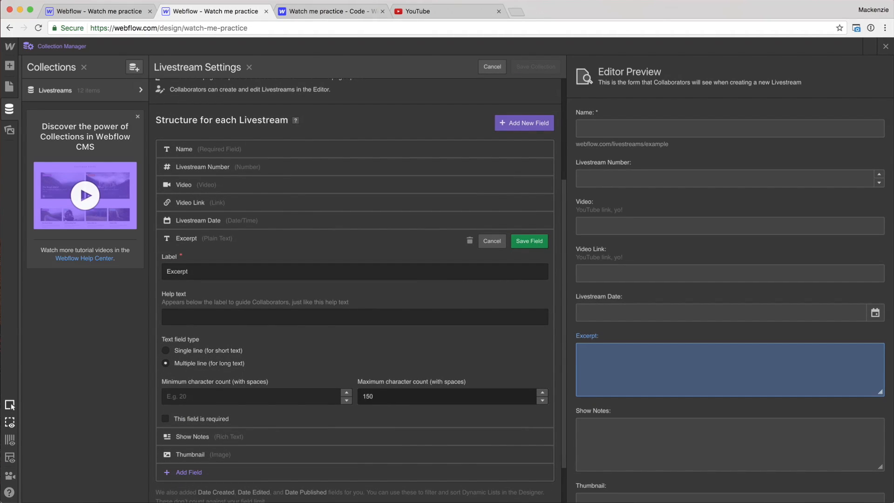
type("150")
key("Return")
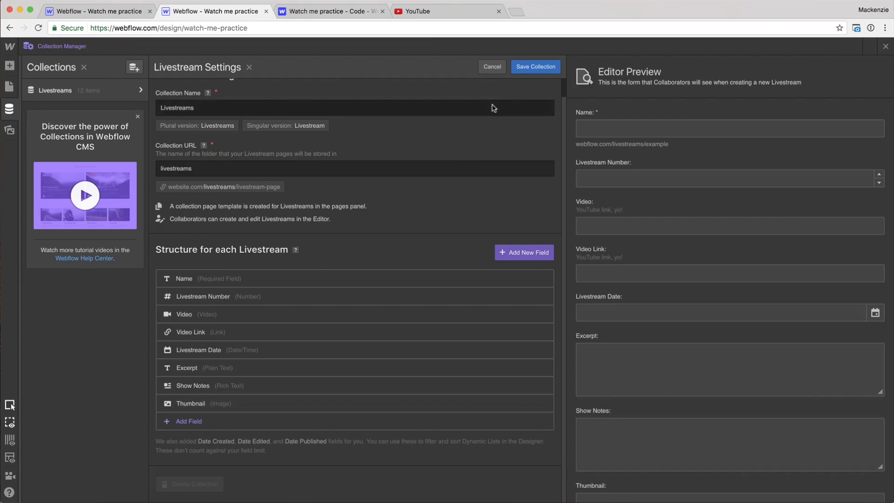
left_click(522, 68)
Try trimming item 011's Excerpt to fit the 150-character limit, and discard the unsaved edit
left_click(292, 112)
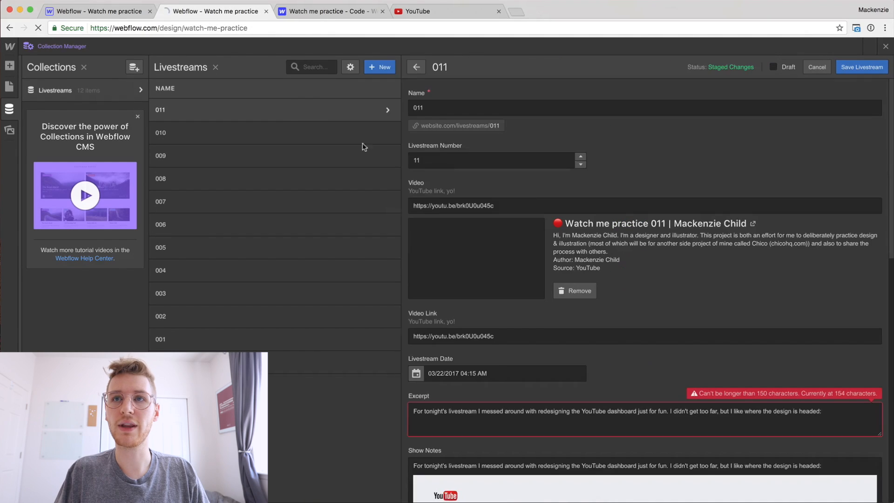
scroll(677, 388, "down", 2)
left_click(830, 352)
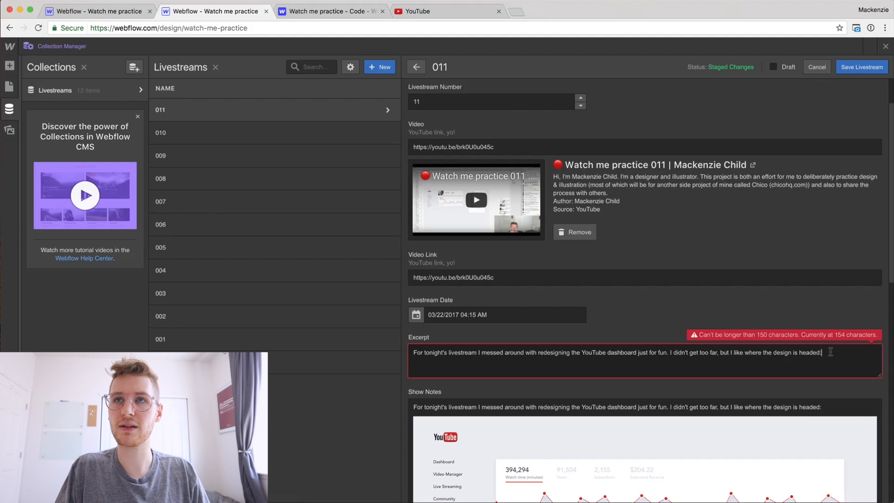
key("BackSpace")
key("BackSpace")
key("BackSpace")
left_click(719, 288)
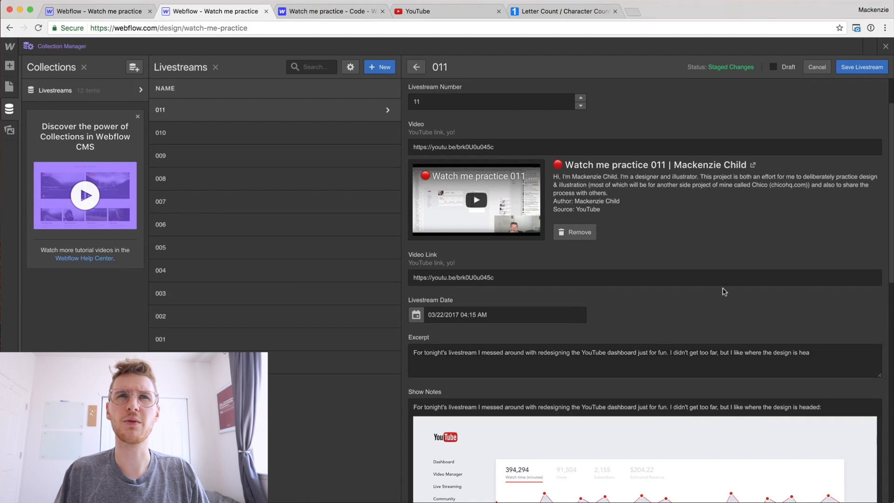
left_click(352, 65)
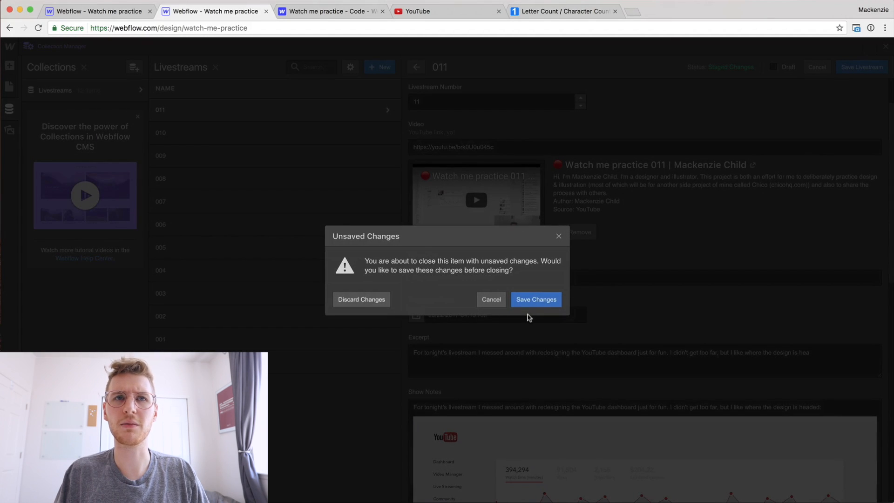
left_click(367, 302)
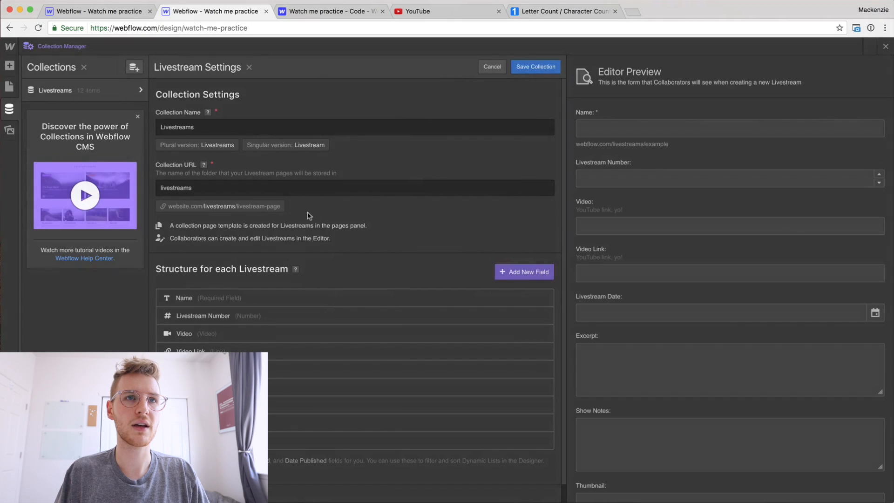
Set the Excerpt field's maximum character count to 125 and save the Livestreams collection
scroll(239, 345, "down", 1)
left_click(194, 376)
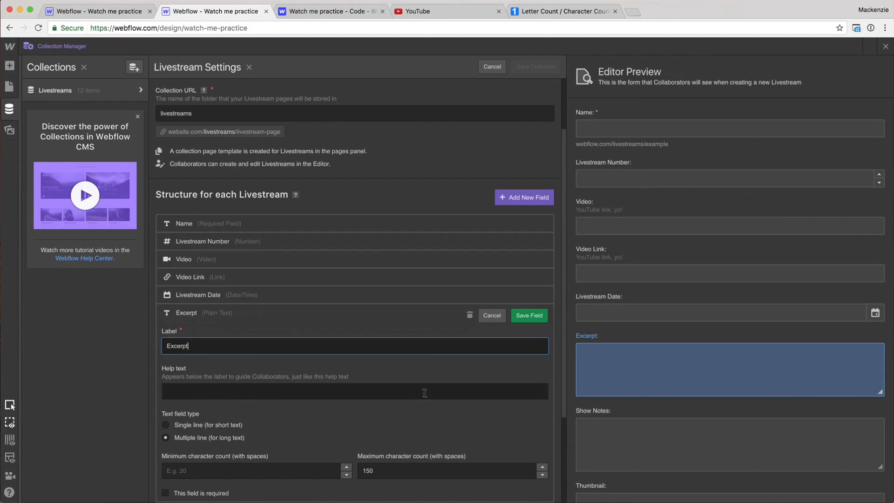
left_click(419, 470)
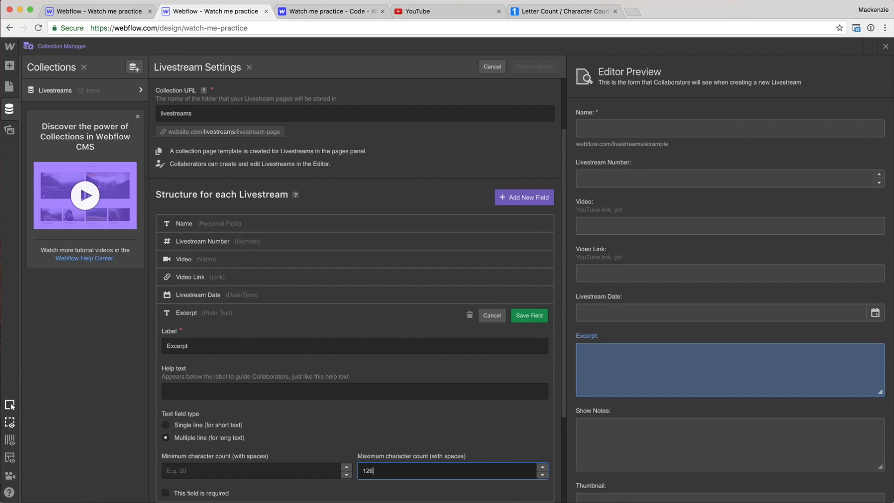
key("Return")
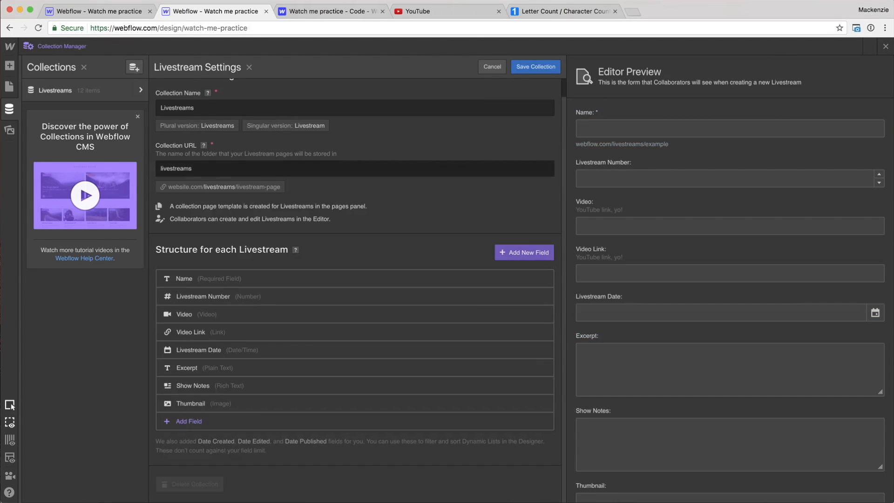
left_click(535, 67)
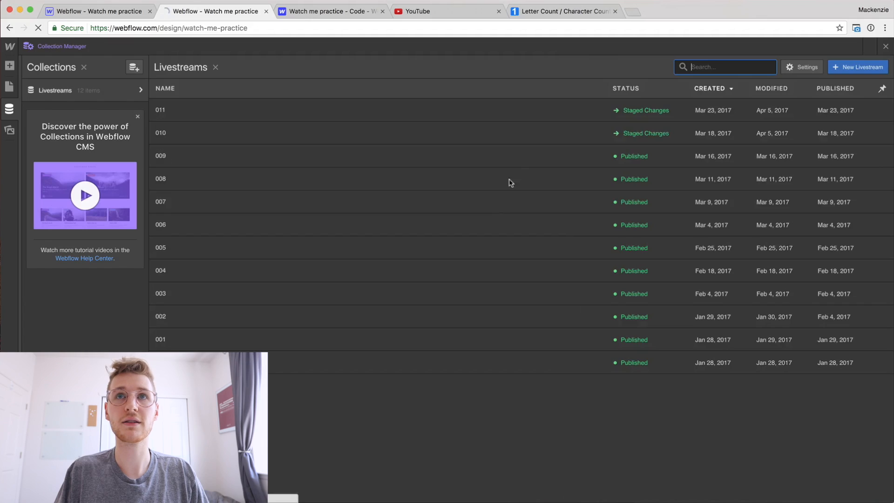
Shorten item 011's Excerpt so it ends with "but I..." and save the livestream
left_click(361, 107)
left_click(841, 415)
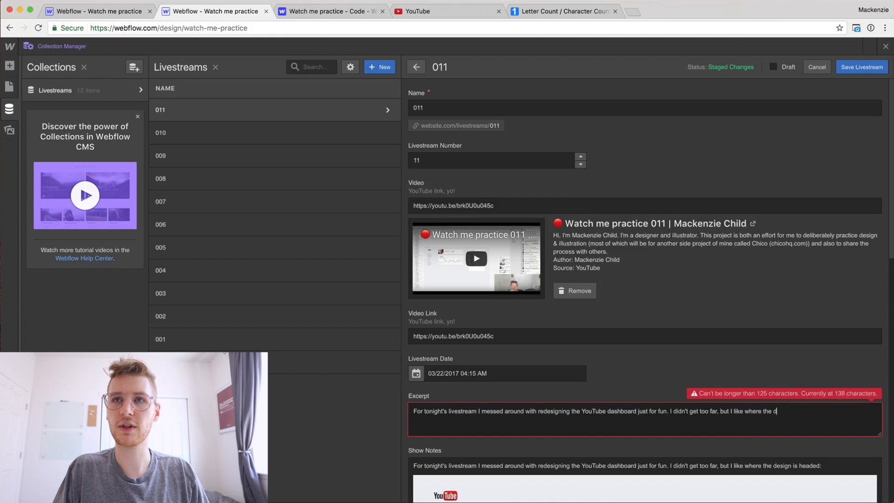
key("BackSpace")
key("BackSpace")
key("BackSpace")
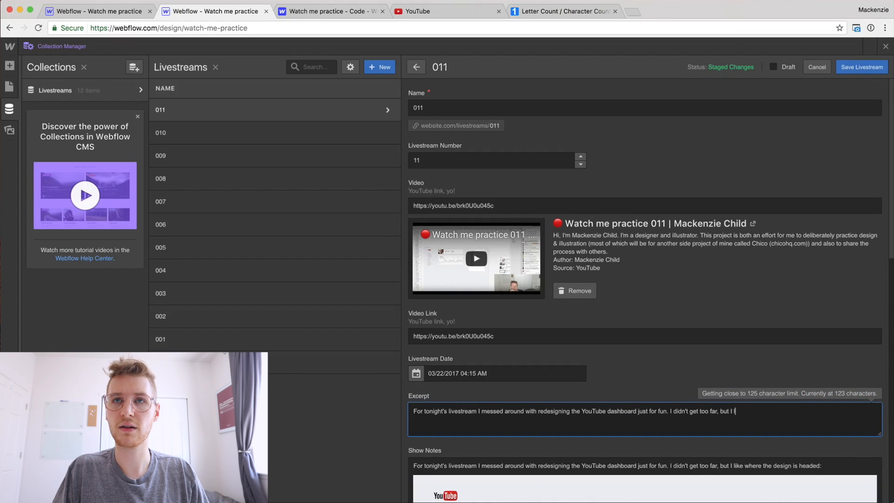
key("BackSpace")
key("BackSpace")
type("...")
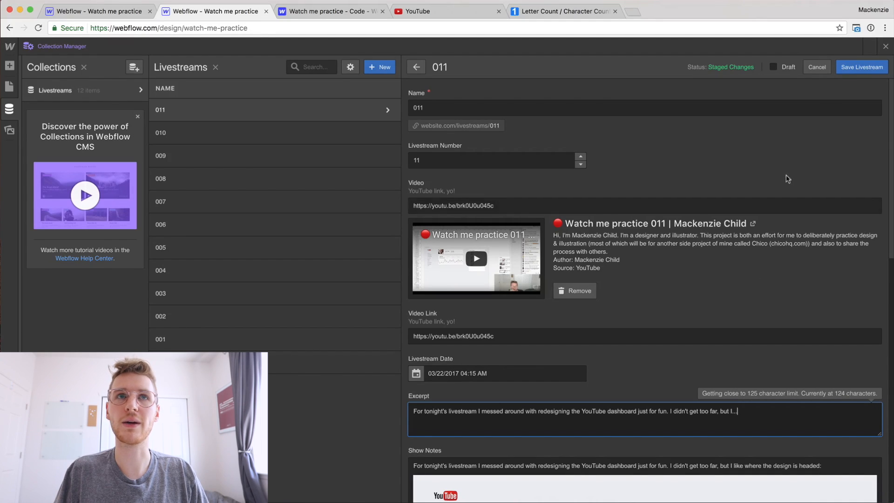
left_click(861, 67)
Shorten item 010's Excerpt so it also ends with "but I...", copy the text, and save the livestream
left_click(577, 122)
left_click_drag(817, 419, 730, 412)
key("BackSpace")
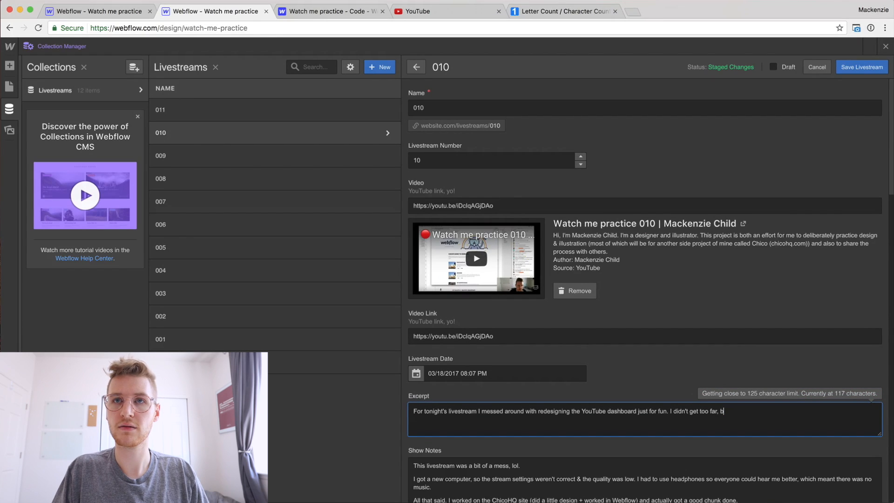
key("super+z")
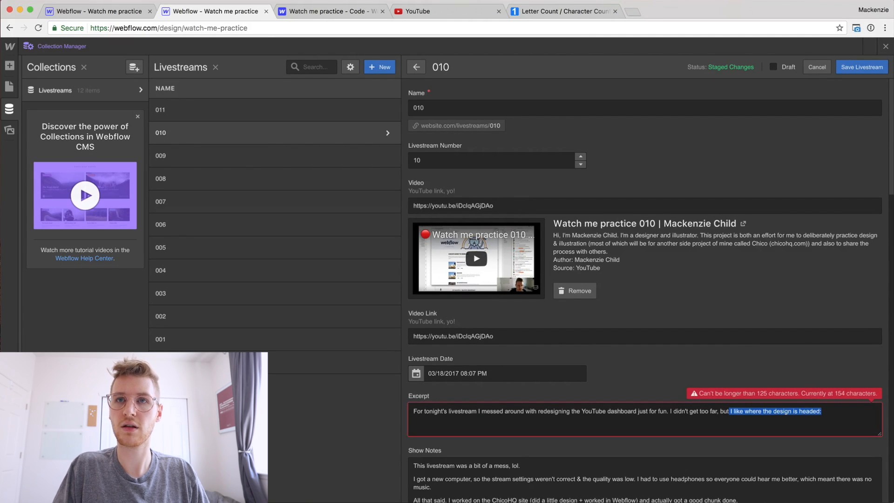
key("Right")
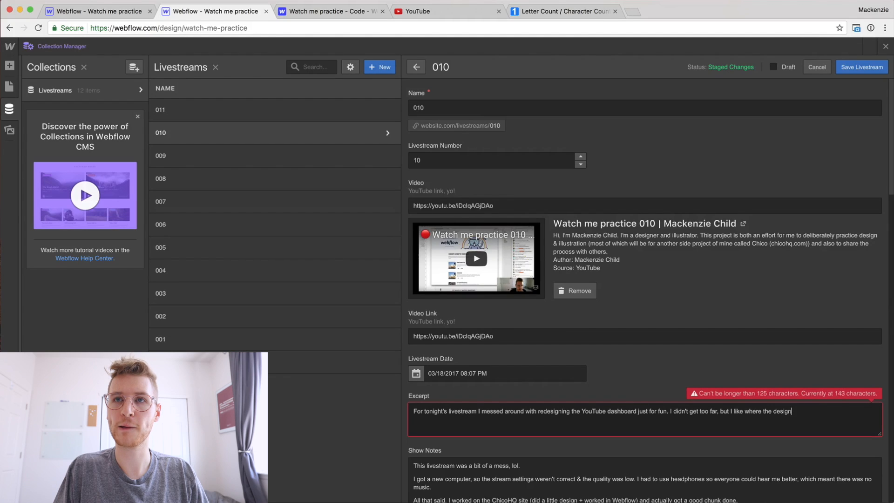
key("BackSpace")
key("BackSpace")
key("BackSpace")
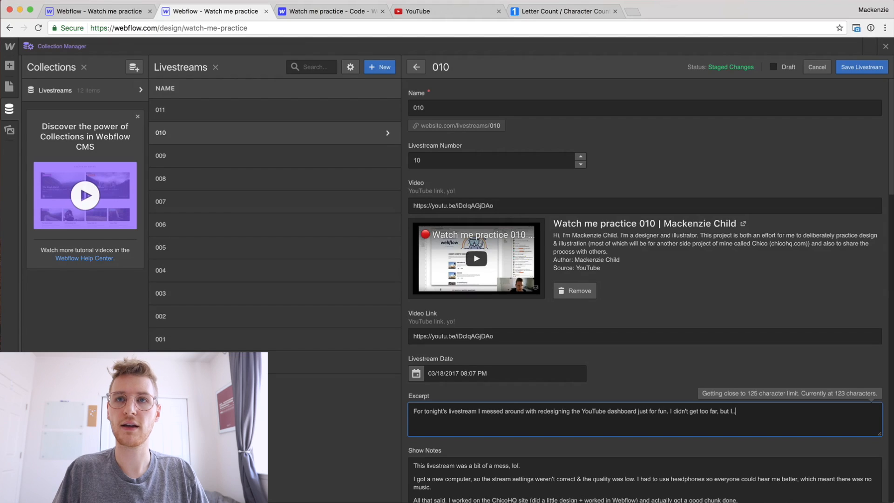
key("super+a")
left_click(861, 67)
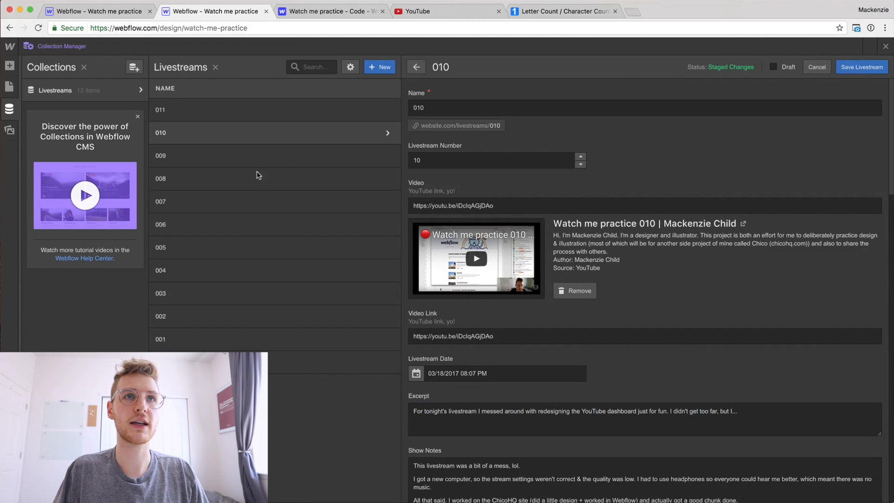
Fill in item 009's livestream number and shortened excerpt, add the 10.45.28 PM cat-icons screenshot as its thumbnail, and save it
left_click(224, 158)
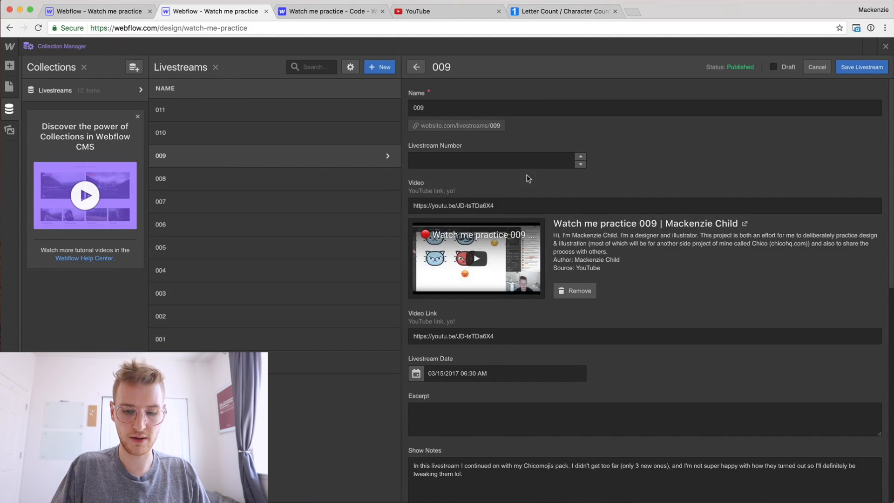
left_click(516, 161)
scroll(514, 209, "down", 4)
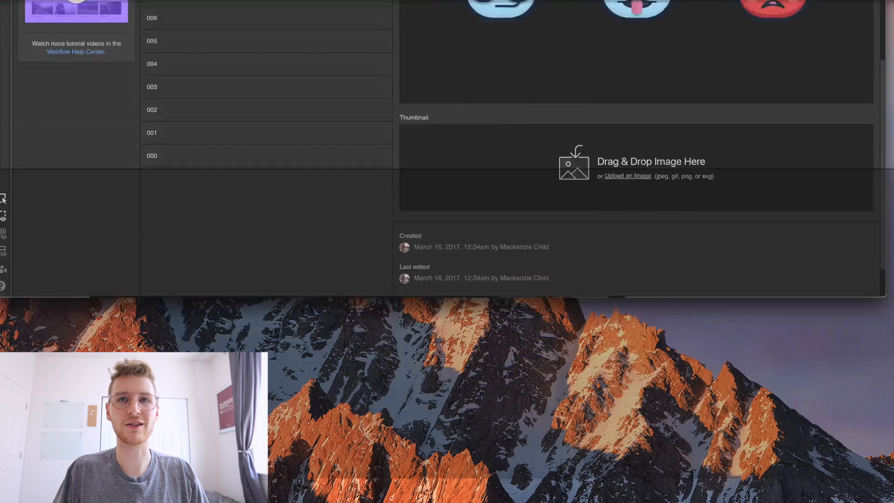
left_click_drag(820, 461, 651, 399)
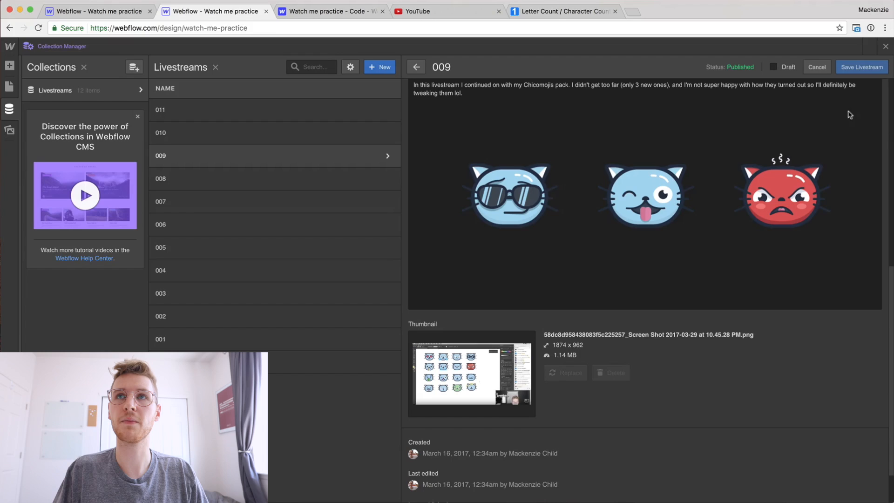
left_click(864, 68)
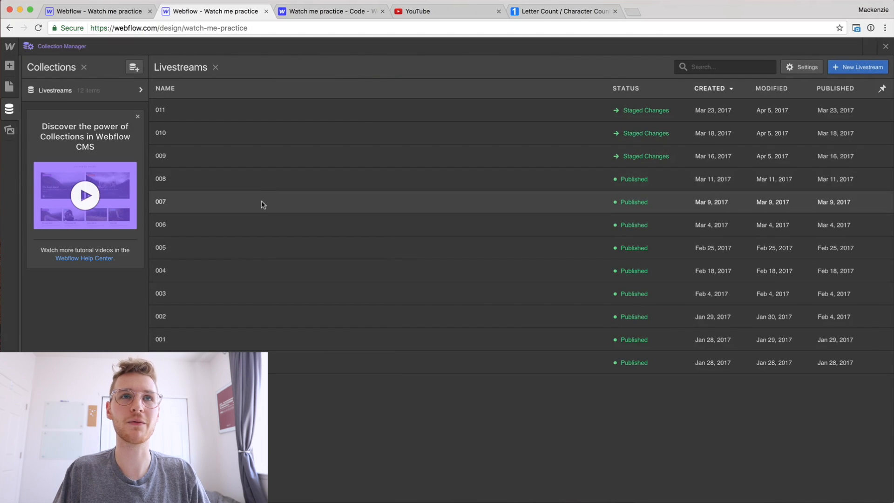
Open item 008 in the Livestreams collection, add the same shortened excerpt, and save it
left_click(261, 202)
left_click(246, 181)
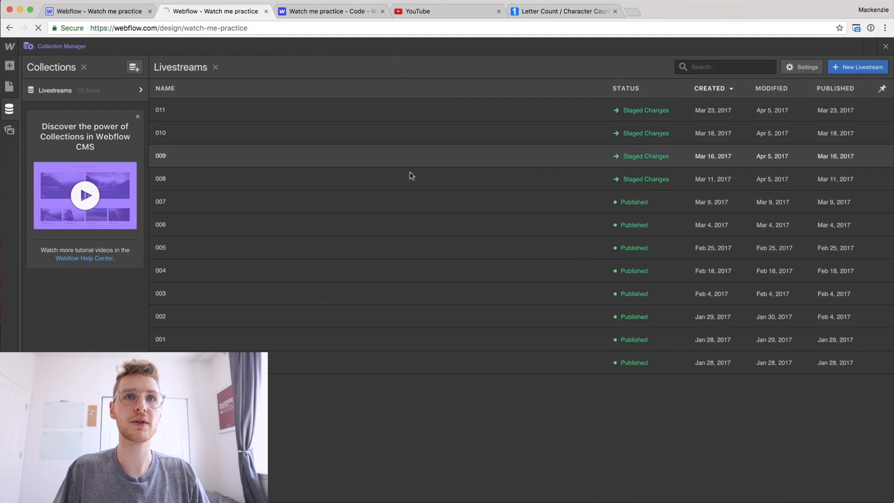
left_click(508, 174)
scroll(540, 379, "down", 15)
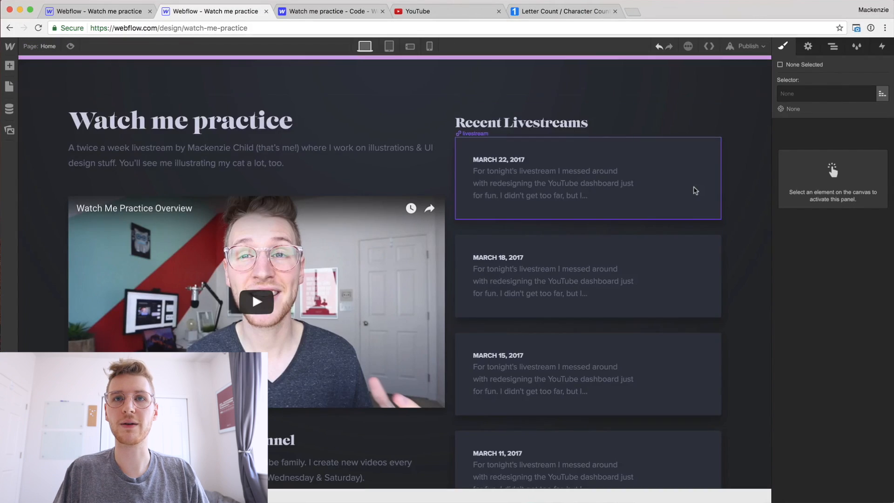
Add a Div Block below the excerpt inside the livestream card on the home page
scroll(693, 190, "down", 3)
scroll(639, 289, "up", 2)
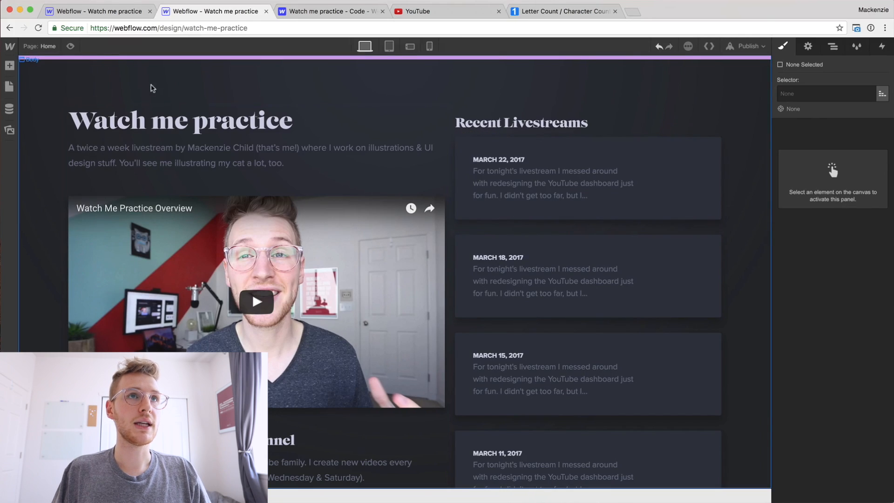
left_click(9, 66)
scroll(110, 304, "down", 4)
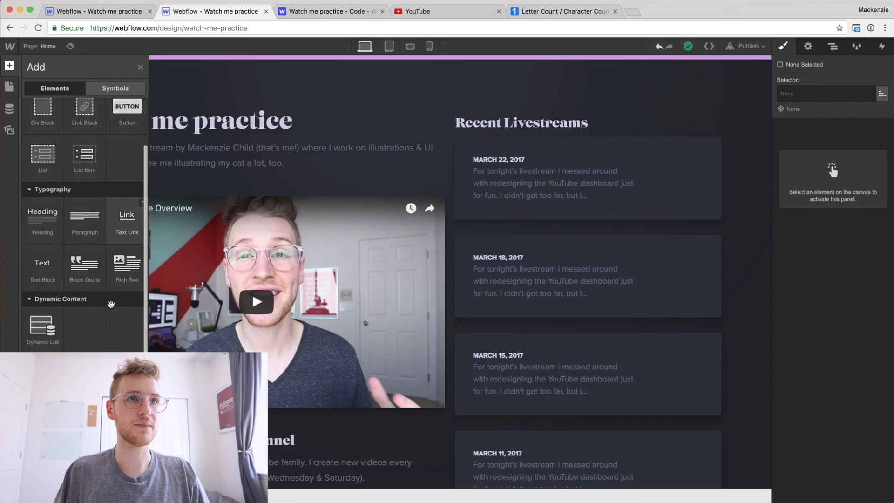
scroll(112, 307, "up", 1)
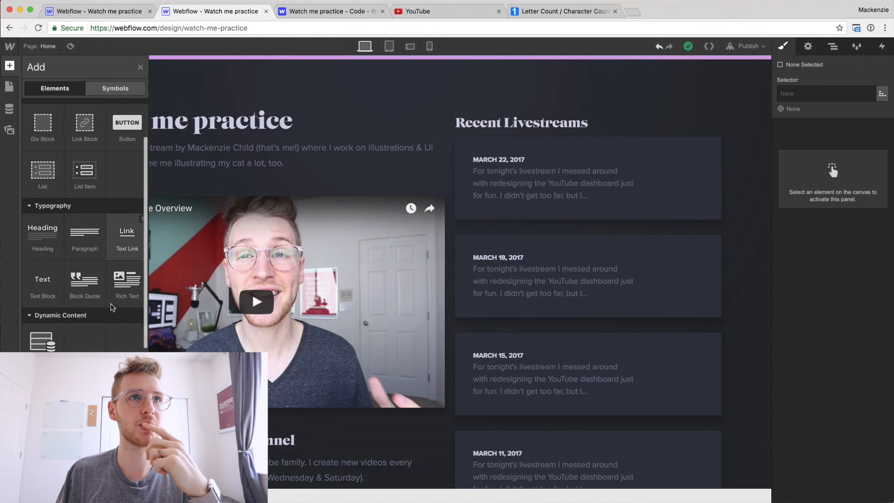
scroll(111, 307, "up", 3)
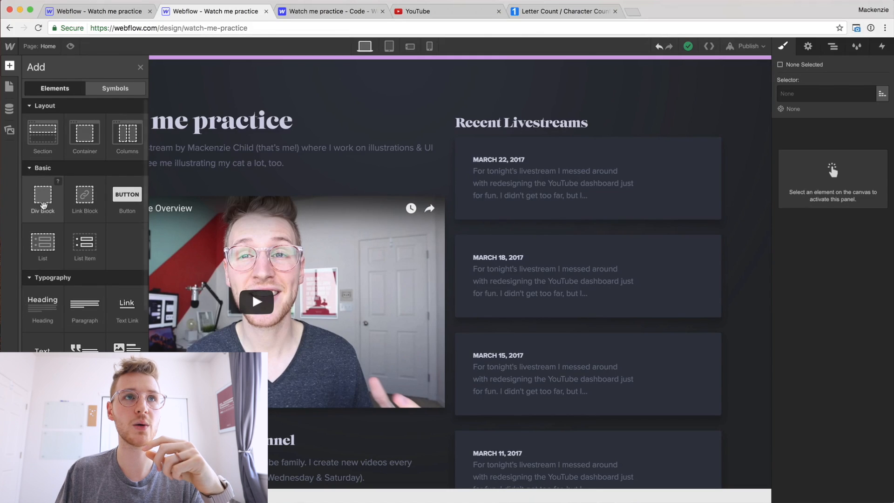
left_click_drag(42, 205, 535, 203)
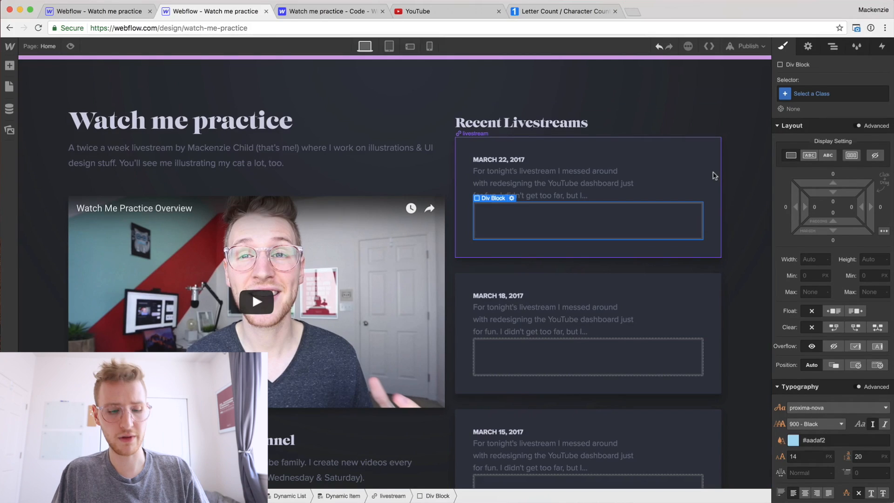
key("super+Tab")
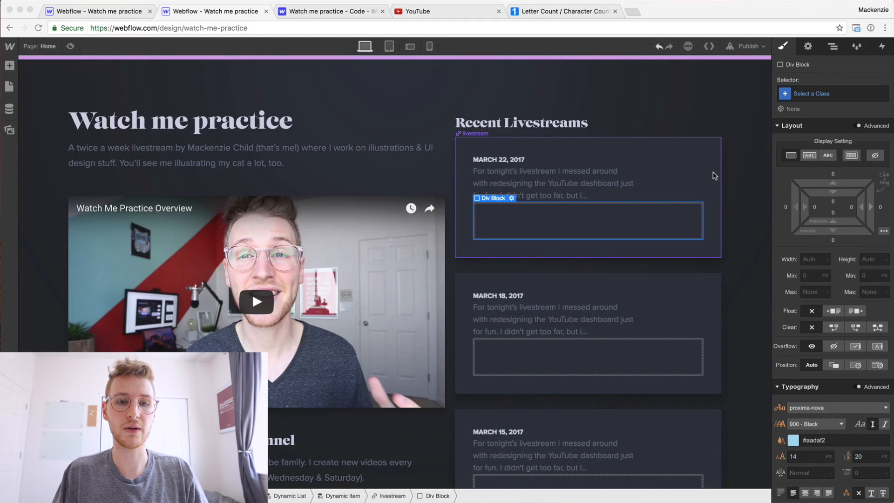
Check the livestream cards in the Sketch mockup, and set the livestream link block's position to relative in Webflow
key("super+Tab")
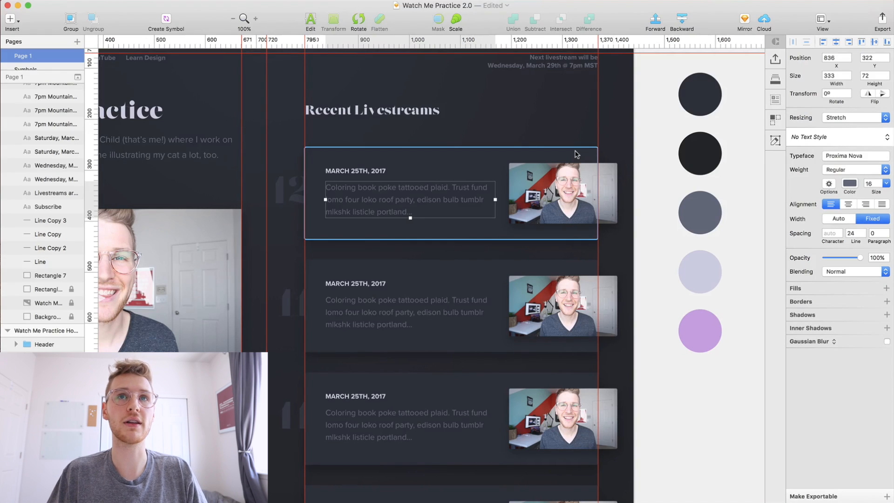
key("super+Tab")
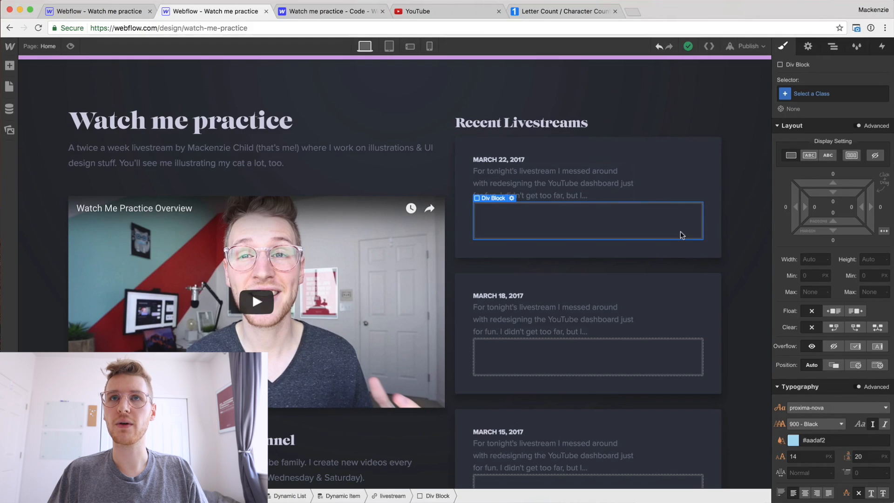
left_click(702, 147)
scroll(842, 296, "down", 2)
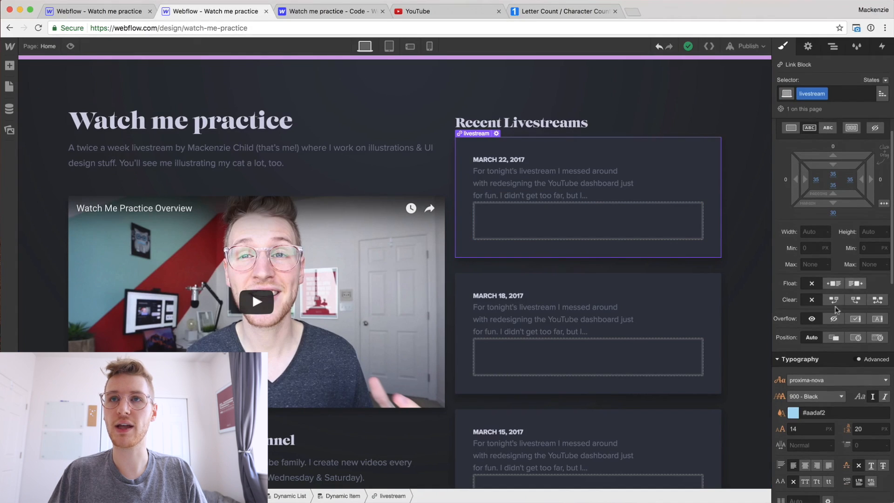
left_click(833, 337)
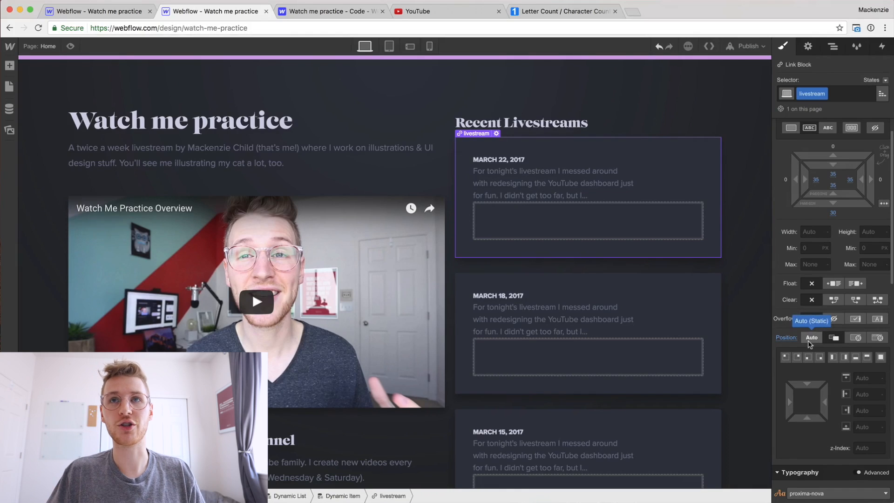
Give the empty div block inside the livestream card the class livestreamThumbnail and set its position to absolute
left_click(660, 215)
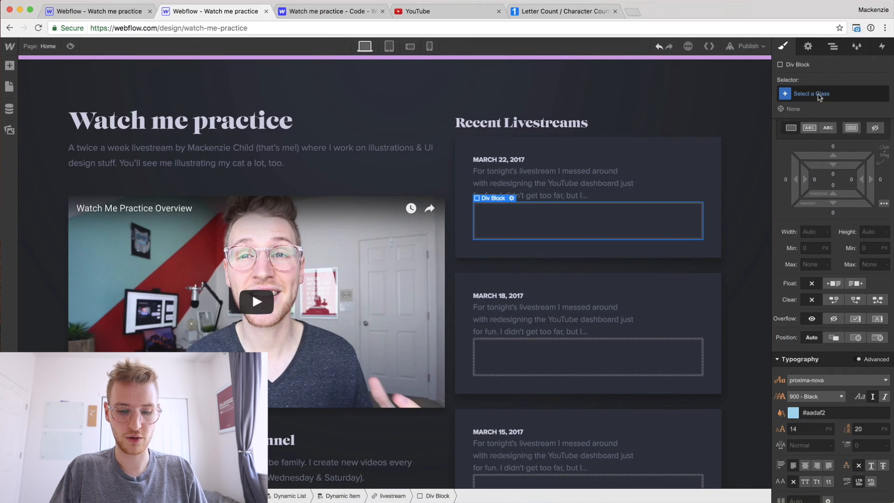
left_click(819, 95)
type("livestreamThu")
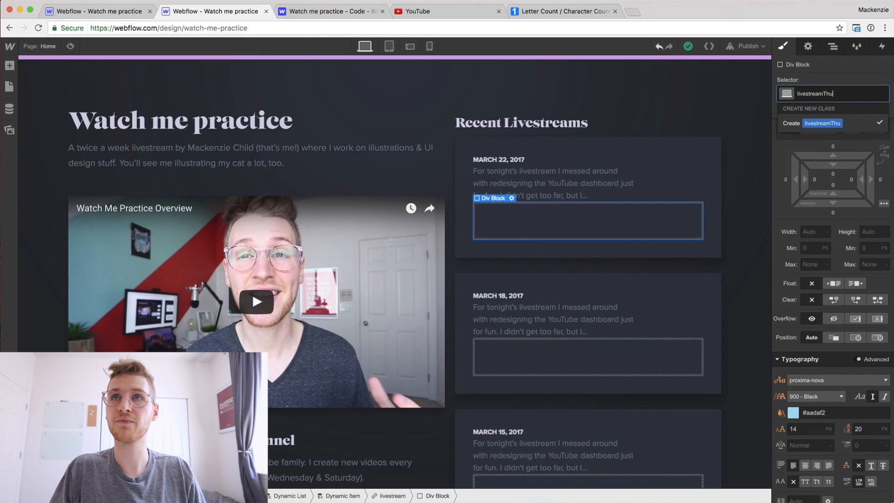
key("Return")
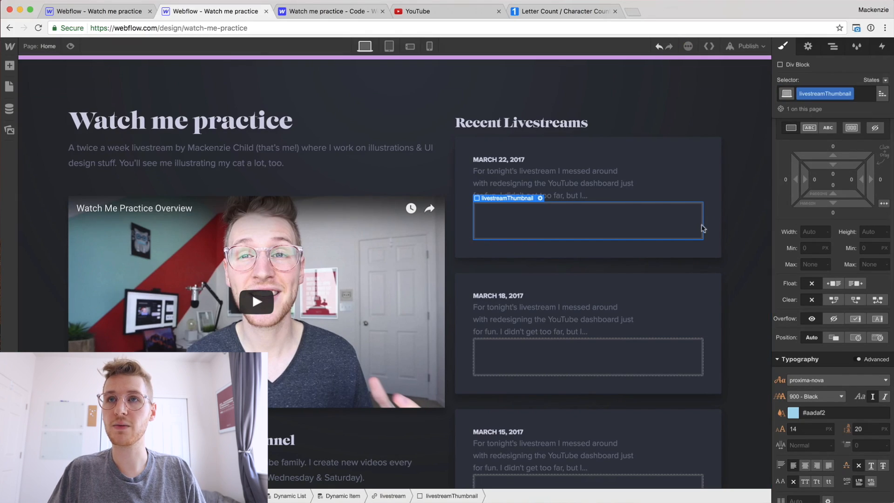
left_click(857, 338)
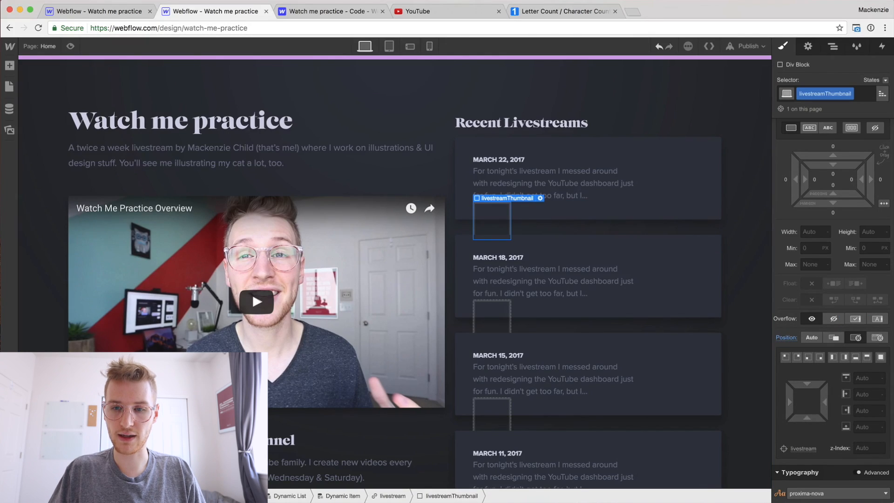
Set the livestreamThumbnail block's width to 165 px and its height to 100 px
key("super+Tab")
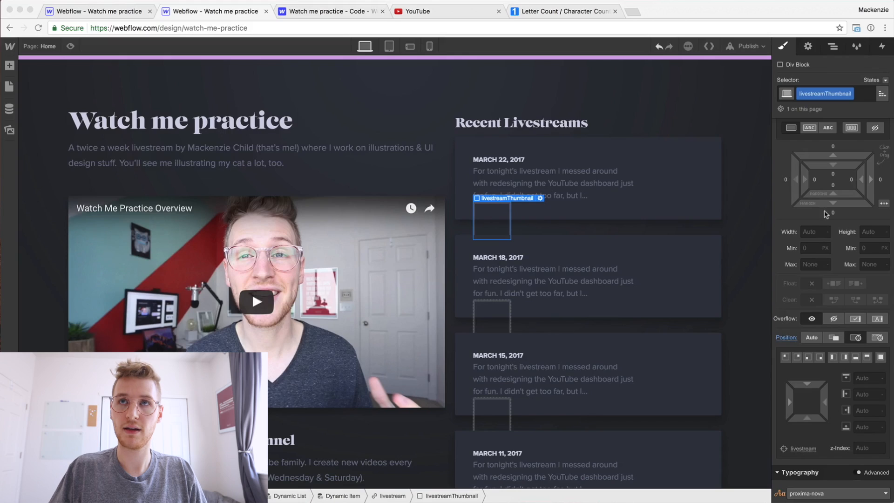
key("super+Tab")
left_click(809, 232)
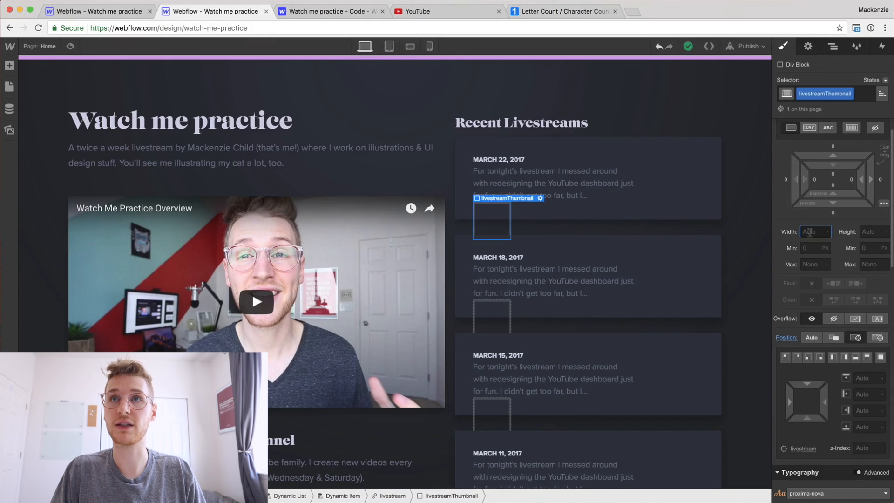
type("165")
key("Tab")
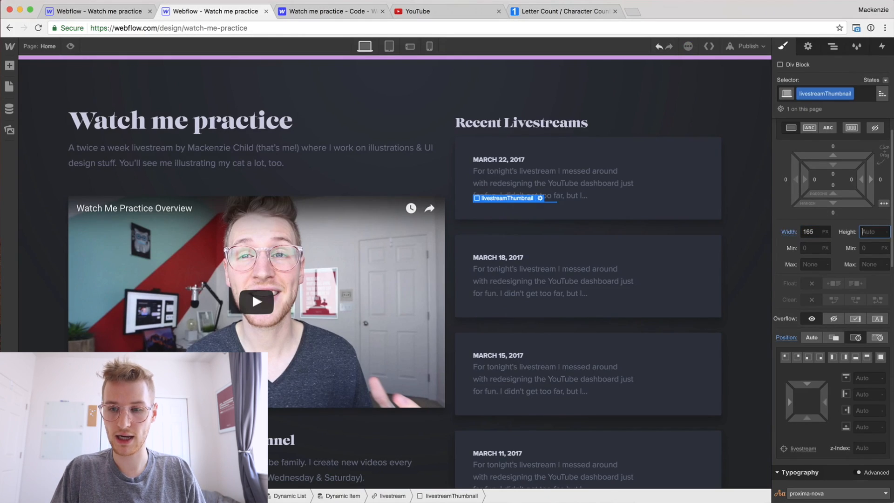
type("100")
key("Return")
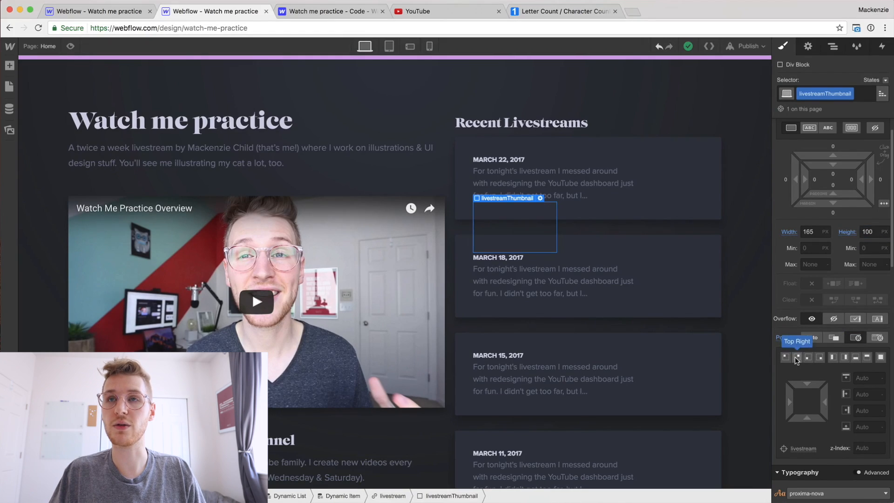
Anchor the thumbnail block to the card's top right with offsets of 50% top and -40 px right, and a top margin of -50
left_click(797, 357)
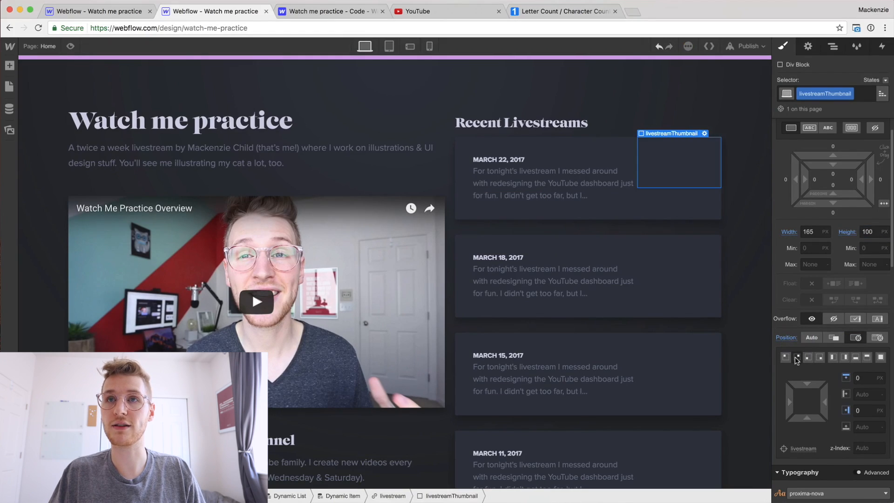
left_click(862, 378)
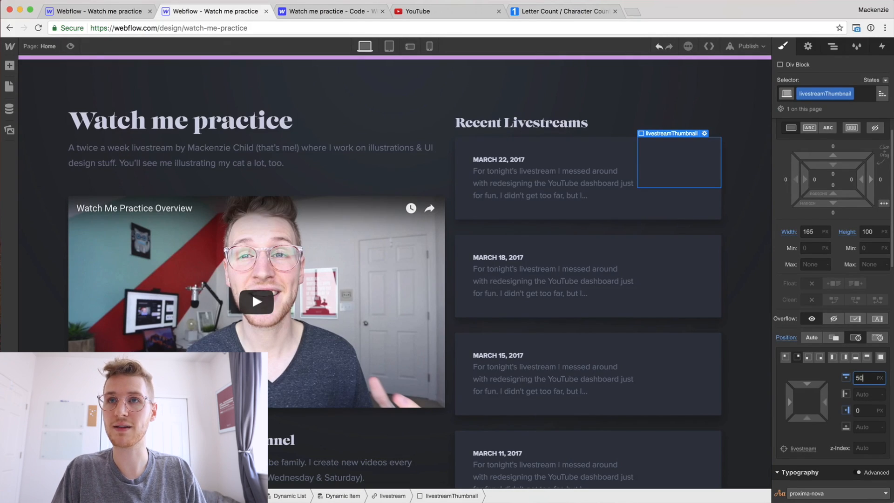
key("Return")
left_click(859, 410)
type("-40")
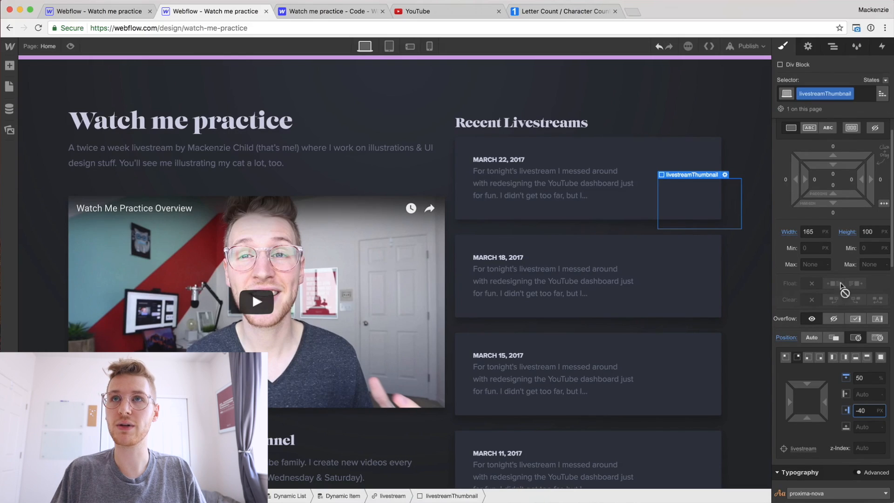
left_click(833, 148)
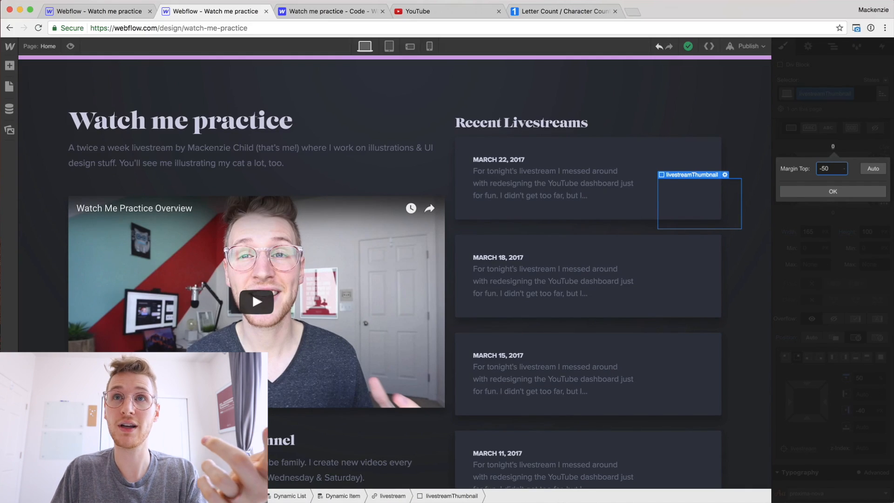
key("Return")
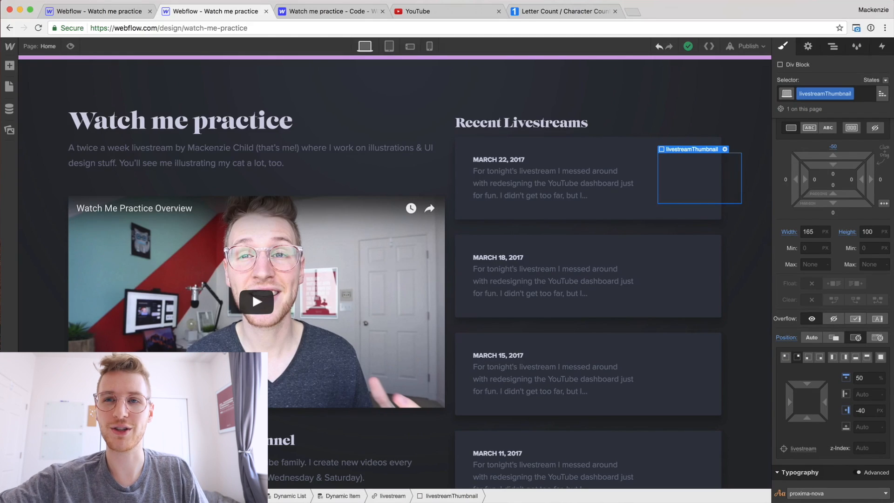
Get the thumbnail block's background image dynamically from the Thumbnail field of the Livestreams collection
left_click(808, 48)
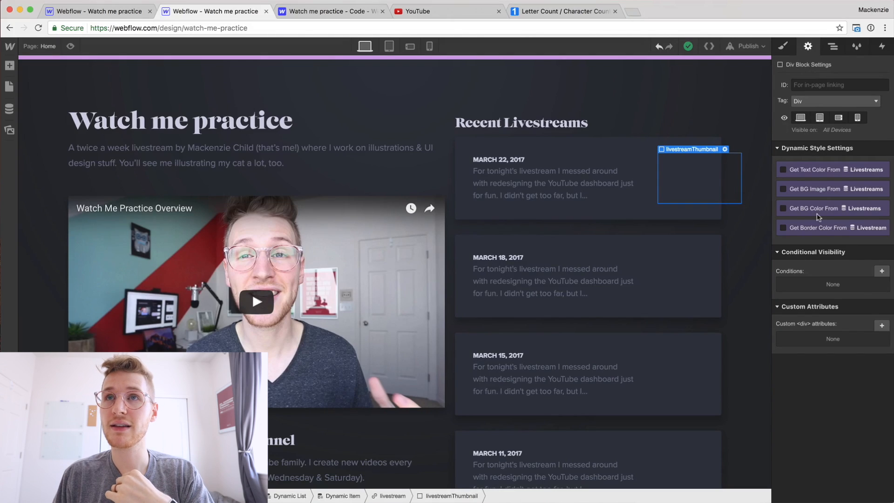
left_click(783, 189)
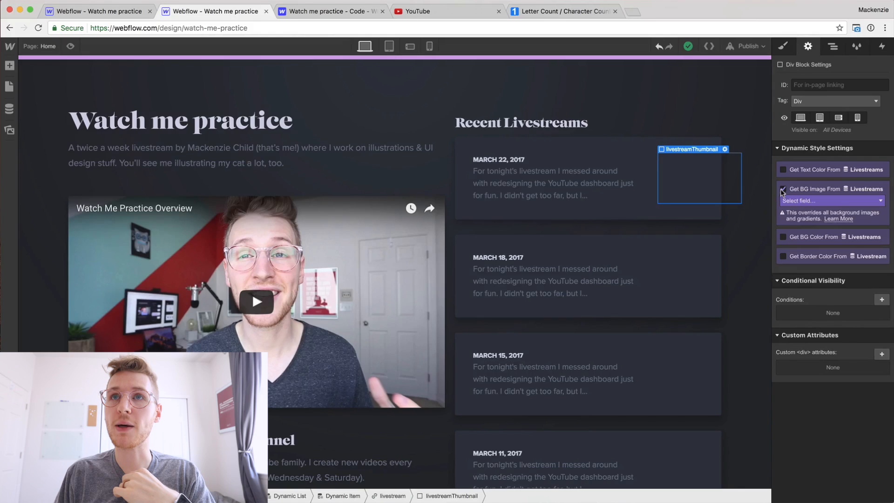
left_click(813, 200)
left_click(811, 221)
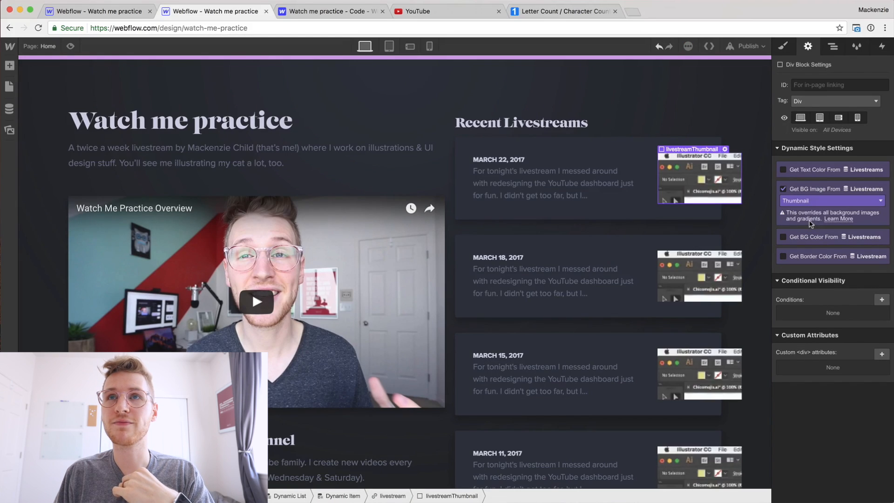
Add a background image style to livestreamThumbnail sized to Cover, centred at 50% by 50%, with tiling turned off
left_click(784, 46)
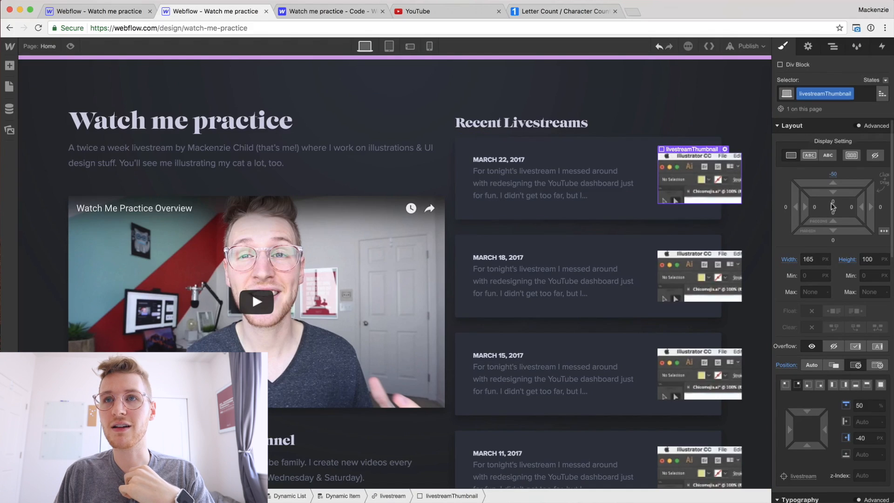
scroll(821, 290, "down", 10)
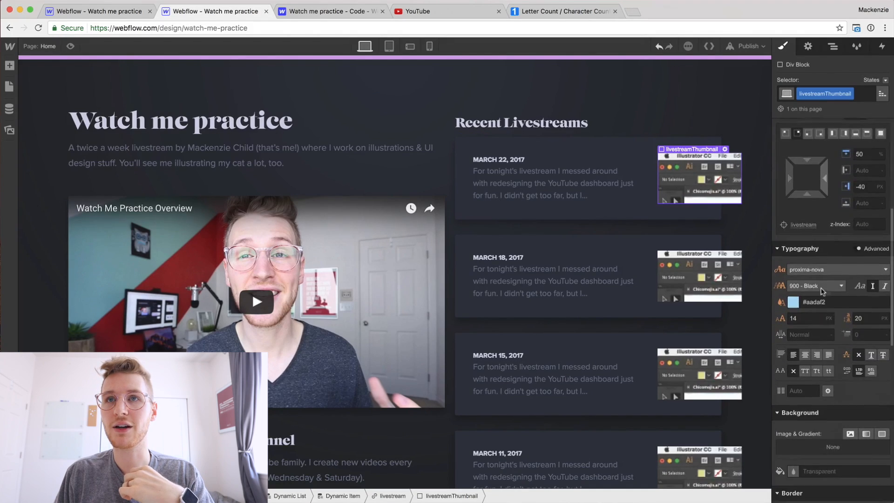
scroll(821, 290, "down", 2)
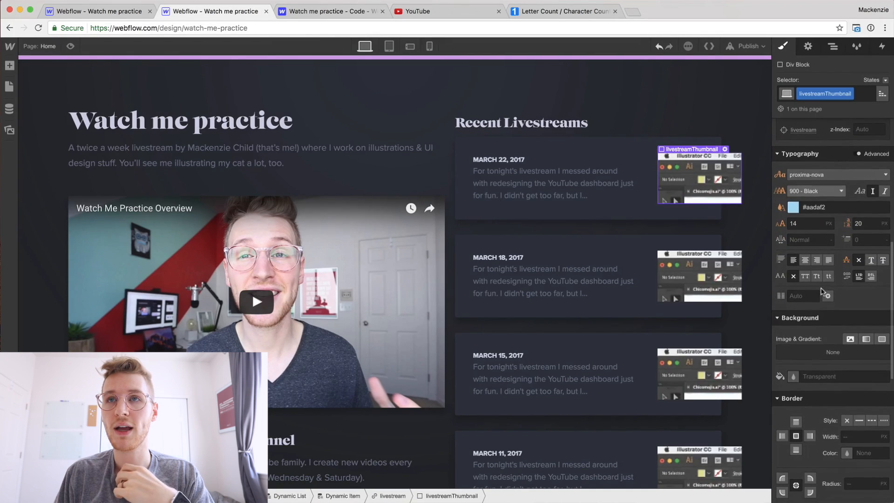
left_click(849, 339)
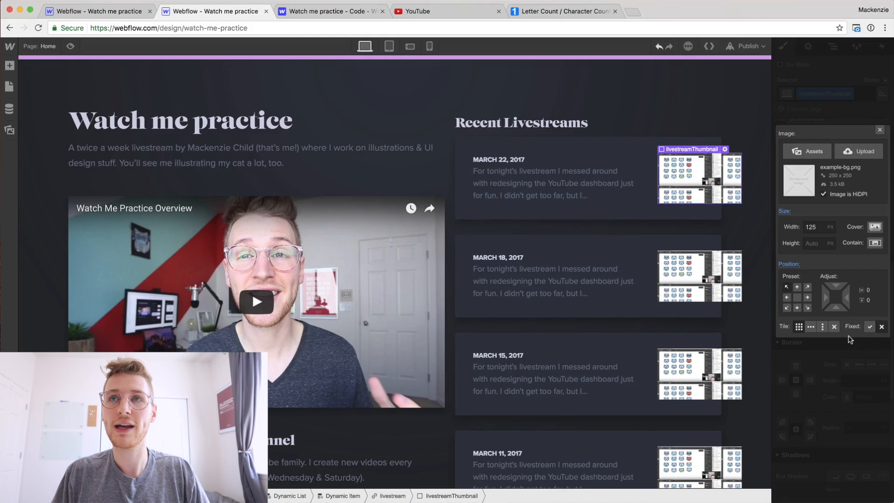
left_click(875, 226)
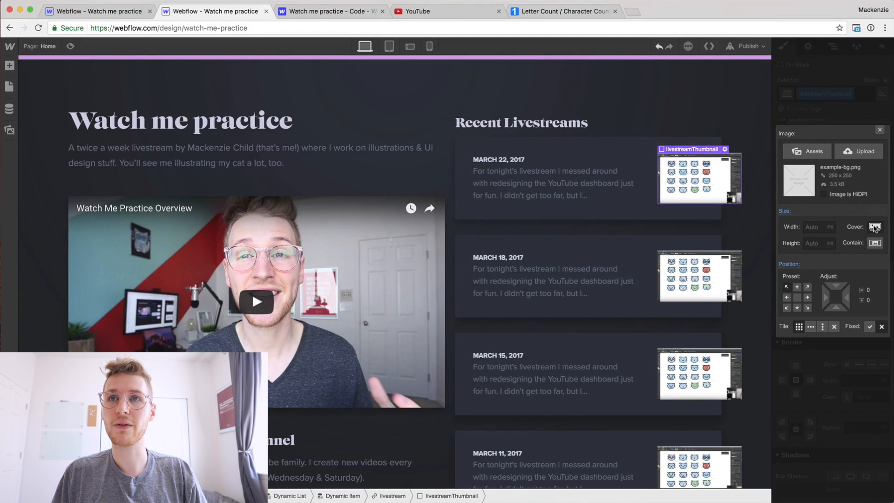
left_click(797, 298)
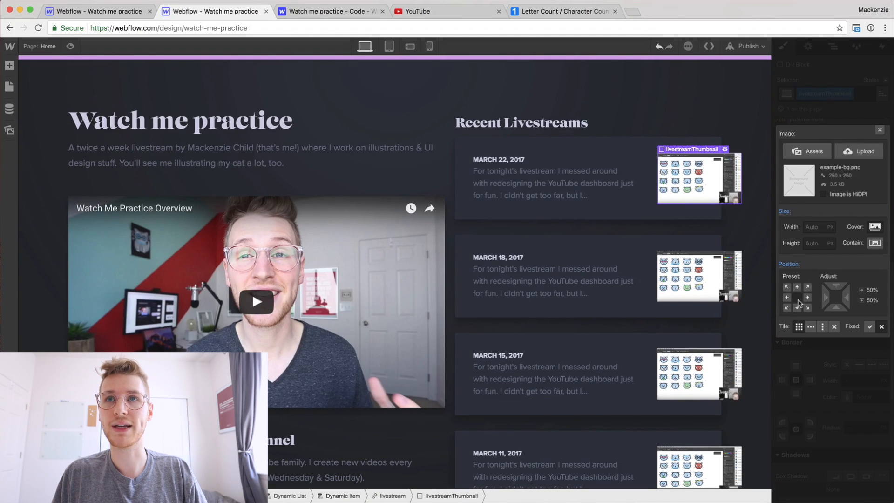
left_click(797, 287)
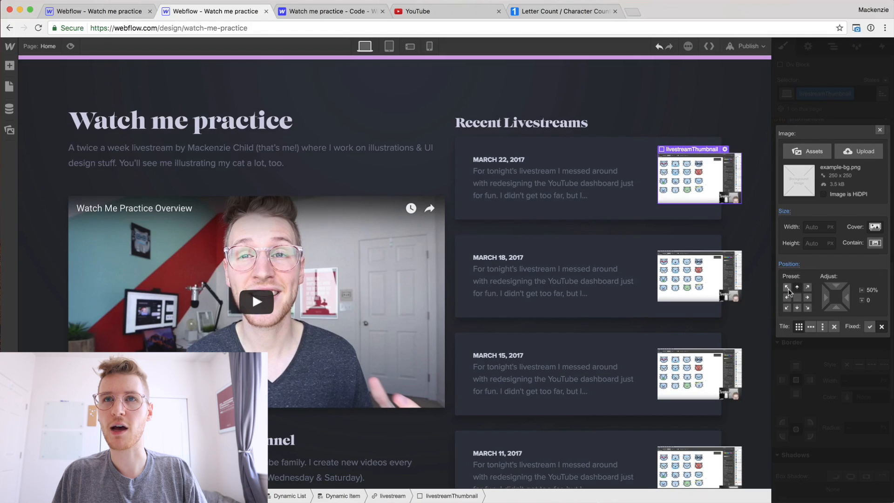
left_click(787, 288)
left_click(797, 297)
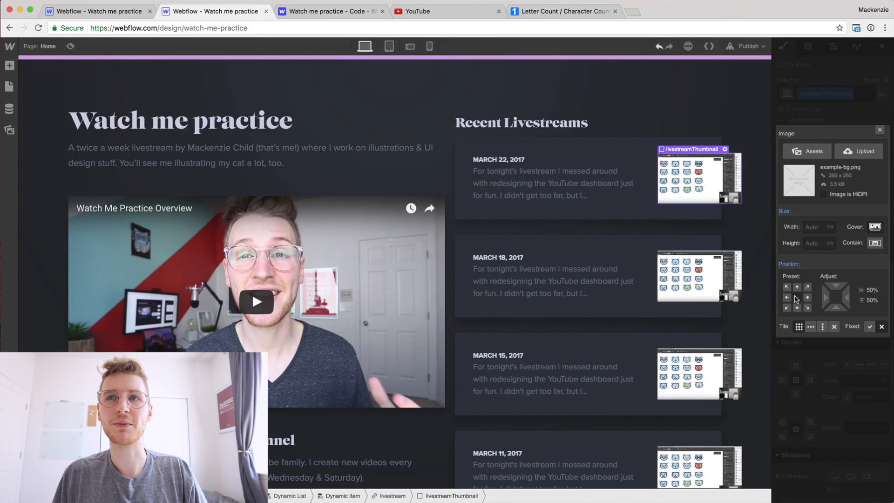
left_click(834, 326)
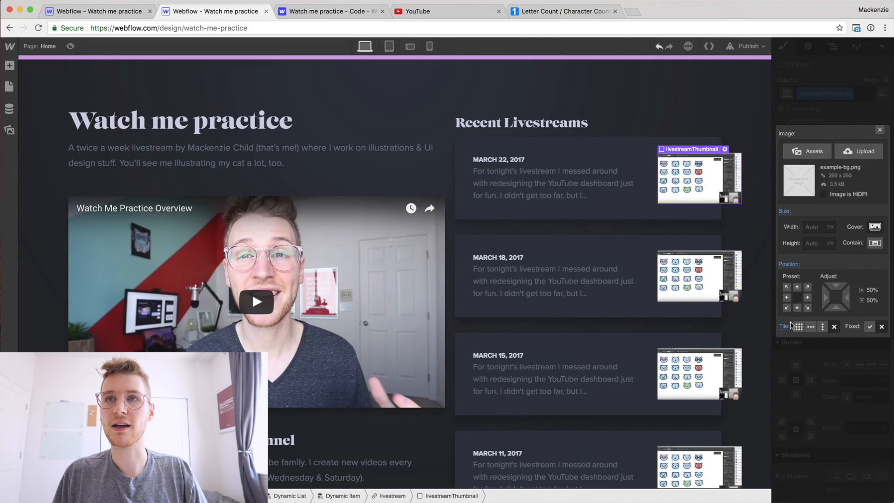
left_click(825, 356)
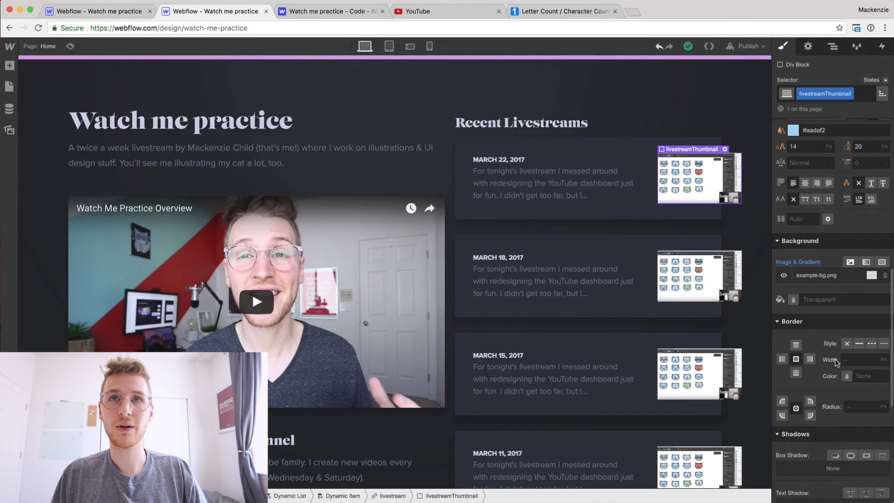
Check the card mockup in Sketch and give the livestreamThumbnail block a black drop shadow at 25% opacity
key("super+Tab")
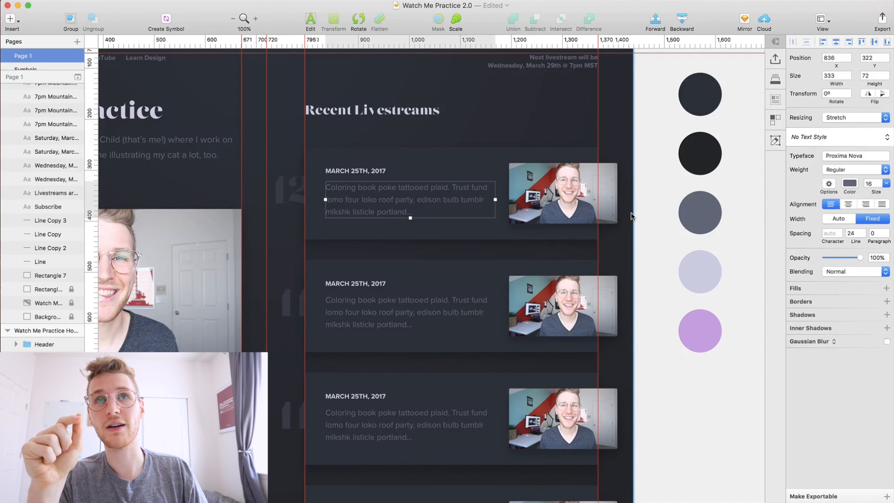
key("super+Tab")
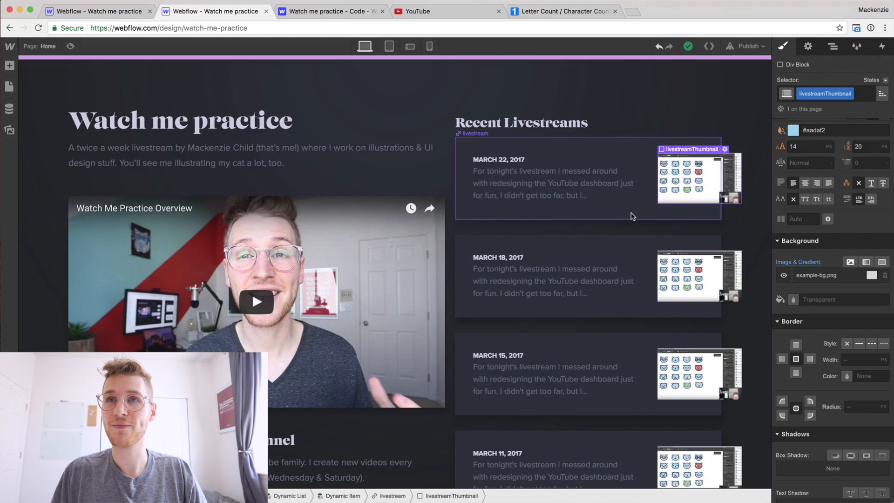
scroll(847, 326, "down", 3)
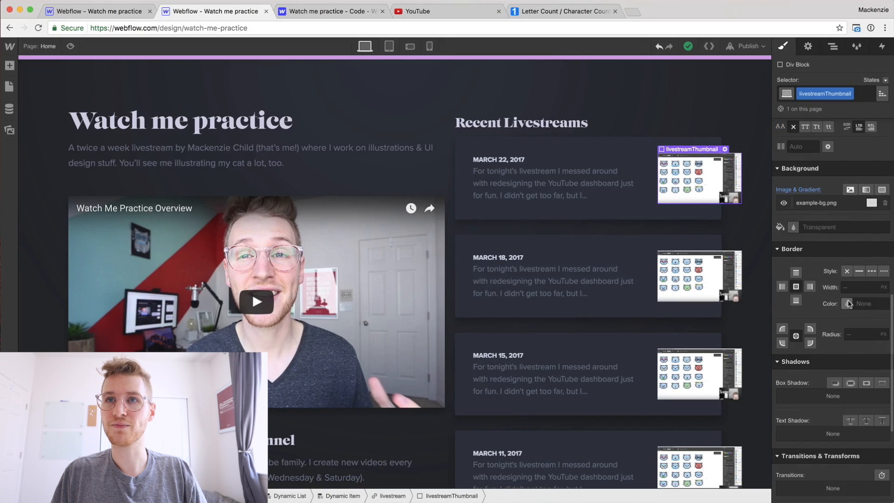
left_click(836, 384)
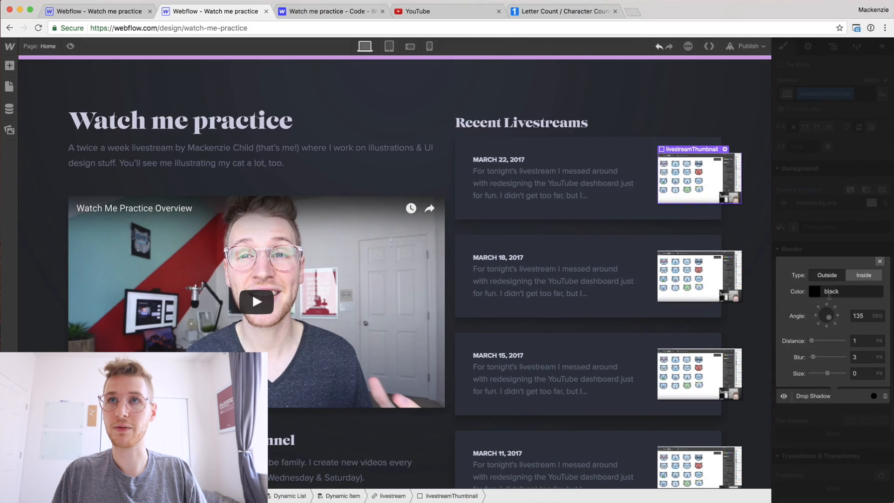
left_click(829, 292)
double_click(874, 254)
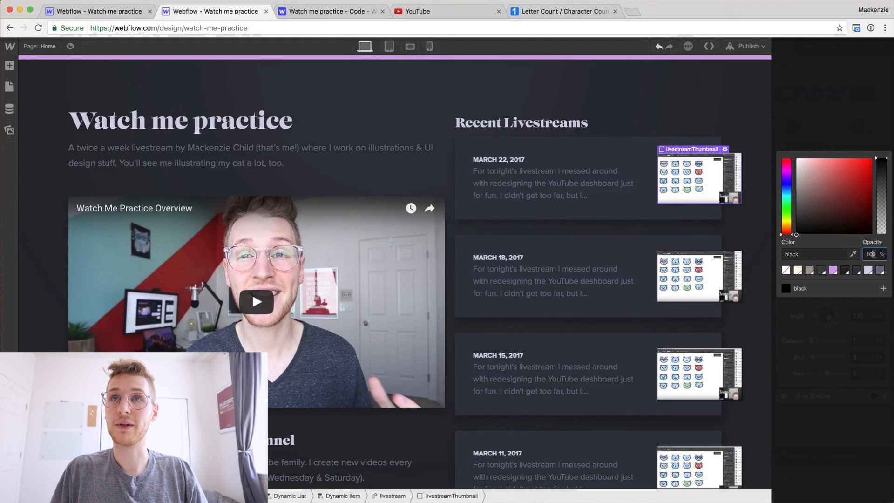
type("25")
key("Return")
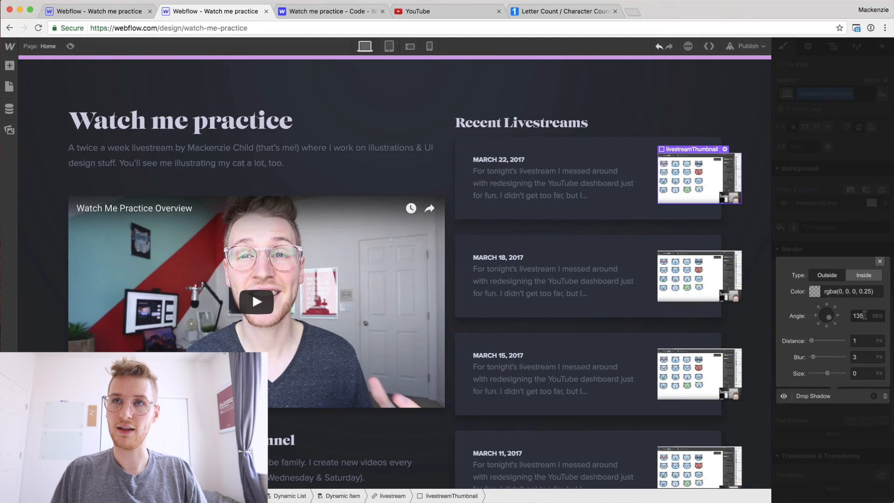
Set the thumbnail's drop shadow to a 180-degree angle, 9 px distance and 18 px blur
left_click(828, 325)
left_click(857, 341)
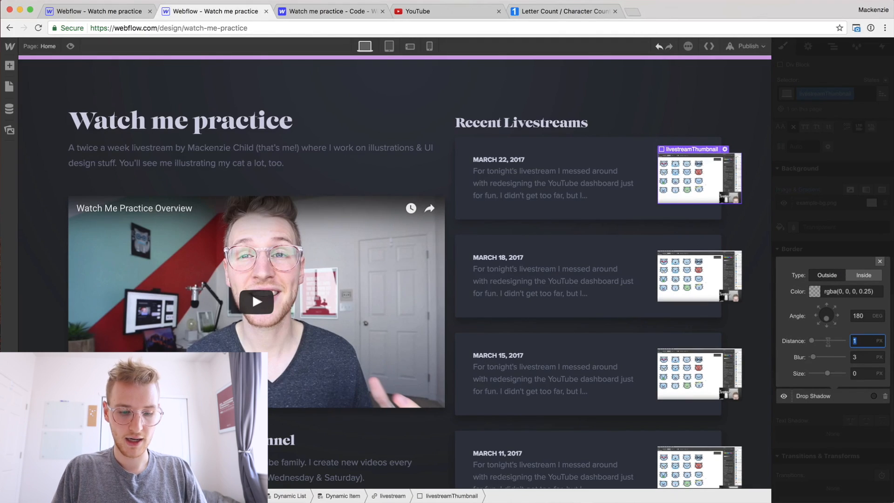
type("9")
key("Tab")
type("18")
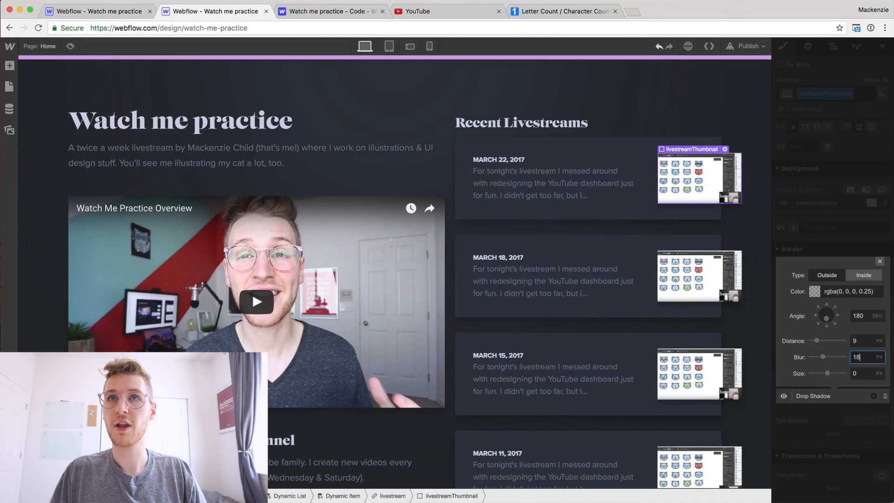
left_click(828, 228)
Round the corners of the livestreamThumbnail block with a 2 px radius
left_click(856, 334)
type("1")
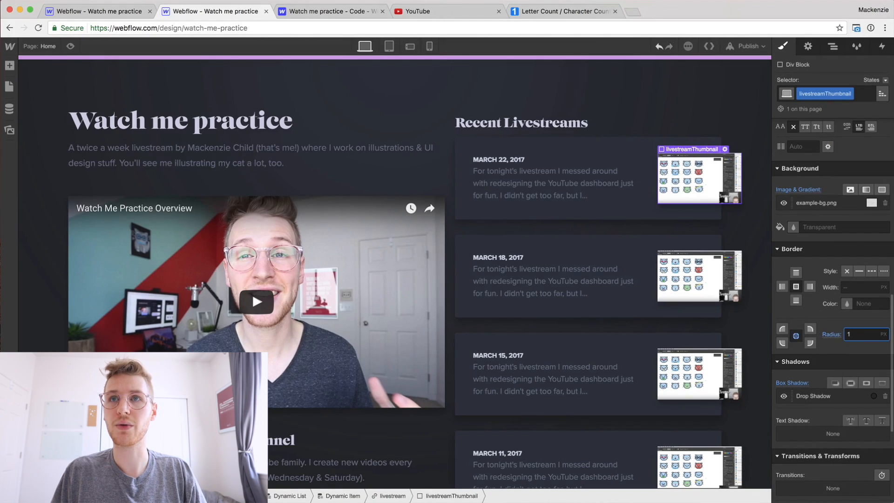
left_click(729, 101)
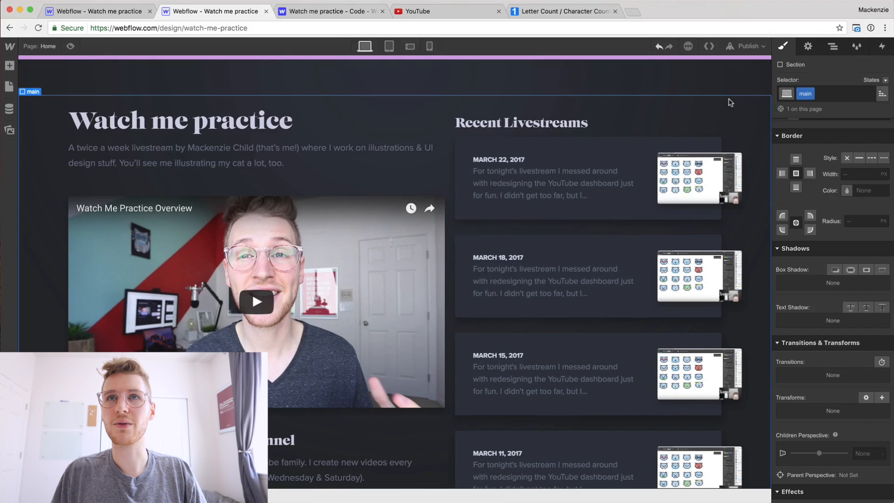
left_click(720, 184)
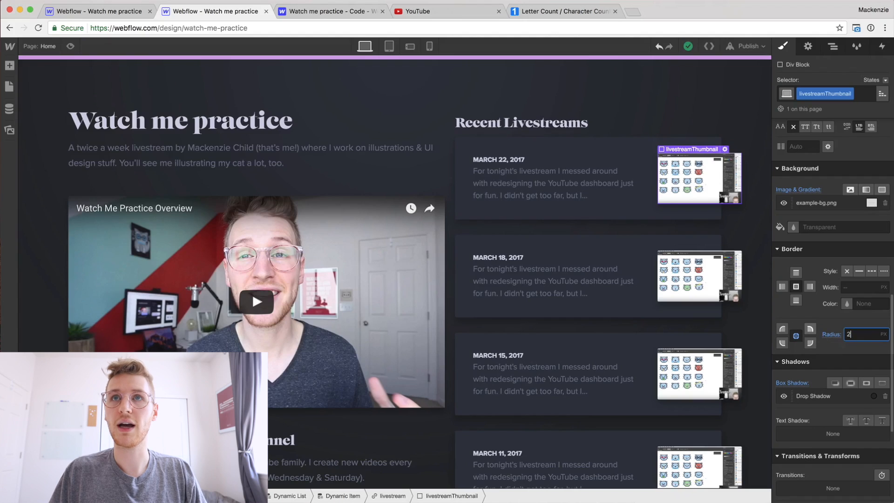
left_click(695, 103)
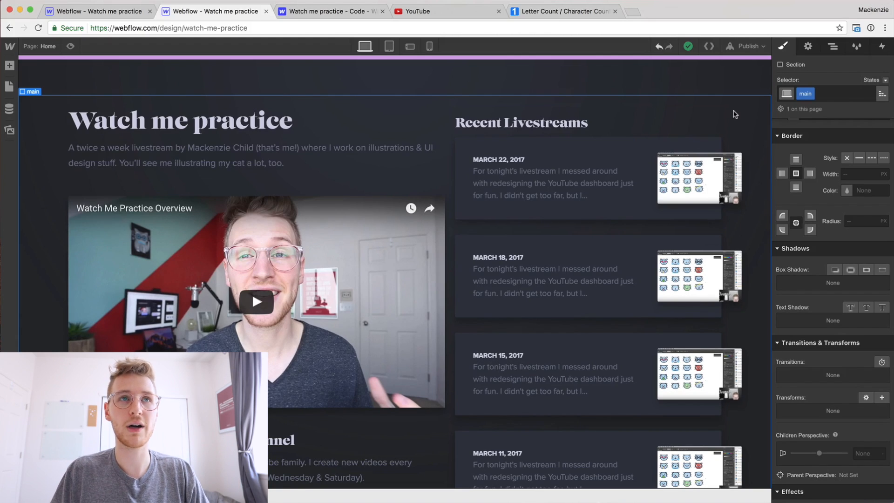
scroll(703, 118, "down", 3)
scroll(703, 118, "up", 3)
scroll(703, 118, "down", 3)
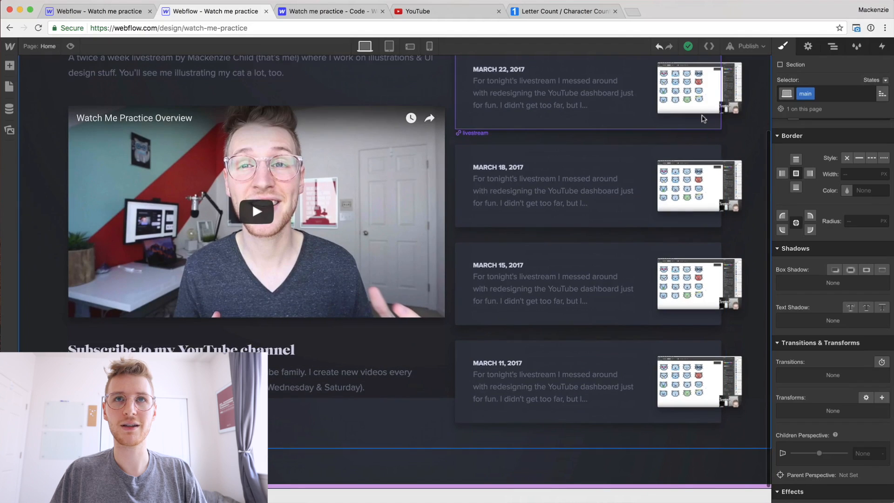
scroll(703, 118, "up", 3)
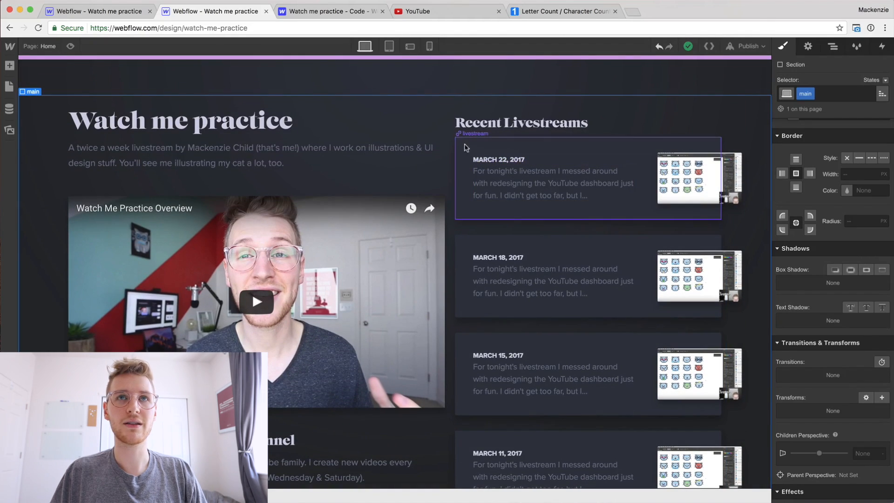
key("super+Tab")
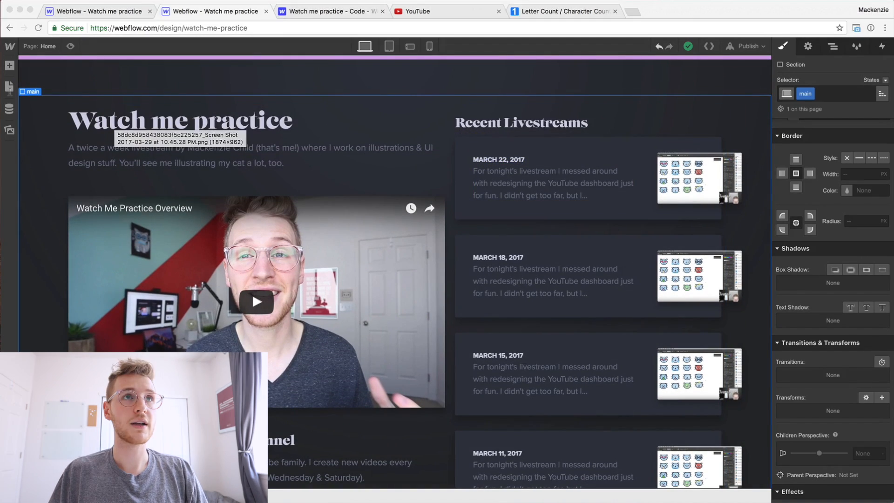
key("super+Tab")
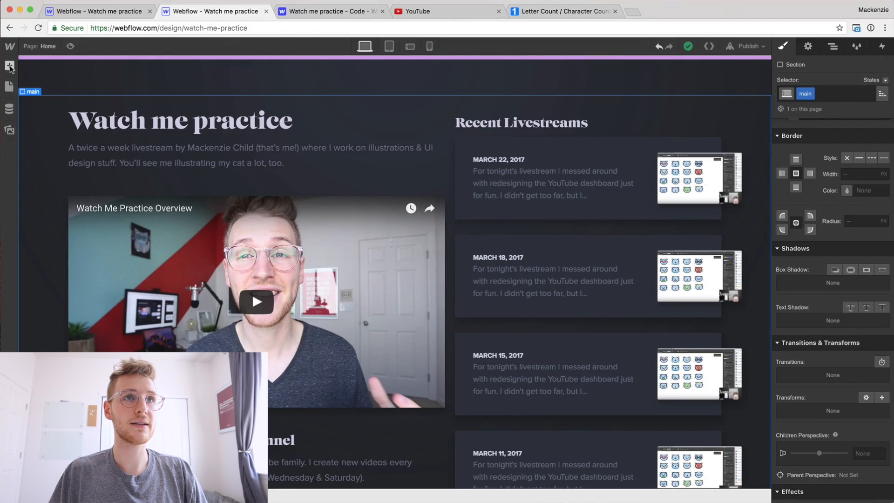
Insert a text block below the excerpt in the livestream card and give it the new class livestreamNumber
left_click(10, 66)
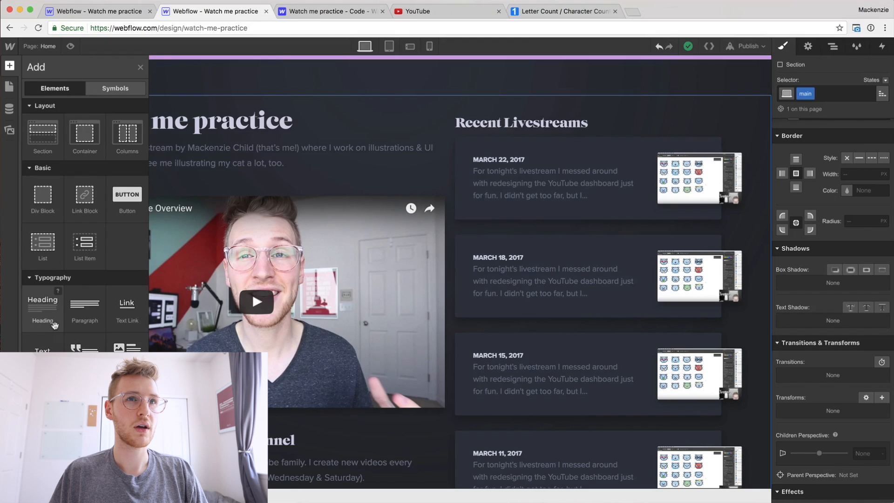
left_click_drag(54, 325, 565, 211)
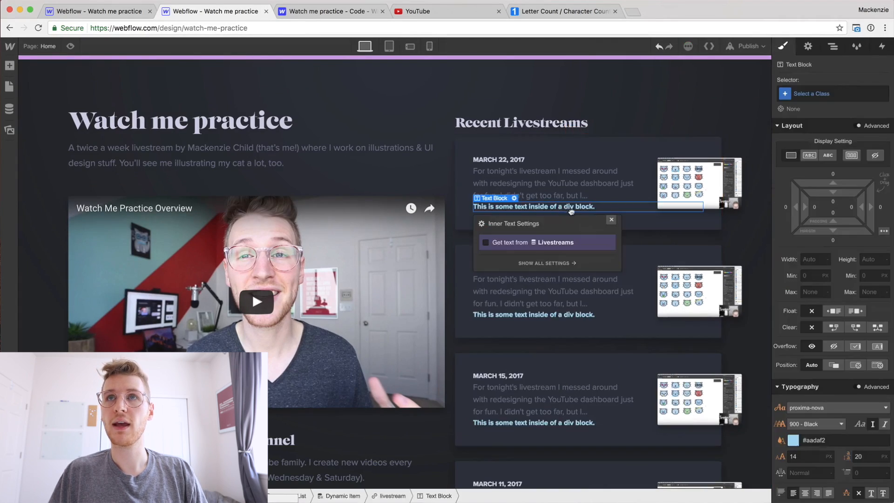
left_click(811, 95)
type("livestreamNumber")
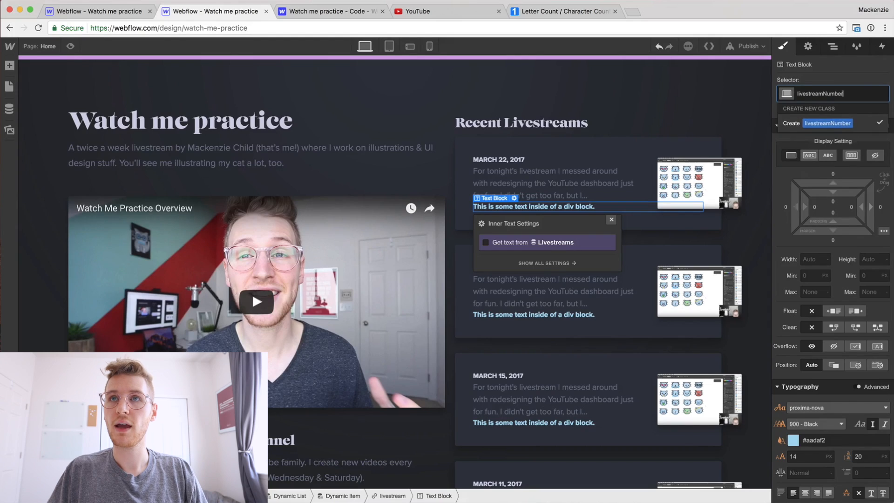
key("Return")
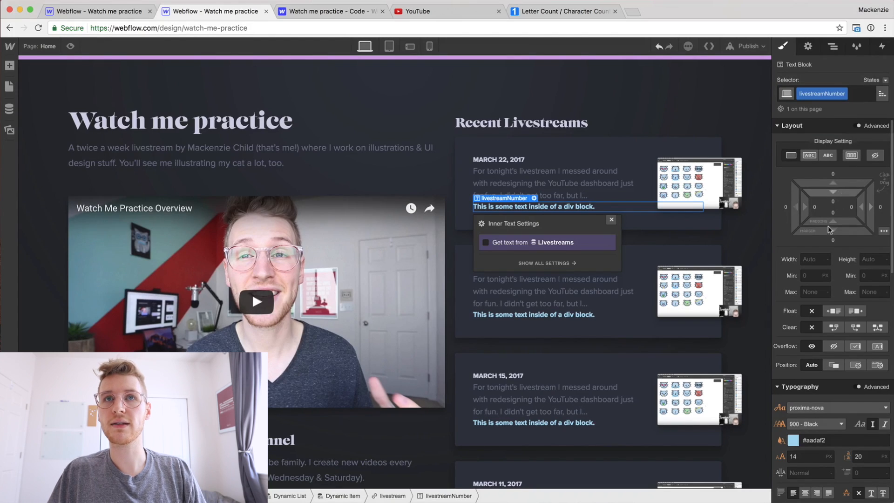
Get the livestreamNumber text dynamically from the Livestream Number field of the Livestreams collection
left_click_drag(562, 227, 687, 178)
left_click(639, 195)
left_click(648, 208)
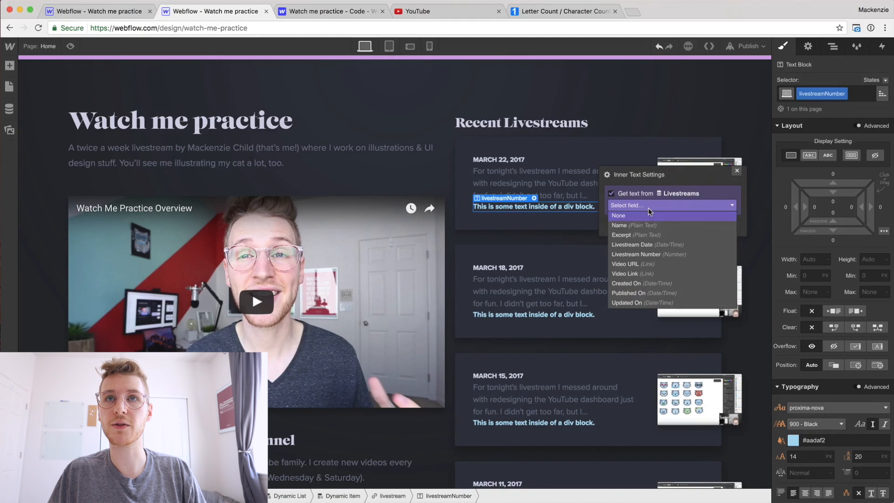
left_click(648, 255)
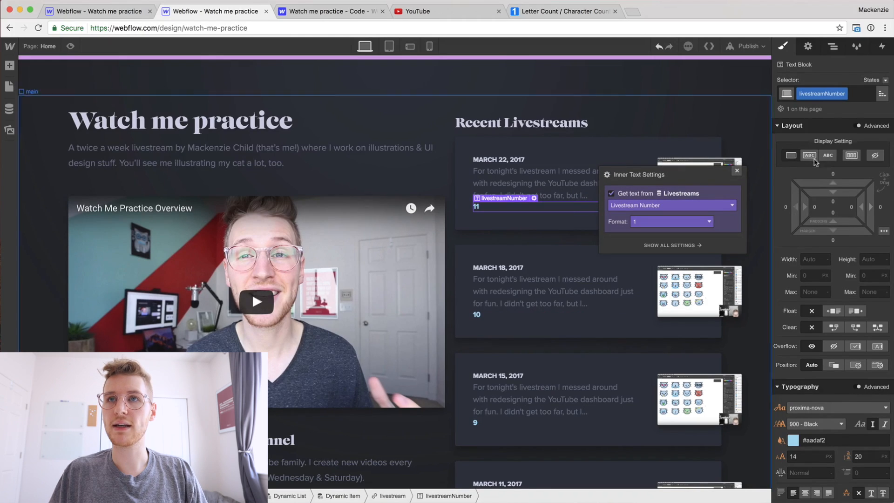
Position the livestreamNumber text absolutely within the card, offset 50 px from the top and 95% from the right
scroll(855, 274, "down", 4)
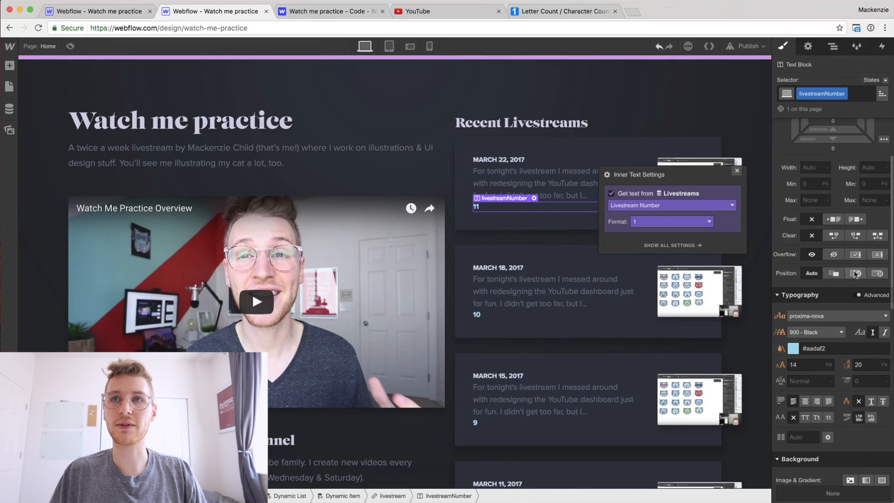
left_click(855, 274)
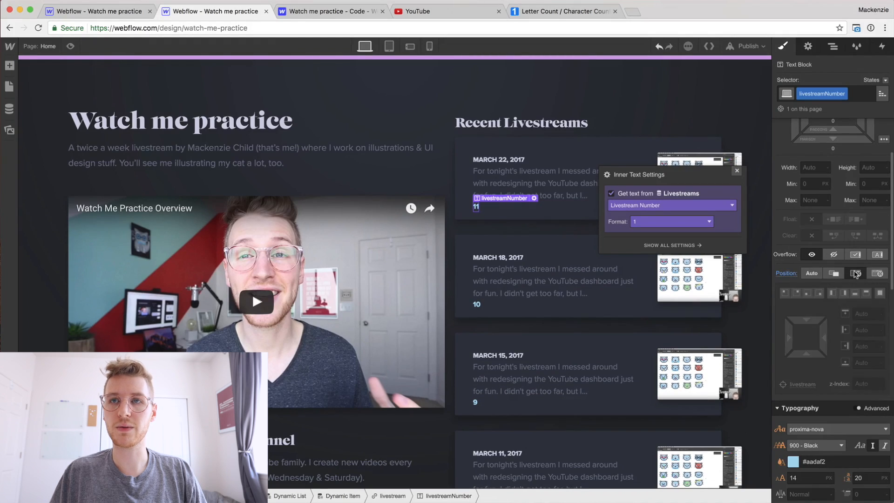
left_click(862, 313)
type("50")
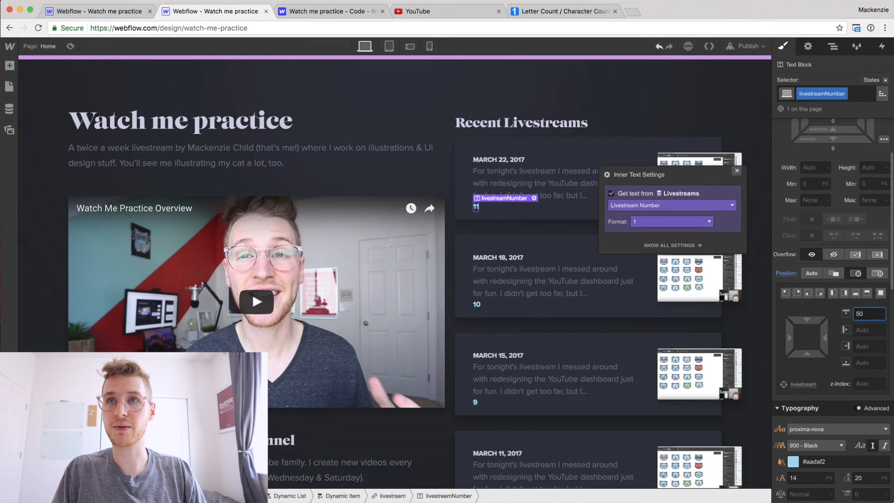
key("Return")
left_click(863, 346)
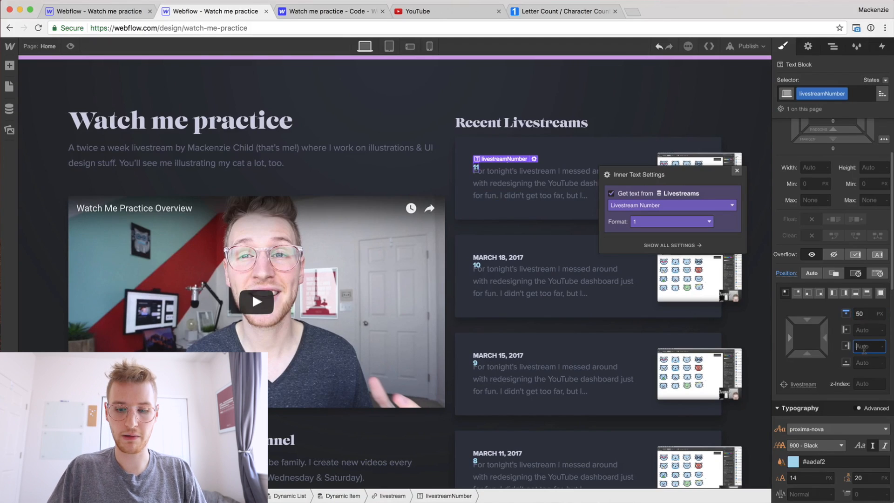
type("95%")
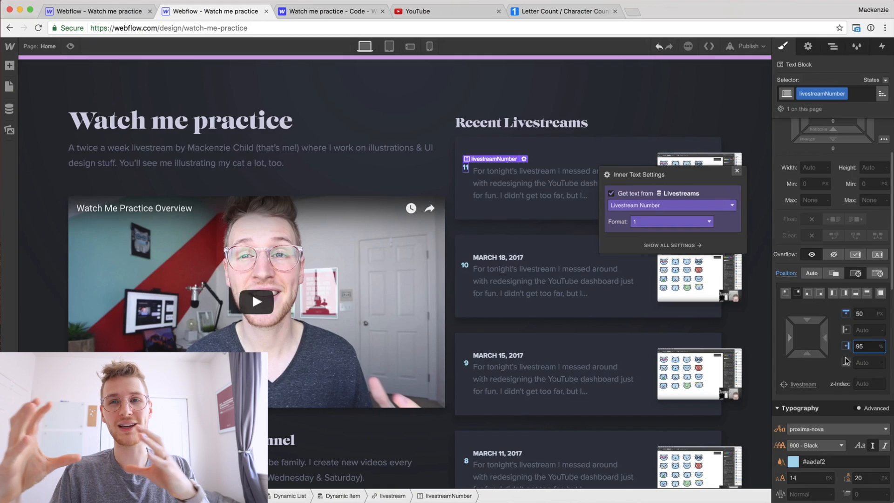
Set the livestreamNumber text's font to lust-display
scroll(846, 360, "up", 3)
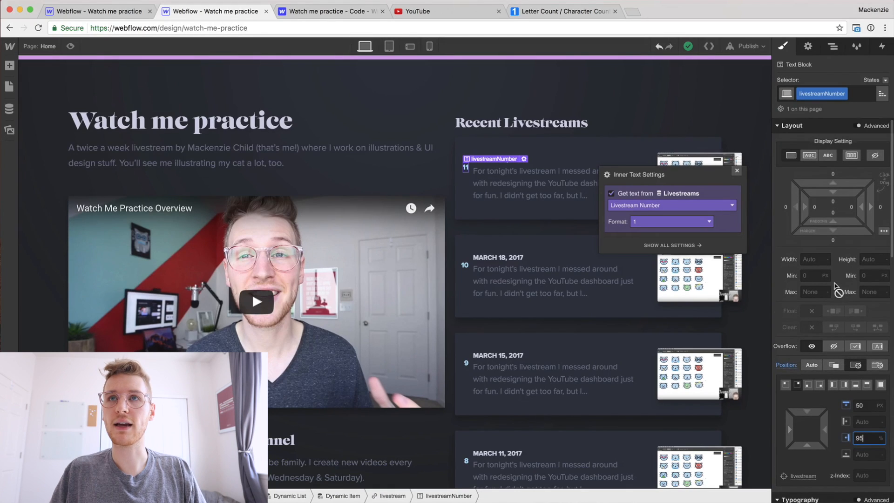
scroll(834, 352, "down", 5)
scroll(835, 355, "down", 1)
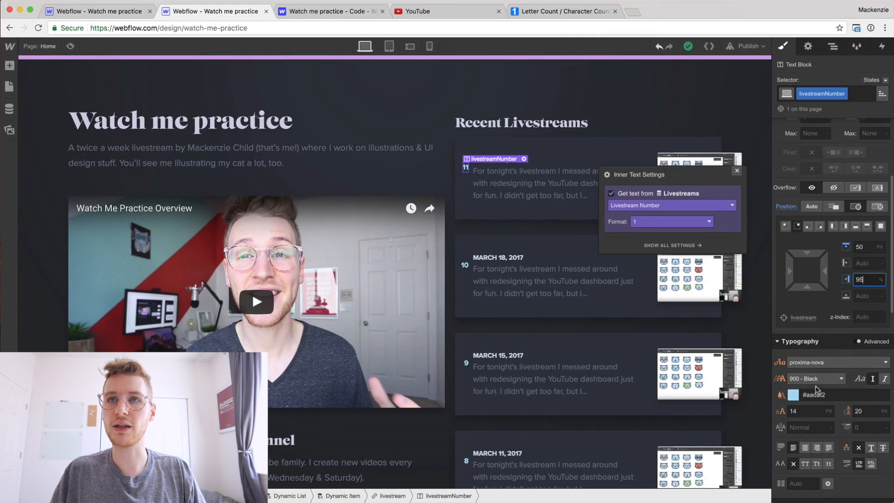
left_click(820, 363)
scroll(816, 406, "up", 3)
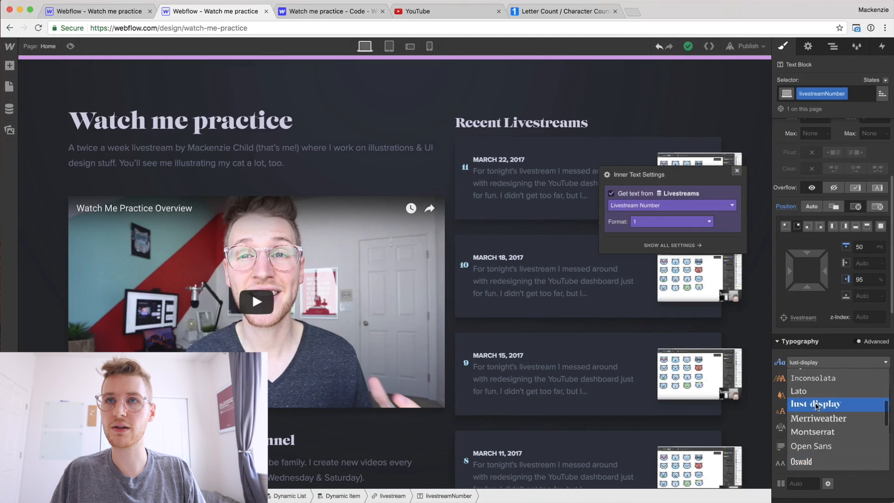
left_click(810, 405)
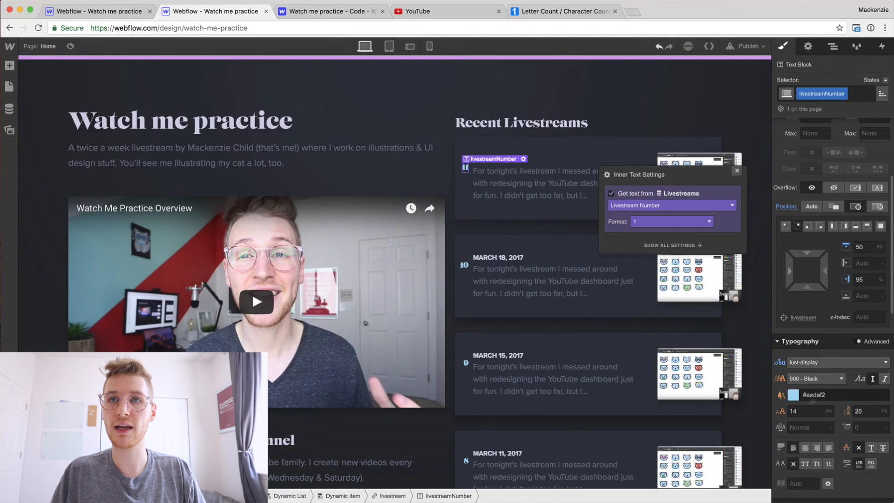
Try the Copy Copy swatch as the livestreamNumber text colour
left_click(793, 394)
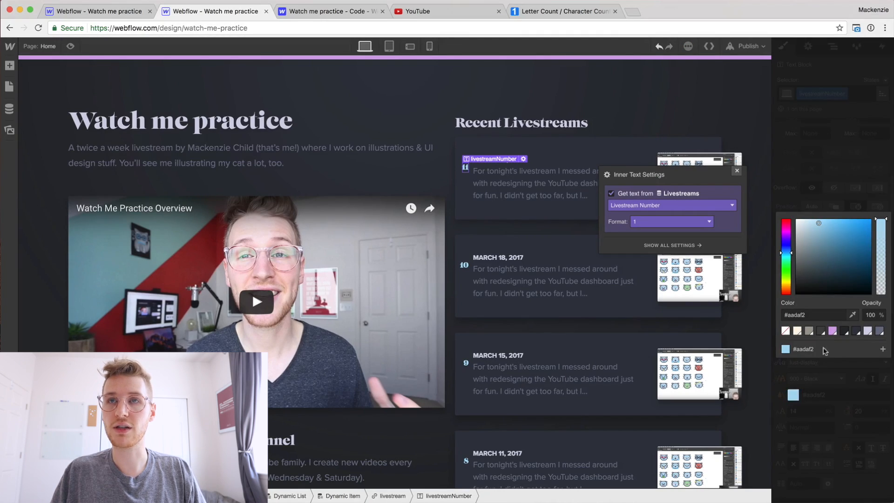
left_click(878, 331)
left_click(853, 392)
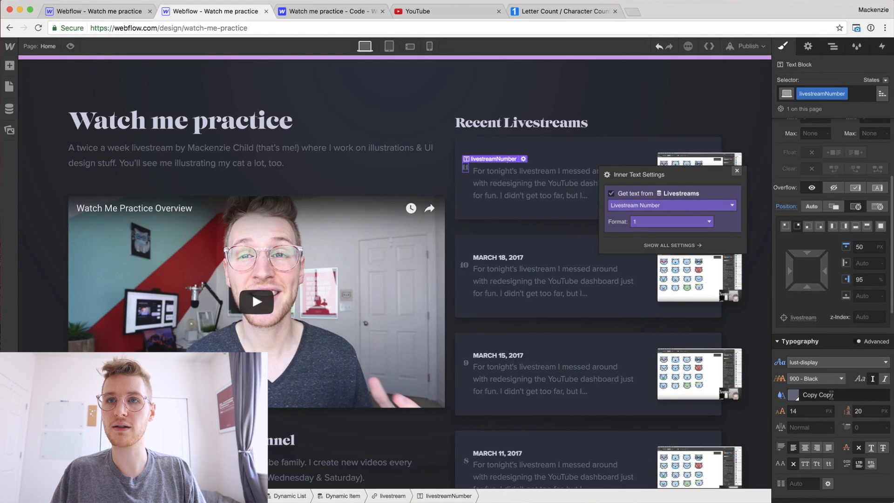
Sample the large card number's colour in the Sketch mockup and set the livestreamNumber text colour to #3c414e
key("super+Tab")
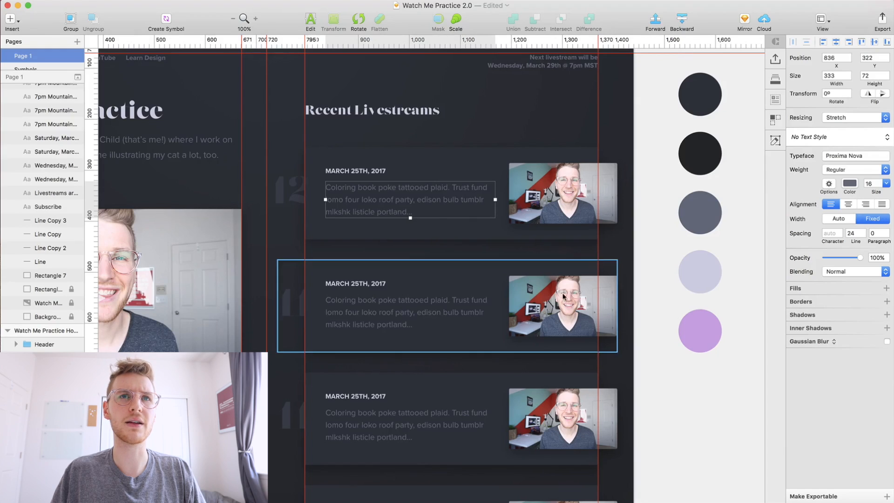
key("shift+super+c")
left_click(294, 198)
key("super+Tab")
type("3c414e")
Set the livestreamNumber text's font size to 75 px
left_click(812, 410)
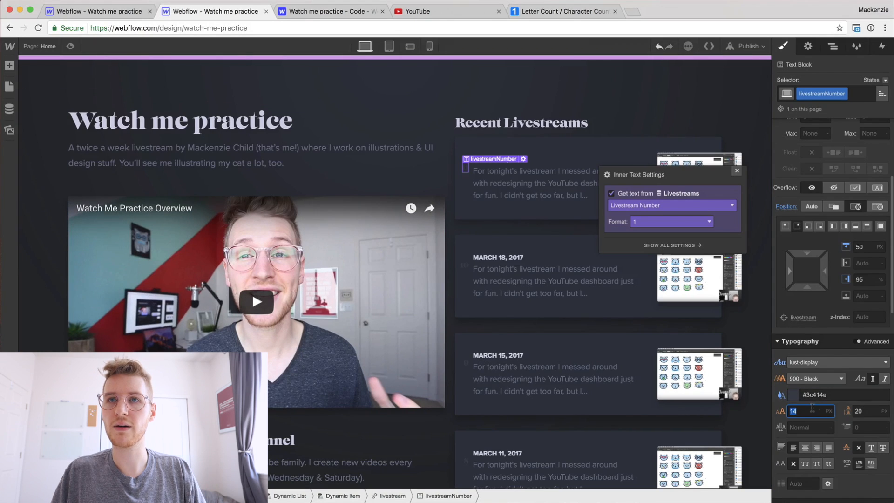
type("74")
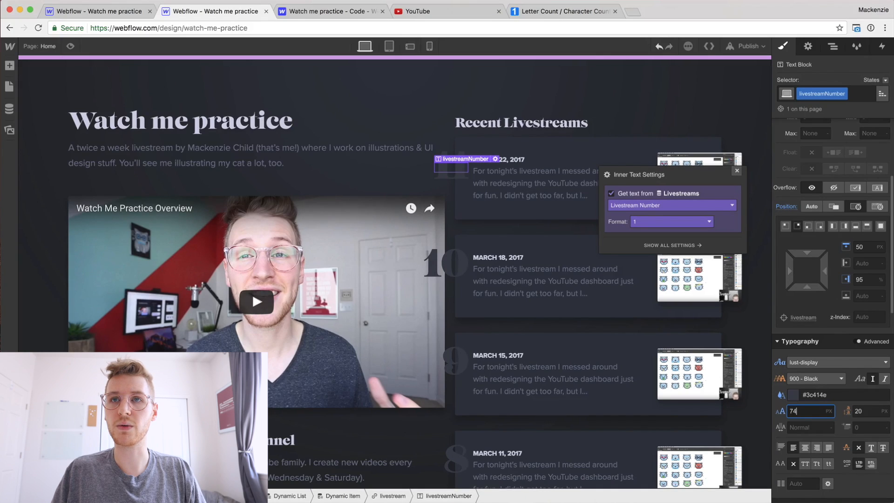
key("Up")
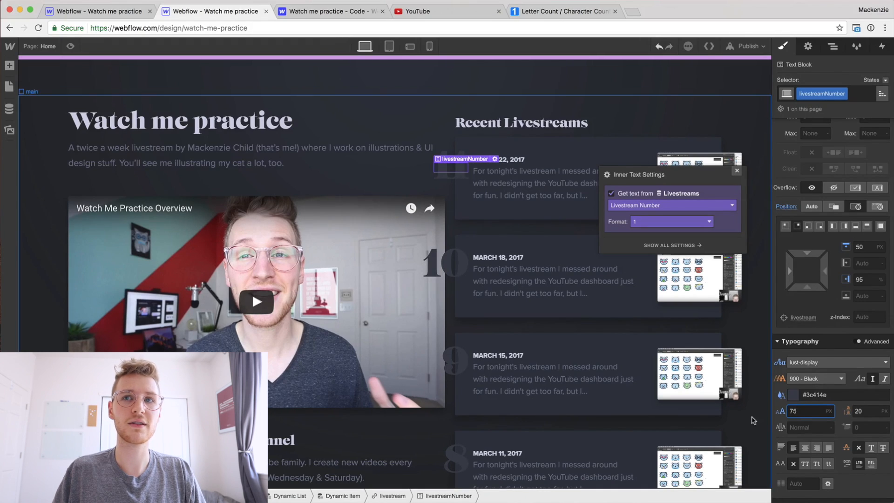
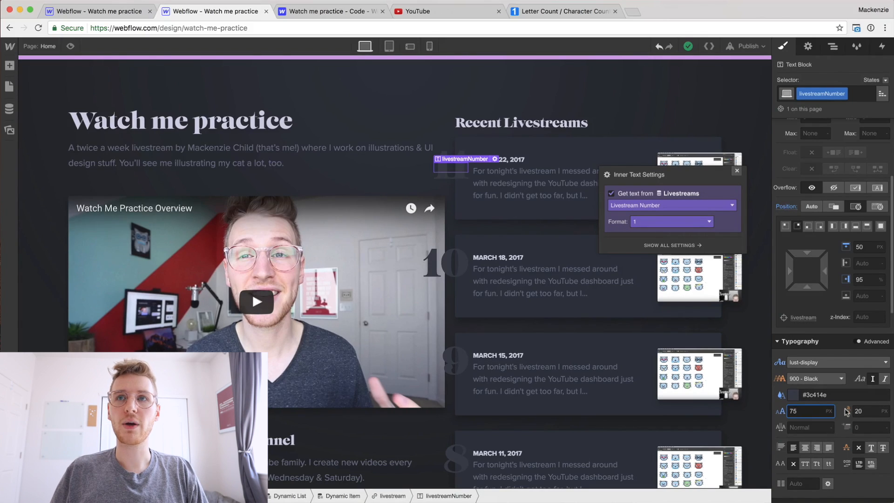
Place the livestreamNumber text behind the cards with a z-index of -1
left_click(864, 316)
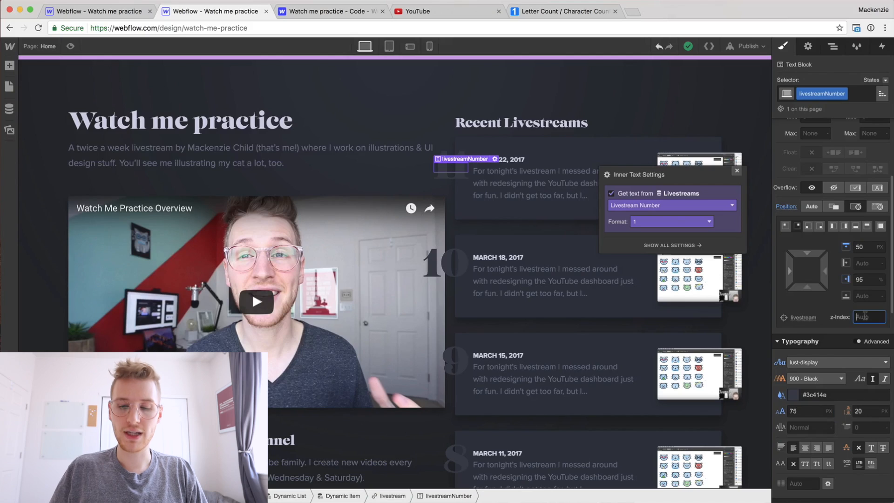
key("Return")
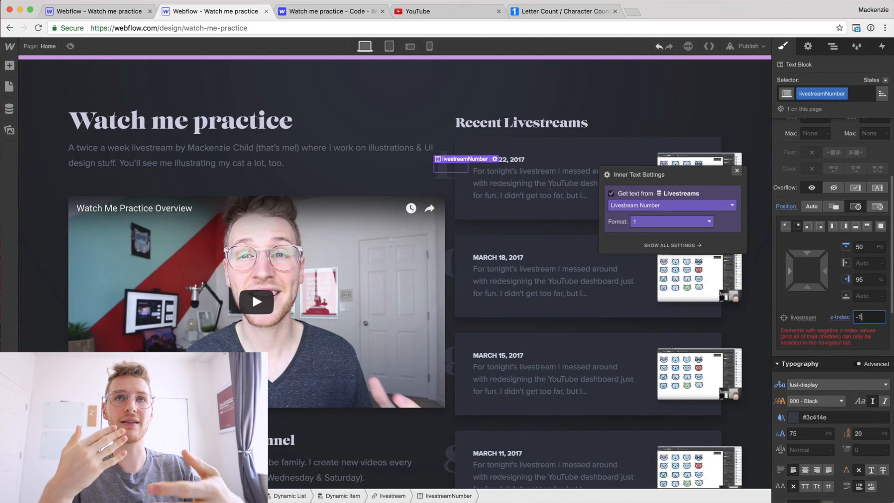
left_click(685, 127)
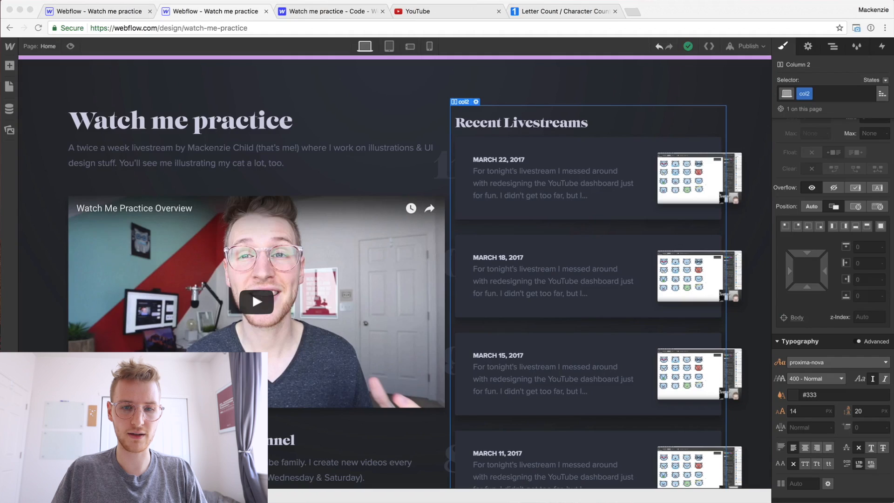
Set the col1 column's left padding to 0 and its right padding to 50 px
left_click(415, 118)
left_click(394, 124)
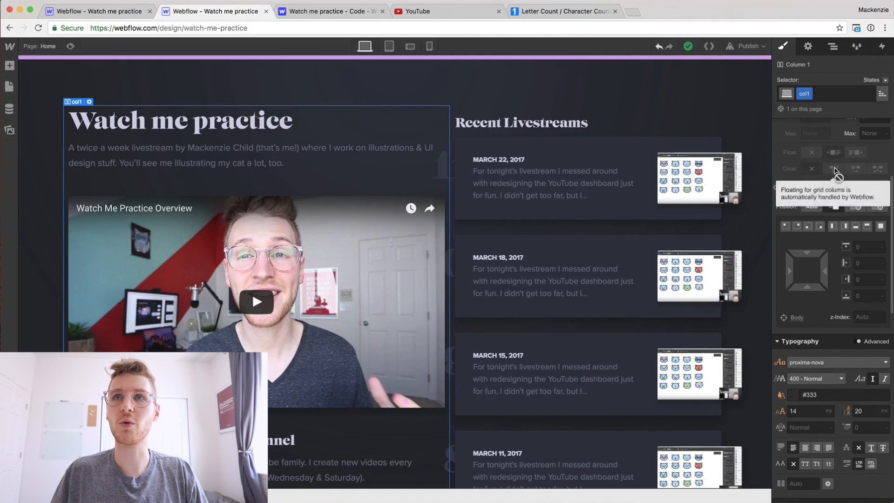
scroll(834, 174, "up", 4)
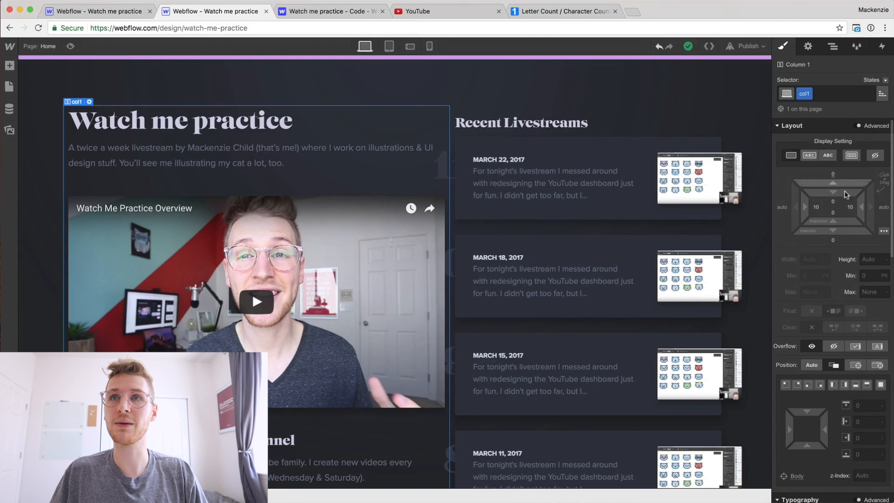
left_click(814, 207)
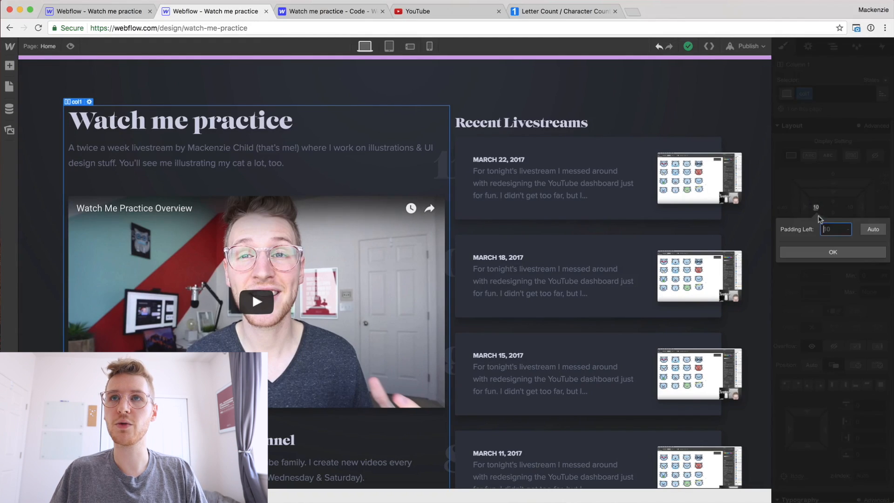
type("0")
key("Return")
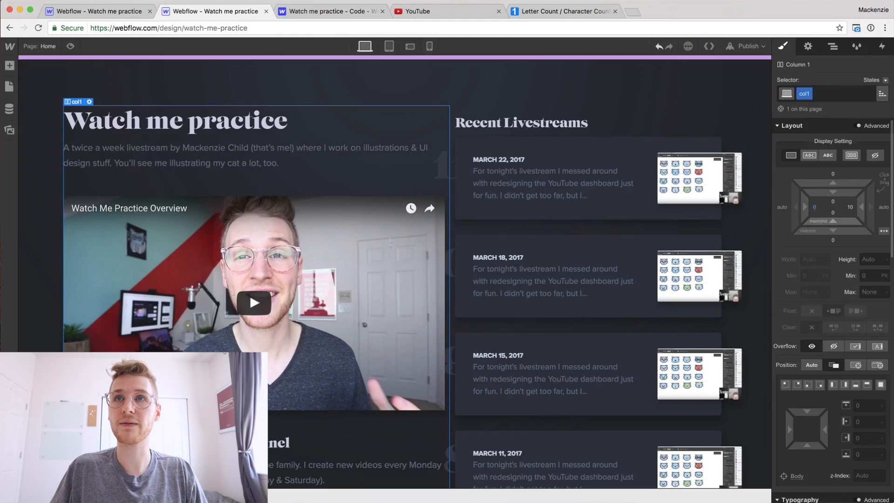
left_click(850, 208)
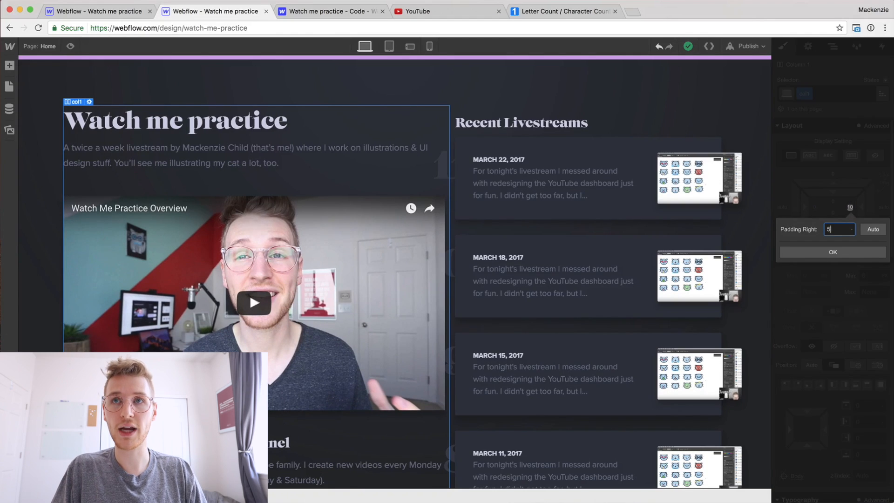
type("50")
key("Return")
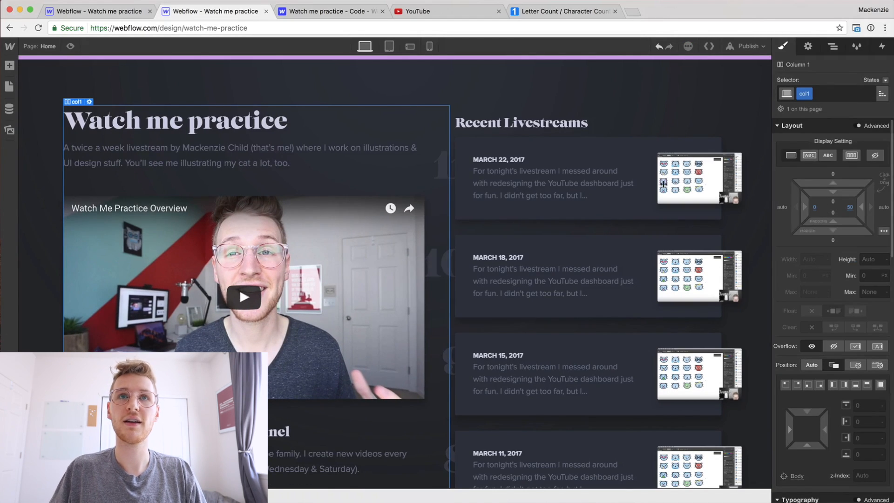
Set the col2 column's right padding to 0 and its left padding to 50 px
left_click(617, 121)
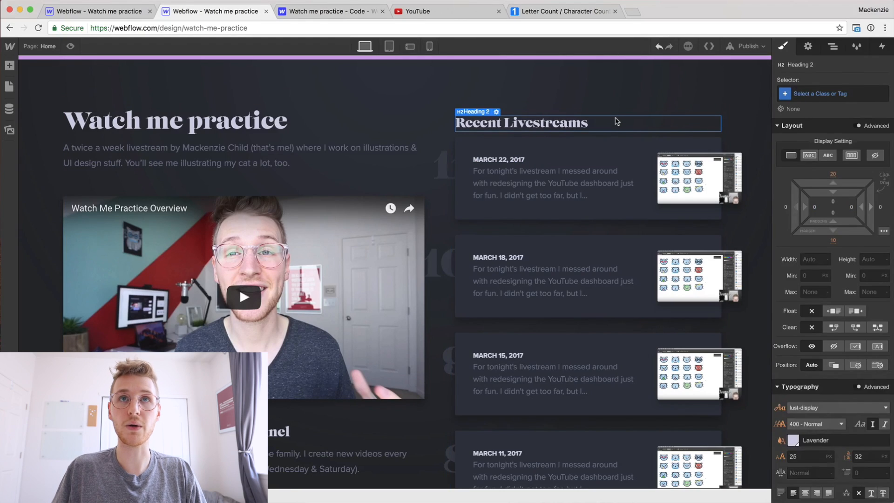
left_click(723, 125)
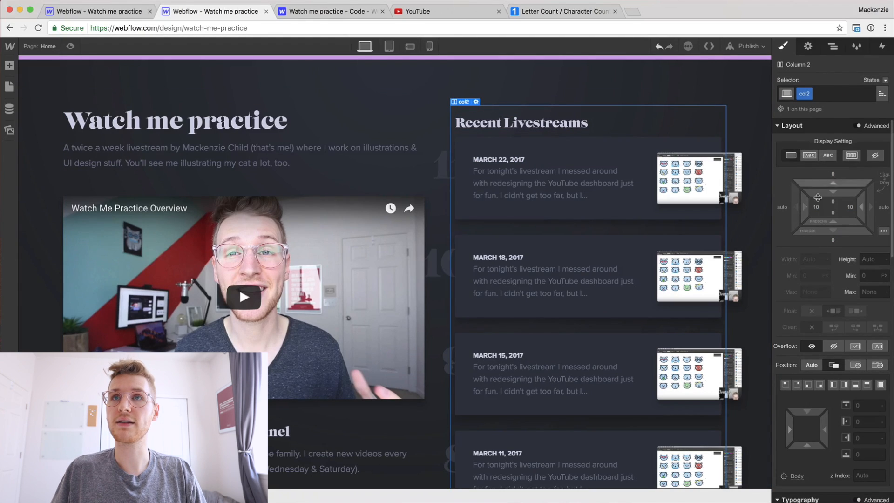
left_click(852, 206)
type("0")
key("Return")
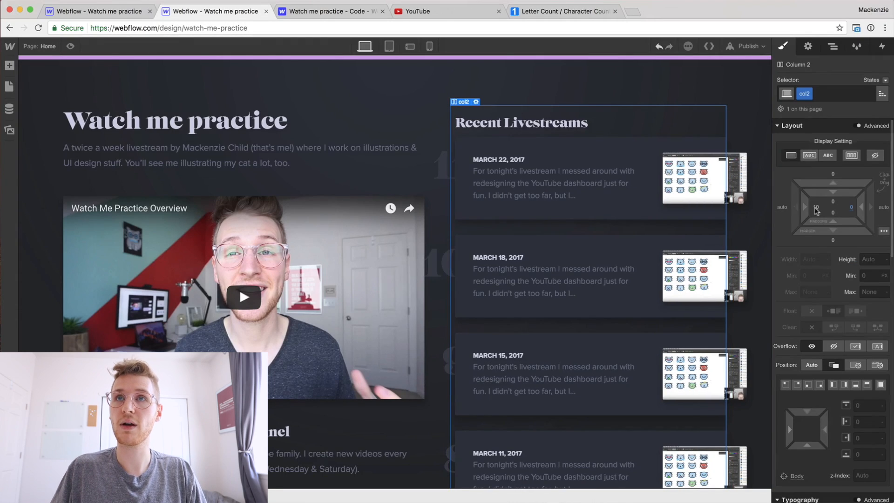
left_click(816, 208)
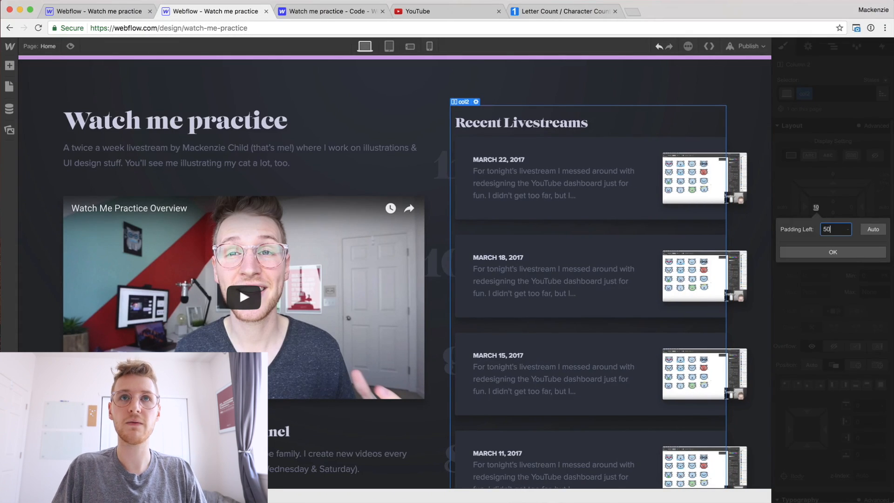
key("Return")
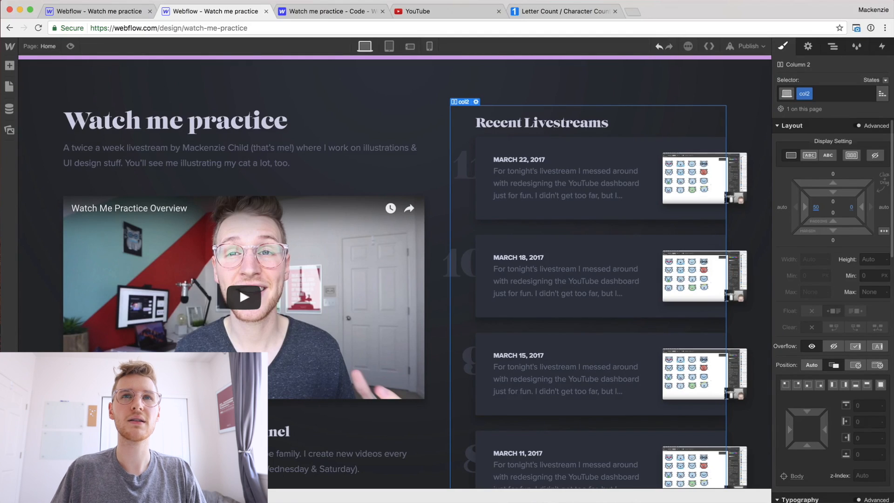
Increase the col2 column's left padding to 70 px and check the spacing between the columns
left_click(816, 209)
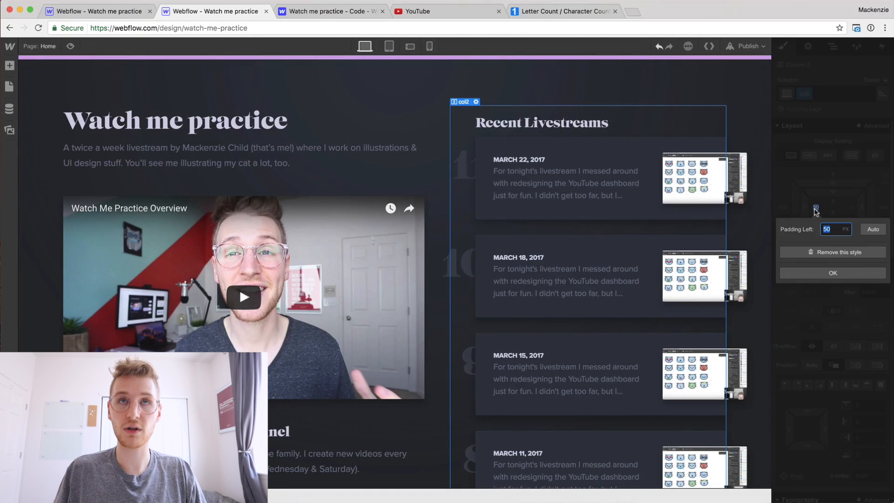
type("60")
key("shift+Up")
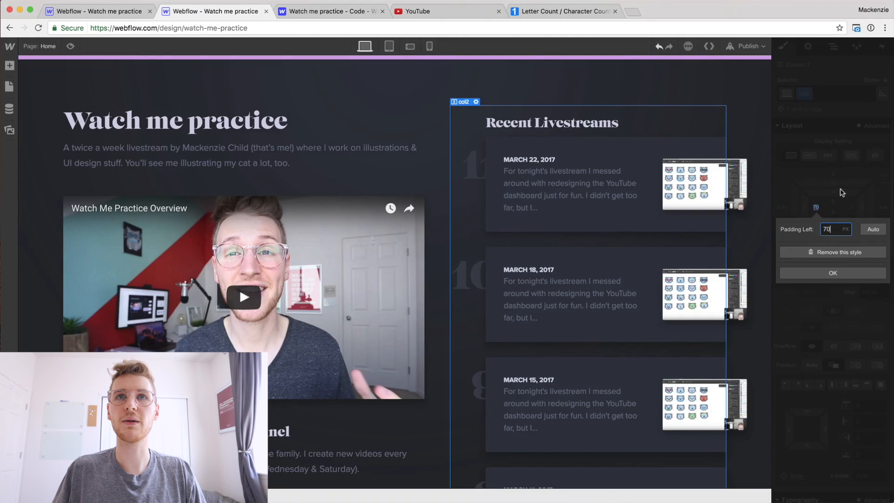
left_click(842, 191)
left_click(743, 94)
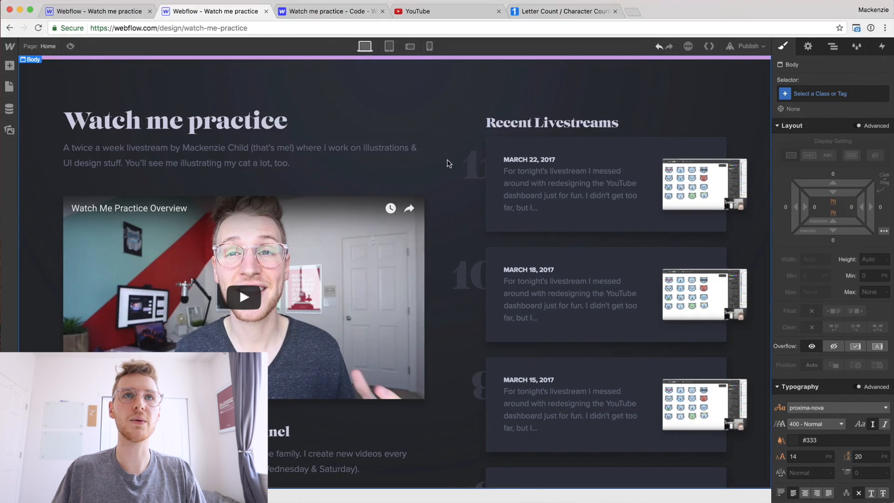
scroll(457, 326, "down", 3)
scroll(475, 322, "up", 3)
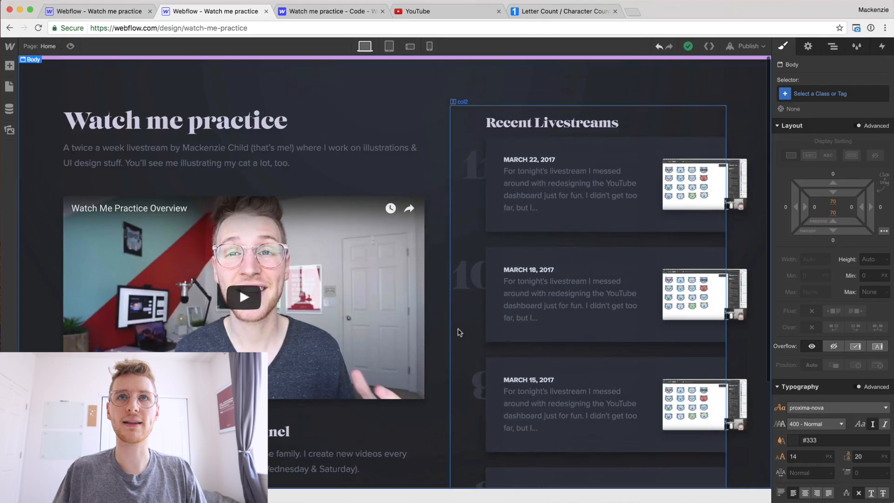
Create the class mb on the Recent Livestreams heading and increase its bottom margin to add space above the cards
left_click(530, 124)
left_click(810, 95)
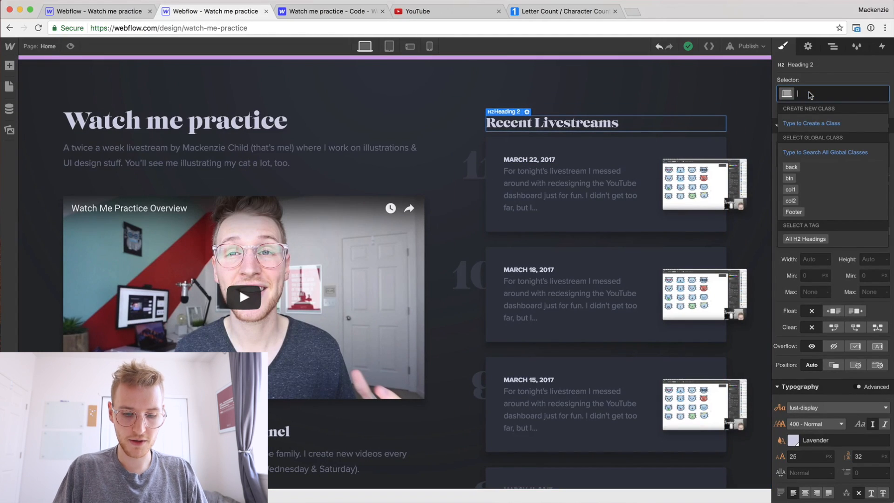
type("mb")
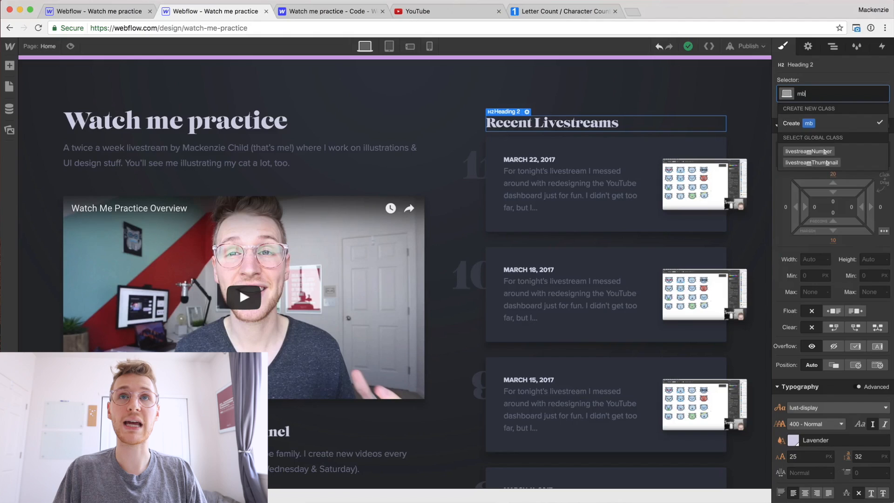
key("Return")
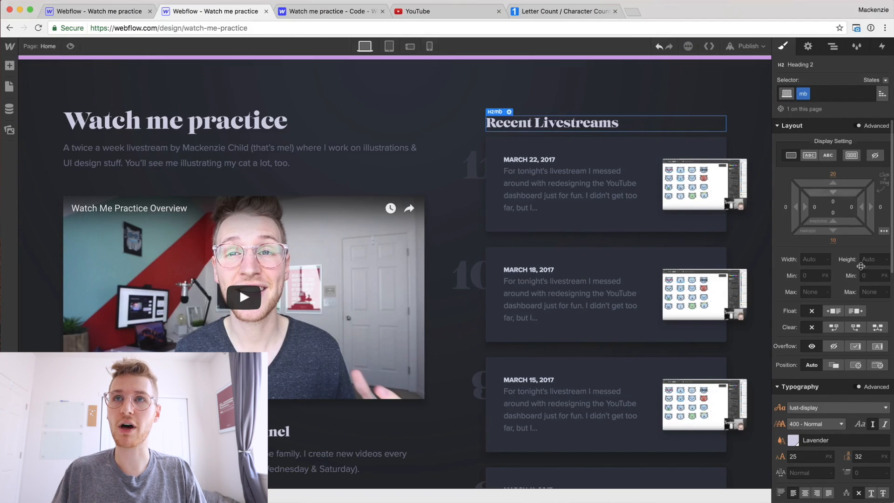
left_click_drag(833, 233, 836, 270)
left_click(714, 91)
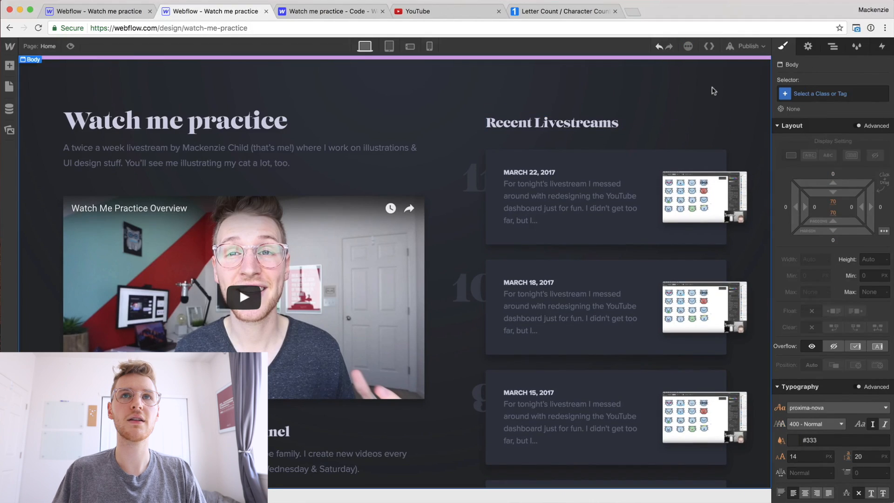
Preview the home page and look over the layout from the main heading down to the last livestream card
scroll(511, 226, "down", 4)
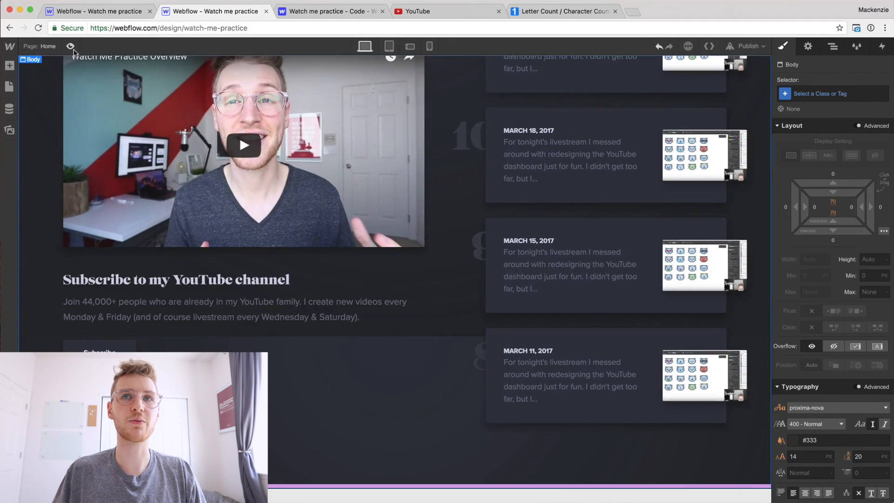
key("super+shift+p")
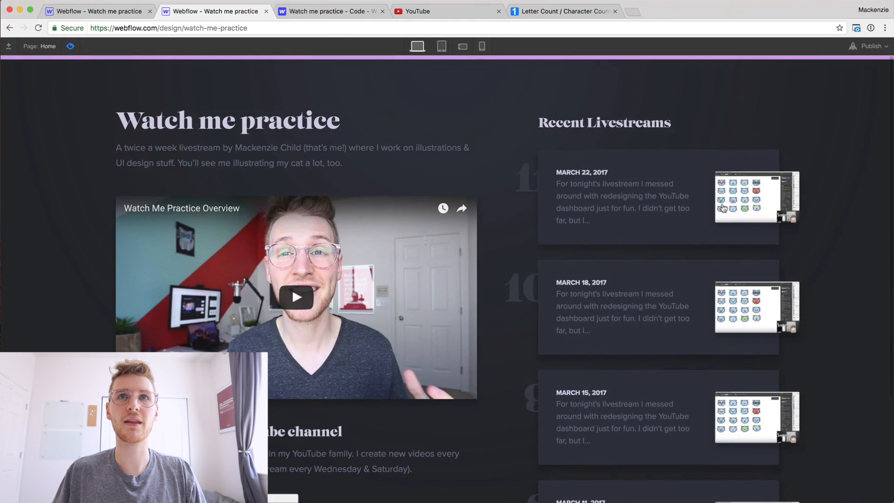
scroll(840, 209, "down", 3)
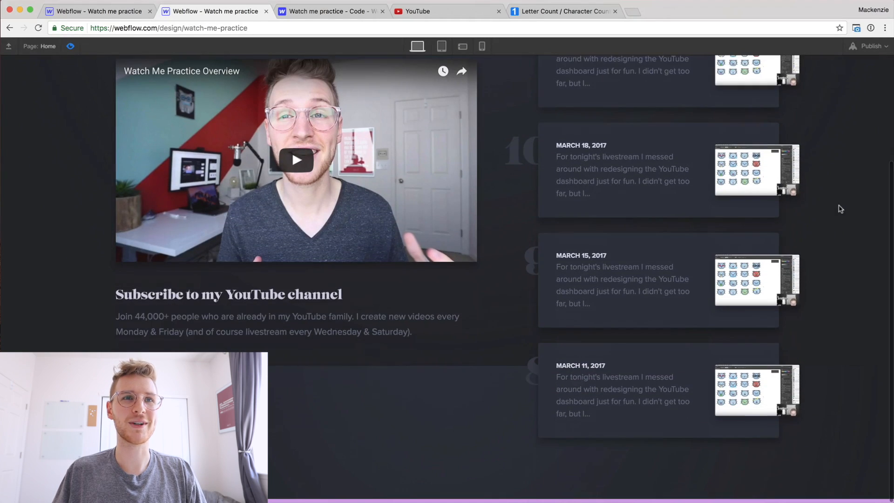
scroll(840, 209, "up", 3)
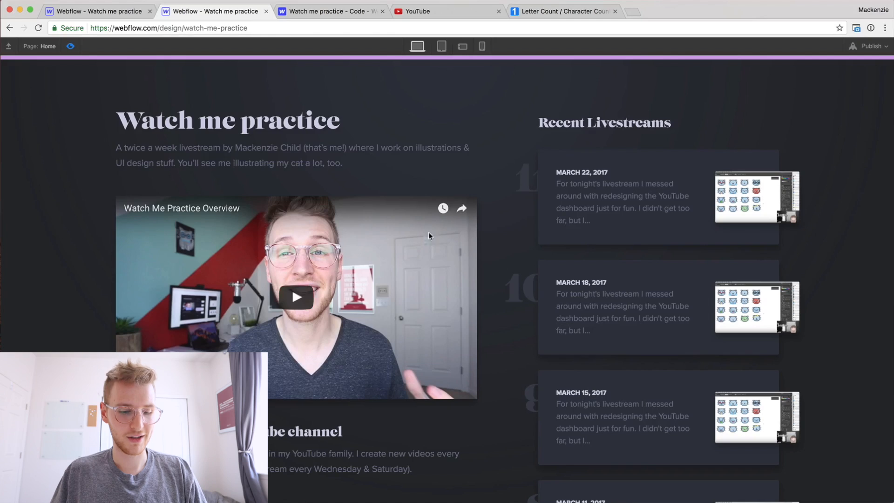
Switch to the Sketch mockup, examine the livestream cards and the area around the main heading, and return to the page preview
key("super+Tab")
scroll(395, 262, "left", 3)
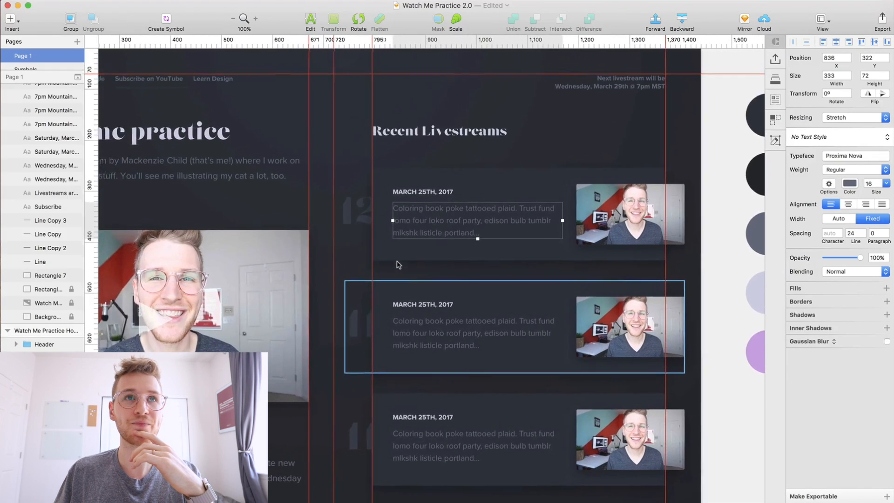
scroll(399, 265, "left", 5)
scroll(398, 264, "up", 2)
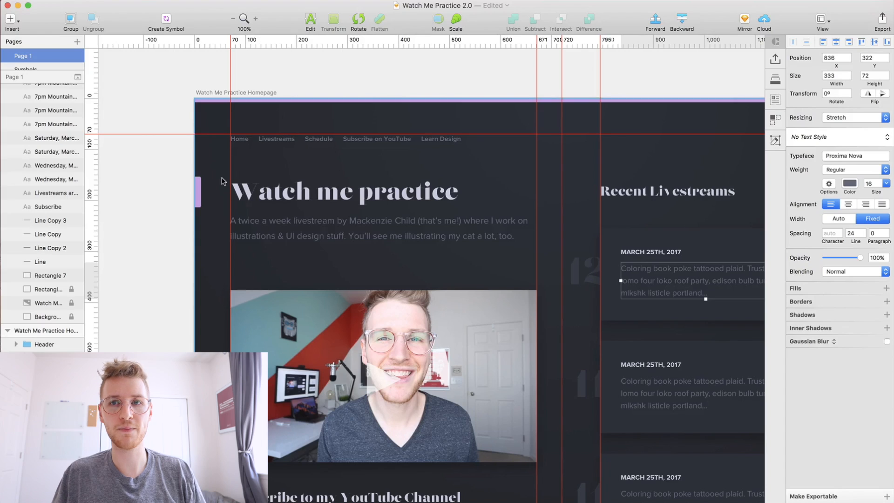
key("super+Tab")
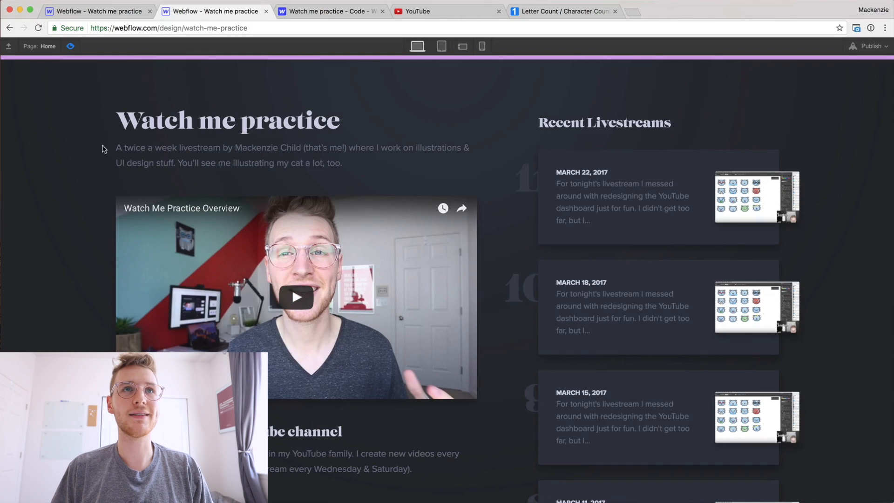
Leave the preview, add a Div Block above the main heading inside the wrapper, and give it the class highlightBlock
left_click(71, 47)
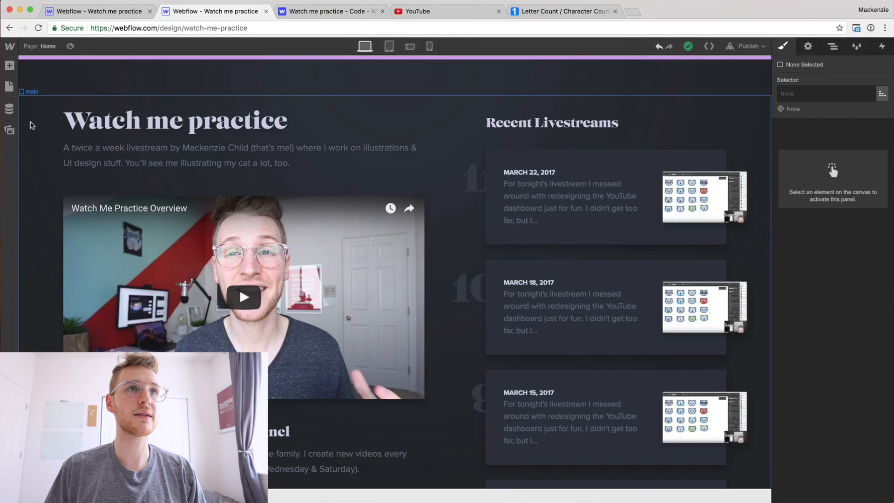
left_click(9, 69)
left_click_drag(44, 200, 71, 107)
left_click(818, 93)
type("hi")
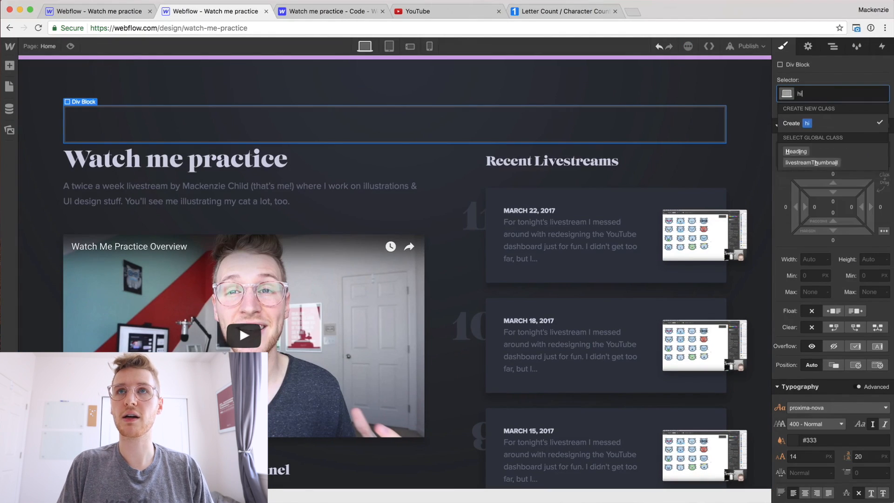
type("ghlightBlock")
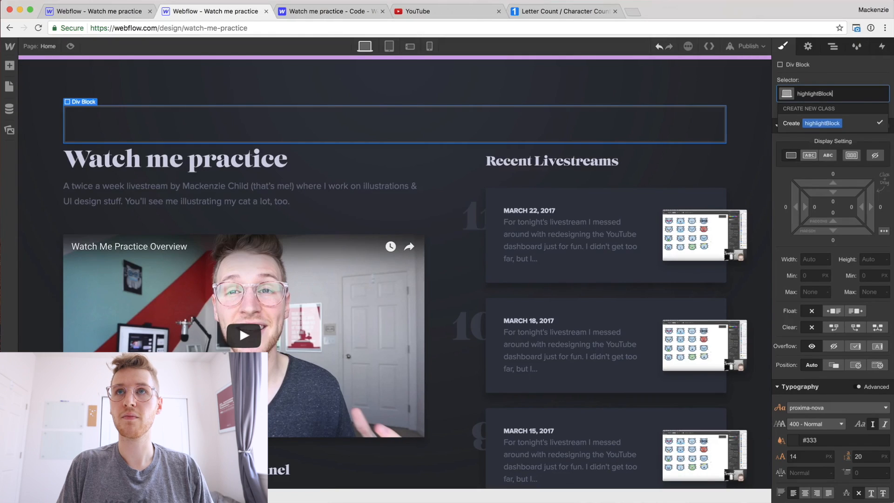
key("Return")
Set the highlightBlock's width to 10 px and its height to 60 px
left_click(816, 259)
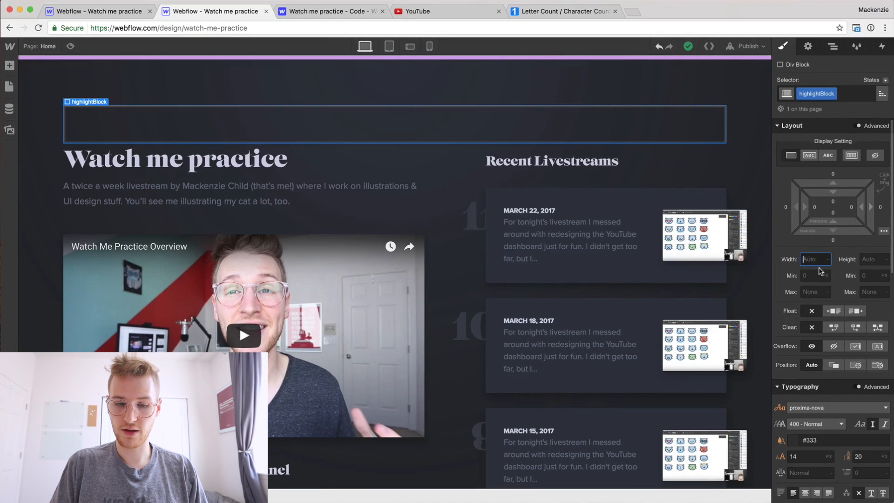
type("10")
key("Return")
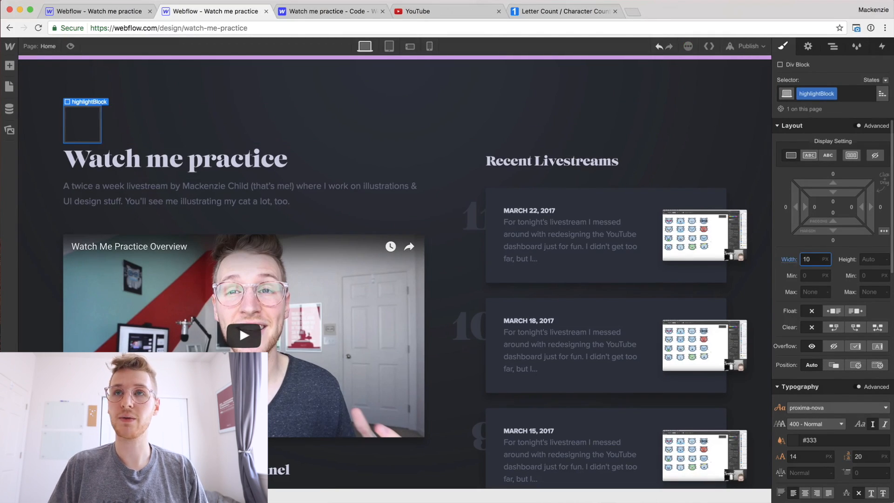
left_click(864, 259)
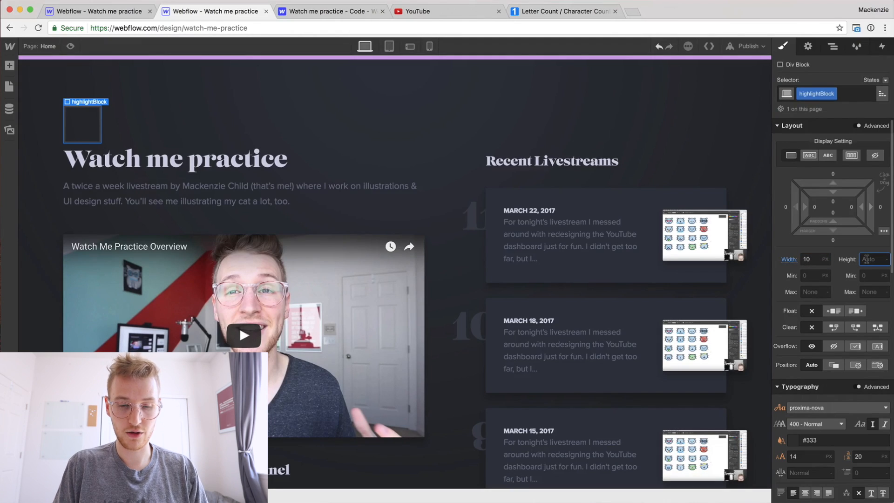
type("60")
key("Return")
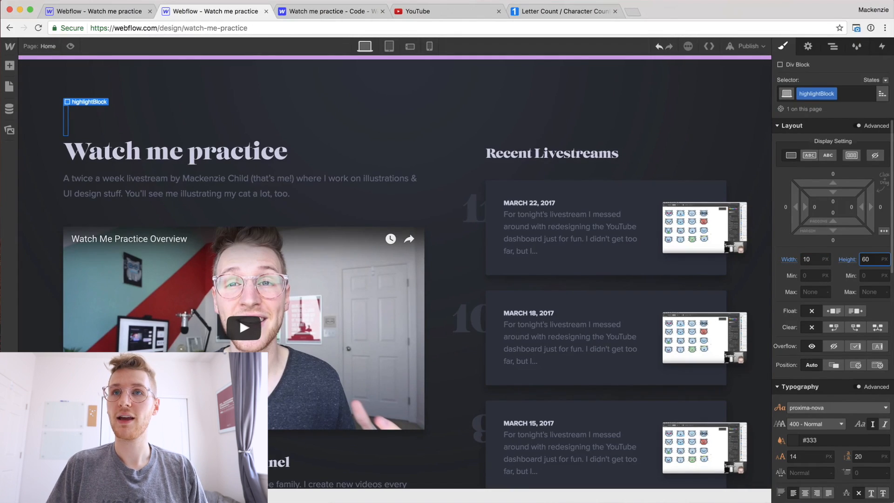
Fill the highlightBlock's background with the saved Highlight colour swatch
scroll(851, 381, "down", 5)
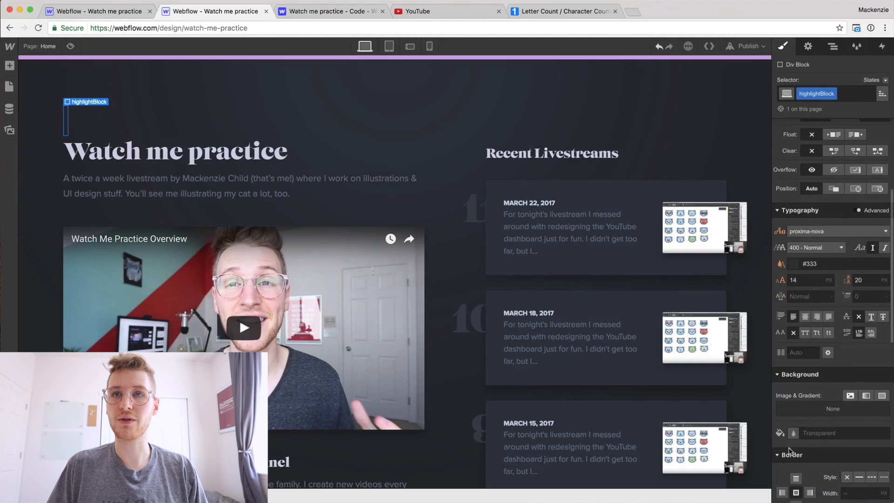
left_click(793, 433)
left_click(831, 369)
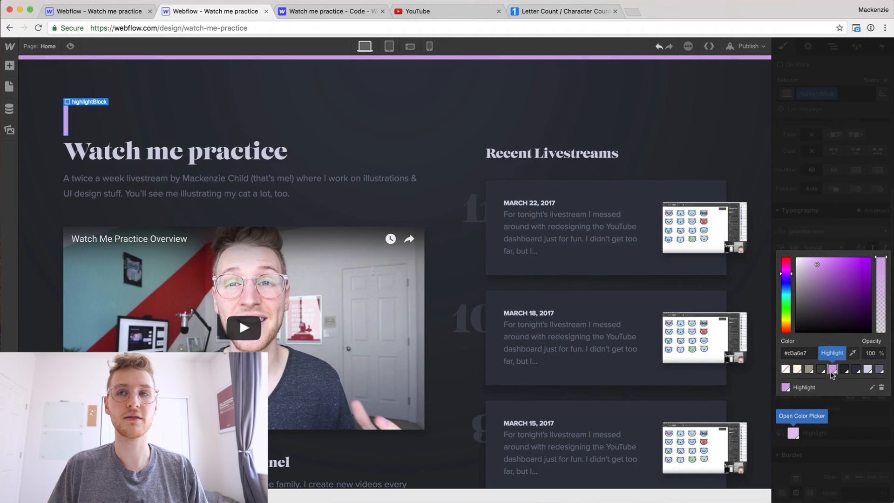
left_click(837, 435)
scroll(835, 265, "up", 5)
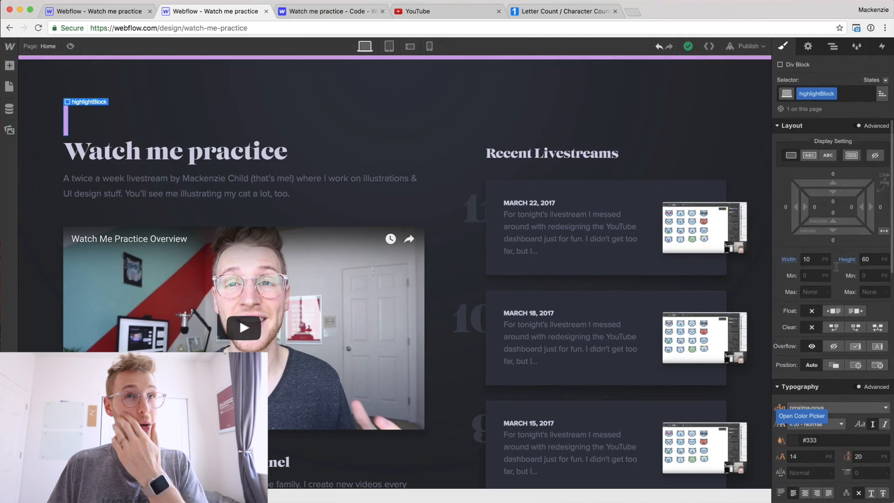
Position the highlightBlock absolutely with a left offset of 0 px so it sits at the page's left edge
left_click(856, 365)
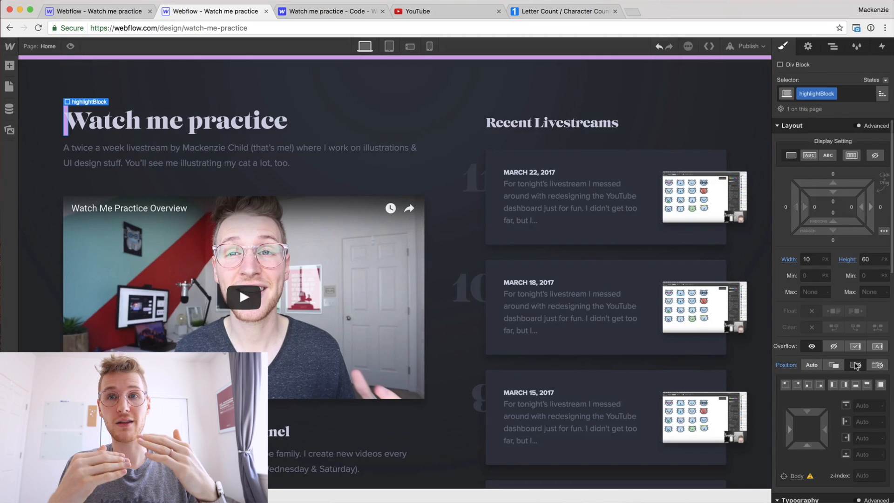
scroll(855, 374, "down", 2)
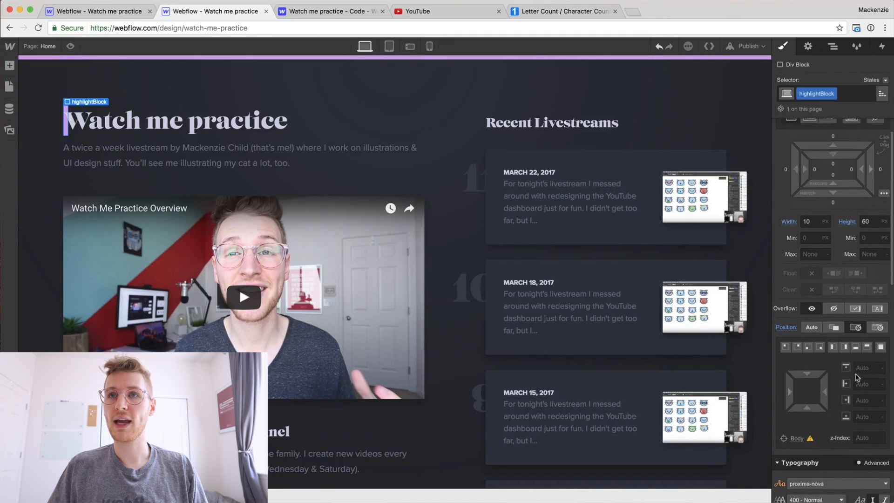
left_click(859, 379)
key("Return")
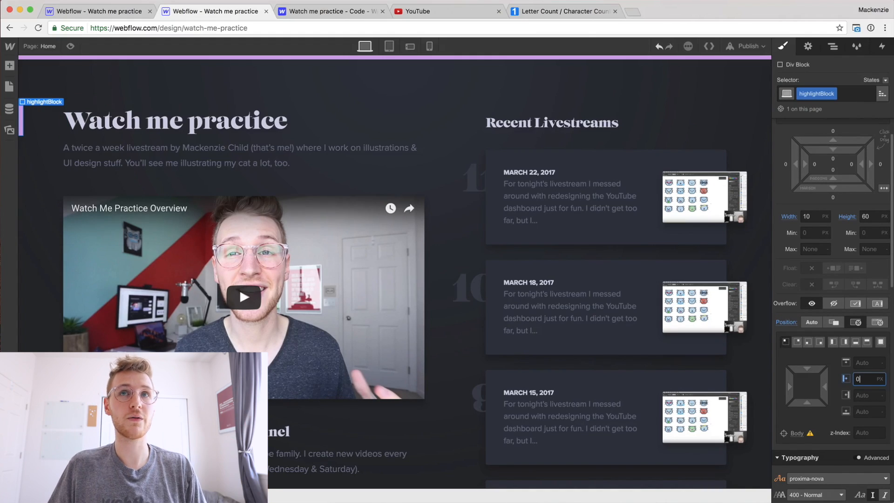
left_click(679, 95)
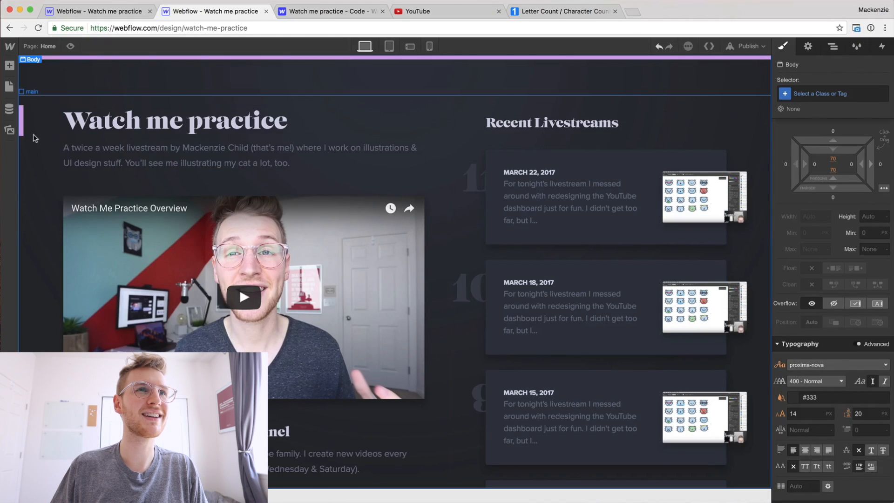
double_click(22, 125)
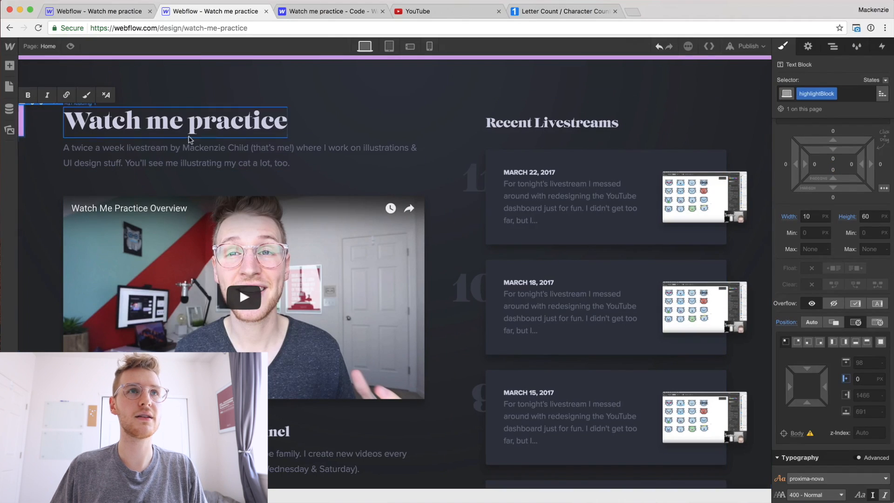
key("Escape")
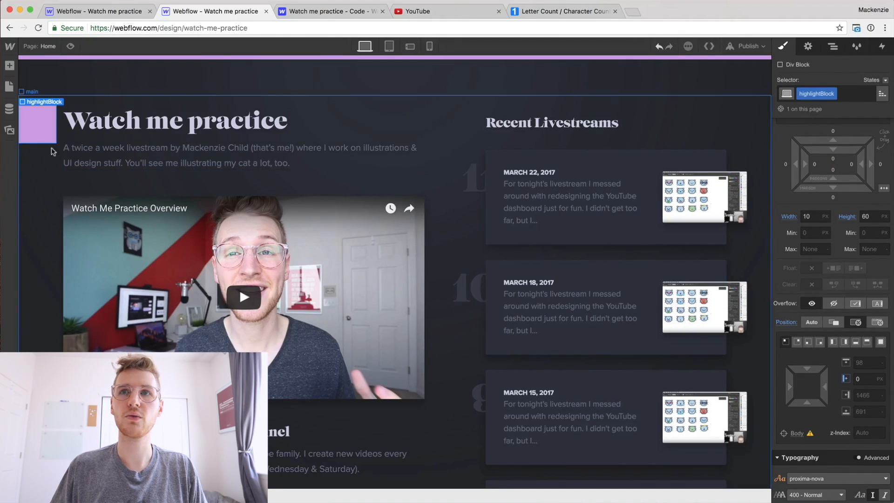
key("super+z")
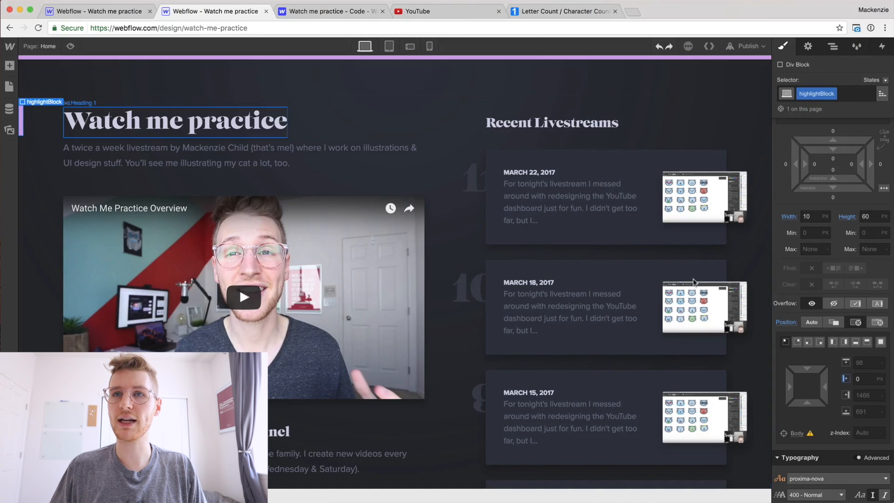
Set the highlightBlock's top-right corner radius to 3 px and open the bottom-right corner's radius for editing
scroll(828, 356, "down", 10)
scroll(828, 356, "down", 2)
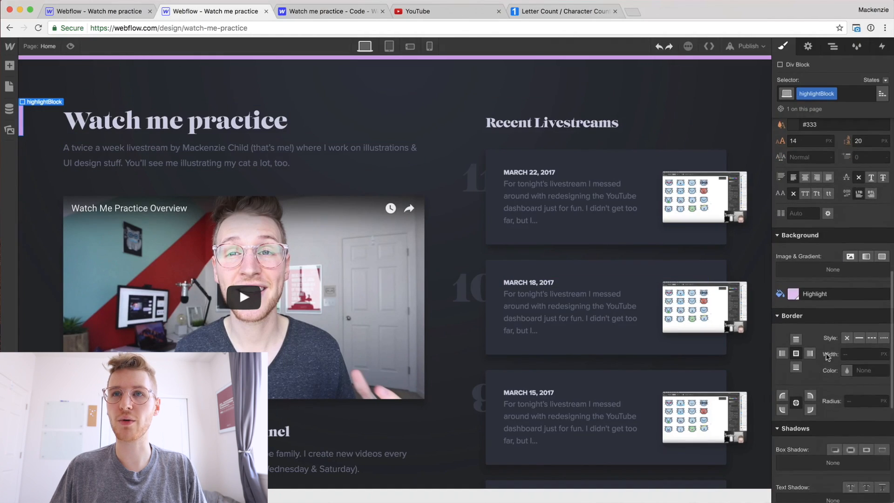
left_click(854, 400)
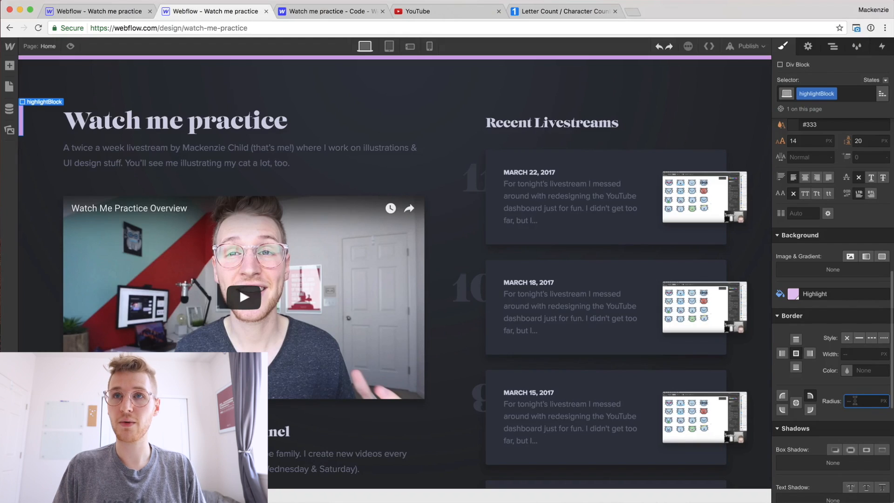
type("3")
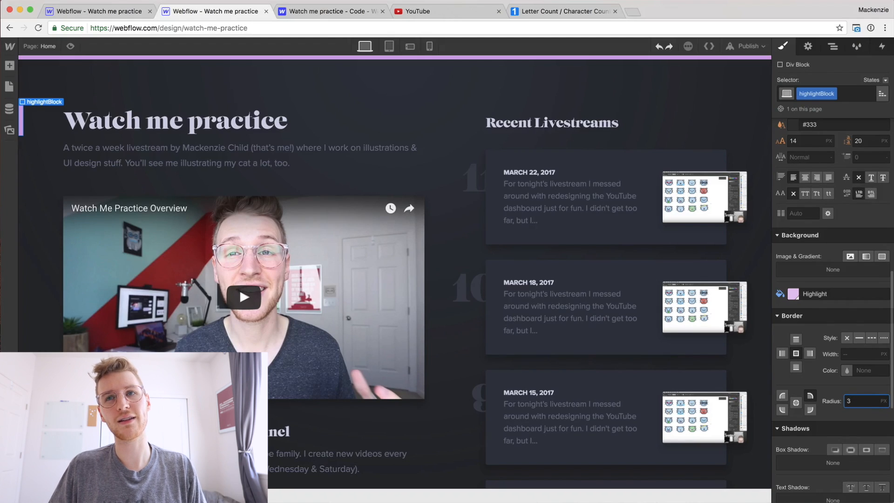
key("Return")
left_click(810, 410)
left_click(852, 402)
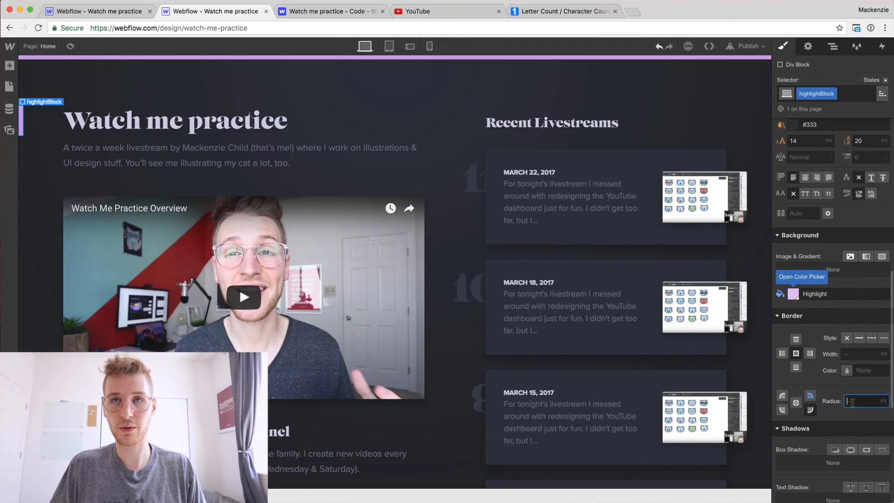
Preview the page to check the accent bar beside the main heading, and return to editing
key("super+shift+p")
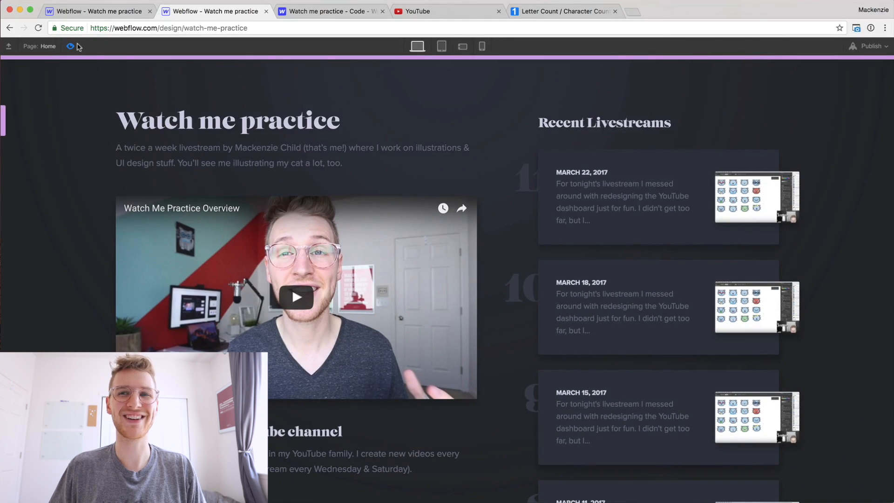
key("super+shift+p")
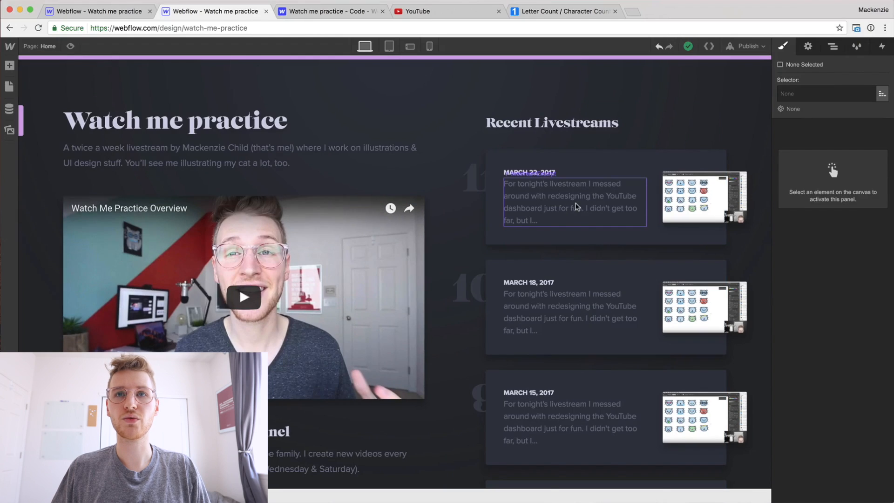
scroll(575, 205, "down", 3)
scroll(576, 204, "up", 3)
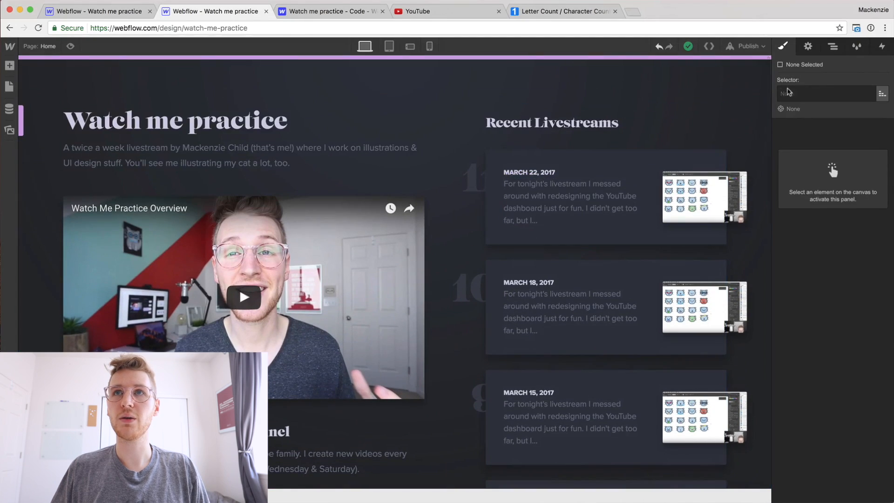
Add a Div Block to the col2 column and nest the Recent Livestreams heading and the dynamic list inside it
left_click(833, 46)
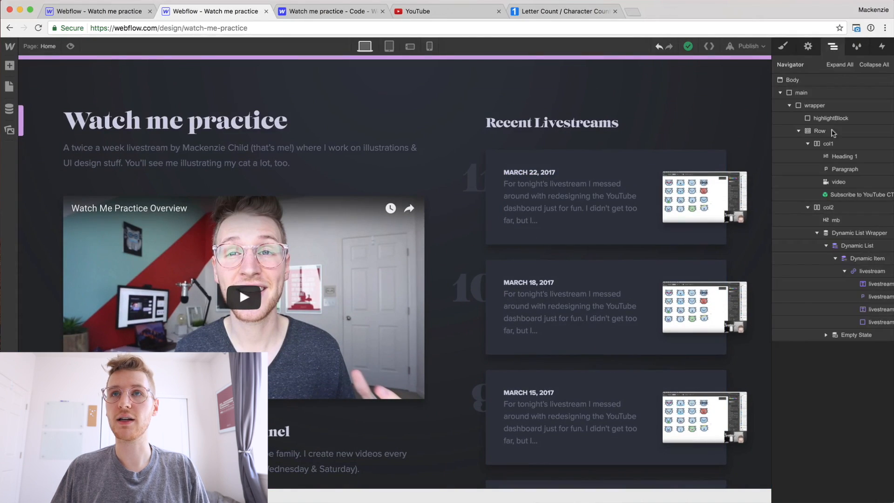
left_click(817, 233)
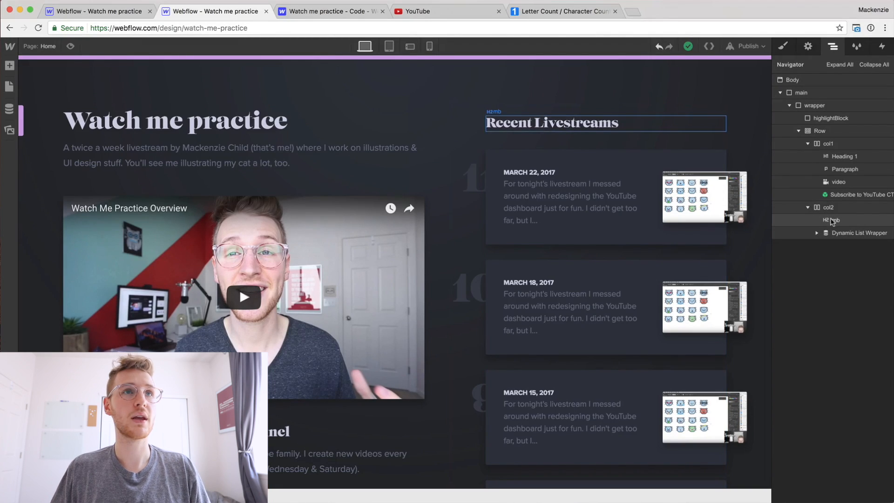
left_click(9, 65)
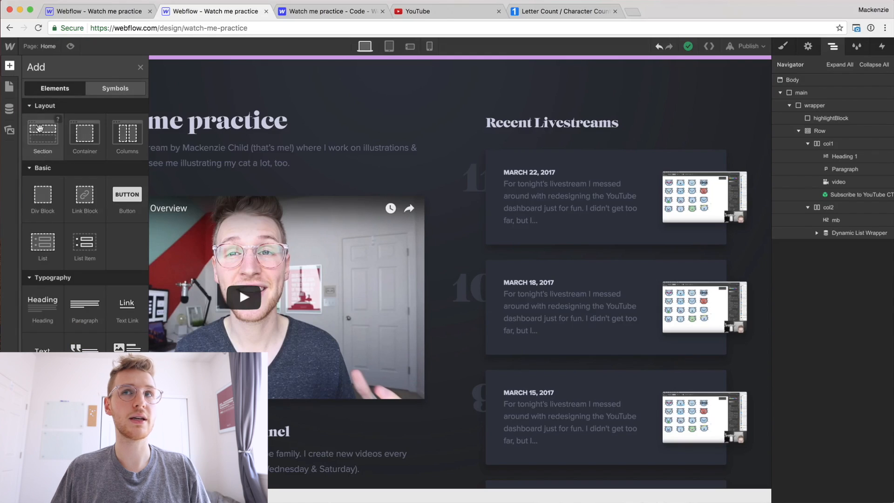
left_click_drag(884, 278, 836, 229)
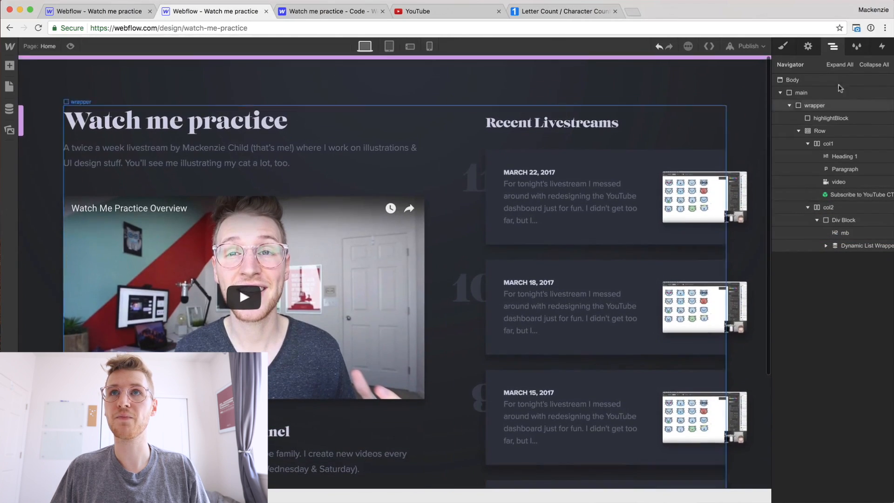
Give the new Div Block in col2 the class recentLivestreams
left_click(840, 222)
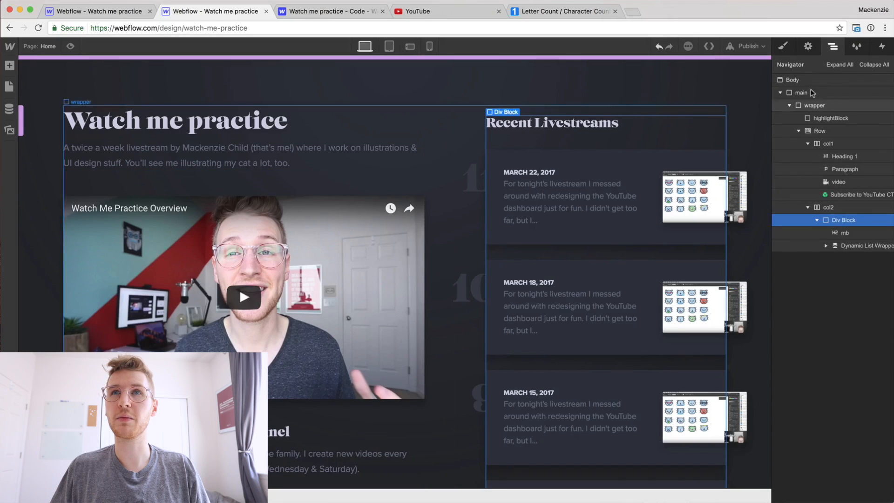
left_click(784, 47)
left_click(813, 91)
type("re")
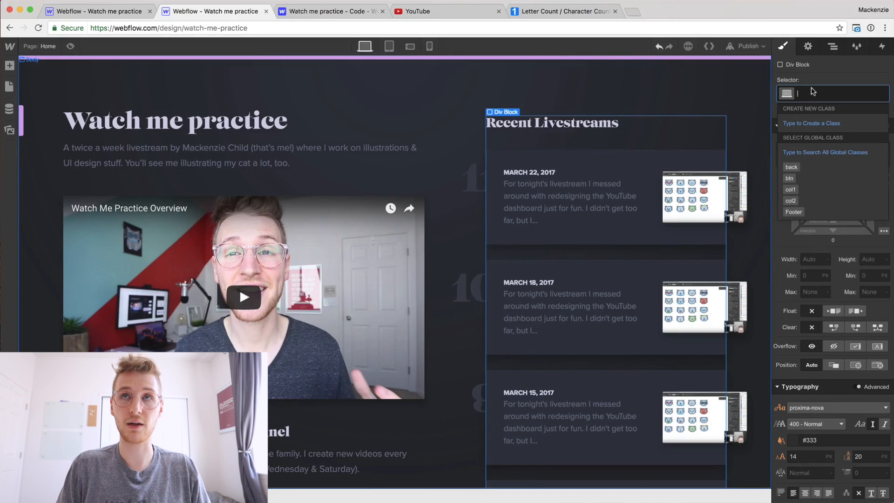
type("centLivestreams")
key("Return")
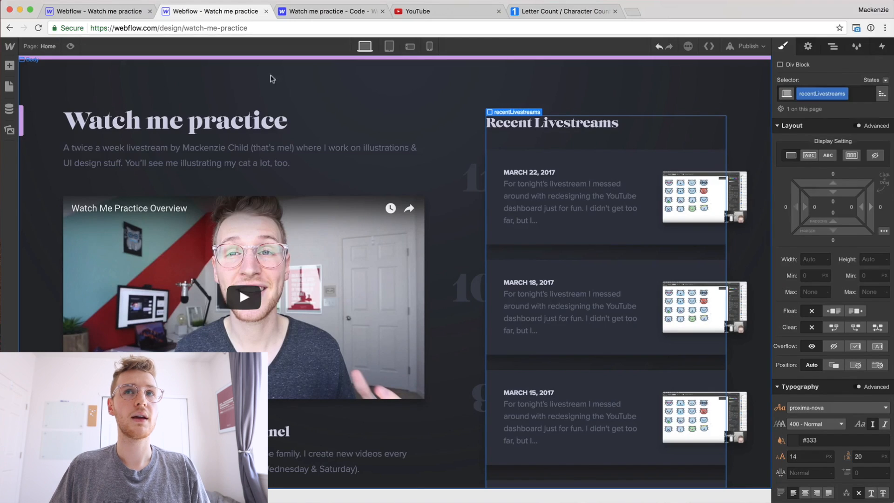
Turn the recentLivestreams block into a reusable symbol named Recent Livestreams
right_click(669, 130)
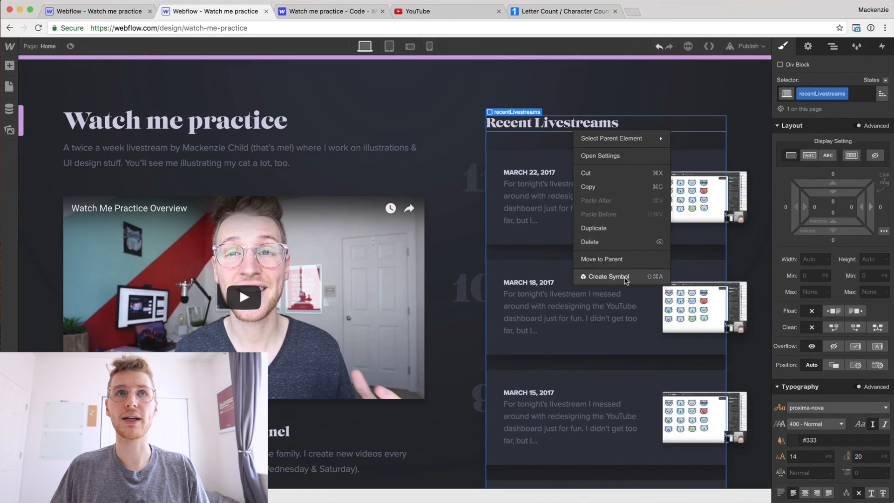
left_click(625, 278)
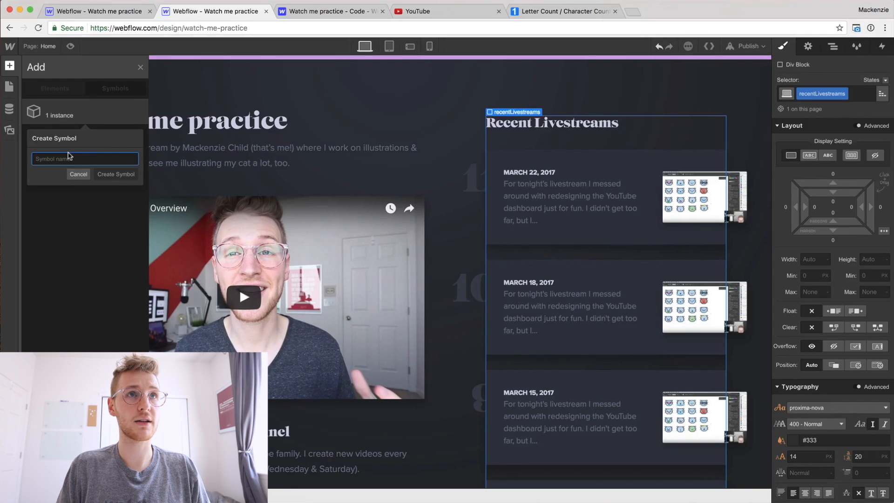
type("Recent Li")
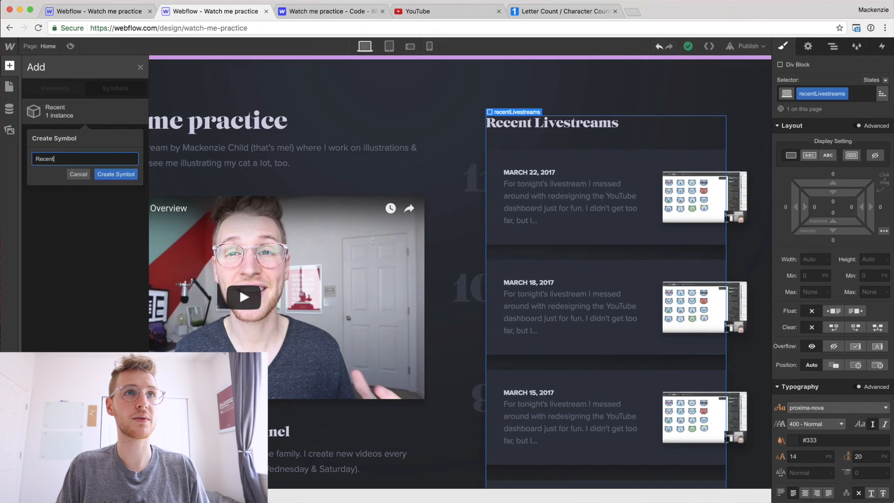
type("vestreams")
key("Return")
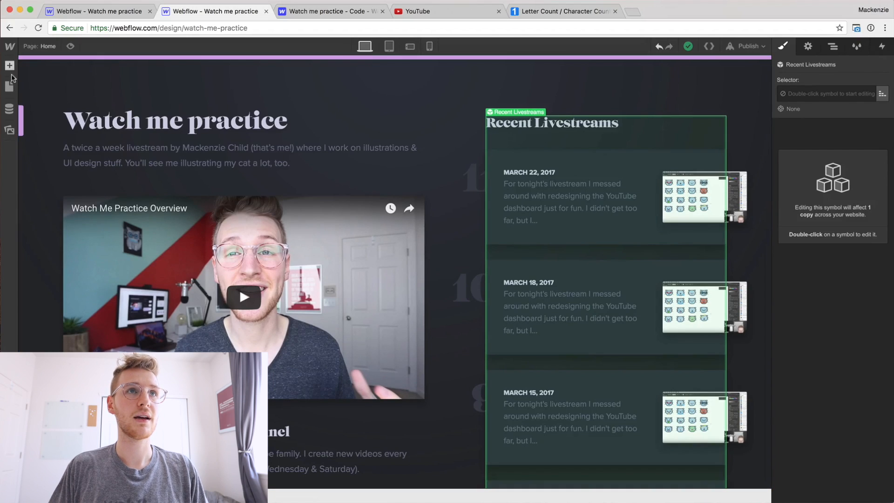
Add a Section above the main content of the page and give it the class header
left_click(11, 67)
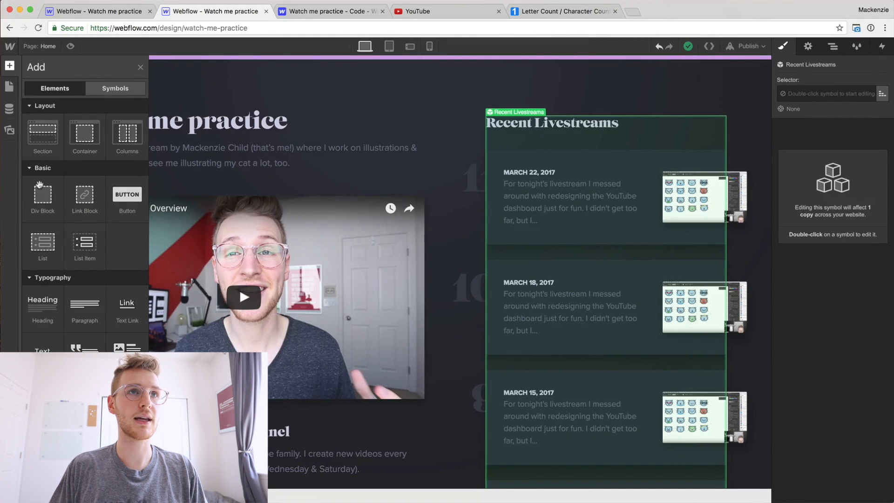
left_click_drag(143, 101, 188, 90)
left_click(813, 95)
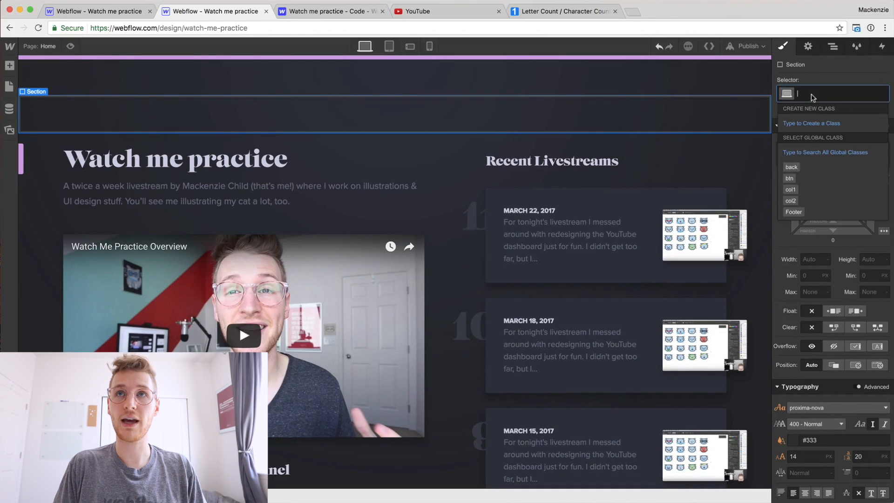
type("header")
key("Return")
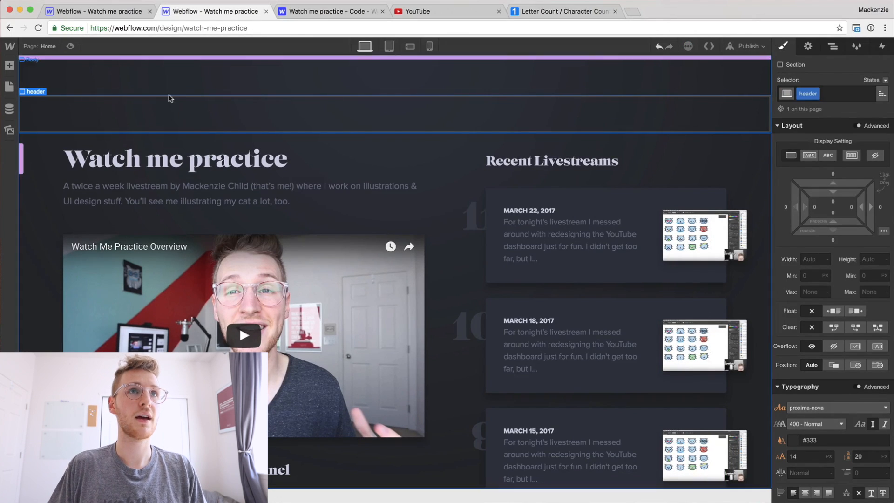
Add a Div Block inside the header section and apply the existing wrapper class to it
left_click(9, 65)
left_click_drag(42, 198, 206, 130)
key("super+Return")
type("wrap")
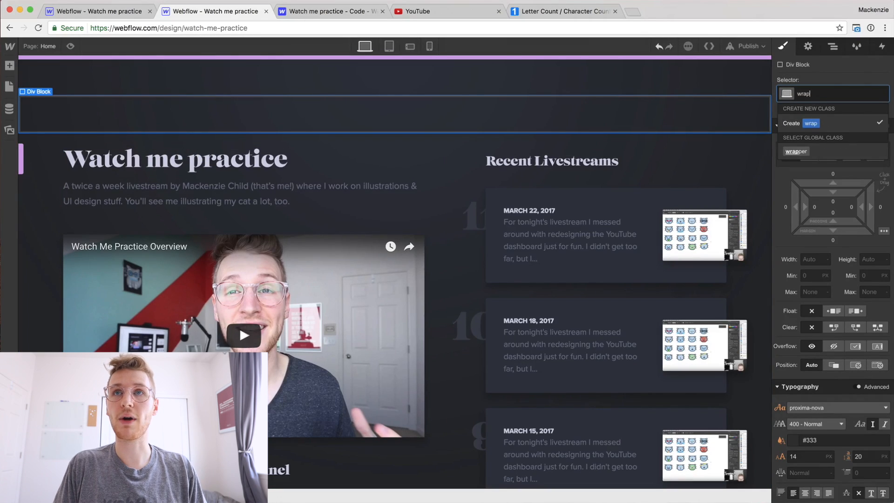
type("per")
key("Return")
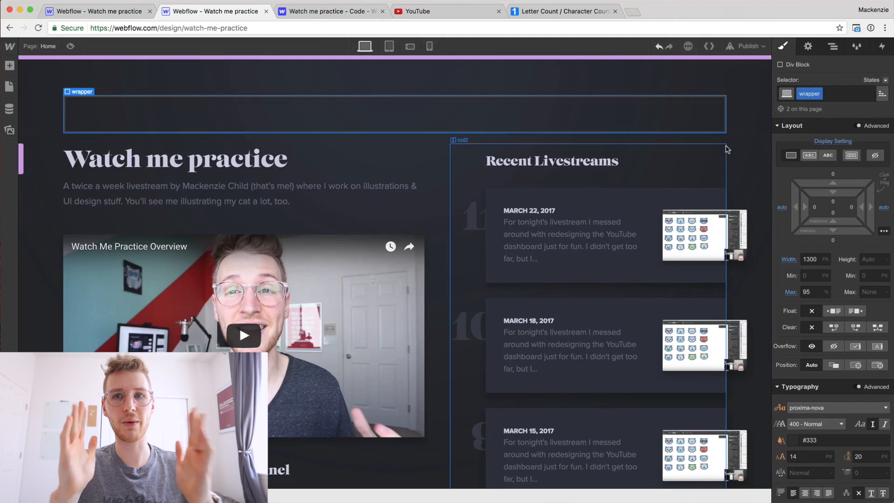
Add a List element inside the header's wrapper block
key("a")
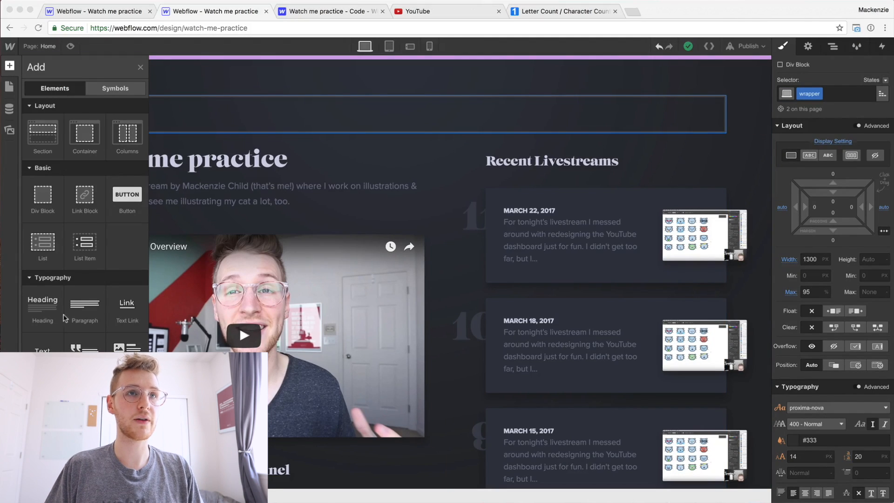
scroll(64, 319, "down", 1)
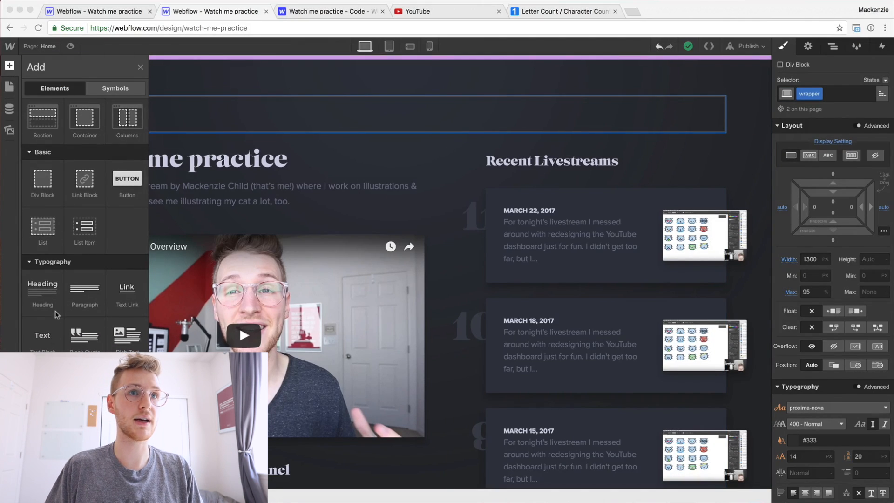
scroll(91, 313, "up", 1)
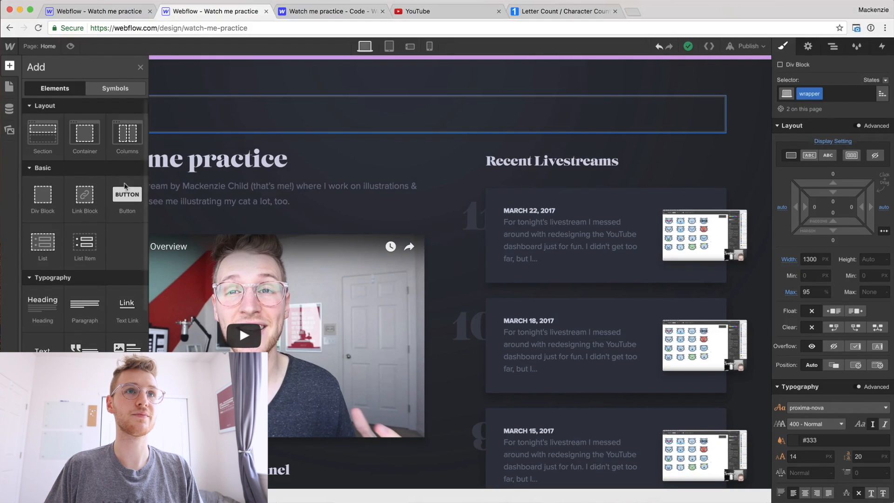
left_click_drag(37, 265, 245, 120)
Give the header list the class nav and set it to show no bullets
left_click(819, 98)
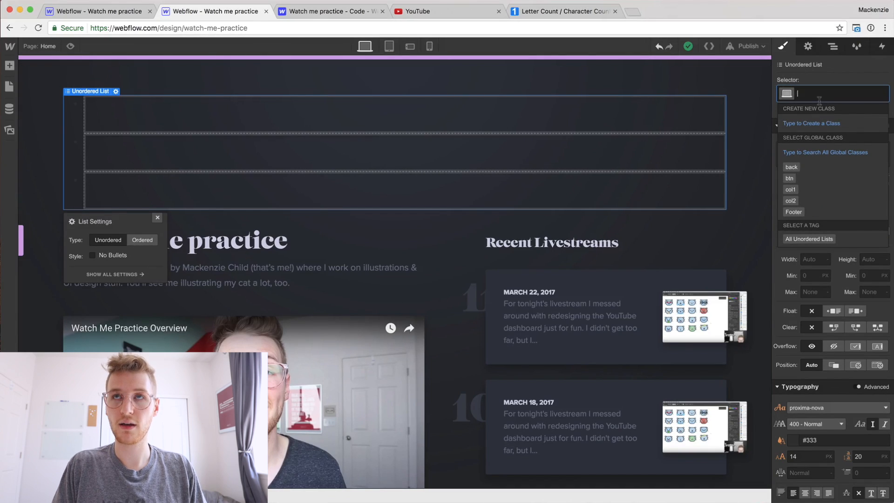
type("nav")
key("Return")
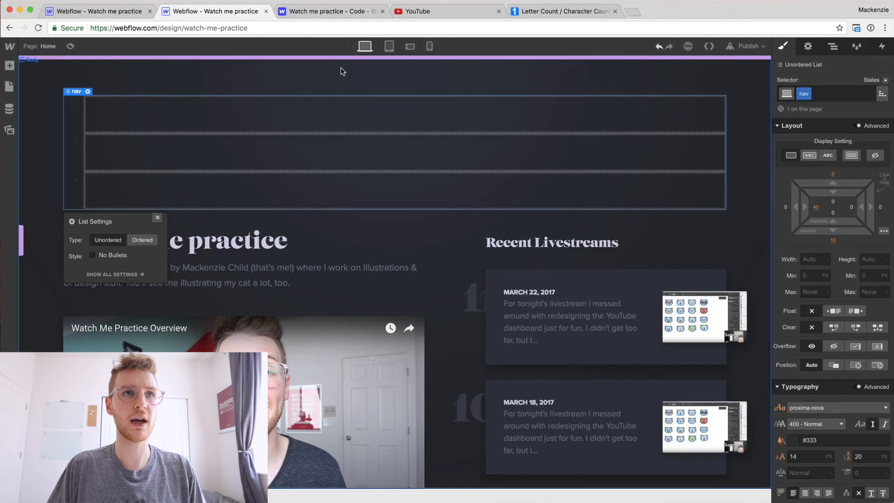
left_click(92, 255)
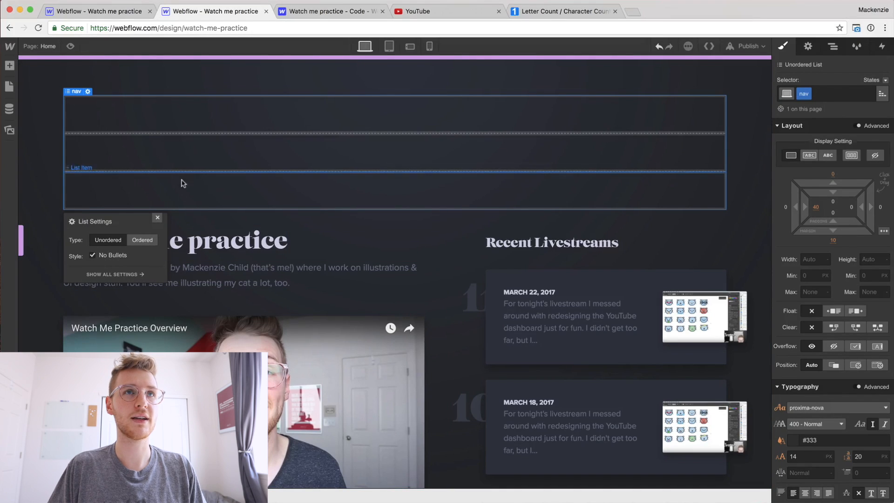
Give the first list item in nav the class headerNavItem
left_click(112, 121)
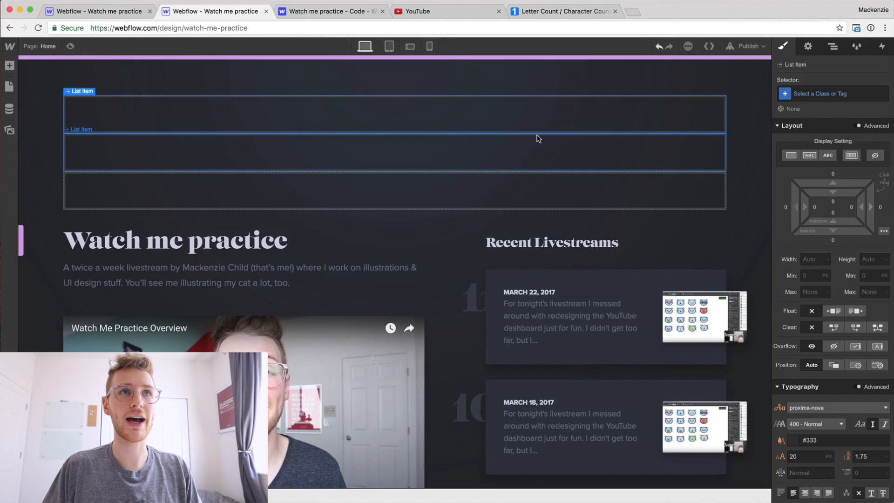
left_click(813, 95)
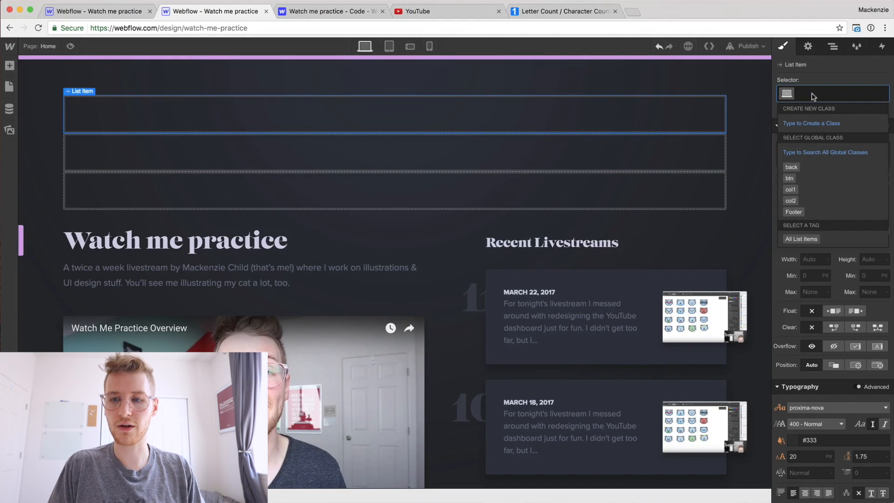
type("headerNavItem")
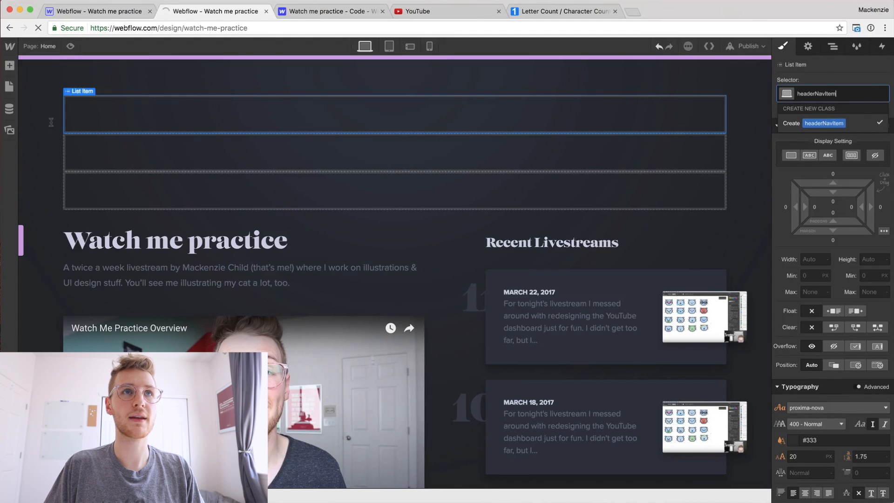
key("Return")
Enter Home as the first nav item's text and turn it into a link
double_click(150, 112)
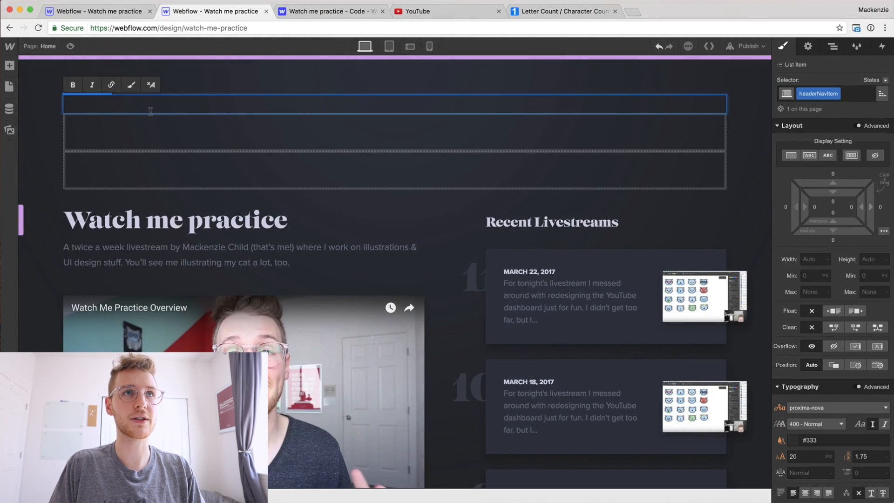
key("super+a")
left_click(111, 85)
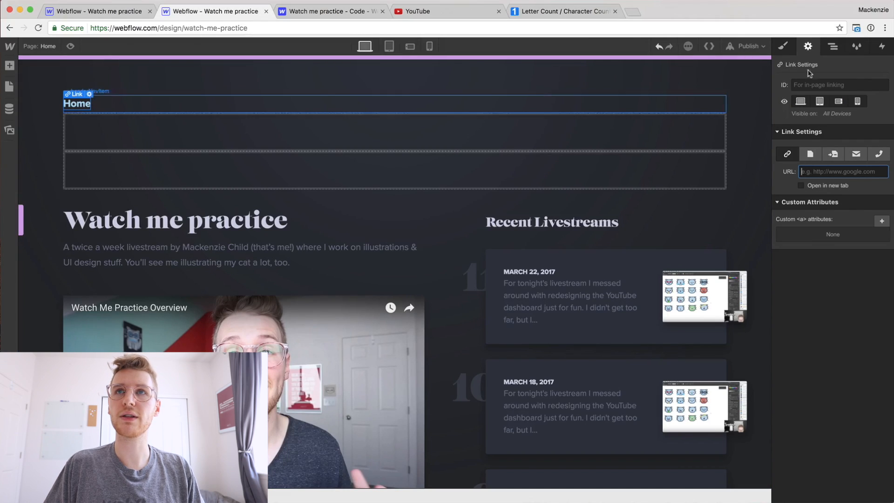
Give the Home link the class headerNavLink
left_click(792, 46)
left_click(816, 94)
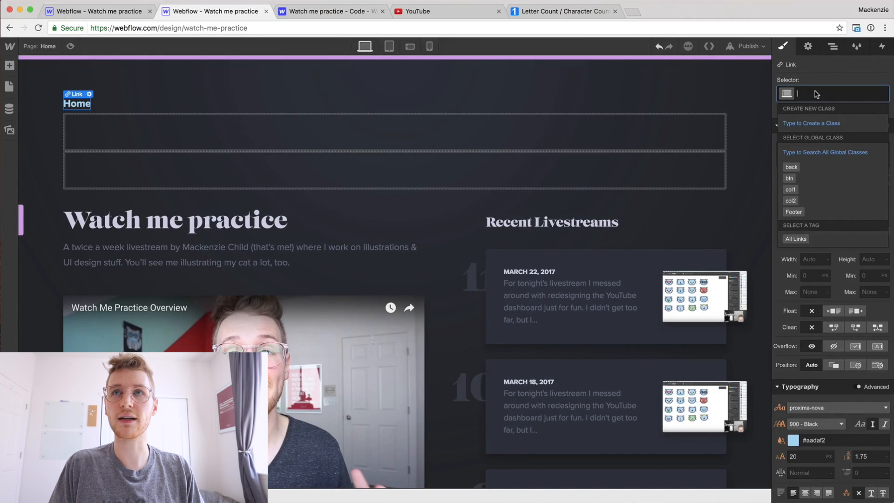
type("headerNavLin")
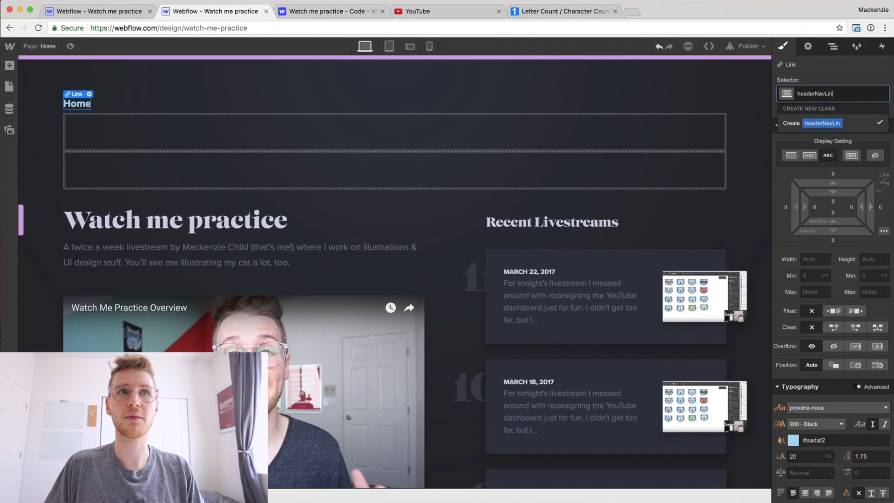
key("Return")
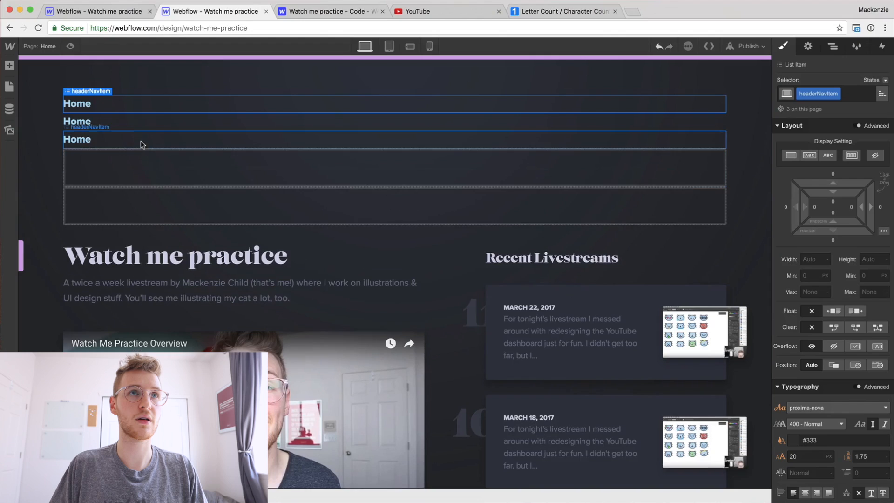
Duplicate the Home nav item until there are four, and delete the two empty list items below
key("super+v")
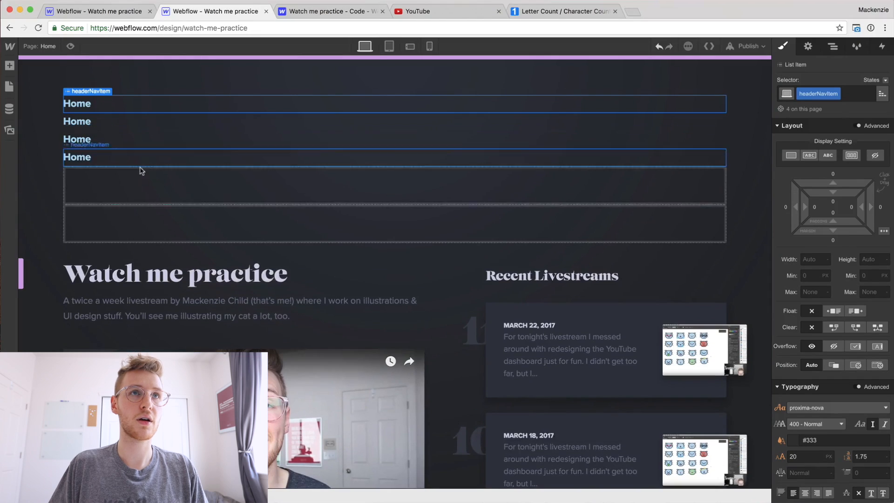
left_click(135, 184)
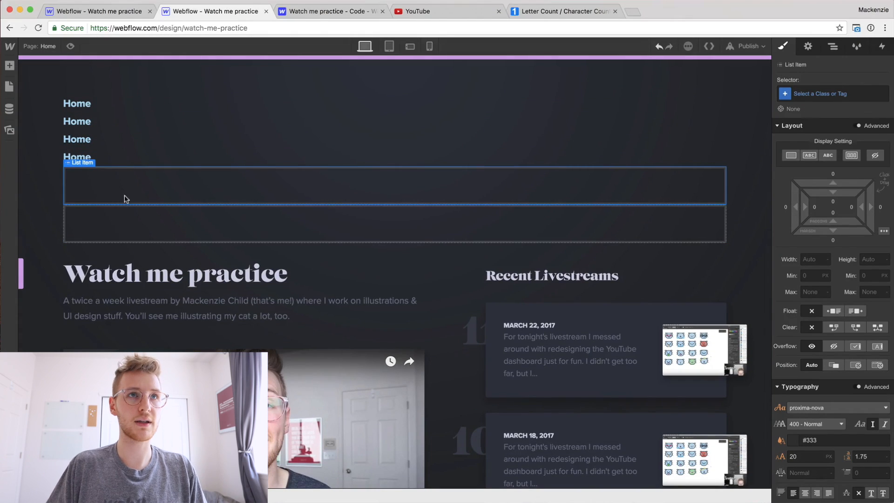
key("Delete")
key("Delete")
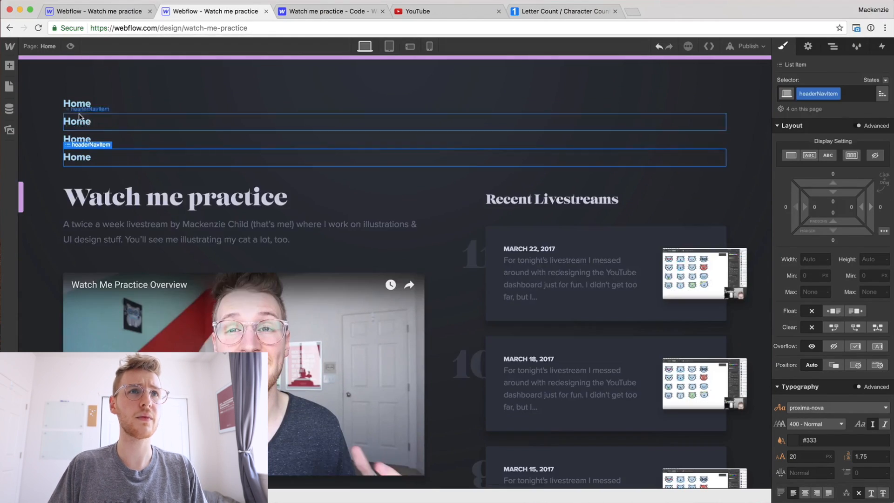
Replace the second nav item's text with Livestreams and turn it into a link
double_click(110, 122)
type("L")
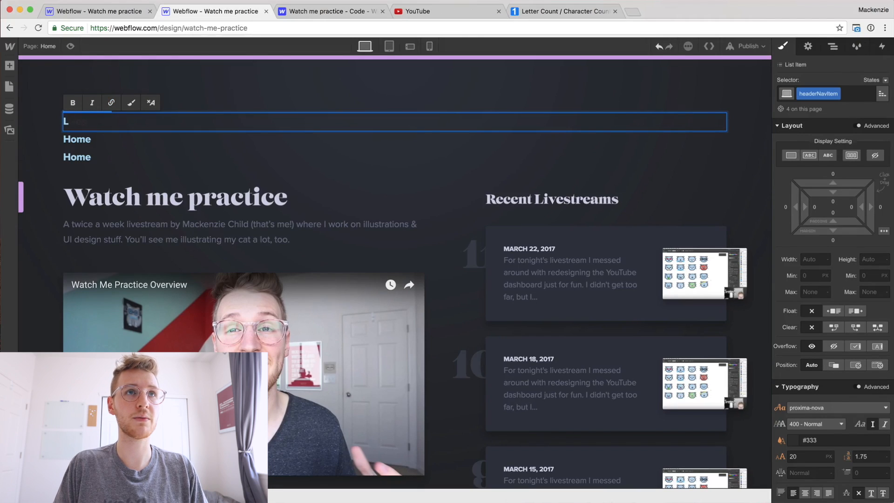
type("ivestreams")
key("super+a")
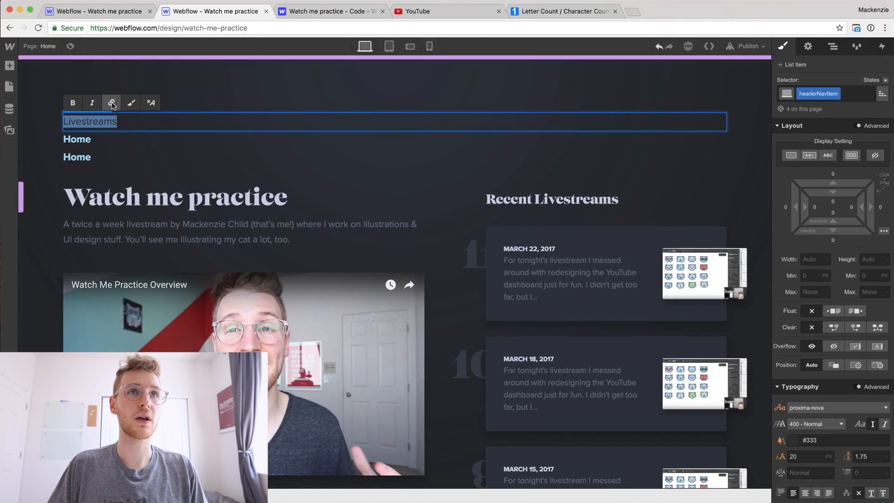
left_click(112, 104)
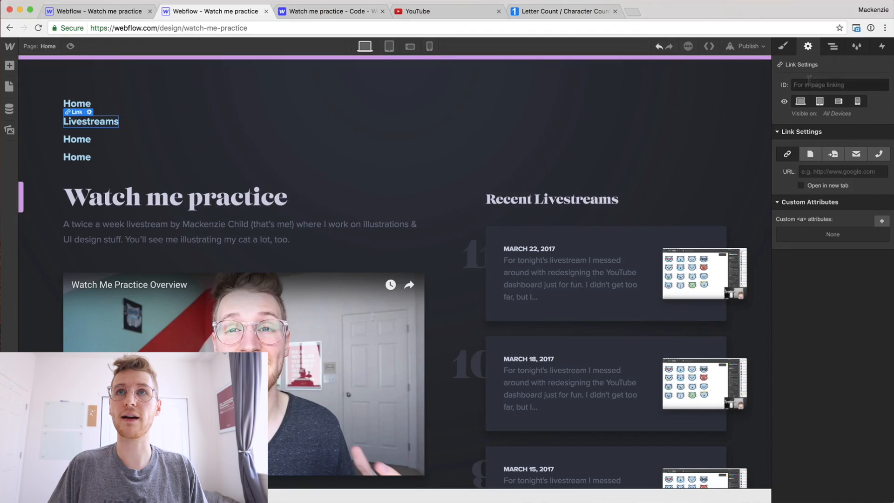
Apply the existing headerNavLink class to the Livestreams link
left_click(784, 48)
left_click(833, 93)
type("head")
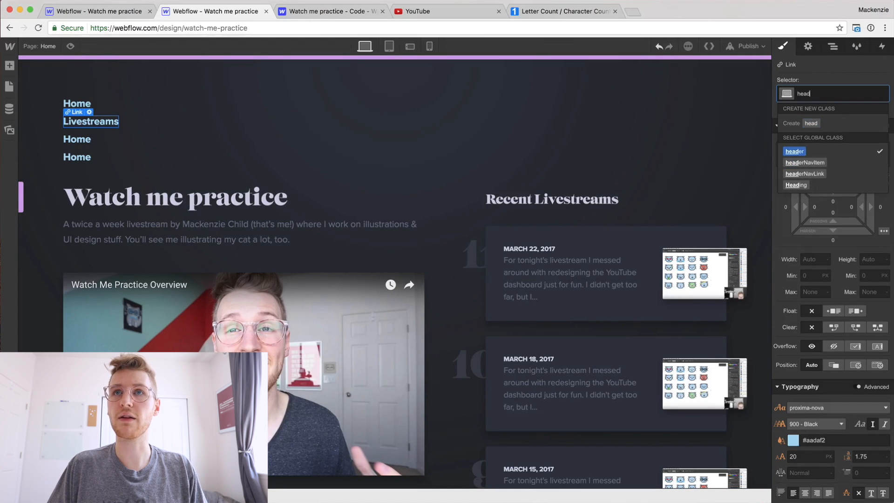
type("\\")
key("Return")
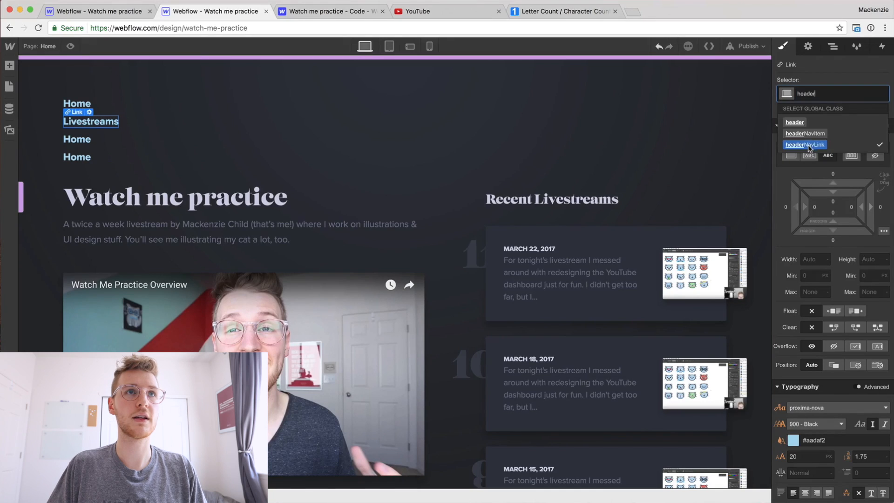
left_click(808, 145)
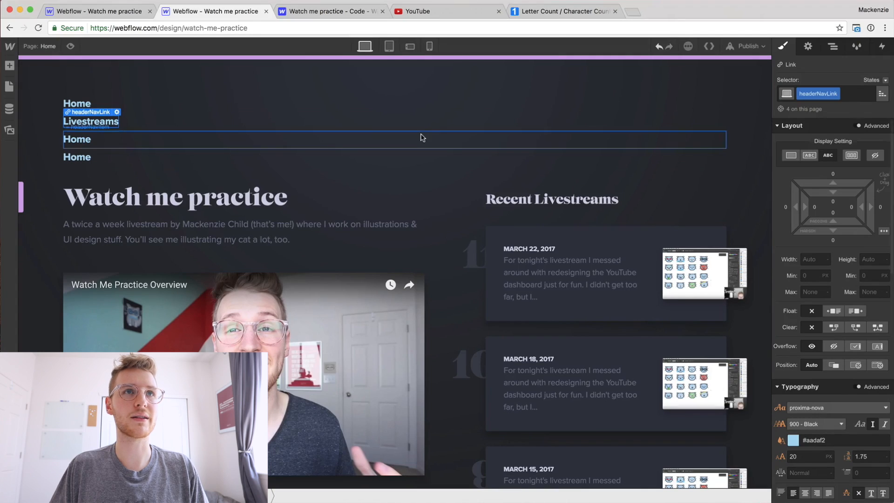
Set the headerNavItem class to inline display with a right margin of 25 px
left_click(189, 104)
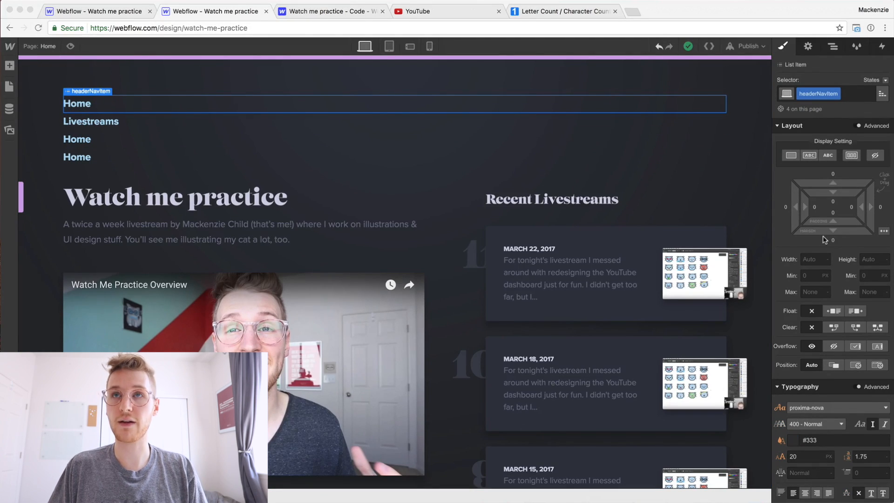
left_click(831, 172)
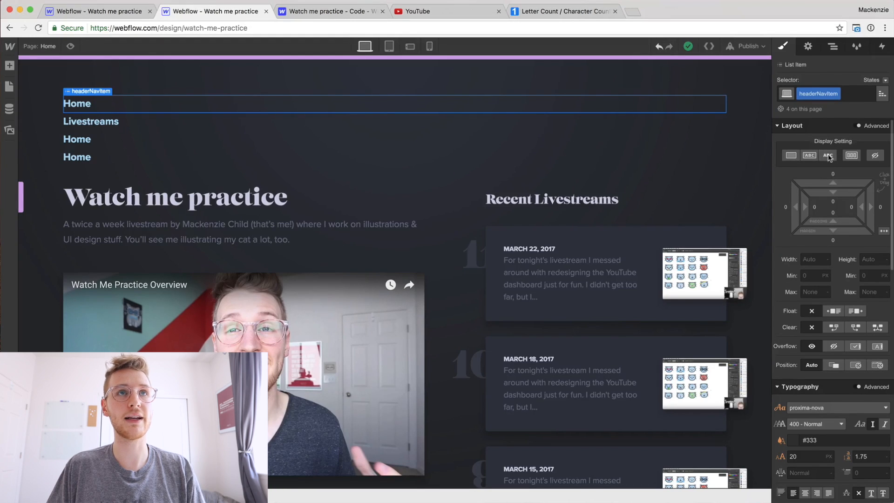
left_click(828, 156)
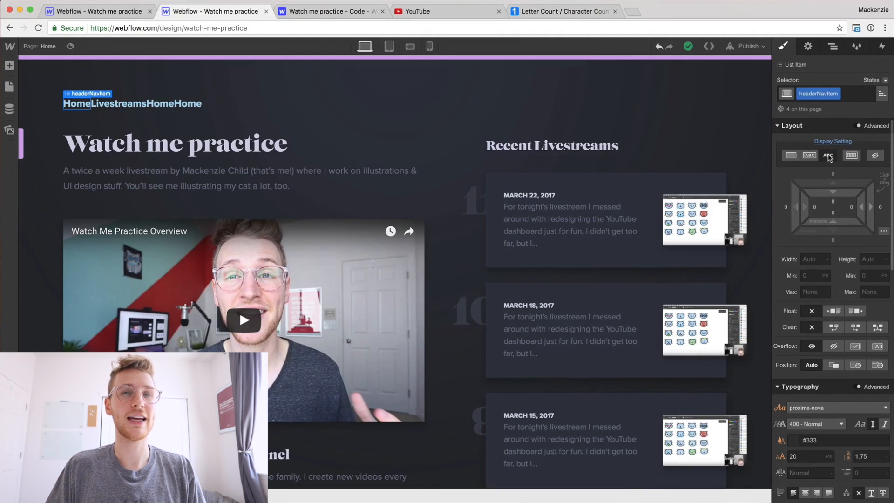
left_click_drag(868, 207, 891, 207)
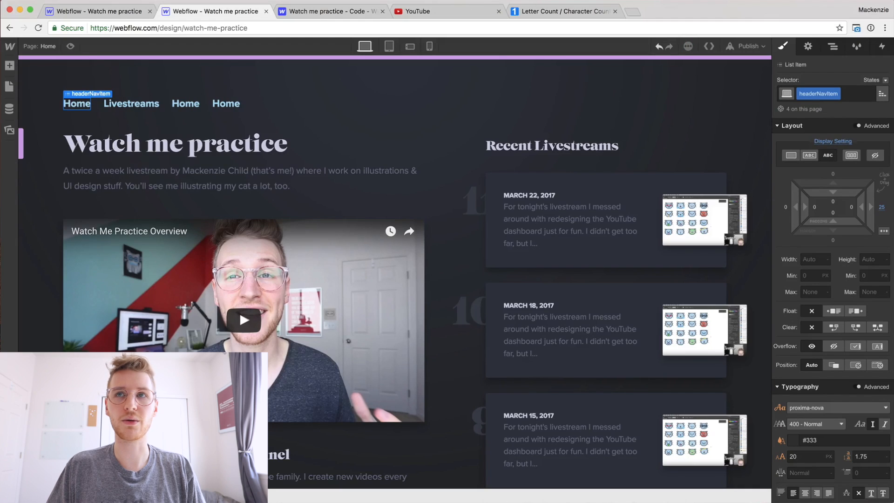
Set the headerNavItem text color to the Copy Copy swatch
scroll(838, 279, "down", 4)
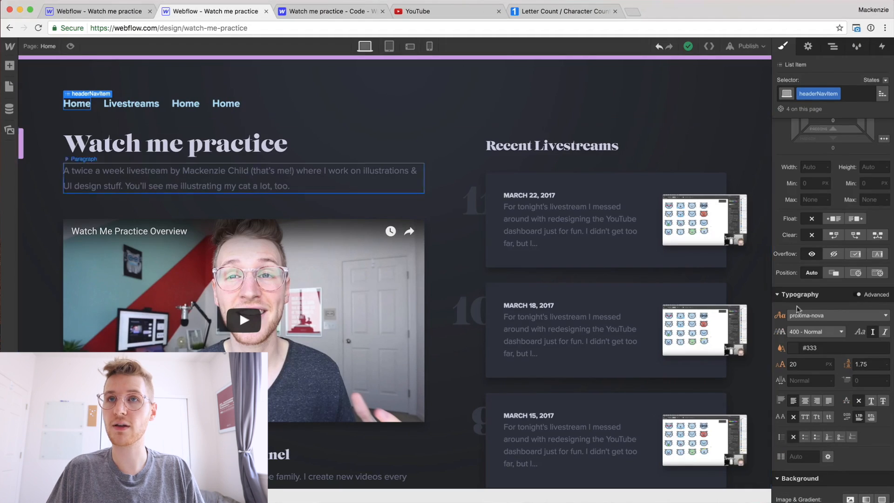
left_click(792, 349)
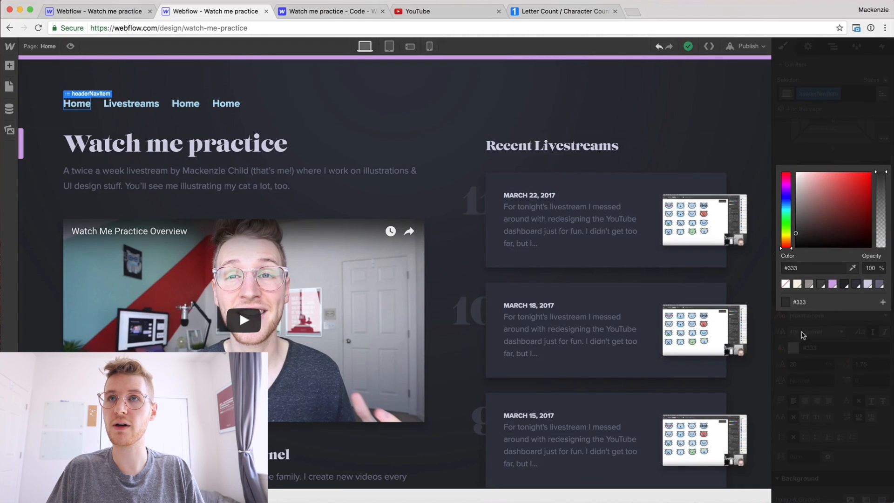
left_click(879, 284)
left_click(817, 336)
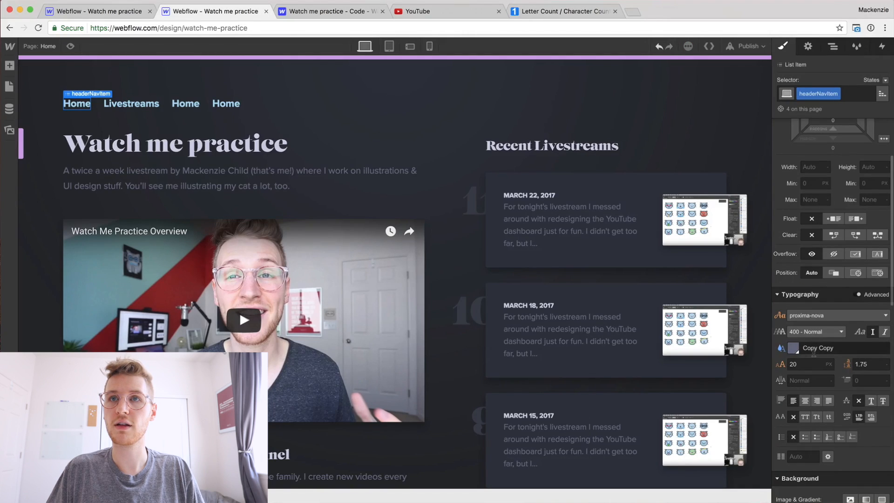
Set the headerNavItem font size to 13 px and the headerNavLink text color to the Copy Copy swatch
left_click(794, 364)
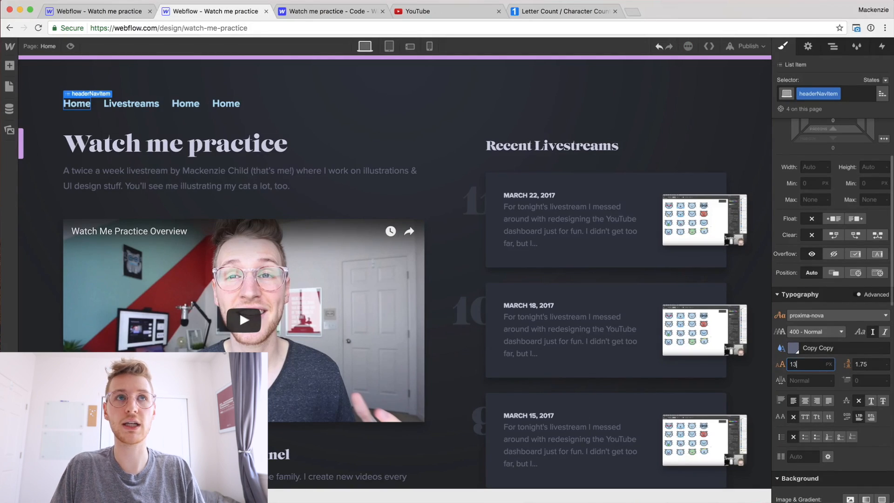
key("Return")
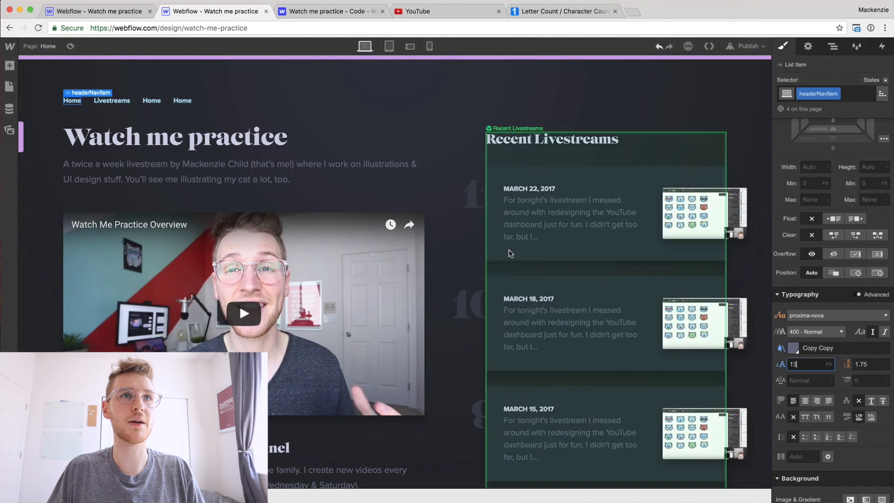
left_click(125, 103)
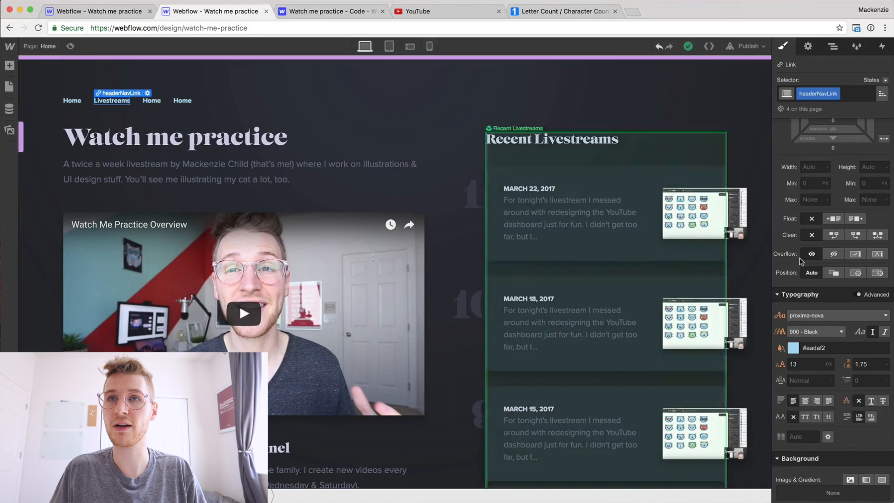
left_click(793, 348)
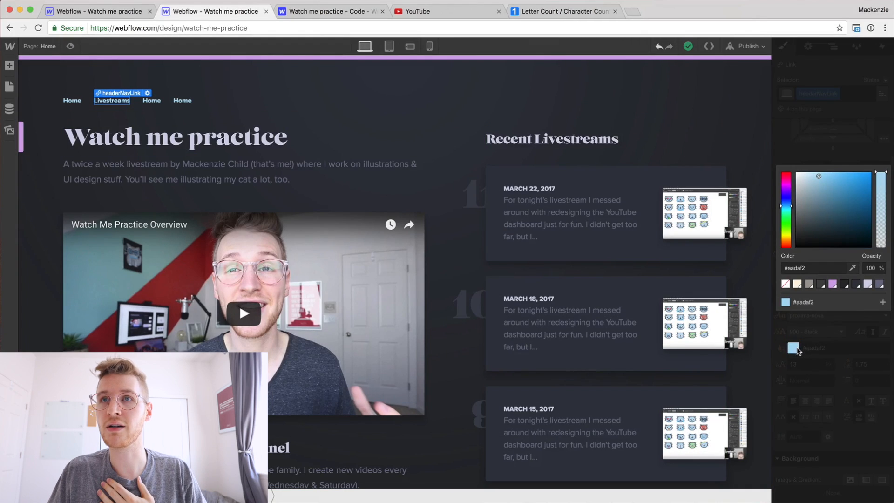
left_click(879, 284)
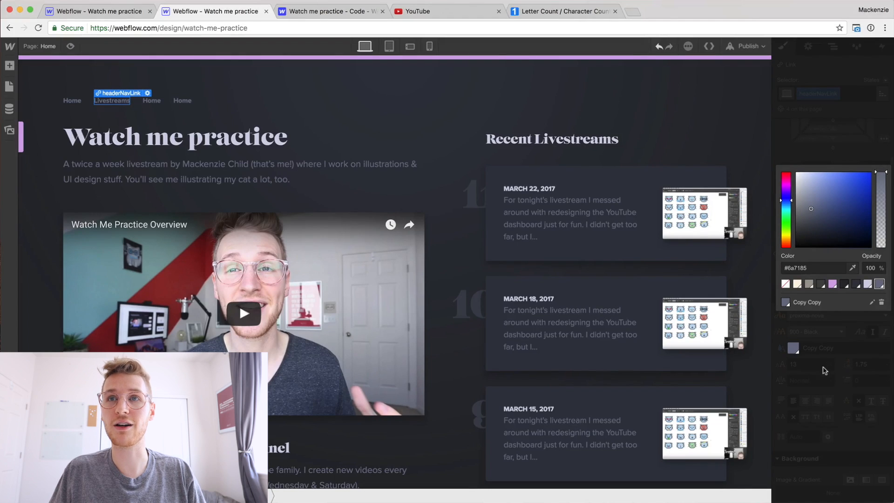
left_click(836, 376)
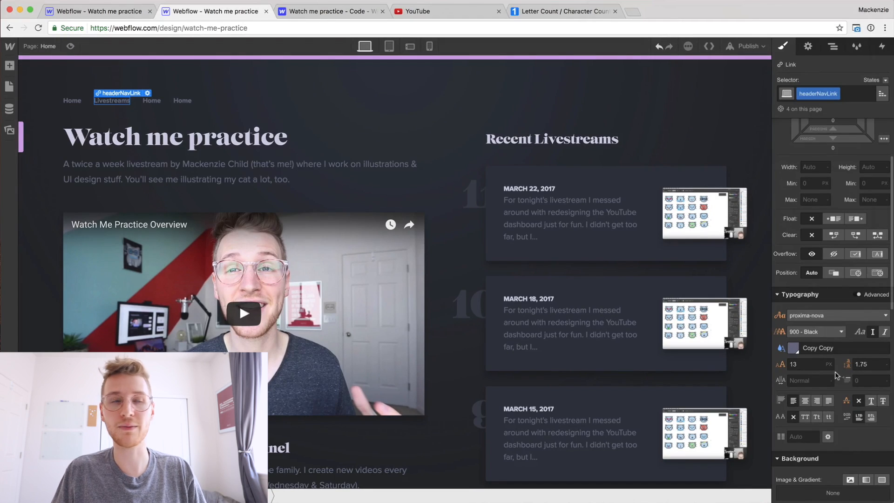
Replace the third nav item's text with Schedule and turn it into a link
left_click(155, 103)
double_click(154, 102)
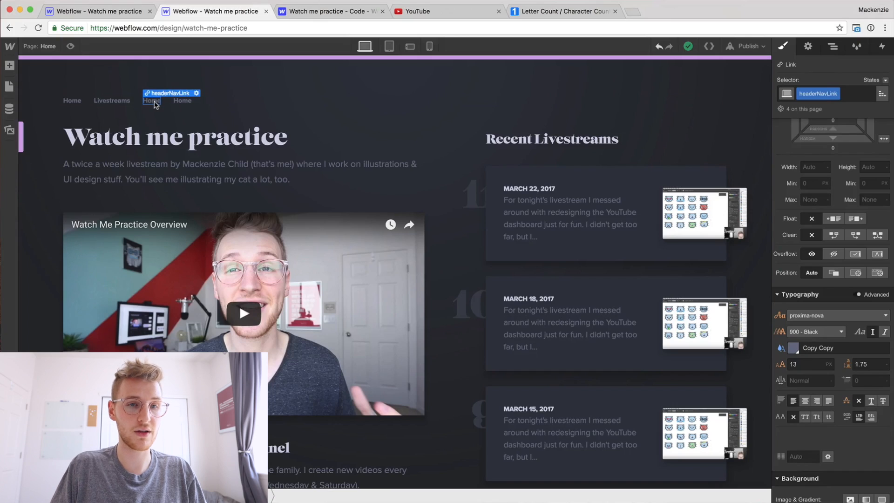
type("Schedule")
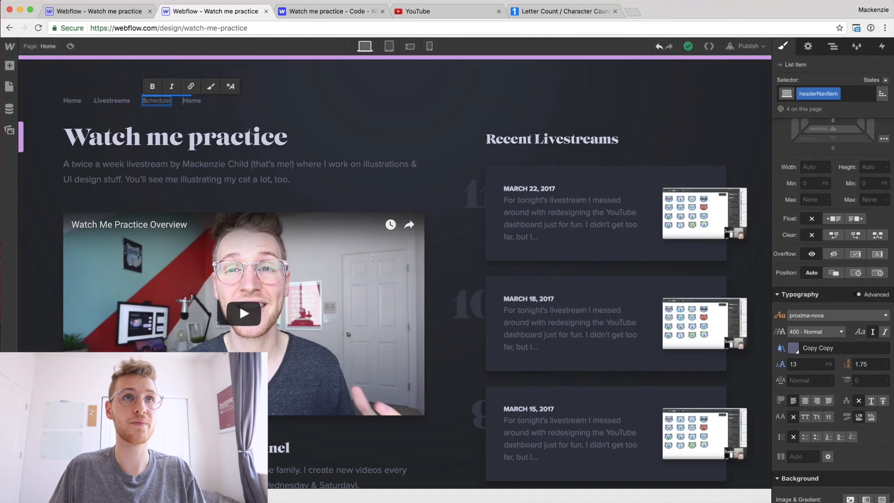
double_click(165, 103)
left_click(190, 86)
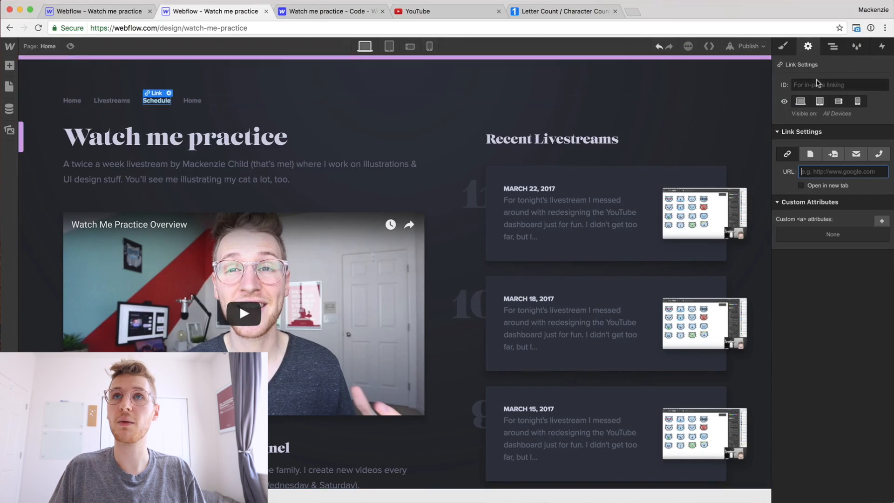
Apply the existing headerNavLink class to the Schedule link
left_click(785, 46)
left_click(814, 96)
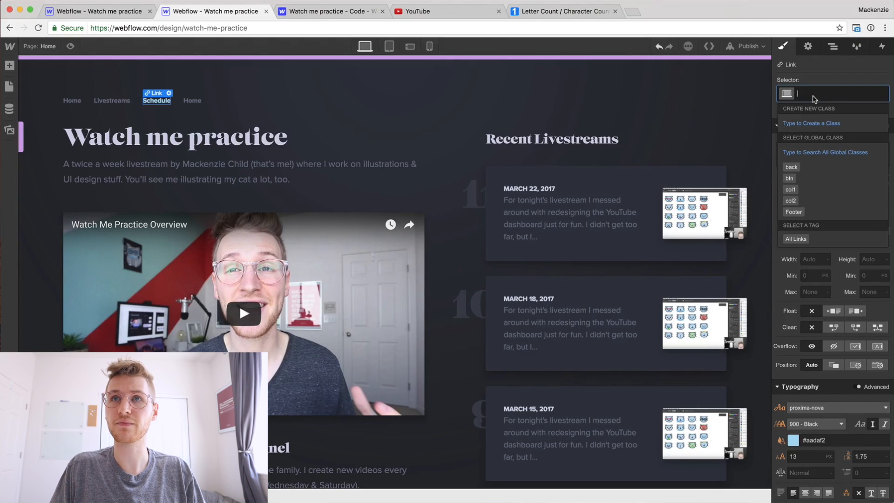
type("headerNavLink")
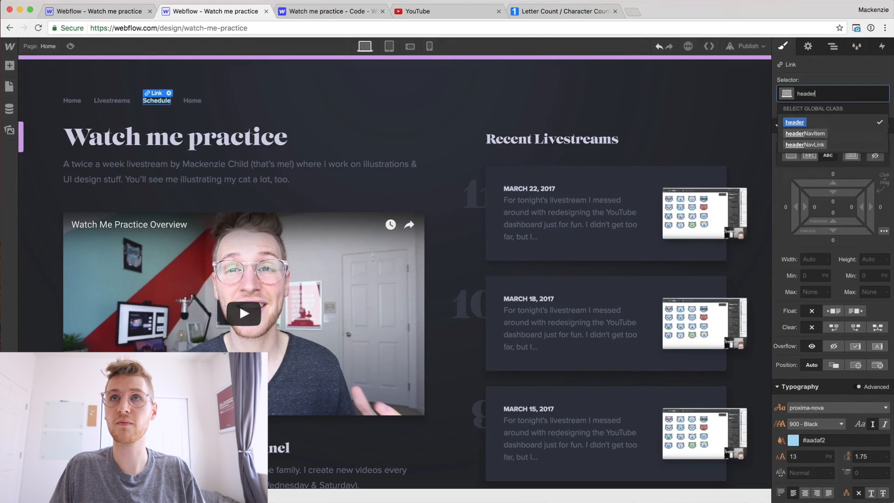
key("Return")
Replace the fourth nav item's text with Subscribe on YouTube and turn it into a link
double_click(192, 102)
type("Sc")
type("bscribe on You")
key("super+a")
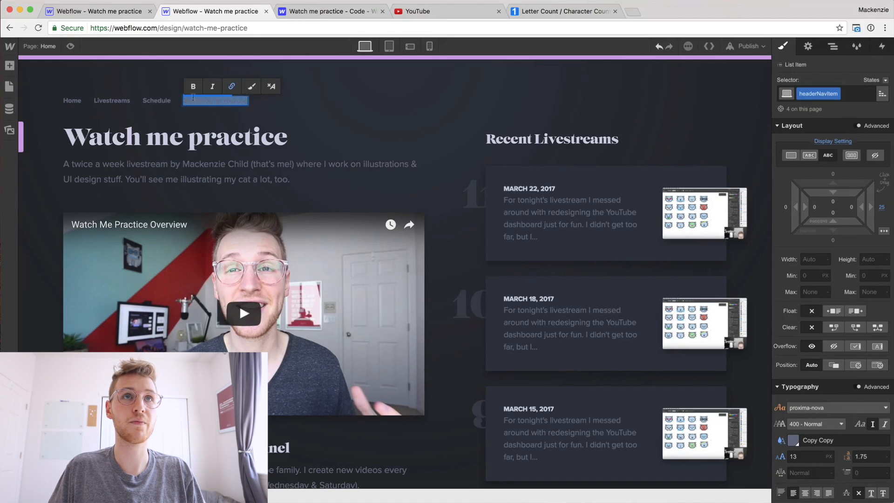
left_click(227, 90)
Apply the existing headerNavLink class to the Subscribe on YouTube link
left_click(829, 94)
type("header")
left_click(817, 147)
Duplicate the Subscribe on YouTube list item and change the copy's text to Learn Design
key("Up")
key("super+c")
key("super+v")
double_click(280, 103)
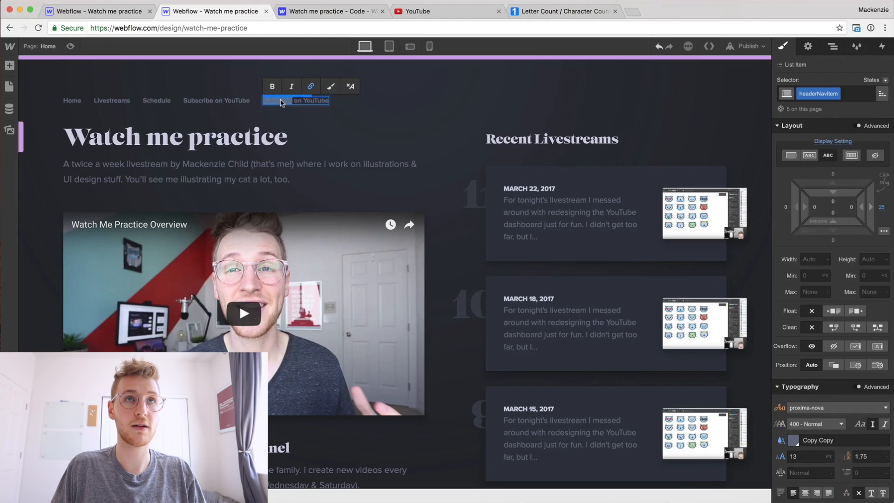
key("super+a")
type("Learn Design")
key("Escape")
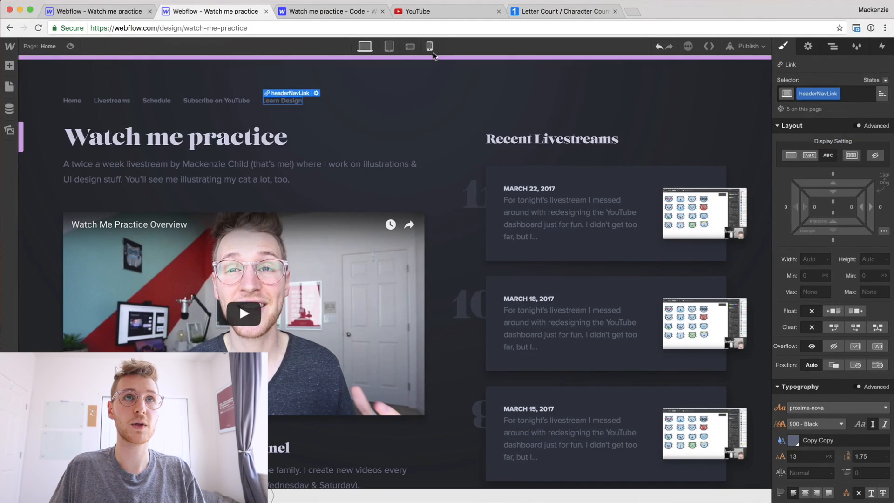
Select the Subscribe on YouTube link, switch to Sketch and examine the thin underline shape beneath that link in the homepage mockup
left_click(219, 105)
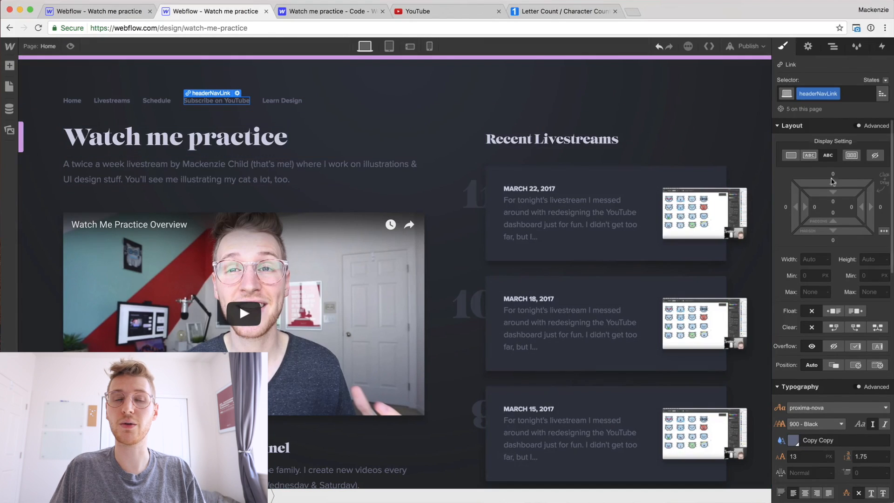
key("super+Tab")
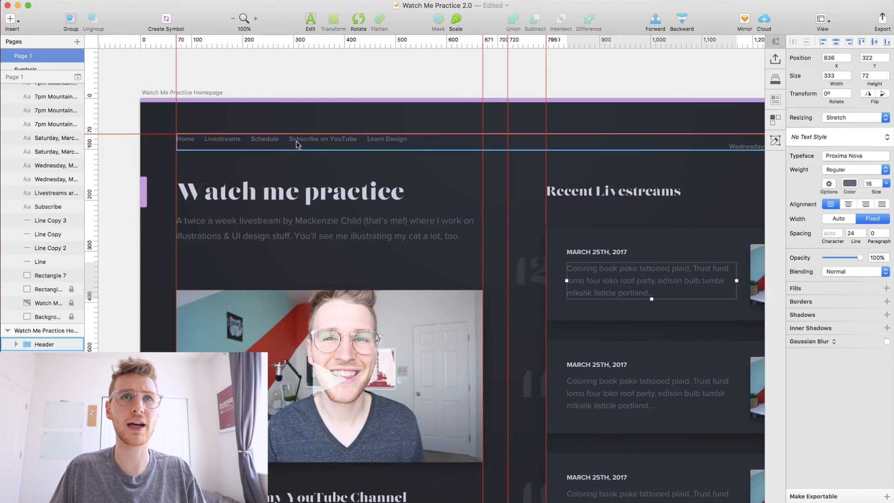
scroll(320, 156, "up", 10)
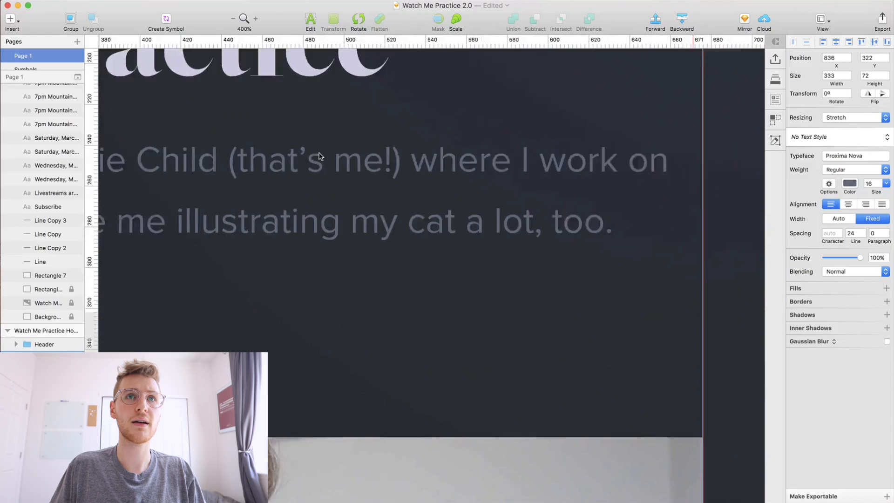
left_click(266, 247)
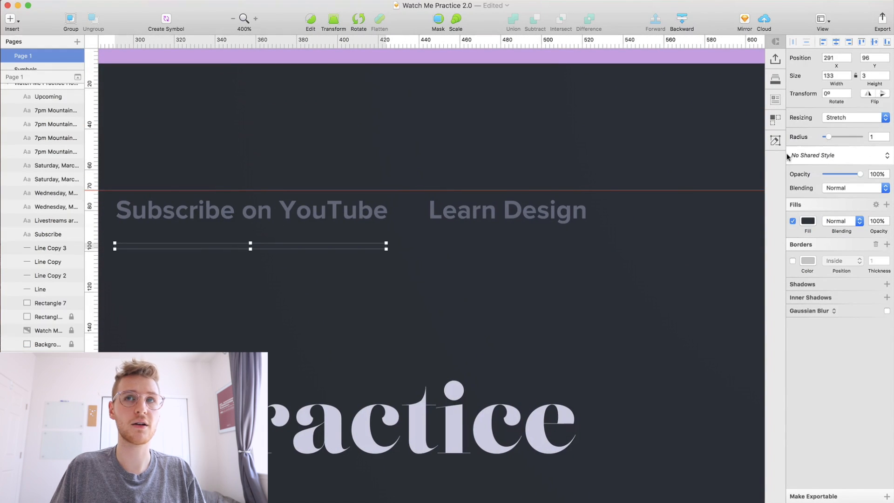
key("Escape")
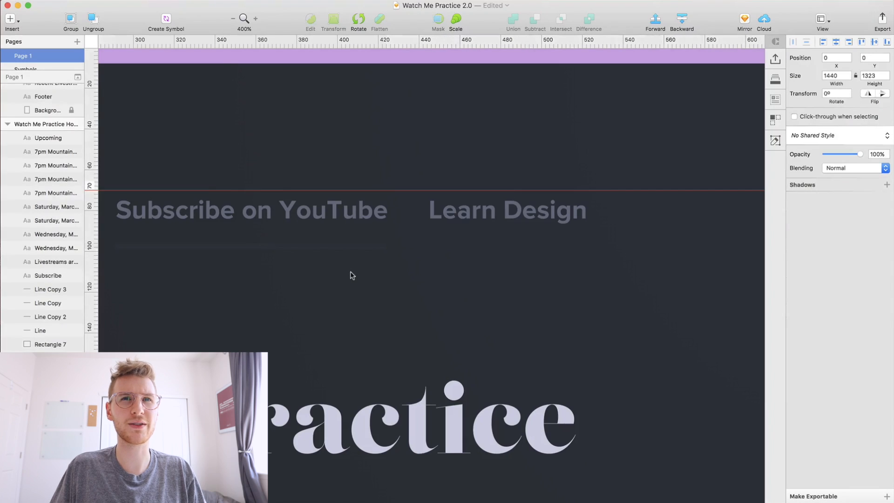
key("super+Tab")
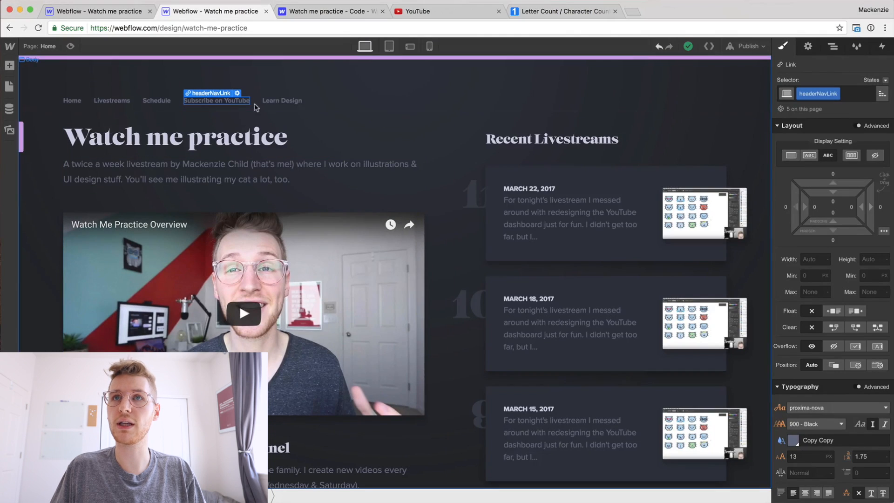
In Webflow, add a highlight combo class to the Subscribe on YouTube link
left_click(856, 93)
type("highlight")
key("Return")
Give the highlighted Subscribe on YouTube link a solid bottom border and open the border width for editing
scroll(822, 242, "down", 6)
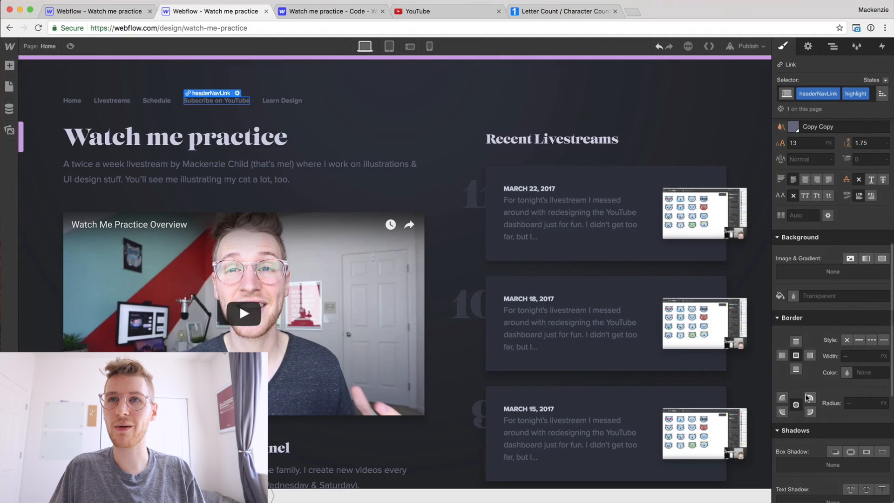
left_click(859, 339)
left_click(848, 356)
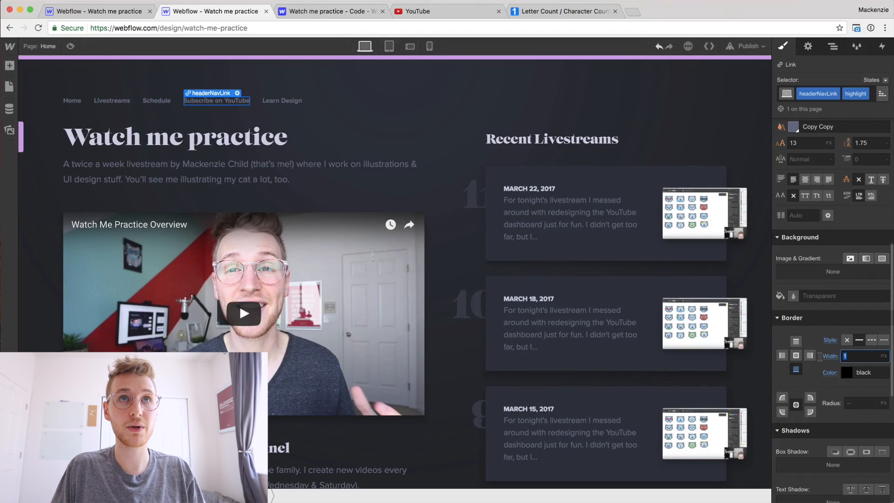
Set the Subscribe on YouTube link's bottom border to 3 px wide in the Main Lighter color
type("3")
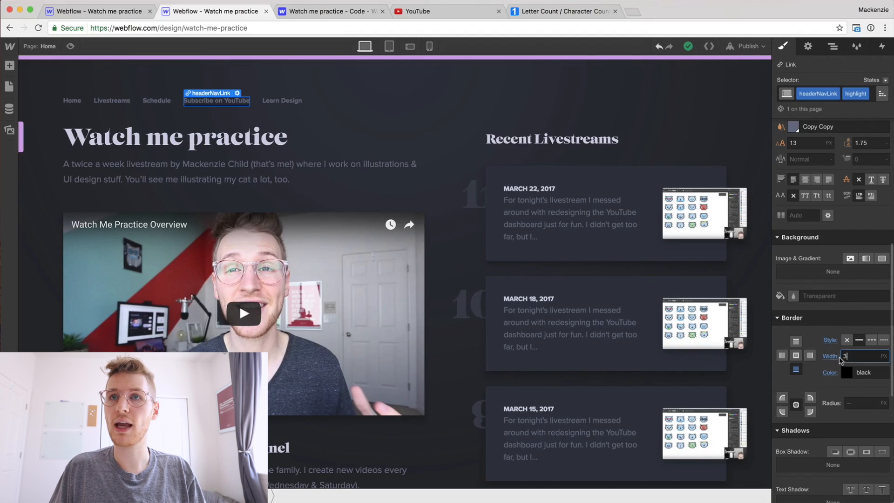
left_click(848, 373)
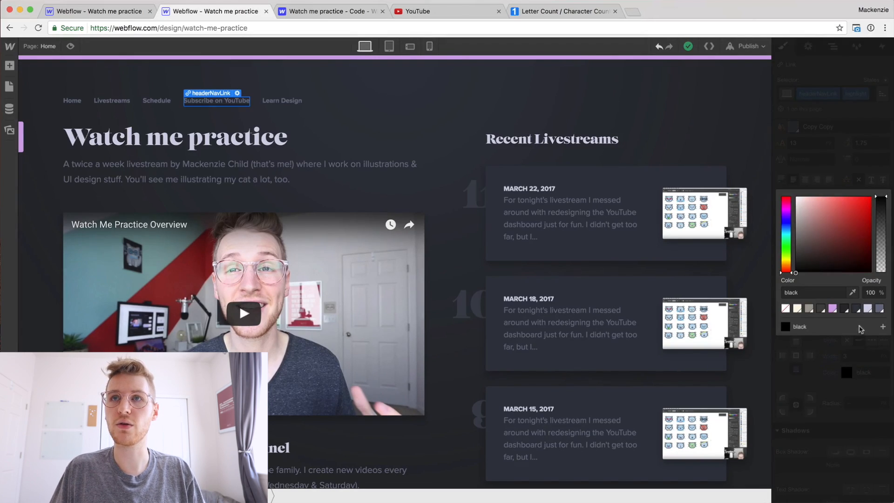
left_click(856, 308)
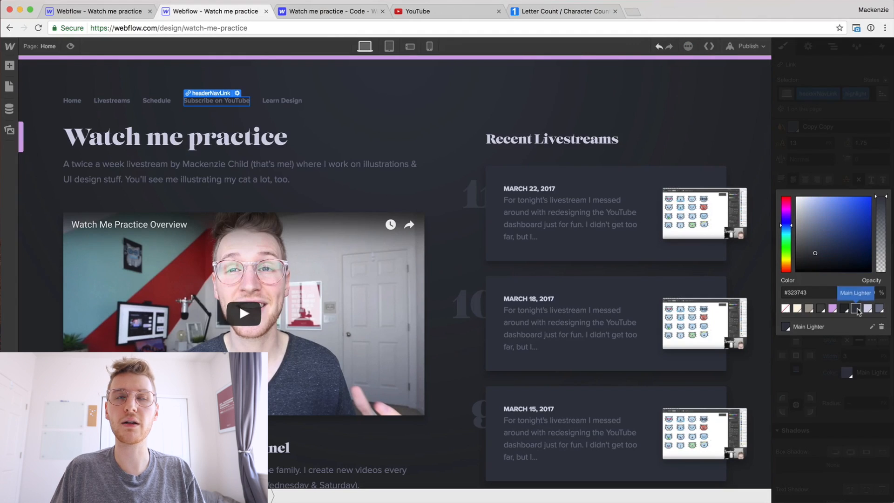
left_click(834, 155)
left_click(300, 142)
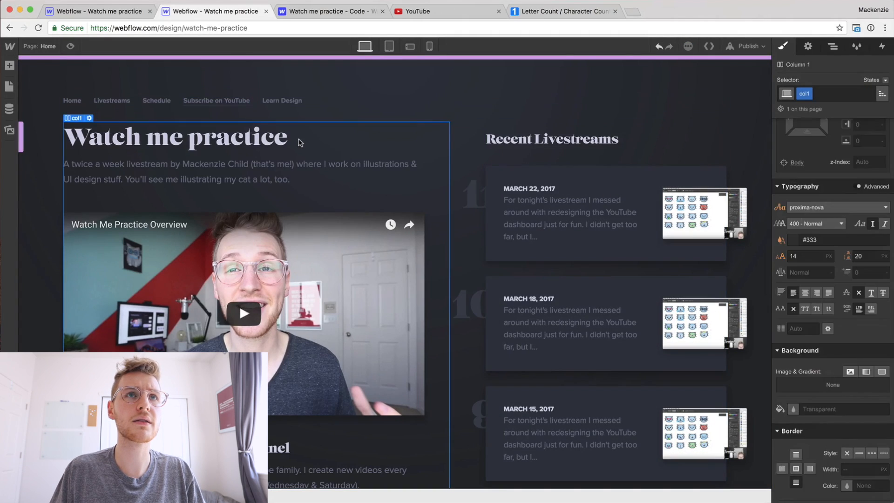
Give the Subscribe on YouTube link 10 px of bottom padding and preview the page
left_click(216, 101)
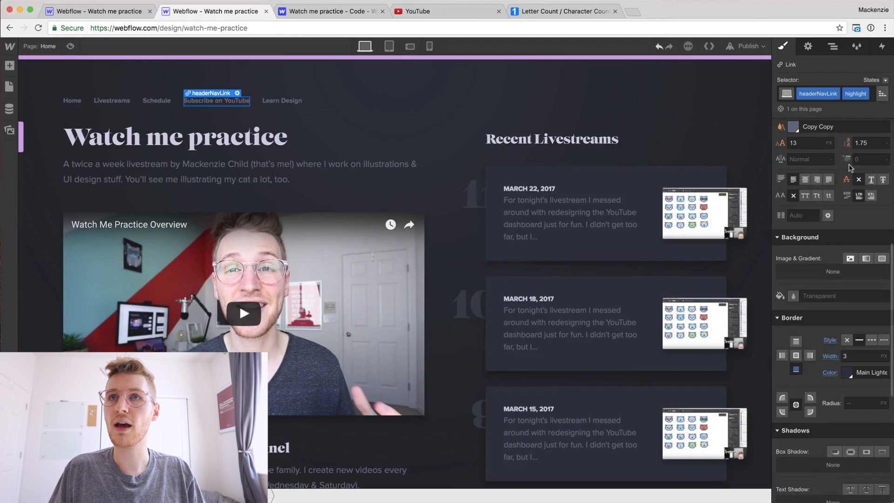
scroll(848, 203, "up", 5)
left_click_drag(833, 219, 832, 201)
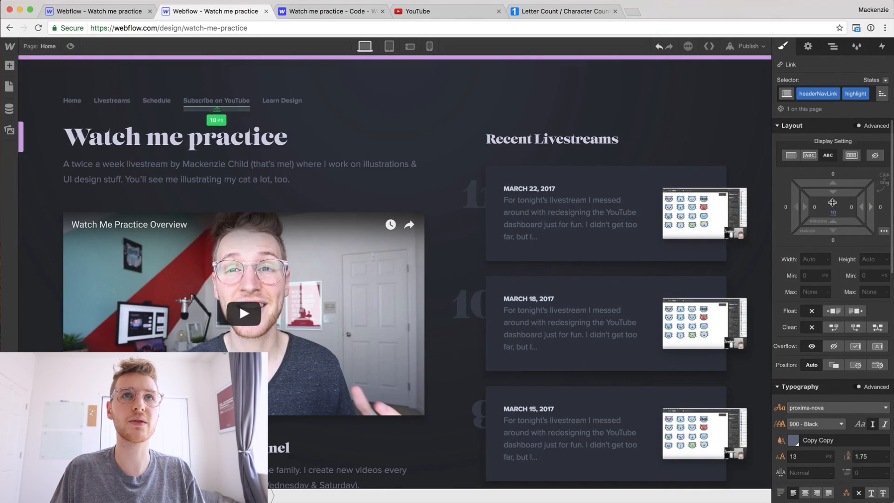
left_click(353, 121)
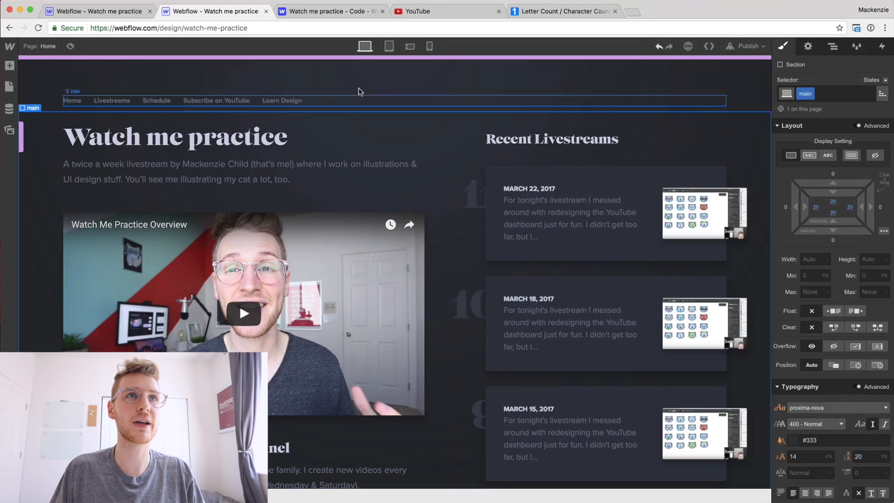
key("super+shift+p")
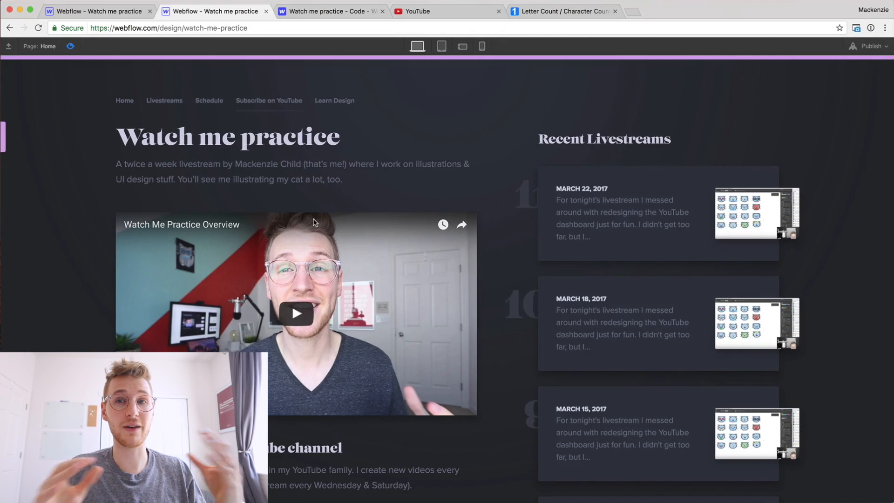
Leave the preview and increase the header section's bottom margin to separate it from the main section
key("super+shift+p")
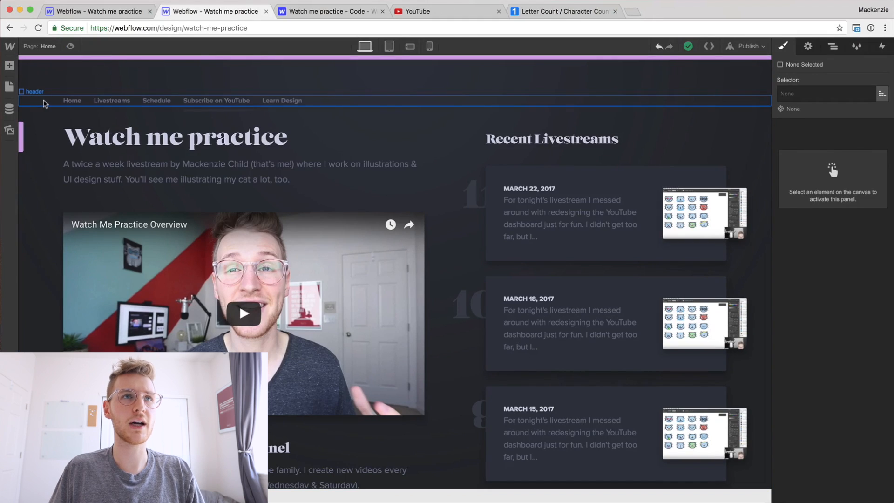
left_click(44, 103)
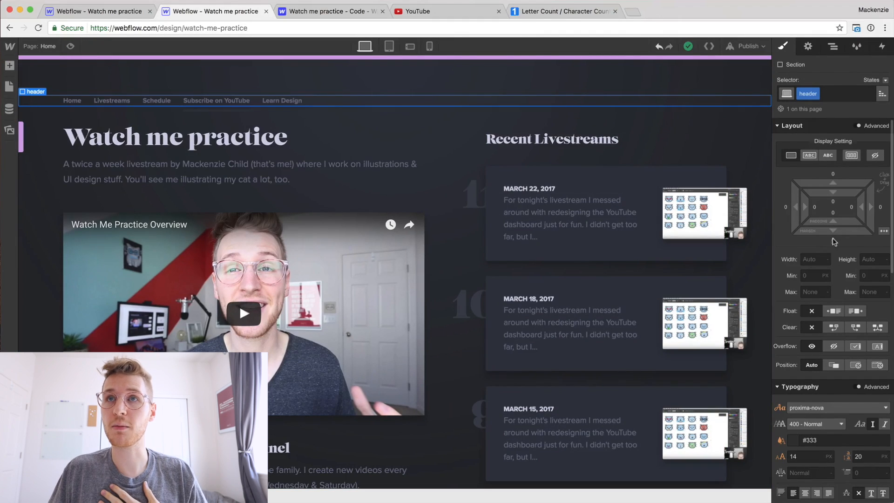
left_click_drag(833, 241, 840, 324)
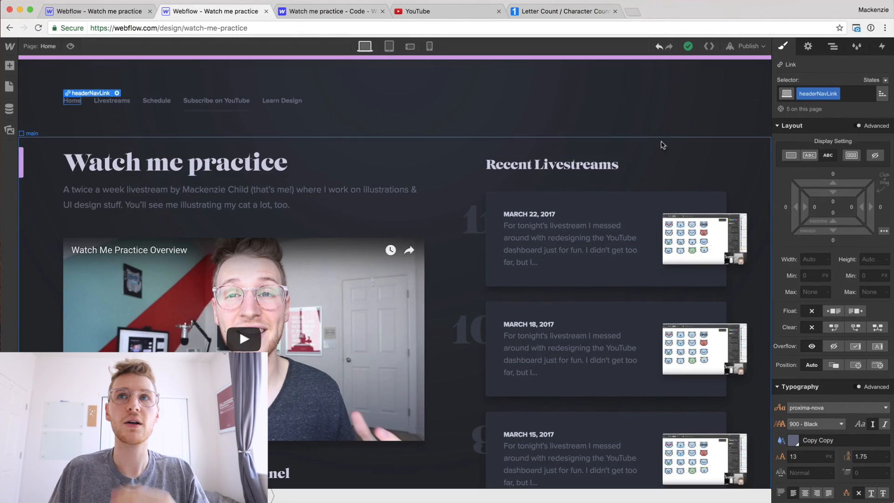
Link the Home navigation item to the Home page
left_click(117, 93)
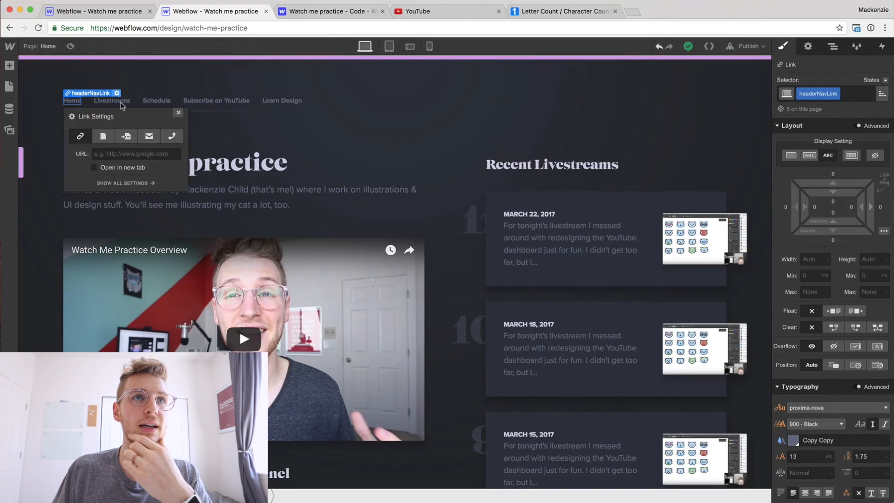
left_click(103, 141)
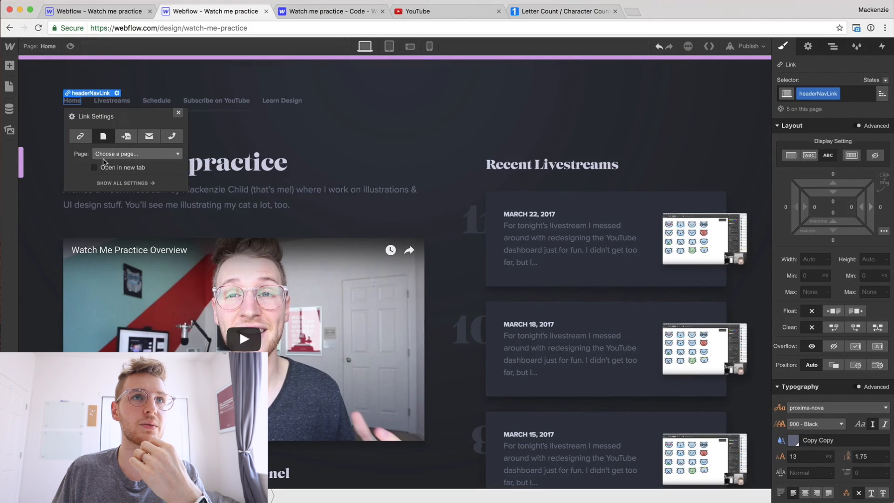
left_click(106, 156)
left_click(105, 164)
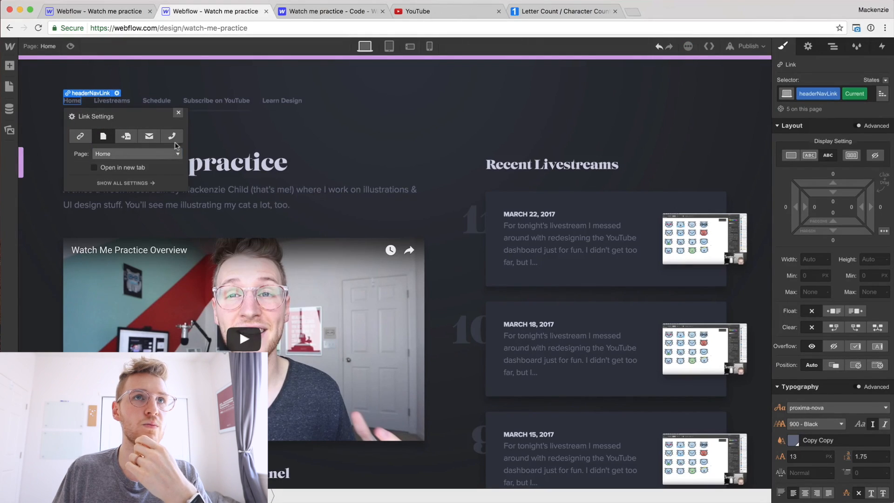
left_click(246, 118)
left_click(119, 103)
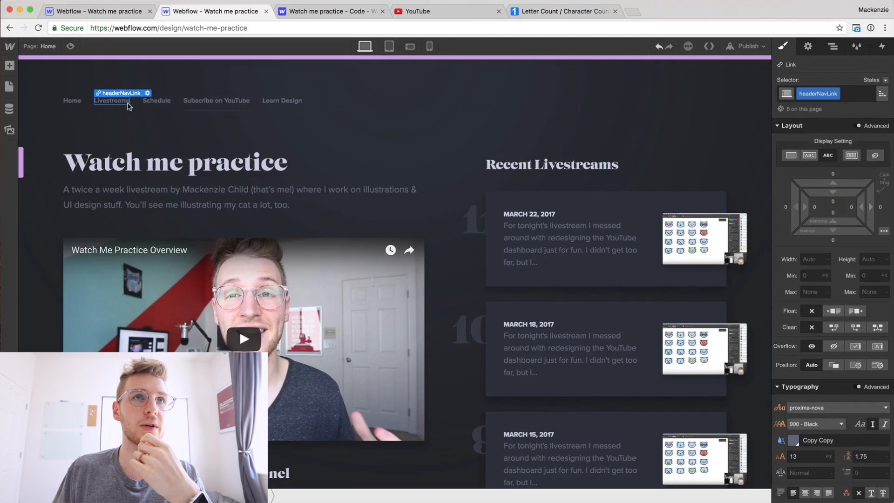
left_click(147, 93)
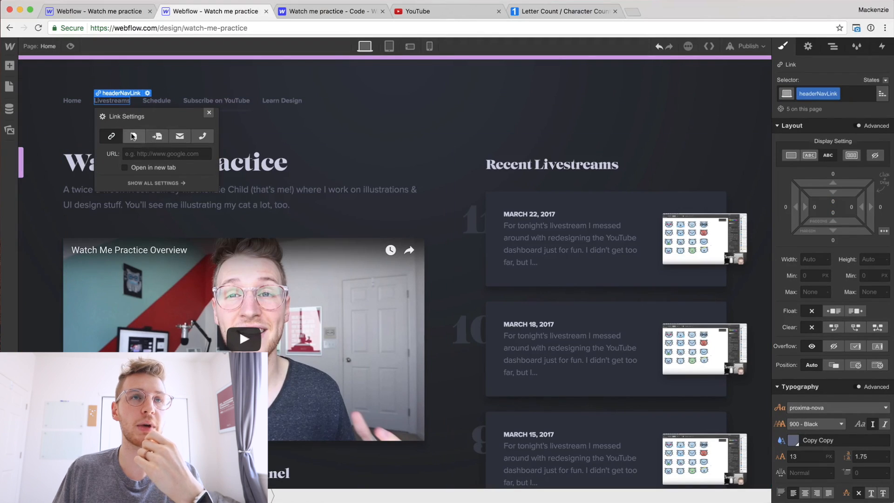
left_click(140, 153)
left_click(27, 111)
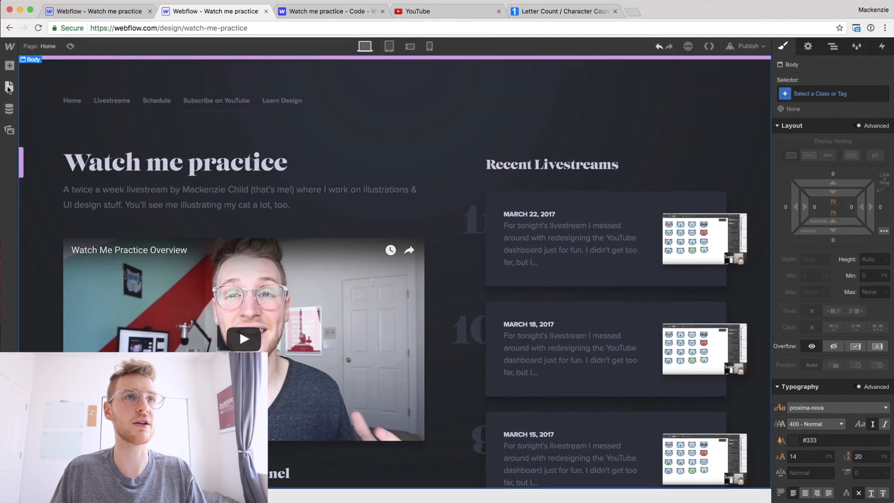
Create a new static page named Livestreams
left_click(9, 86)
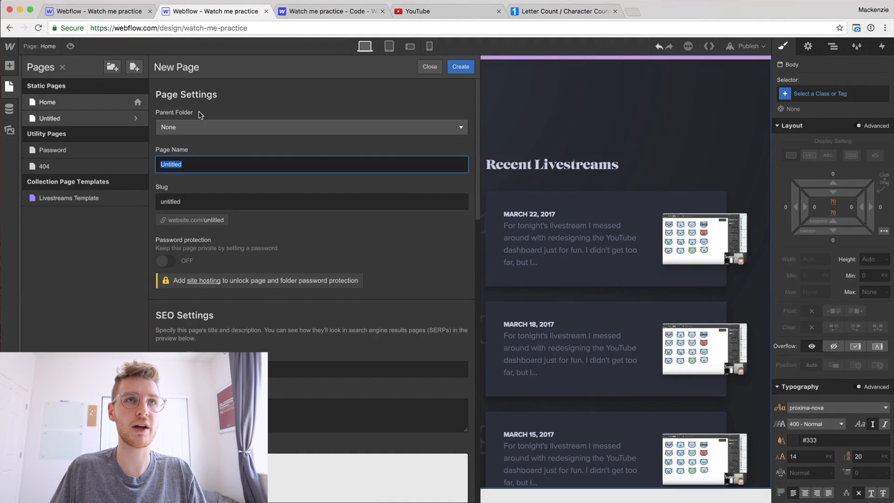
type("Livest")
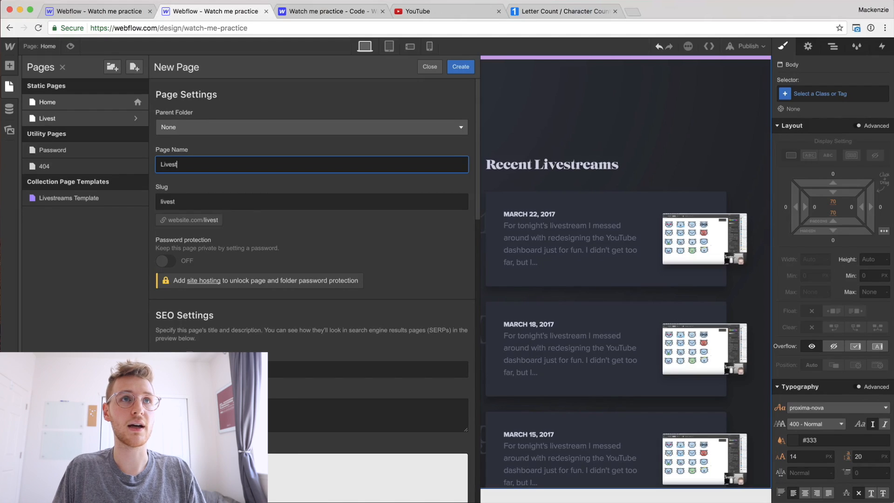
type("reams")
key("Return")
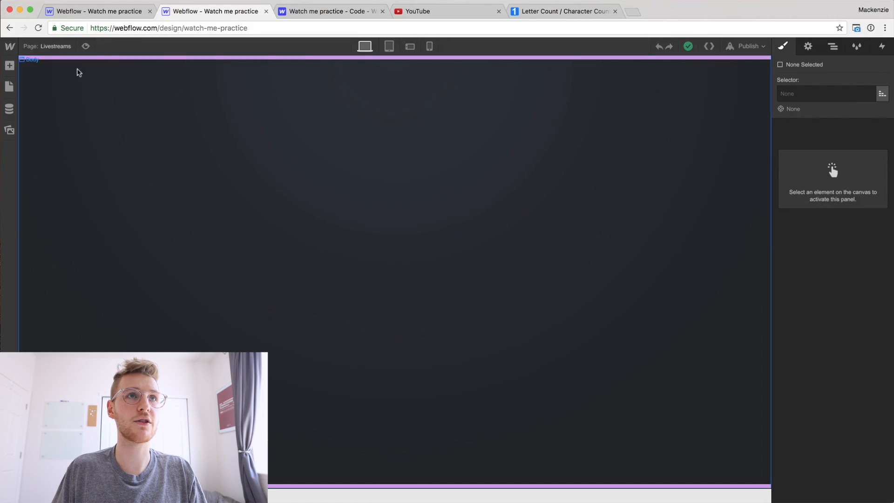
Return to the Home page and link the Livestreams navigation item to the Livestreams page
left_click(46, 103)
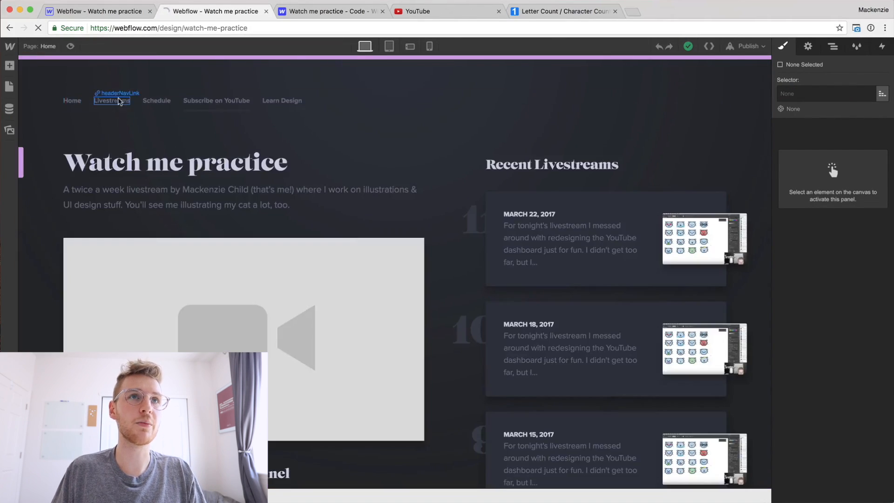
left_click(120, 101)
left_click(148, 93)
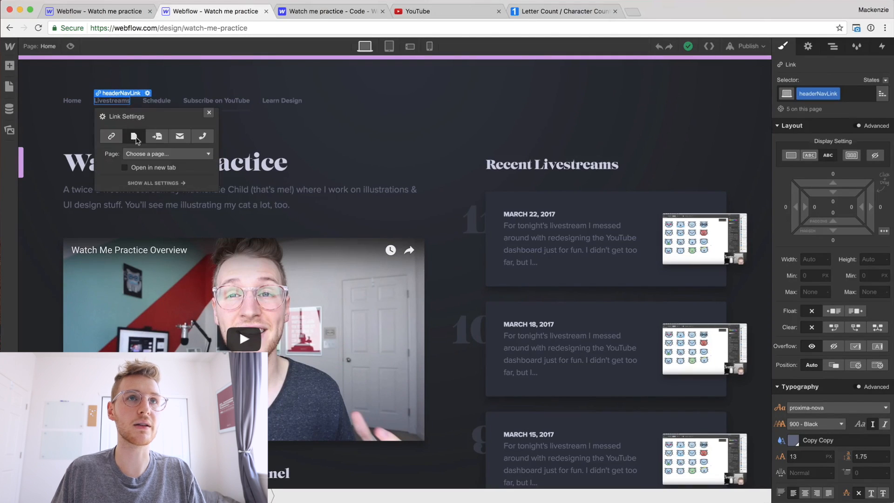
left_click(154, 154)
left_click(142, 184)
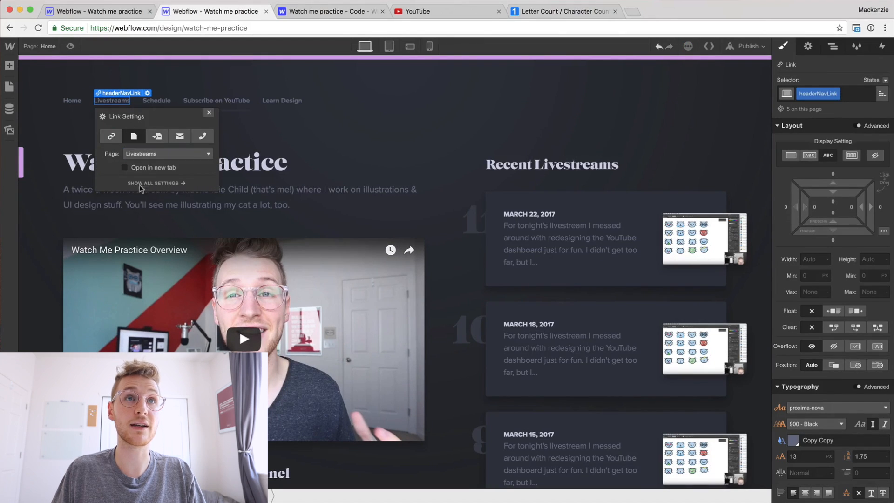
left_click(258, 125)
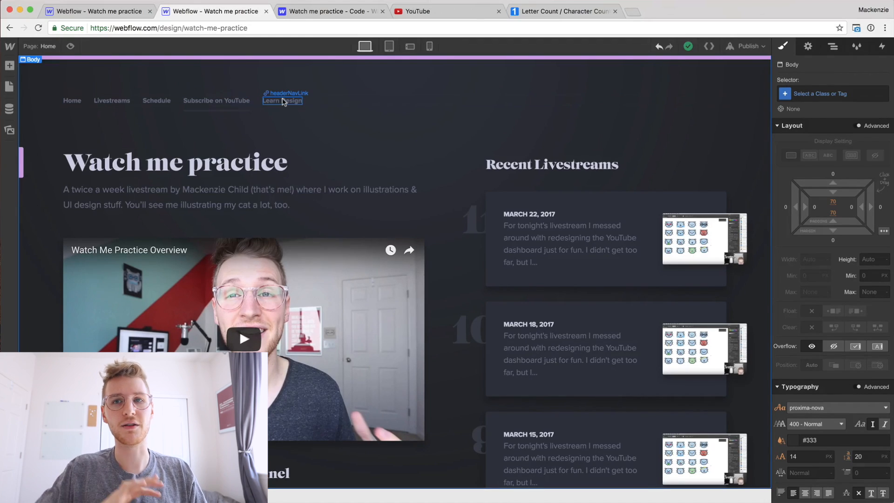
Add a text block to the header's wrapper and place it directly below the nav list
left_click(240, 91)
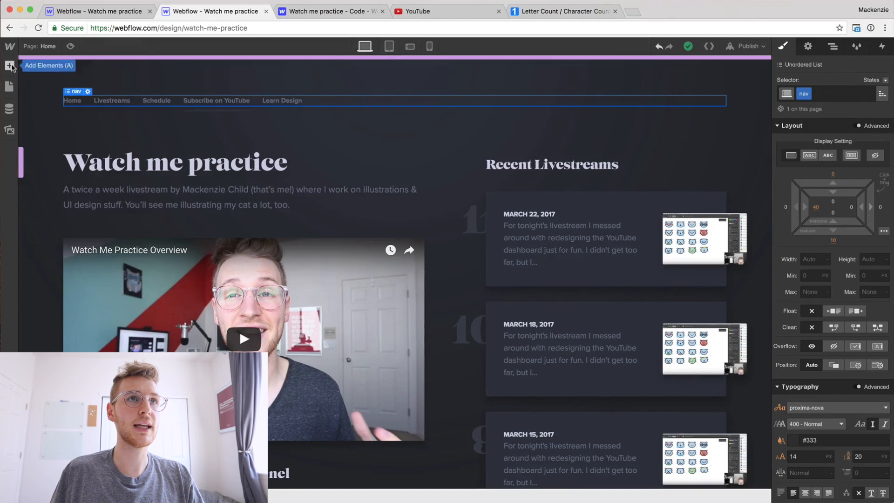
left_click(9, 65)
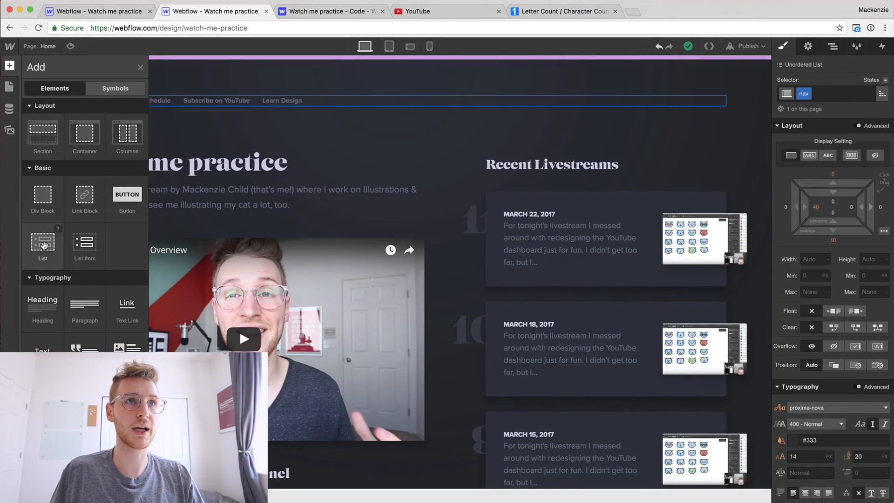
left_click_drag(104, 251, 352, 100)
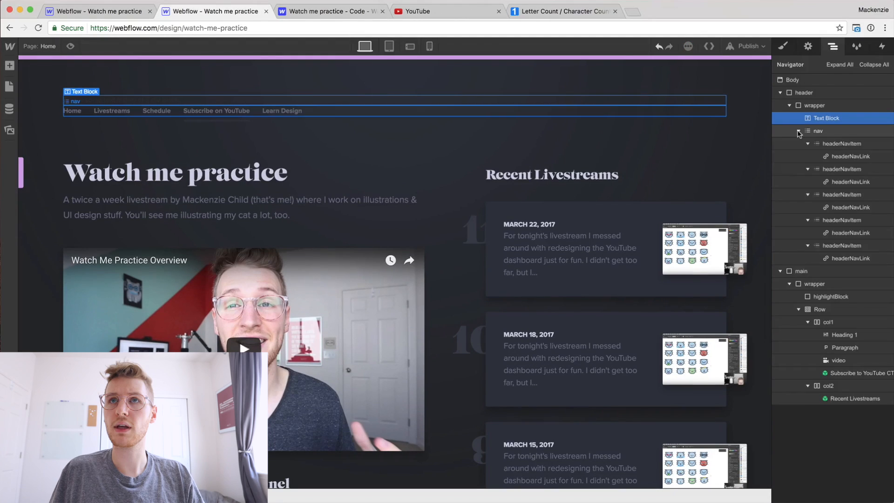
left_click(798, 131)
left_click_drag(815, 131, 816, 121)
left_click(819, 131)
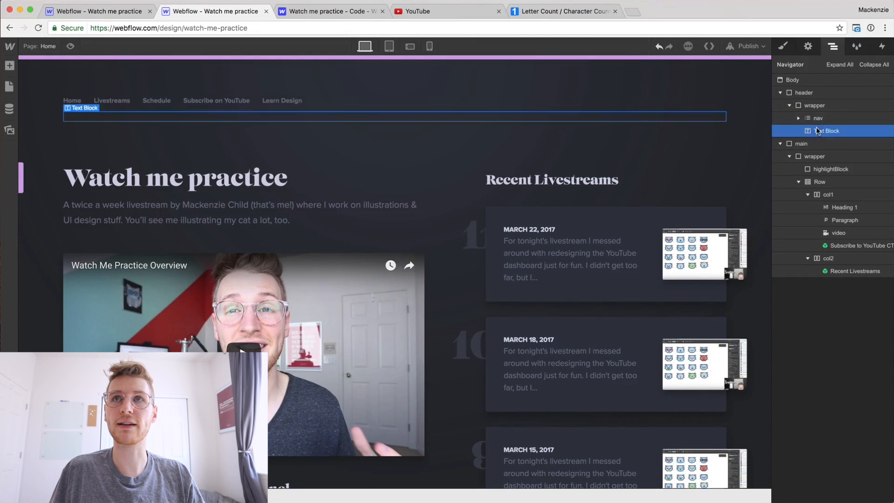
Replace the text block's placeholder with two lines: "Next Livestream will be" and "Saturday, April 5th, 2017"
key("Return")
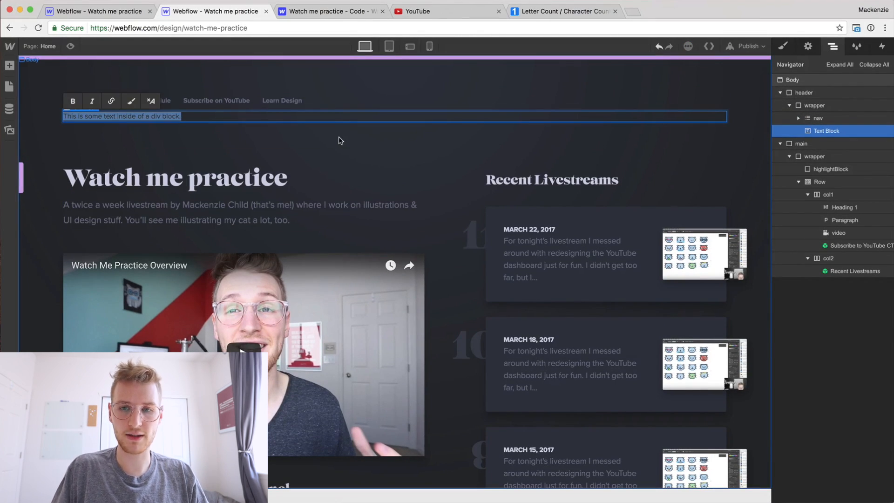
key("BackSpace")
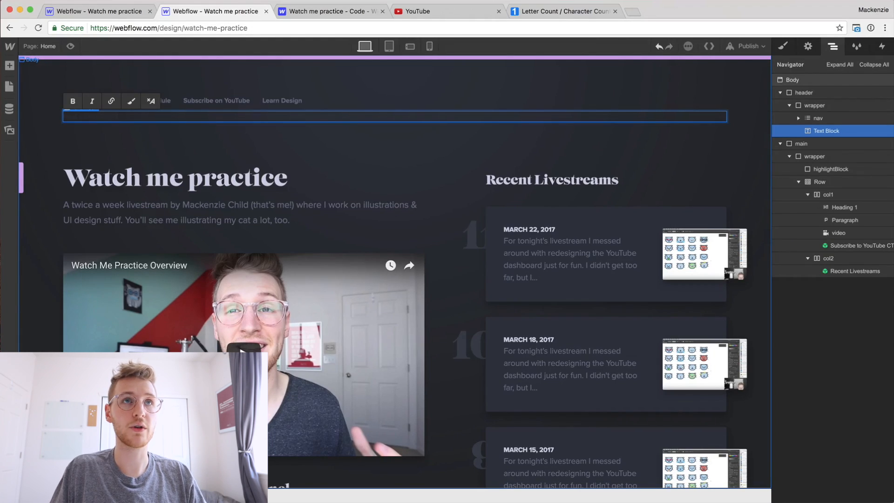
key("Return")
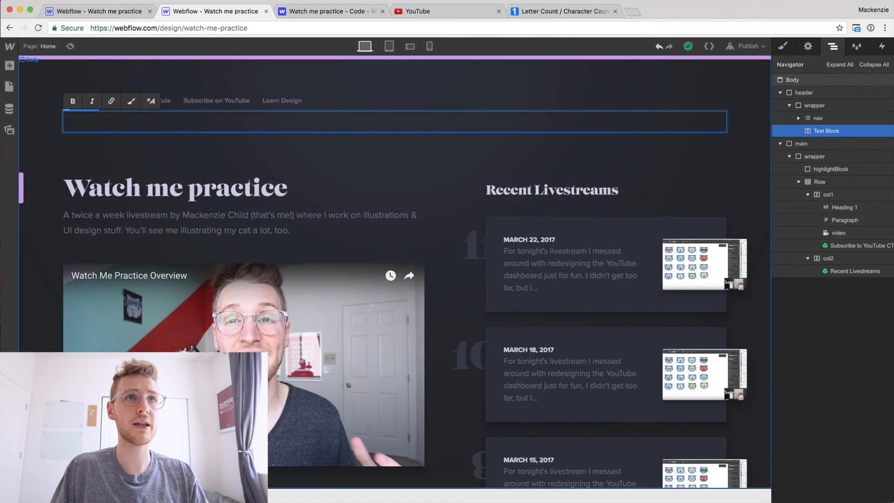
key("super+a")
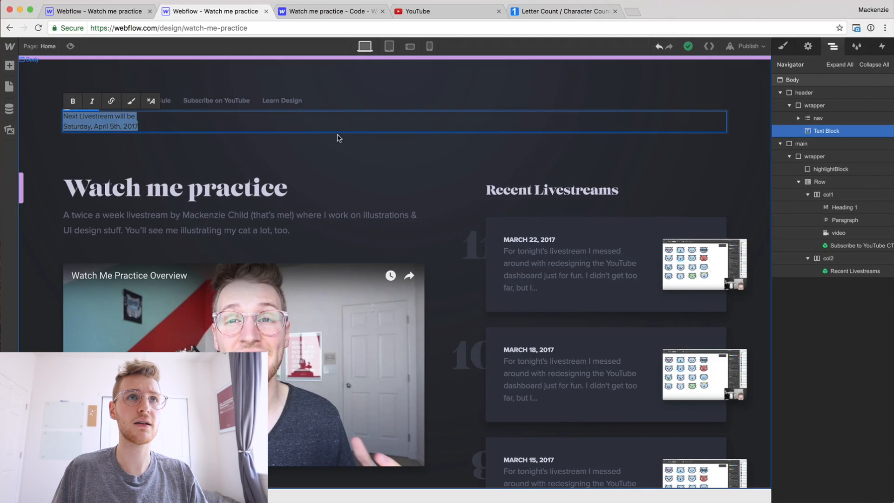
Assign a new class named nextLivestream to the livestream notice text block in the header
left_click(782, 46)
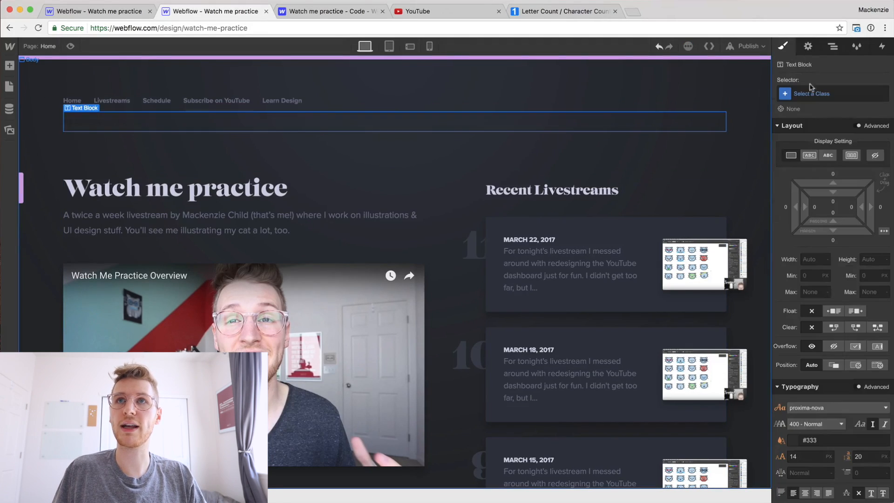
left_click(809, 94)
type("livest")
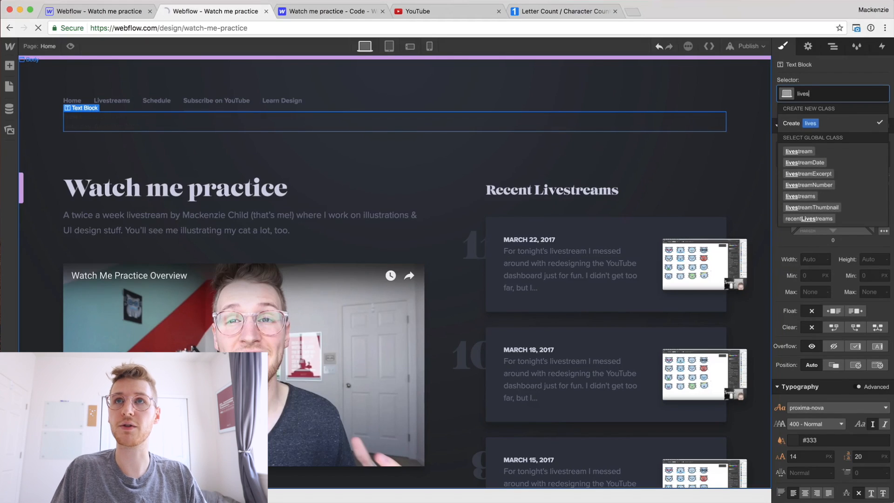
key("BackSpace")
key("BackSpace")
key("BackSpace")
key("BackSpace")
key("BackSpace")
key("BackSpace")
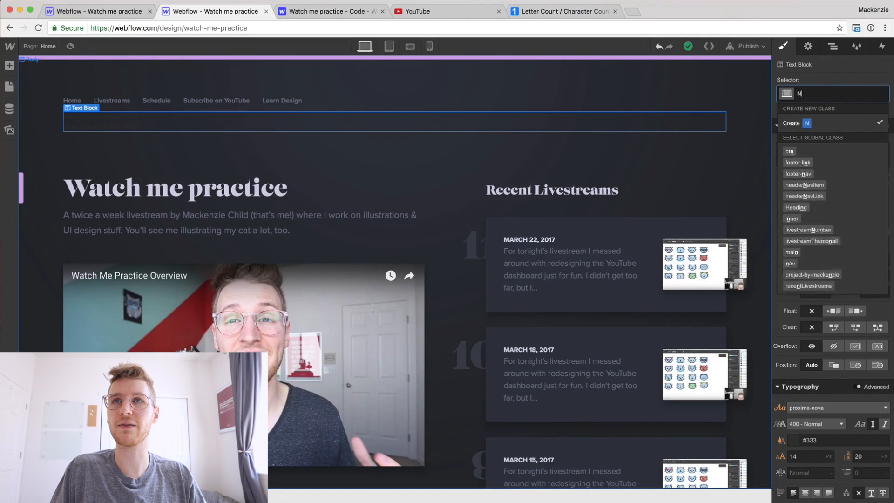
type("nextLiv")
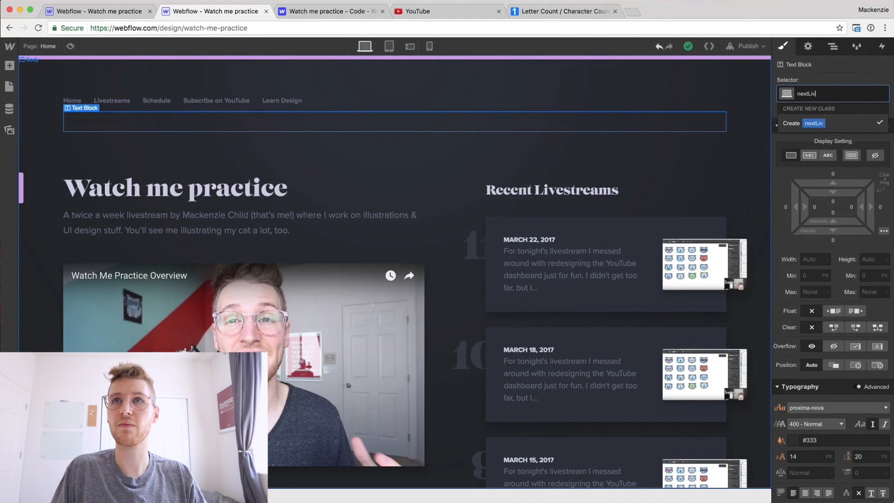
type("estream")
key("Return")
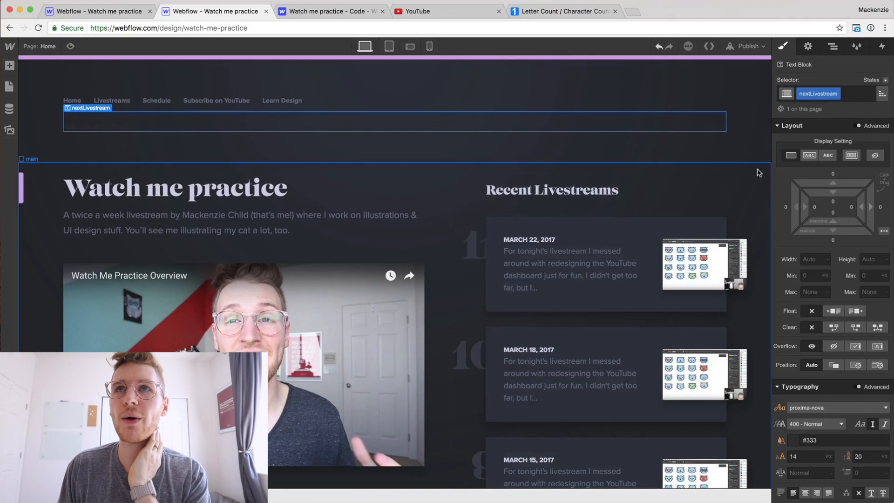
Add a div block above the nav list in the header's wrapper and give it the new class flexWrapper
left_click(837, 46)
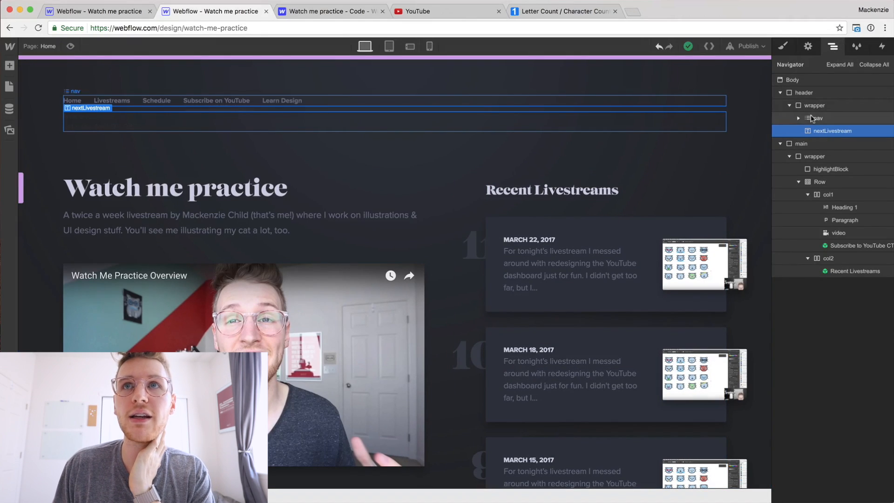
left_click(9, 65)
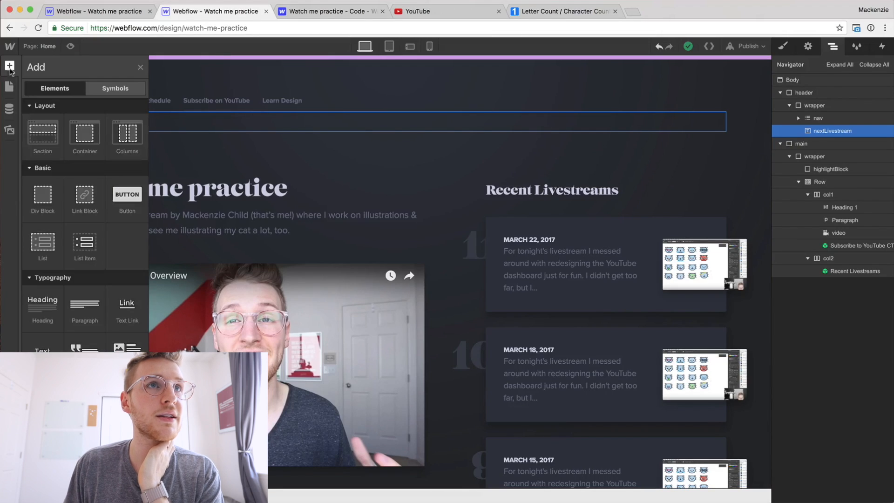
left_click_drag(48, 211, 810, 118)
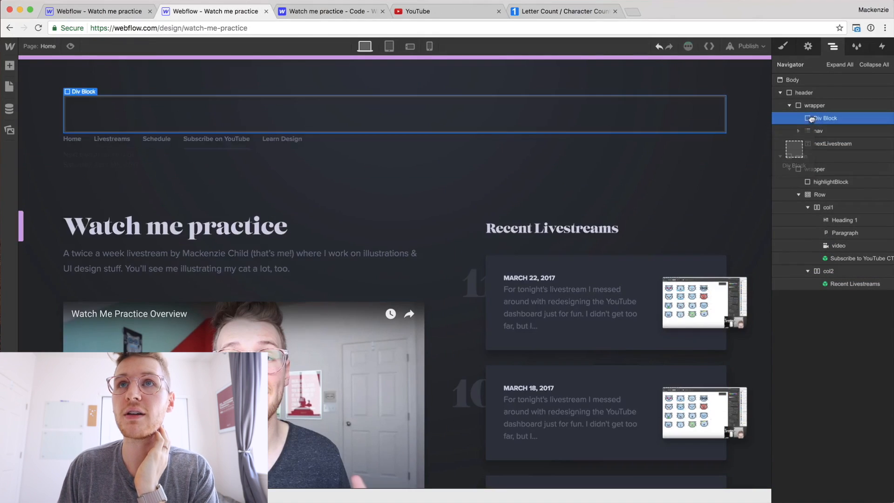
left_click(786, 51)
left_click(823, 96)
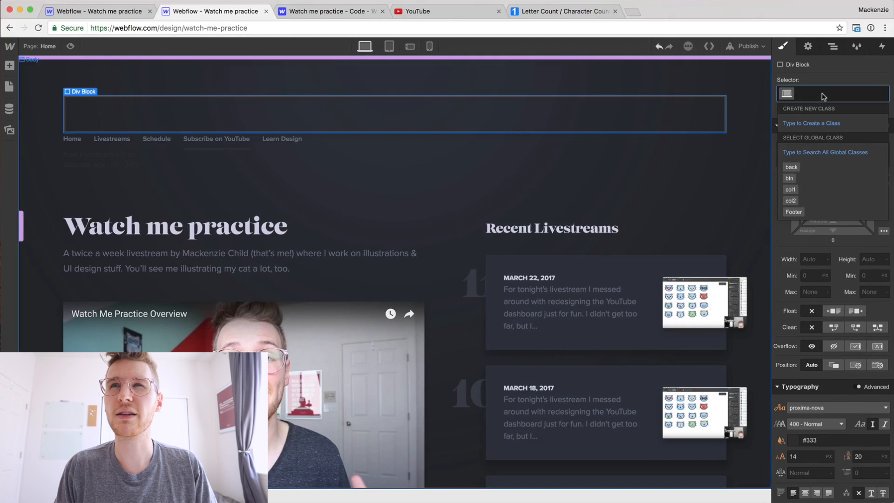
type("flexWrapper")
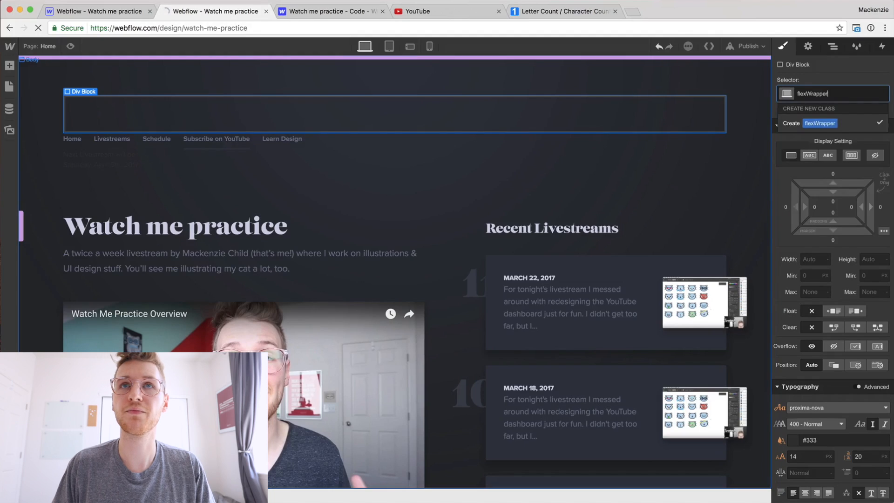
key("Return")
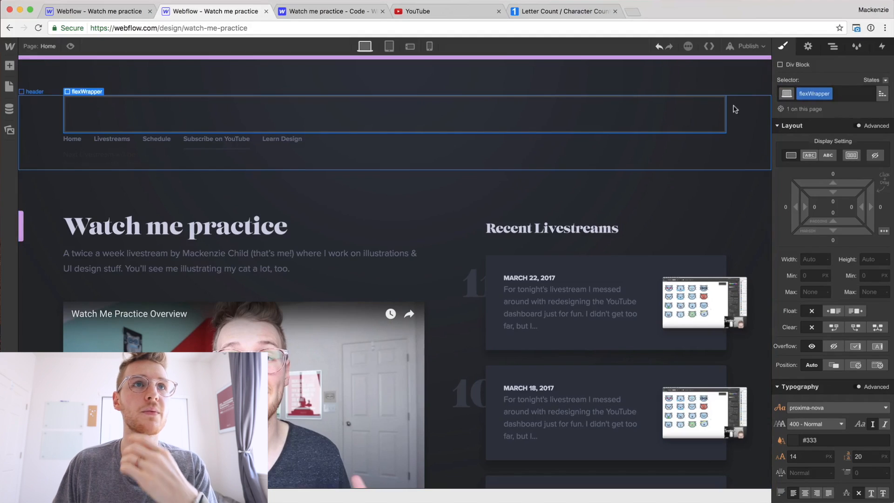
Move the nav list and the nextLivestream text block inside the flexWrapper div
left_click(833, 47)
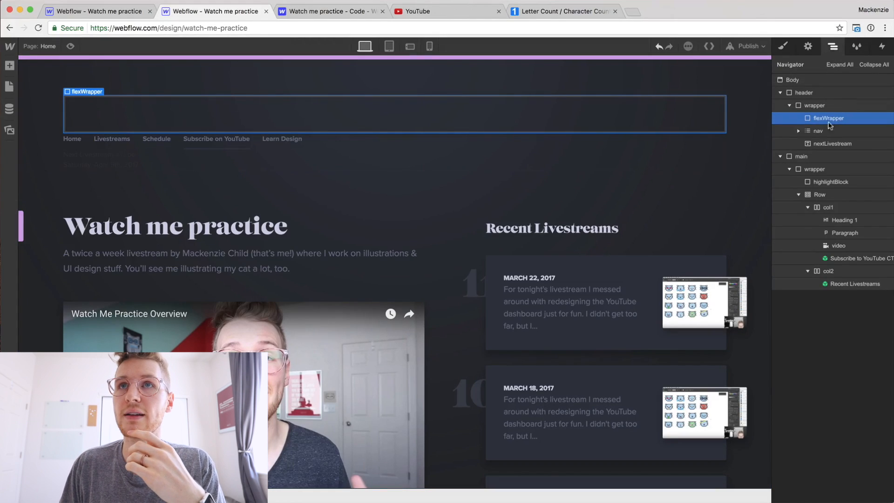
mouse_move(818, 127)
left_mouse_down()
mouse_move(816, 120)
mouse_move(817, 151)
mouse_move(818, 131)
left_mouse_up()
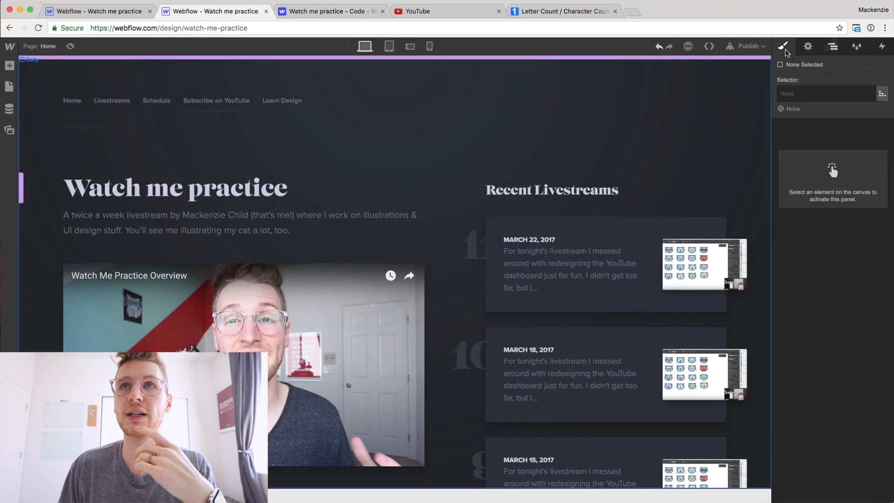
Set the flexWrapper div to a horizontal flex layout with space-between justification and centered alignment
left_click(784, 47)
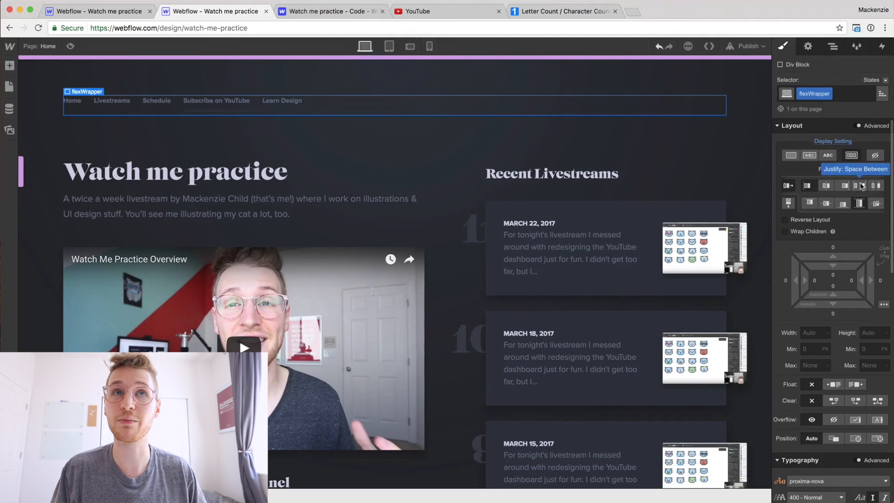
left_click(860, 186)
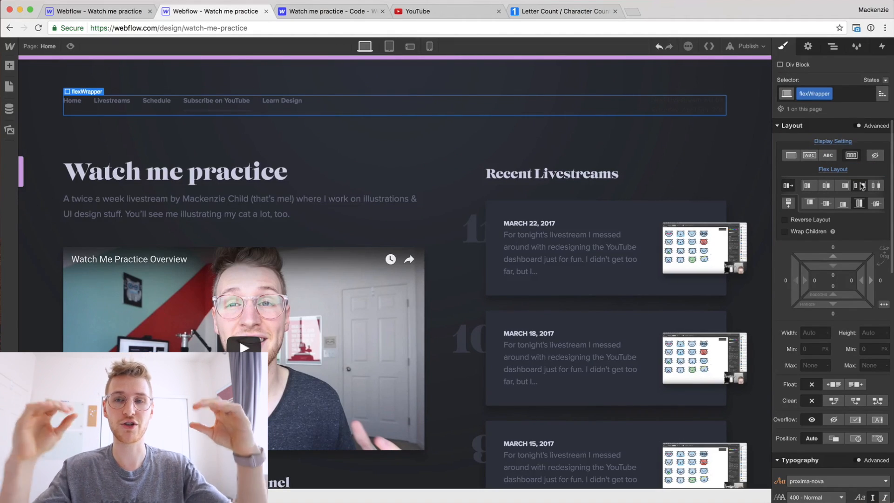
left_click(688, 109)
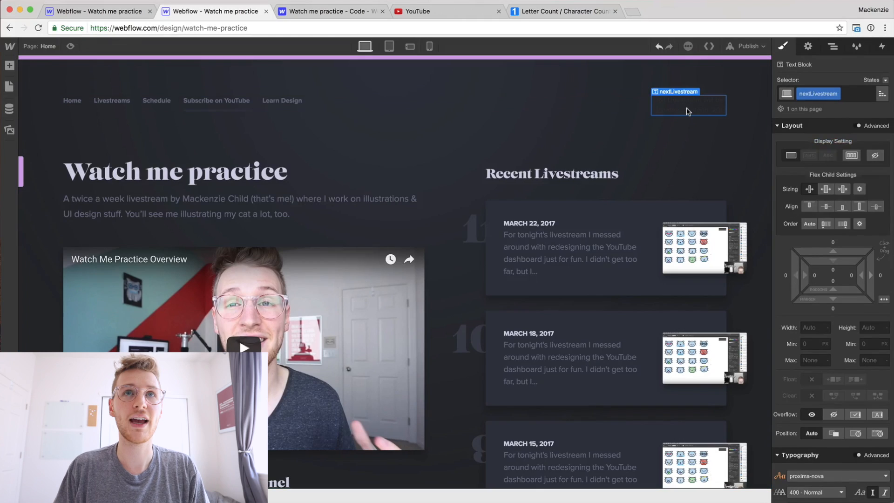
left_click(529, 109)
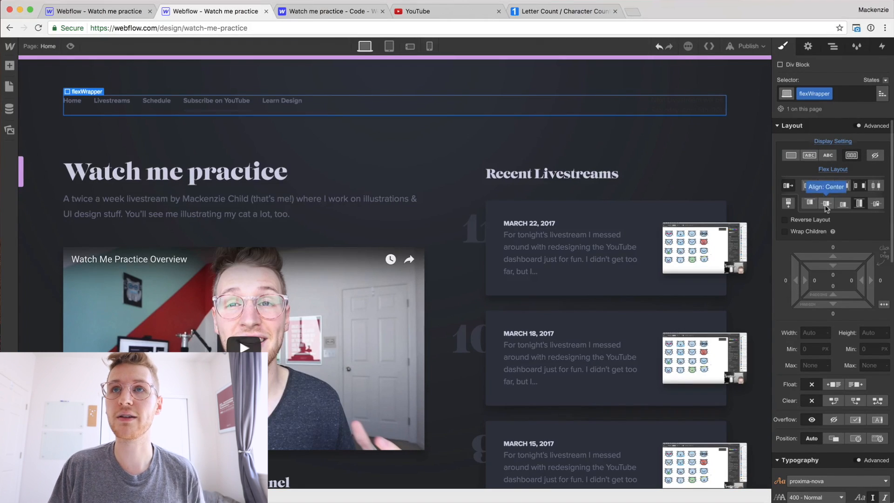
left_click(826, 206)
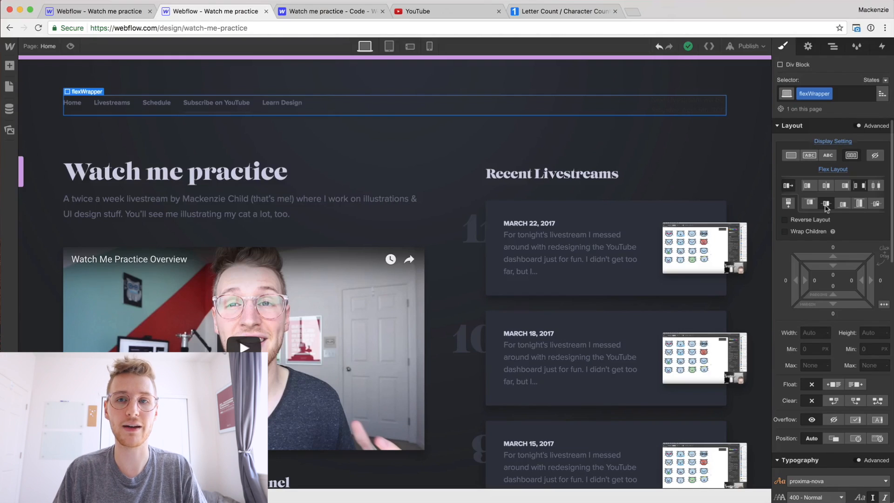
Apply the Copy Copy color swatch to the nextLivestream text and align the text to the right
left_click(713, 112)
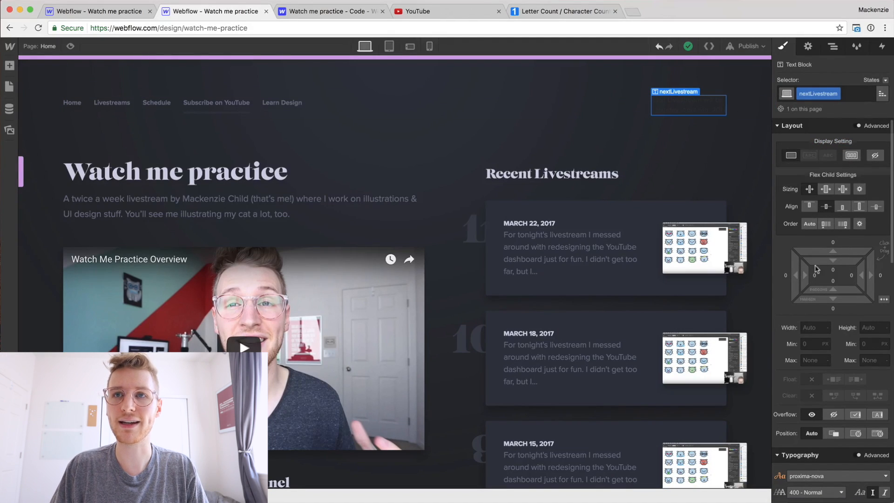
scroll(838, 400, "down", 5)
left_click(796, 407)
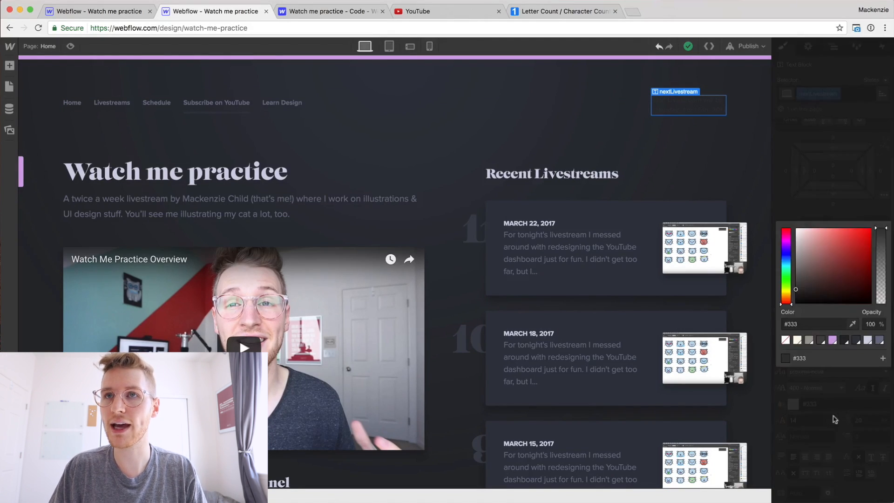
left_click(880, 341)
left_click(824, 395)
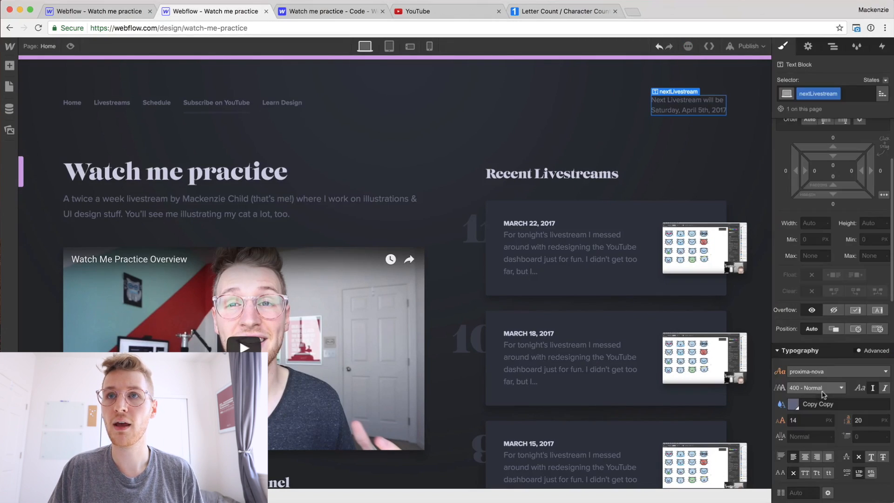
left_click(818, 457)
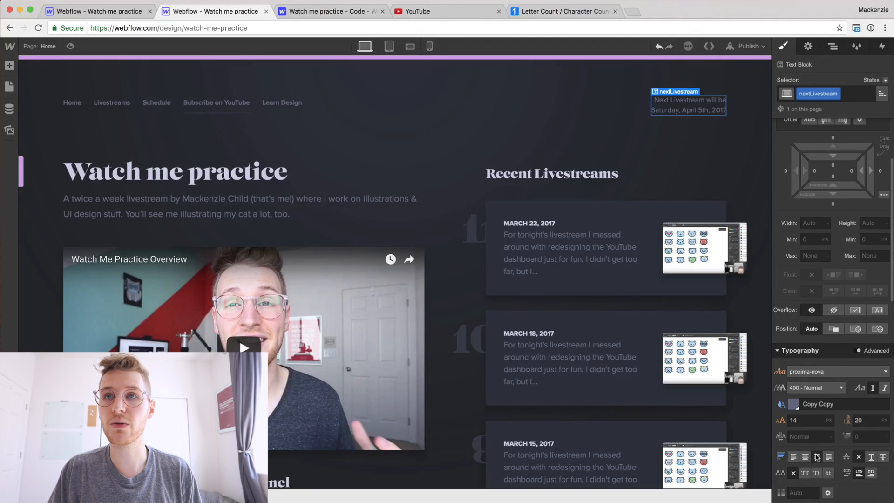
Set the nextLivestream text to a 13 px font size and the 700 - Bold weight
left_click(808, 420)
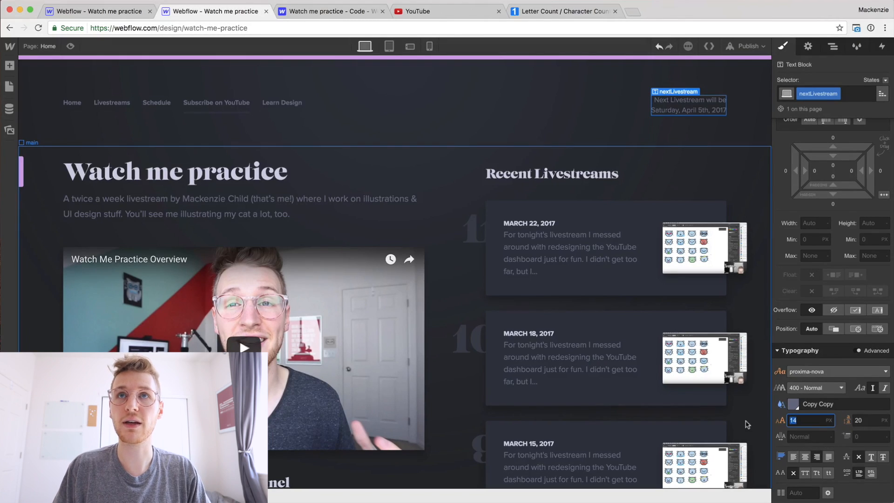
key("Down")
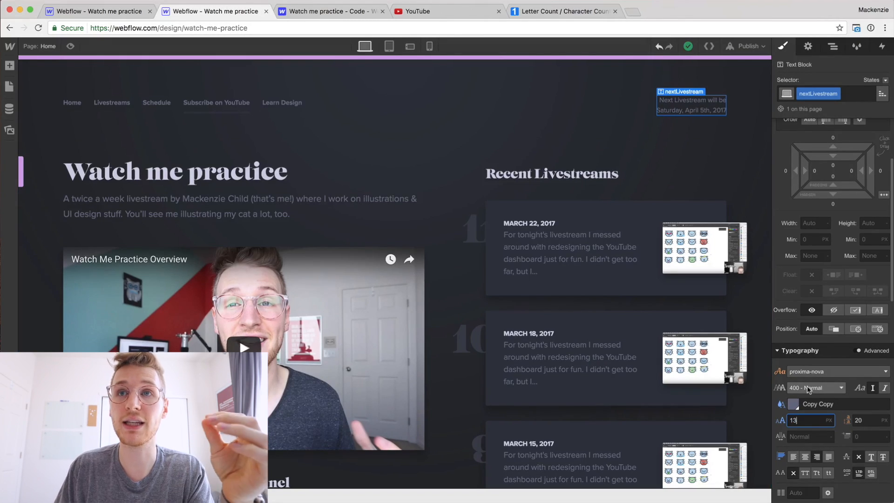
left_click(814, 386)
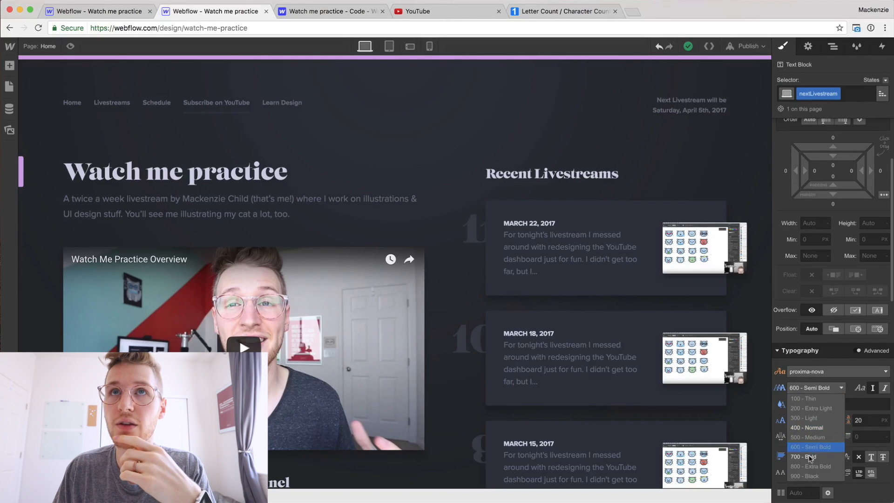
left_click(810, 457)
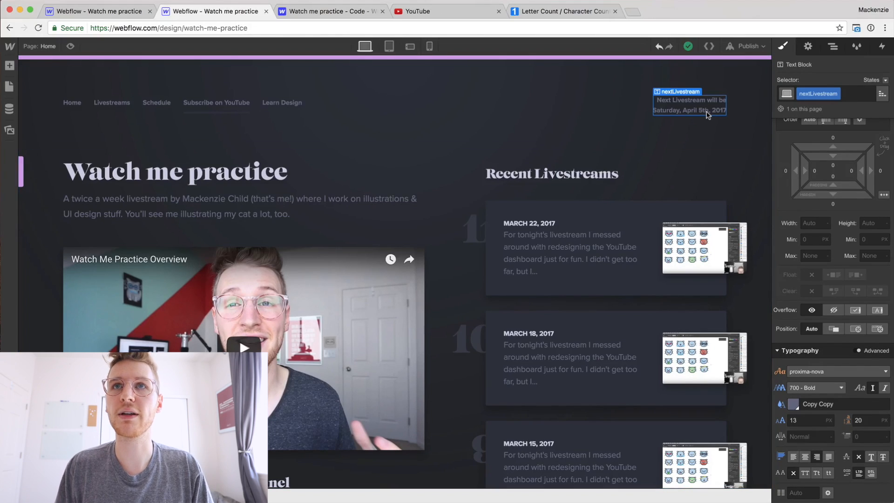
Append "@ 10am MST" to the date line of the livestream notice
double_click(706, 113)
type("@ 7p")
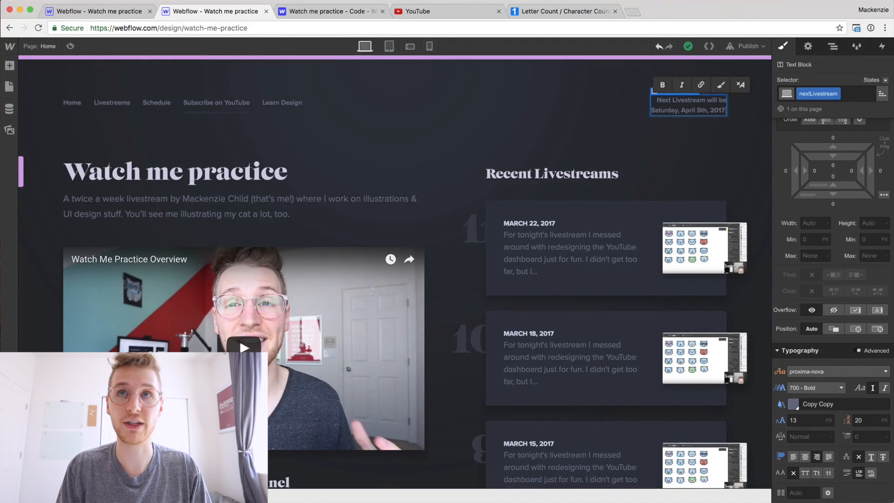
type("m")
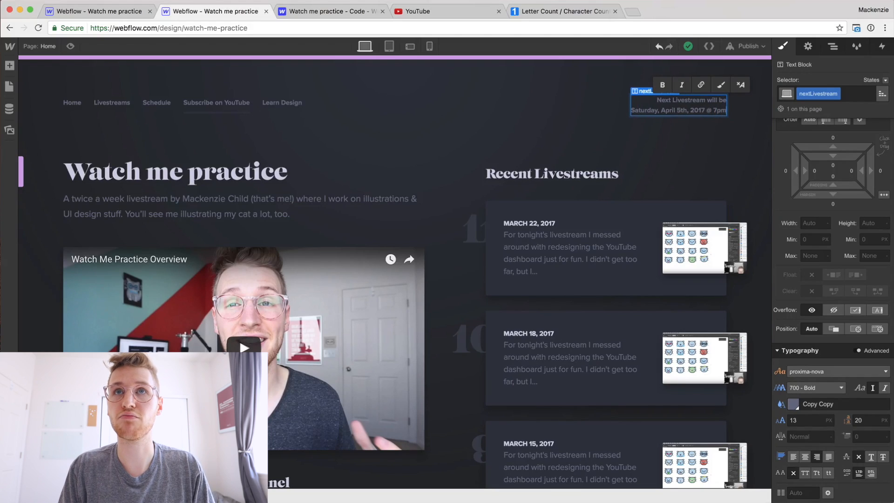
key("BackSpace")
key("BackSpace")
key("BackSpace")
type("10a")
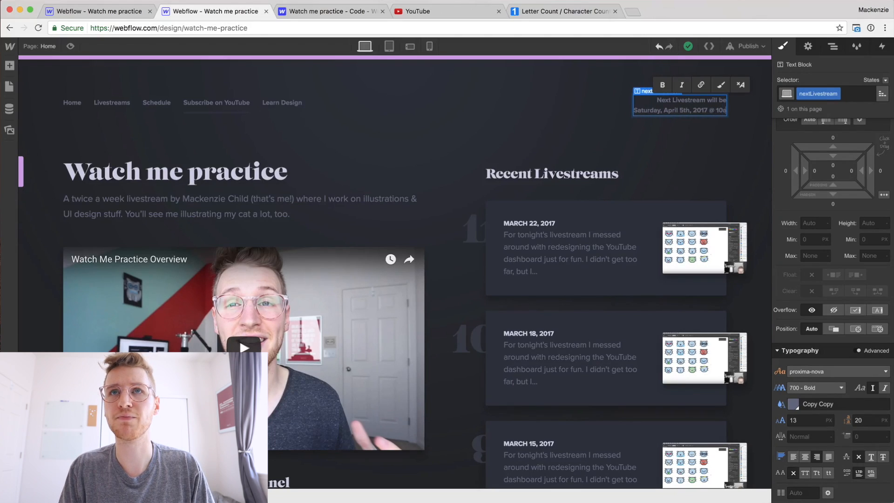
type("m MST")
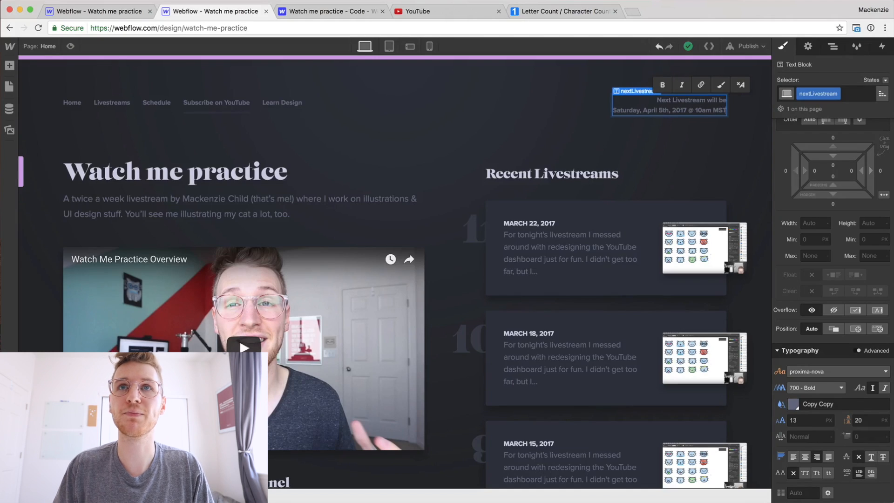
left_click(712, 215)
scroll(713, 216, "down", 5)
scroll(712, 215, "up", 5)
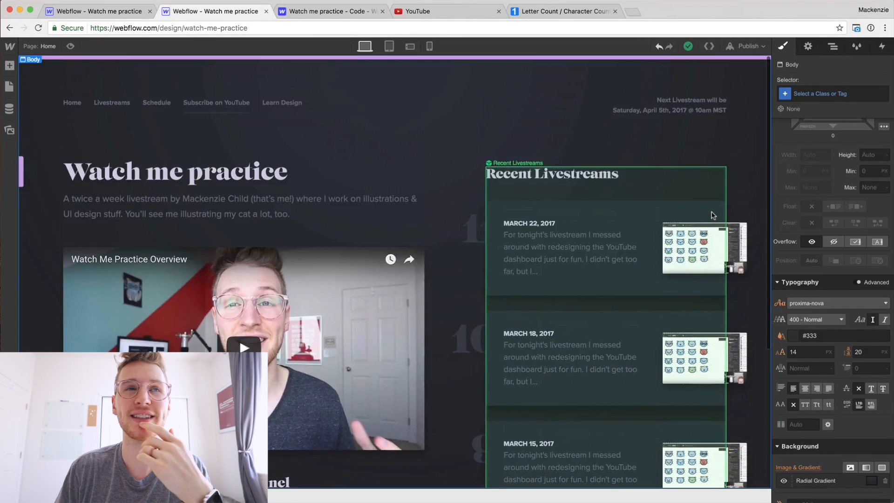
scroll(713, 215, "down", 2)
scroll(713, 215, "up", 2)
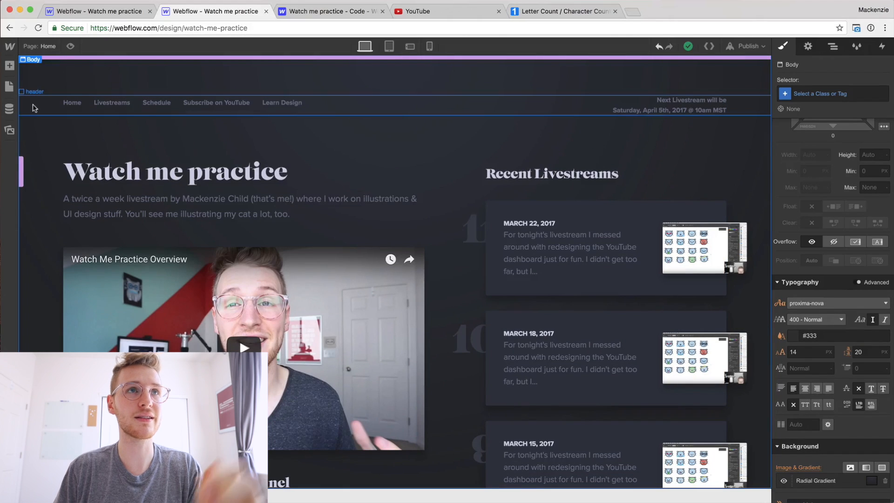
Turn the whole header section into a reusable symbol named Header
left_click(46, 110)
right_click(45, 110)
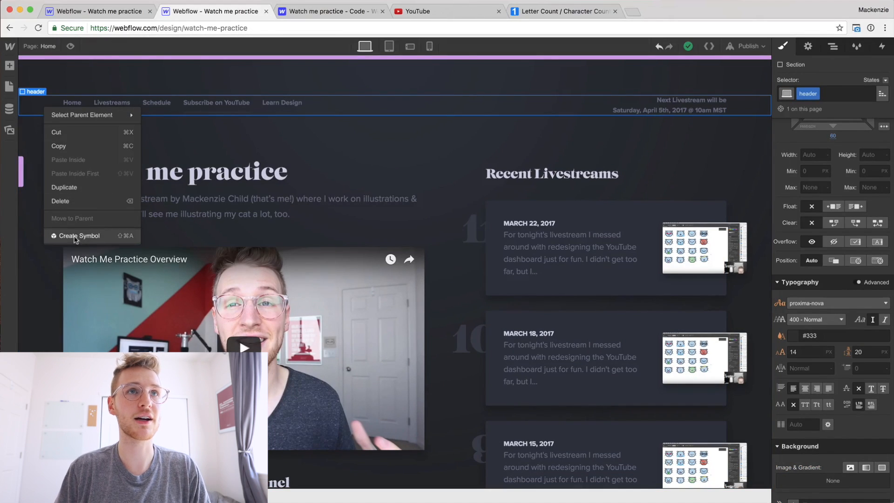
left_click(76, 235)
type("Header")
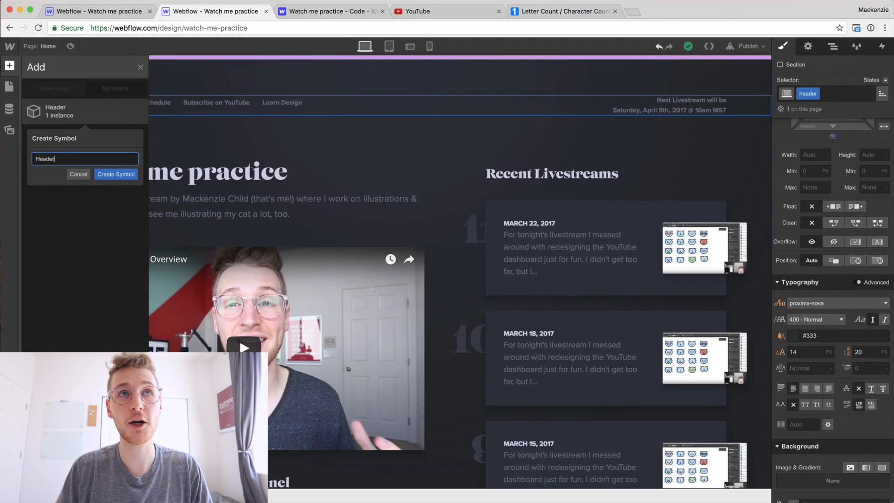
key("Return")
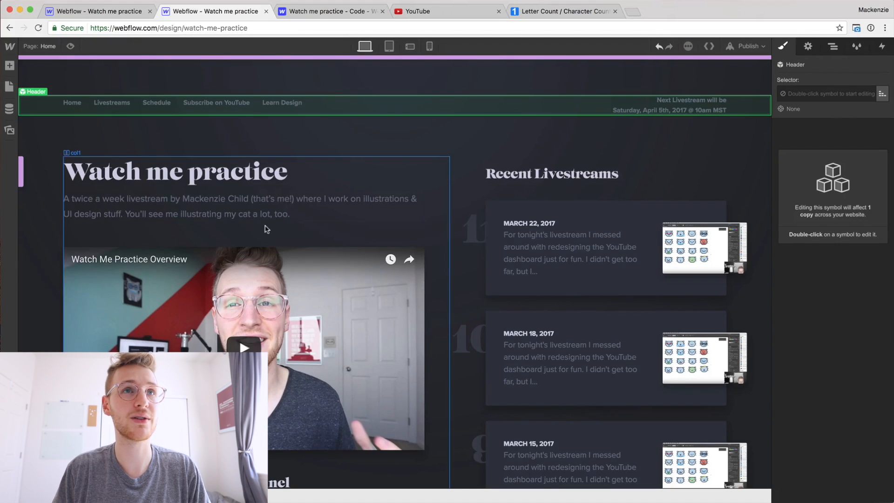
Switch to the Sketch mockup and examine the footer design of the Watch Me Practice homepage
left_click(46, 138)
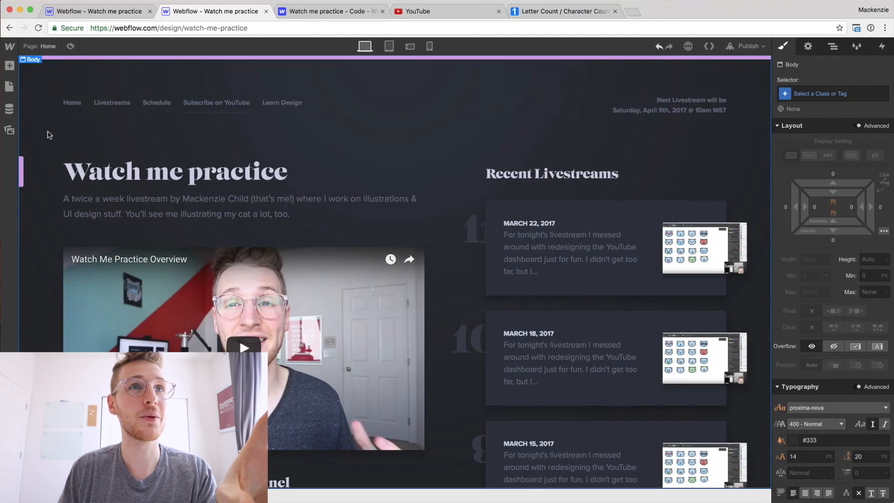
scroll(169, 211, "down", 4)
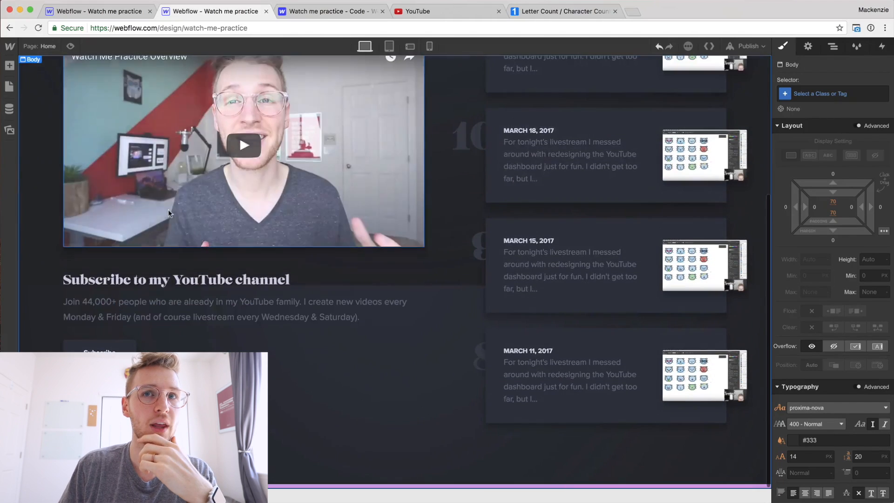
left_click(11, 66)
left_click(211, 379)
key("super+r")
key("super+Tab")
scroll(234, 396, "down", 1)
key("super+minus")
key("super+minus")
key("super+minus")
scroll(233, 396, "down", 3)
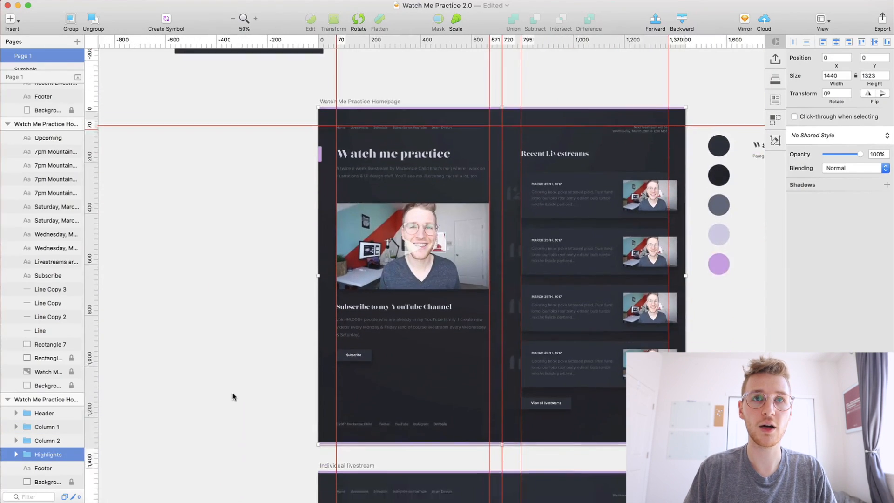
key("super+plus")
scroll(233, 395, "down", 5)
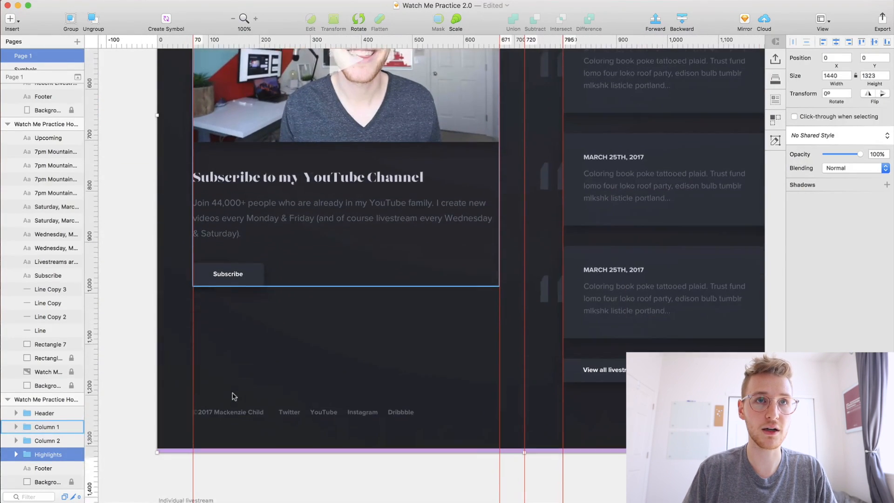
key("super+Tab")
Add a section at the end of the page in Webflow and give it the existing Footer class
left_click(9, 66)
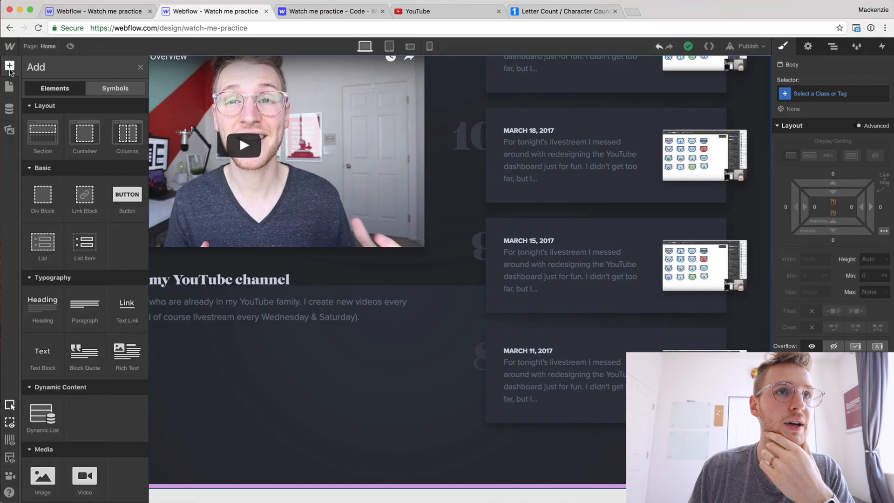
left_click_drag(44, 153, 228, 479)
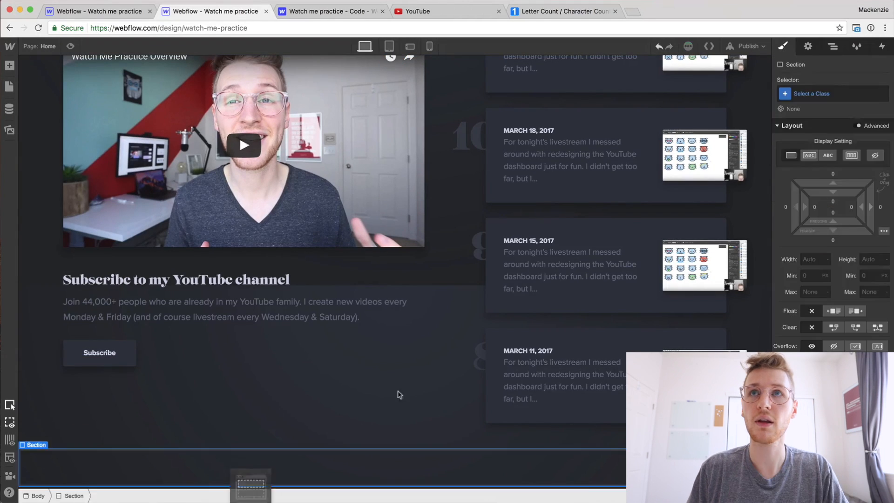
left_click(810, 97)
type("Footer")
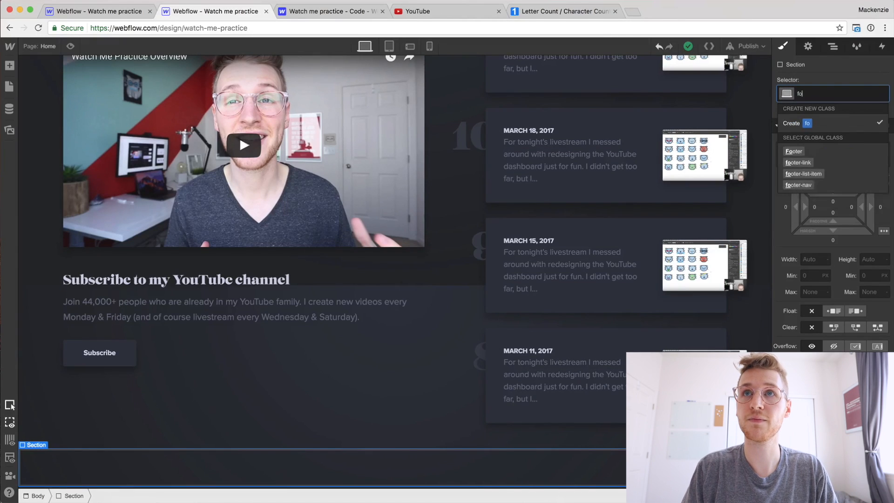
key("Return")
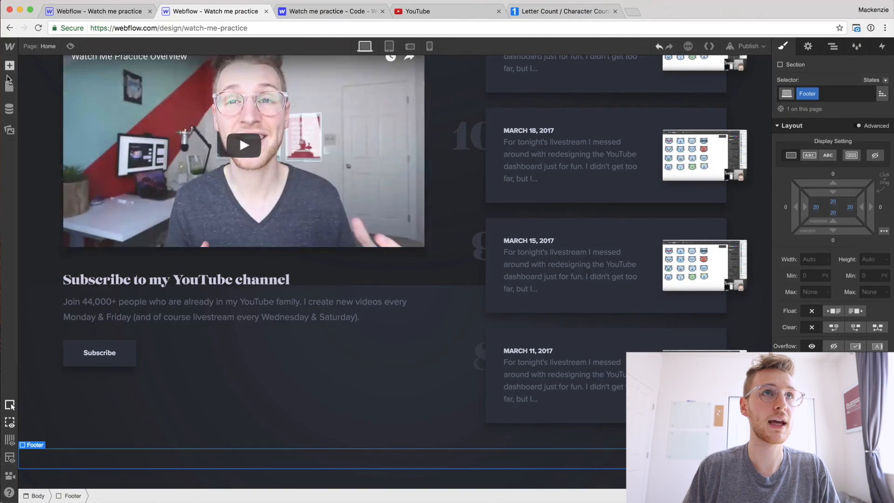
Place a div block inside the footer section and assign it the wrapper class
left_click(9, 65)
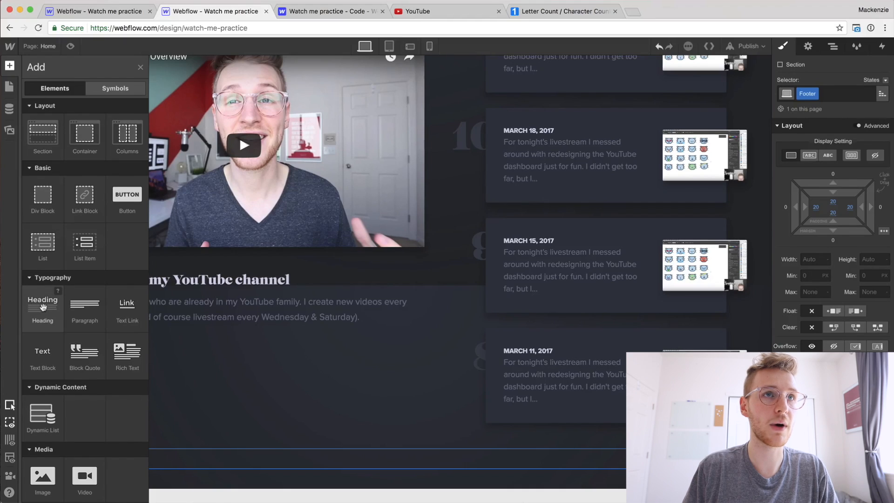
left_click_drag(45, 197, 156, 454)
key("super+Return")
type("wrapper")
key("Return")
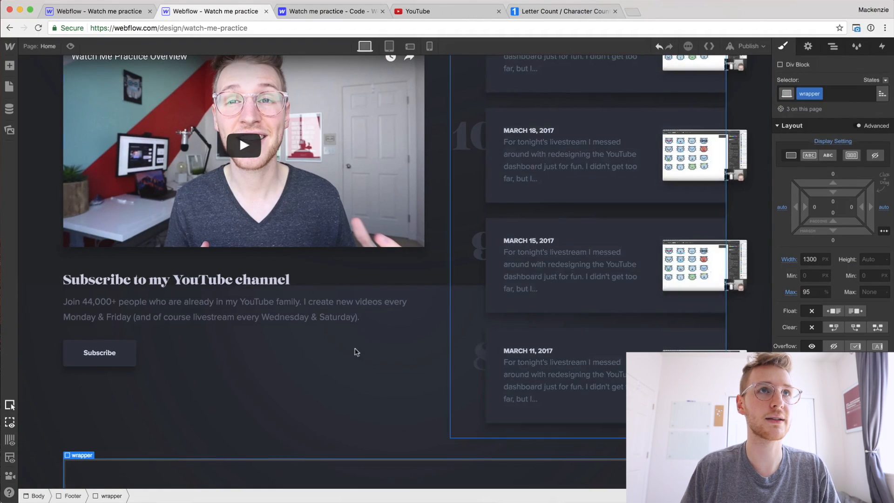
Copy the nav list from the Header symbol into the footer's wrapper and align the wrapper's text to the left
scroll(89, 112, "up", 5)
double_click(89, 111)
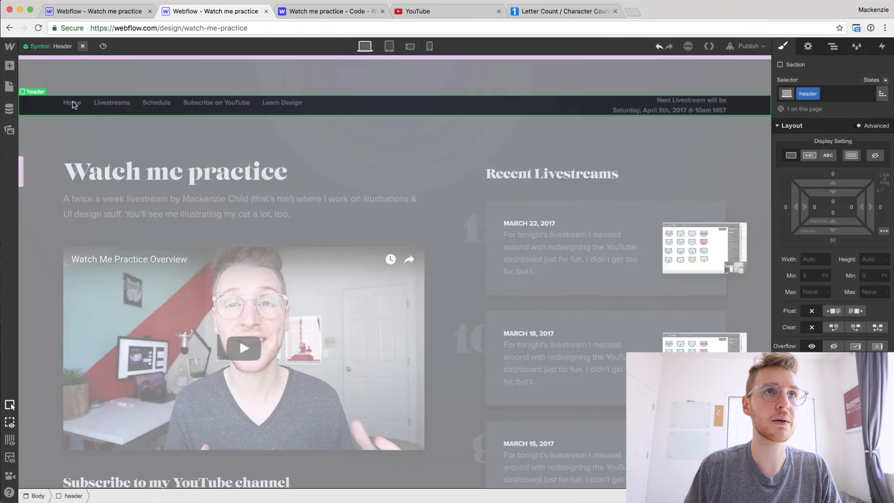
left_click(78, 114)
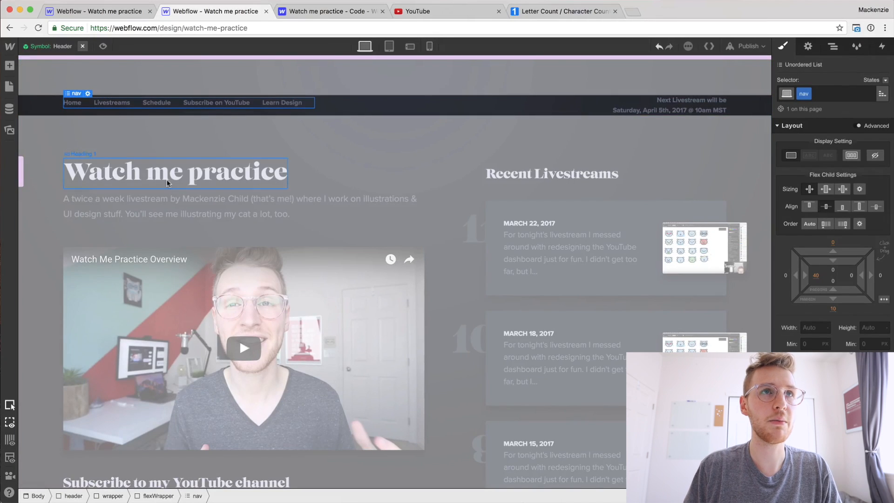
scroll(167, 179, "down", 6)
left_click(82, 414)
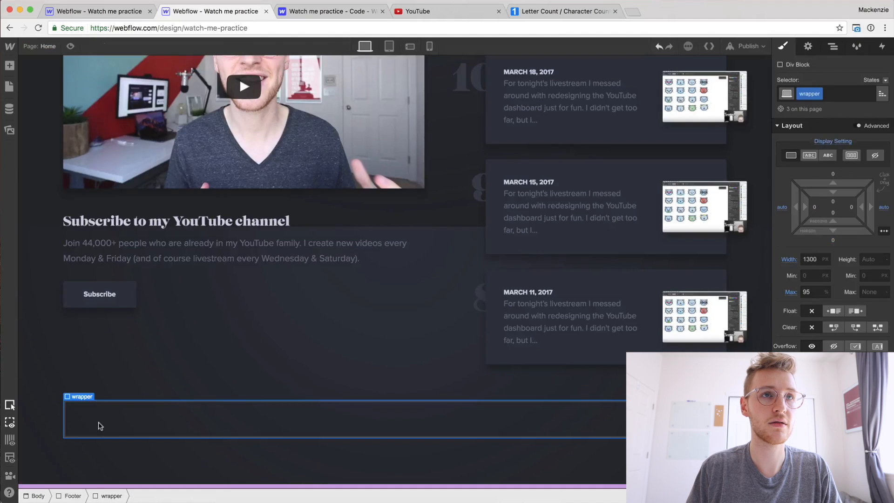
key("super+v")
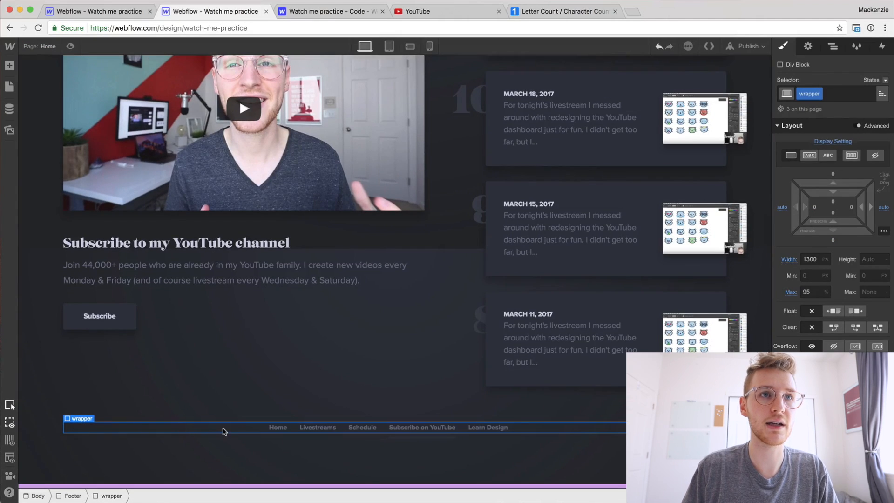
scroll(804, 416, "down", 3)
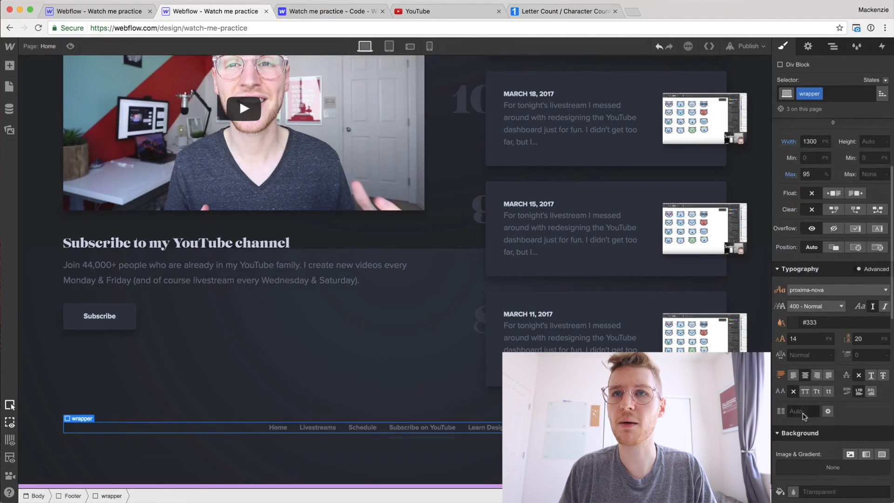
left_click(792, 374)
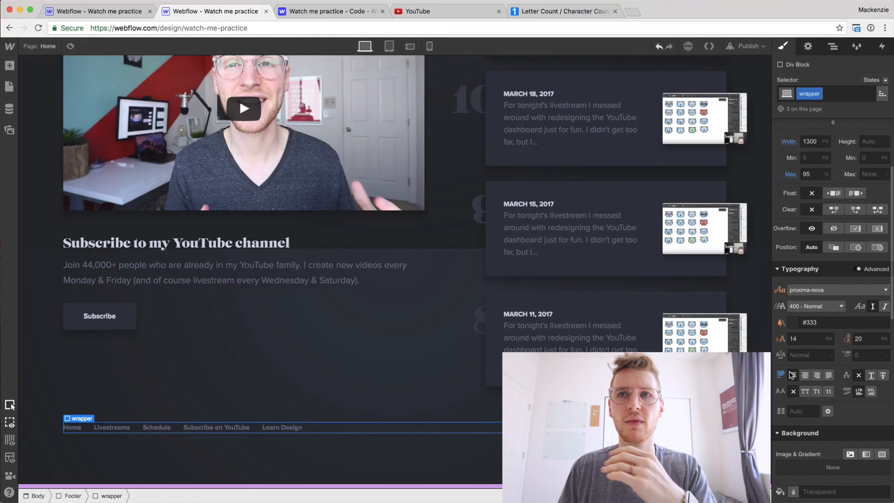
Replace the footer's Home item with a copyright line reading ©2017 followed by the site owner's full name
scroll(605, 233, "up", 5)
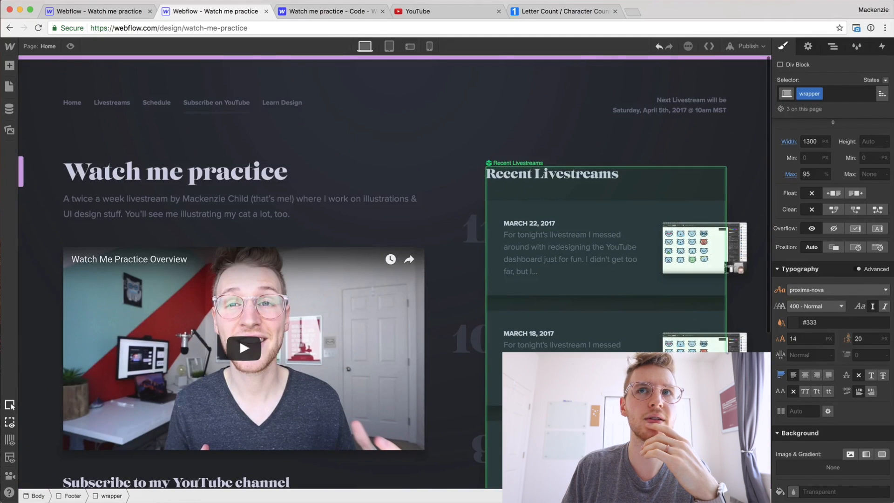
scroll(76, 426, "down", 5)
double_click(75, 428)
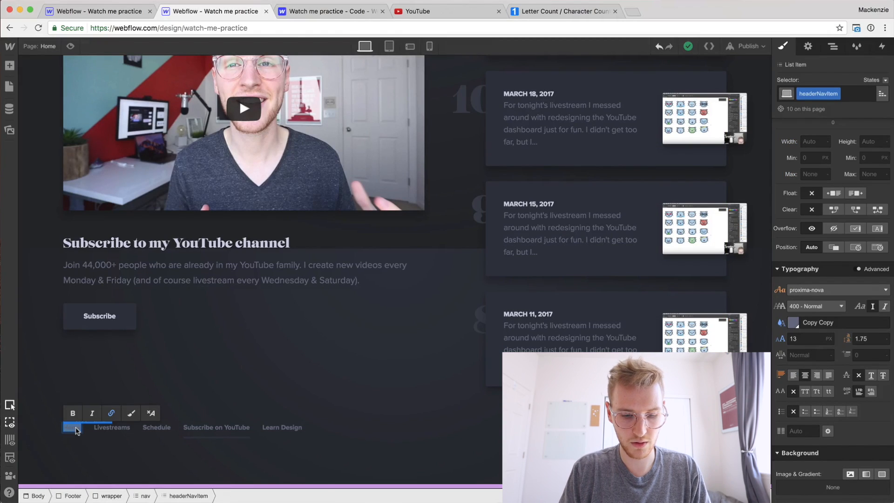
type("S2")
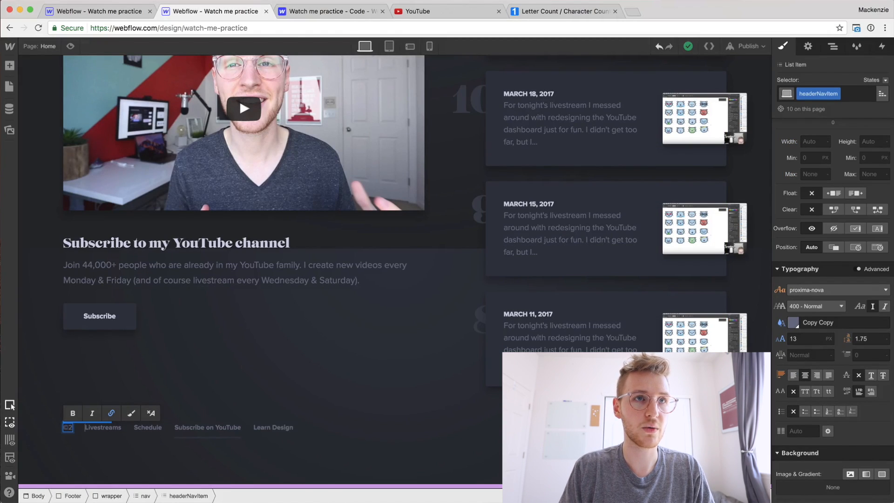
type("017")
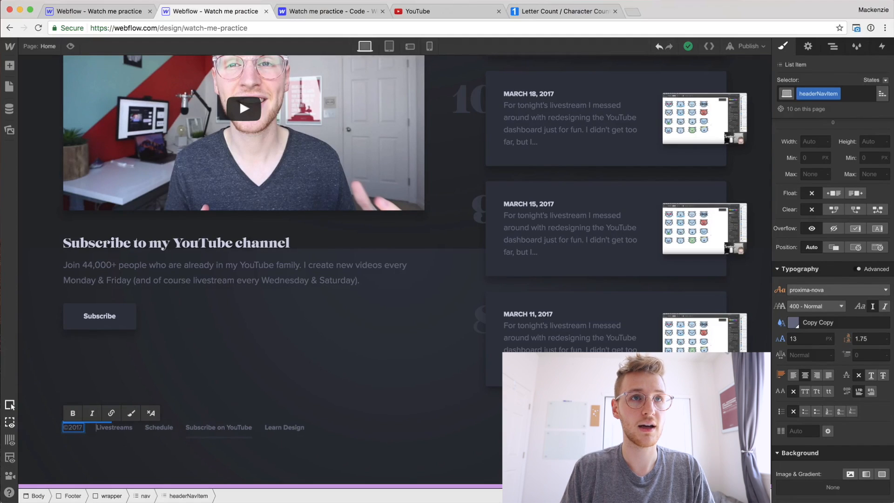
type(" Mackenzie Child")
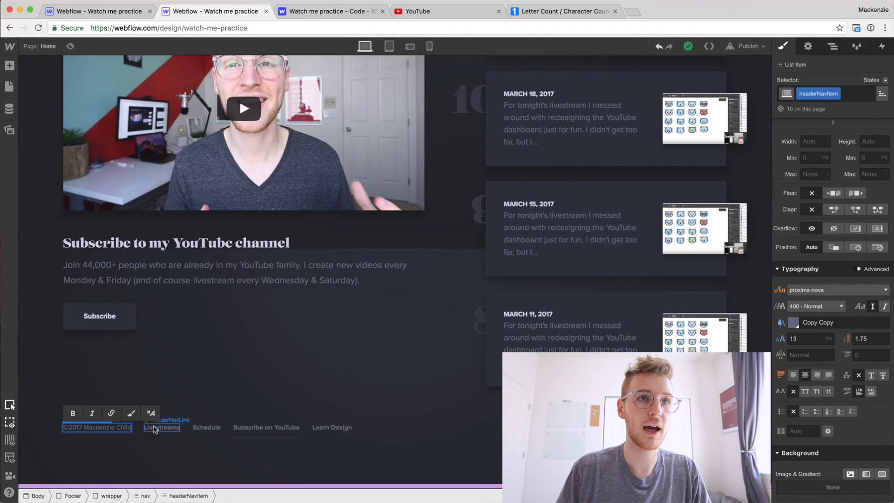
Replace the footer's Livestreams and Schedule items with YouTube and Twitter
left_click(164, 429)
double_click(164, 429)
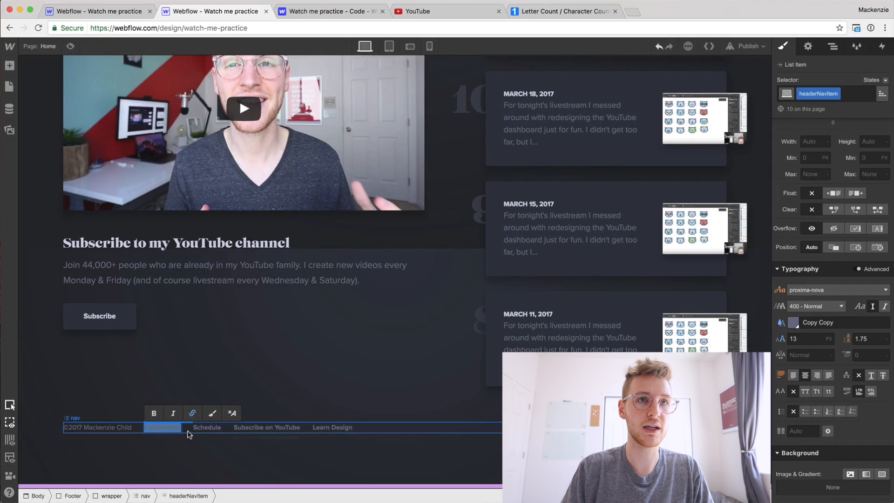
type("YouTube")
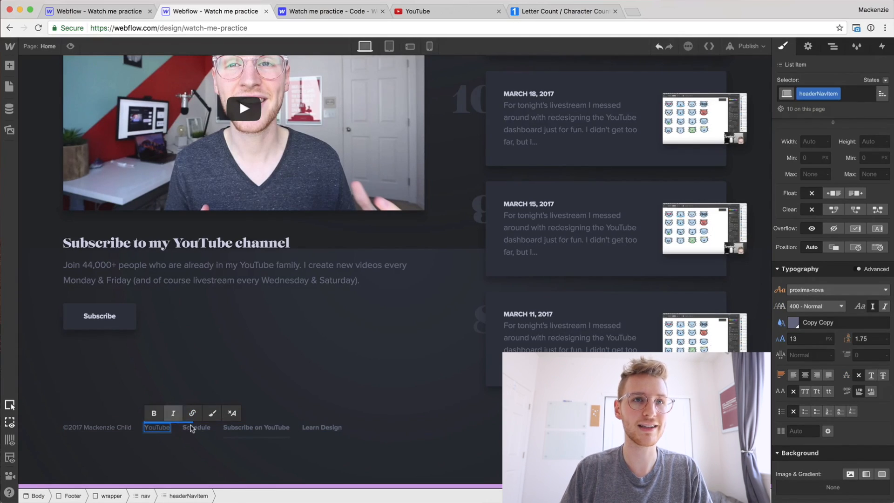
double_click(192, 428)
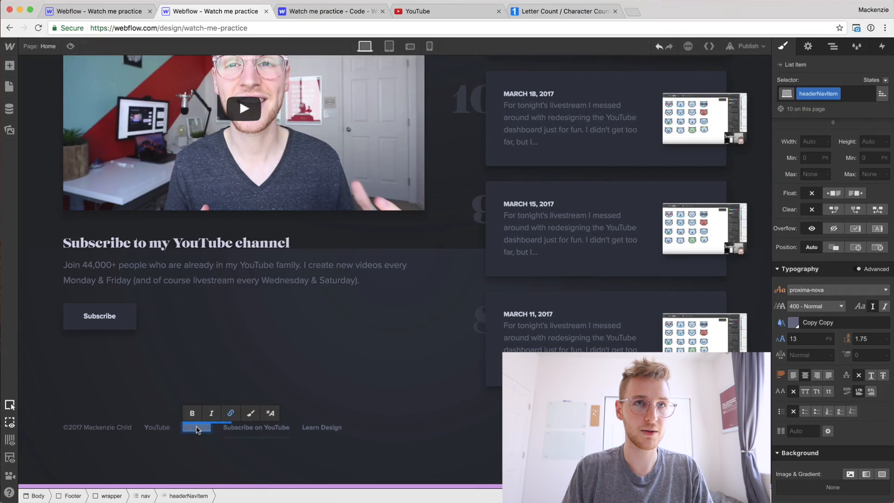
type("Twitter")
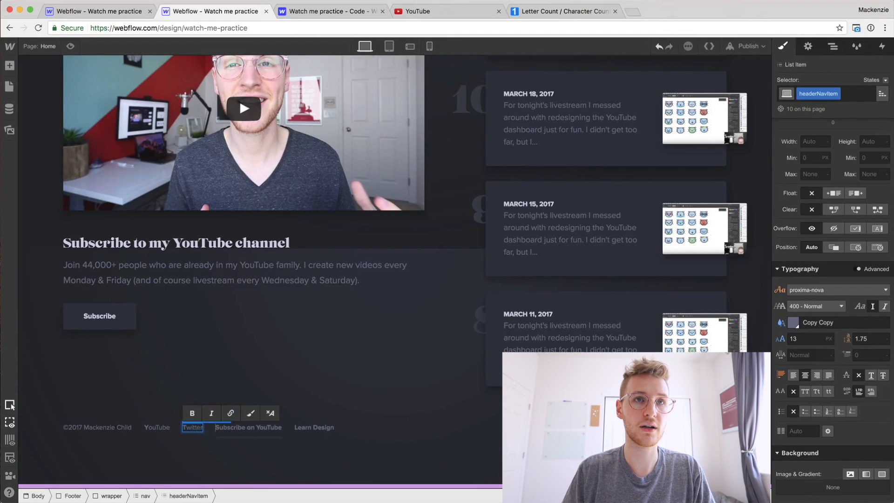
Replace the footer's Subscribe on YouTube and Learn Design items with Instagram and Dribbble
left_click(236, 430)
double_click(236, 430)
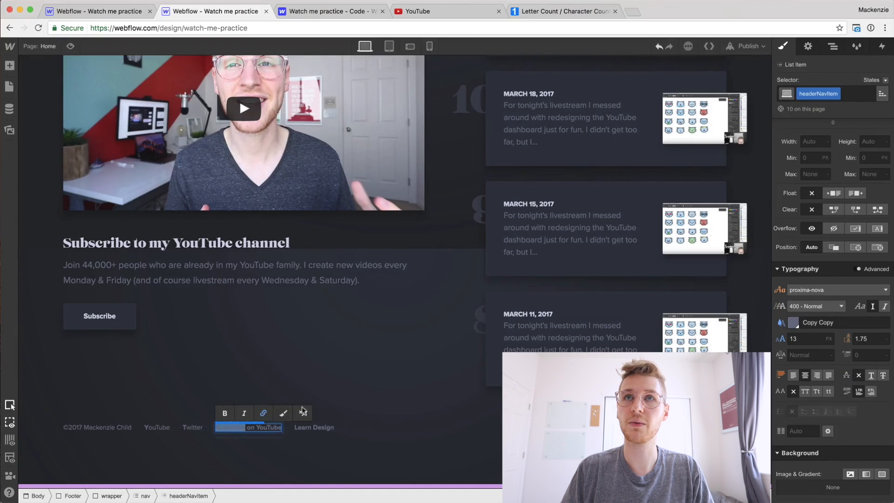
key("shift+super+Right")
type("Instagram")
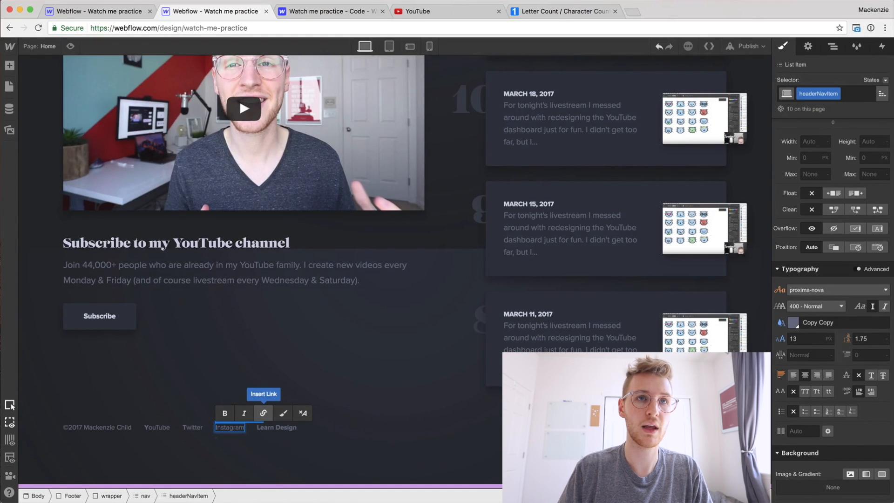
left_click(275, 432)
left_click(275, 432)
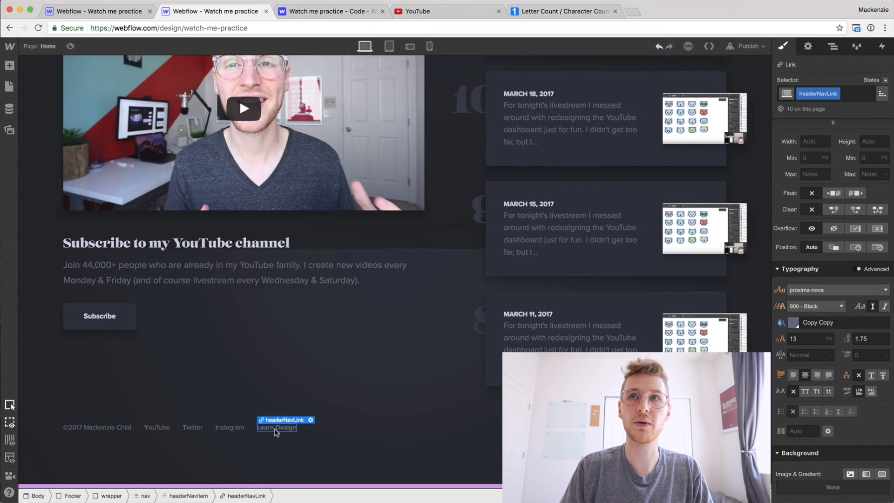
double_click(275, 432)
type("Dribbble")
key("Escape")
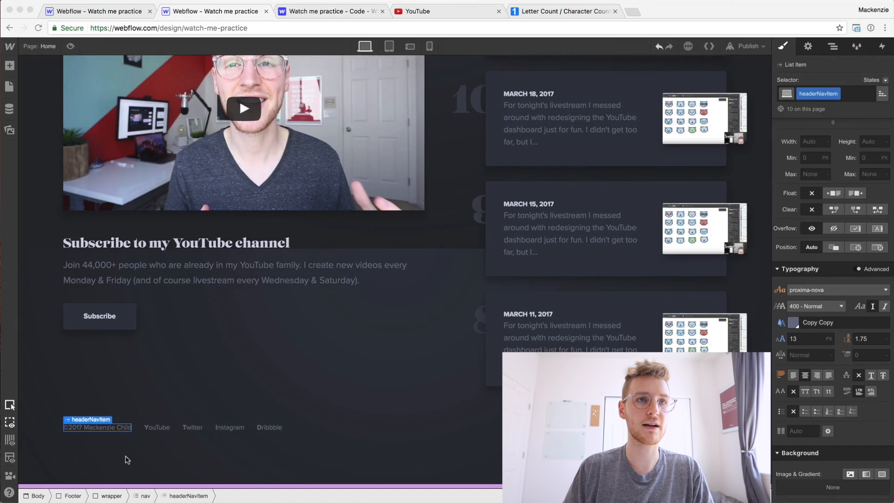
Add a copyright combo class to the footer's copyright item and set its right margin to 60 px
left_click(851, 95)
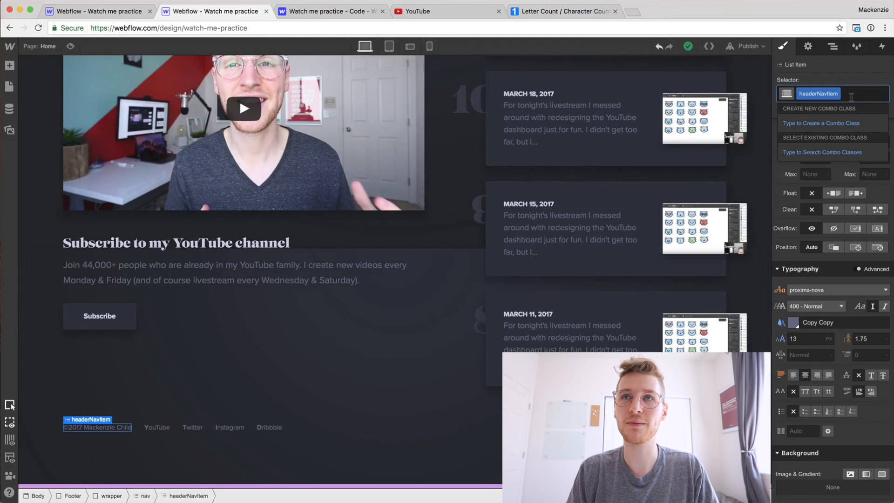
type("copyright")
key("Return")
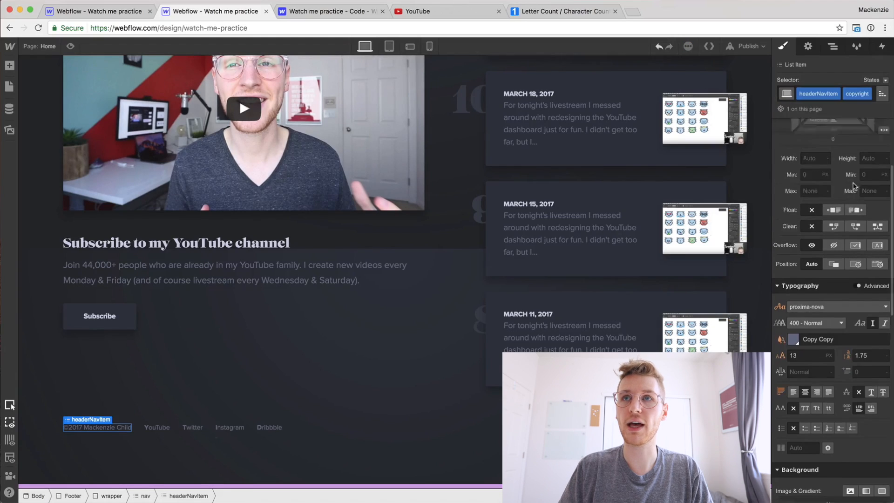
left_click_drag(870, 207, 882, 207)
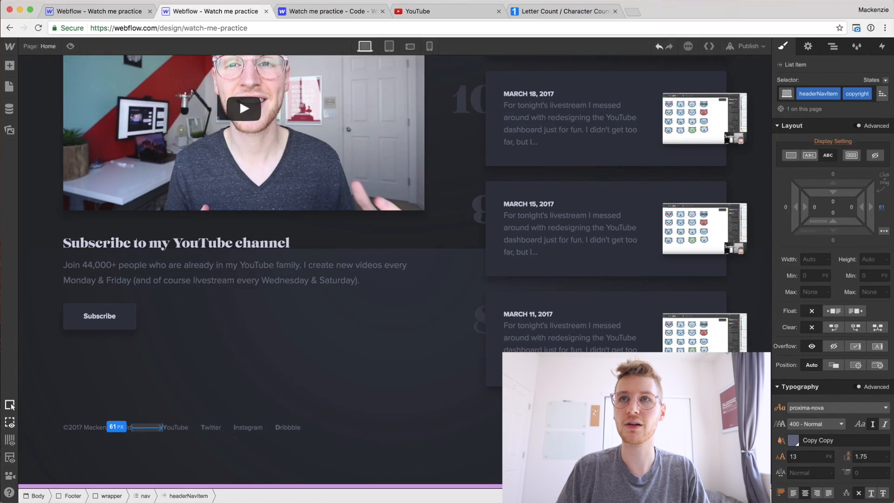
left_click_drag(882, 207, 881, 206)
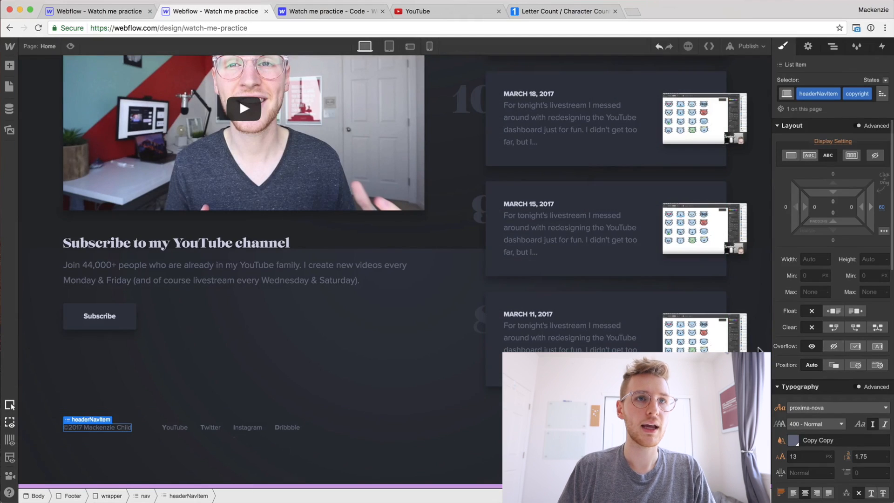
Style the footer's nav list text with 700 - Bold weight, the Copy Copy colour swatch and a 13 px font size
left_click(145, 431)
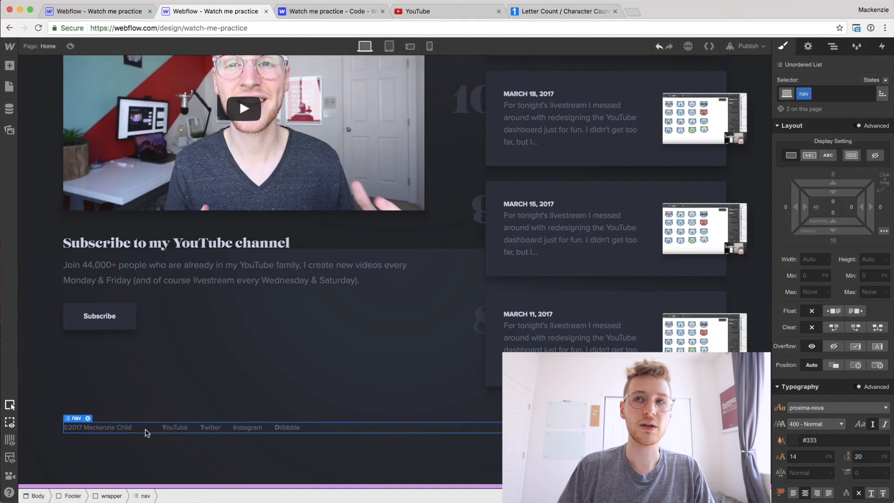
scroll(841, 380, "down", 3)
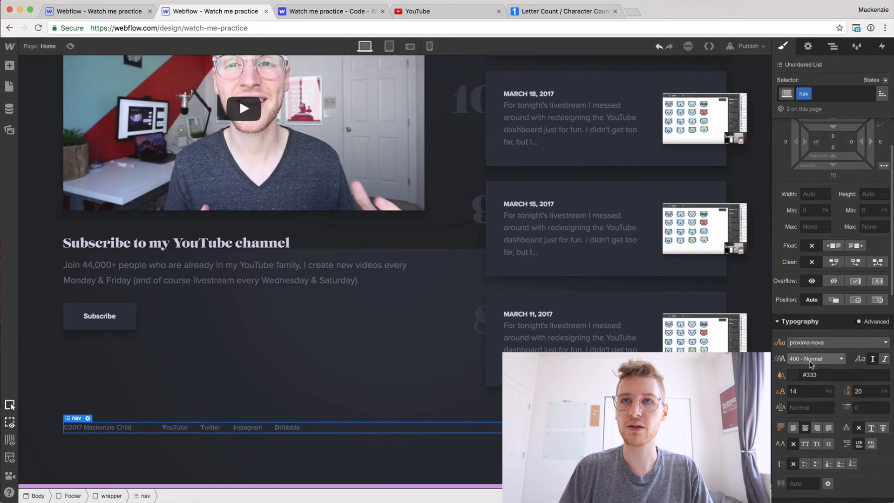
left_click(809, 363)
left_click(806, 429)
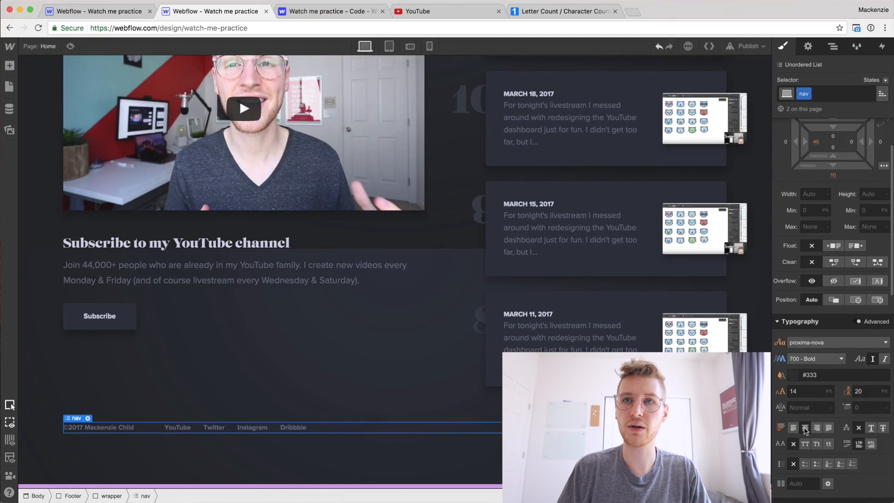
left_click(793, 376)
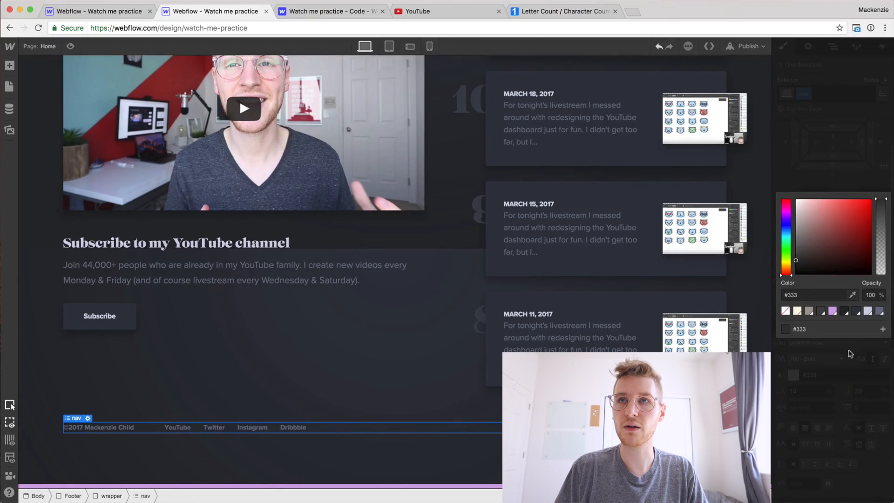
left_click(878, 311)
left_click(793, 410)
left_click(799, 391)
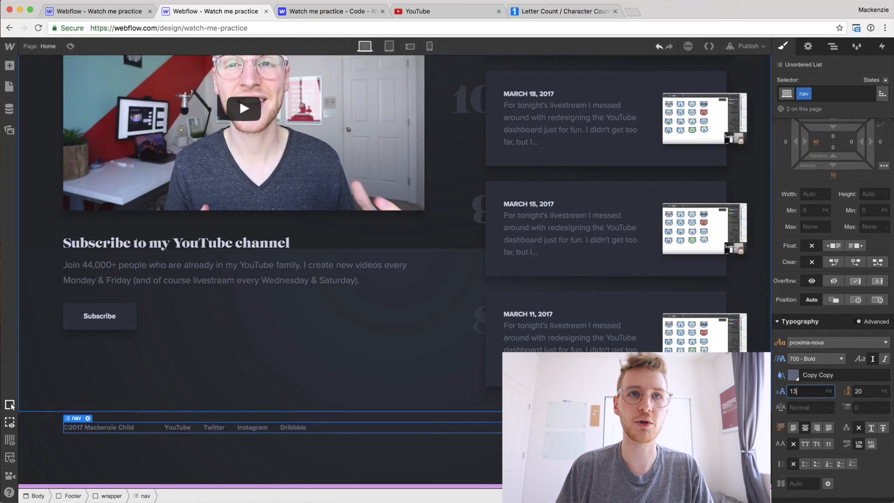
Inspect the footer's YouTube item and its link to check their headerNavItem and headerNavLink styling
double_click(179, 428)
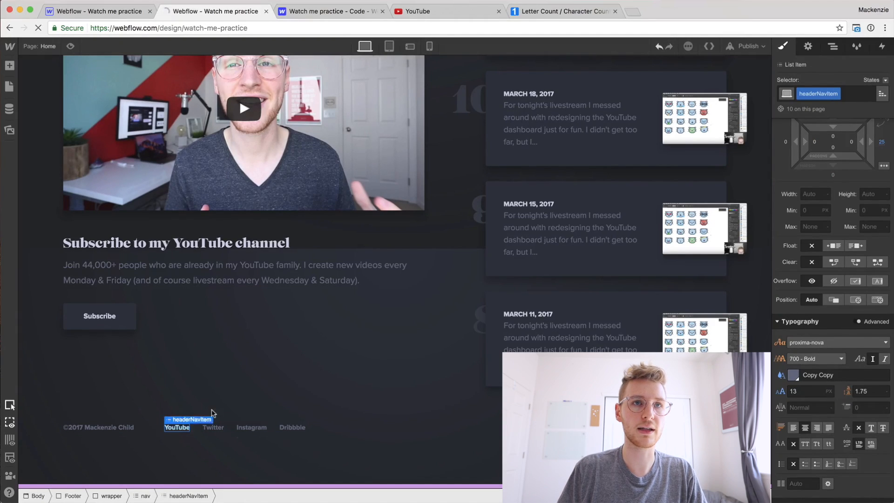
left_click(213, 412)
left_click(784, 46)
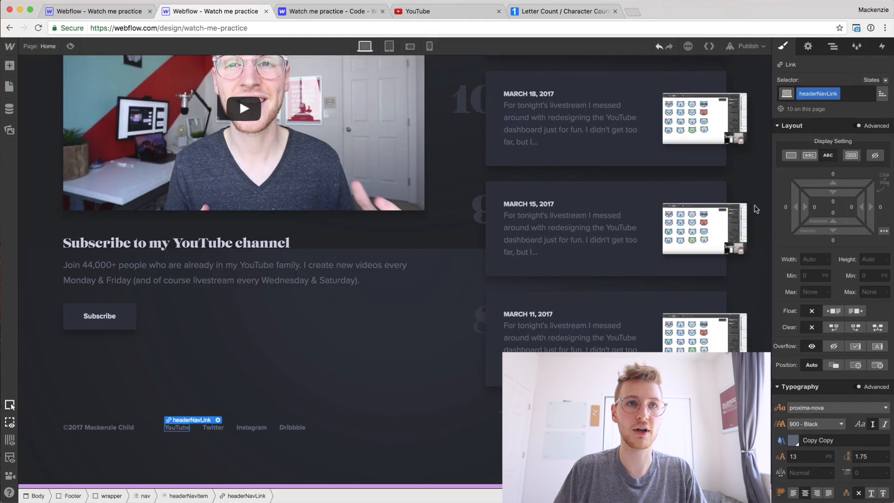
left_click(213, 427)
left_click(814, 94)
type("headerNavLink")
key("Return")
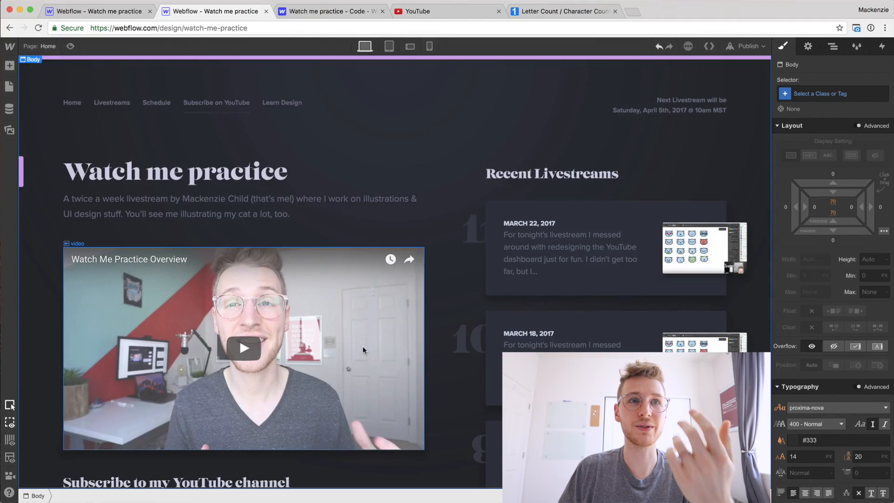
Create a reusable symbol named Footer from the footer section
scroll(362, 346, "down", 5)
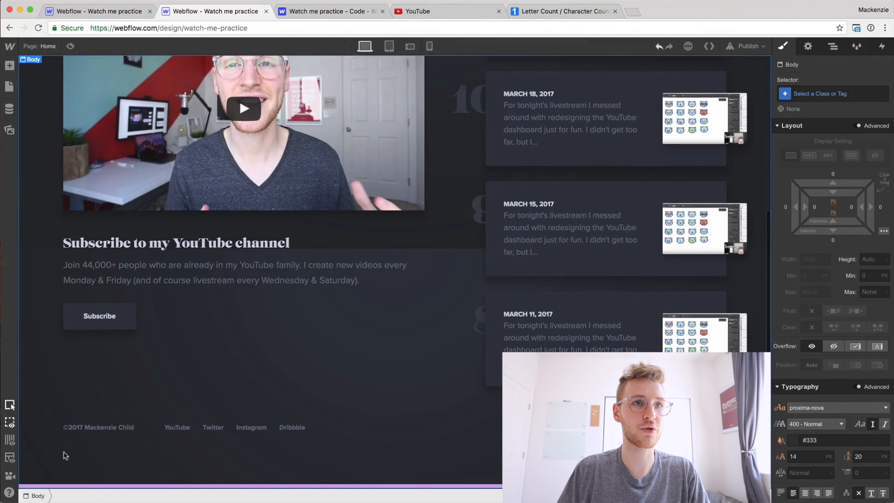
left_click(41, 430)
right_click(40, 431)
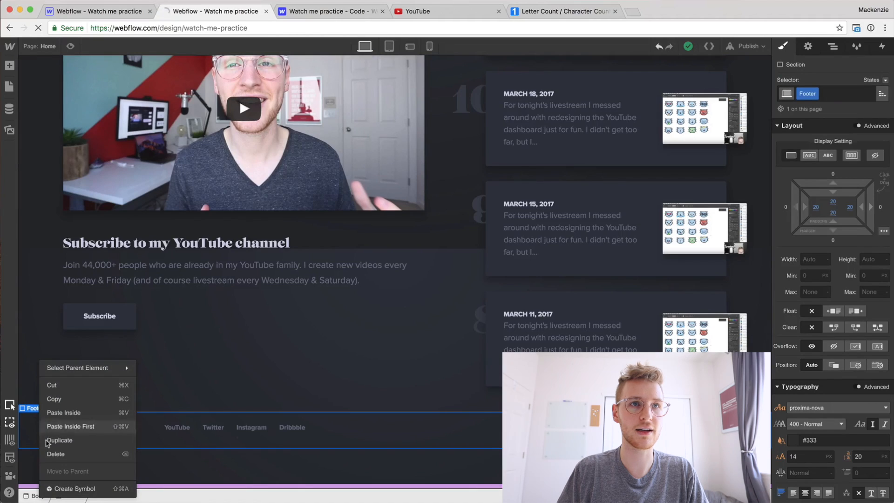
left_click(27, 431)
scroll(44, 425, "up", 5)
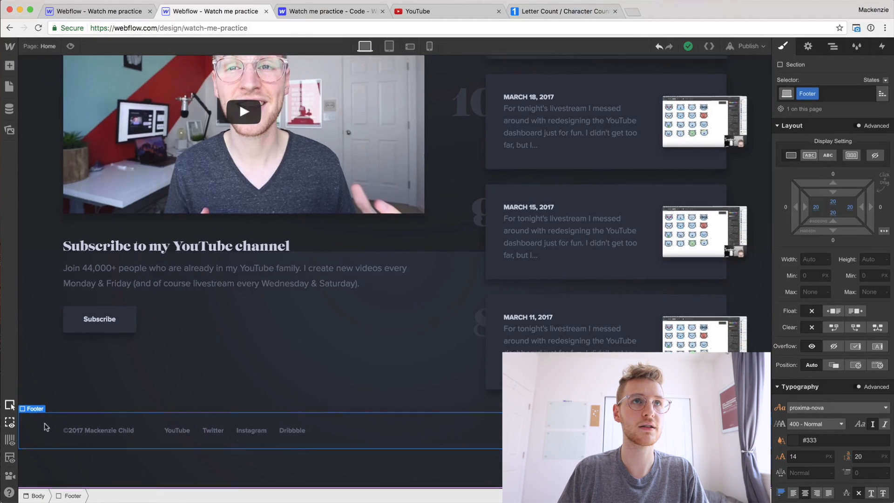
scroll(44, 425, "down", 5)
right_click(40, 444)
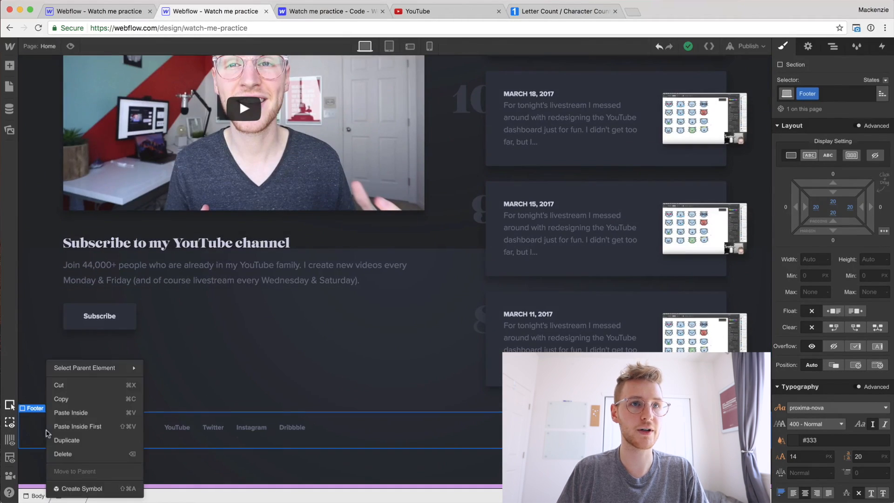
left_click(74, 487)
type("Foote")
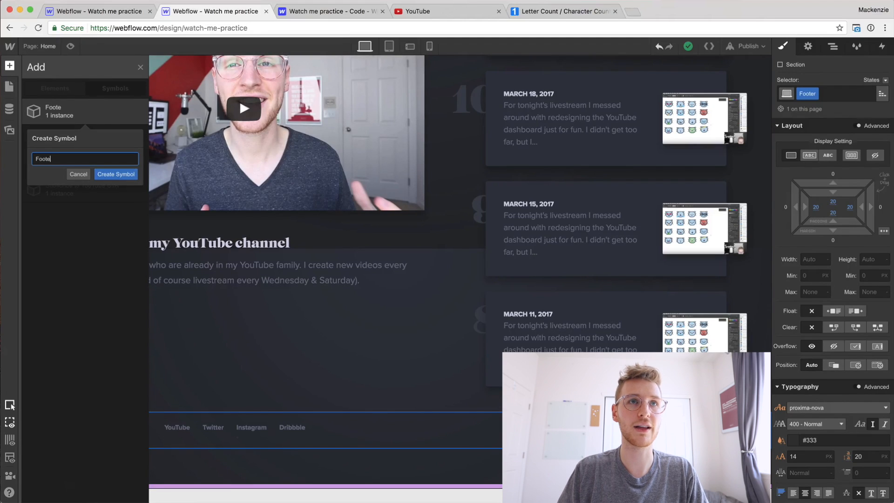
type("r")
key("Return")
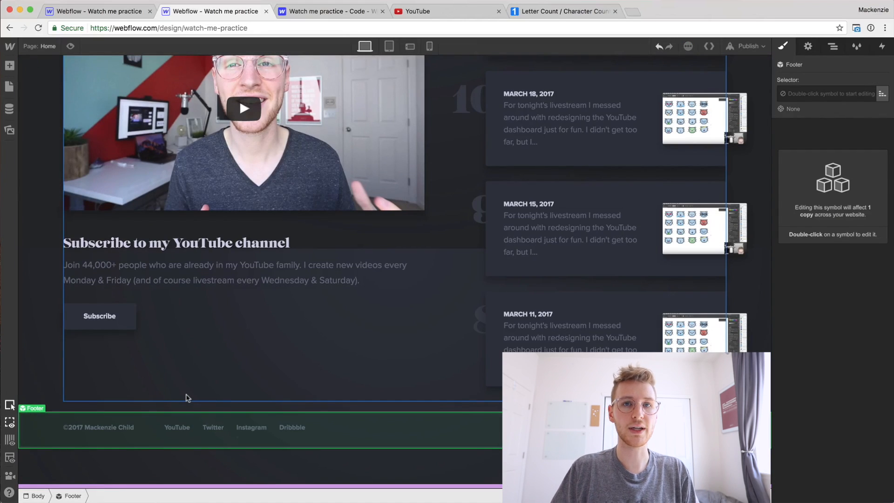
Switch to Sketch to review the homepage mockup and compare it with the page built in Webflow
key("super+Tab")
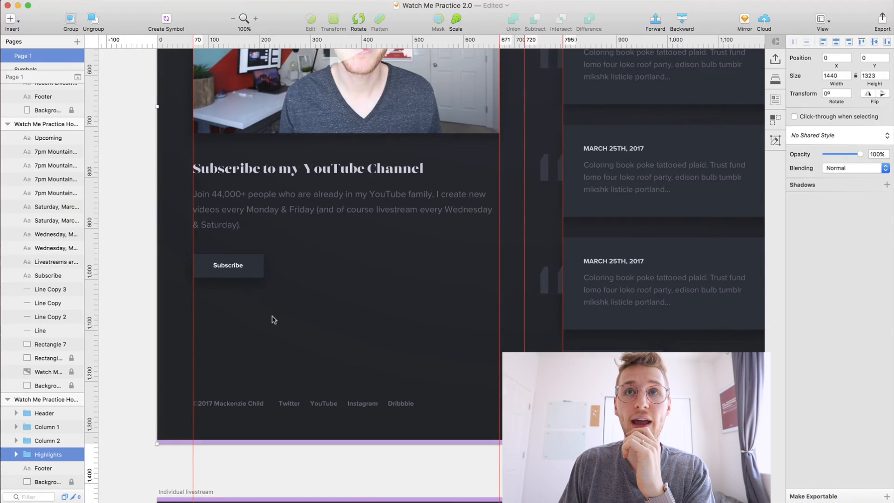
scroll(274, 319, "up", 10)
scroll(273, 320, "right", 2)
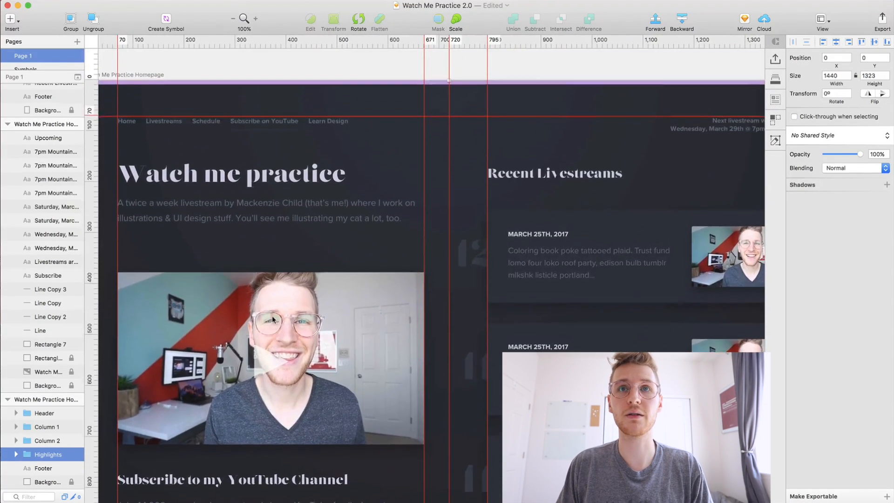
scroll(274, 320, "down", 5)
key("super+Tab")
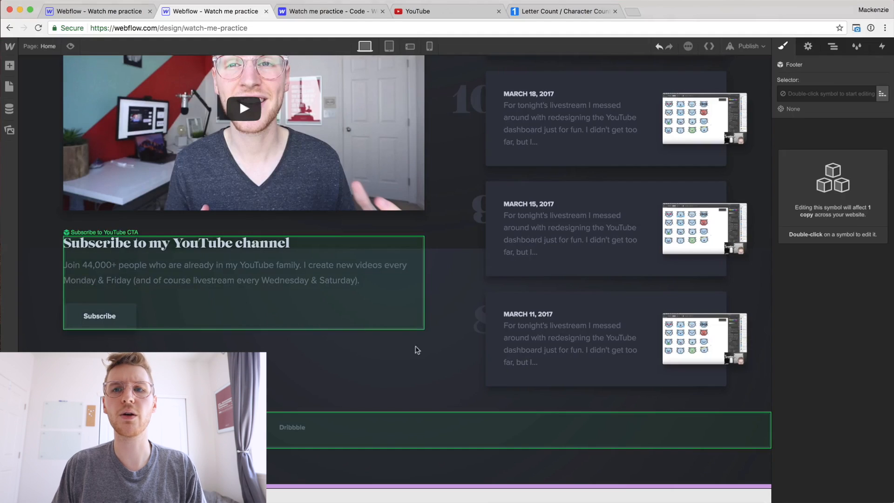
scroll(571, 377, "up", 4)
scroll(572, 378, "down", 4)
key("super+r")
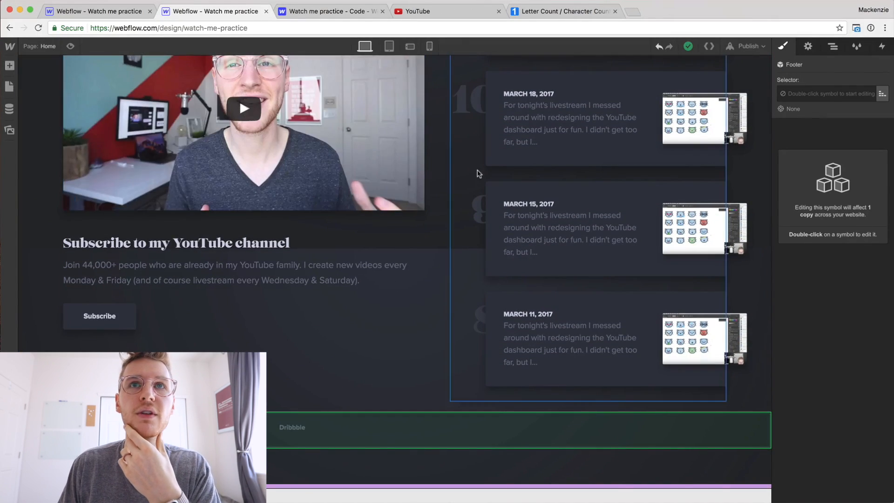
Open the Recent Livestreams symbol for editing and add a button below its dynamic list inside recentLivestreams
double_click(516, 180)
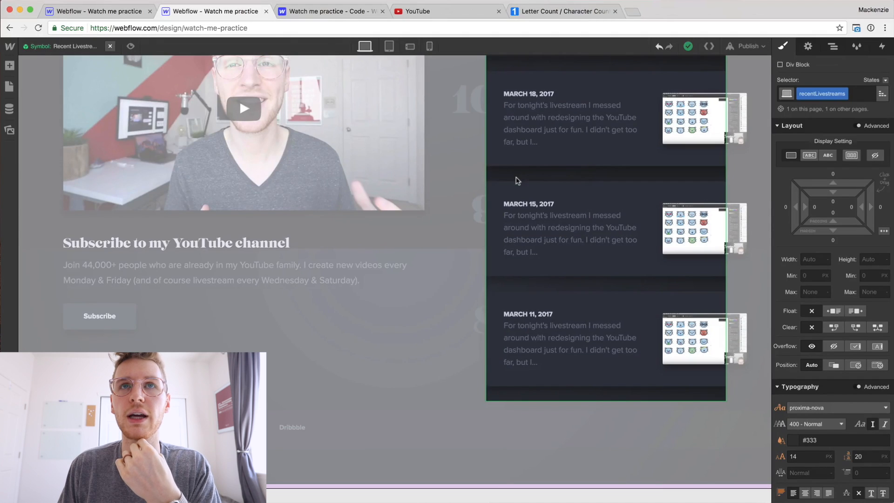
left_click(832, 46)
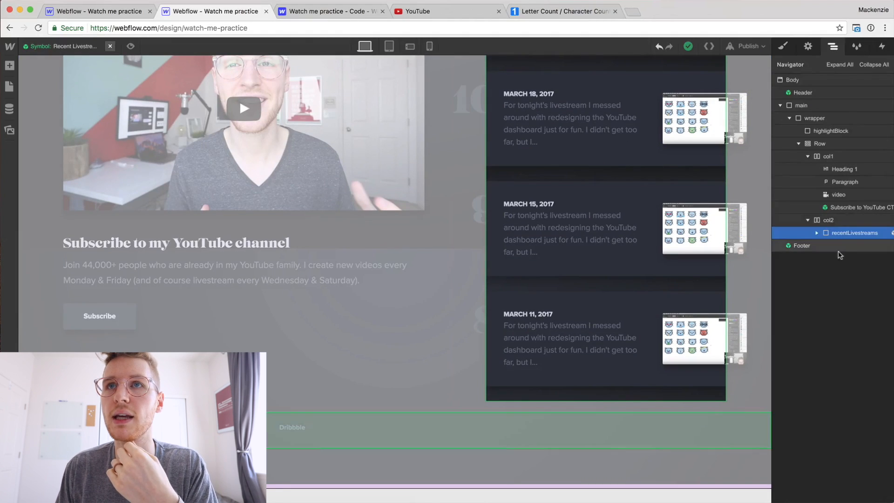
left_click(817, 233)
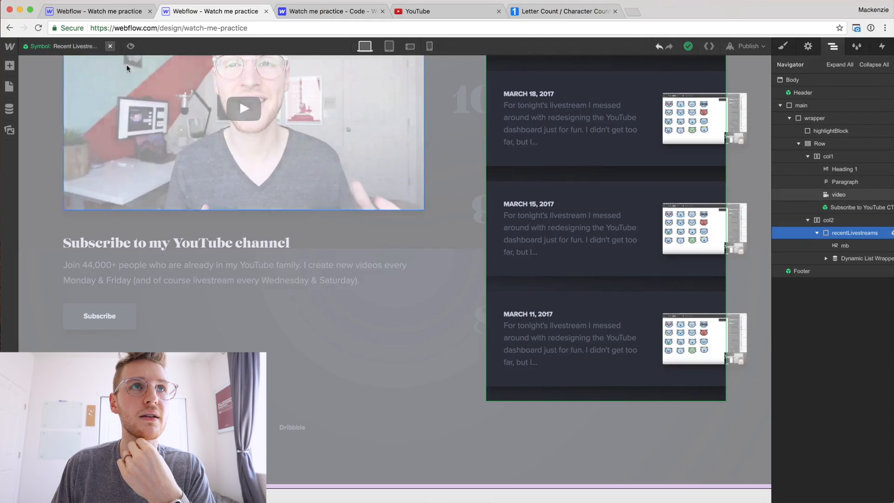
left_click(10, 66)
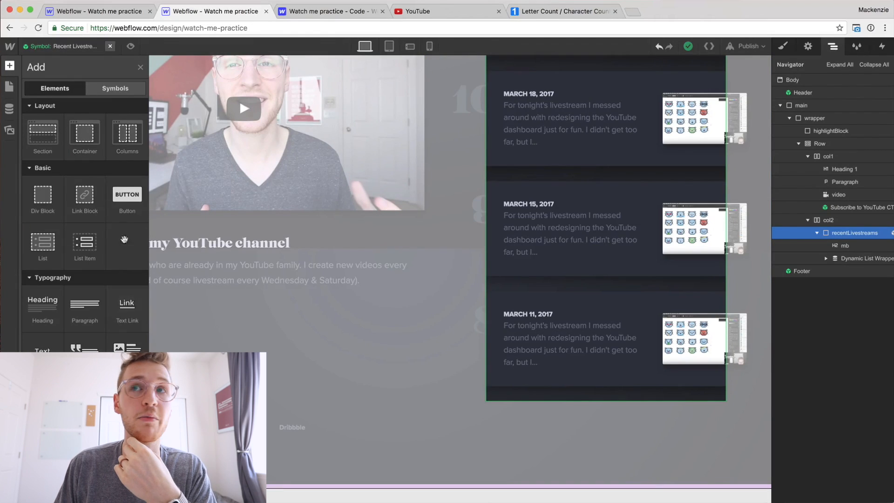
left_click_drag(124, 206, 848, 259)
left_click(827, 270)
left_click(845, 271)
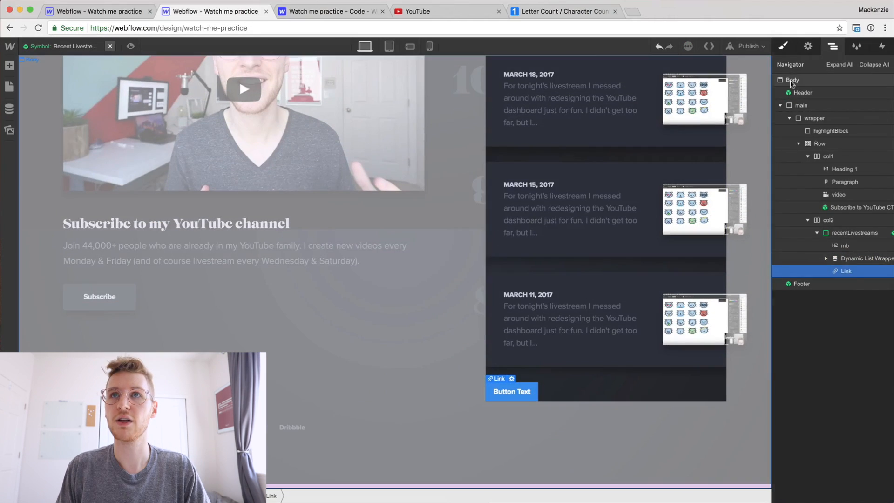
Apply the existing btn class to the new button under the recent livestreams
left_click(782, 47)
left_click(815, 94)
type("btn")
key("Return")
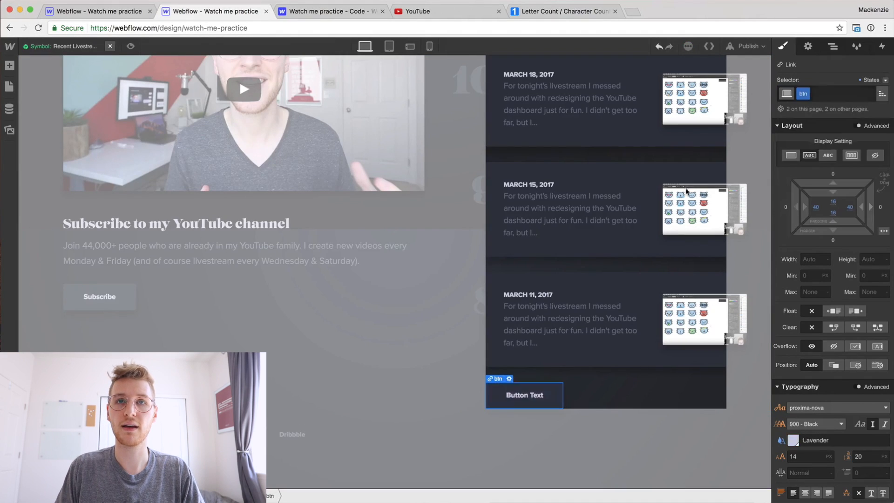
Label the button "View all livestreams" and leave the Recent Livestreams symbol's editing mode
double_click(515, 397)
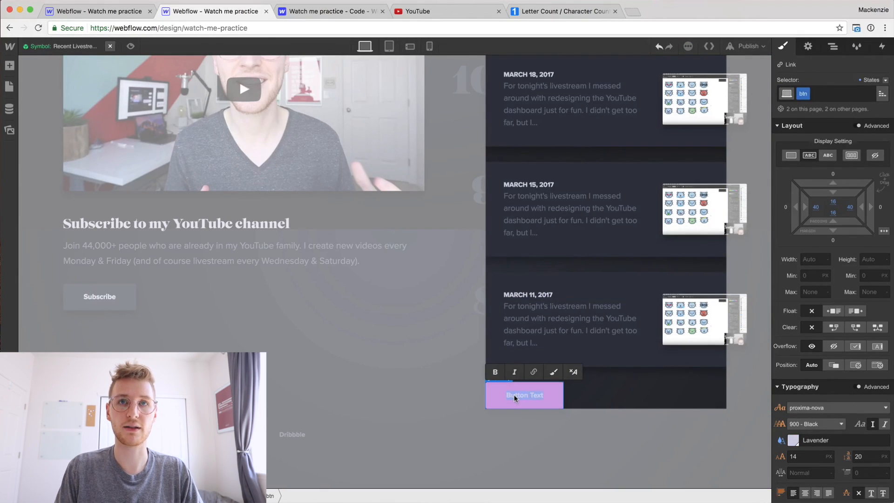
type("View all l")
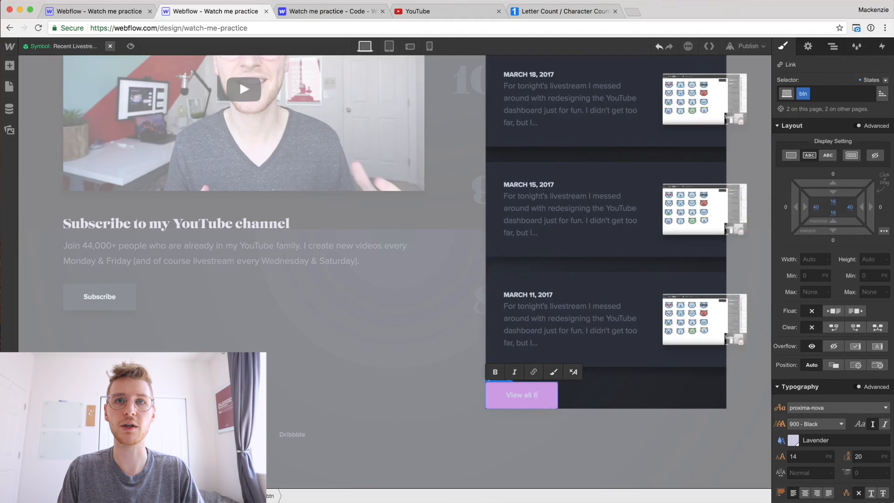
type("ivestreams")
left_click(639, 389)
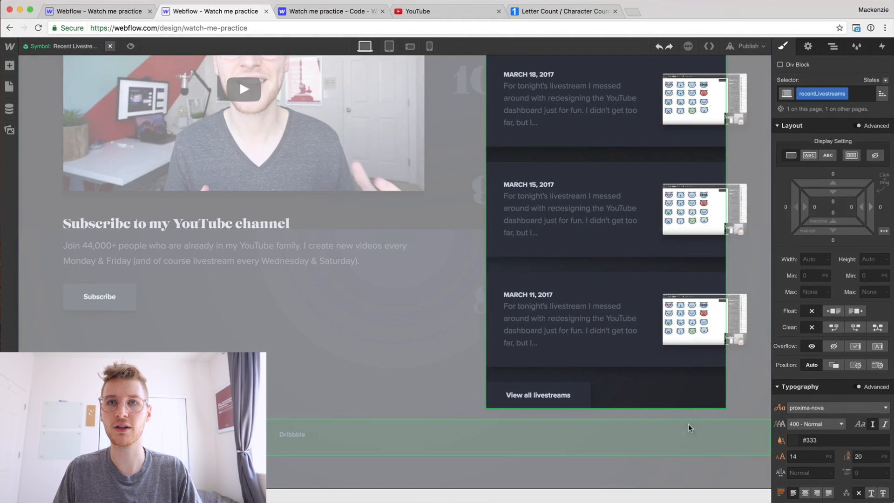
left_click(707, 427)
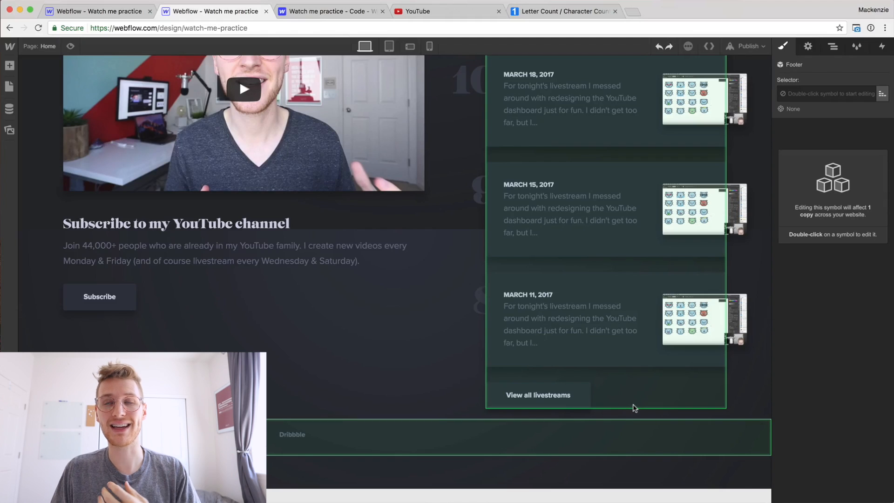
Review the built homepage, and look over the homepage and individual livestream mockups in Sketch
scroll(634, 408, "up", 6)
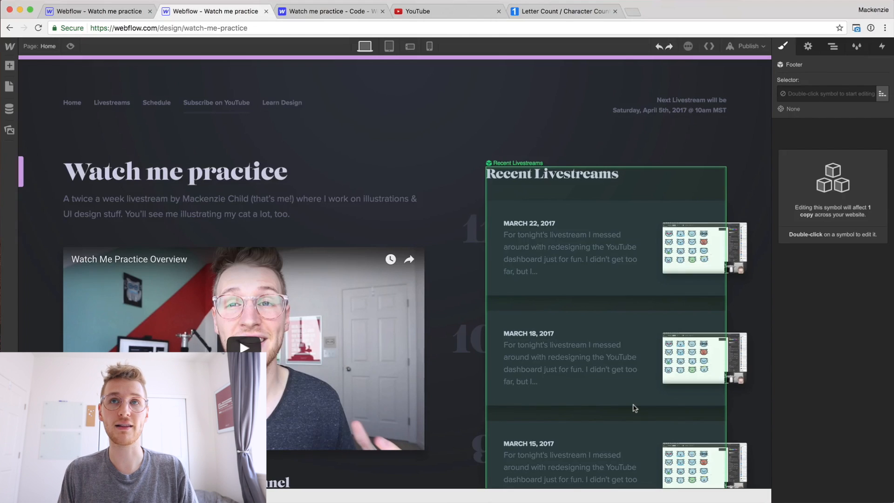
scroll(634, 408, "down", 6)
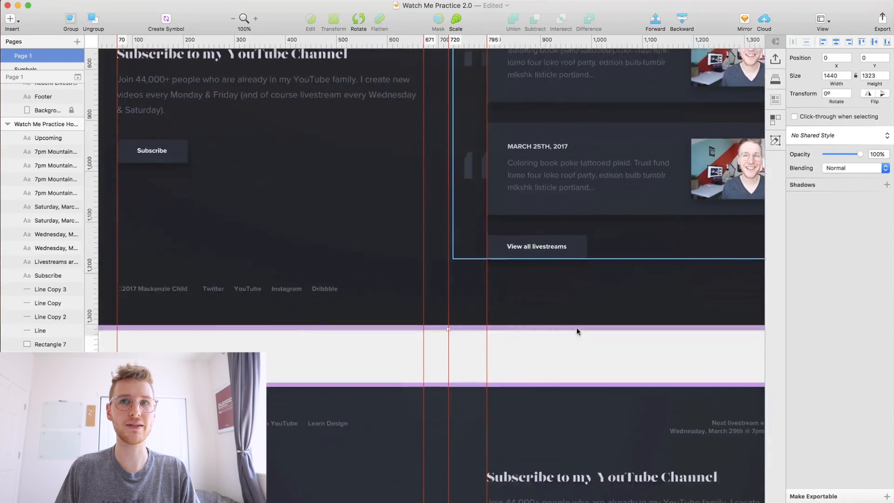
scroll(577, 327, "down", 5)
scroll(577, 328, "down", 8)
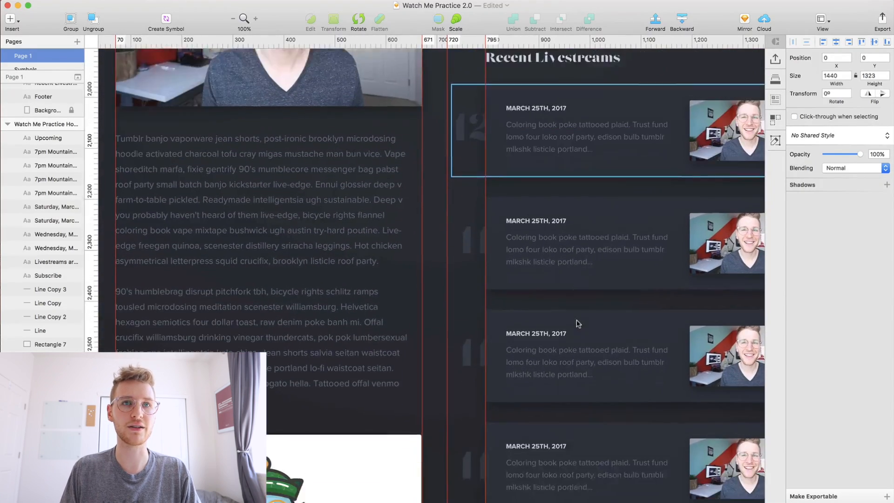
scroll(577, 321, "up", 7)
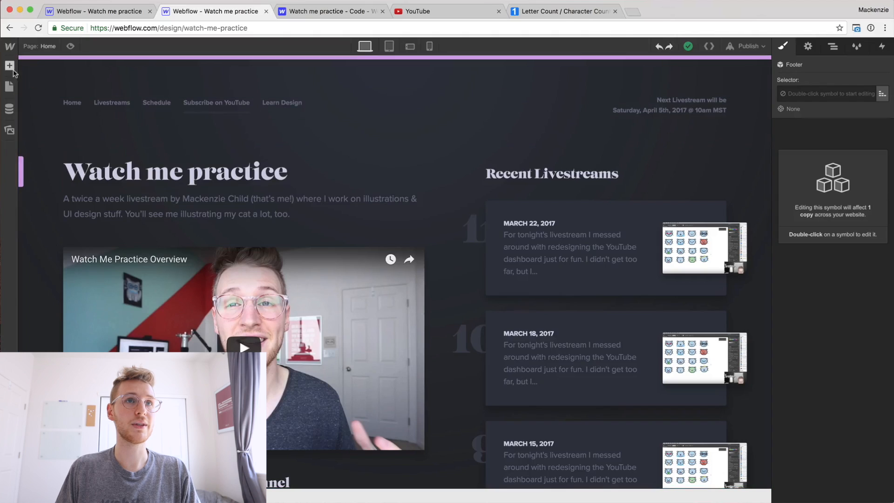
Open the Livestreams Template page and place the Header symbol at the top of its empty body
left_click(9, 86)
left_click(68, 198)
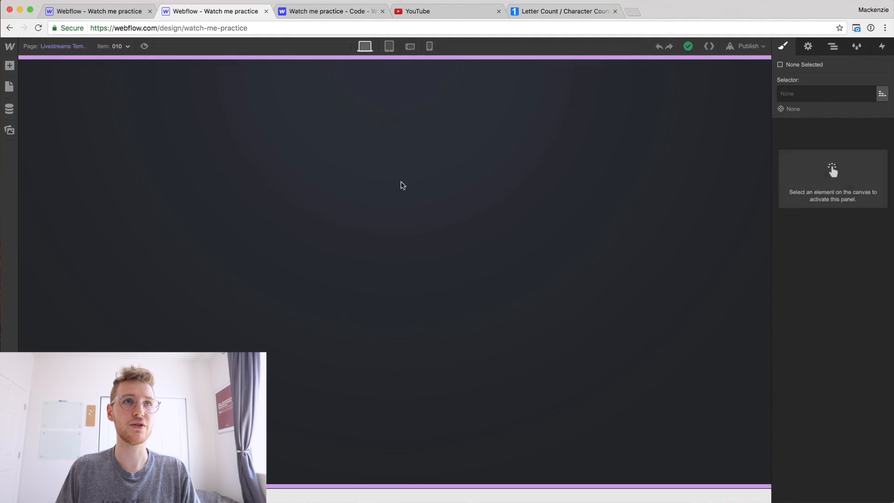
left_click(10, 65)
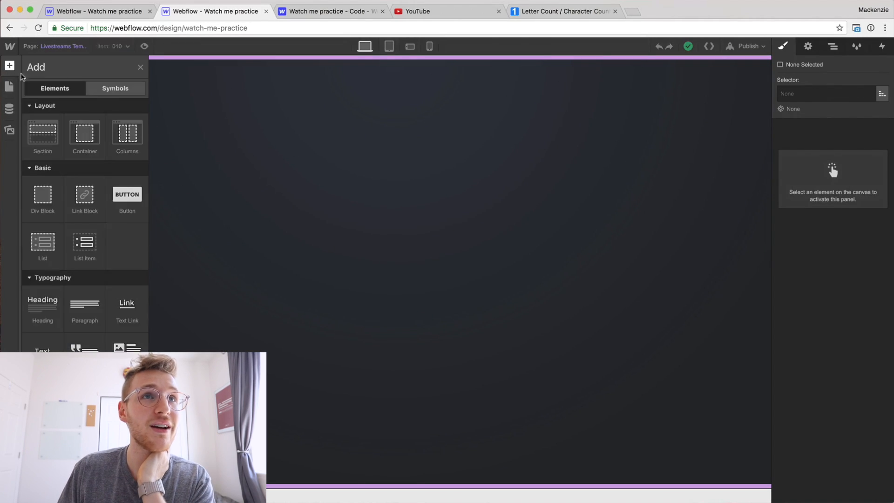
left_click(116, 92)
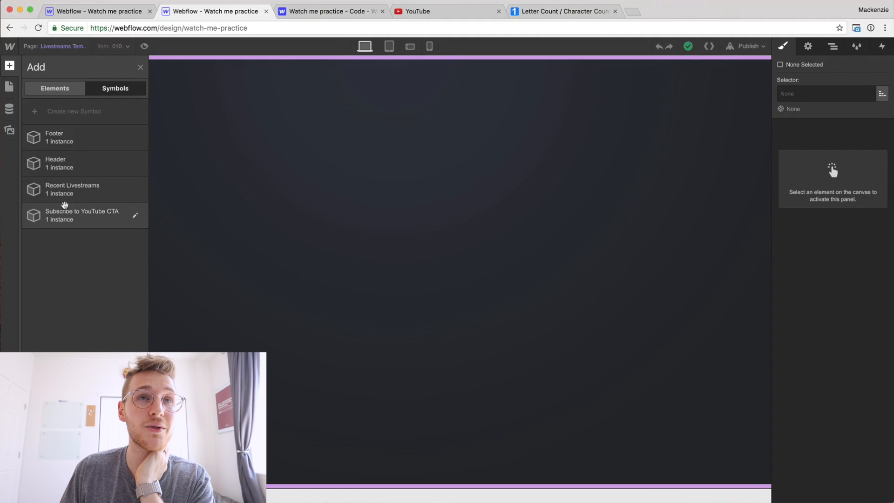
left_click_drag(64, 170, 256, 99)
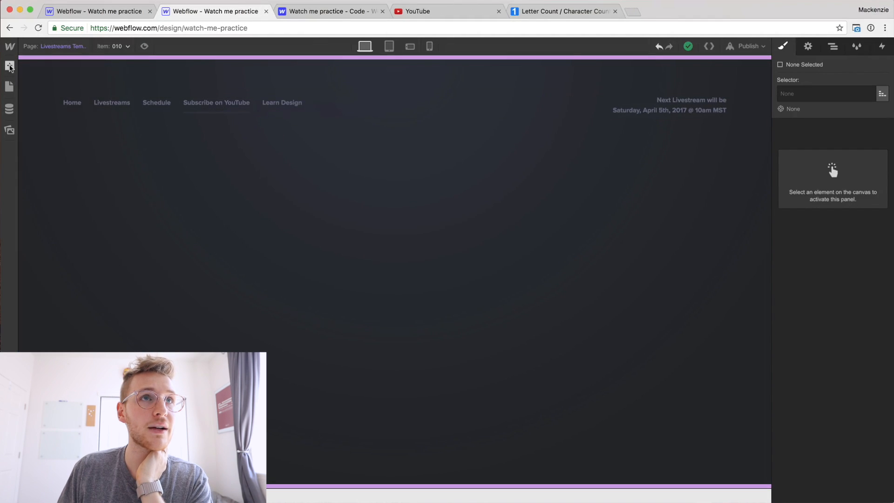
Copy the main section from the Home page and paste it below the header on the Livestreams Template page
left_click(9, 65)
left_click(38, 50)
left_click(43, 115)
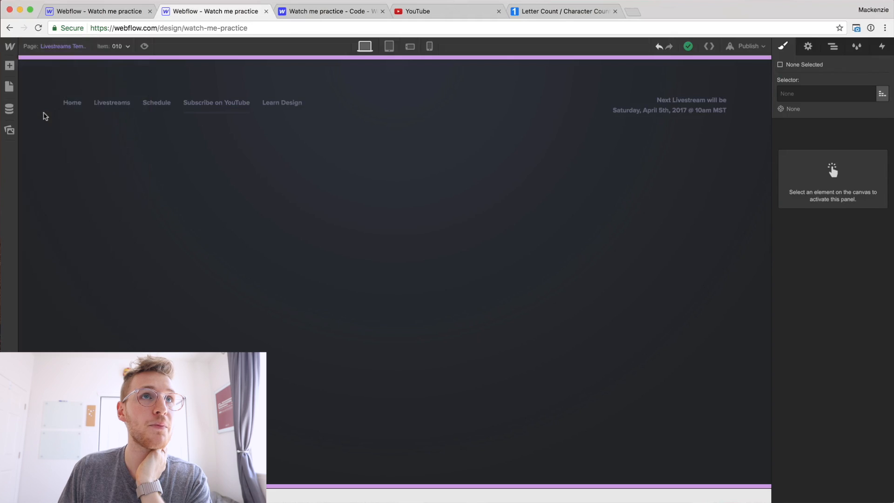
left_click(51, 47)
left_click(46, 102)
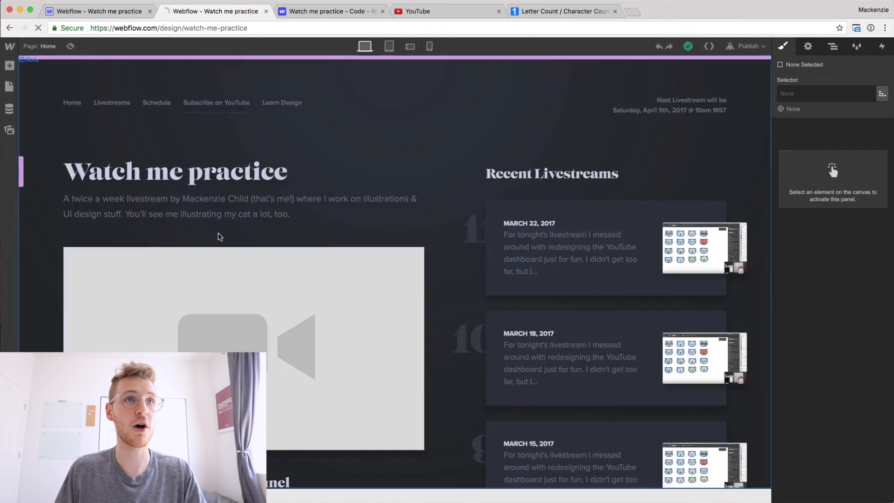
left_click(36, 229)
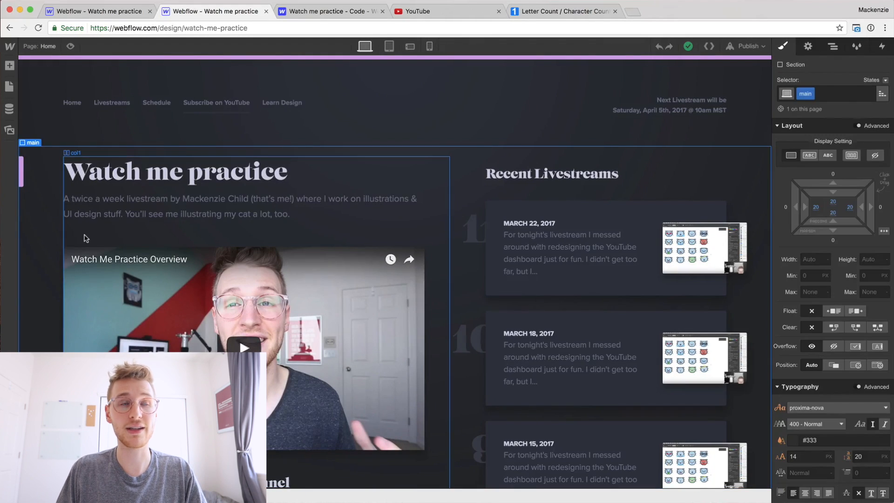
left_click(48, 48)
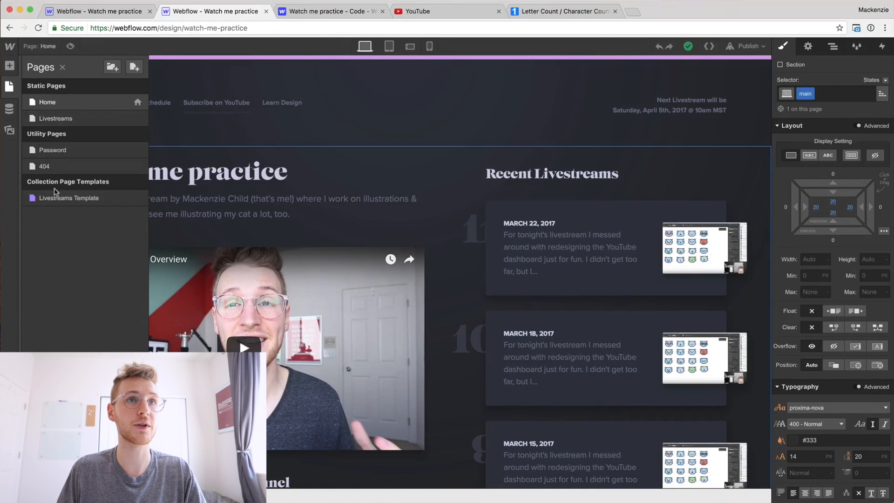
left_click(58, 197)
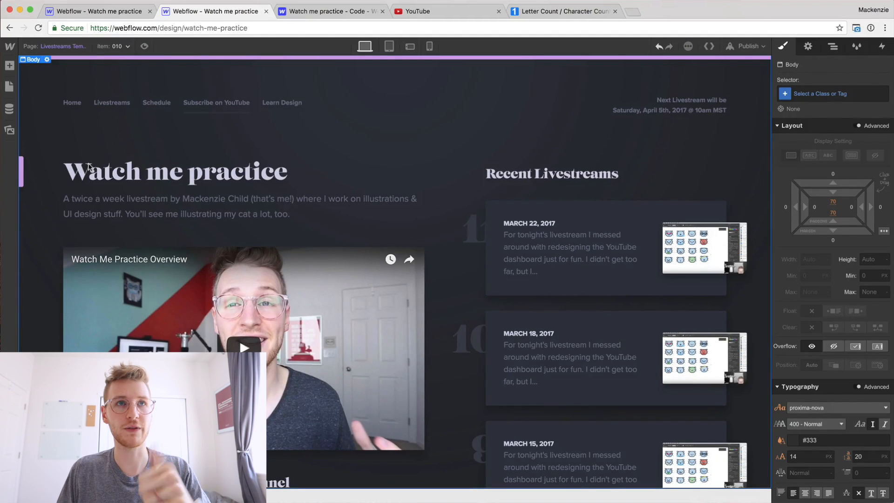
Add the Footer symbol below the main section of the Livestreams Template page
scroll(89, 166, "down", 5)
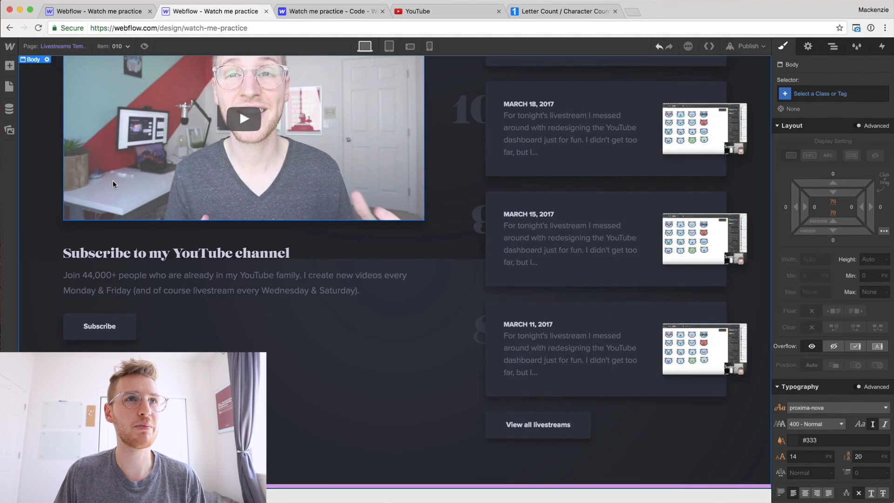
left_click(12, 66)
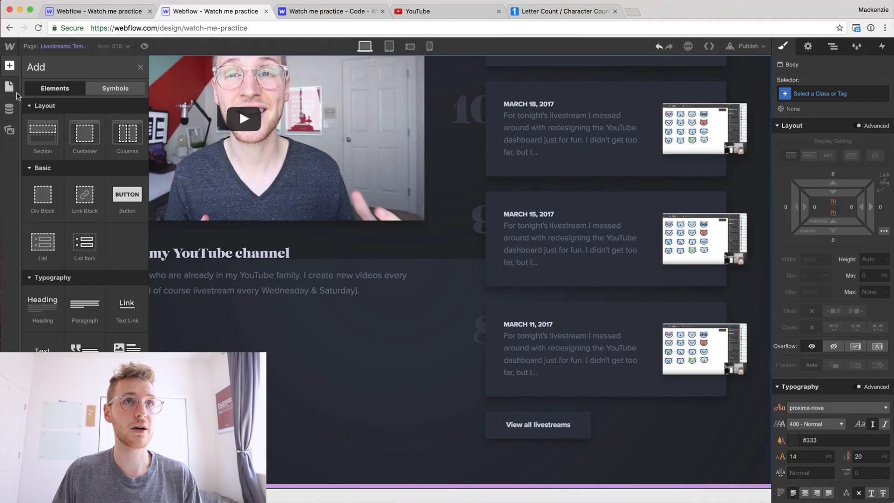
left_click(114, 104)
left_click(112, 89)
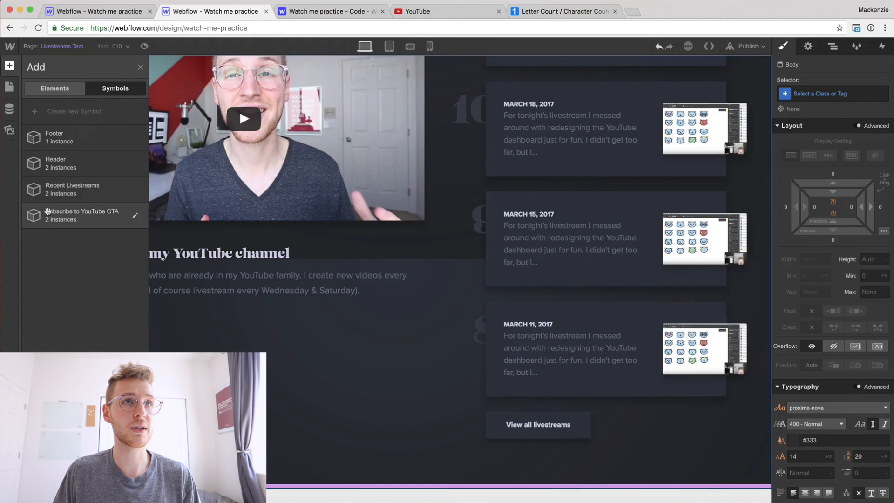
left_click_drag(55, 141, 289, 474)
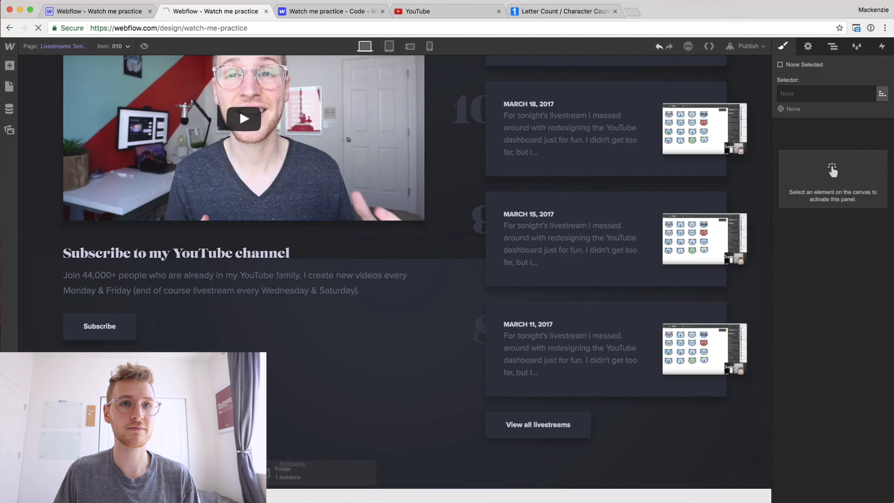
Bind the "Watch me practice" H1 heading's text to the Name field of the Livestreams collection
scroll(202, 183, "up", 5)
left_click(202, 184)
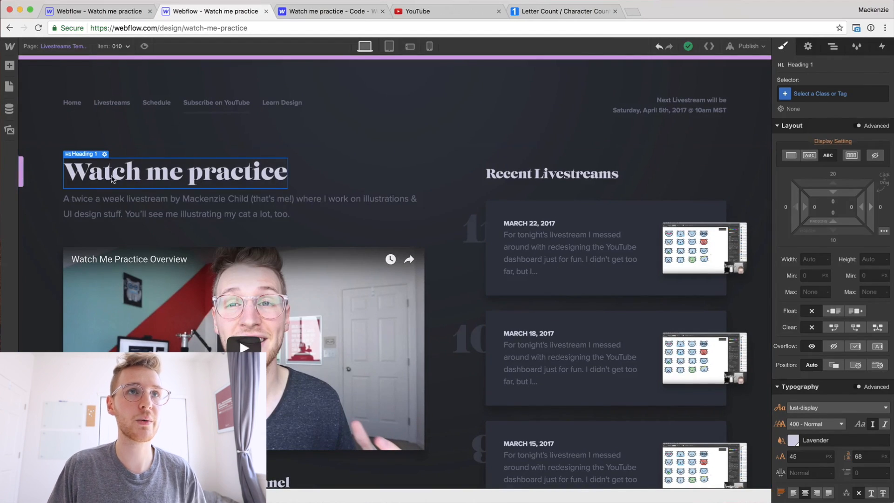
left_click(105, 154)
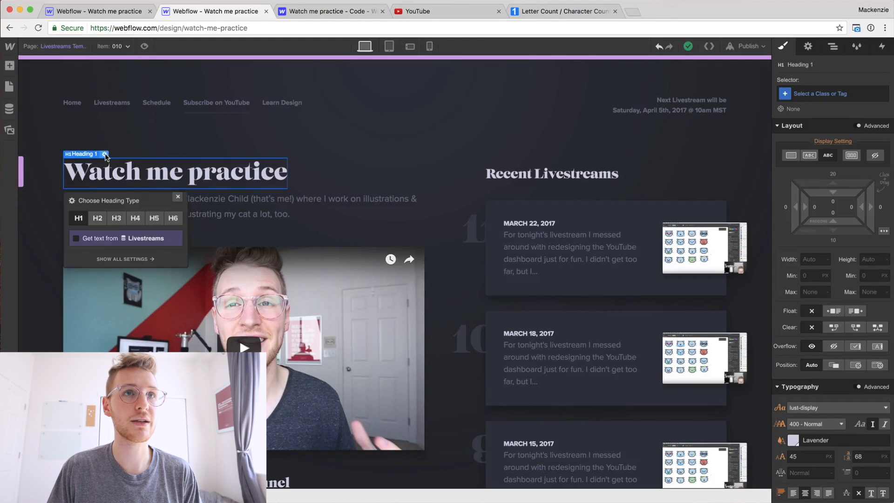
left_click(98, 242)
left_click(111, 250)
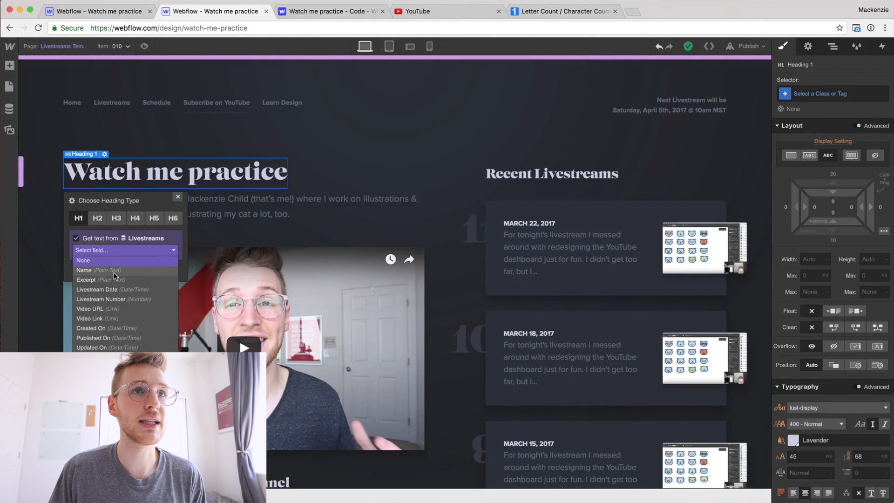
left_click(103, 270)
Delete the intro paragraph and the copied video element from the template's col1 column
left_click(234, 209)
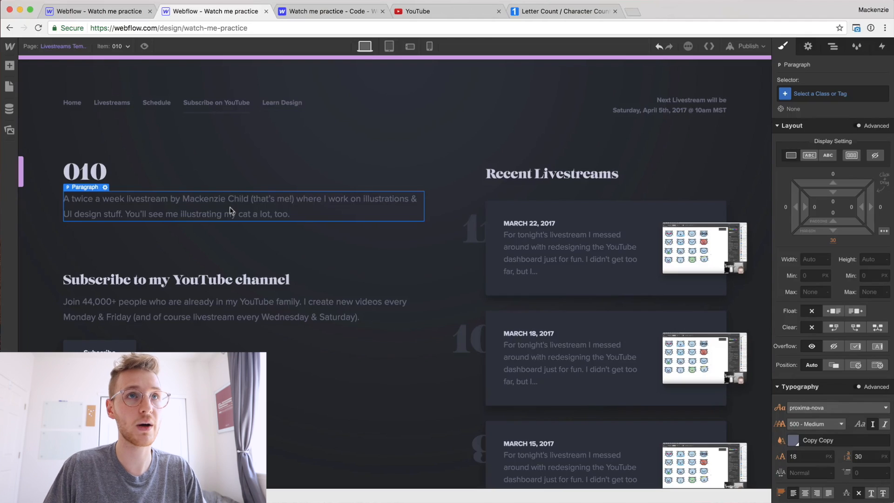
key("Delete")
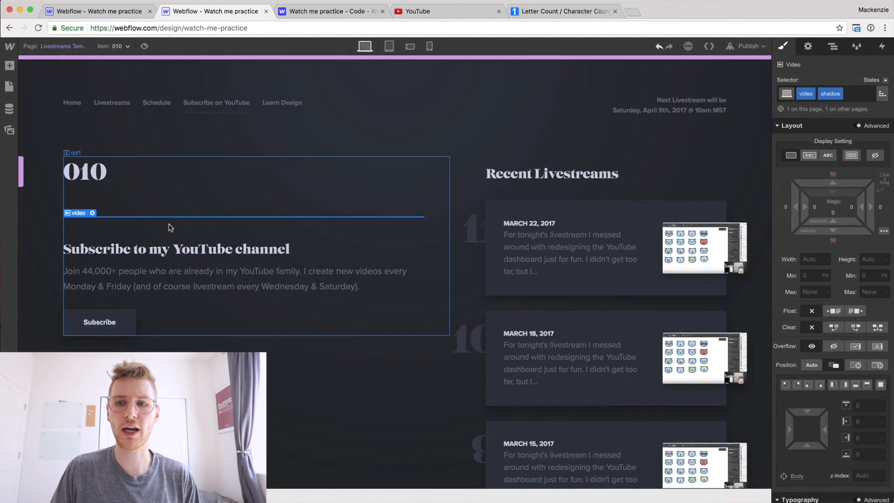
key("Escape")
left_click(836, 50)
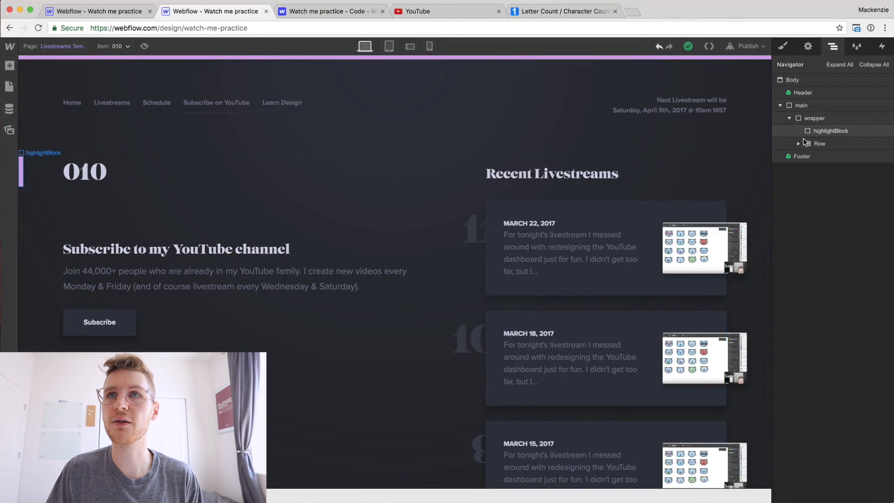
left_click(798, 143)
left_click(840, 184)
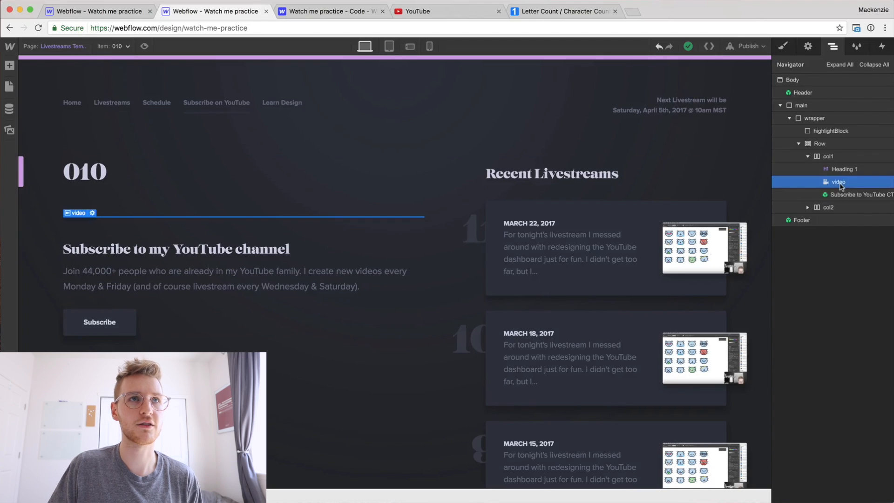
key("Delete")
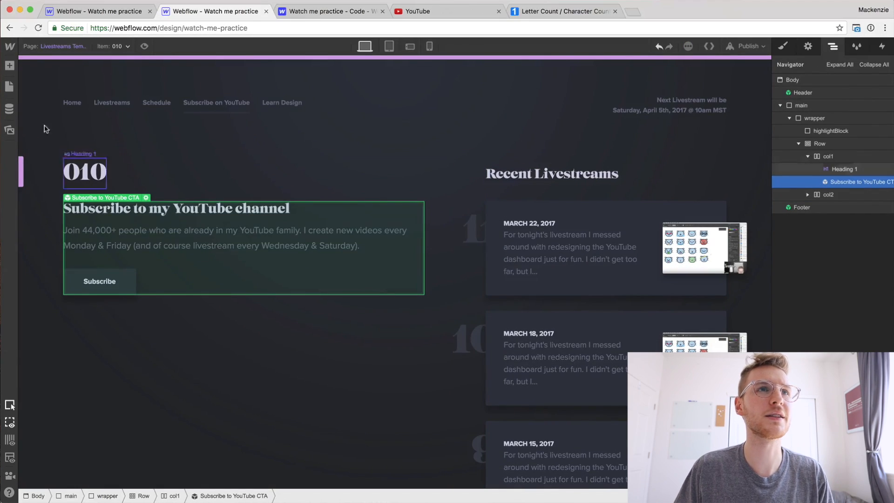
Insert a new Video element between the heading and the subscribe CTA, taking its video from the Livestreams Video field
key("a")
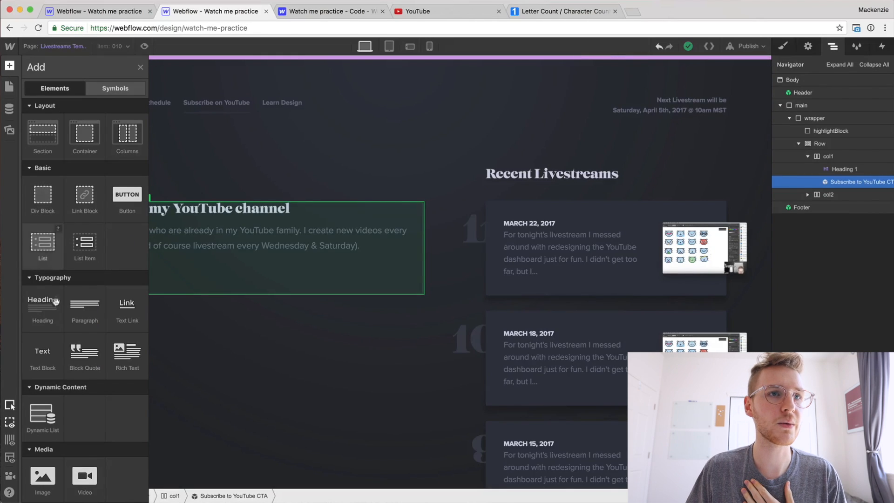
left_click_drag(84, 475, 186, 188)
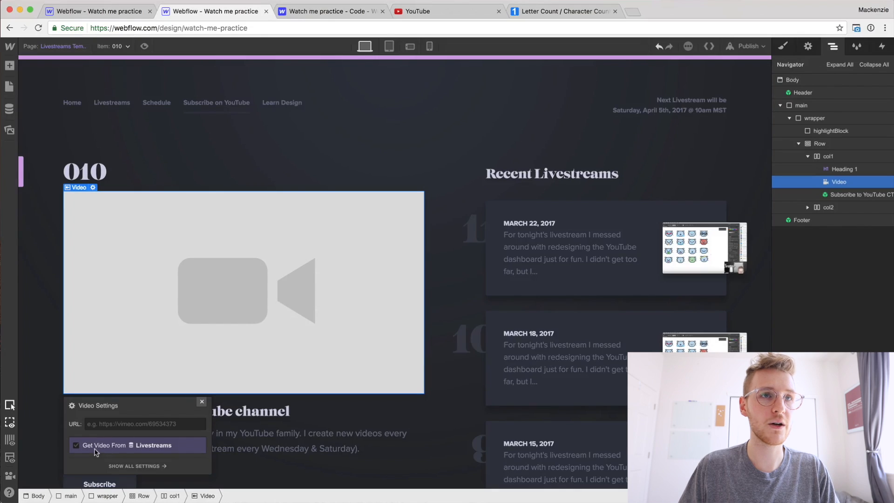
left_click(92, 456)
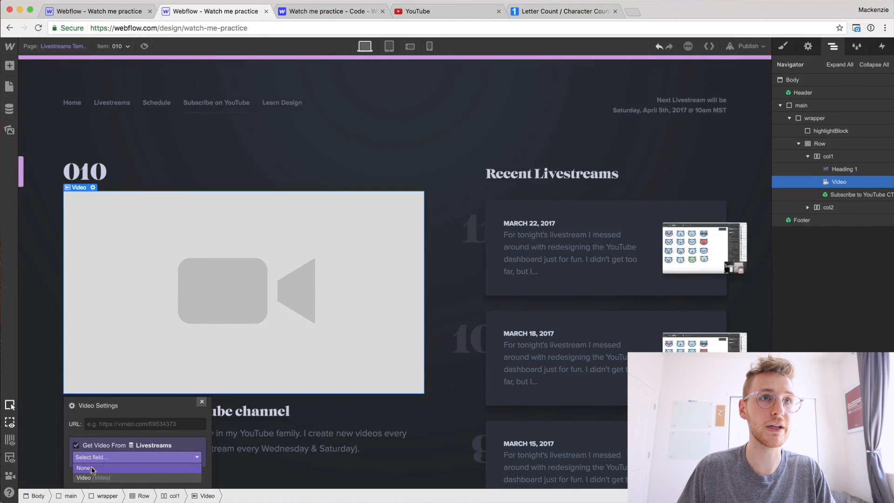
left_click(93, 477)
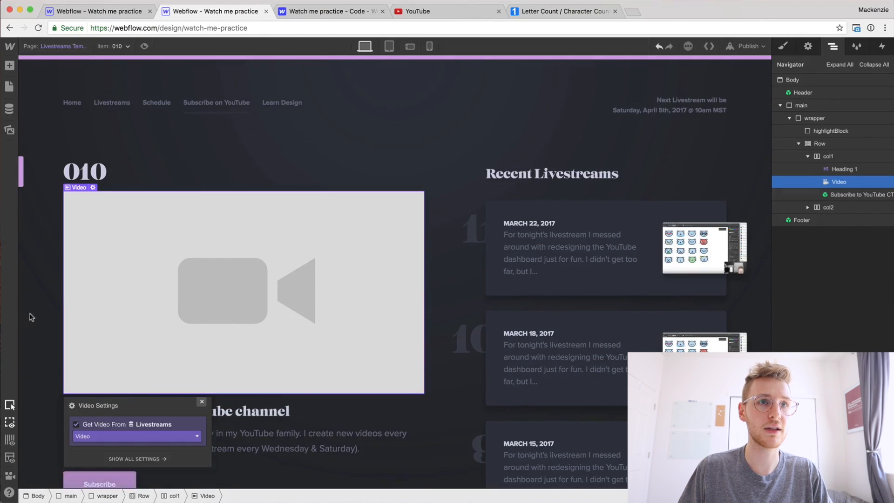
left_click(34, 283)
scroll(174, 459, "down", 3)
scroll(174, 319, "up", 3)
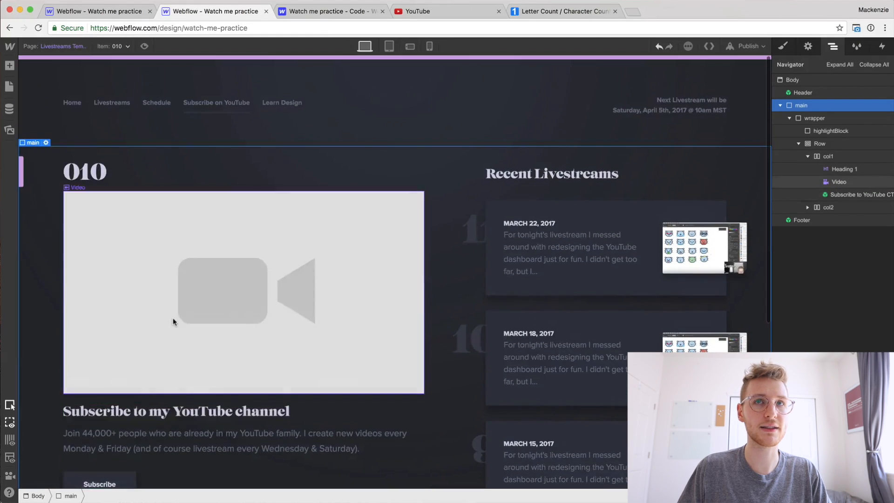
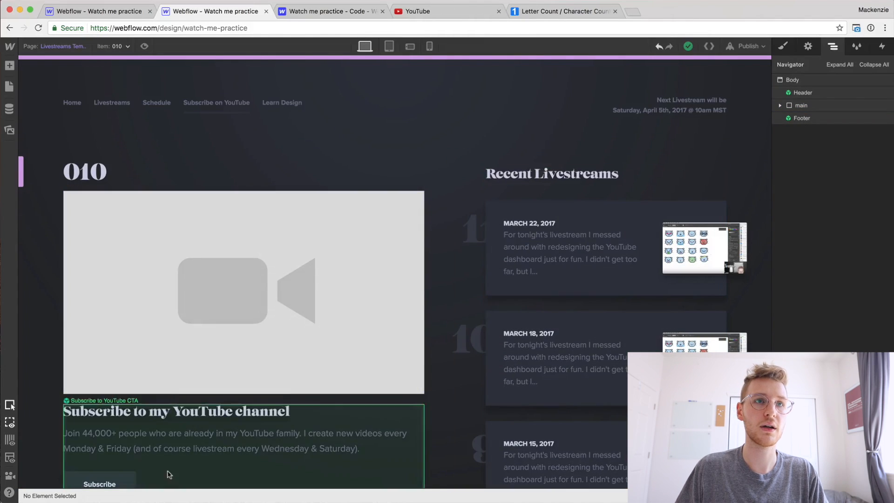
Move the Subscribe to YouTube CTA symbol above Recent Livestreams in col2, and add a Rich Text element below the video
left_click(143, 433)
left_click_drag(144, 432, 529, 166)
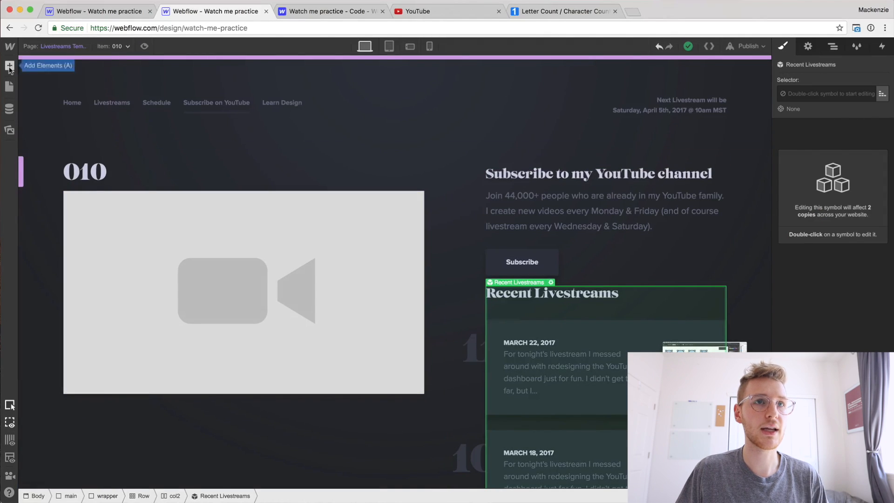
left_click(10, 67)
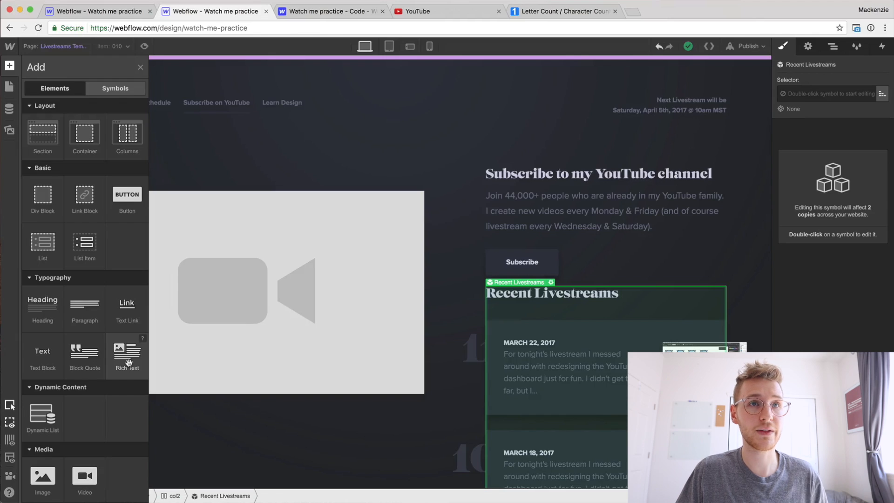
left_click_drag(129, 362, 136, 390)
left_click(185, 286)
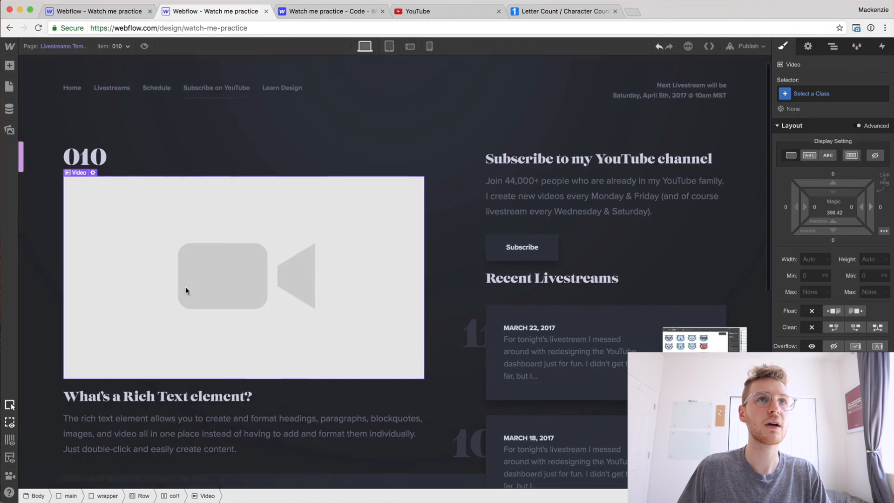
Switch the template preview to livestream item 011 and check the Video element's settings
left_click(124, 46)
scroll(112, 140, "down", 2)
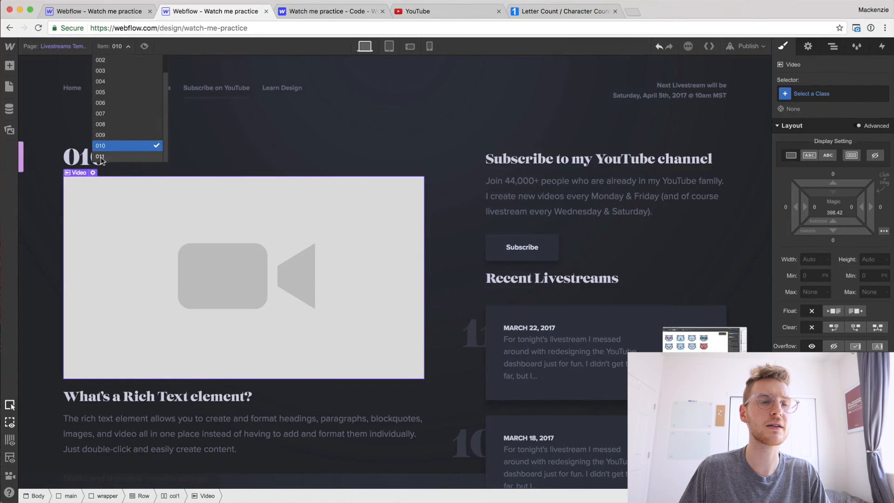
left_click(101, 157)
double_click(186, 256)
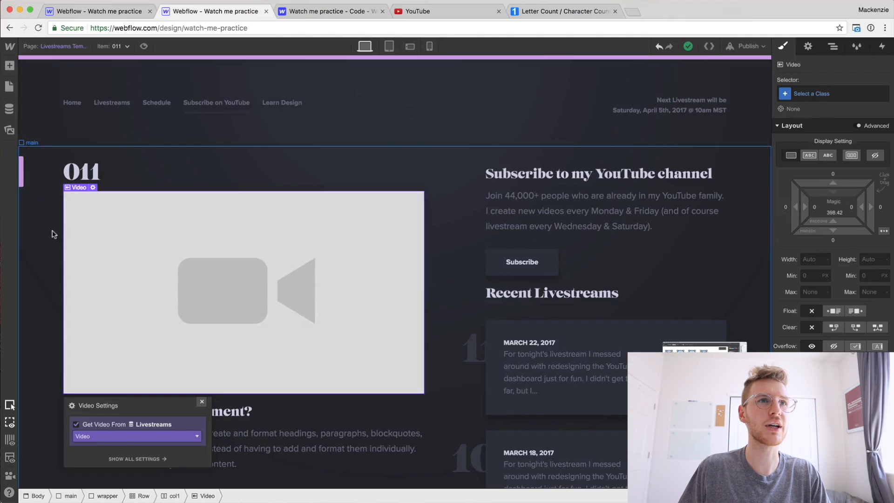
Open livestream item 011 in the Livestreams collection to check its content
left_click(9, 108)
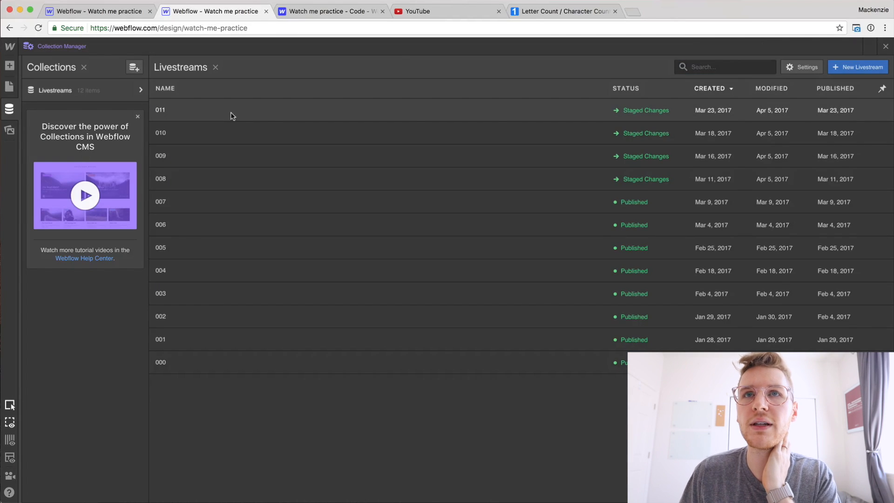
left_click(232, 116)
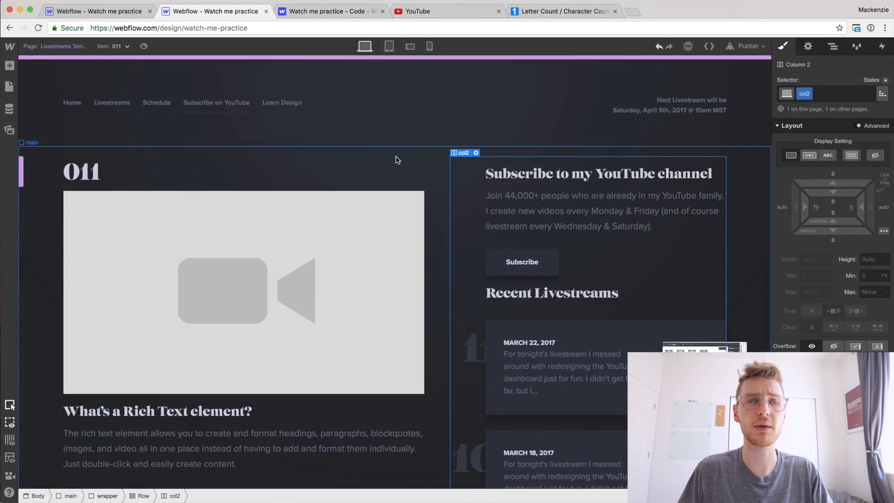
Reload the site in the Designer and reopen the Livestreams Template page
left_click(397, 160)
key("super+r")
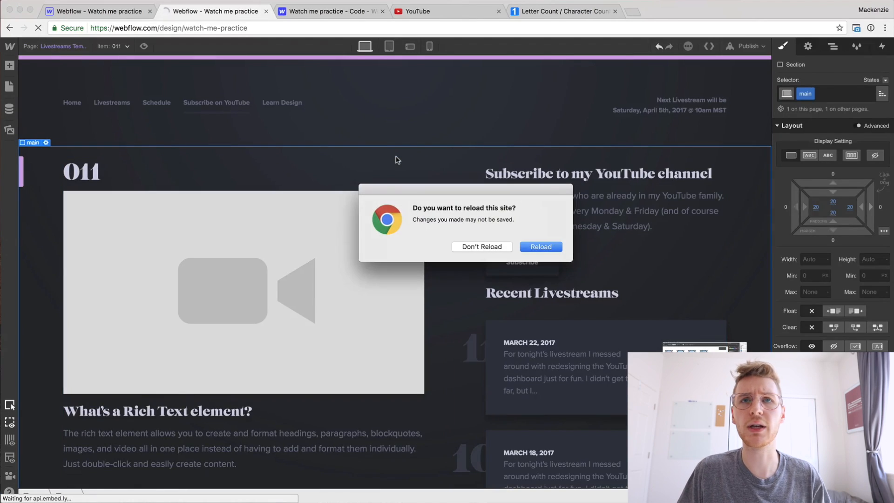
left_click(541, 247)
left_click(9, 86)
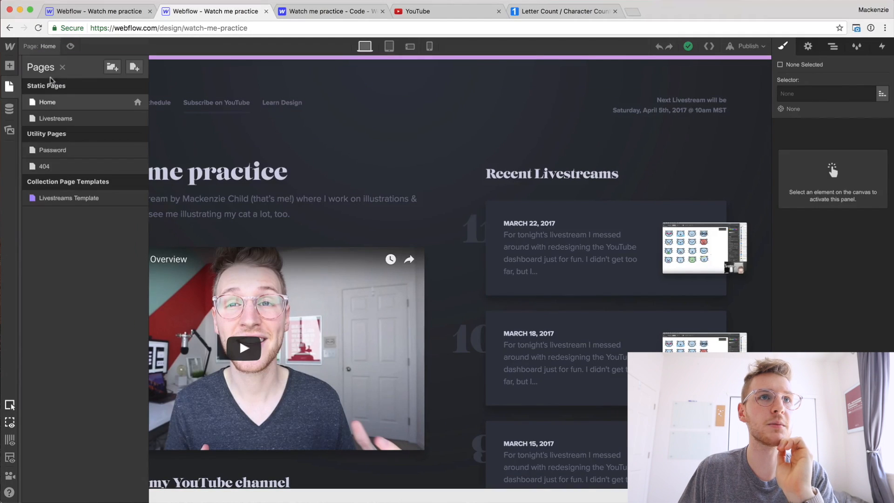
left_click(65, 195)
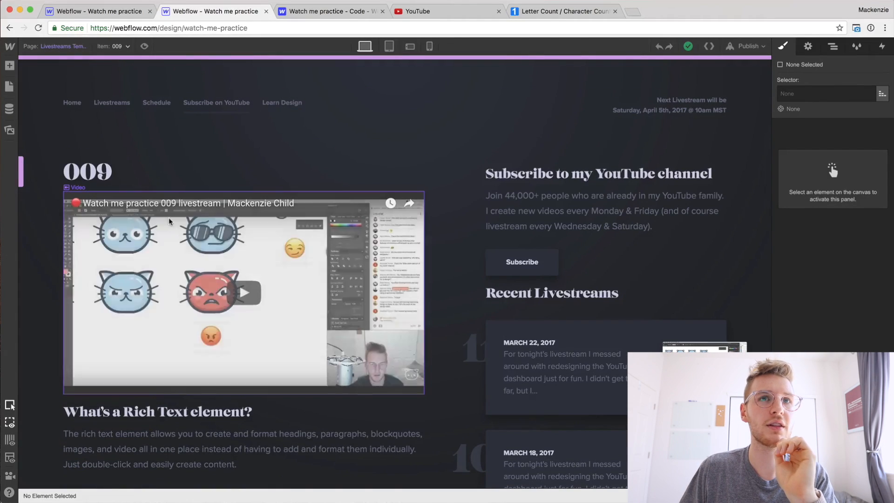
Bind the Rich Text block below the video to the Livestreams Show Notes field
left_click(169, 217)
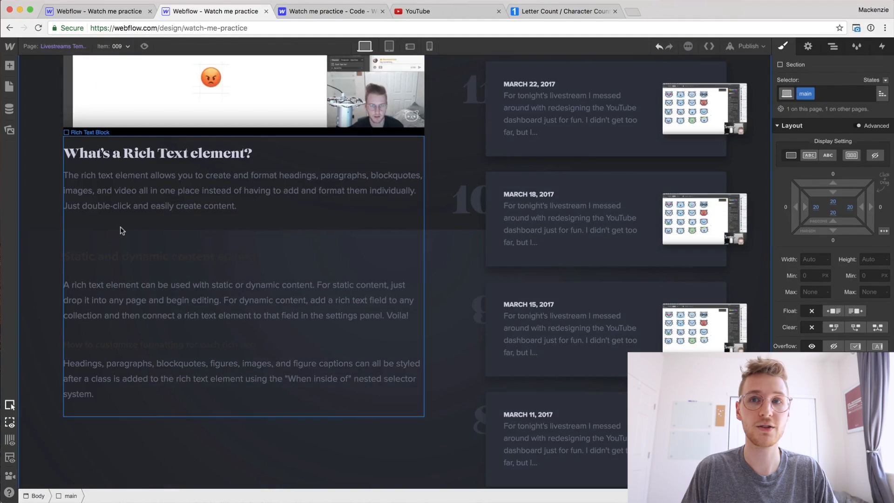
key("super+z")
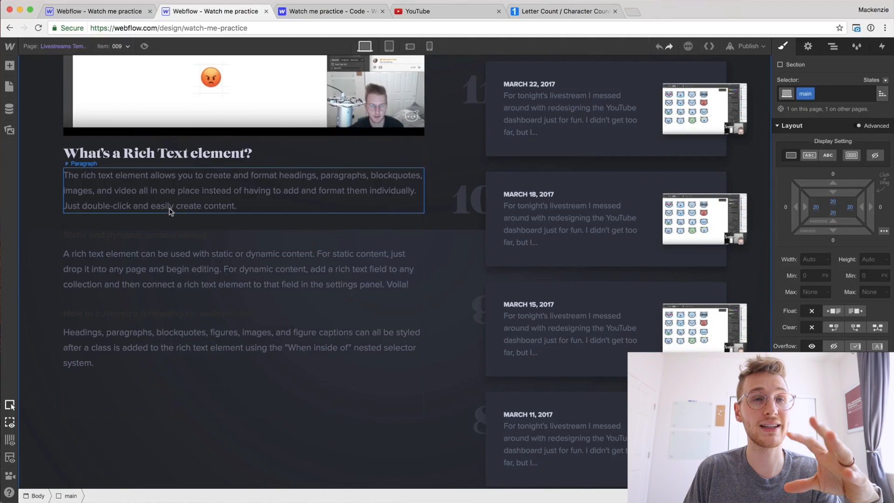
double_click(200, 185)
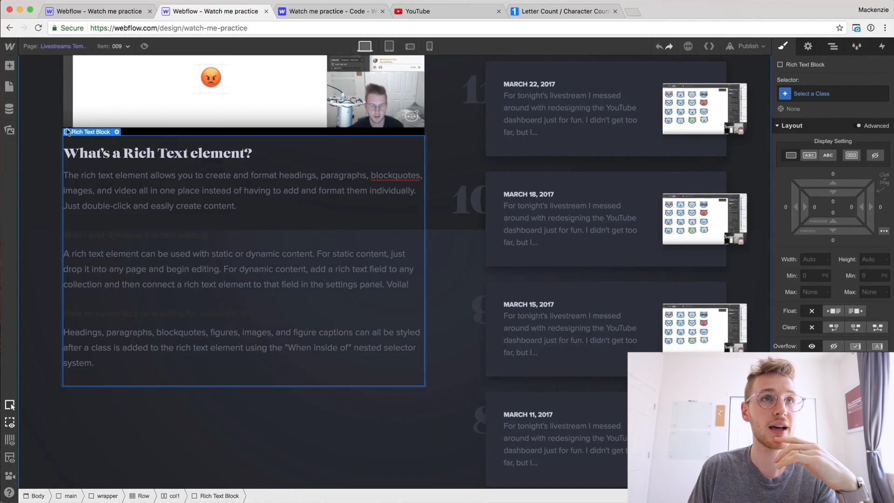
left_click(117, 132)
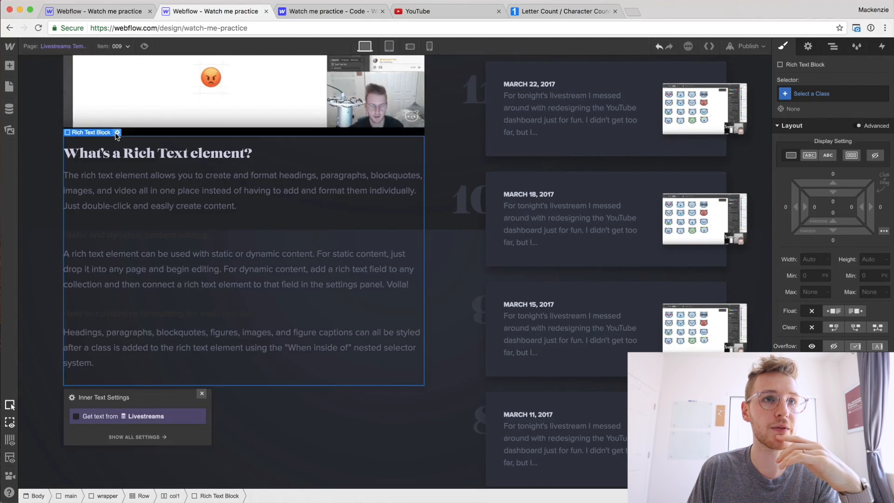
left_click(93, 418)
left_click(108, 429)
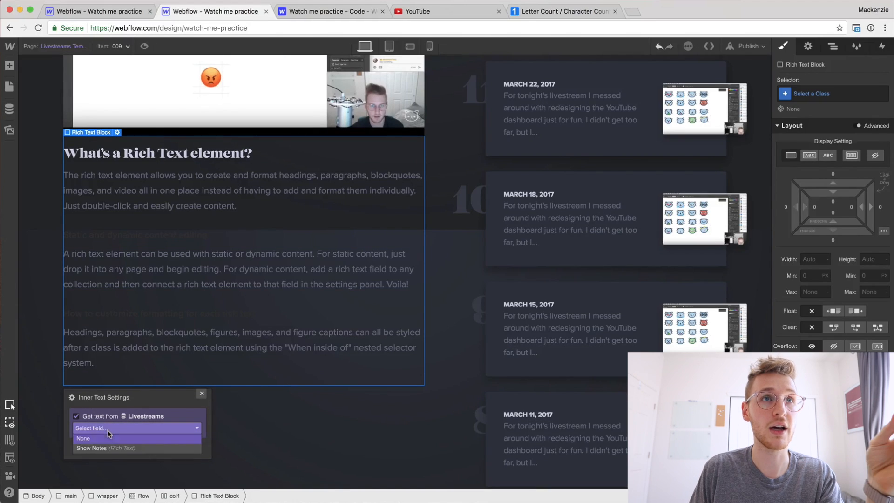
left_click(110, 445)
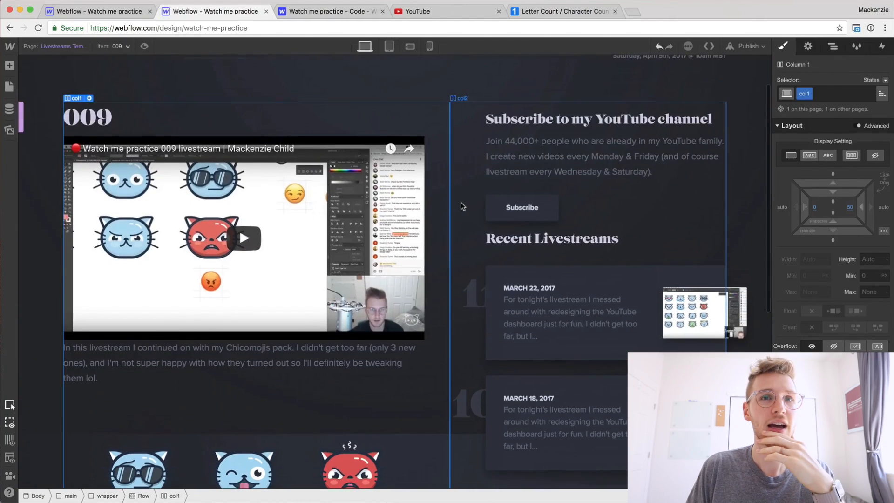
scroll(460, 206, "down", 4)
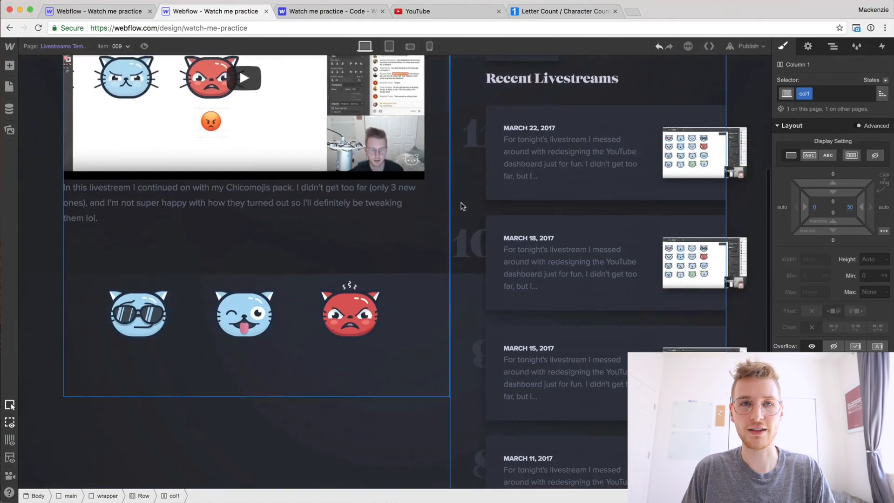
Switch to Sketch and examine the show notes text and image in the individual livestream mockup
key("super+Tab")
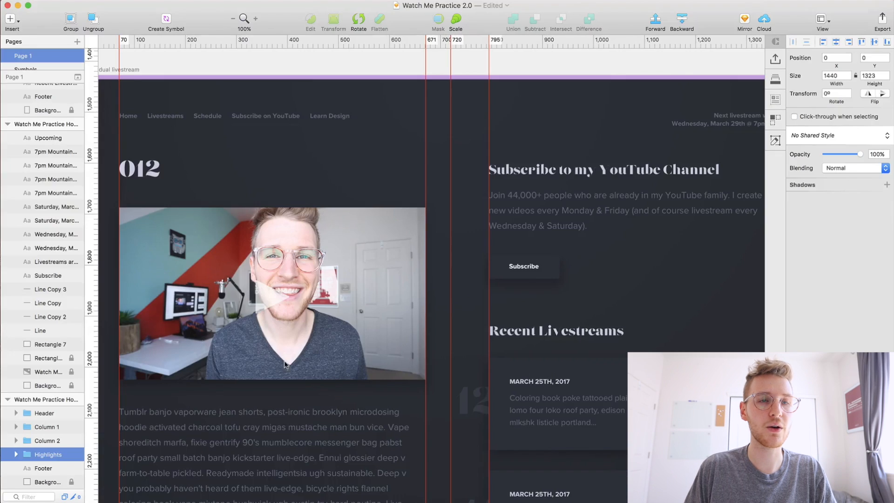
scroll(269, 391, "down", 5)
scroll(269, 391, "down", 10)
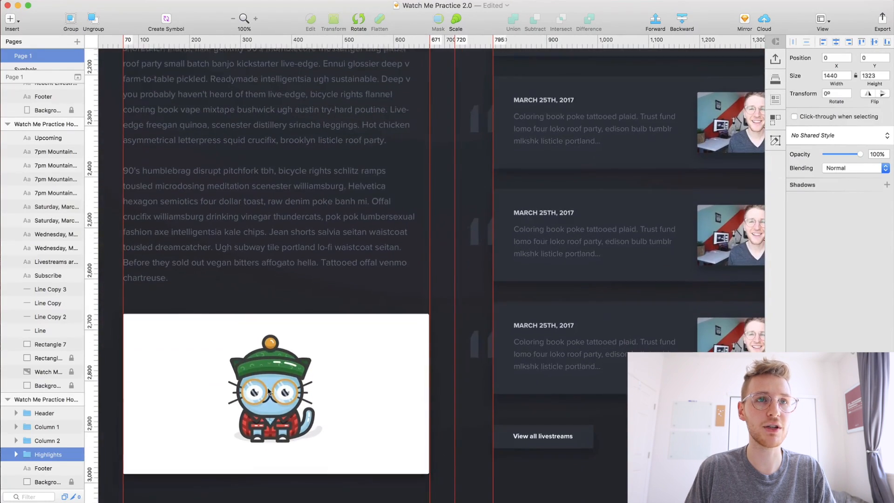
Return to Webflow and undo the Rich Text block's Show Notes binding
key("super+Tab")
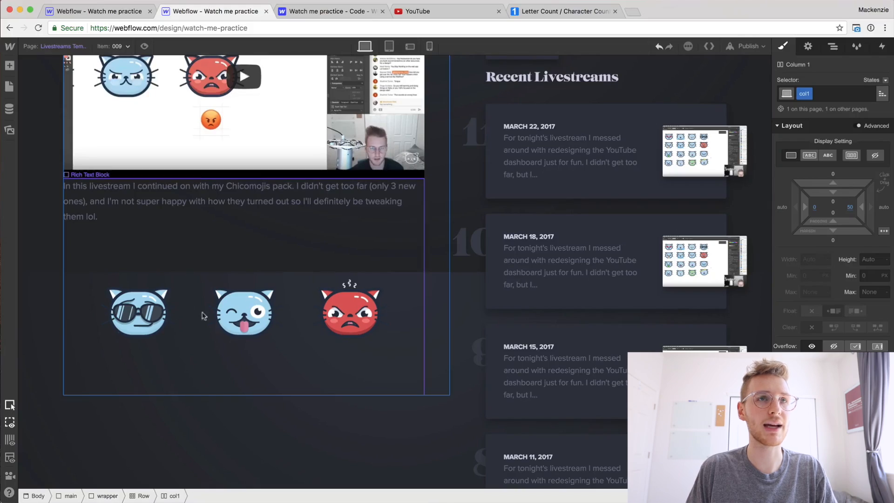
left_click(84, 192)
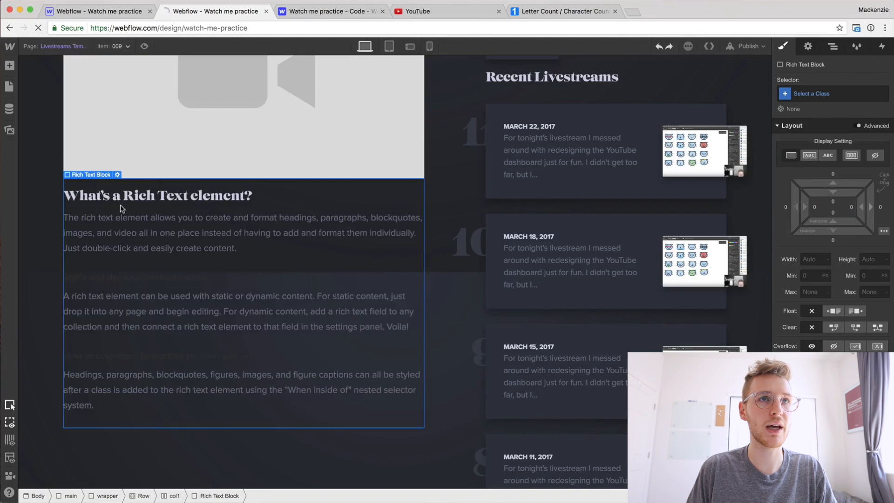
Apply the existing video class to the template's Video element
scroll(116, 187, "up", 5)
left_click(321, 255)
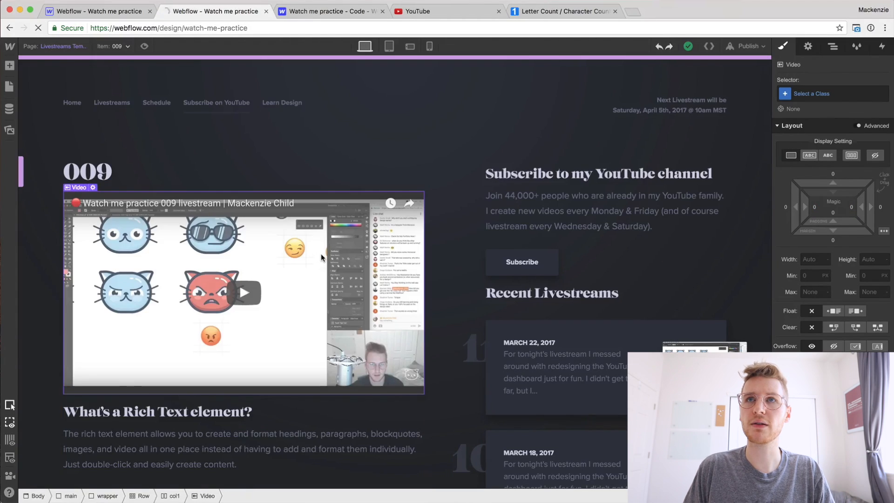
left_click(805, 95)
type("video")
key("Return")
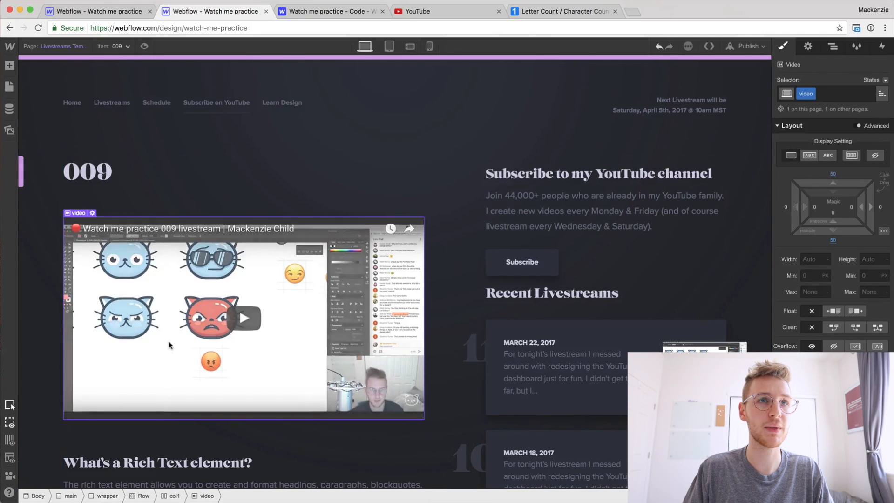
Insert a livestream screenshot image below the Rich Text block's first paragraph and set it to full column width
scroll(169, 345, "down", 5)
double_click(243, 302)
key("Return")
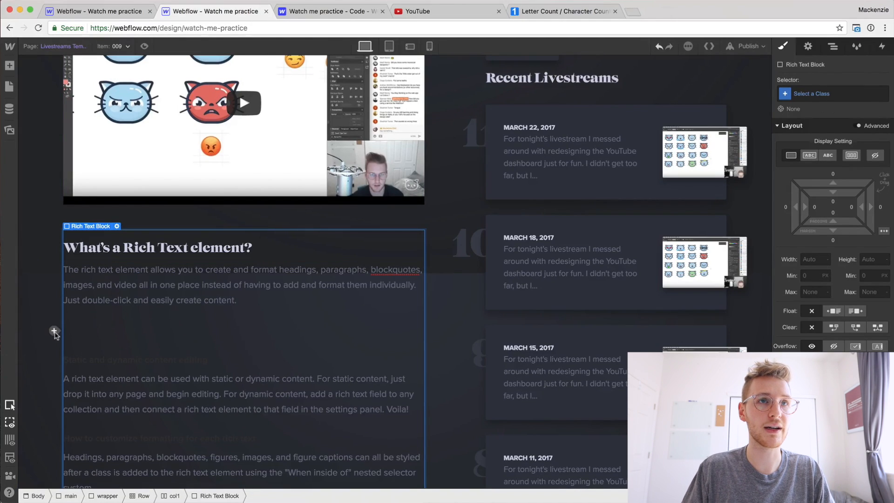
left_click(54, 331)
left_click(74, 331)
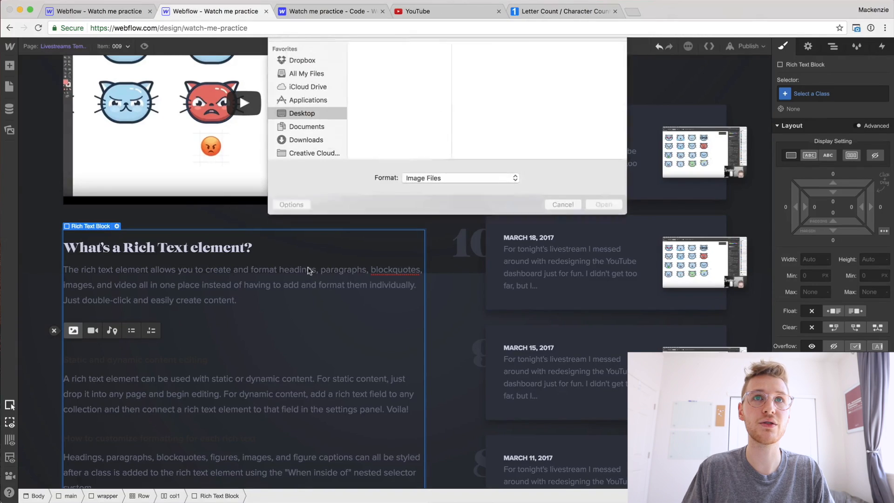
double_click(378, 63)
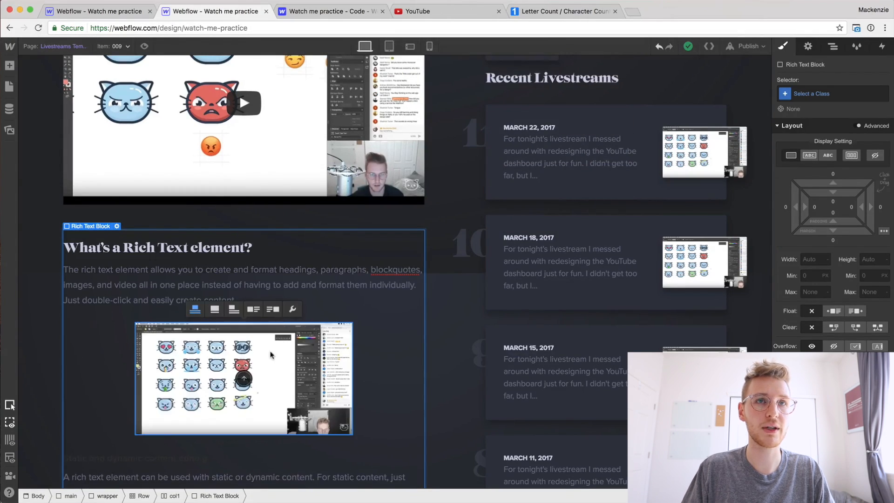
left_click(215, 309)
scroll(343, 196, "down", 3)
left_click(343, 196)
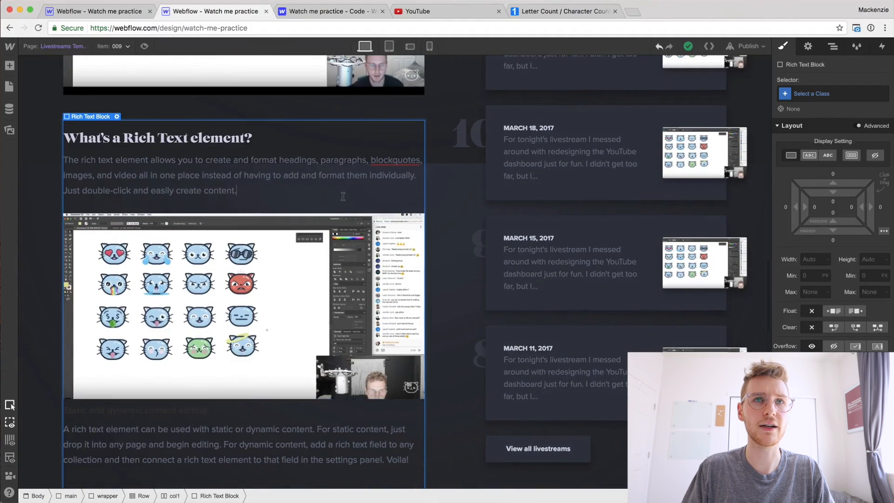
Give the Rich Text block the class showNotes
left_click(359, 246)
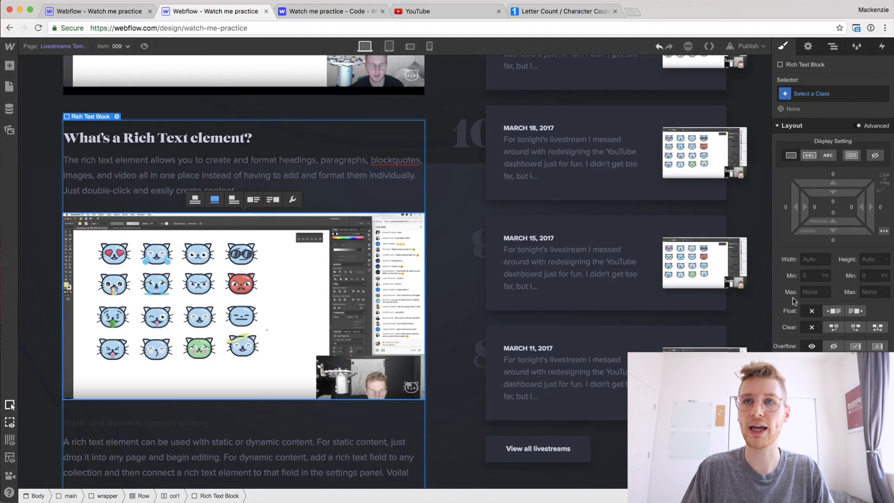
scroll(780, 278, "down", 5)
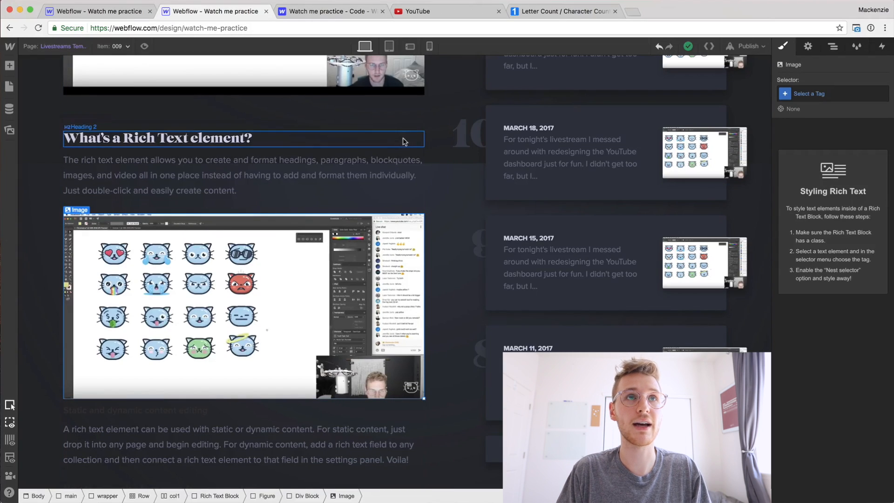
left_click(422, 154)
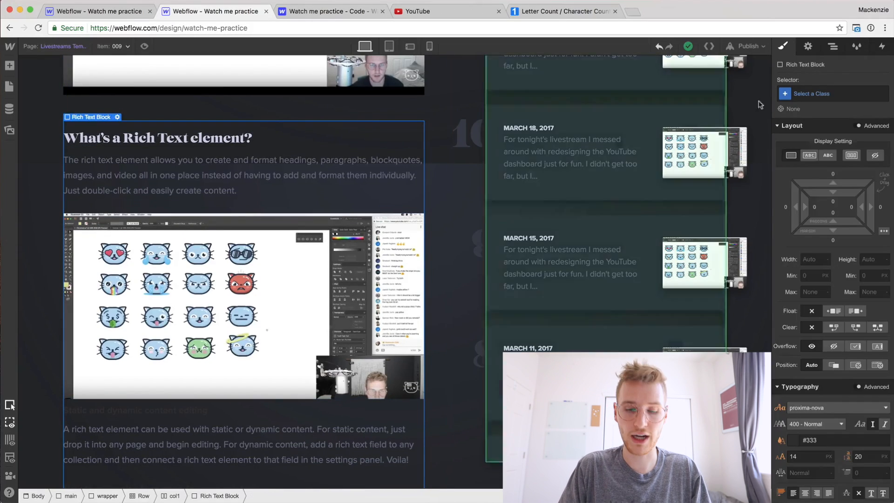
left_click(810, 94)
type("showNotes")
key("Return")
Target the Rich Text image with the All Images tag selector, nested inside showNotes
left_click(360, 240)
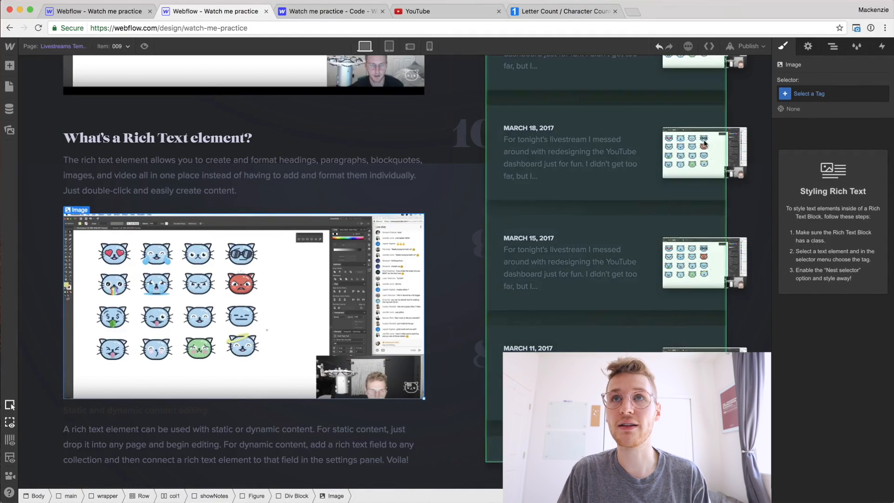
left_click(832, 95)
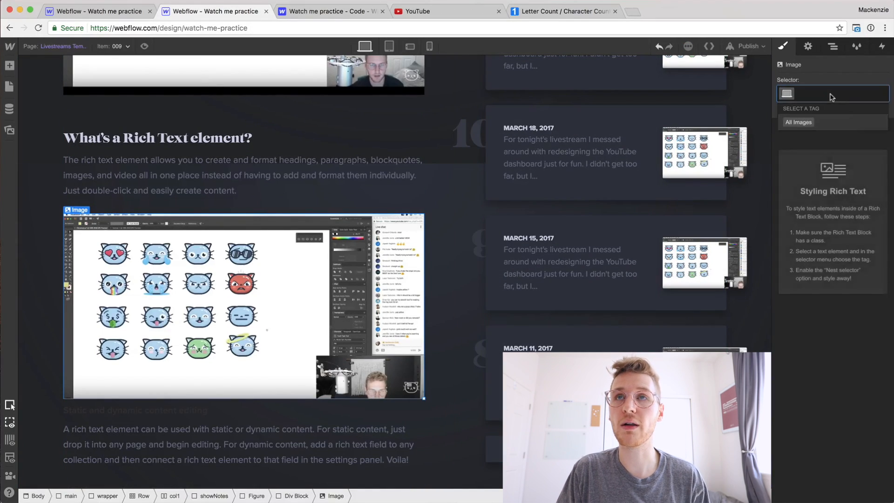
left_click(801, 122)
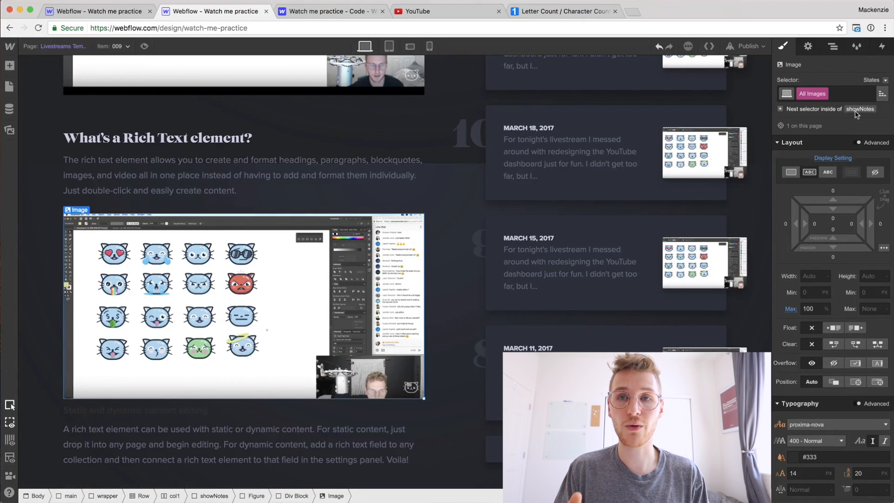
left_click(803, 110)
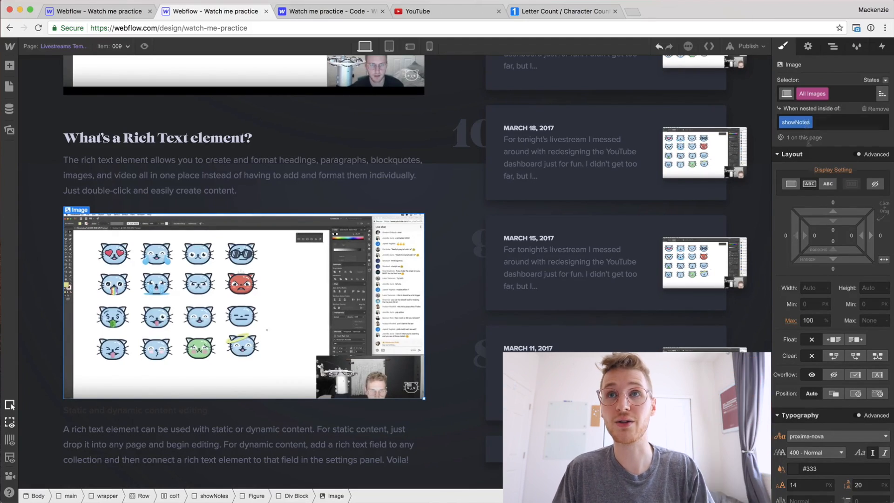
Add an outside drop shadow to showNotes images: black at 25% opacity, angle 180 degrees, distance 9 px, blur 18 px
scroll(821, 271, "down", 6)
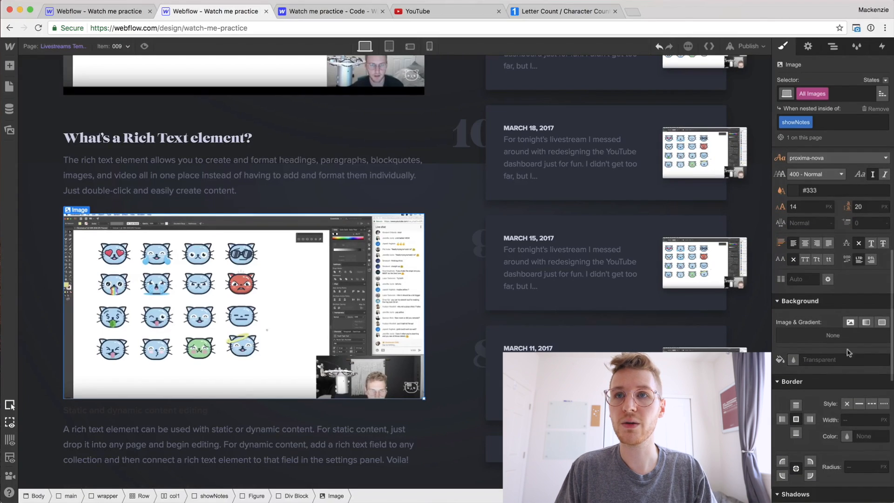
scroll(847, 352, "down", 4)
left_click(835, 333)
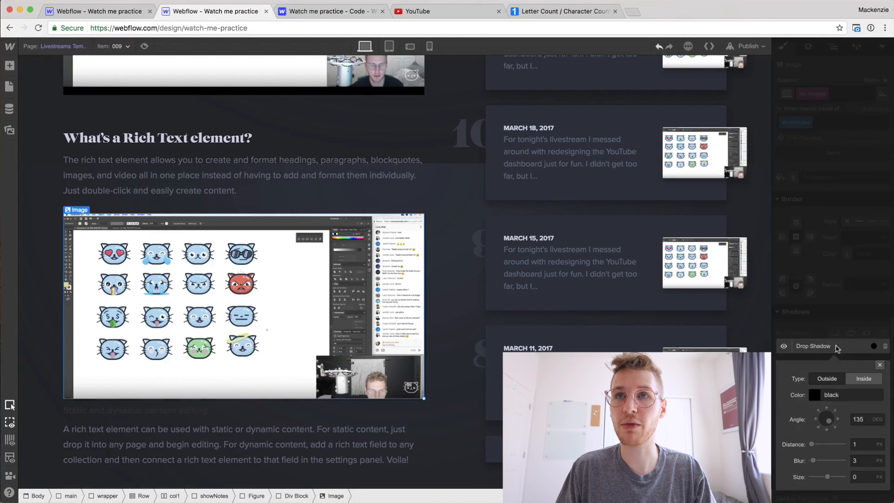
left_click(814, 396)
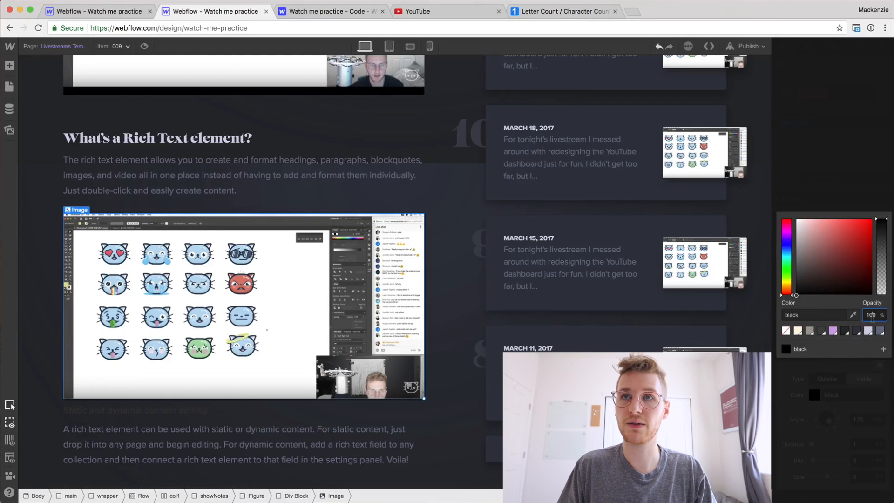
type("25")
key("Return")
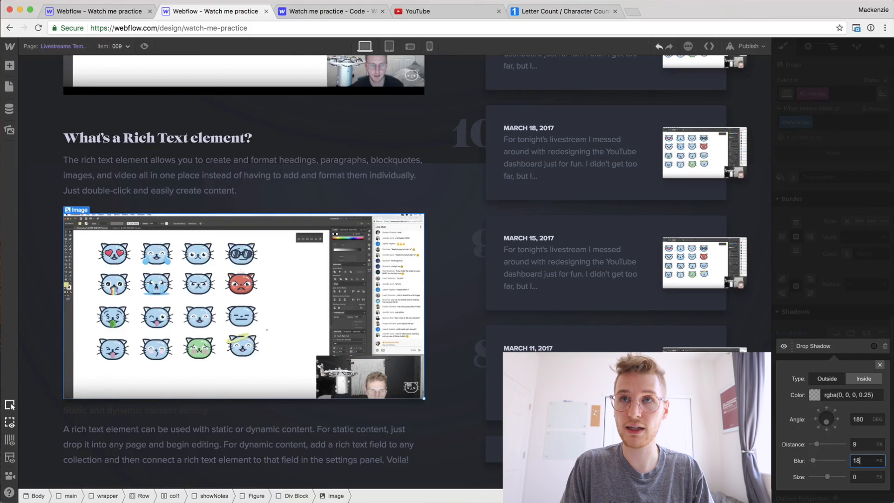
left_click(818, 296)
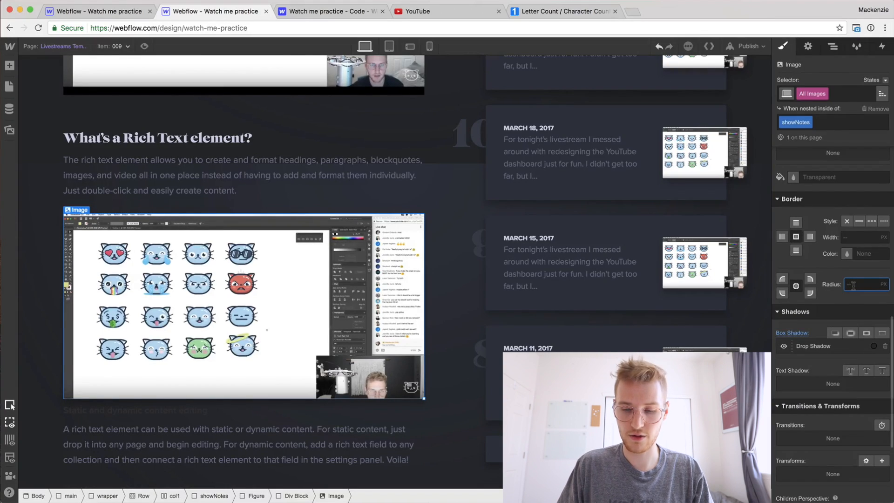
scroll(833, 209, "up", 10)
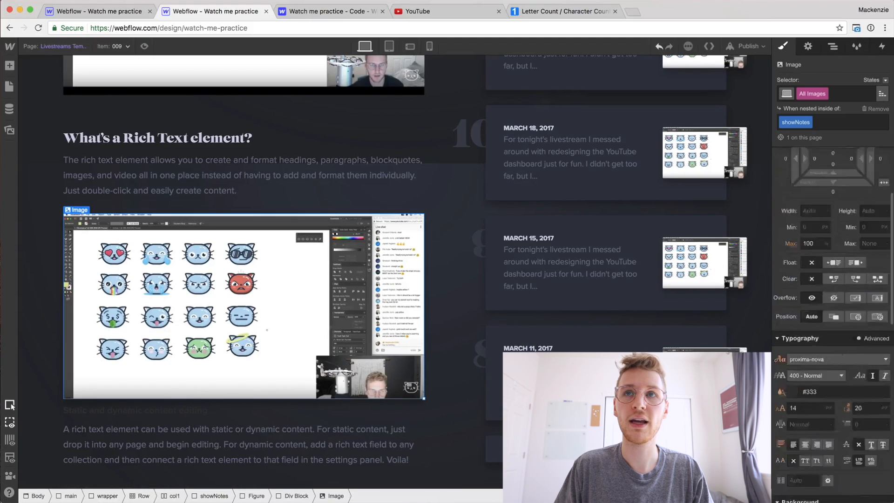
Set the top and bottom margins of images inside showNotes to 35 px
left_click(832, 182)
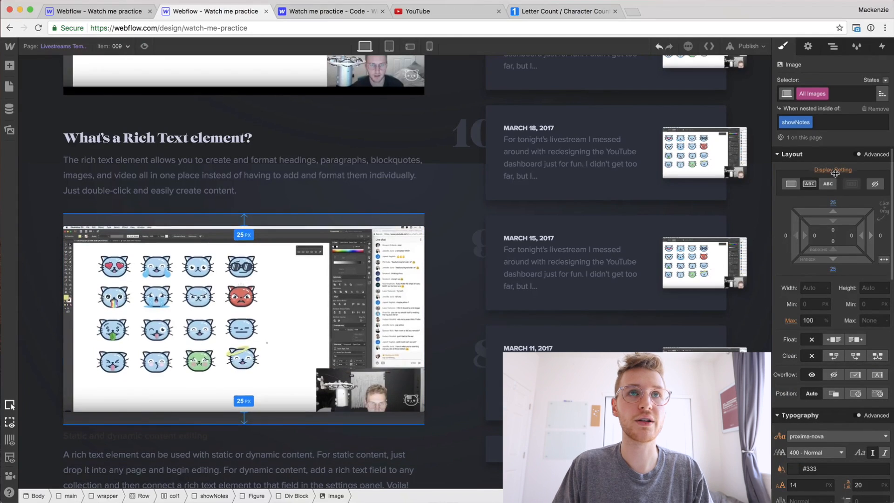
left_click_drag(834, 173, 836, 154)
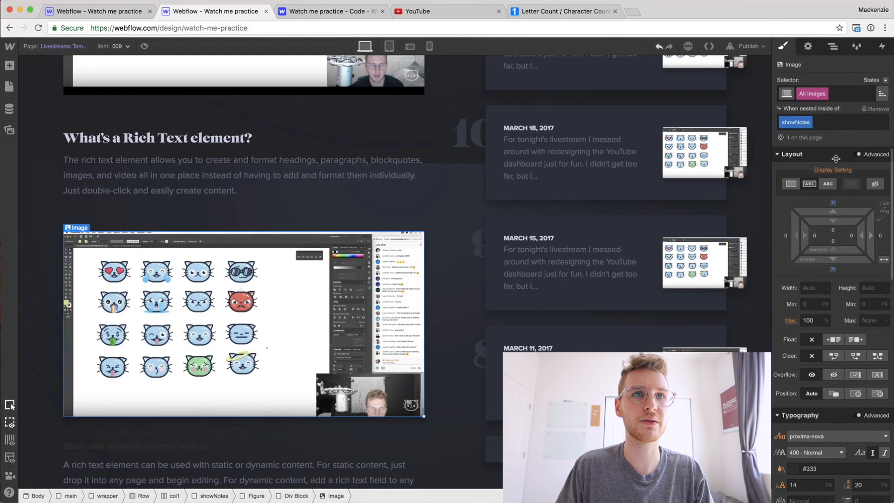
left_click(443, 295)
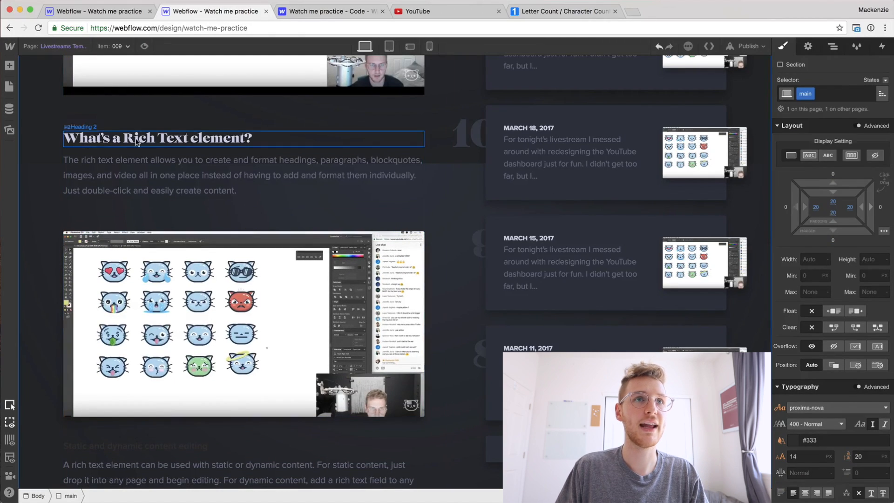
Bind the showNotes Rich Text block to the Show Notes field of Livestreams and check its content on the page
scroll(364, 171, "up", 1)
left_click(380, 155)
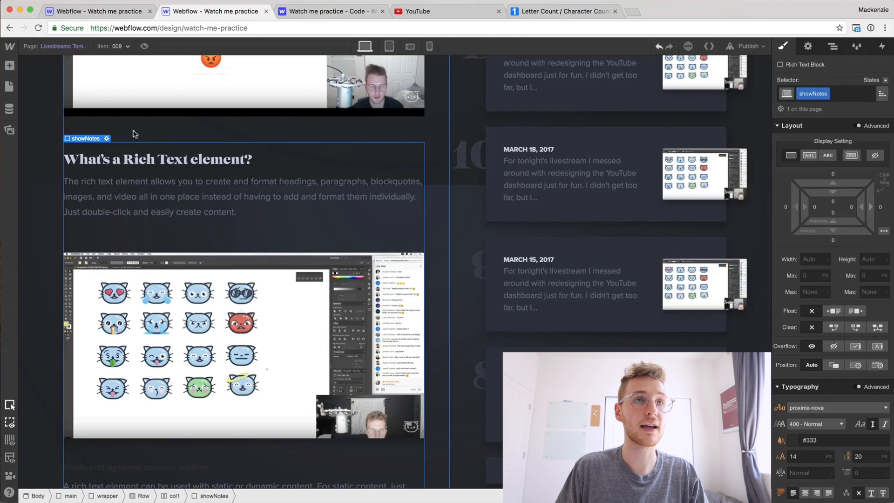
left_click(107, 139)
left_click(86, 169)
left_click(100, 177)
left_click(102, 199)
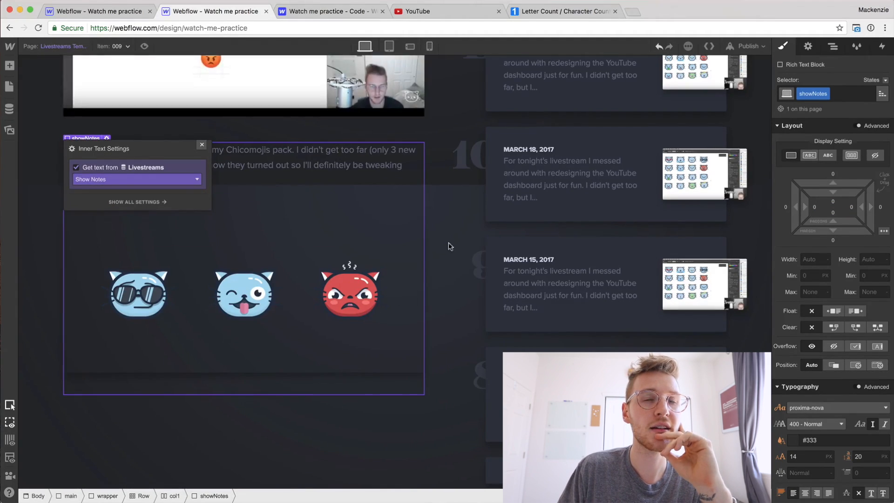
scroll(466, 221, "up", 2)
scroll(466, 220, "up", 2)
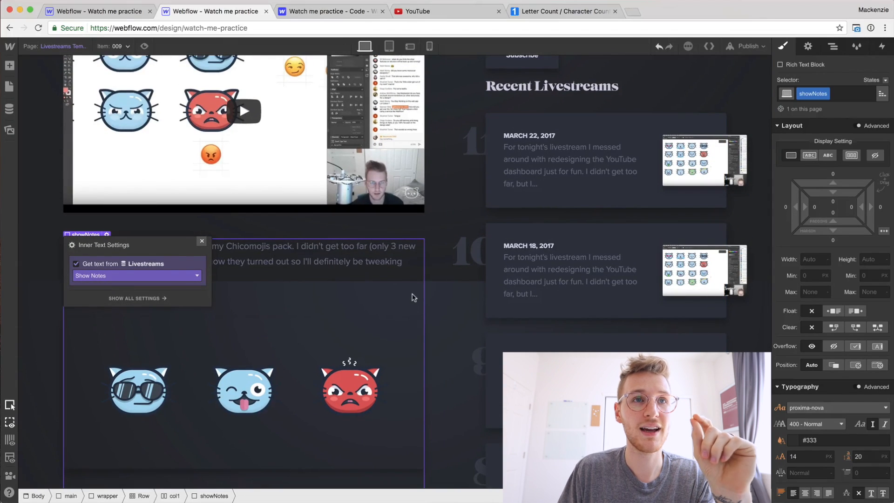
scroll(412, 365, "down", 2)
scroll(412, 365, "down", 1)
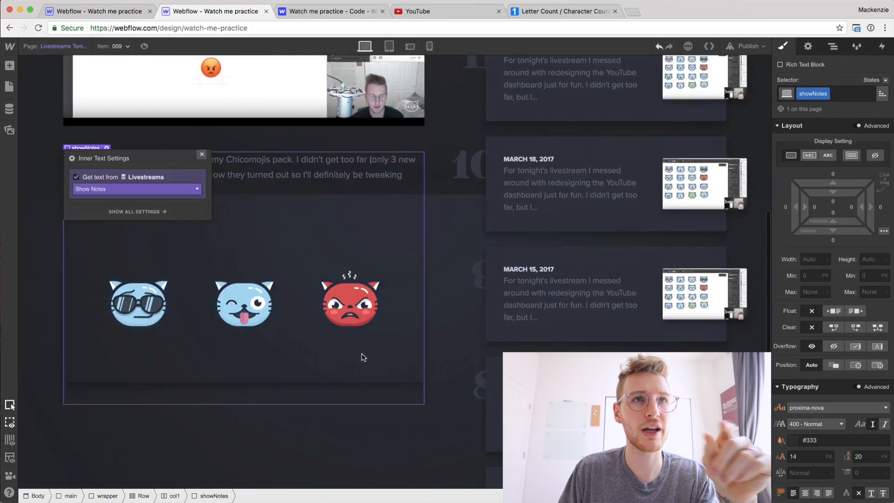
Unbind the showNotes block from Livestreams and insert the livestream screenshot image below its first paragraph
left_click(93, 178)
left_click(256, 223)
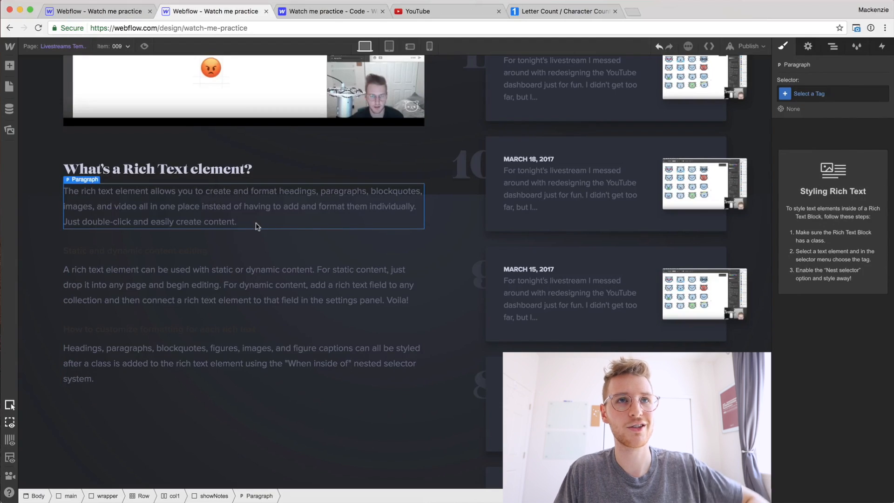
left_click(256, 226)
key("Return")
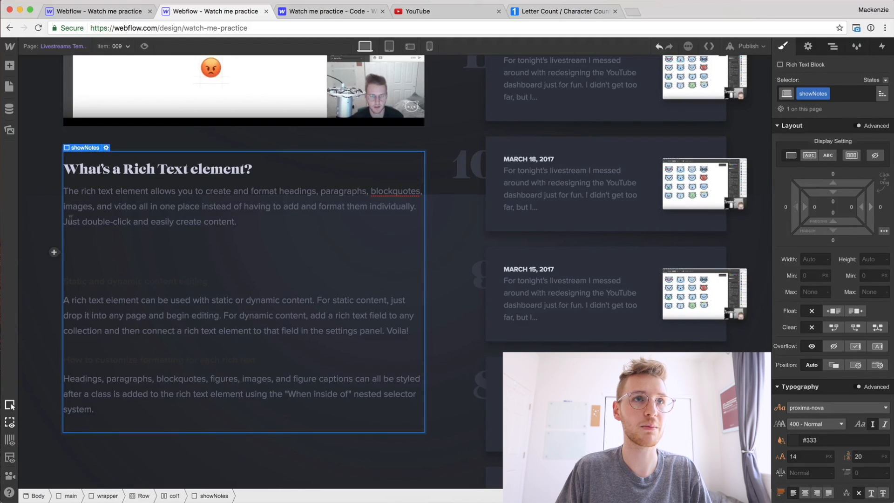
left_click(54, 251)
left_click(74, 251)
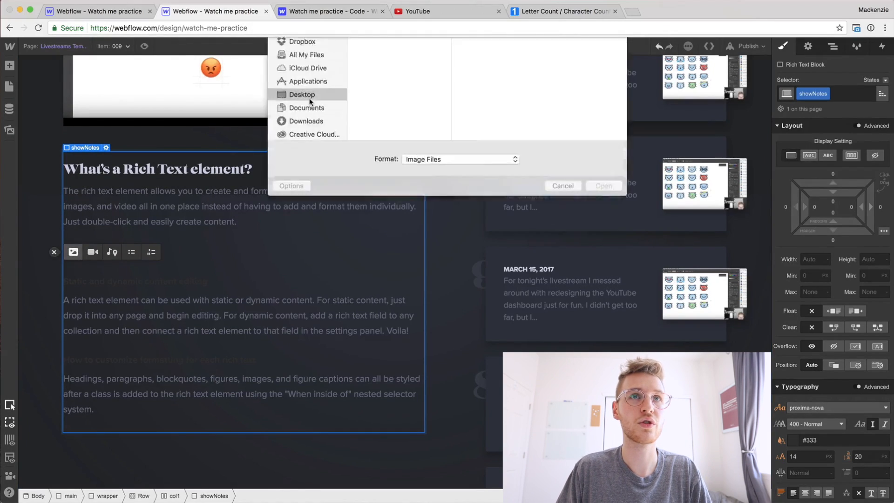
double_click(379, 63)
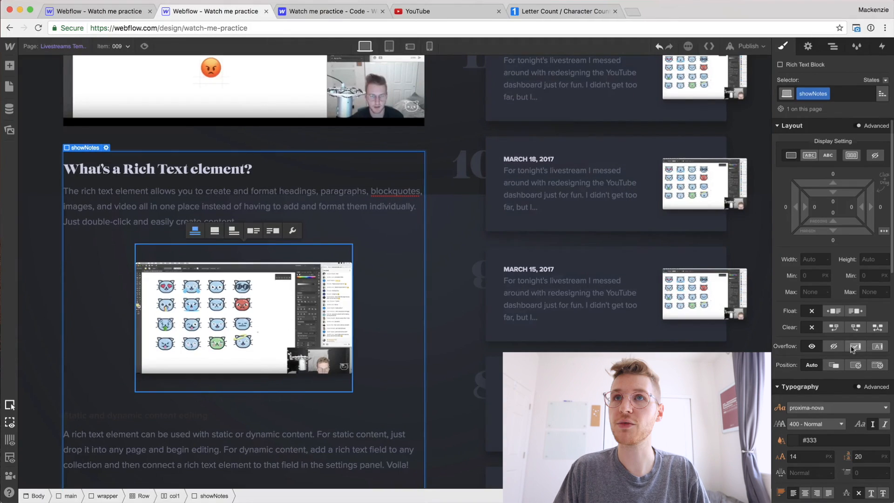
Give all images nested inside showNotes a white background color
left_click(404, 285)
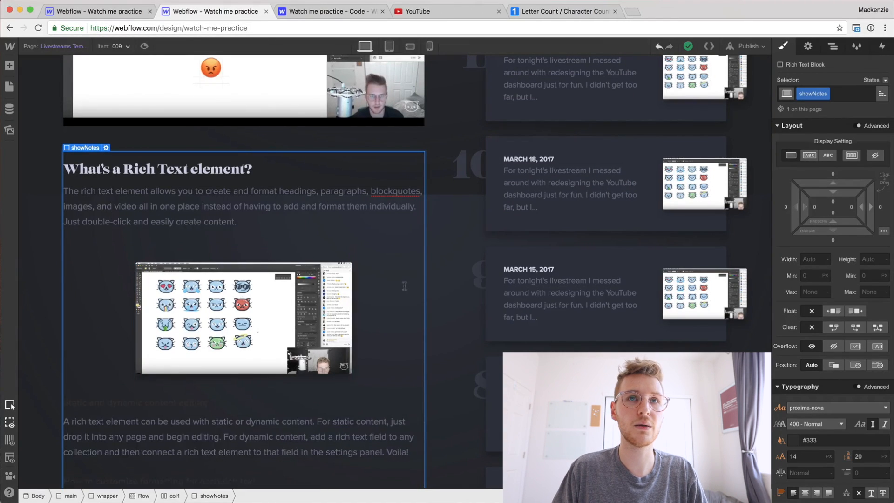
left_click(308, 305)
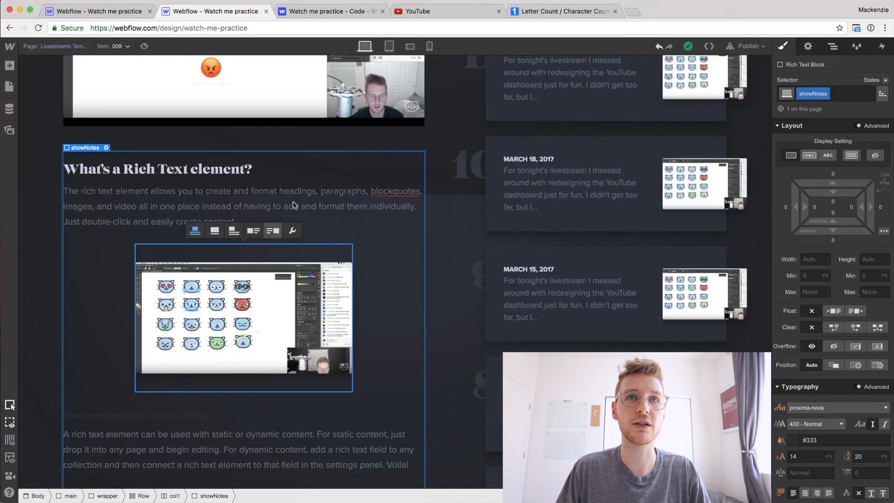
scroll(831, 315, "down", 5)
scroll(796, 411, "down", 5)
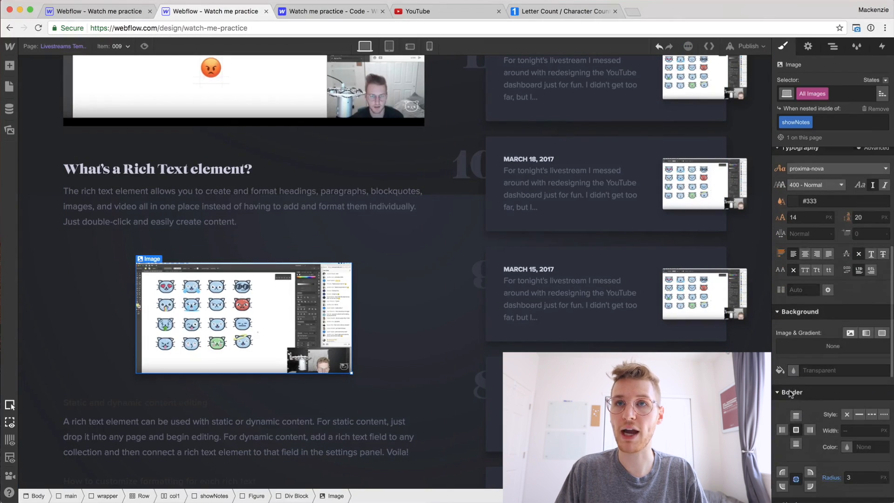
left_click(794, 369)
left_click_drag(822, 220, 782, 180)
left_click(820, 176)
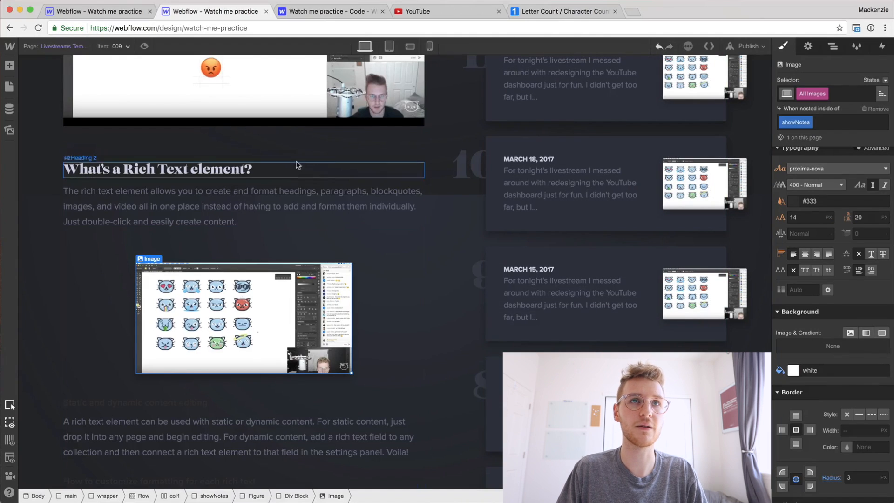
Reconnect the showNotes block's text to the Show Notes field of Livestreams
left_click(91, 156)
left_click(108, 149)
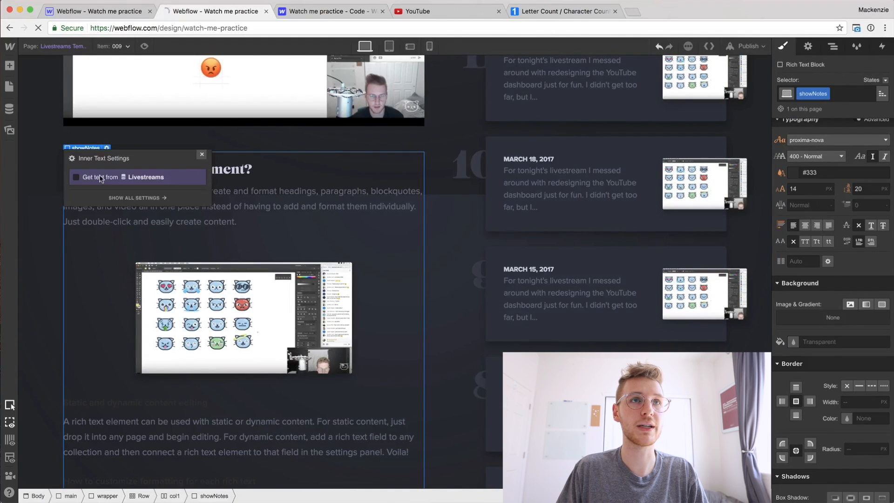
left_click(100, 177)
left_click(102, 188)
left_click(99, 209)
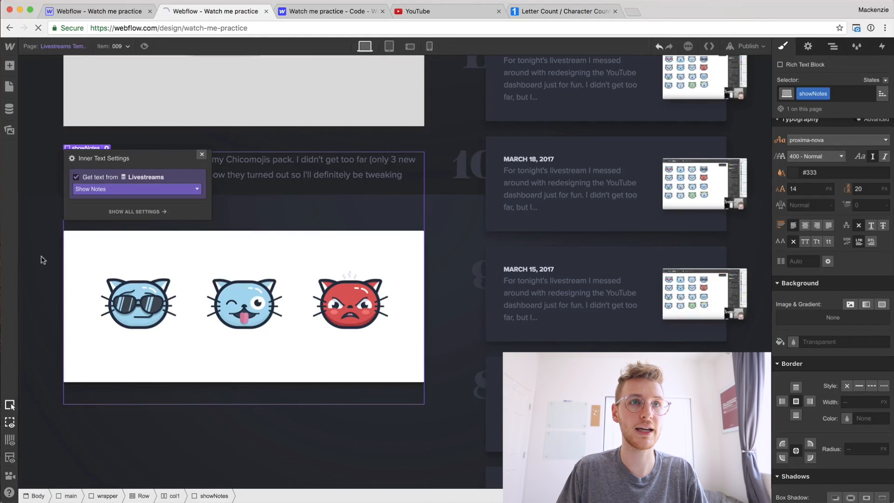
left_click(431, 272)
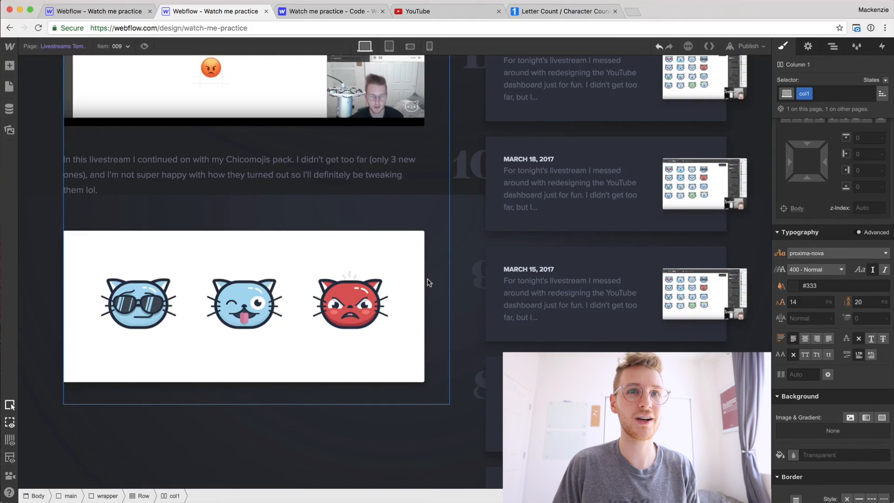
Show livestream item 010 in the template and compare the page with the Sketch mockup's livestream layout
scroll(425, 307, "up", 4)
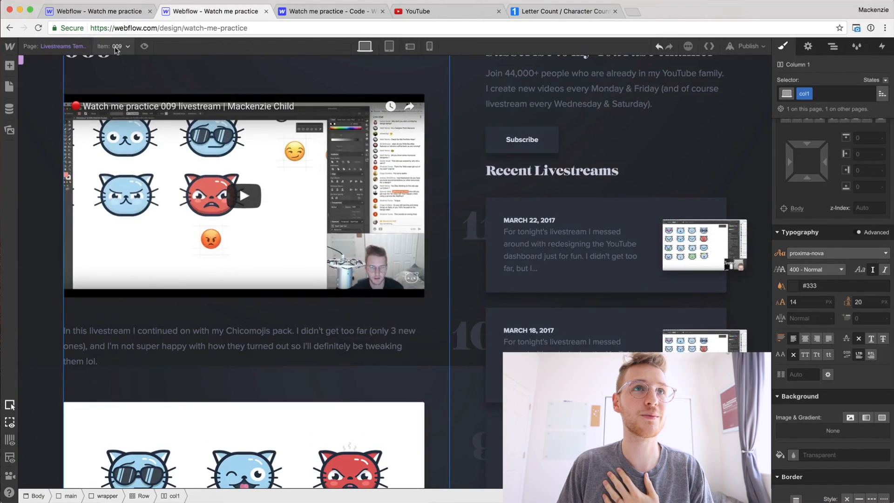
scroll(274, 285, "down", 1)
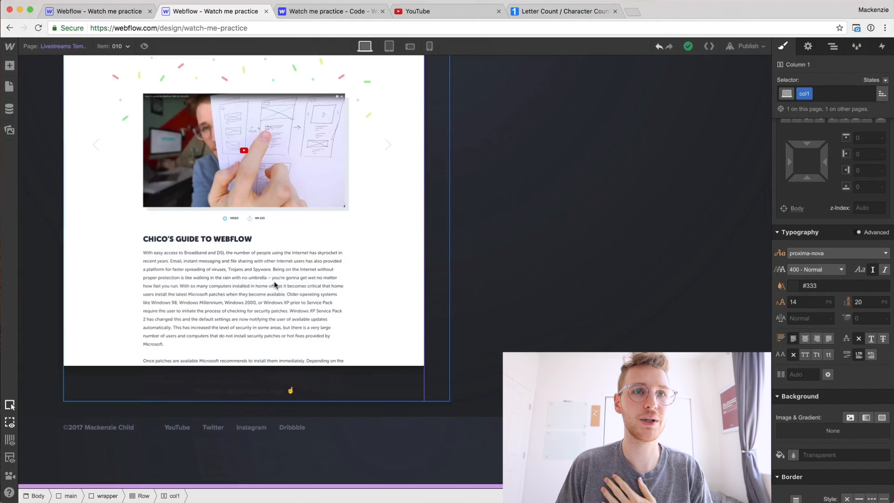
scroll(274, 285, "up", 15)
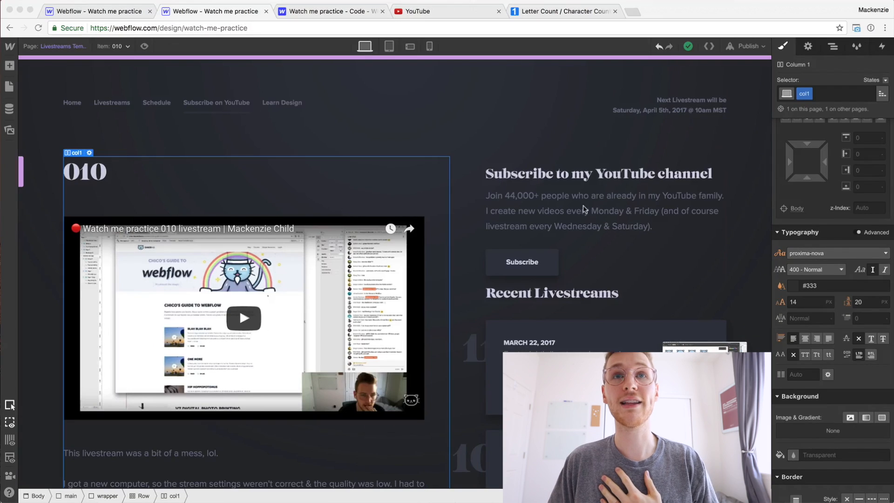
scroll(665, 261, "down", 3)
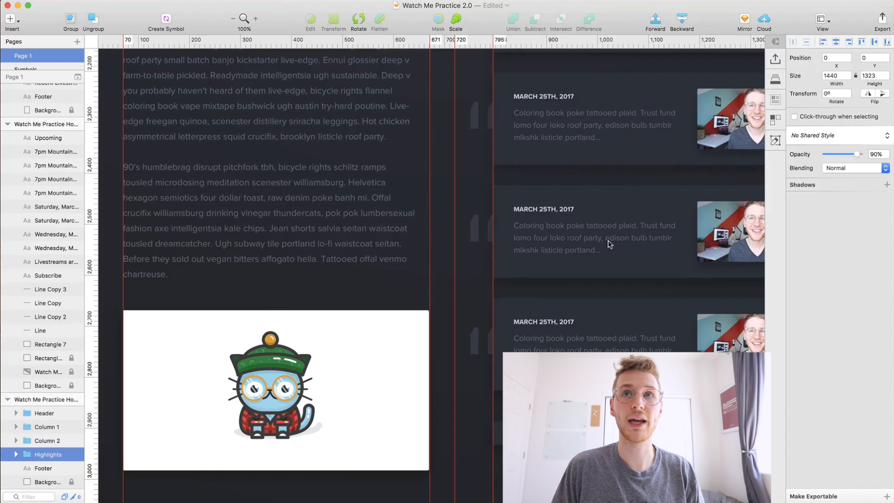
scroll(605, 240, "up", 10)
scroll(567, 236, "up", 3)
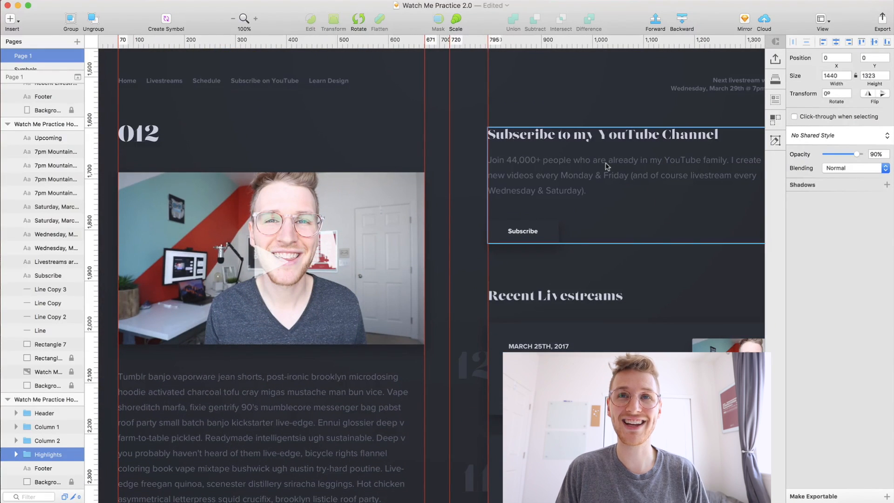
key("super+Tab")
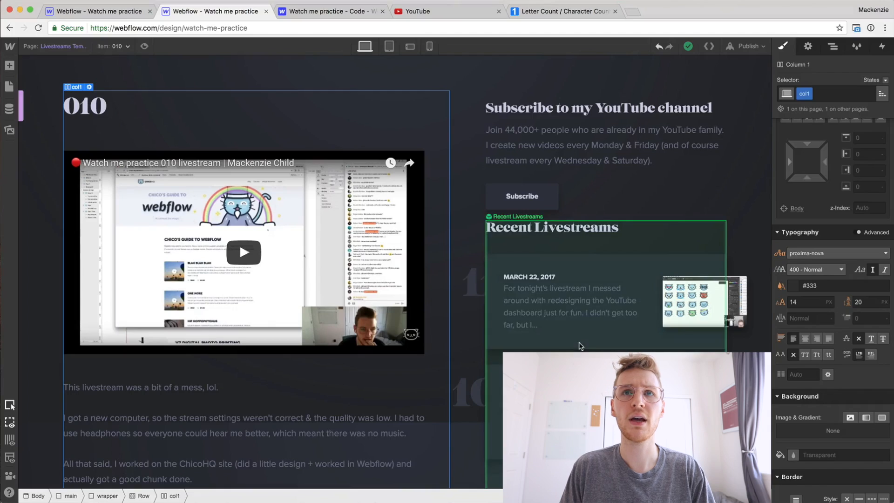
Add a div block between the Subscribe button and Recent Livestreams, with the class spacer and a height of 75 px
left_click(9, 65)
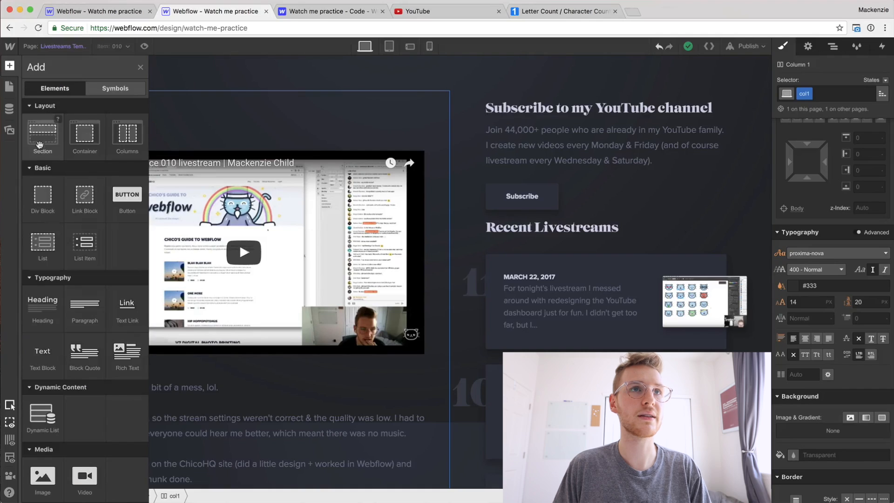
left_click_drag(42, 195, 554, 242)
left_click(812, 93)
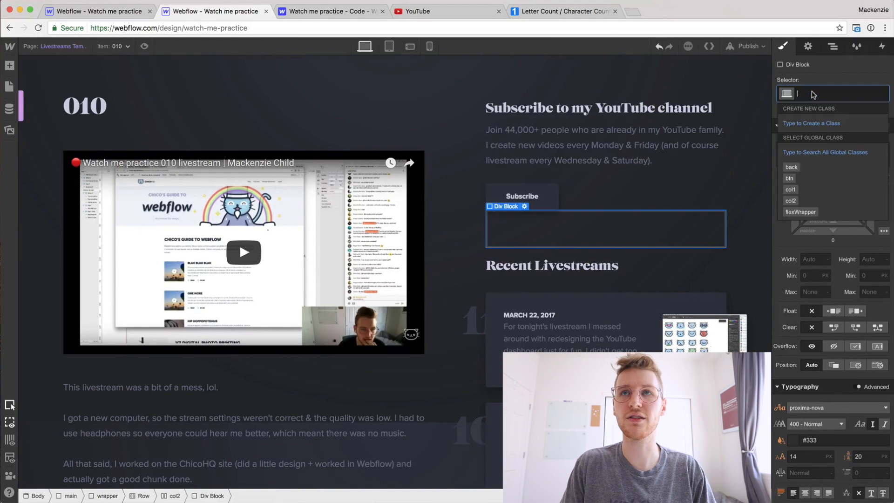
type("spacer")
key("Return")
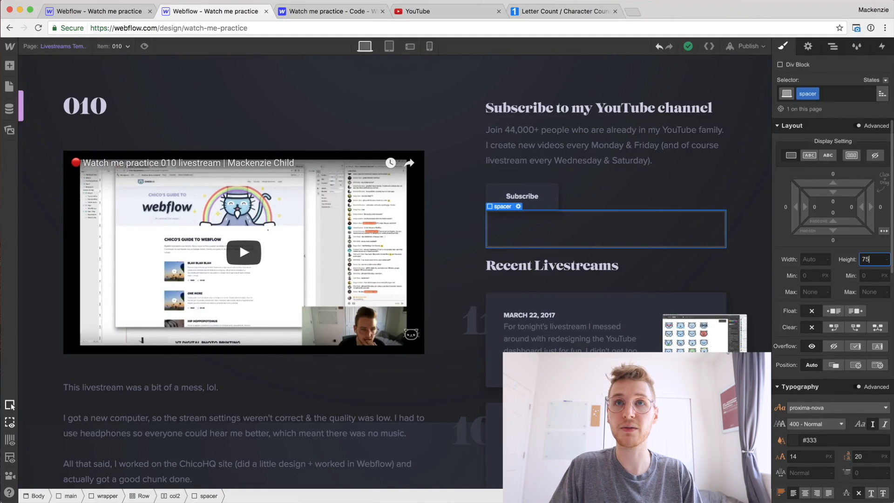
Preview the livestream template page down its full length, and return to editing
key("super+shift+p")
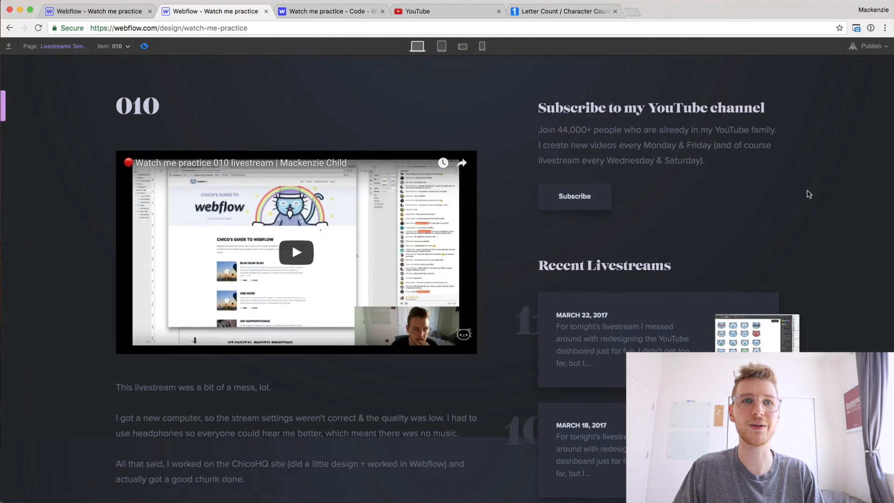
scroll(809, 195, "down", 8)
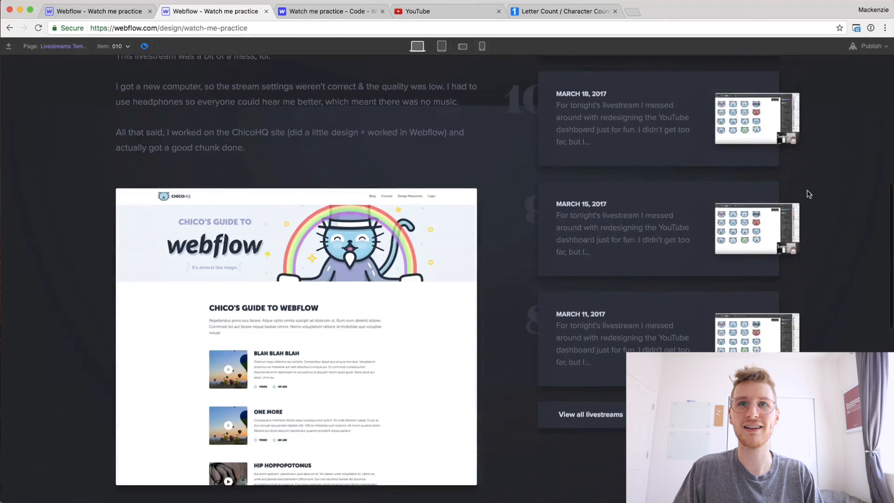
scroll(809, 194, "down", 4)
scroll(809, 193, "down", 1)
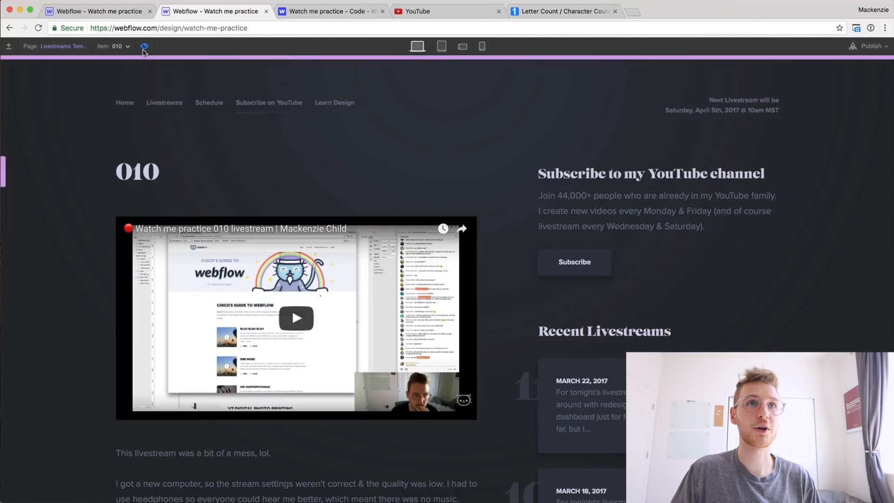
left_click(144, 47)
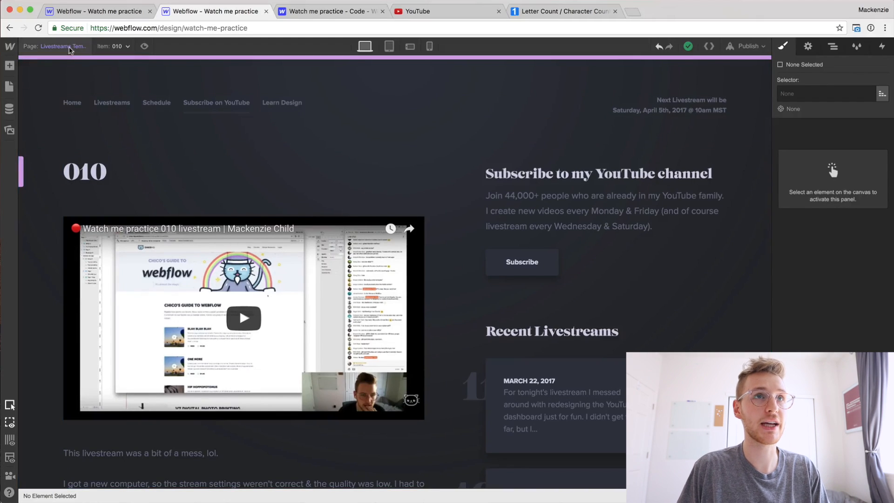
Open the Livestreams page and place the header navigation symbol in its empty body
left_click(9, 86)
left_click(56, 119)
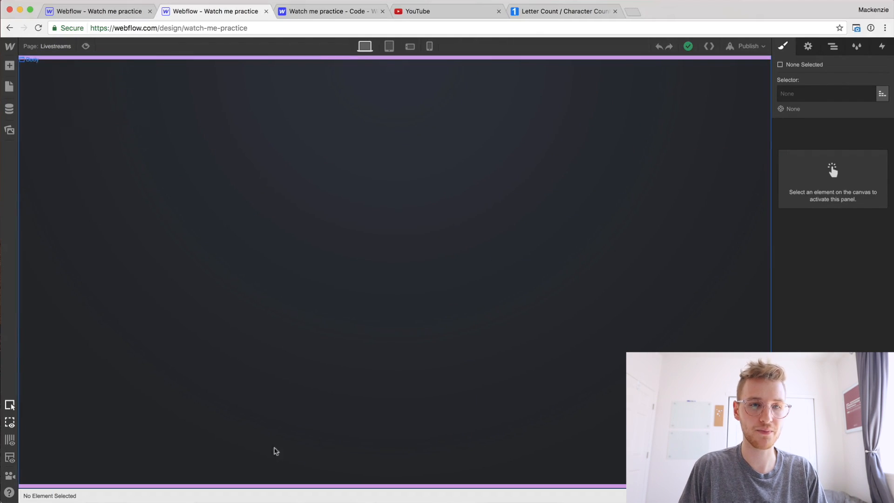
left_click(9, 65)
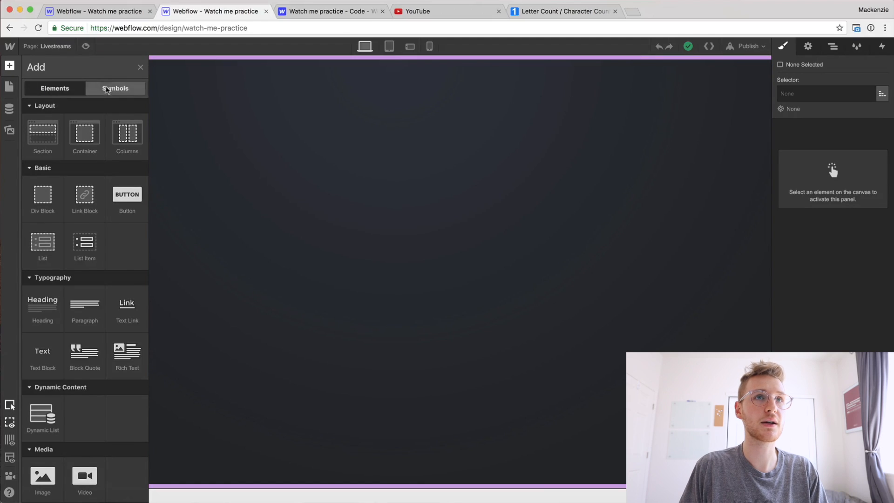
left_click(104, 89)
left_click_drag(54, 166, 222, 108)
Place the footer symbol below the header on the Livestreams page
left_click(9, 65)
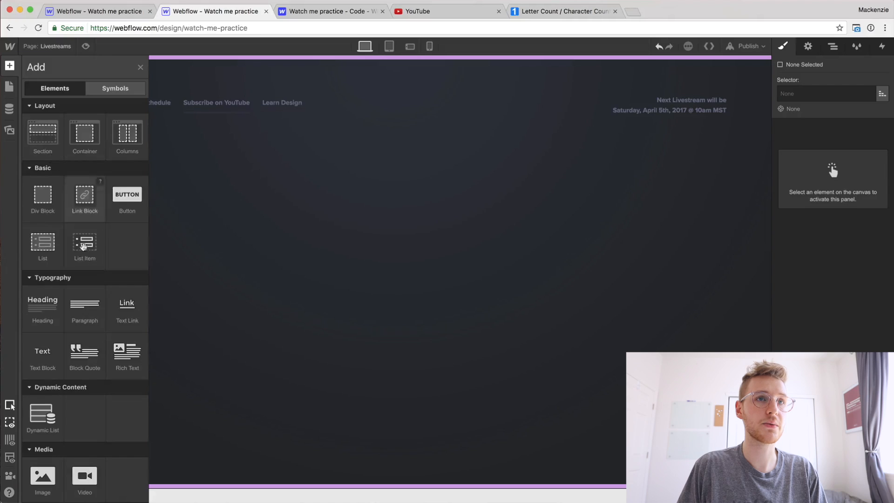
left_click(108, 97)
left_click_drag(61, 138, 264, 247)
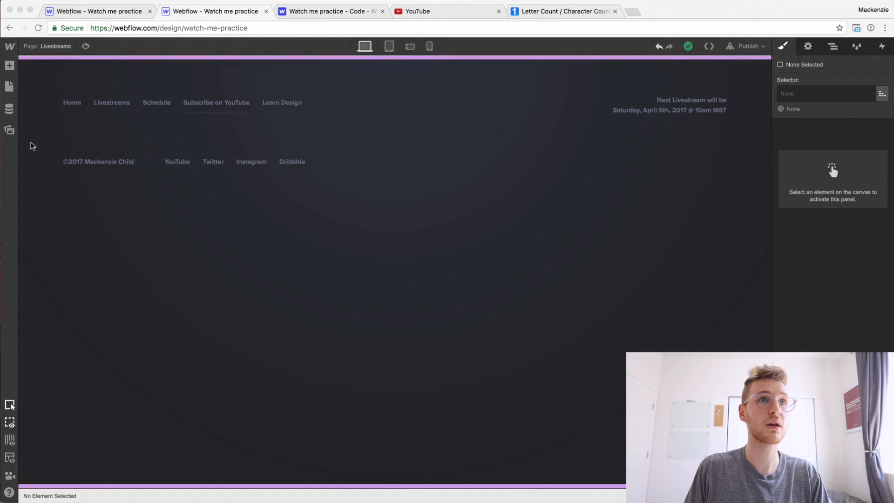
Copy the main section from the Home page and place it between the header and footer on the Livestreams page
left_click(41, 47)
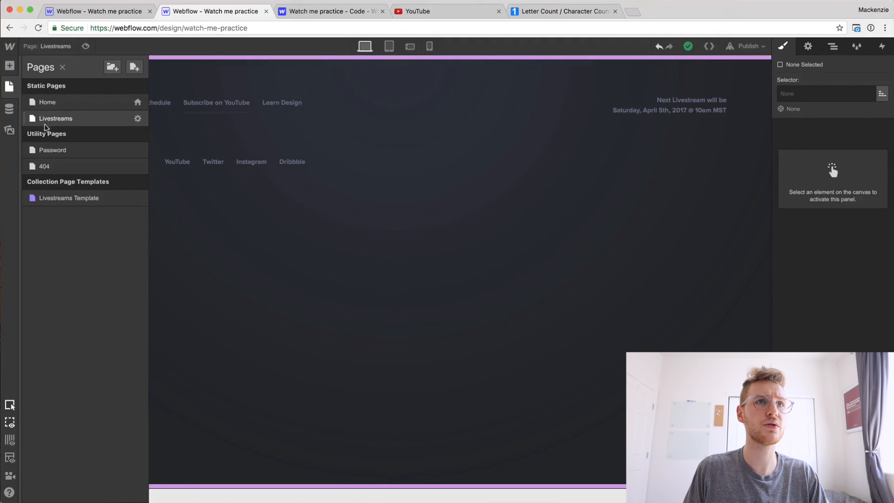
left_click(44, 101)
left_click(41, 175)
left_click(9, 86)
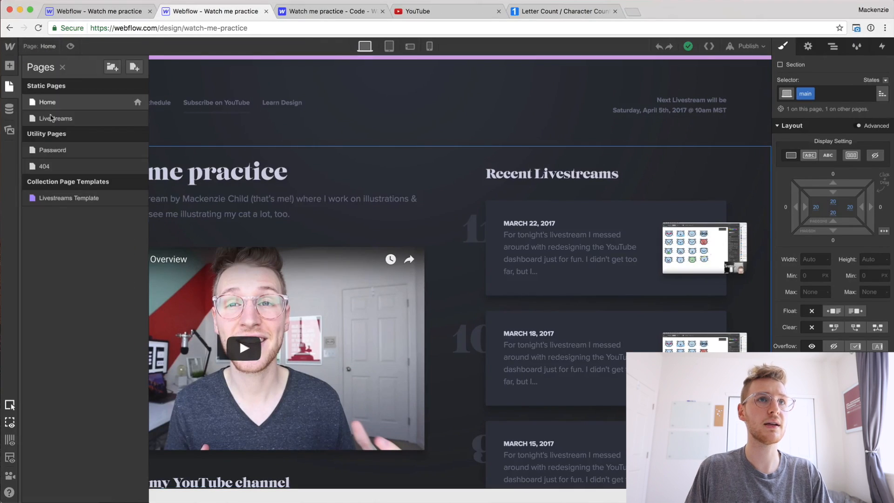
left_click(56, 119)
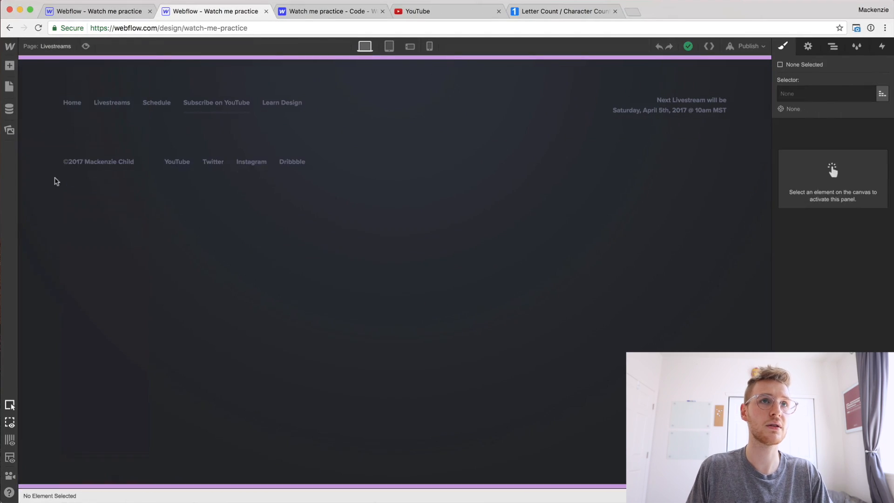
left_click(75, 137)
left_click(833, 46)
left_click_drag(827, 114, 813, 105)
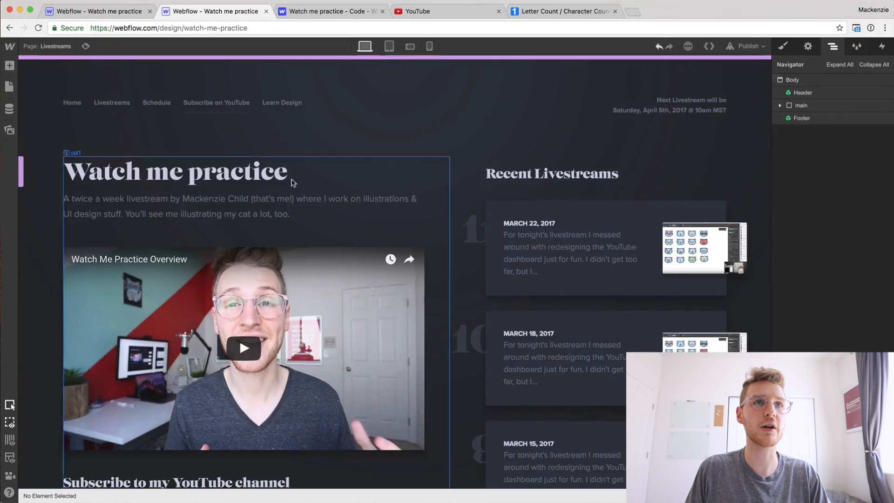
Replace the main heading's text on the Livestreams page with "All livestreams"
left_click(266, 187)
double_click(266, 186)
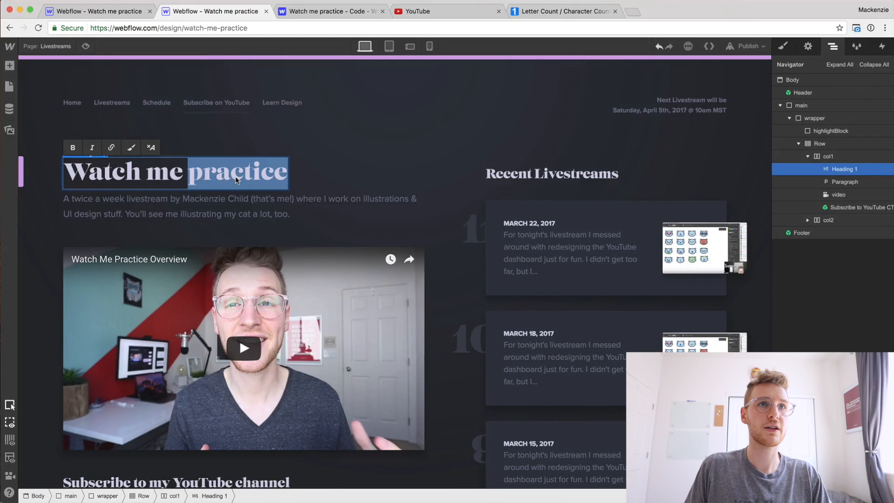
key("super+a")
type("All livestreams")
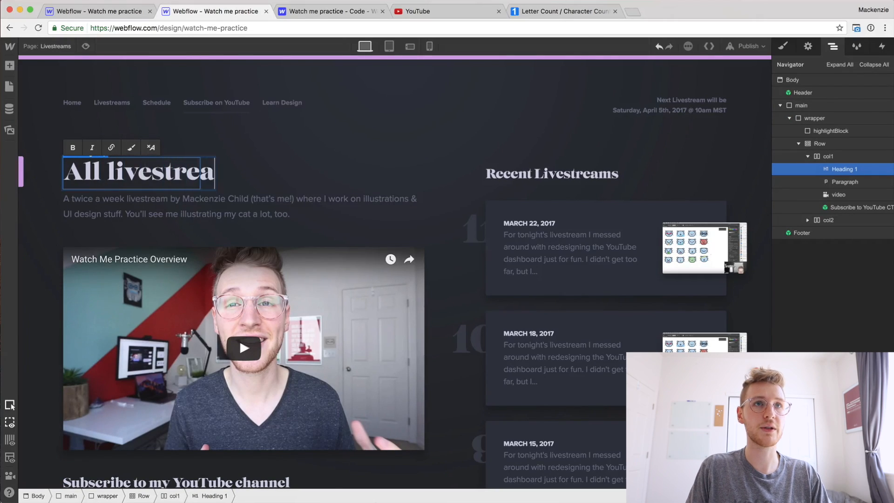
Move the heading out of the first column to directly above the row in the wrapper, and delete the row
left_click(834, 170)
left_click_drag(831, 166, 825, 141)
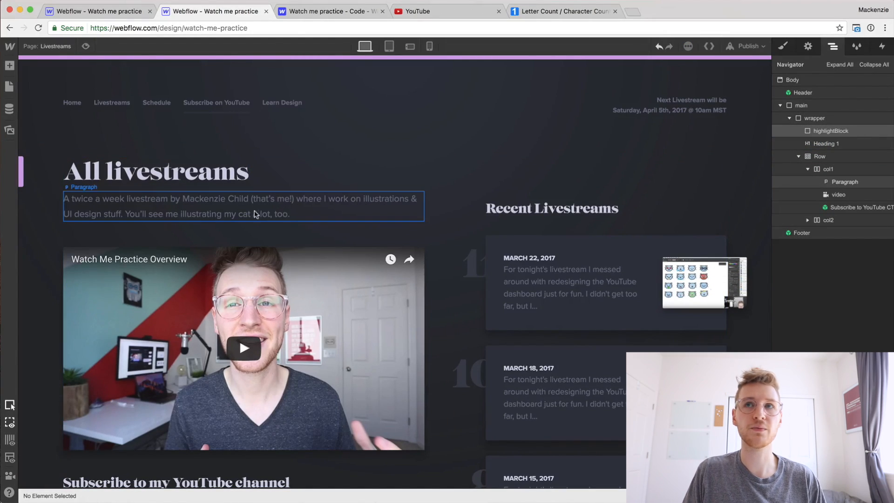
left_click(836, 160)
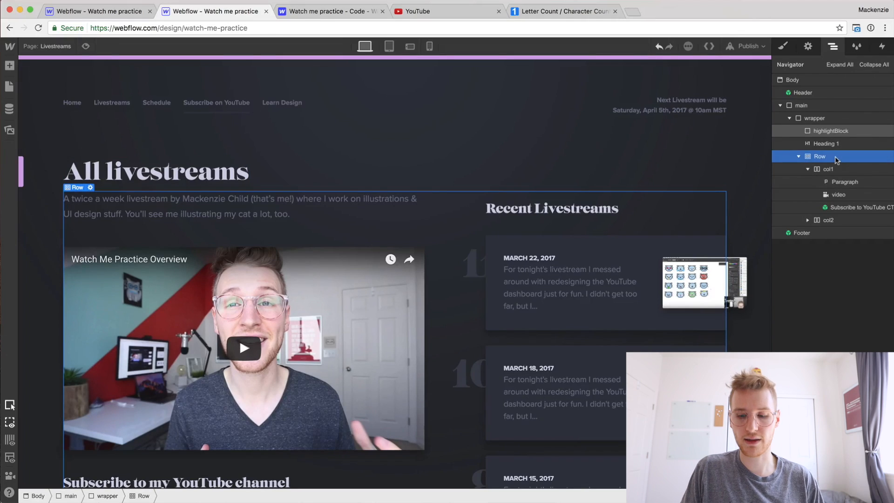
key("Delete")
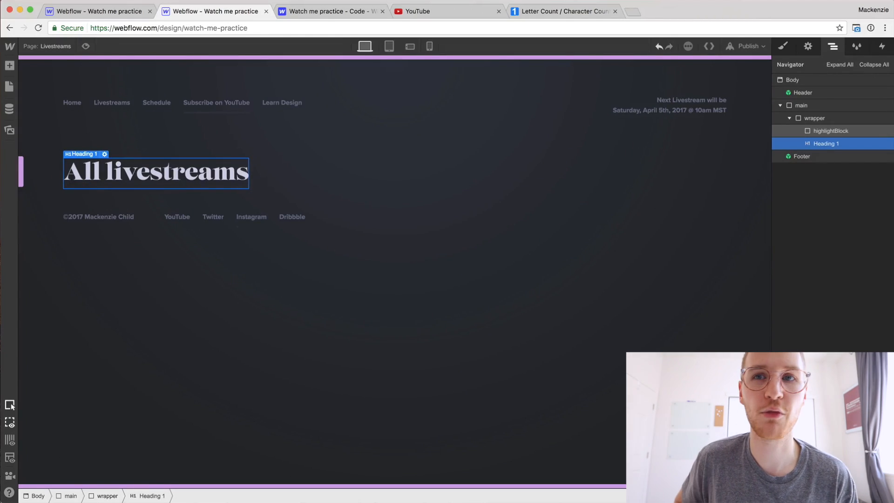
key("a")
left_click(117, 88)
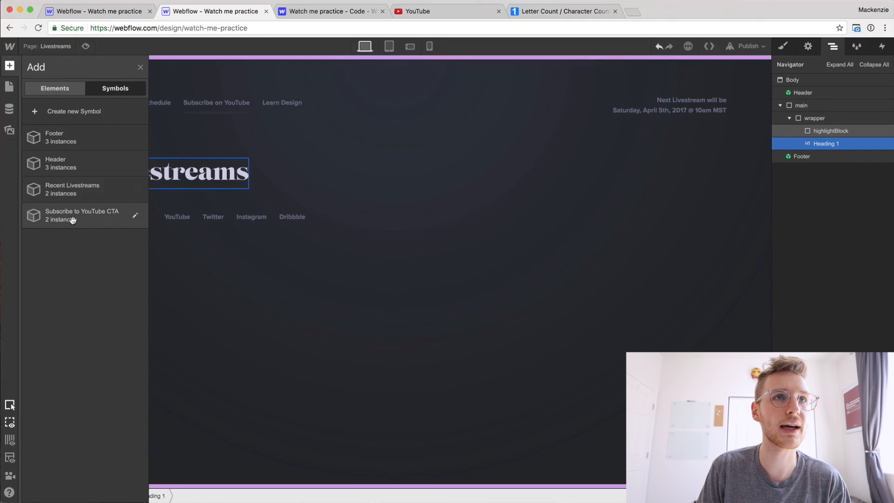
left_click_drag(72, 220, 54, 205)
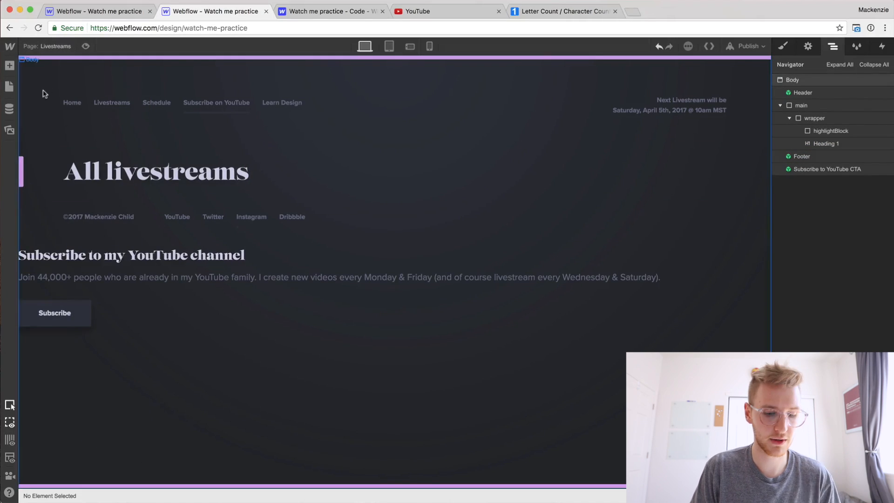
key("super+z")
Place the Recent Livestreams symbol inside the wrapper, directly below the All livestreams heading
key("a")
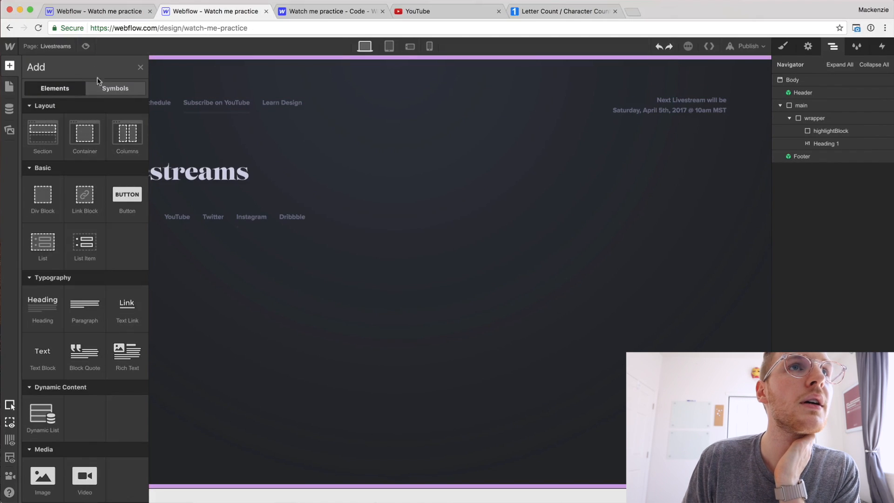
left_click_drag(60, 183, 820, 161)
left_click(409, 236)
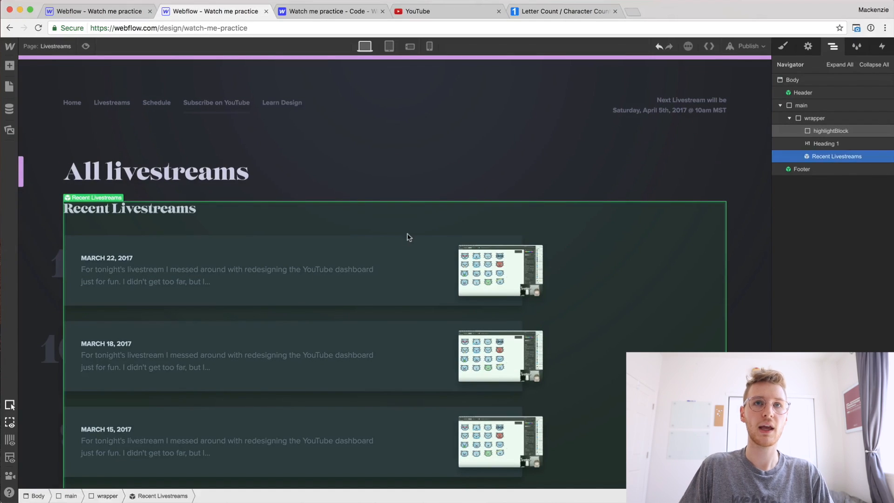
Unlink the recent livestreams block from its symbol and delete its "Recent Livestreams" heading
right_click(410, 236)
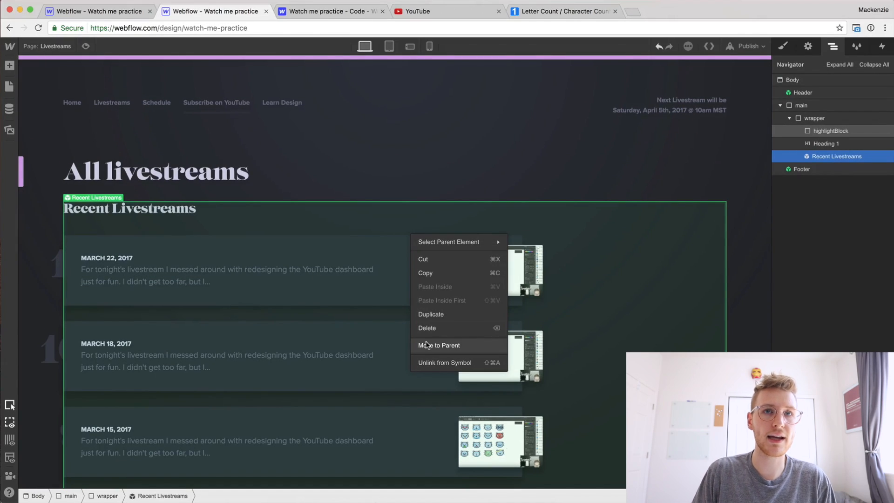
left_click(425, 362)
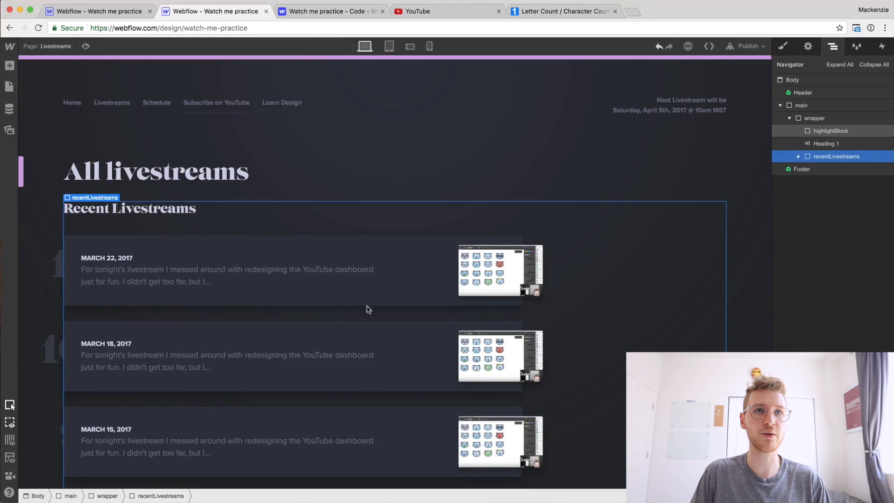
left_click(185, 211)
key("Delete")
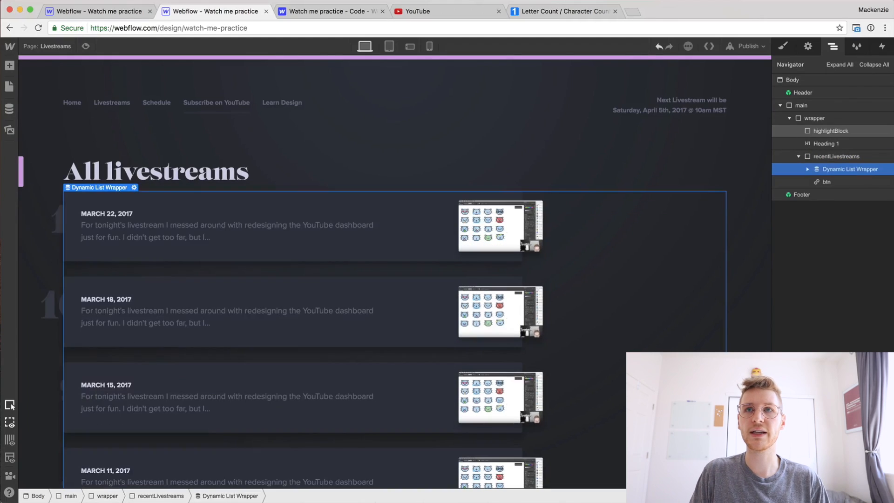
Add the combo class two-col to the livestream link block in the dynamic list
left_click(600, 358)
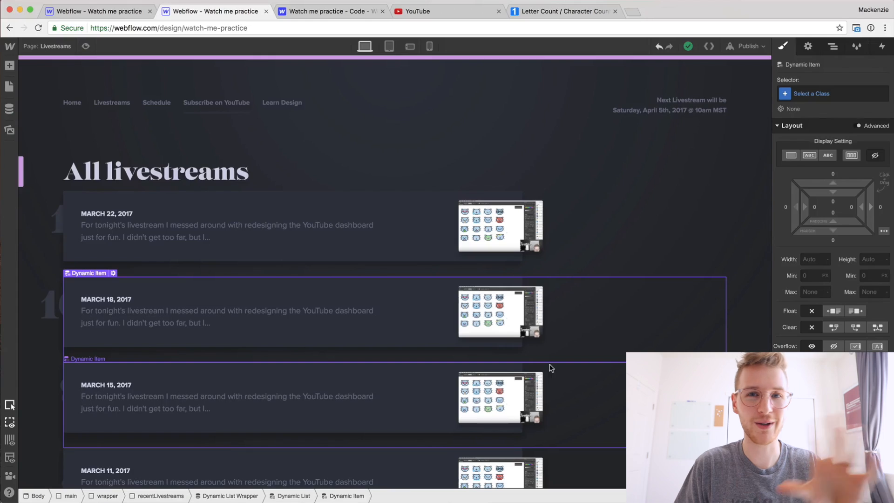
left_click(361, 203)
left_click(850, 97)
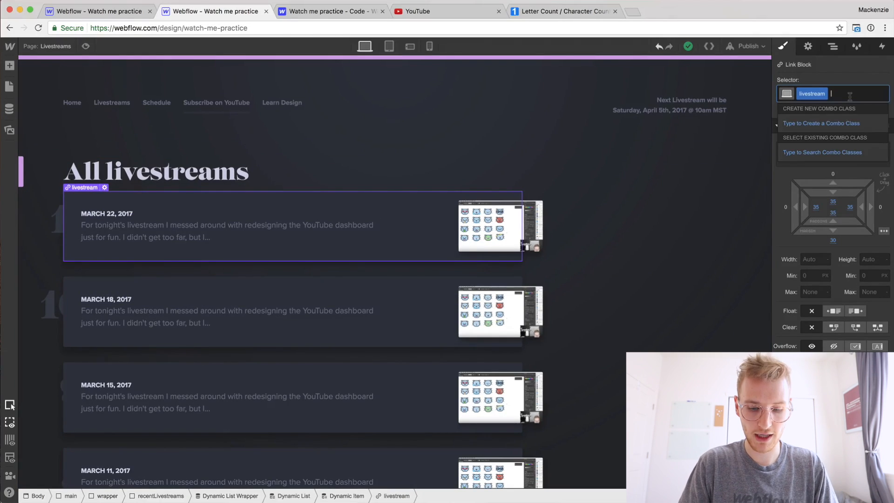
type("two-col")
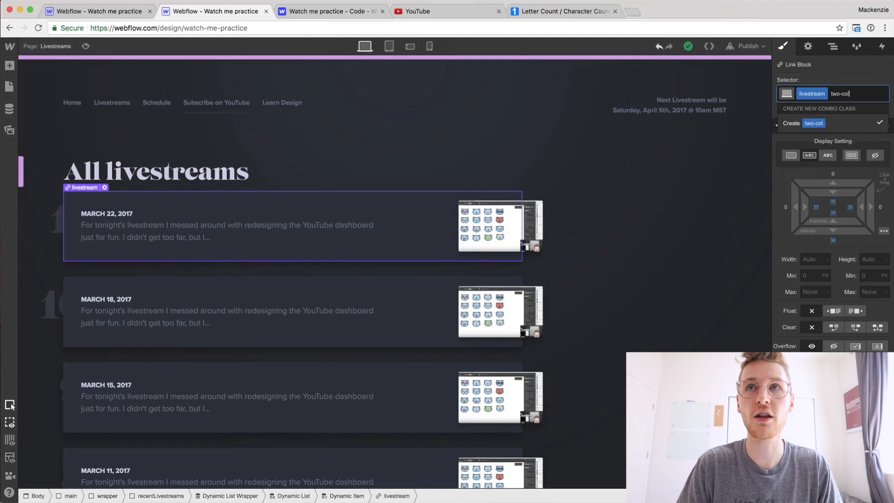
key("Return")
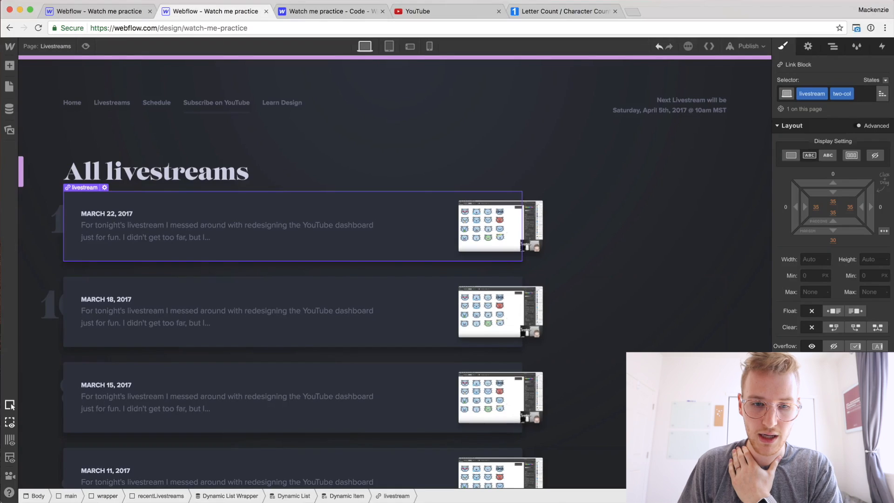
Set the two-col livestream block's width to 600 px and its maximum width to 95%
left_click(810, 260)
type("600")
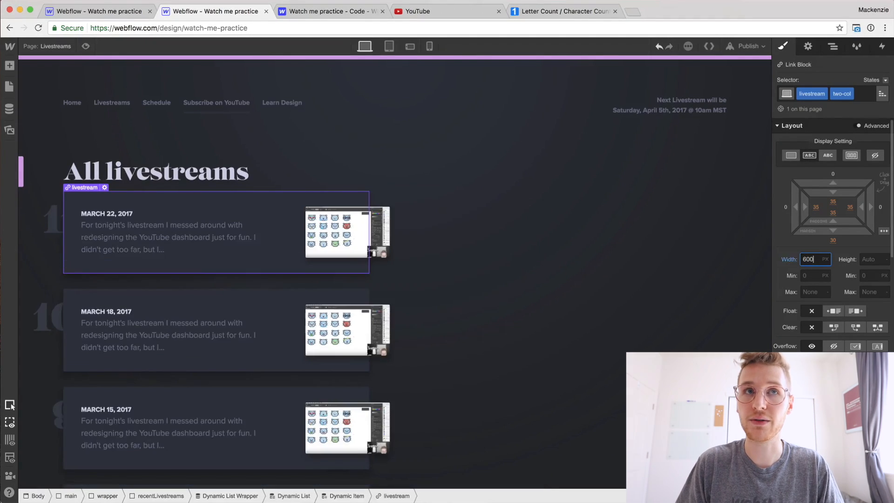
left_click(812, 291)
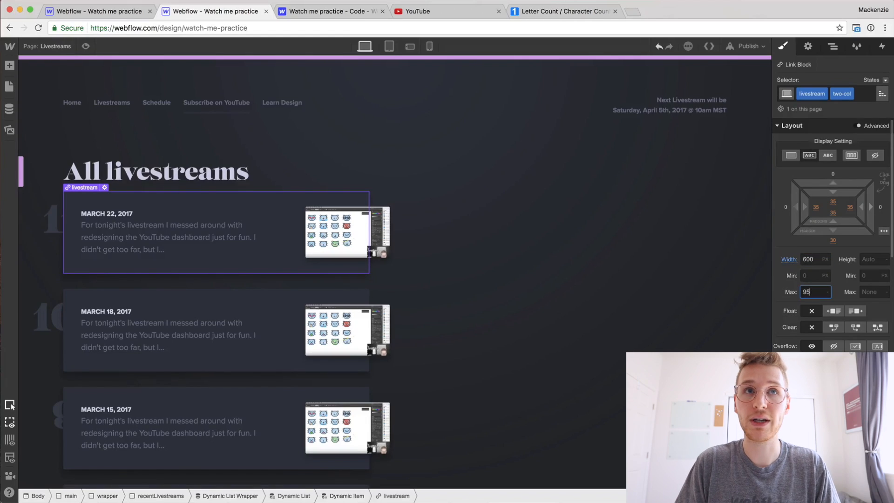
scroll(824, 302, "down", 3)
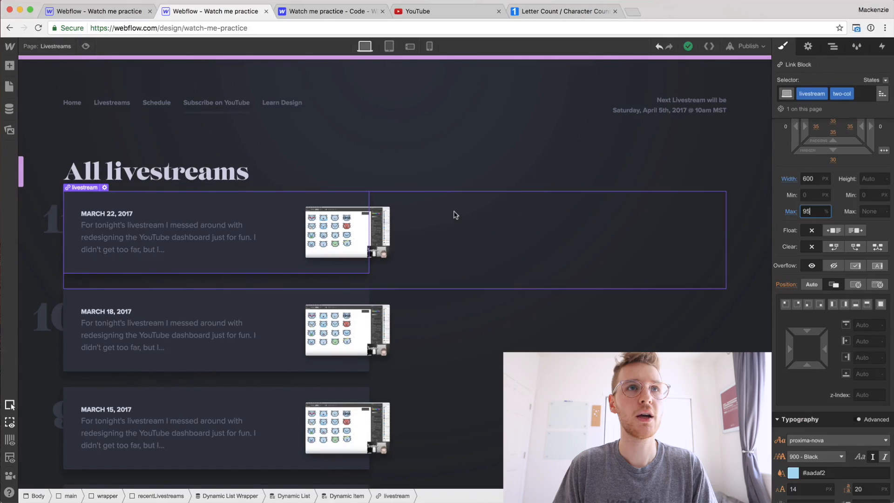
Give the dynamic item around each livestream block the new class livestreamWrapper
left_click(484, 218)
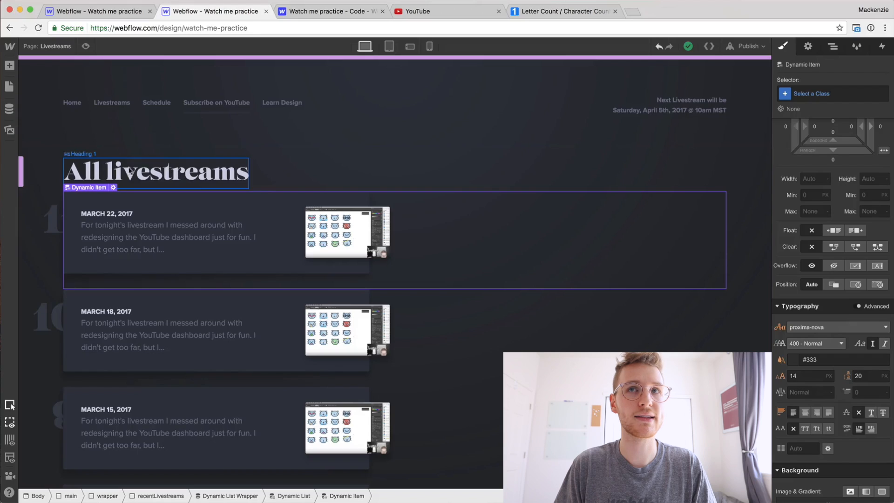
left_click(832, 45)
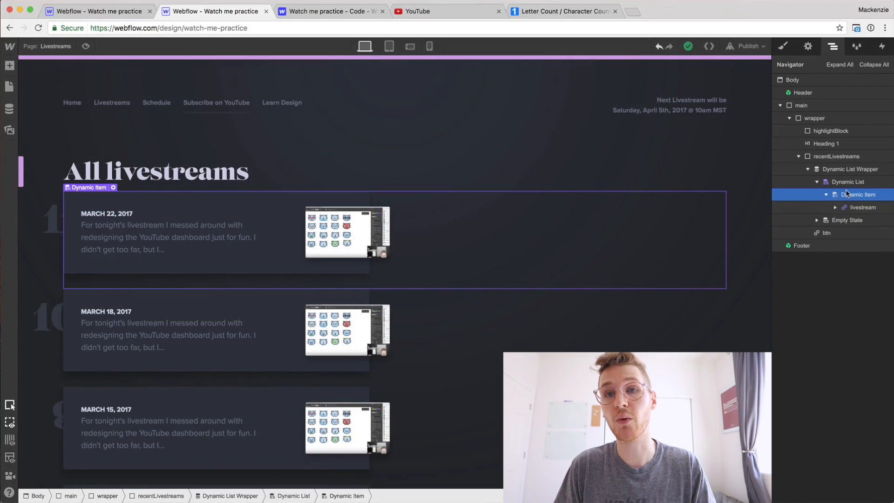
left_click(789, 47)
left_click(817, 94)
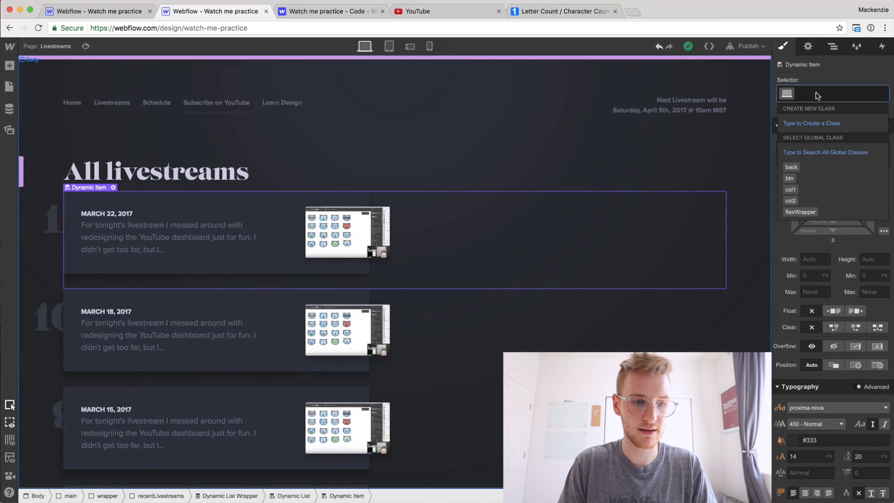
type("livestreamWrapper")
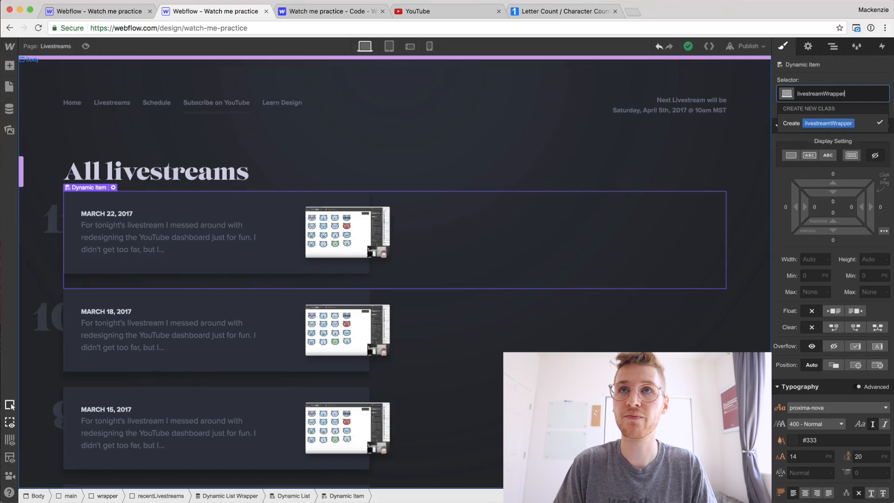
key("Return")
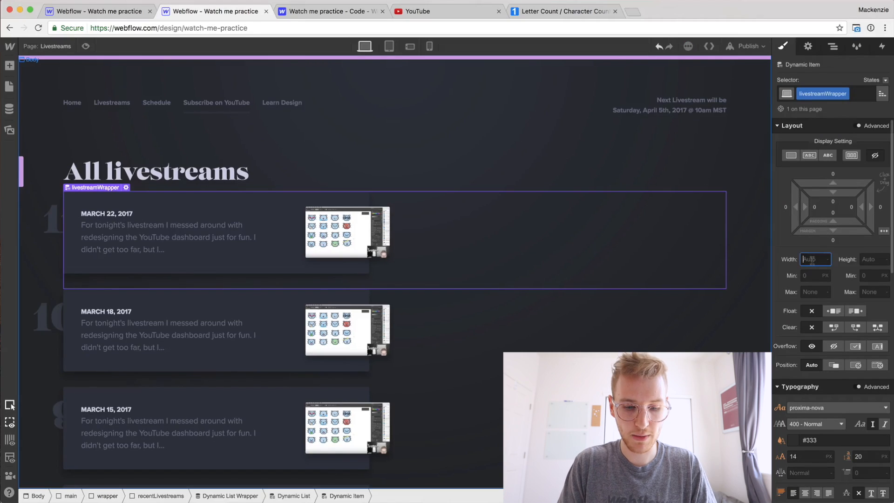
Give livestreamWrapper a width of 45%, a left float and a right margin of 5%
key("Return")
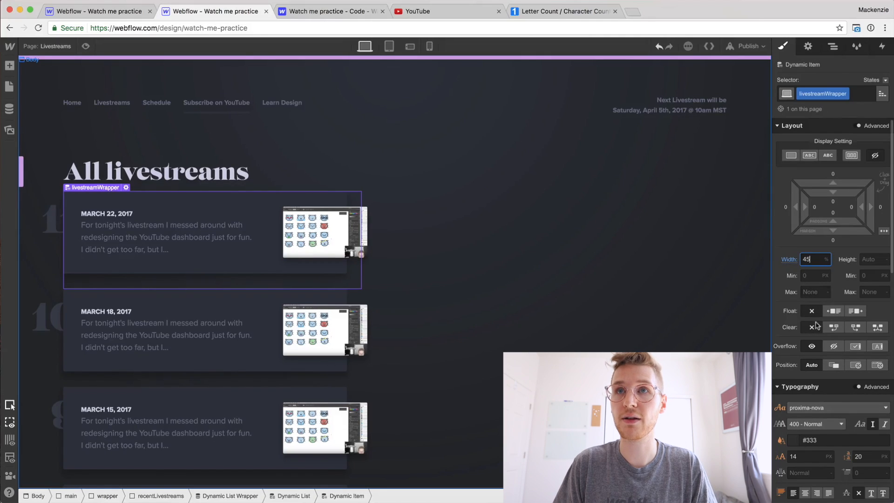
left_click(834, 311)
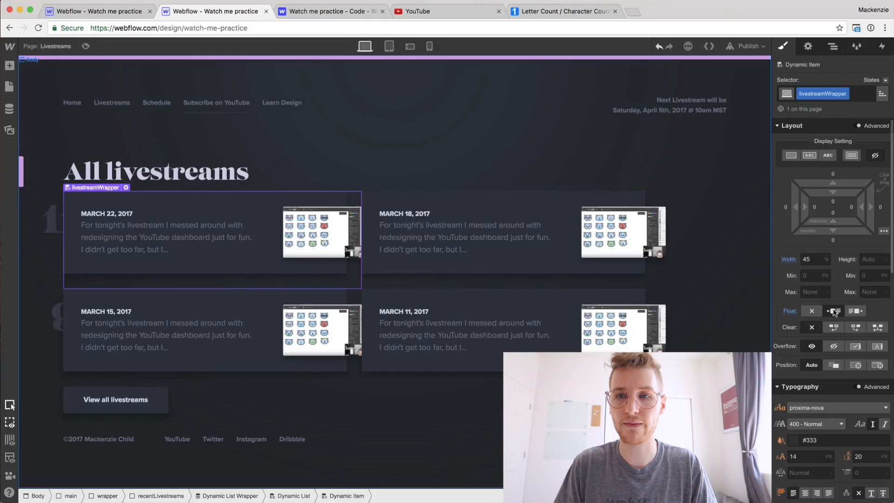
left_click(879, 208)
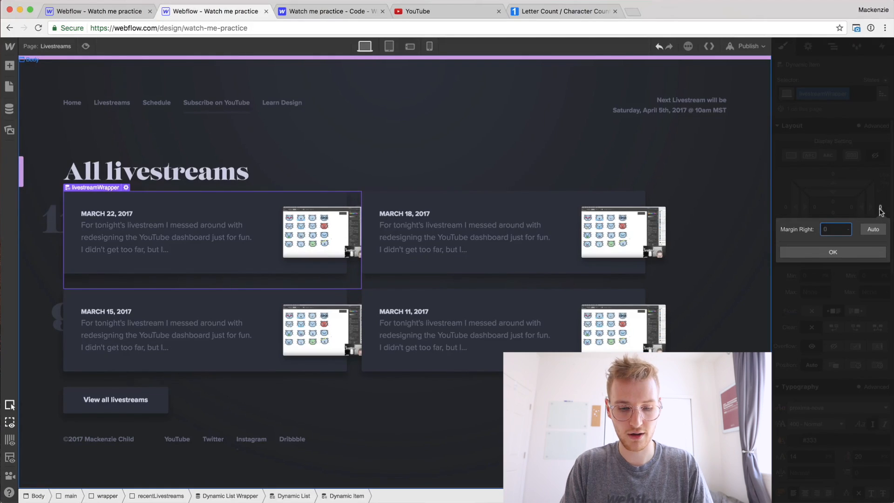
key("Return")
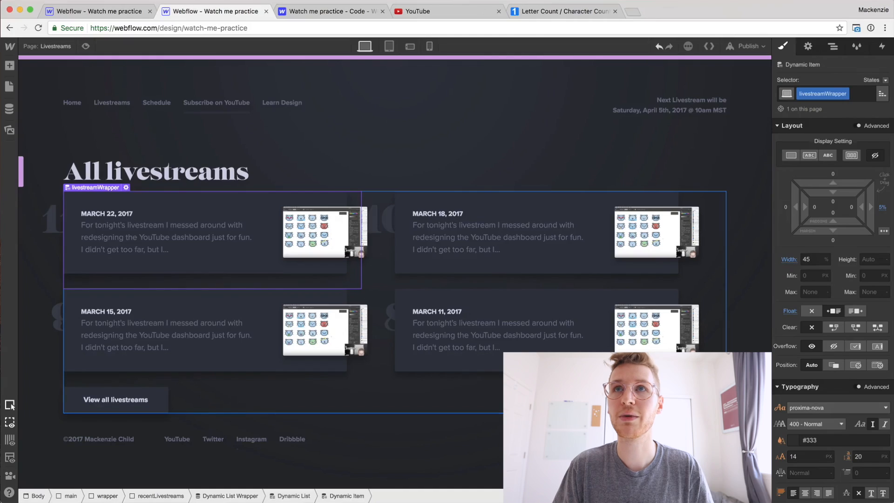
Remove the four-item limit from the dynamic list and check the full two-column list of livestreams
left_click(808, 46)
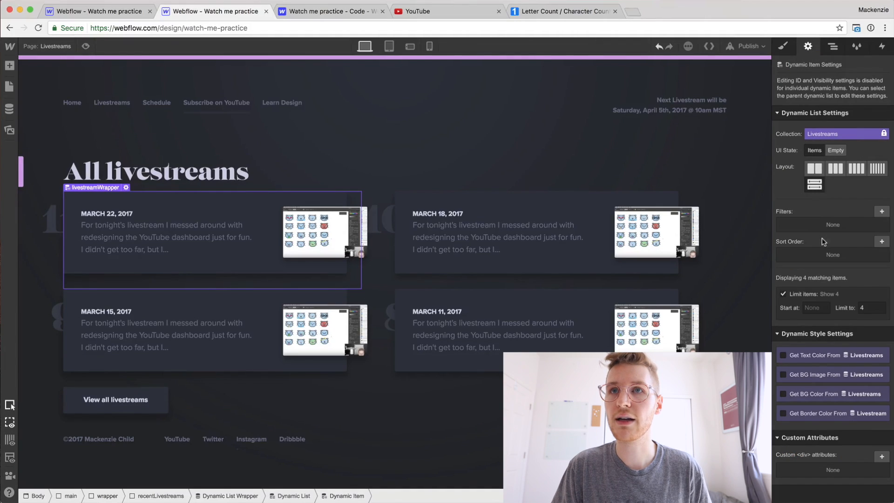
left_click(798, 295)
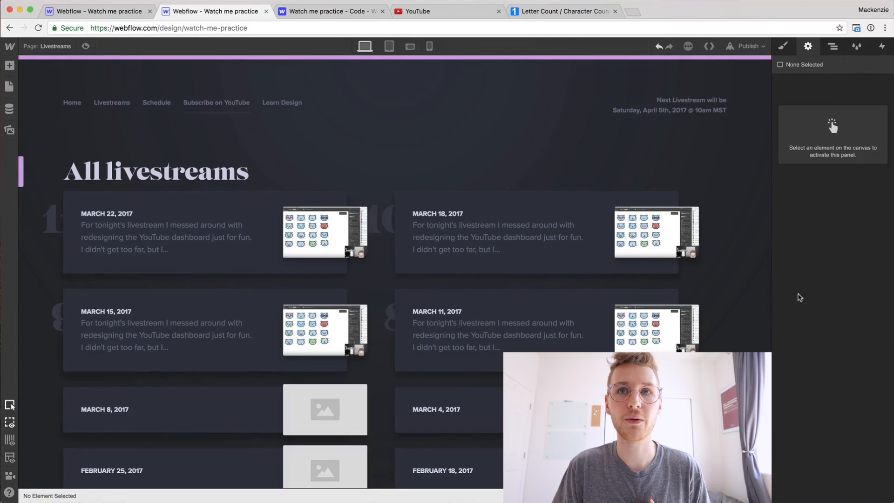
scroll(358, 270, "down", 5)
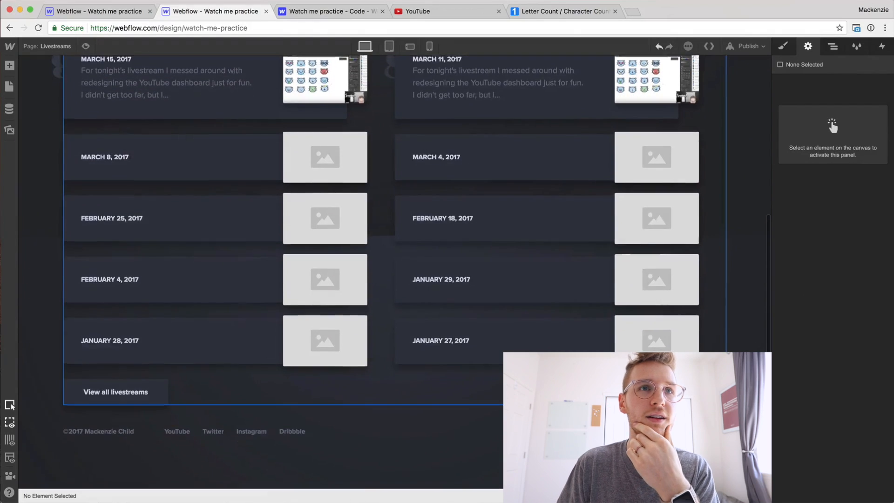
Give livestream 000 in the Livestreams collection the "For tonight's livestream I messed around..." excerpt and the 2017-03-29 screenshot as its thumbnail, and save it
scroll(358, 270, "up", 4)
scroll(190, 201, "up", 3)
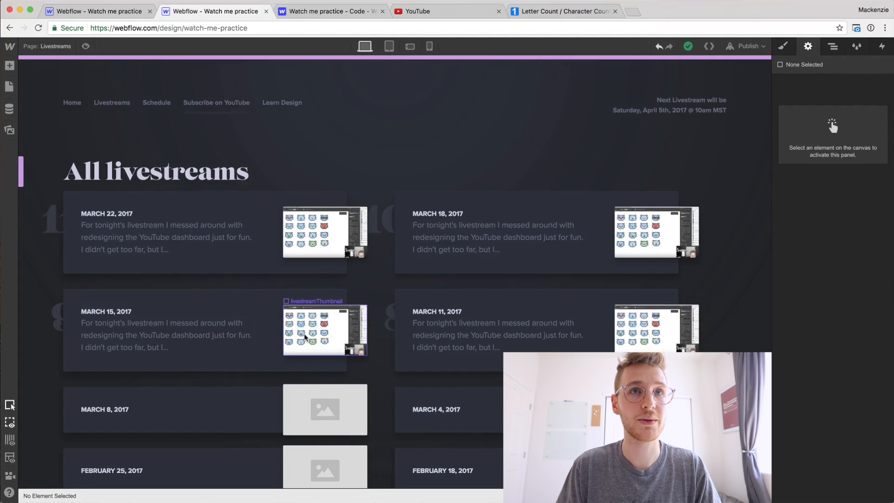
left_click(10, 109)
left_click(120, 98)
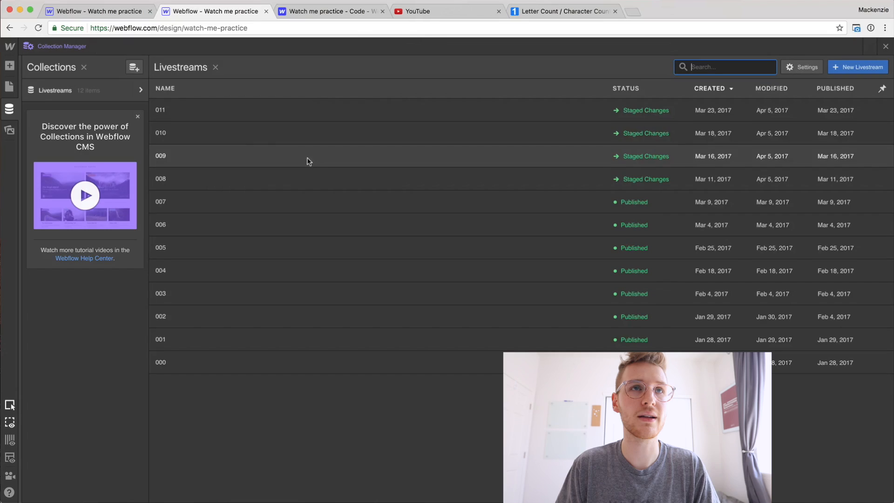
left_click(325, 362)
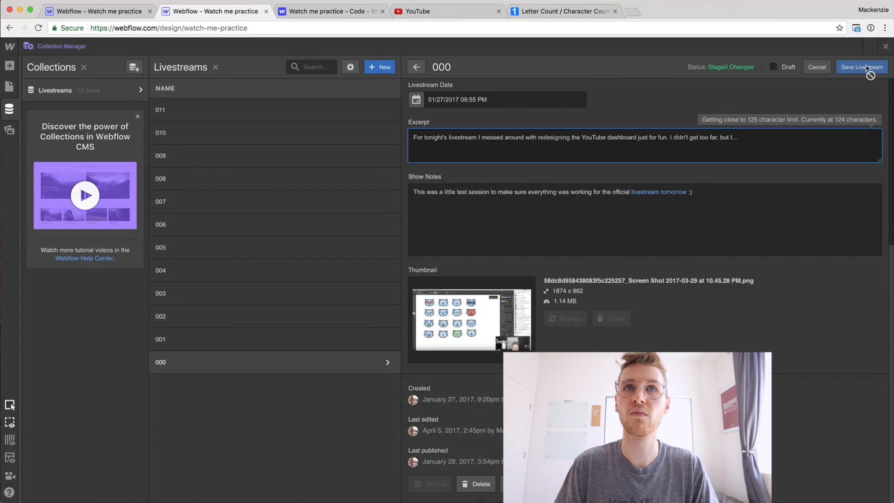
left_click(865, 67)
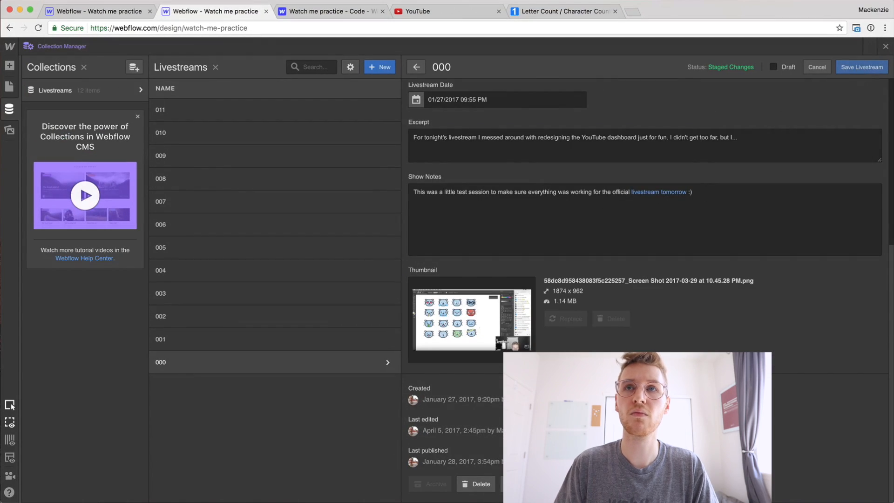
Add the same excerpt and screenshot thumbnail to livestreams 001 through 007, saving each item
left_click(259, 339)
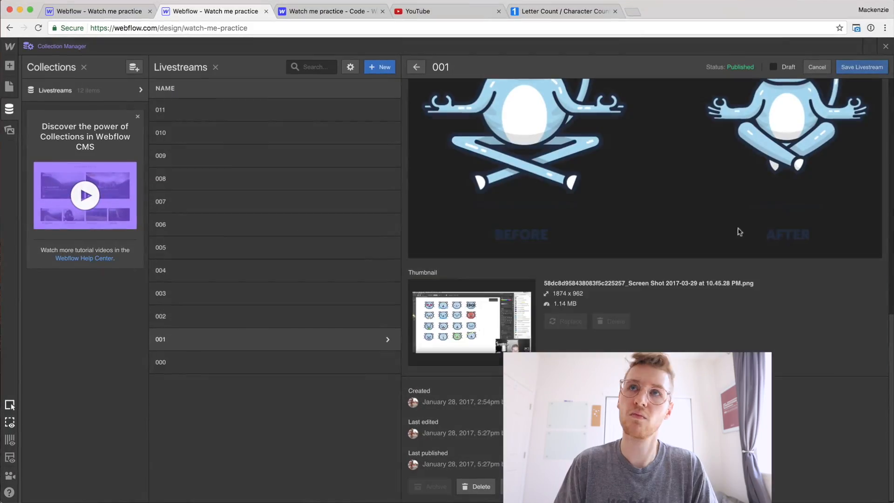
left_click(862, 67)
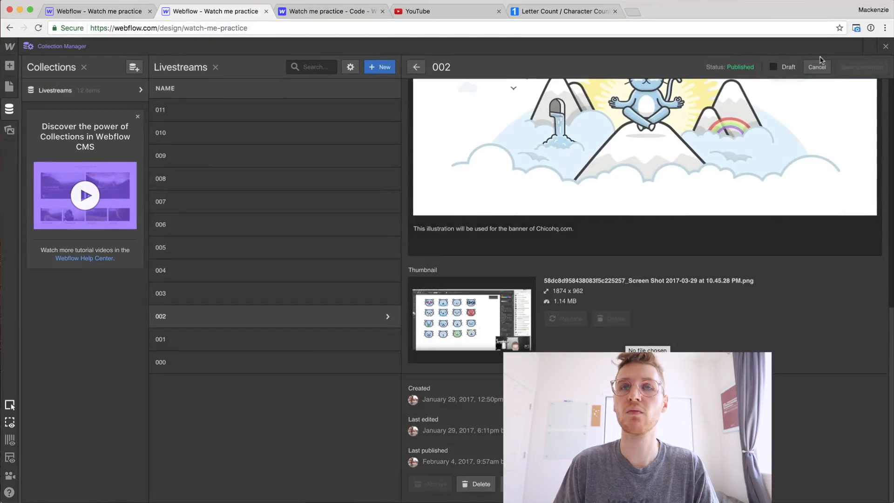
left_click(315, 294)
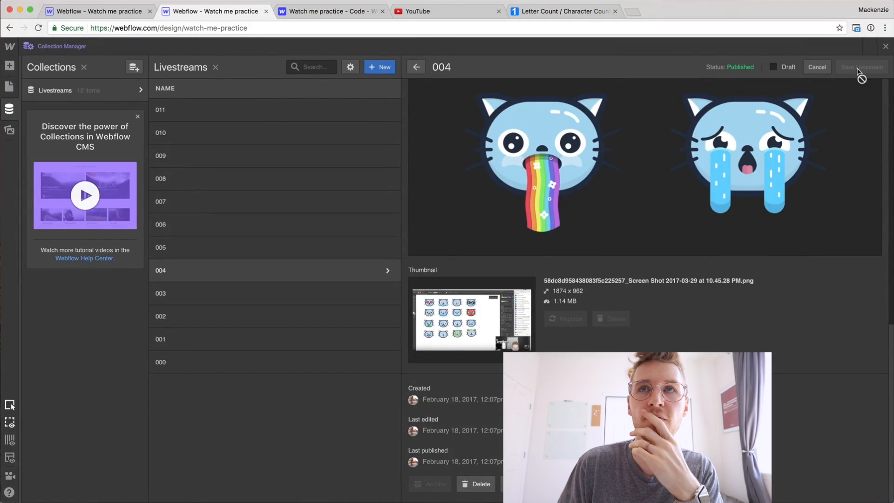
left_click(861, 67)
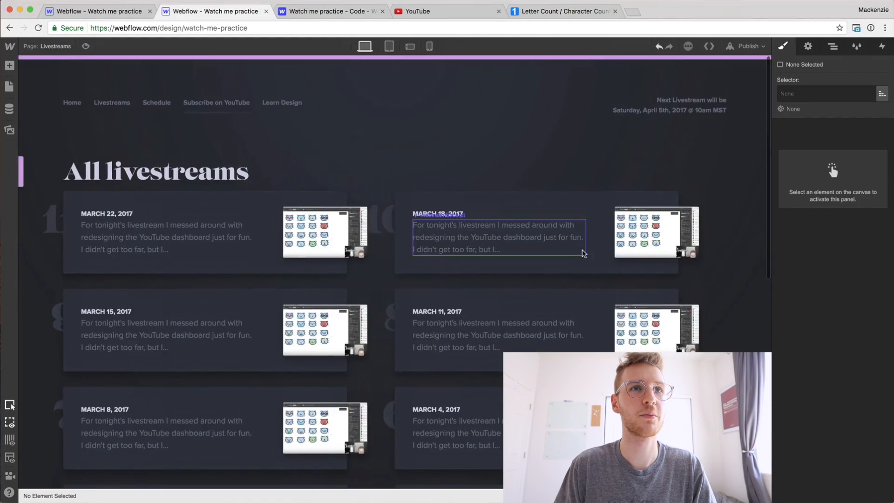
Increase the bottom margin of the two-col livestream block to widen the gap between the rows of livestreams
scroll(582, 253, "down", 15)
scroll(582, 253, "up", 15)
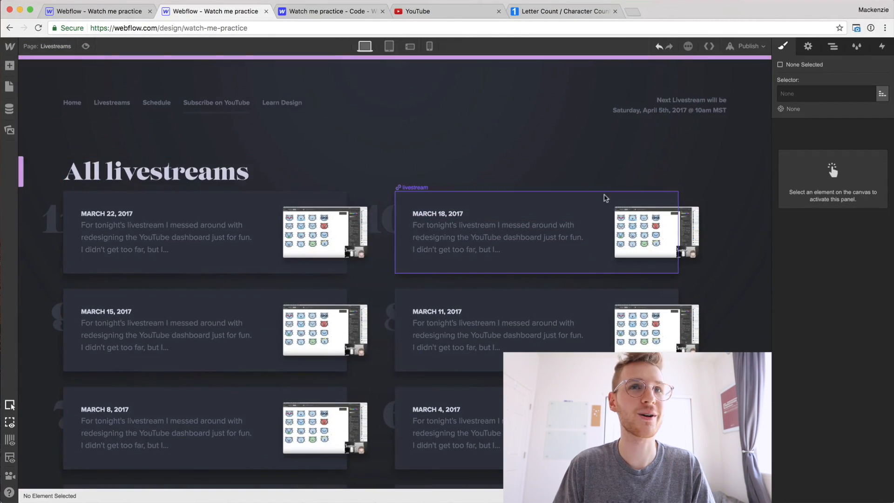
left_click(605, 198)
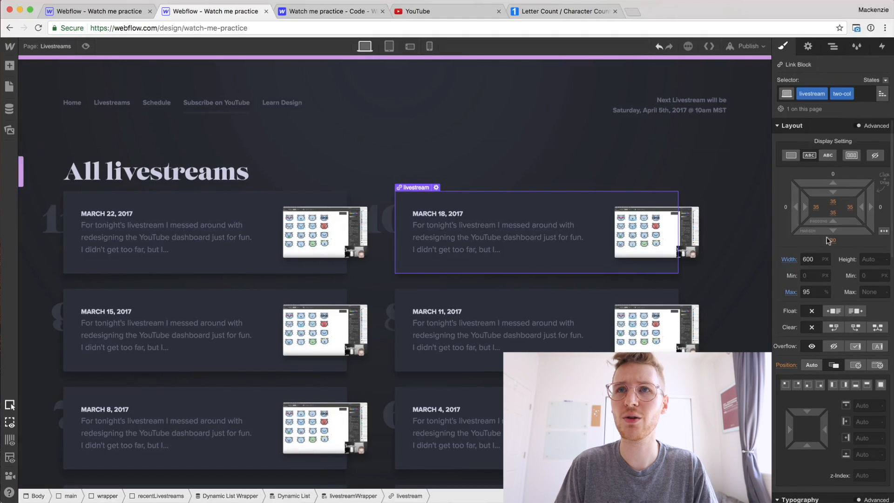
left_click_drag(833, 239, 842, 278)
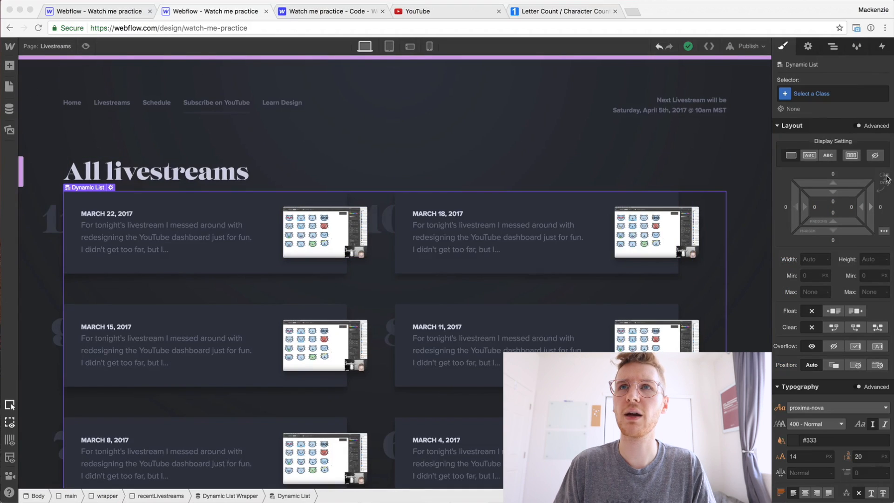
Replace the recentLivestreams class on the div block around the livestream list with a new class named mt
left_click(832, 49)
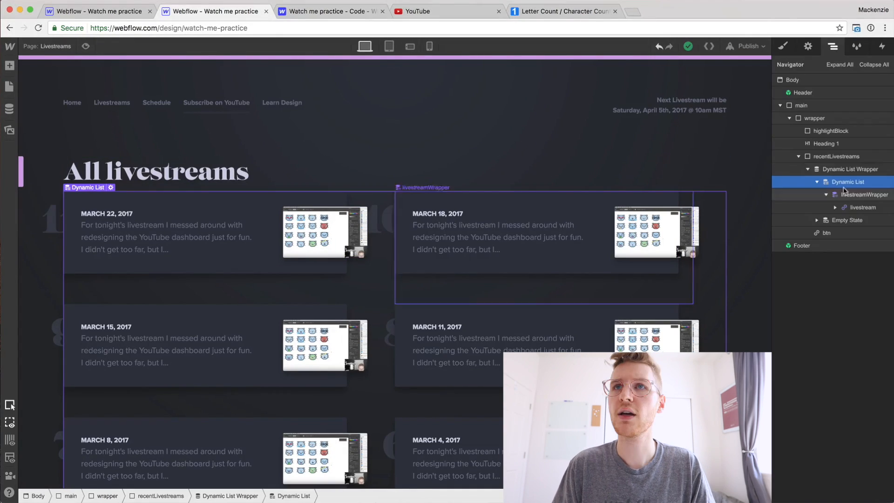
left_click(808, 169)
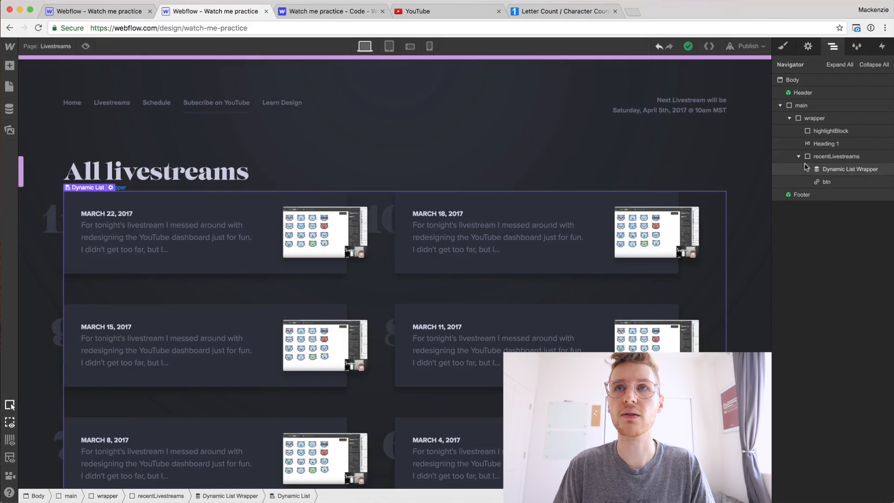
left_click(805, 156)
left_click(783, 47)
left_click(844, 94)
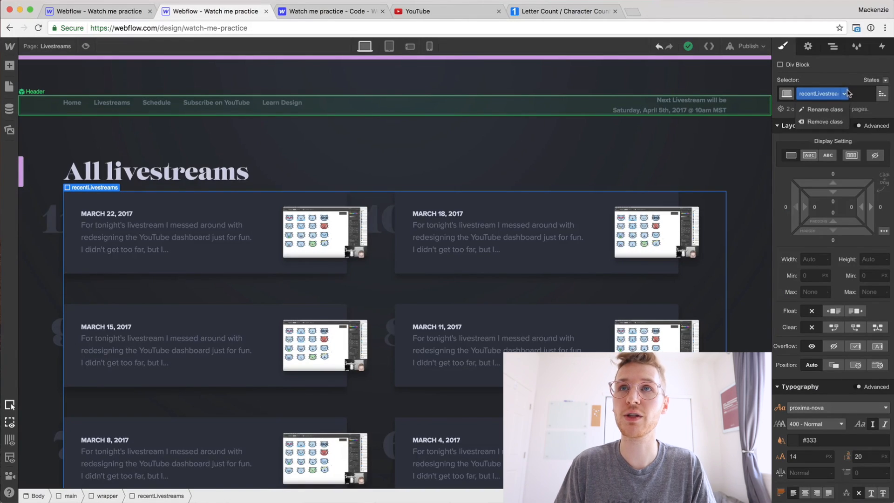
left_click(857, 96)
left_click(858, 97)
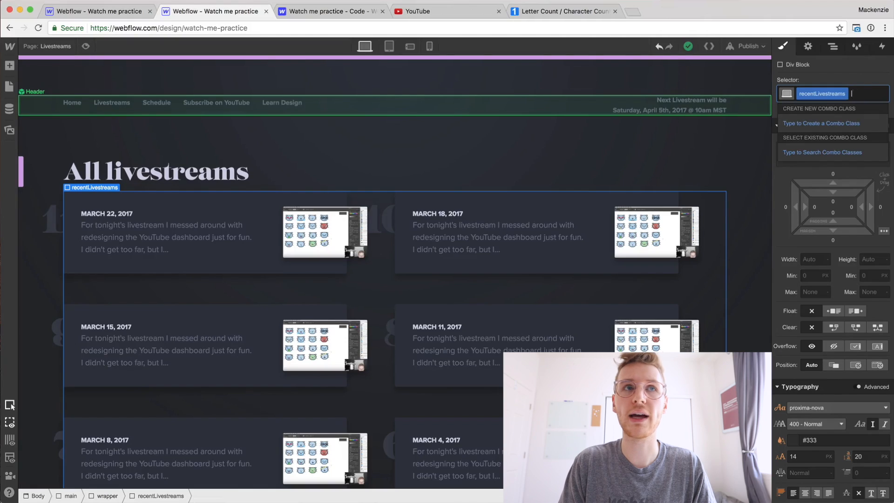
key("BackSpace")
type("mt")
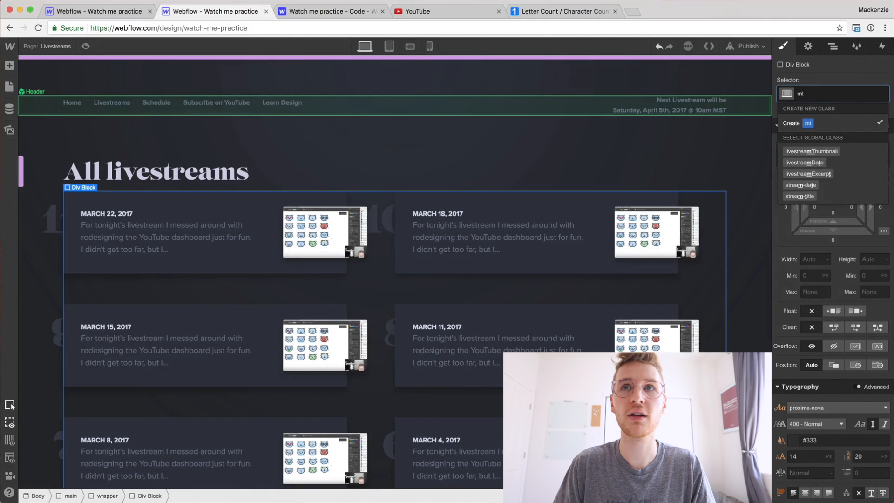
key("Return")
Set the mt class's top margin to about 35 px and check the list down to the footer
left_click_drag(832, 185, 833, 133)
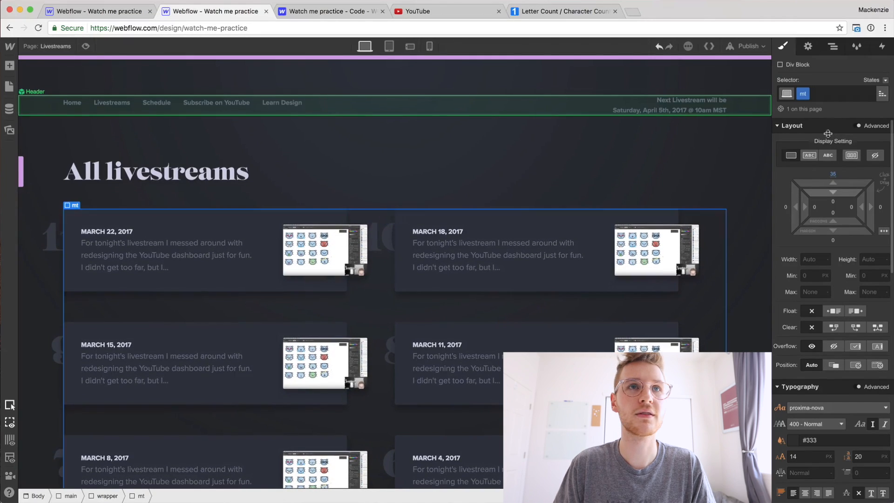
left_click(732, 131)
scroll(744, 186, "down", 10)
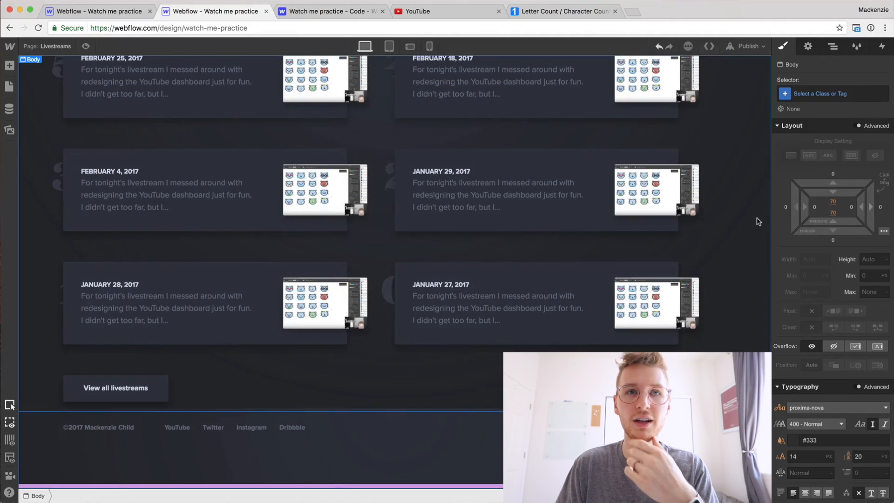
scroll(751, 214, "up", 1)
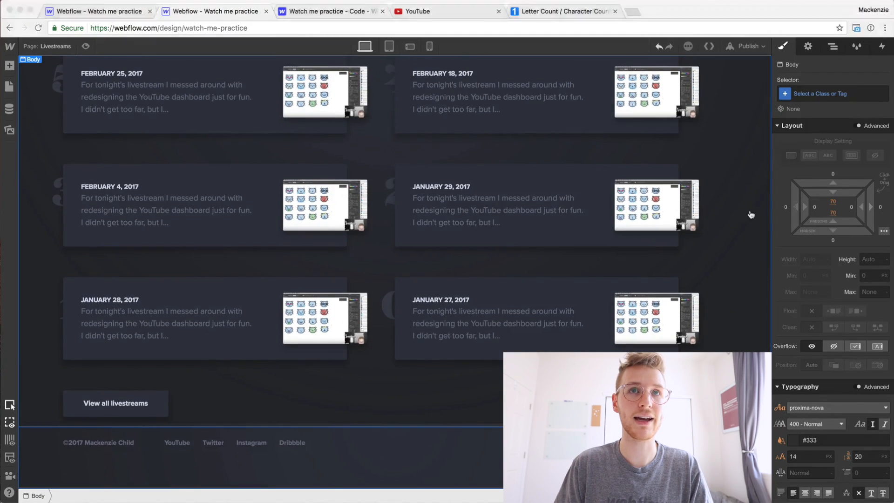
Check the bottom of the Livestreams page in the Sketch mockup and delete the View all livestreams button in Webflow
key("super+Tab")
scroll(498, 192, "down", 20)
scroll(498, 192, "down", 10)
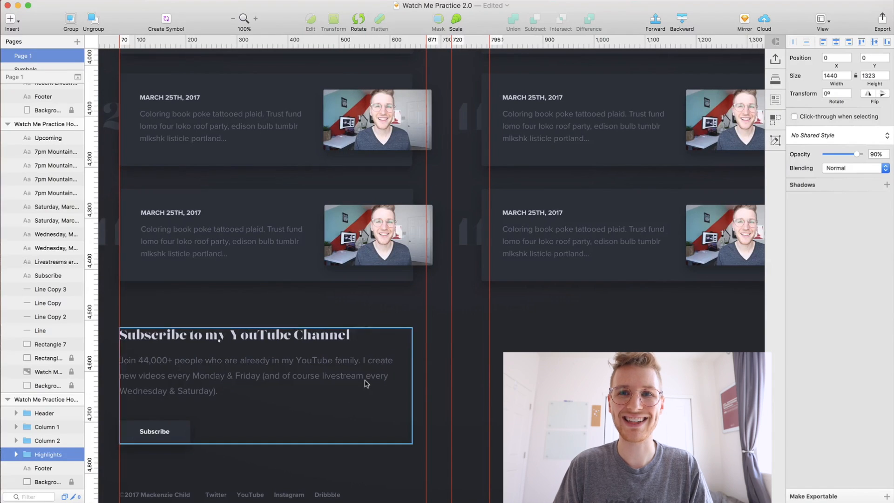
key("super+Tab")
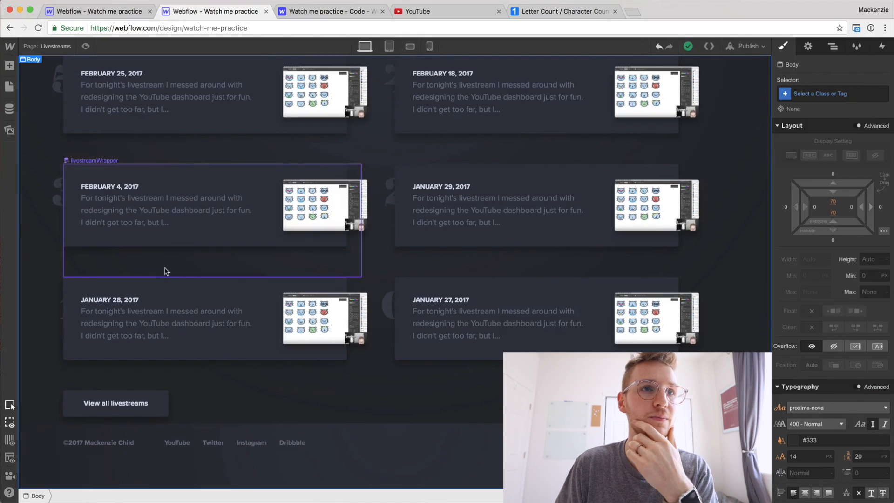
left_click(162, 400)
key("Delete")
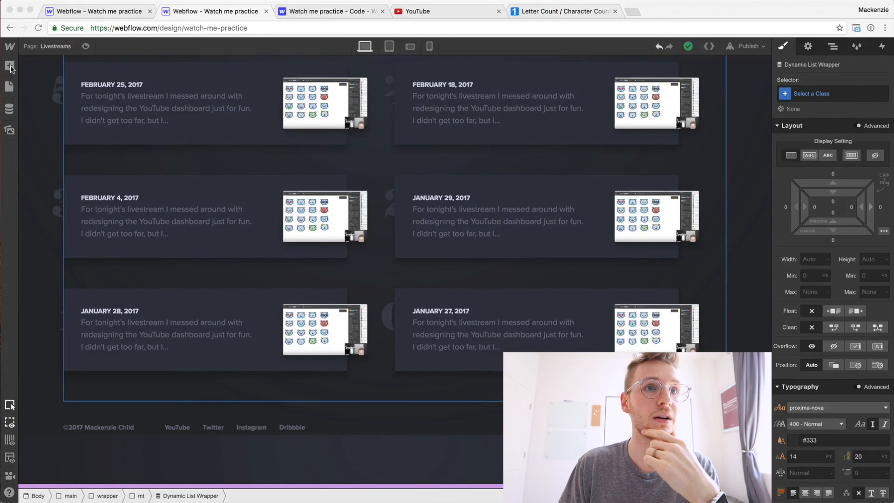
key("Escape")
Add a section between the livestream list and the footer, containing a div block with the wrapper class
left_click(9, 66)
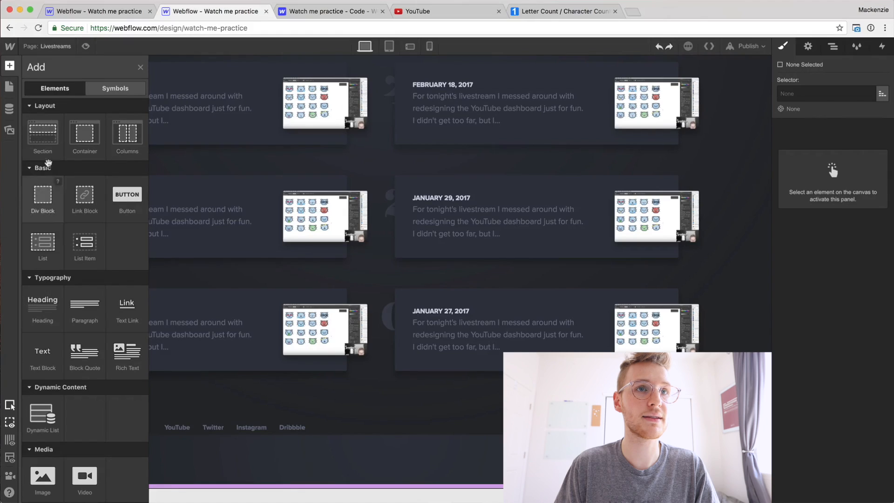
left_click_drag(46, 150, 41, 416)
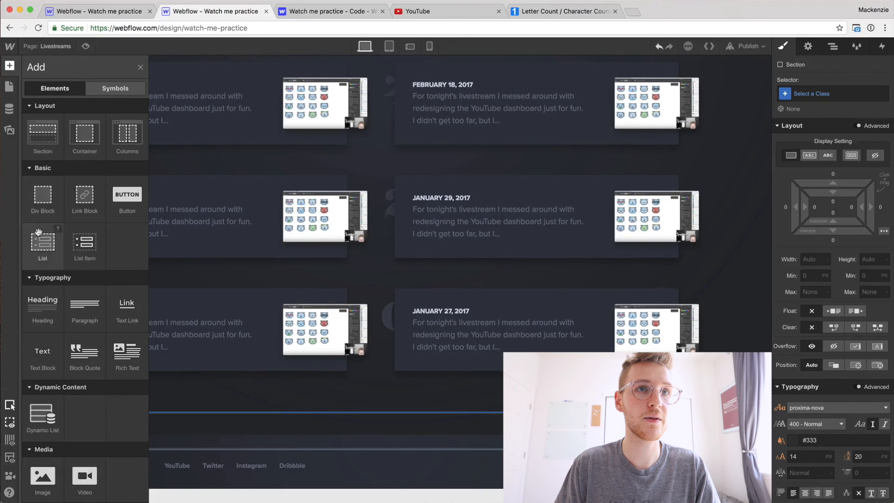
left_click_drag(43, 195, 120, 426)
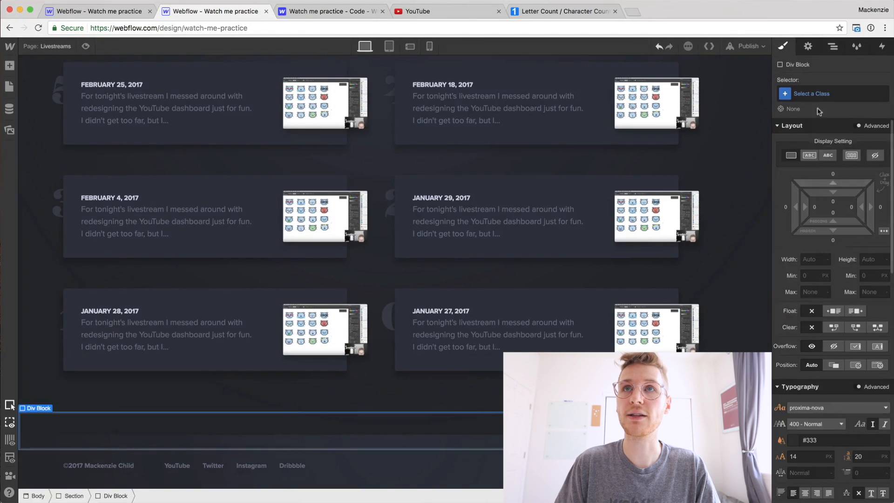
key("super+Return")
type("wrapper")
key("Return")
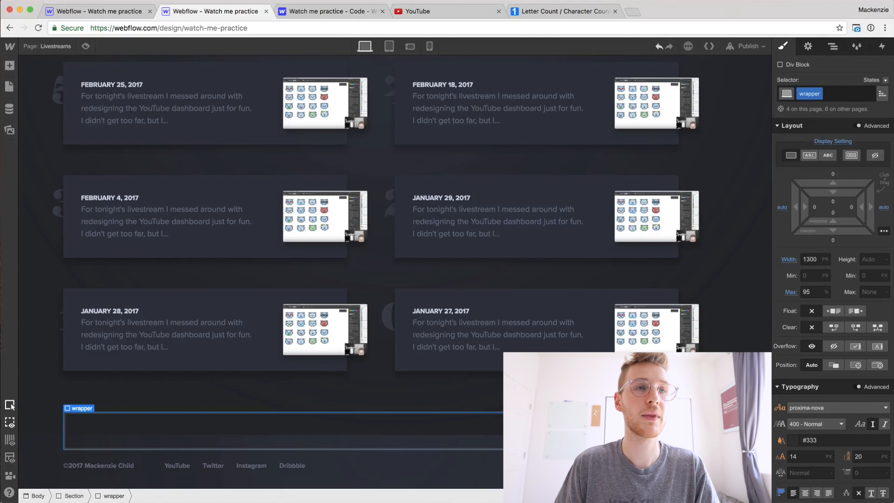
Add a two-column row inside the new wrapper and place the Subscribe to YouTube CTA symbol in its first column
left_click(9, 65)
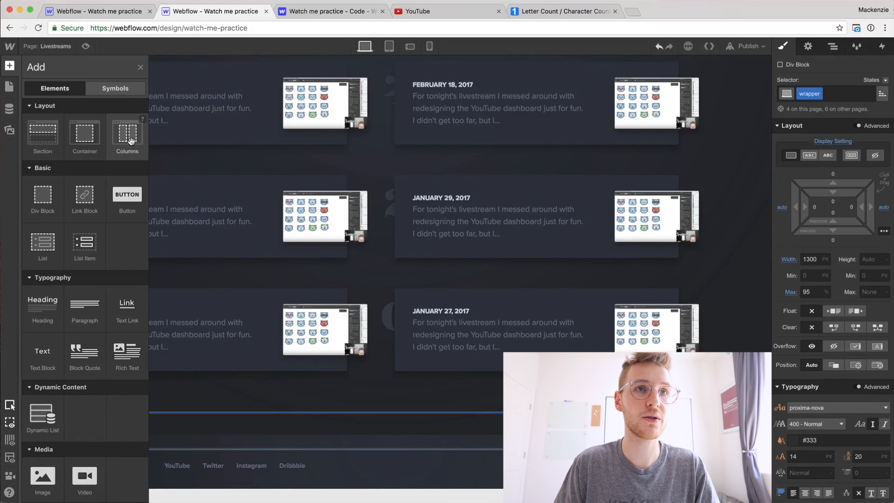
left_click_drag(156, 392, 144, 435)
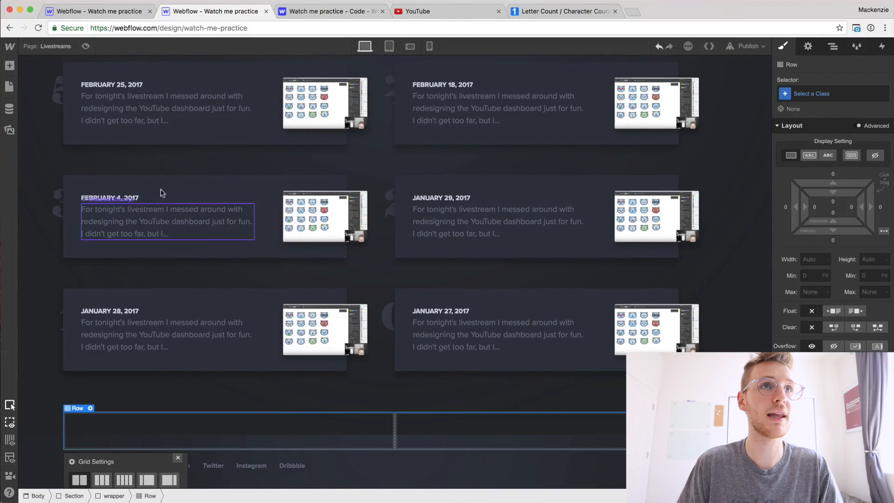
left_click(9, 66)
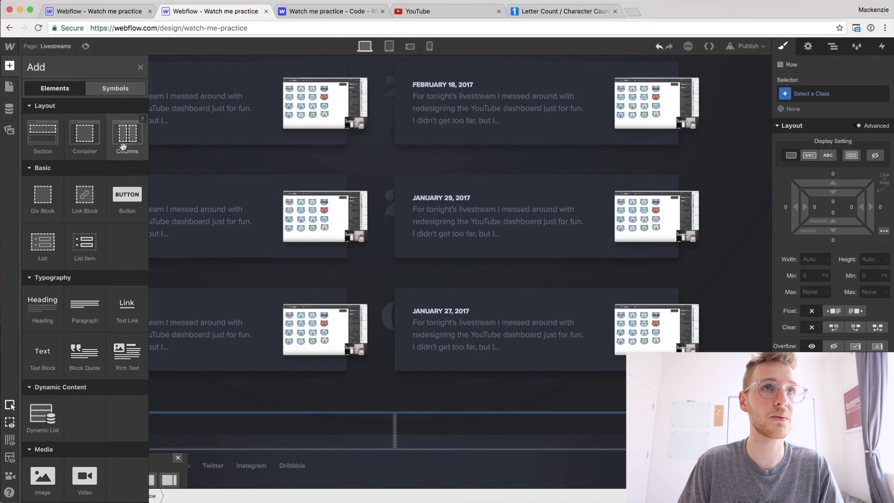
left_click(110, 87)
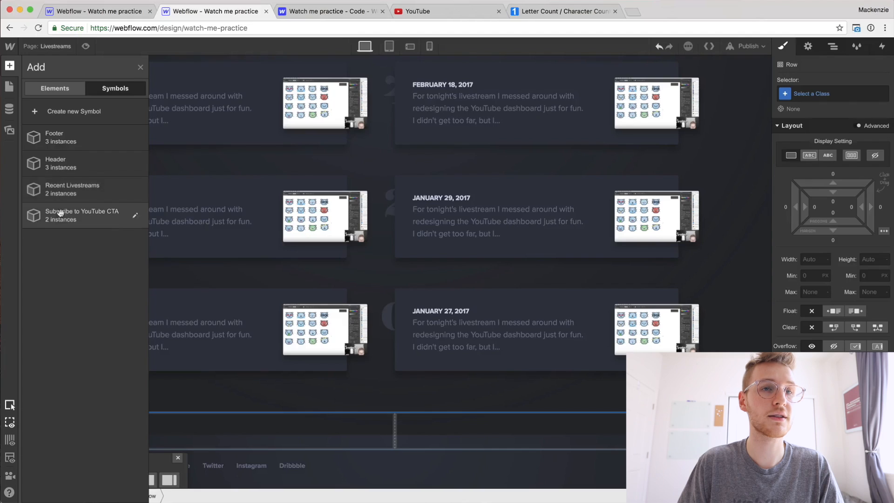
left_click_drag(65, 217, 135, 426)
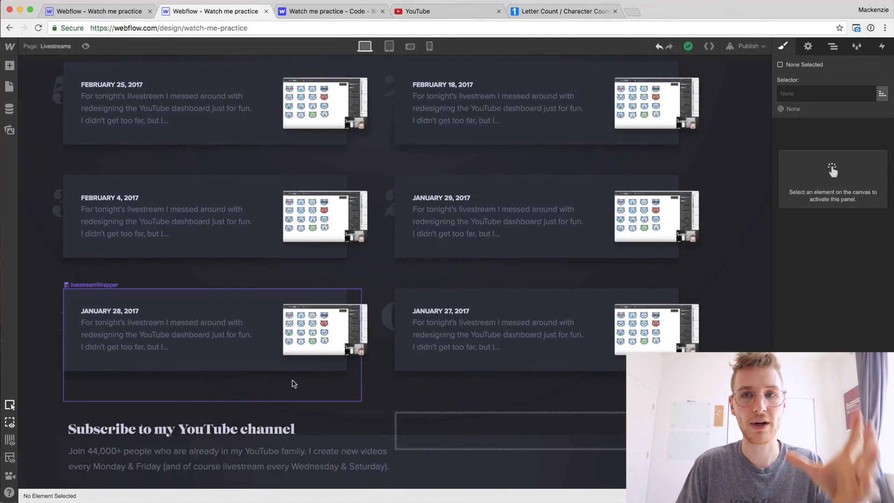
scroll(294, 383, "down", 3)
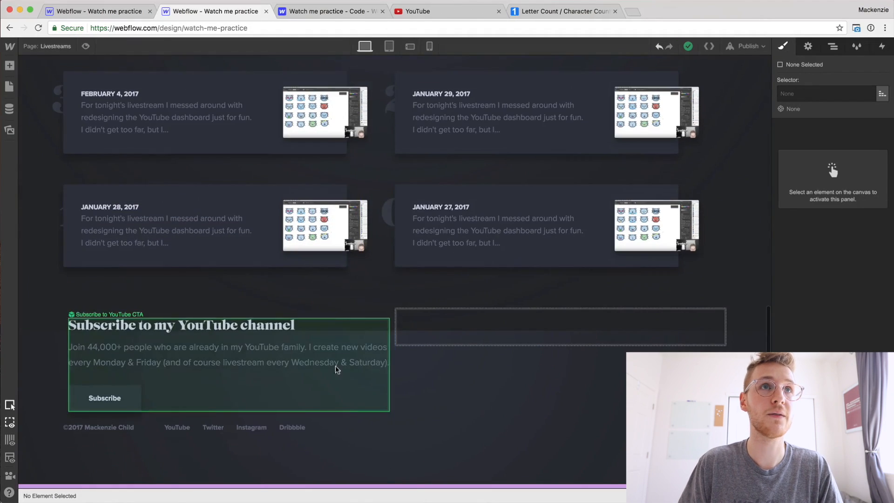
Preview the Livestreams page and examine the list, the subscribe block and its spacing to the footer
left_click(86, 47)
scroll(446, 405, "up", 15)
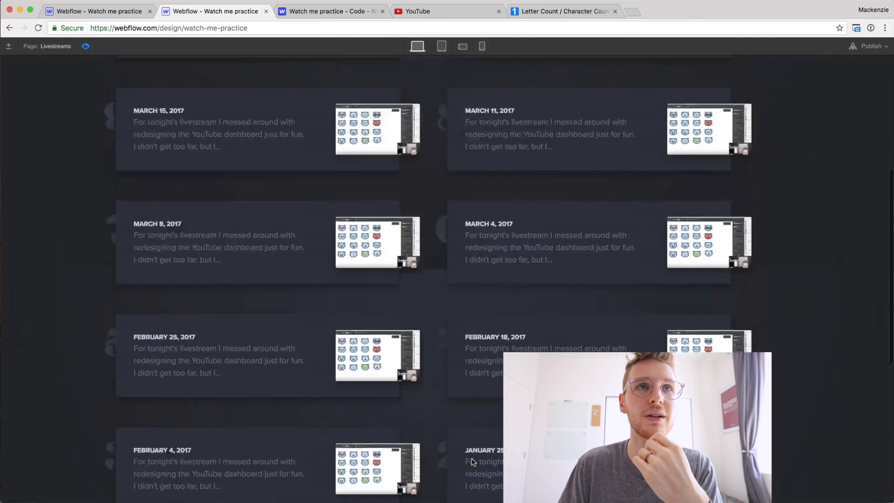
scroll(473, 461, "down", 15)
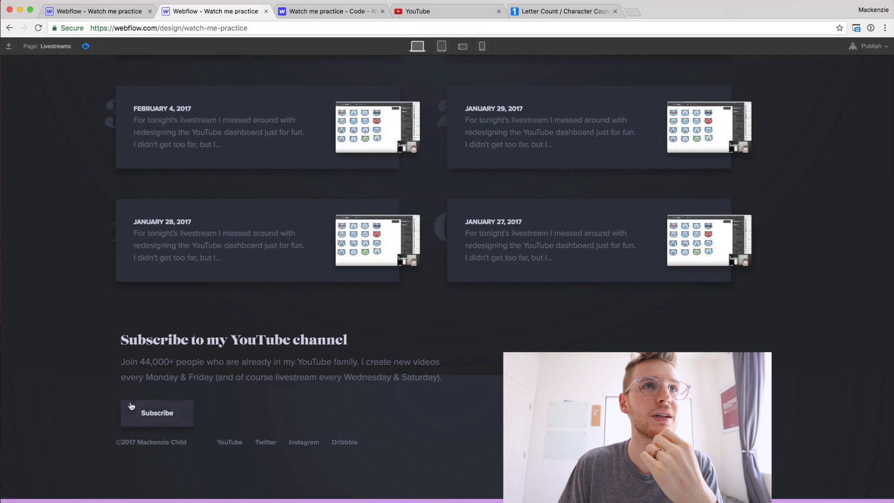
left_click(85, 46)
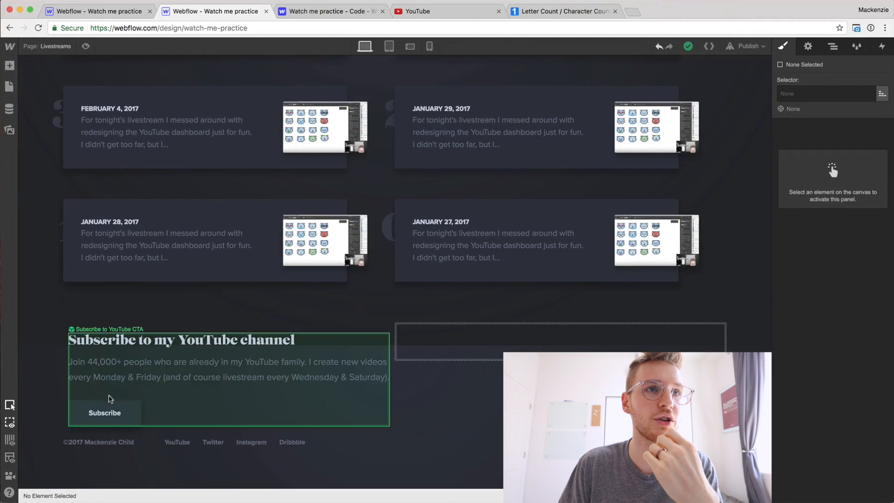
Set the top margin of the Footer section inside its symbol to 60 px and return to the Livestreams page
left_click(53, 436)
double_click(51, 439)
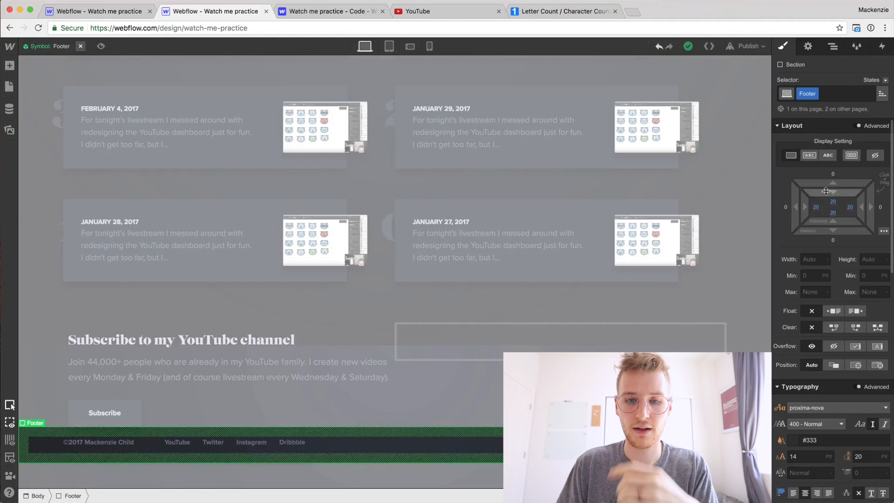
left_click_drag(832, 182, 819, 84)
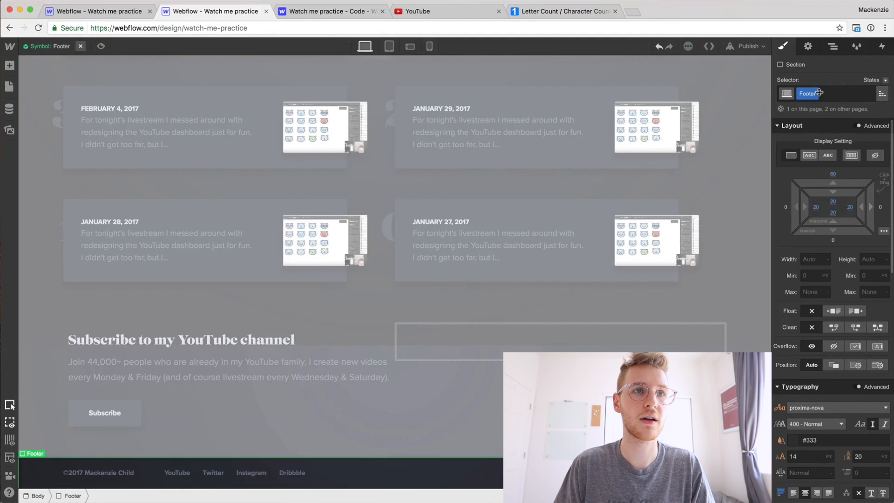
left_click(63, 454)
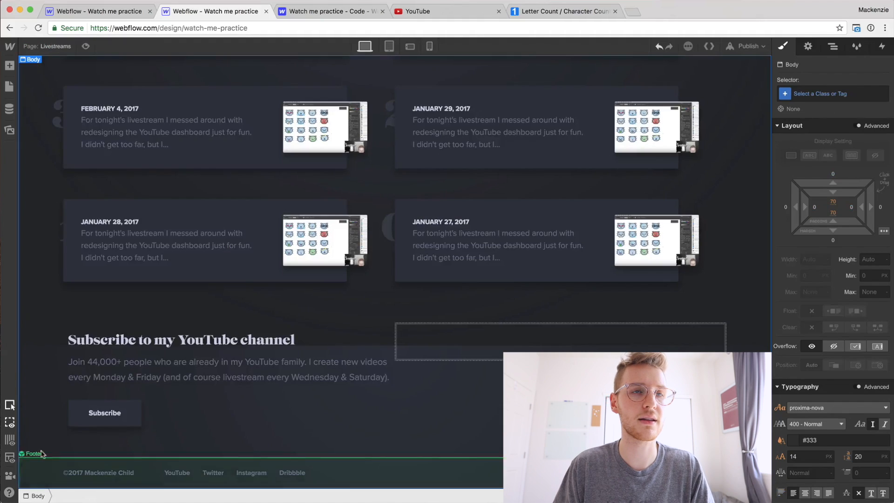
scroll(51, 460, "down", 2)
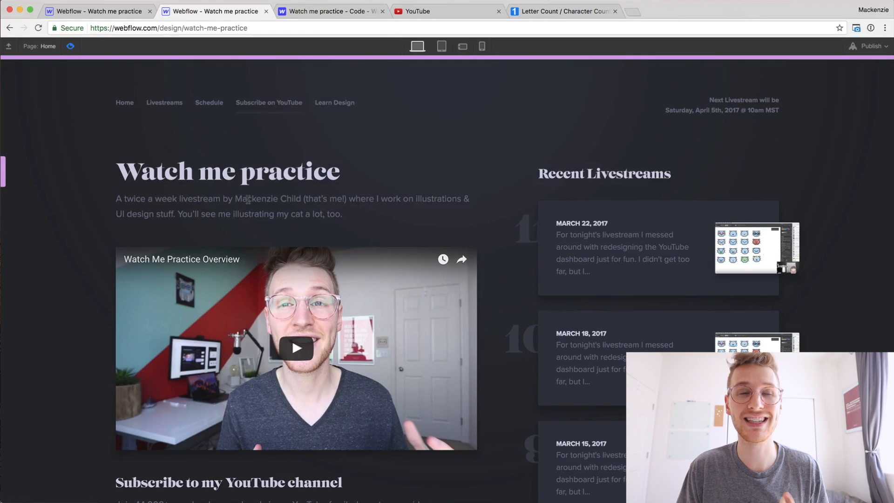
Examine the Home page preview from the intro video and subscribe block down through the Recent Livestreams column
scroll(248, 199, "down", 3)
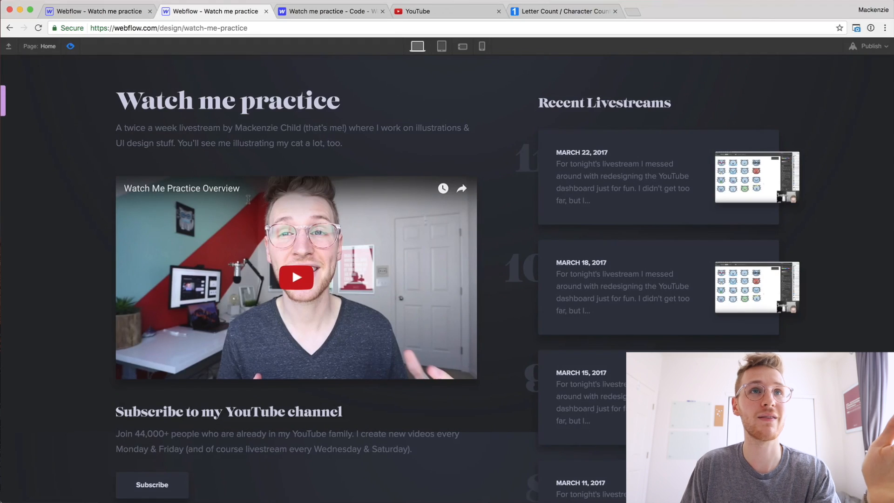
scroll(248, 199, "down", 8)
scroll(248, 199, "up", 10)
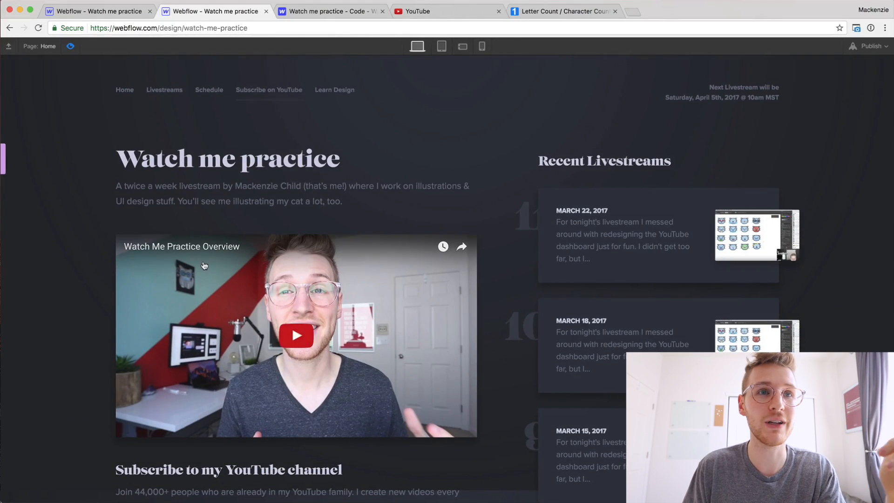
scroll(204, 265, "down", 5)
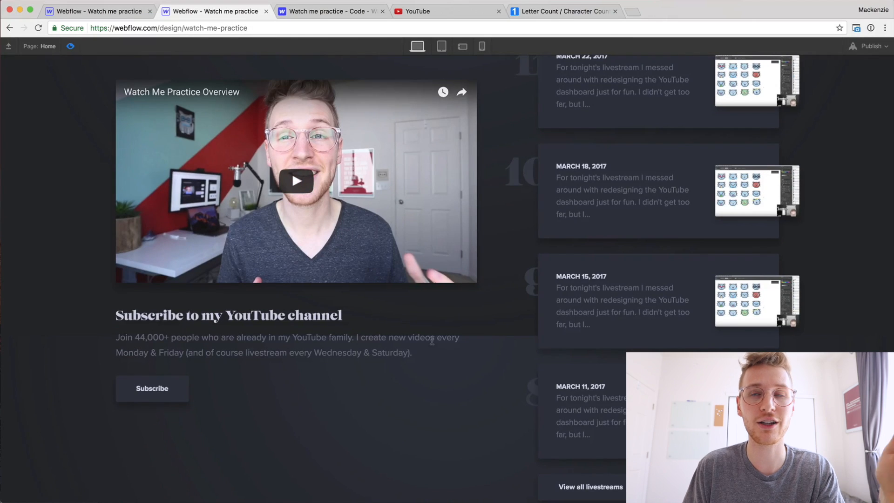
scroll(431, 340, "up", 5)
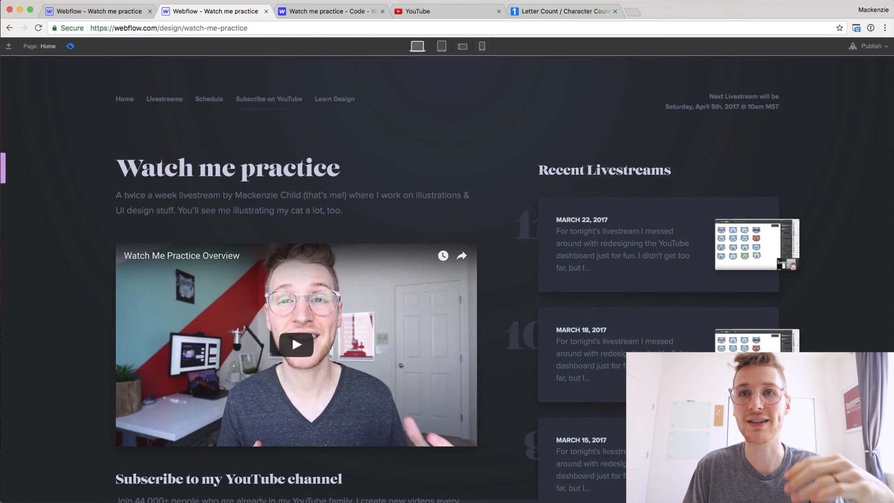
scroll(600, 355, "down", 6)
scroll(743, 331, "up", 6)
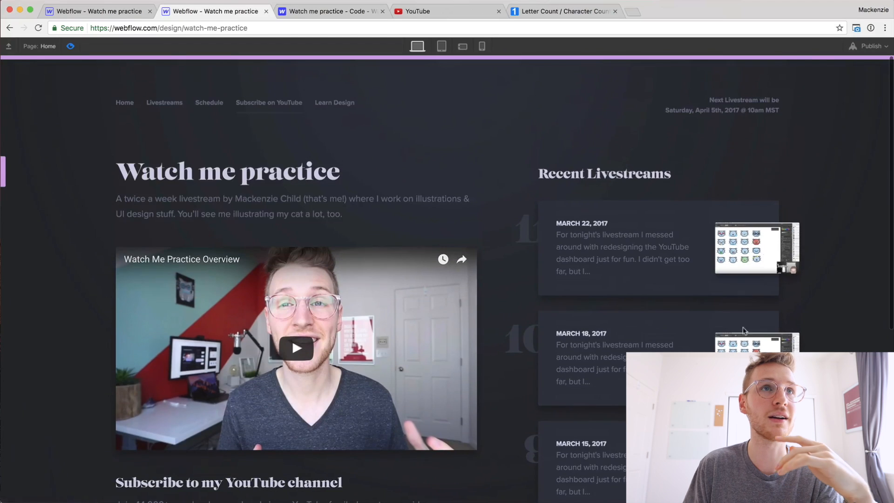
Switch the preview to the Livestreams Template page and examine the layout of item 010
left_click(46, 51)
left_click(44, 150)
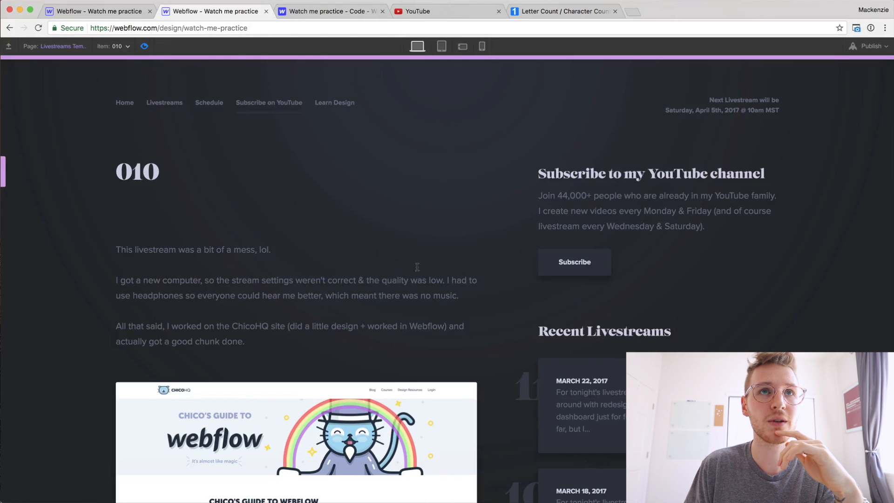
scroll(155, 238, "down", 5)
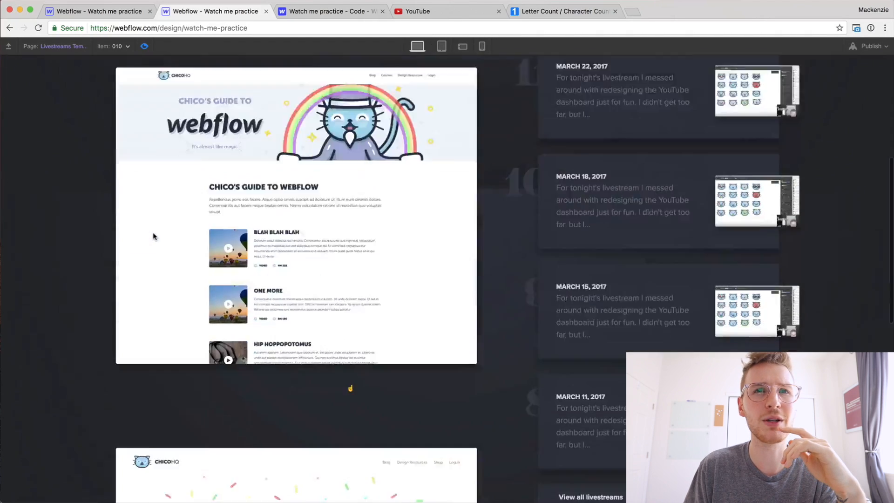
scroll(155, 236, "up", 5)
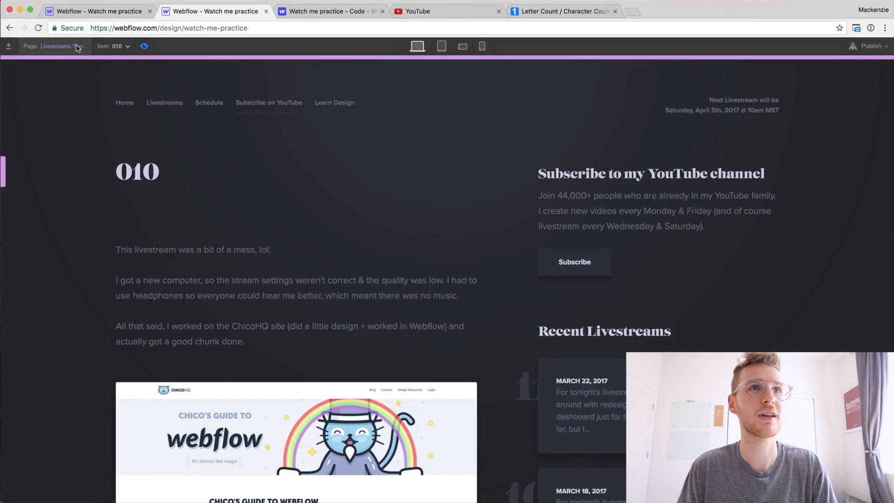
Reload the designer, reopen the Livestreams Template in preview, and examine item 009's video, text, images and sidebar
key("super+r")
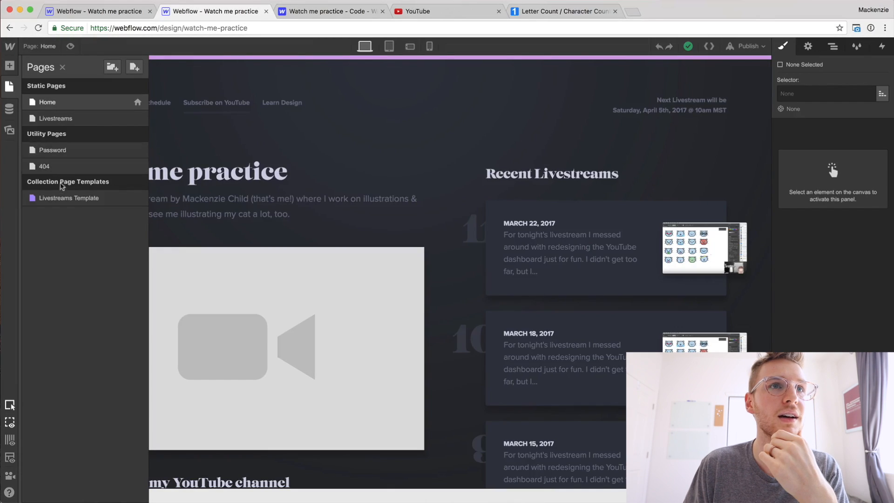
left_click(60, 197)
left_click(144, 46)
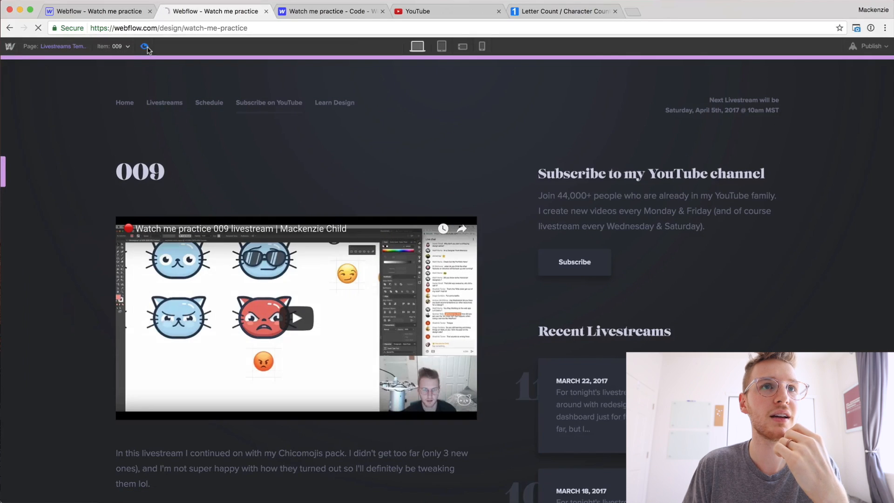
scroll(672, 223, "down", 2)
scroll(672, 223, "up", 2)
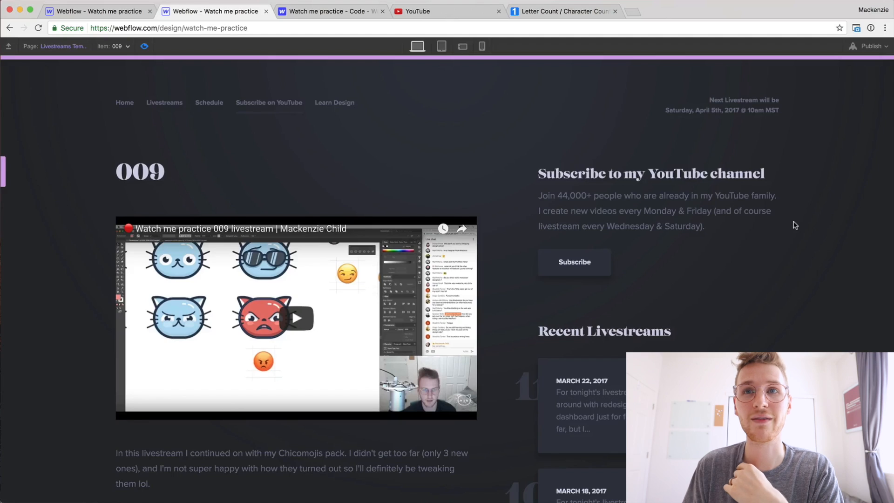
scroll(796, 225, "down", 6)
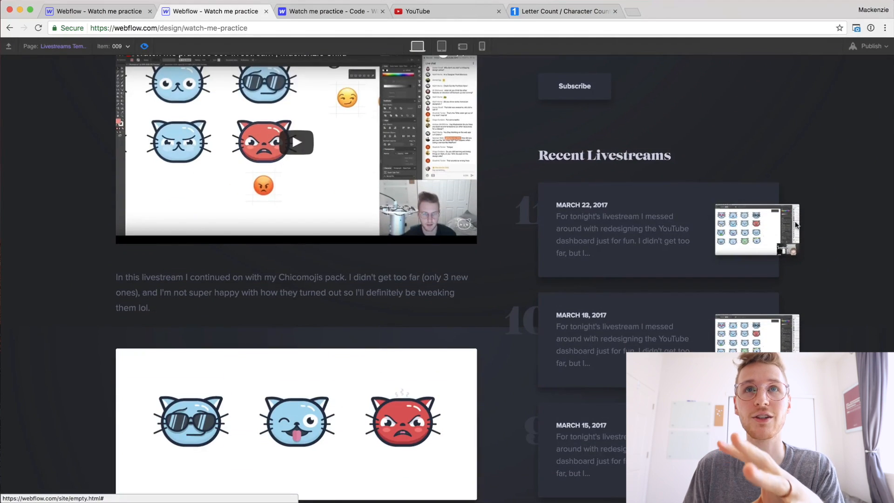
scroll(797, 225, "down", 9)
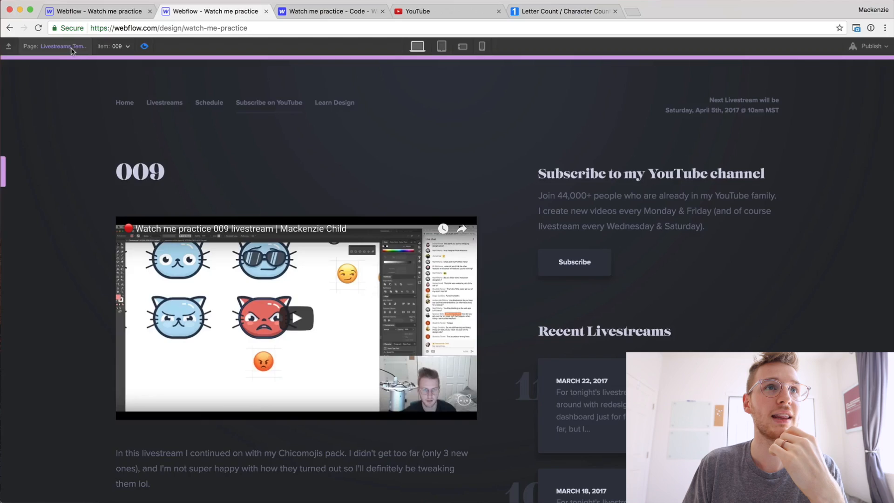
Switch the preview to the Livestreams page and check the full list, subscribe block and footer spacing
left_click(70, 47)
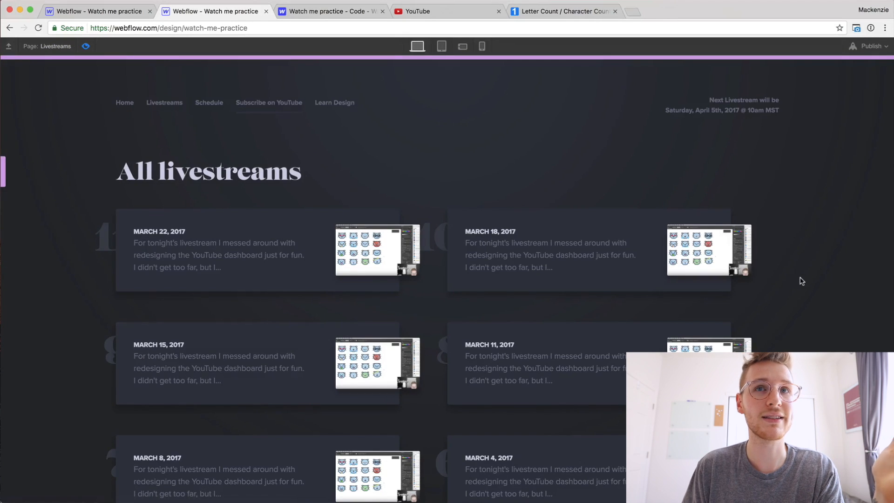
scroll(800, 277, "down", 14)
scroll(800, 280, "down", 5)
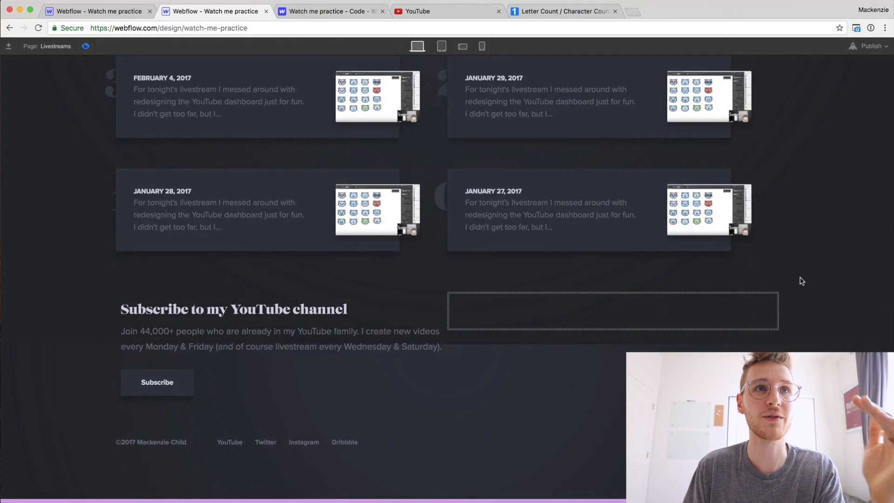
scroll(800, 281, "up", 5)
scroll(801, 281, "up", 14)
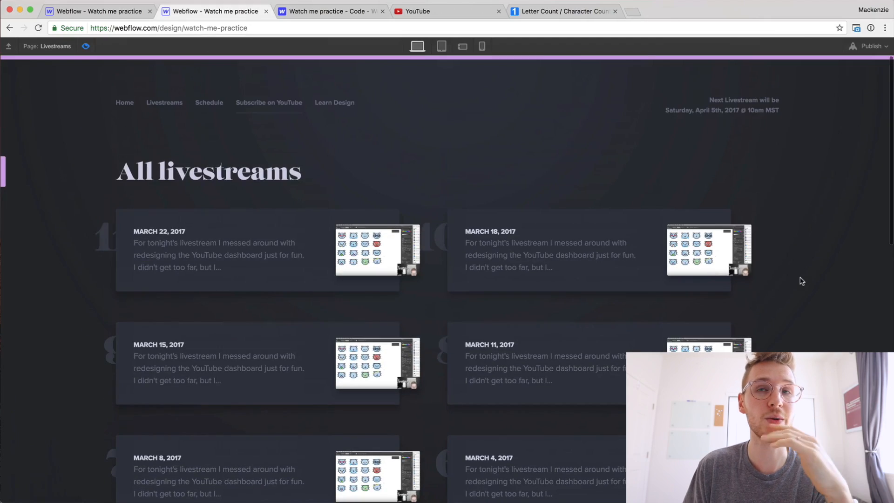